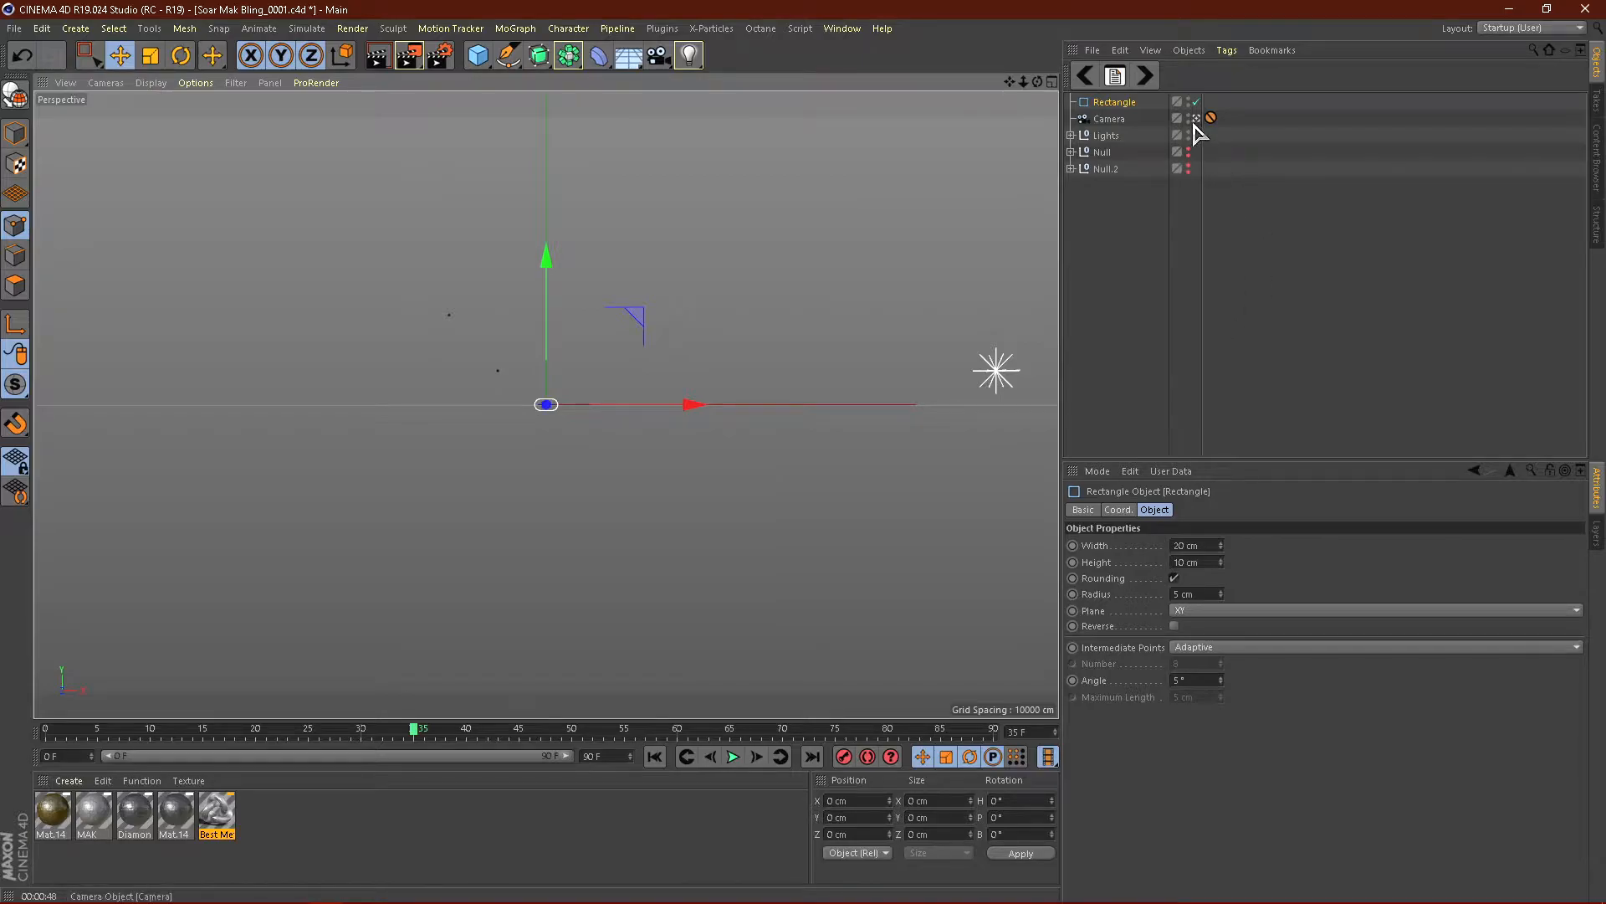
Step: Leave the scene camera's view and frame the rectangle spline in perspective from an angle above
click(1196, 119)
alt+drag(623, 423, 527, 520)
scroll(470, 450, up, 4)
scroll(470, 456, up, 4)
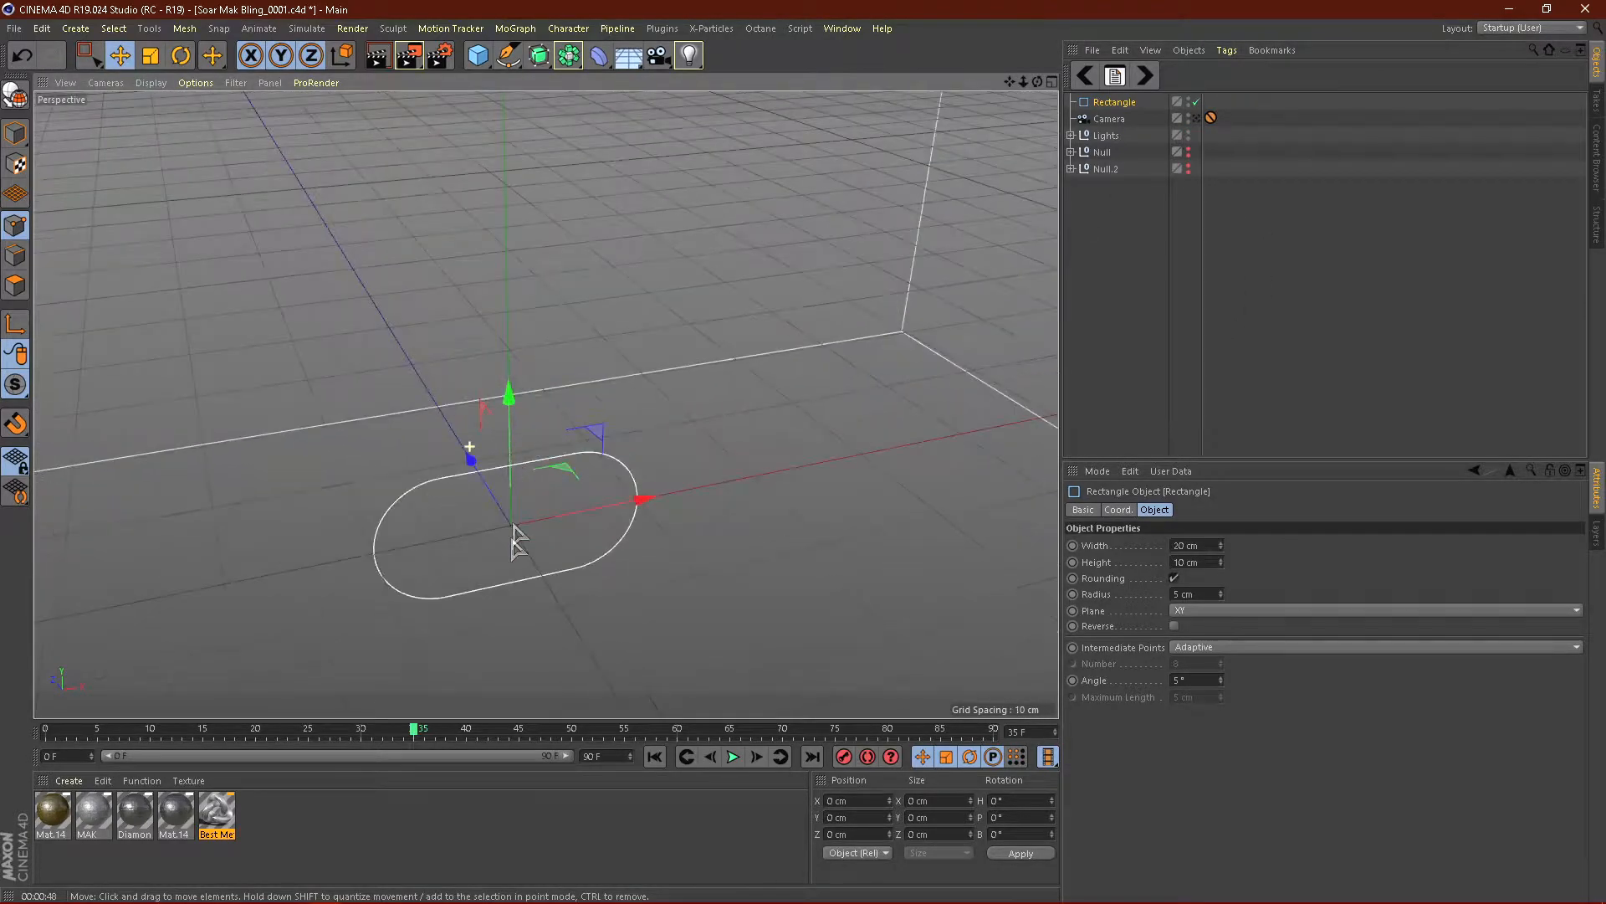
Step: Try corner radii of 3 cm and 4 cm on the rectangle spline
click(1194, 594)
text(3)
key(Return)
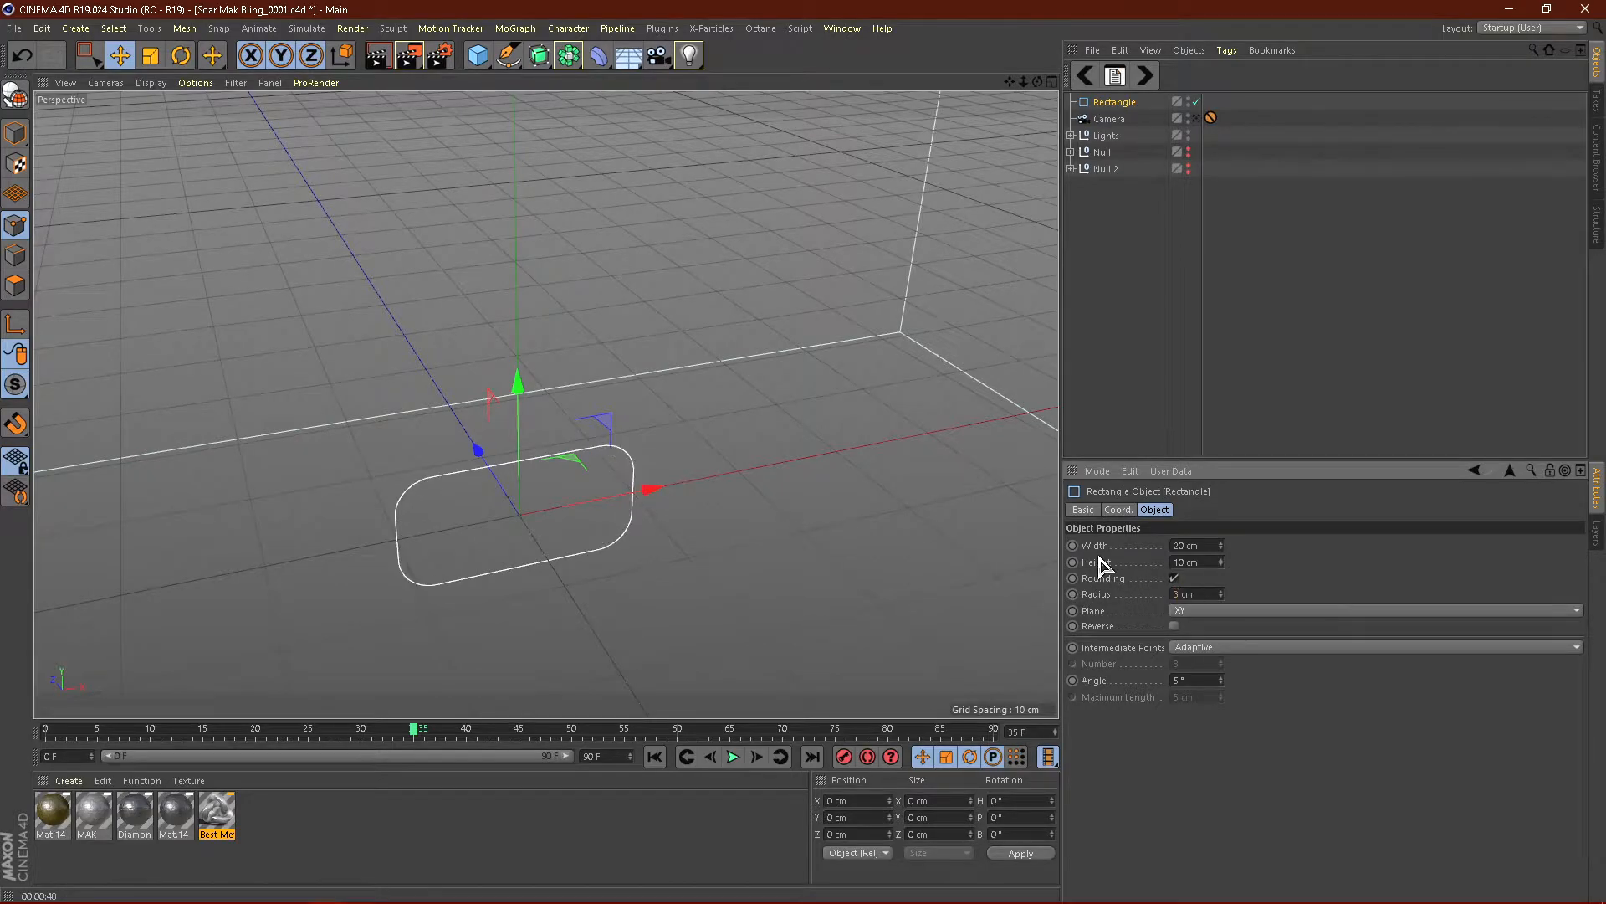
alt+drag(649, 613, 591, 527)
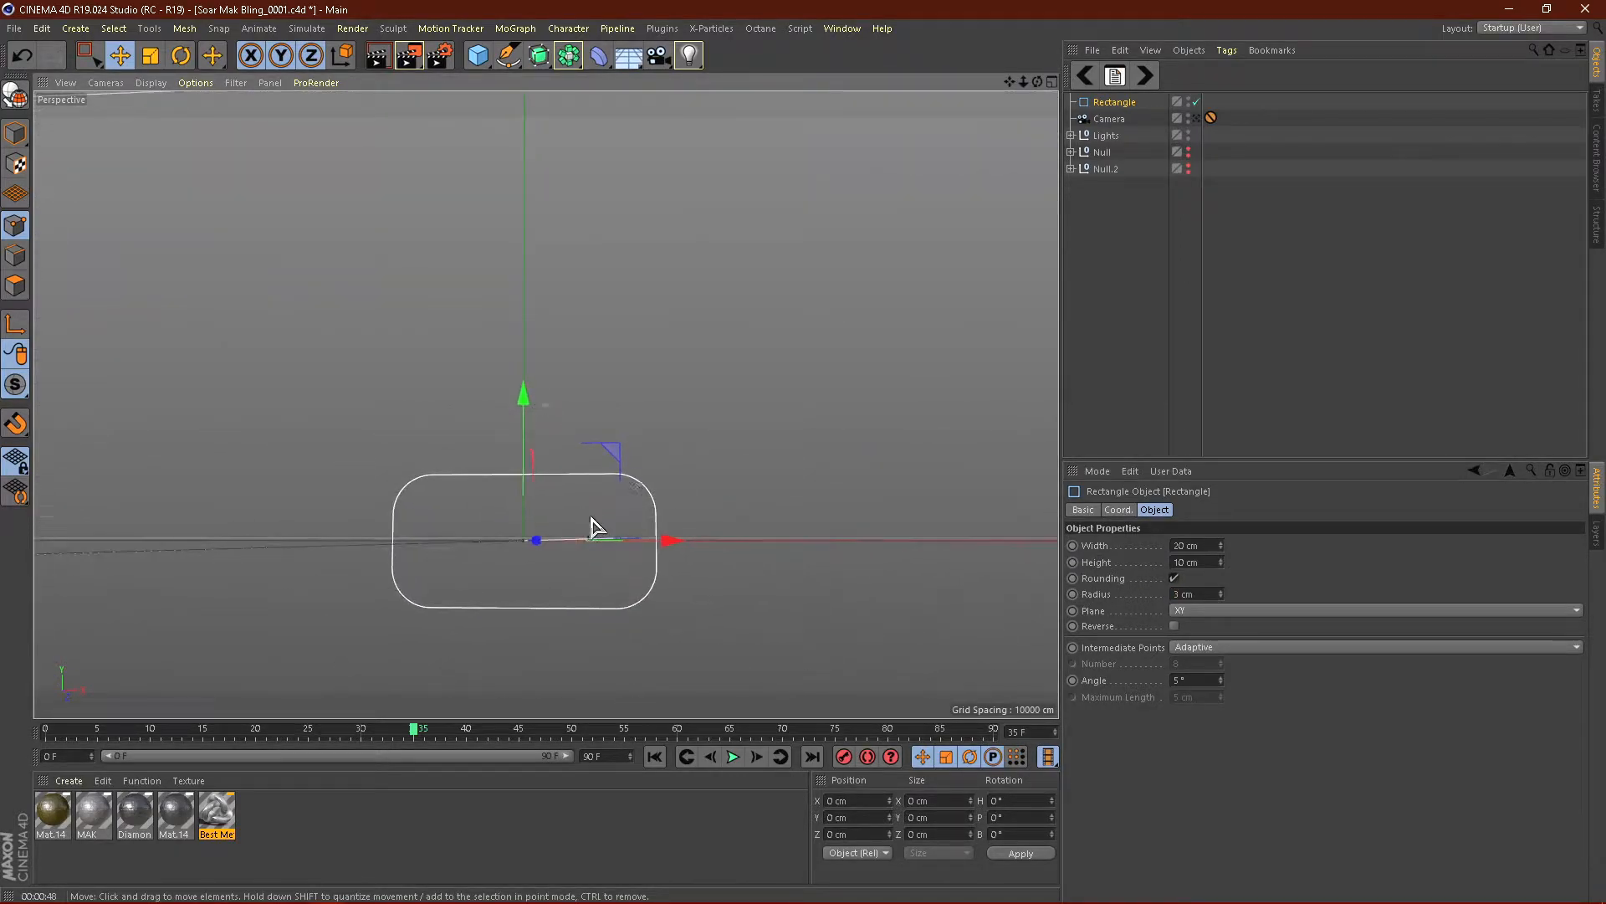
click(1167, 594)
key(Return)
scroll(609, 530, down, 4)
scroll(594, 529, up, 4)
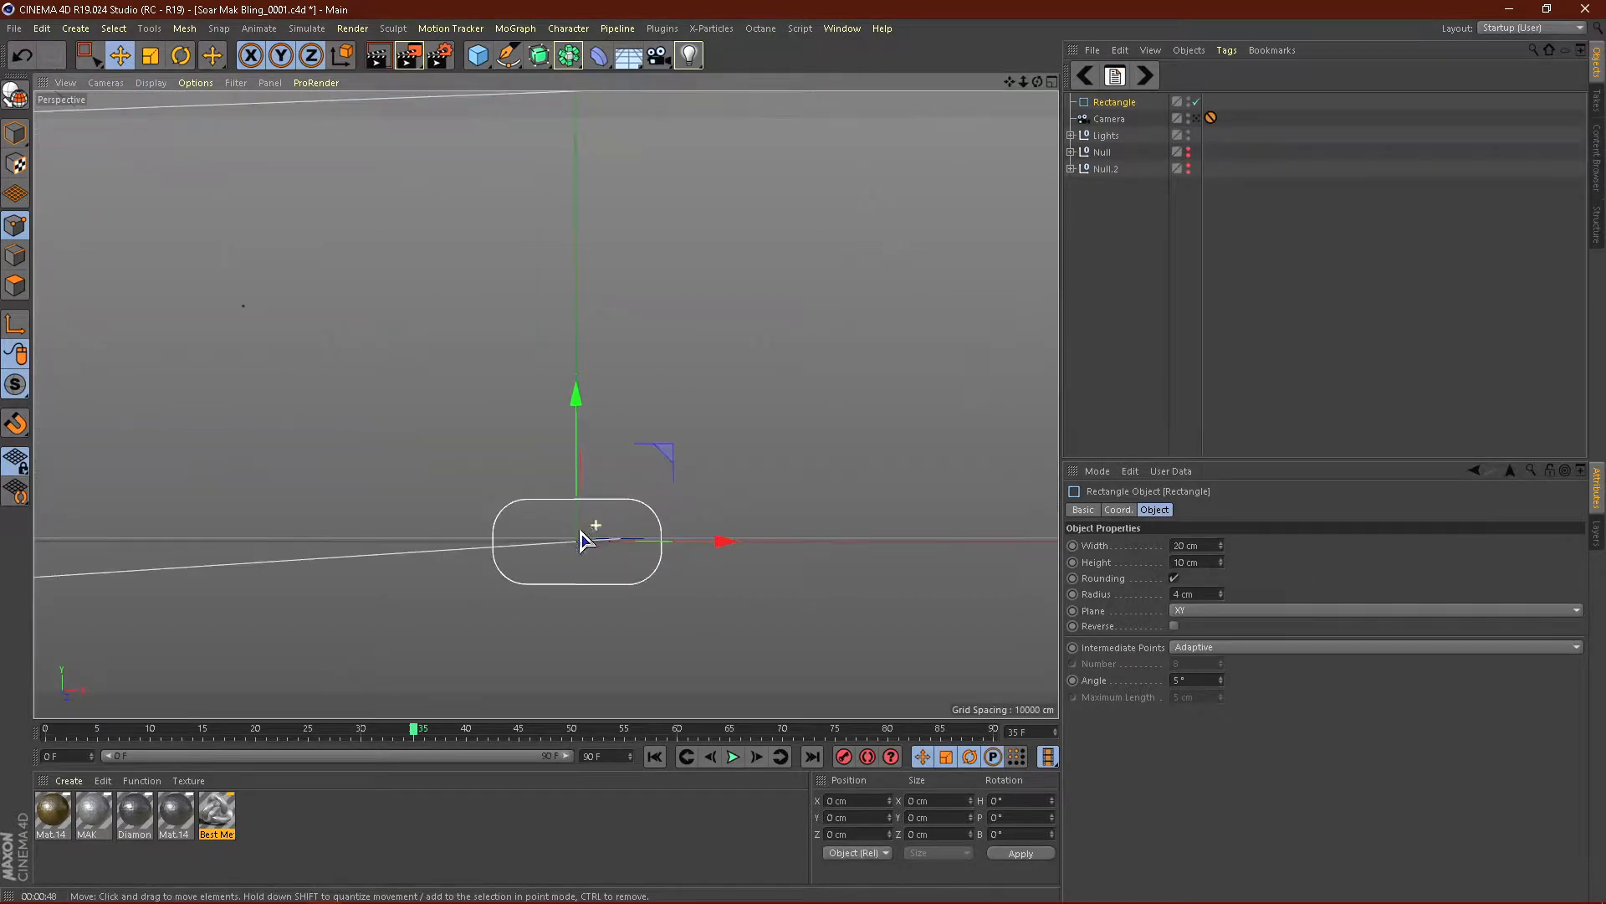
Step: Set the rectangle spline's corner radius to 3.5 cm
click(1181, 594)
text(3.5)
key(Return)
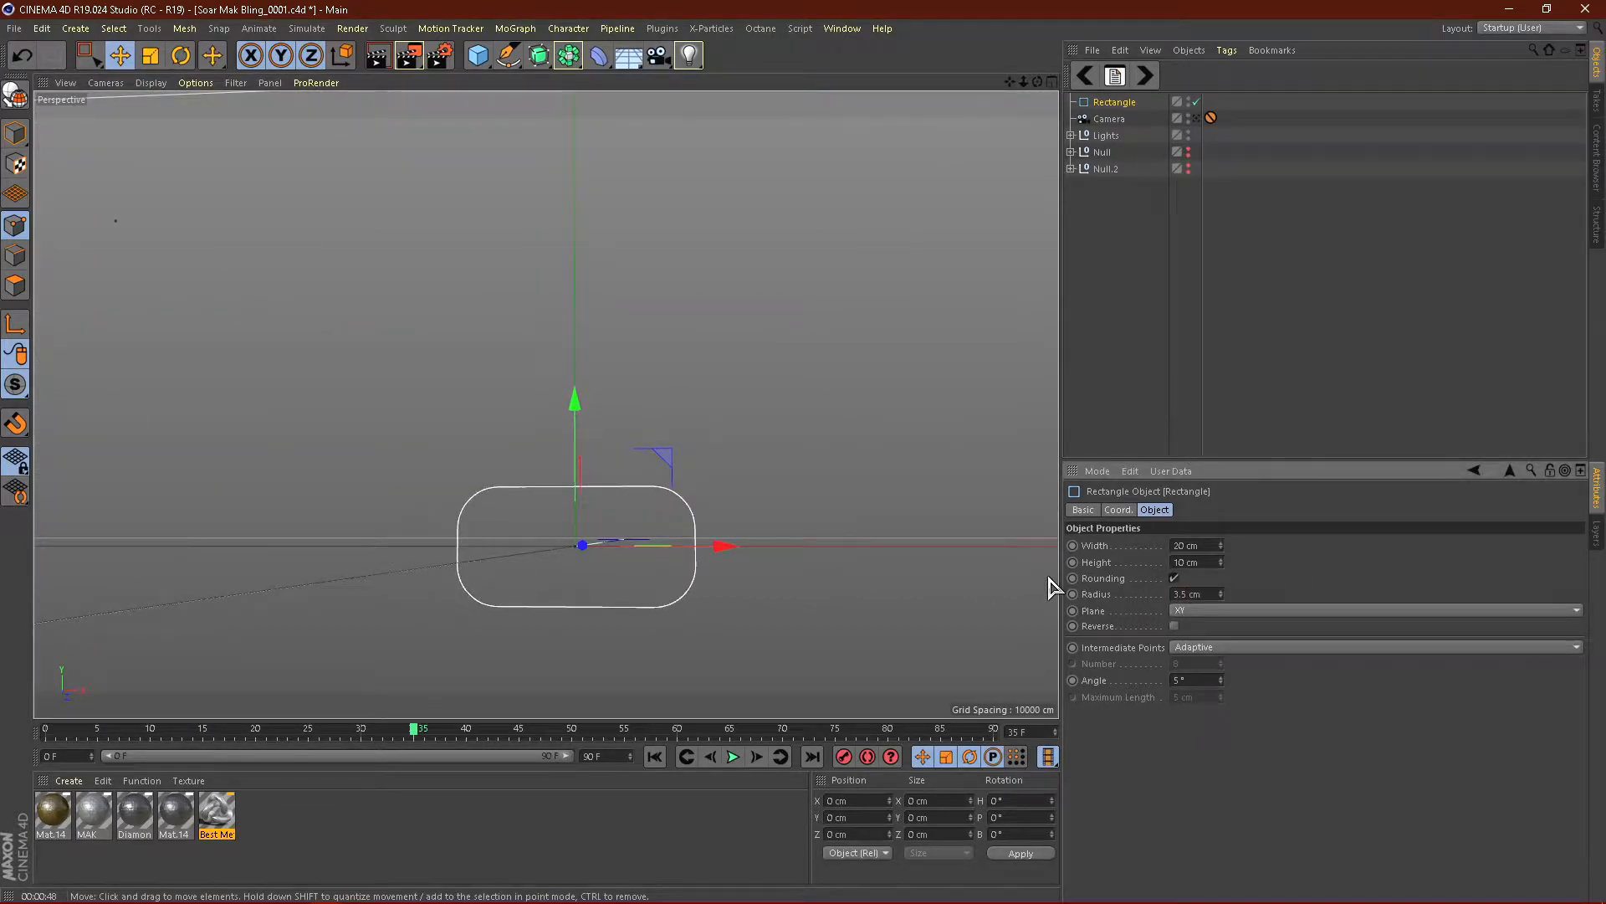
scroll(661, 409, down, 4)
mouse_move(657, 407)
alt+mouse_down()
mouse_move(606, 511)
mouse_move(590, 486)
alt+mouse_up()
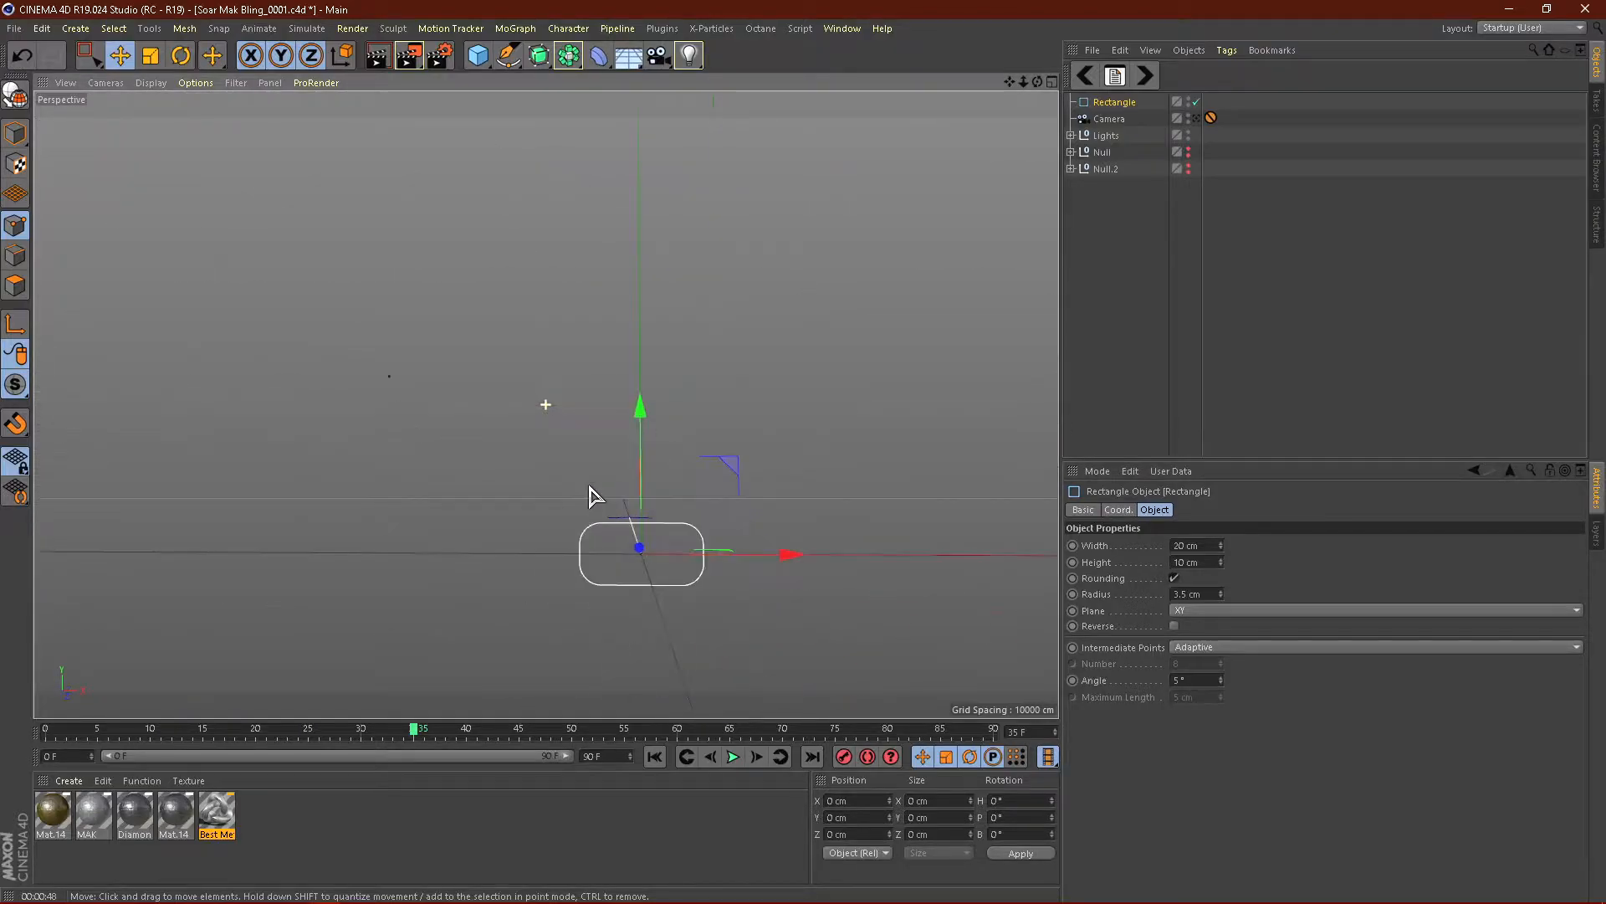
scroll(625, 535, down, 3)
scroll(630, 544, down, 2)
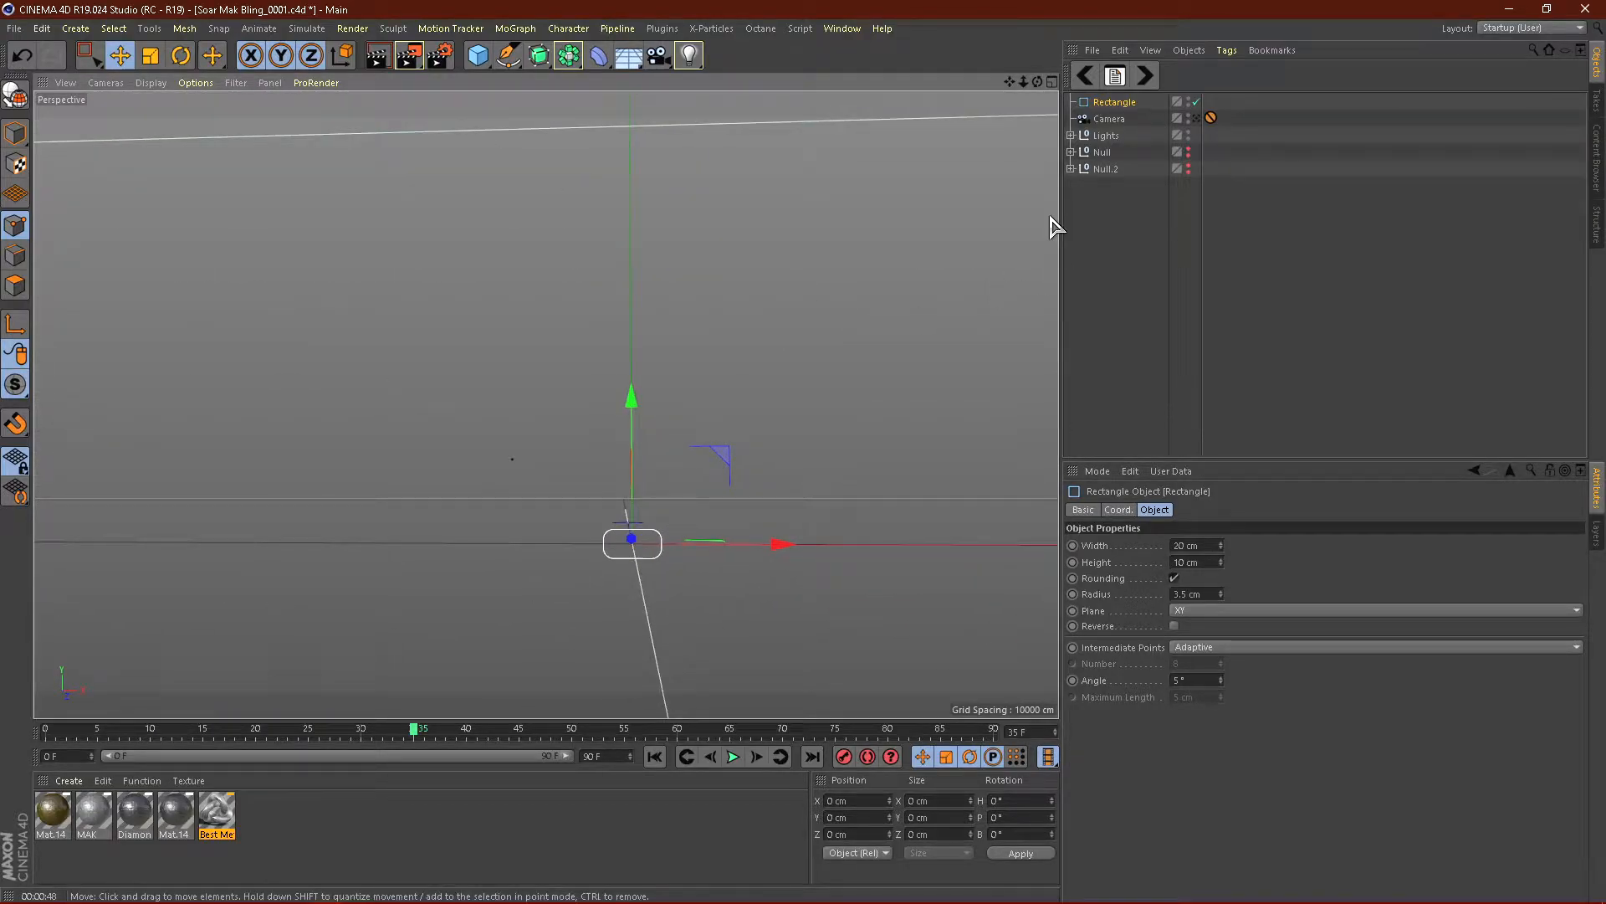
Step: Add a Circle spline and a Sweep generator to the scene
click(508, 55)
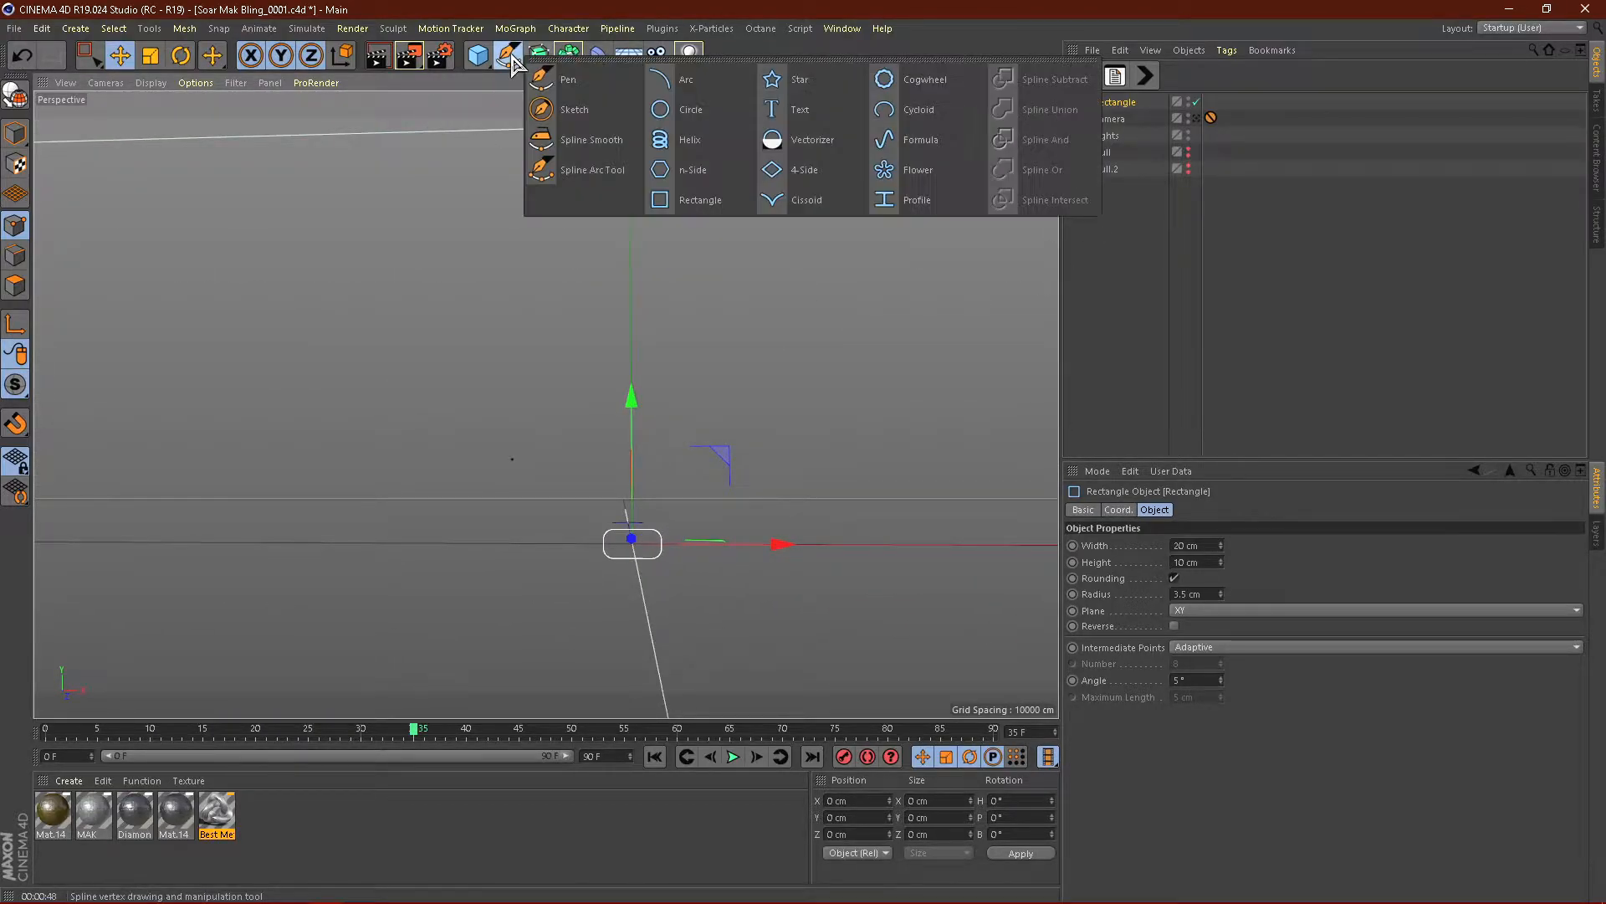
click(694, 124)
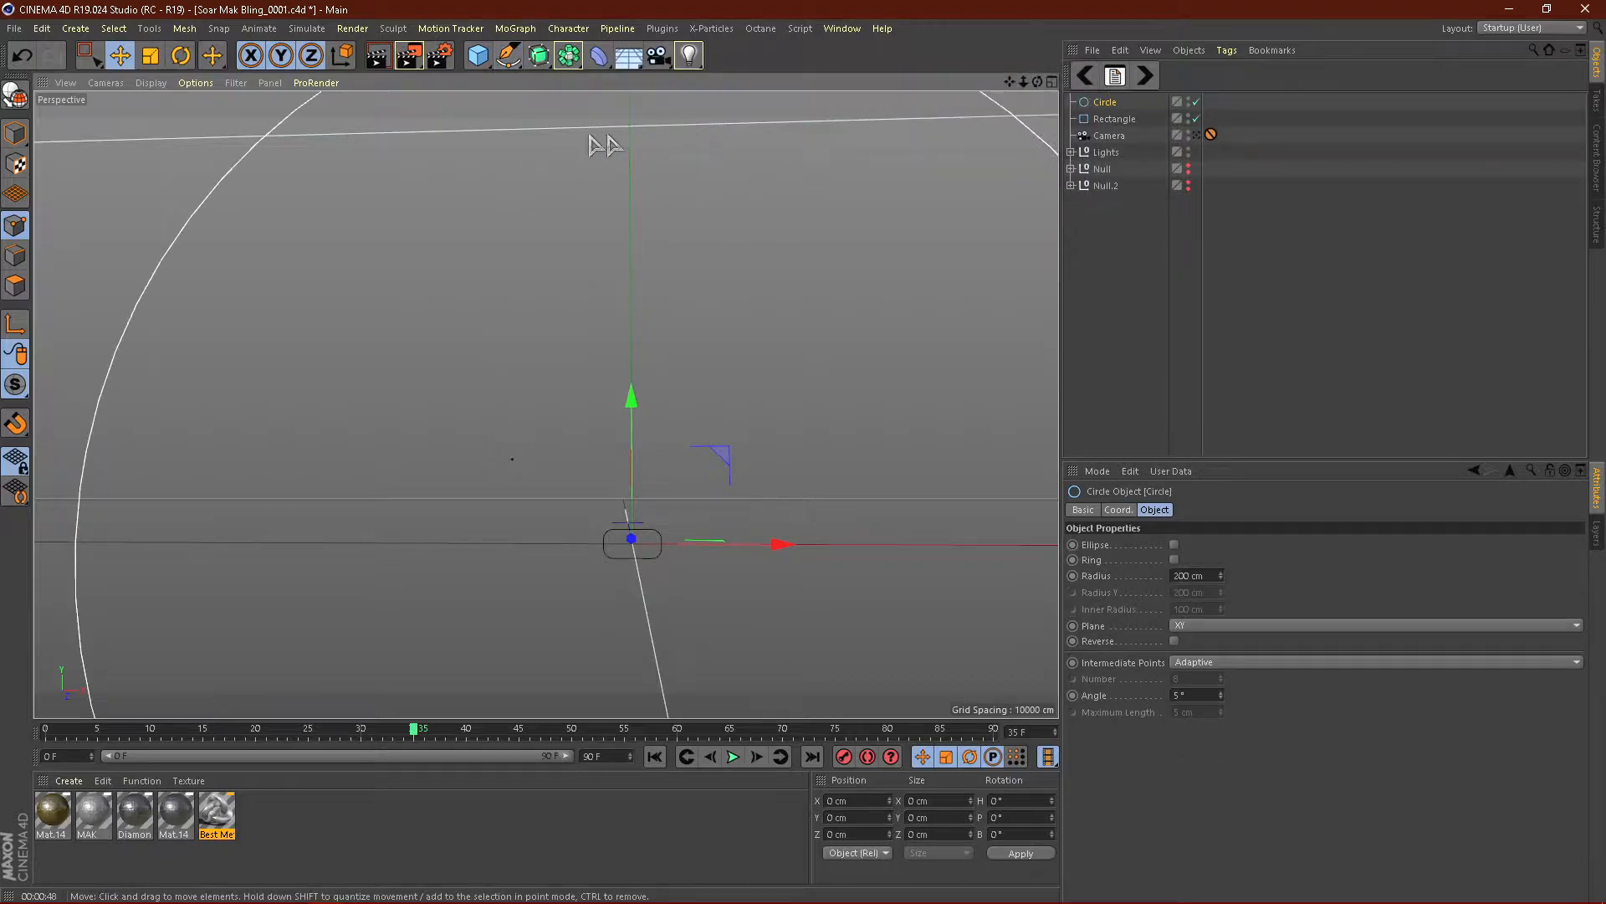
click(538, 58)
click(622, 139)
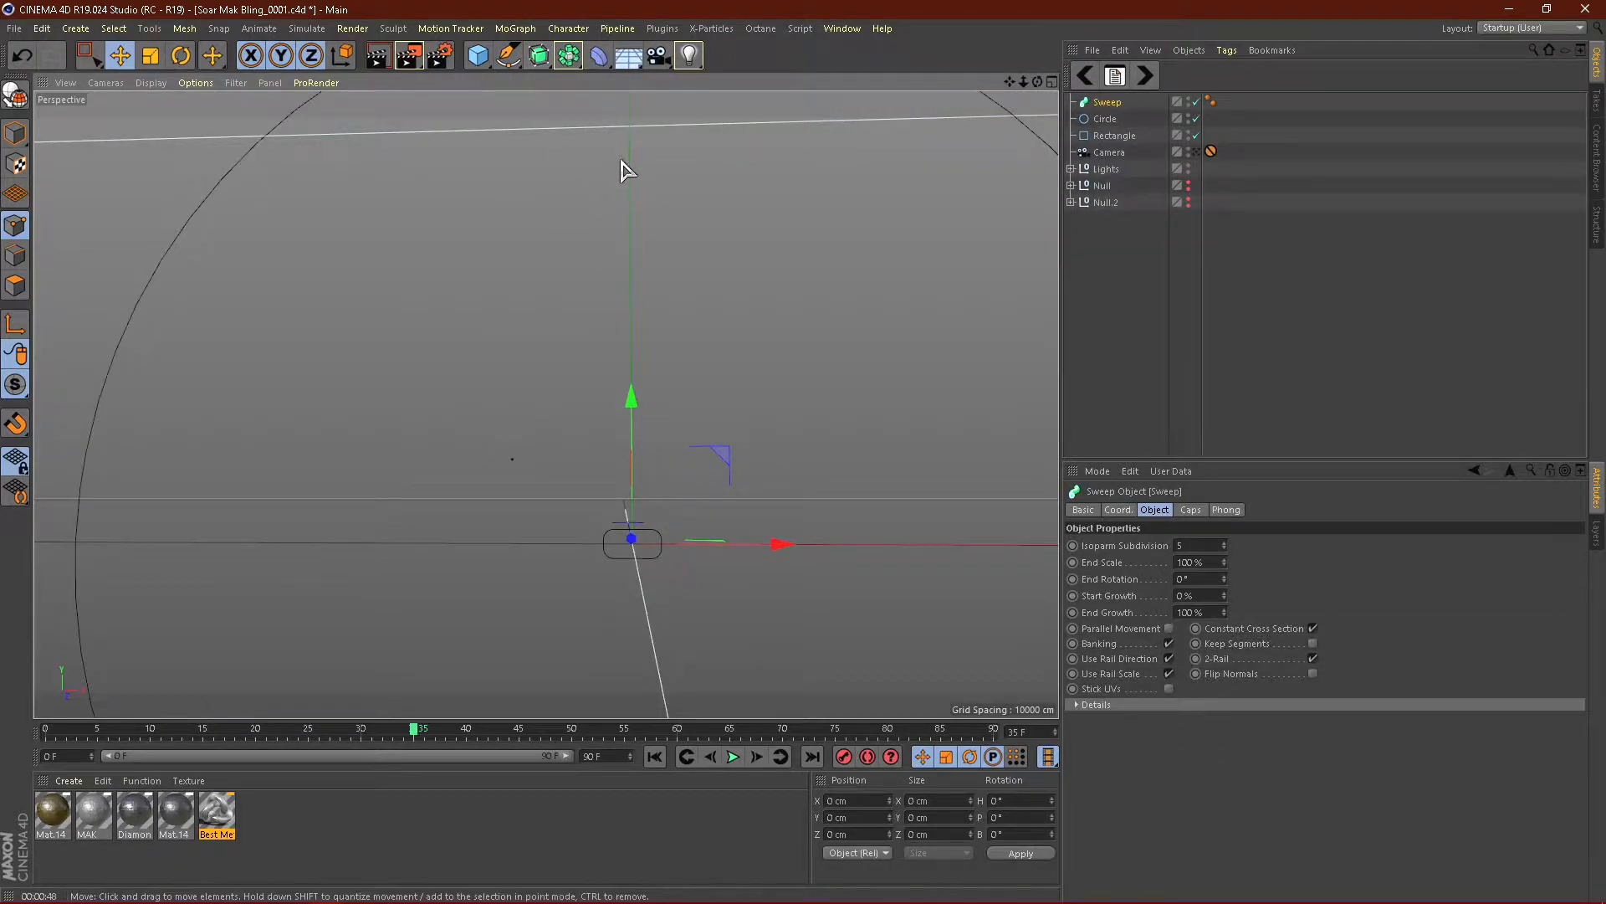
Step: Set the circle spline's radius to 2 cm
scroll(619, 168, down, 3)
click(1105, 122)
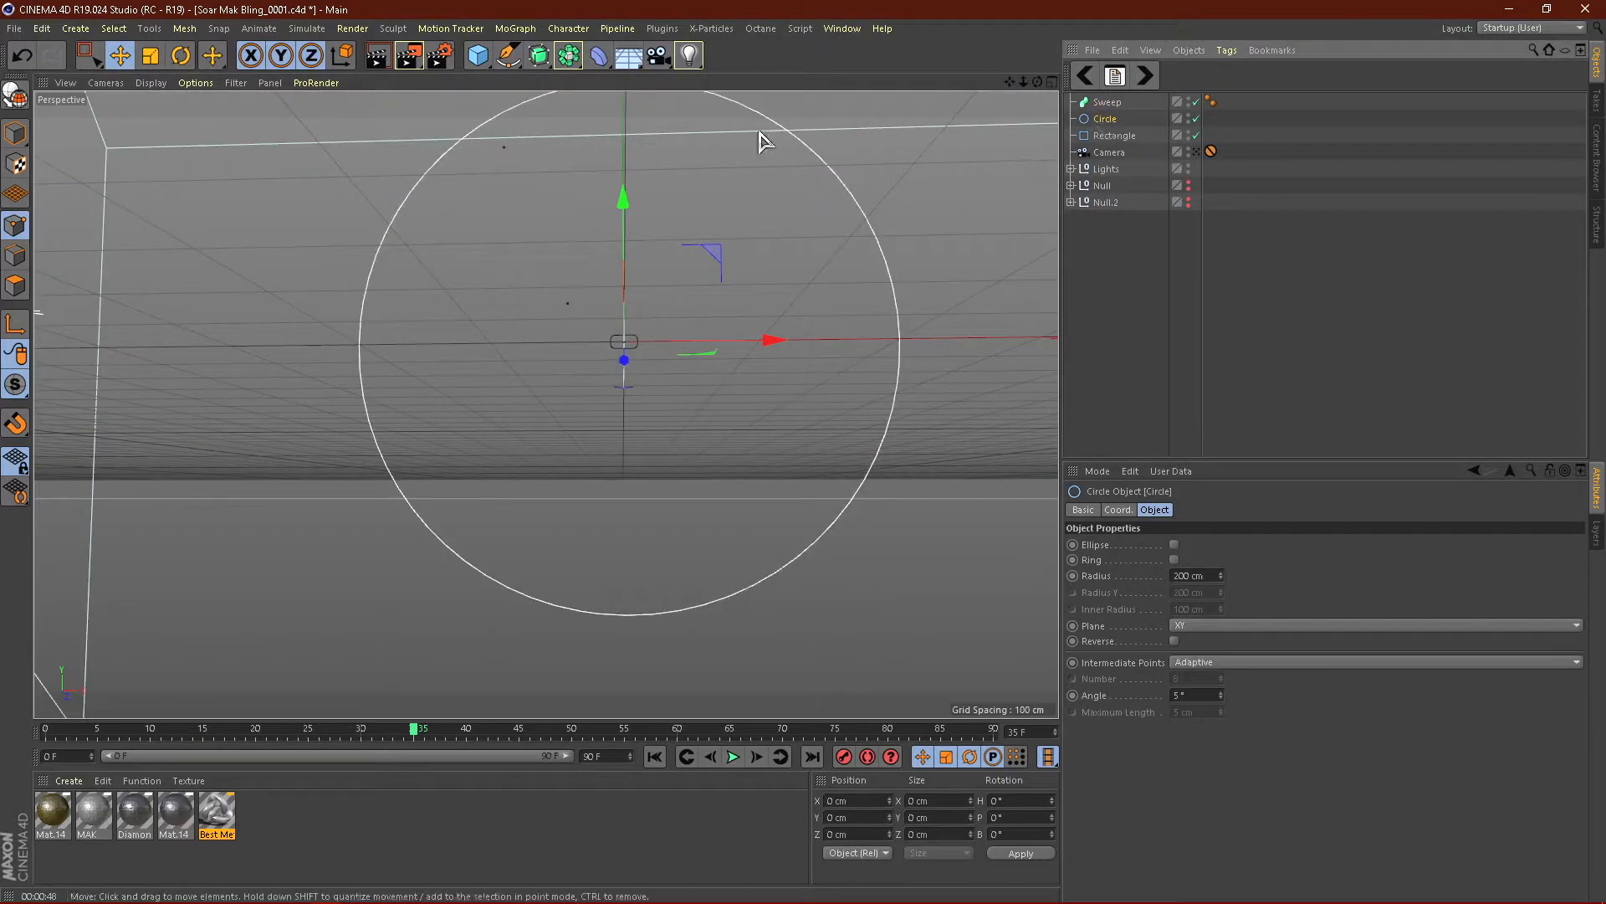
click(1201, 574)
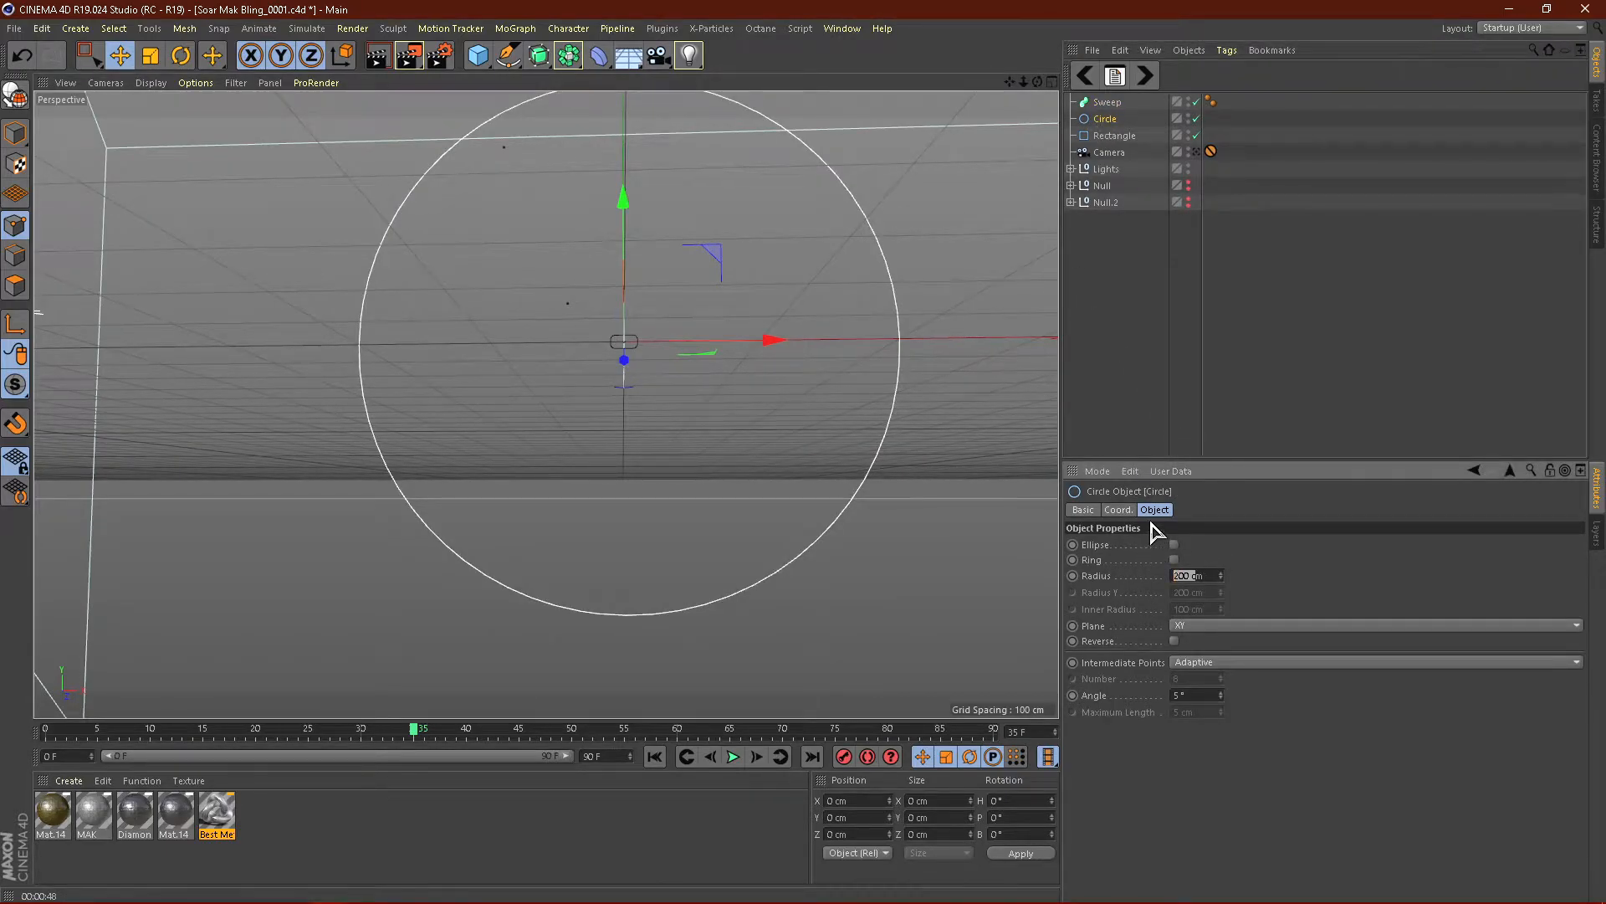
click(1264, 391)
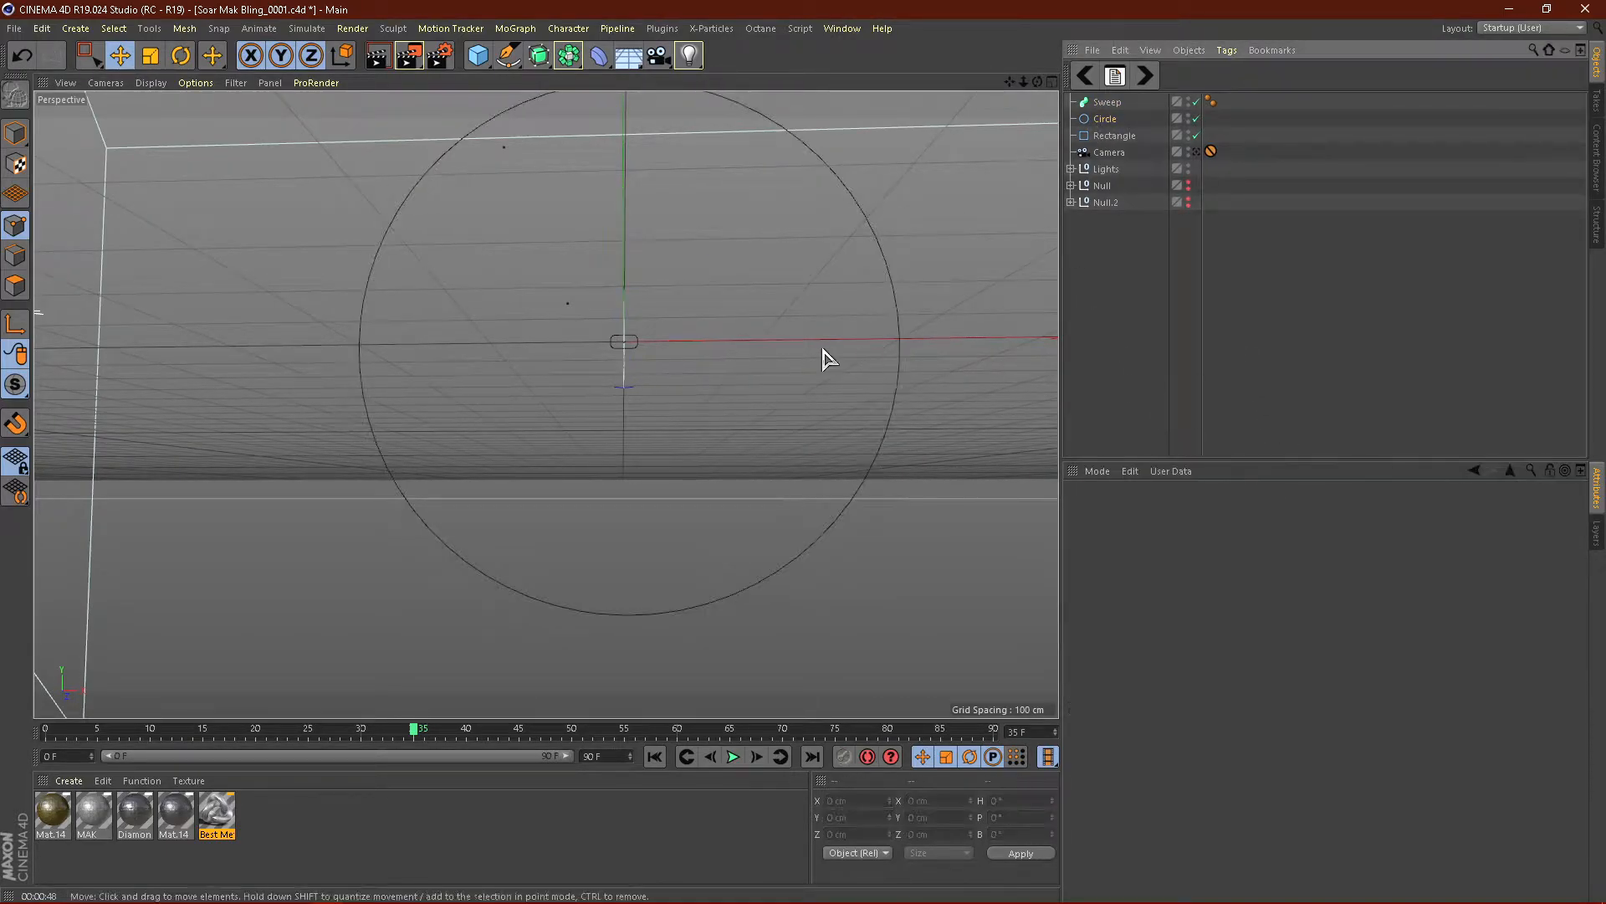
click(1109, 123)
click(1212, 576)
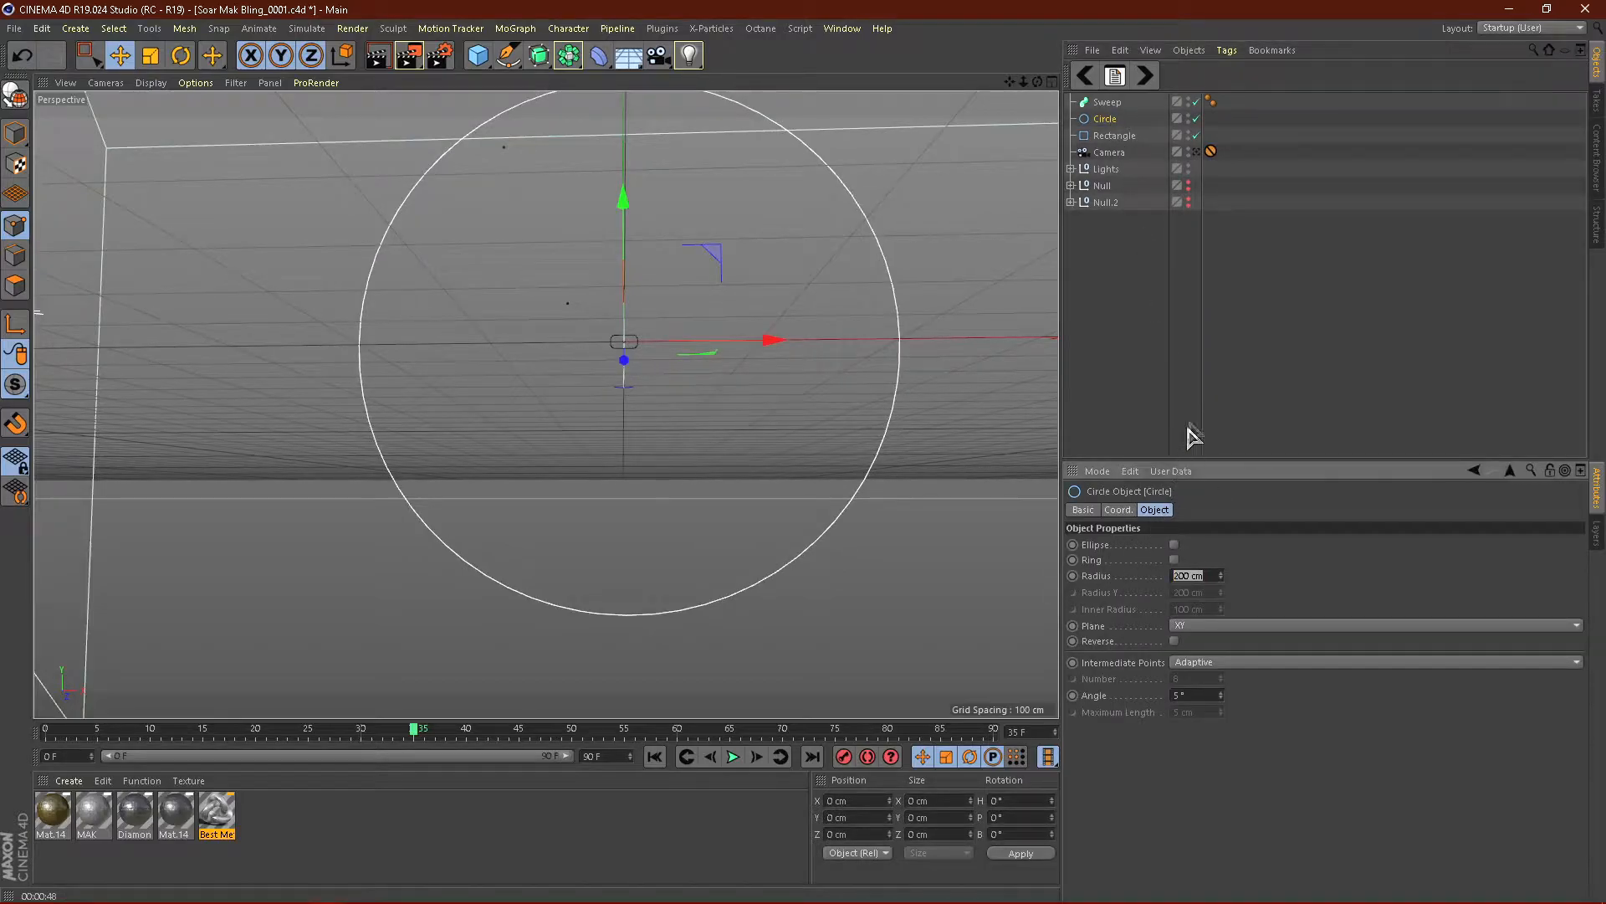
click(1201, 309)
scroll(609, 352, down, 10)
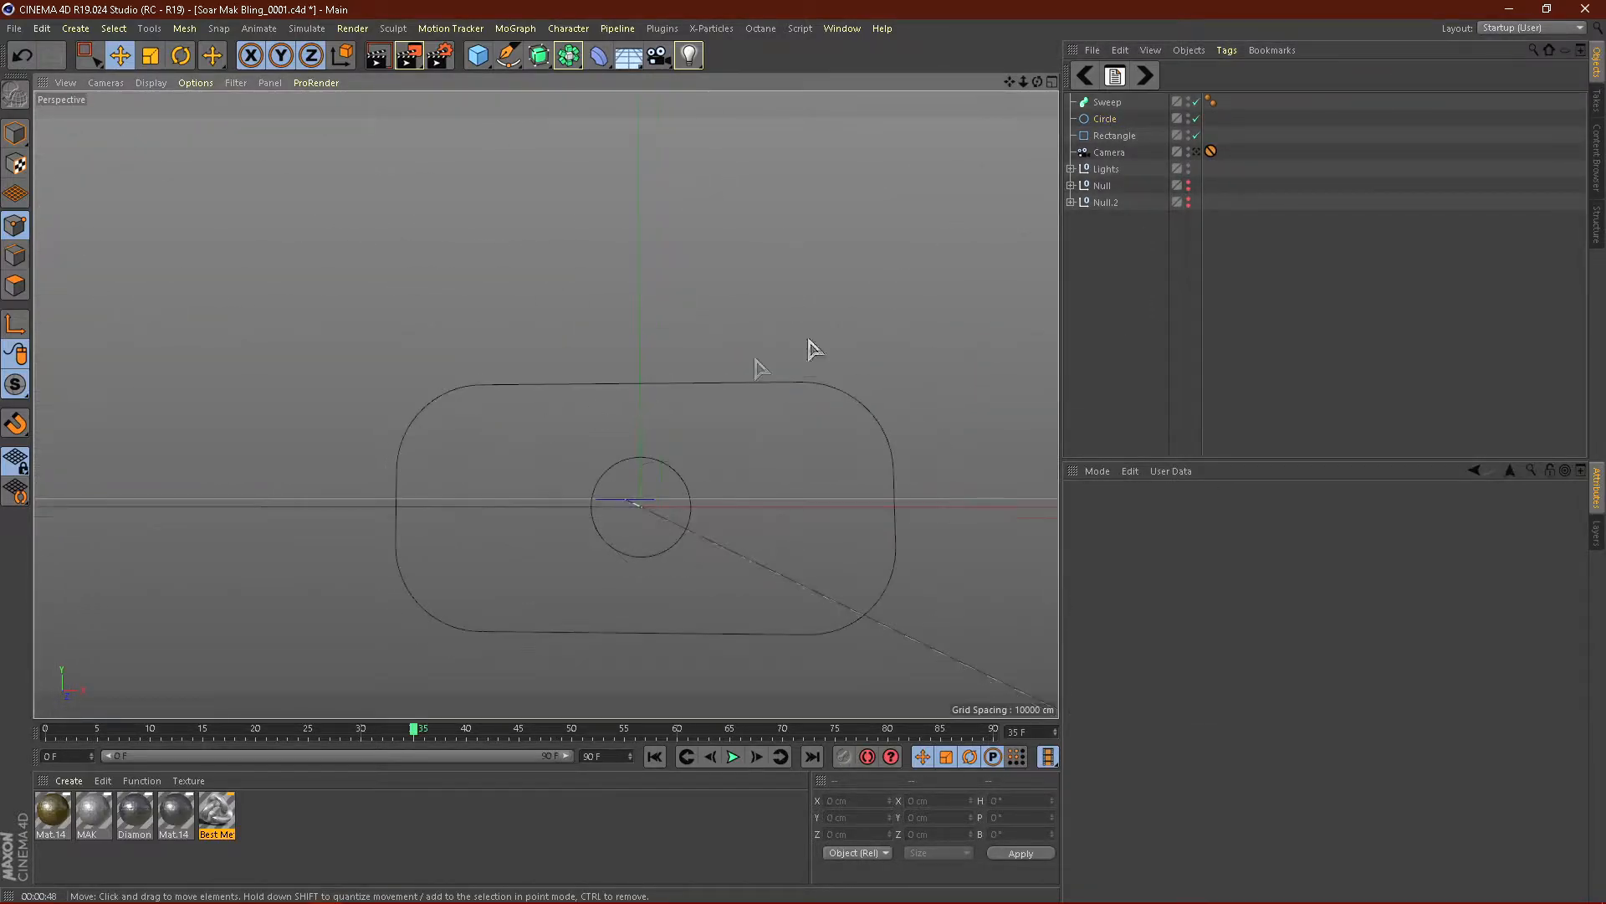
Step: Nest the circle and rectangle splines under the Sweep, and set the circle's radius to 1 cm
click(1106, 120)
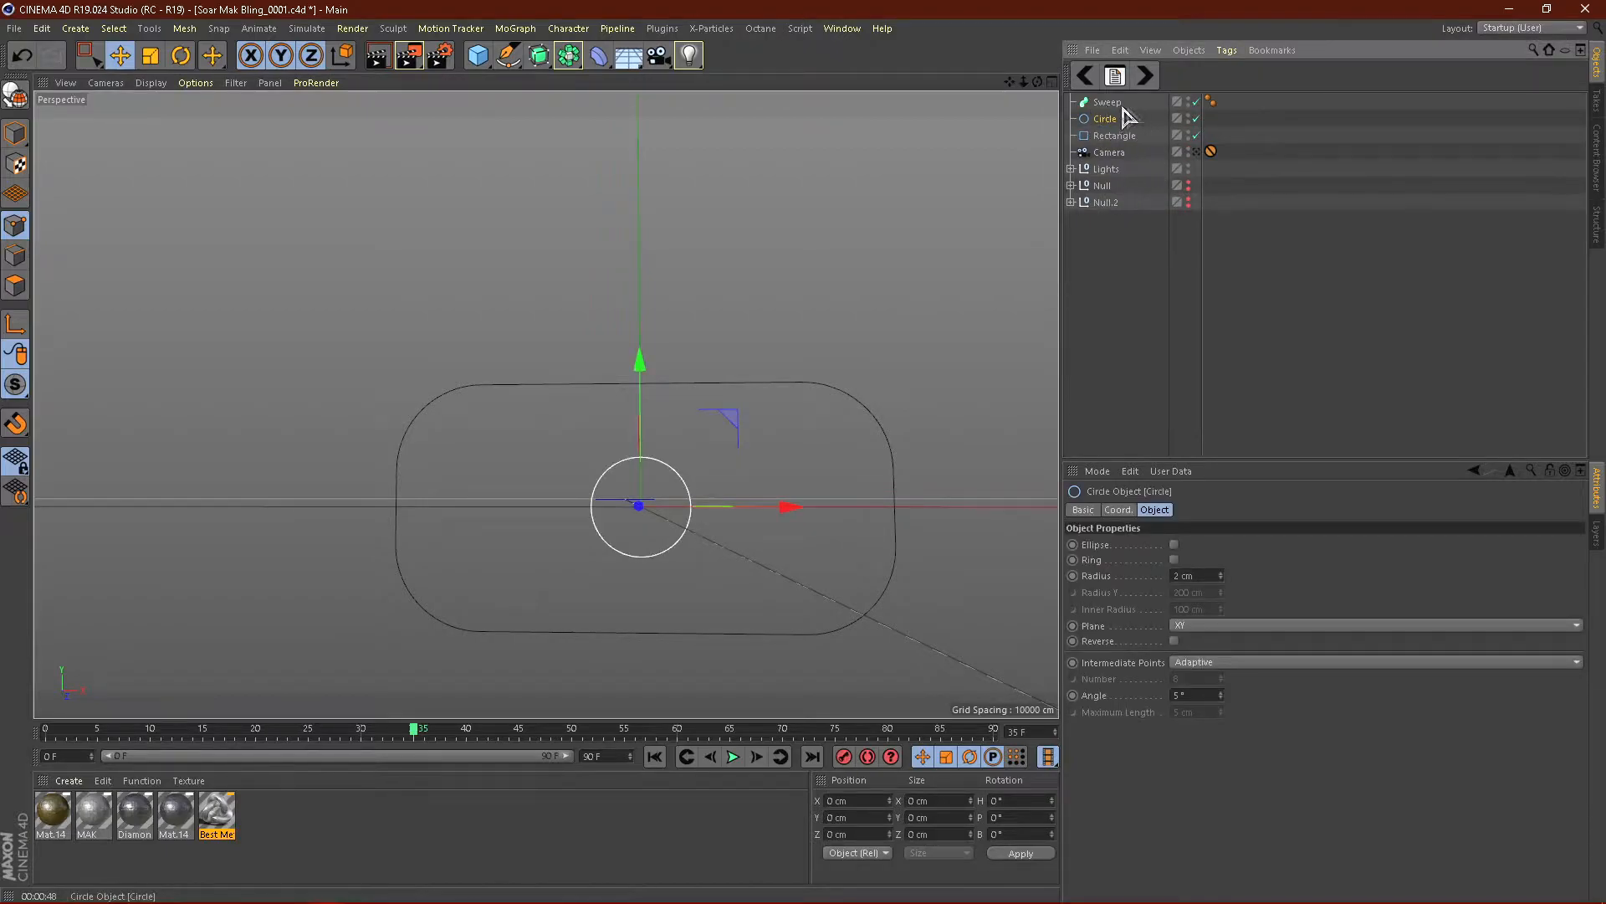
drag(1114, 111, 1117, 125)
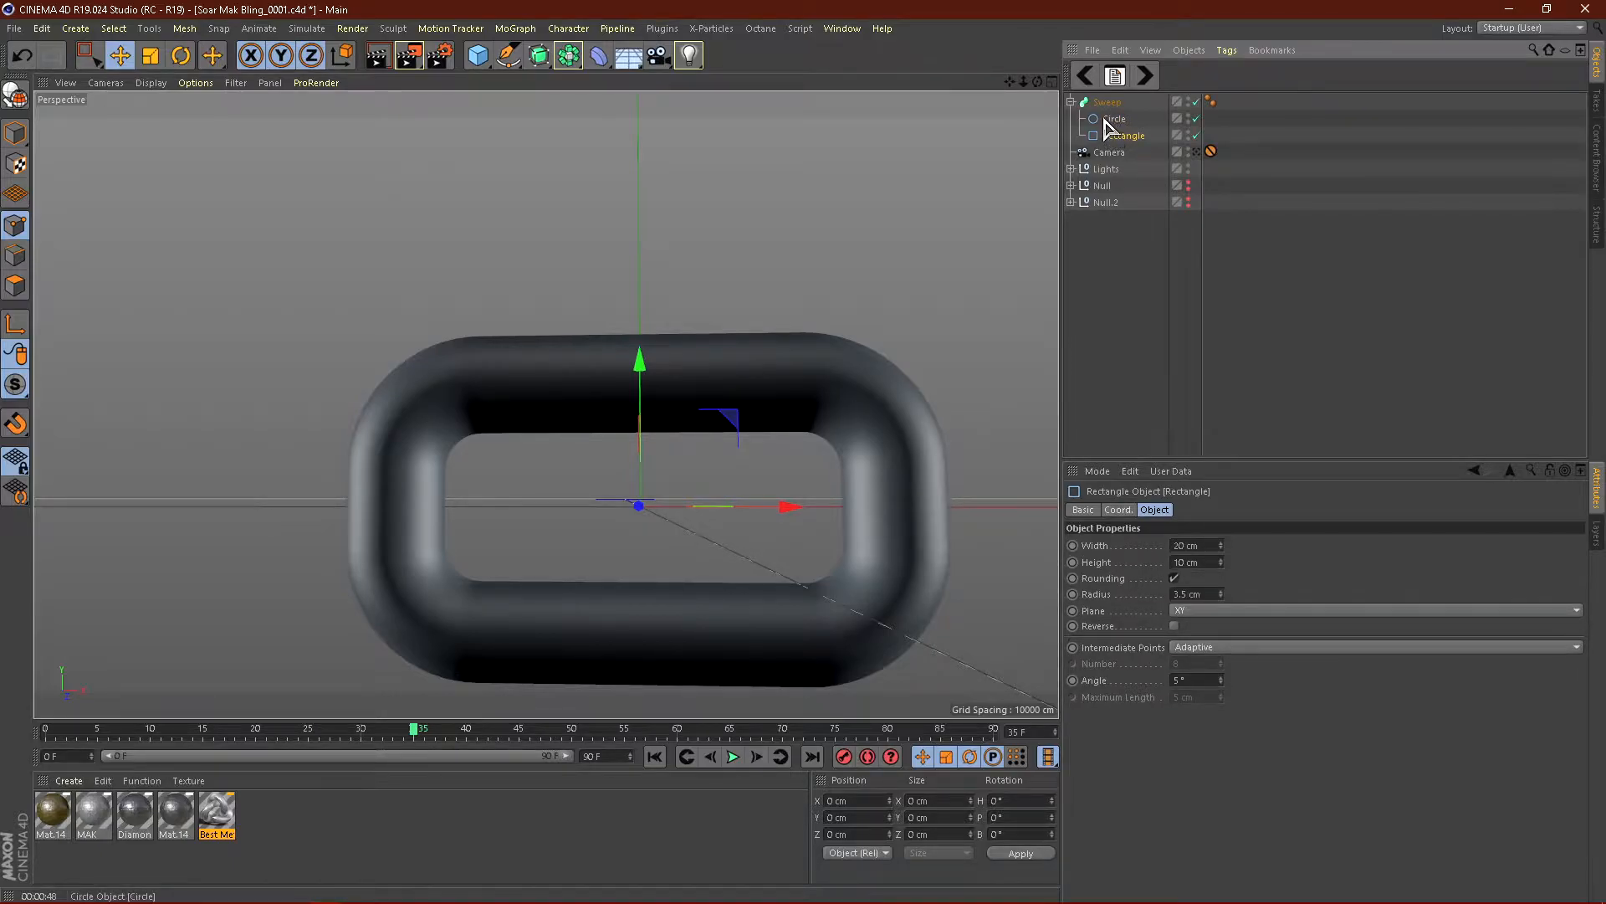
scroll(597, 272, down, 2)
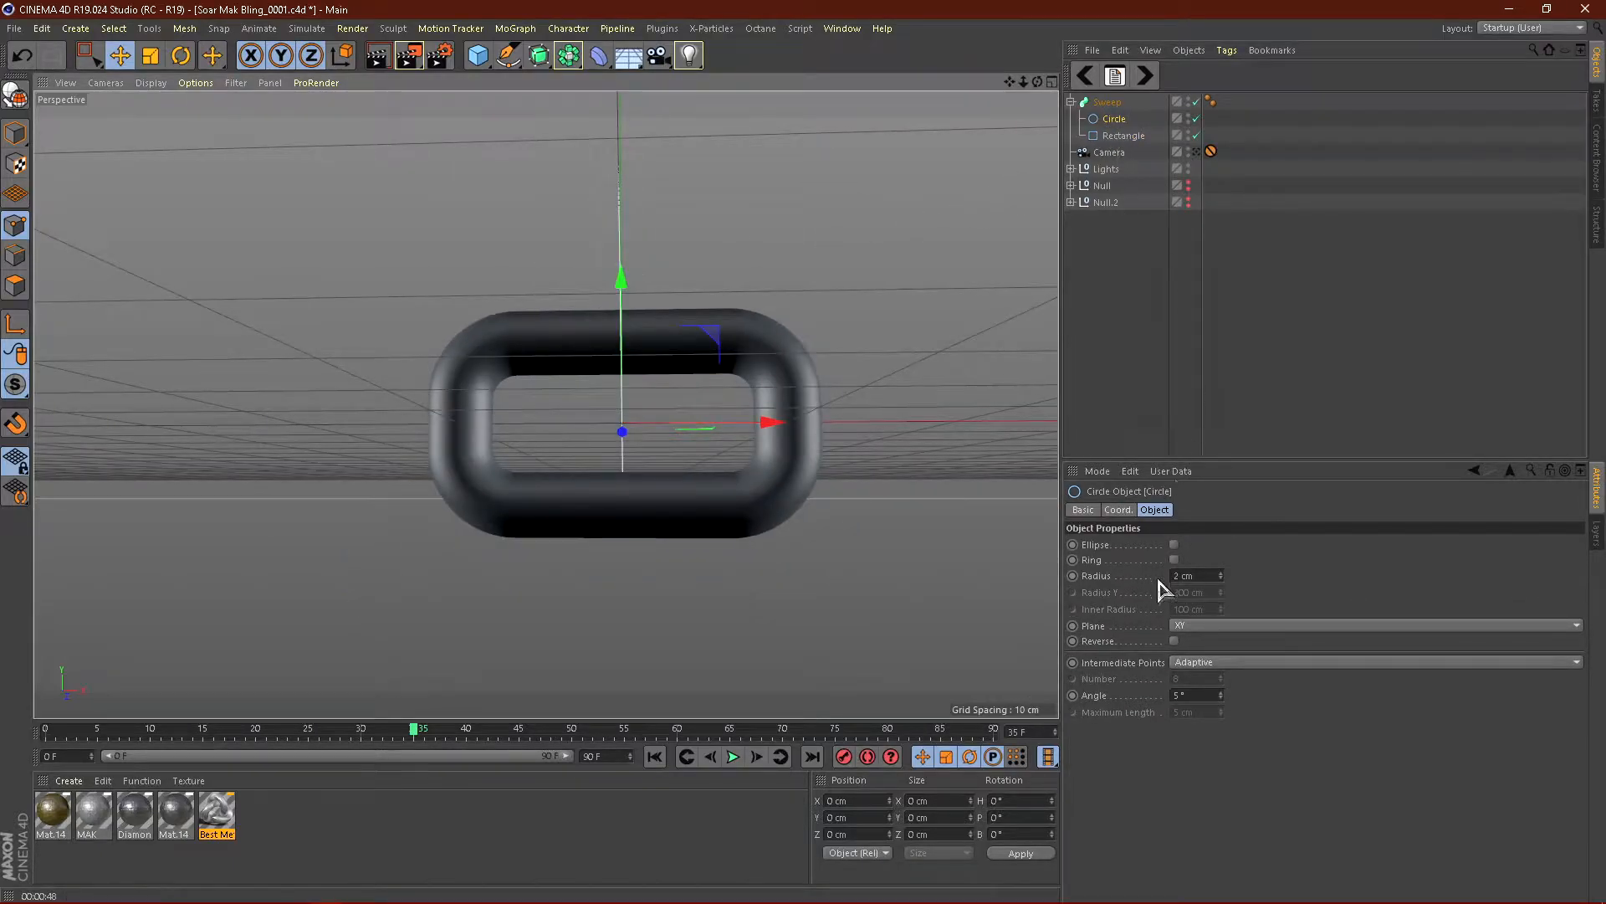
click(1202, 576)
text(1)
key(Return)
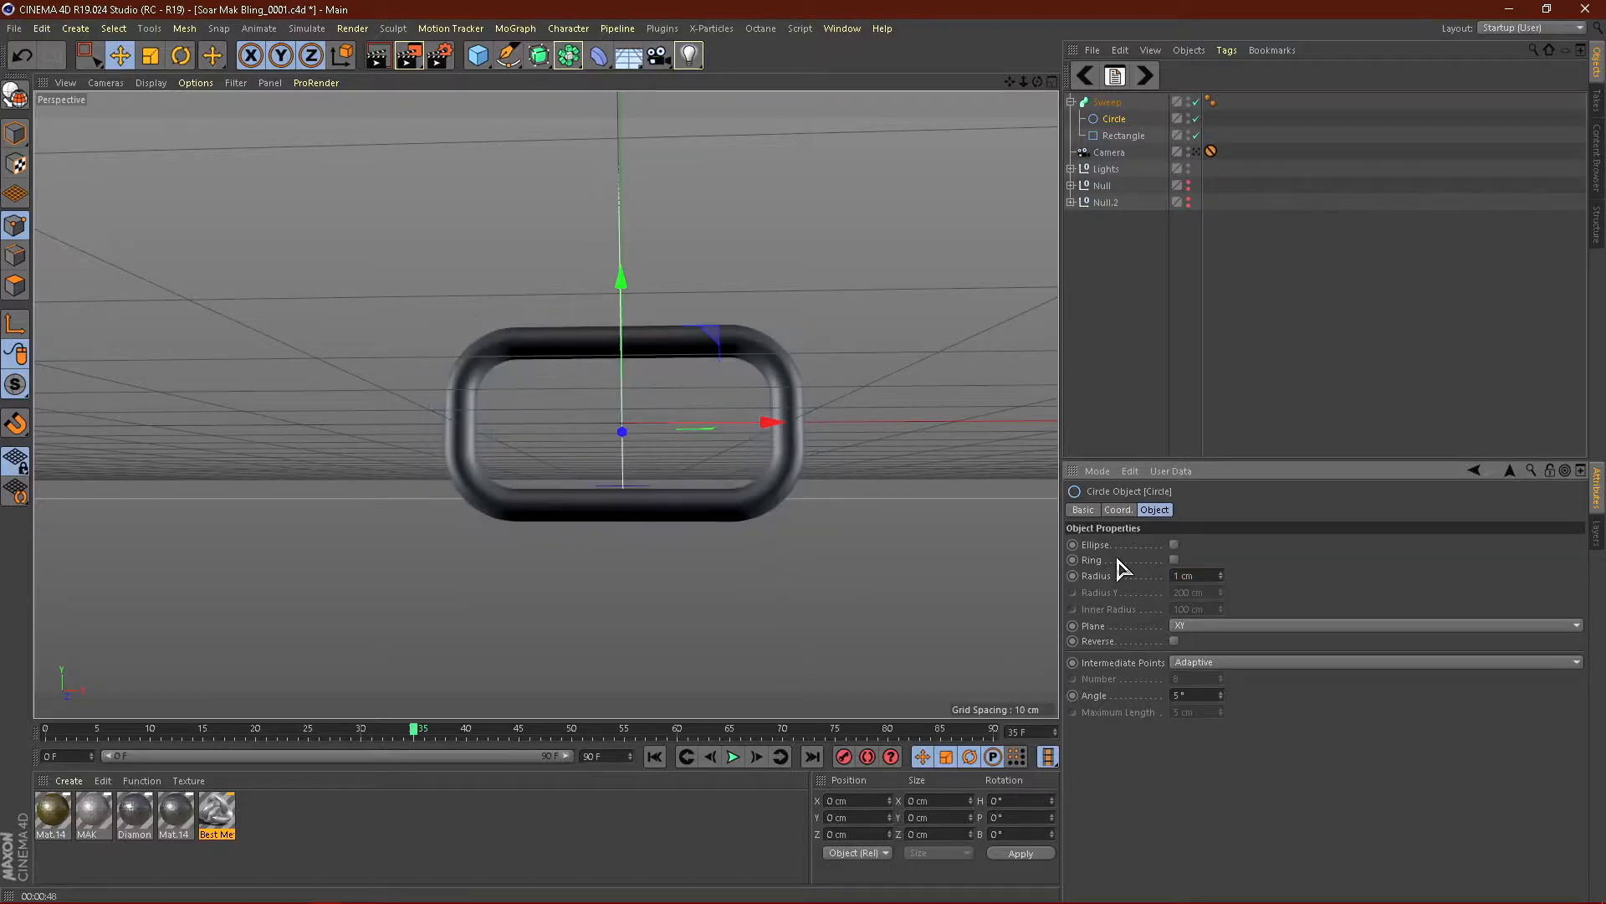
scroll(648, 450, down, 4)
alt+drag(629, 418, 684, 472)
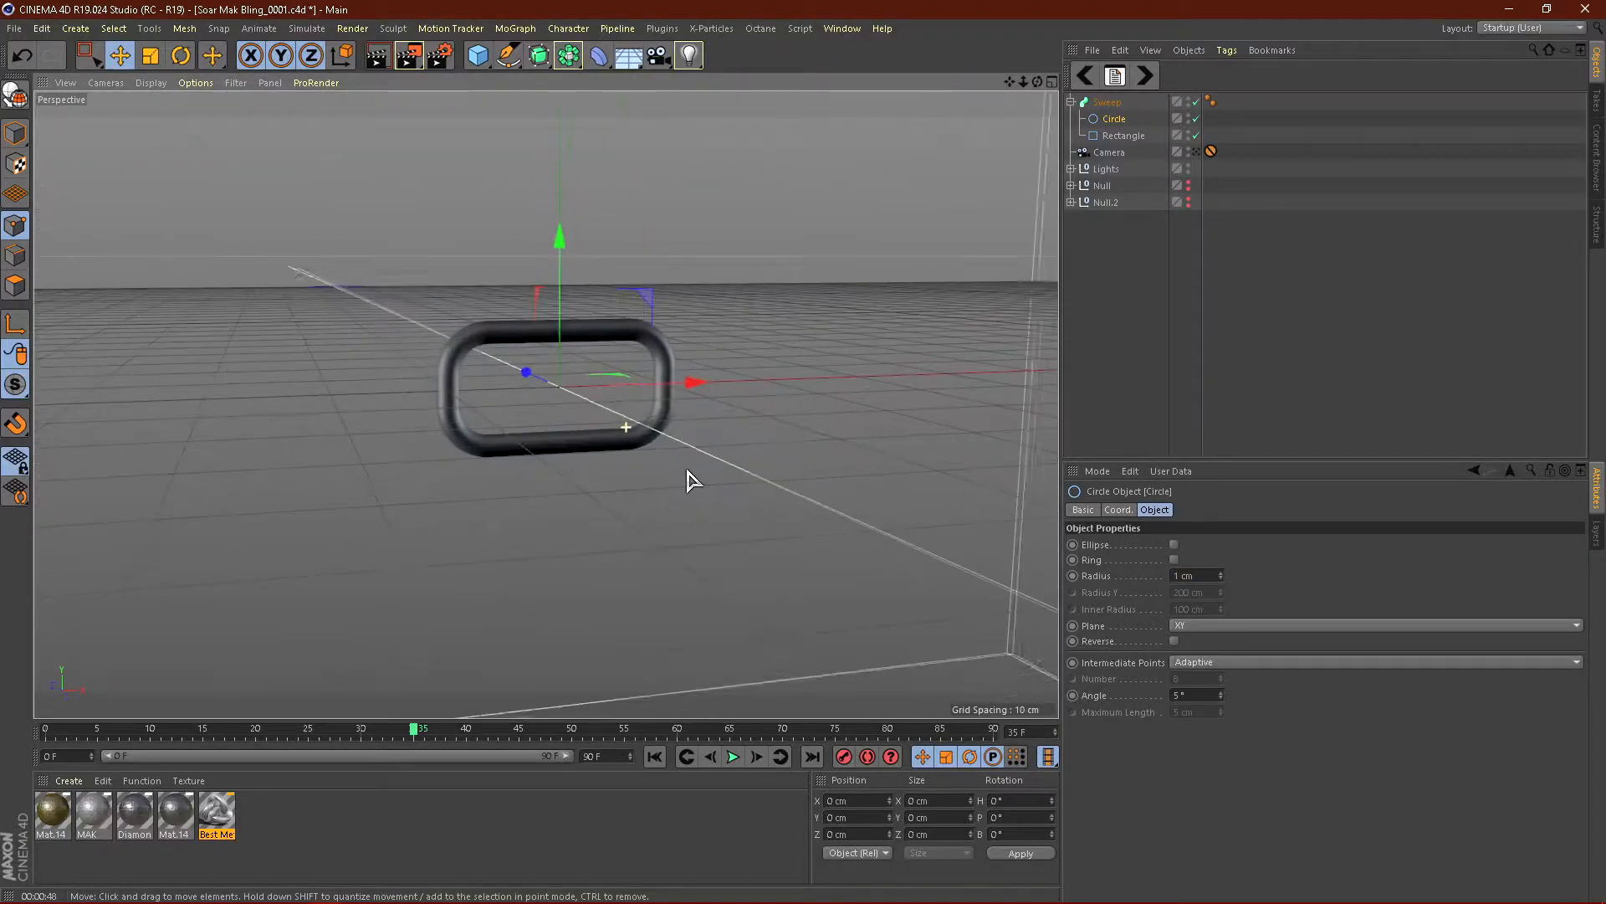
scroll(661, 476, down, 5)
mouse_move(541, 433)
alt+mouse_down()
mouse_move(561, 468)
mouse_move(456, 435)
mouse_move(535, 461)
alt+mouse_up()
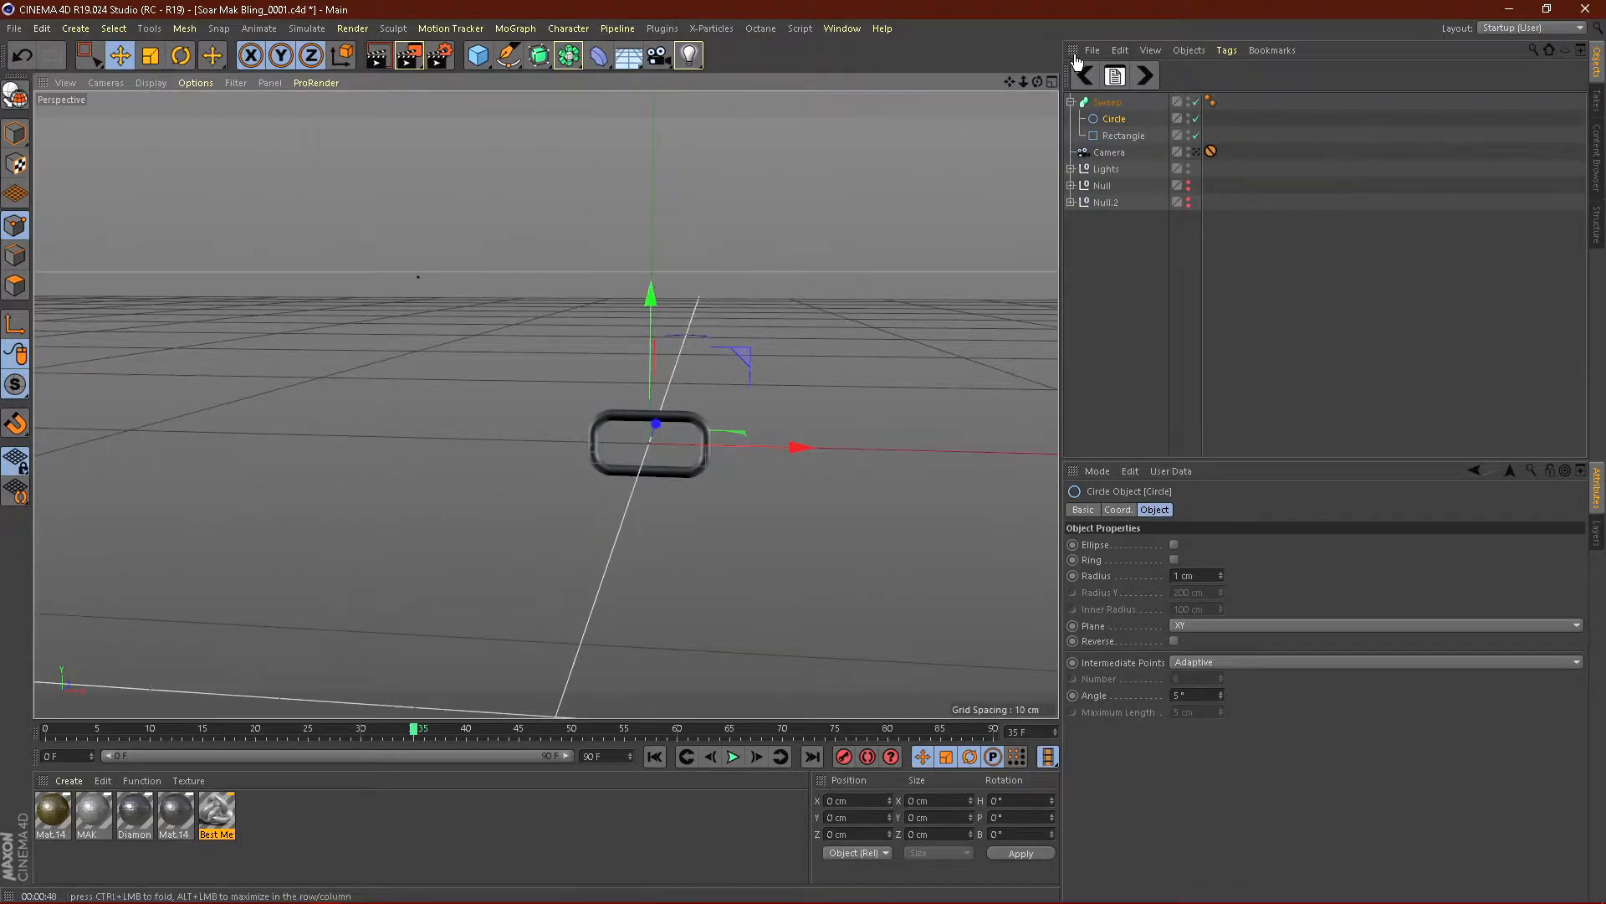
Step: Collapse the Sweep's hierarchy and add a MoGraph Cloner and a Matrix object
click(1071, 101)
click(1169, 255)
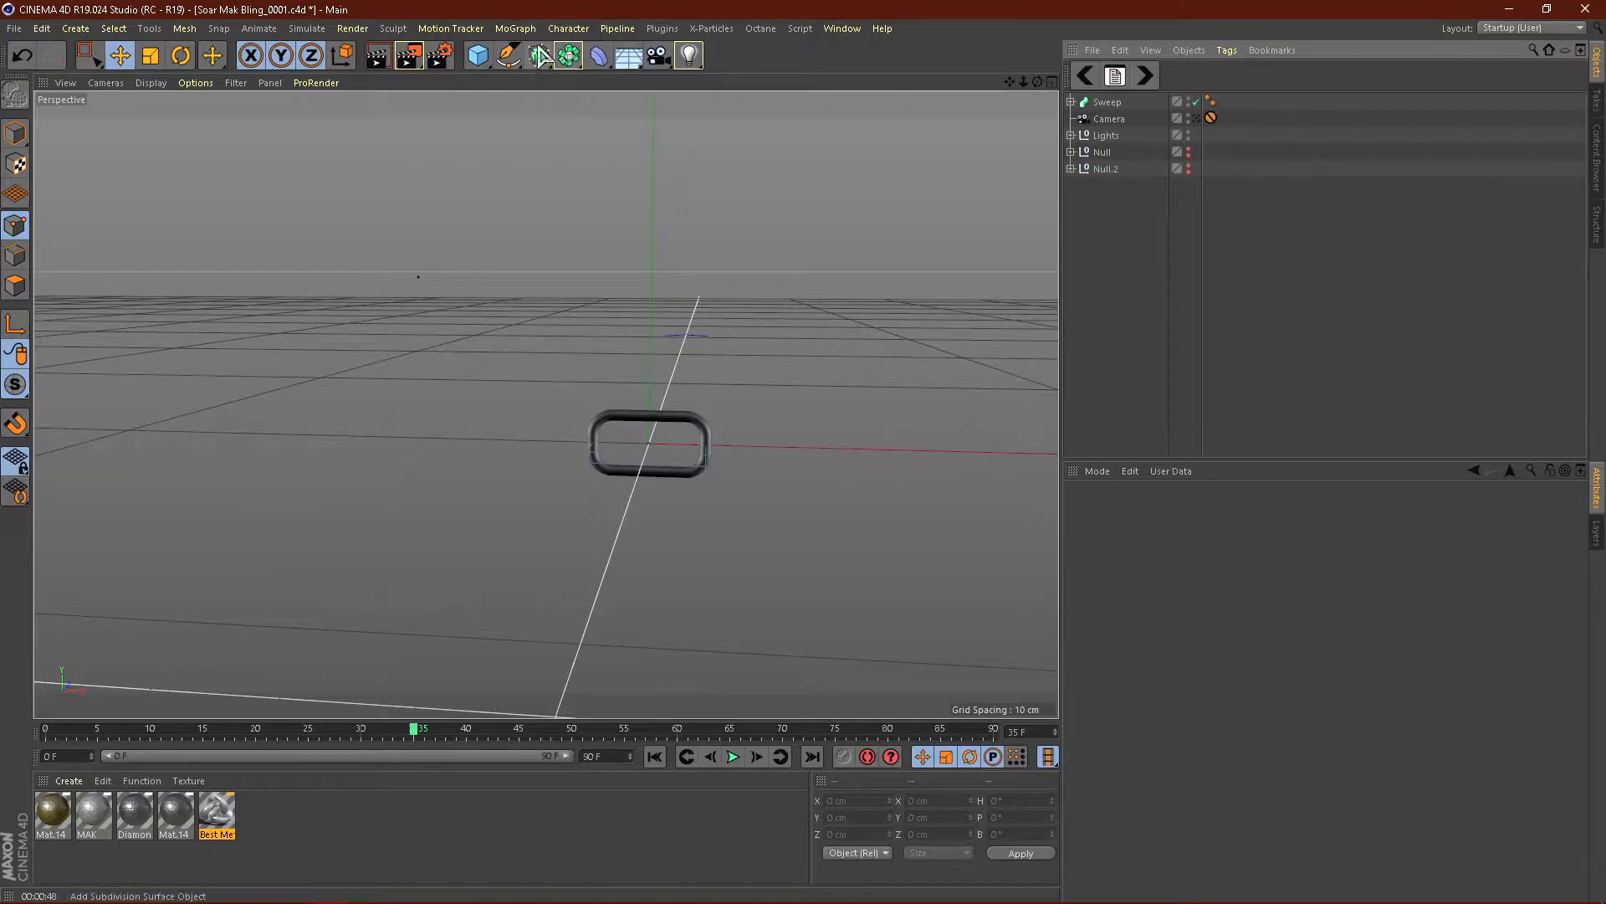
click(515, 29)
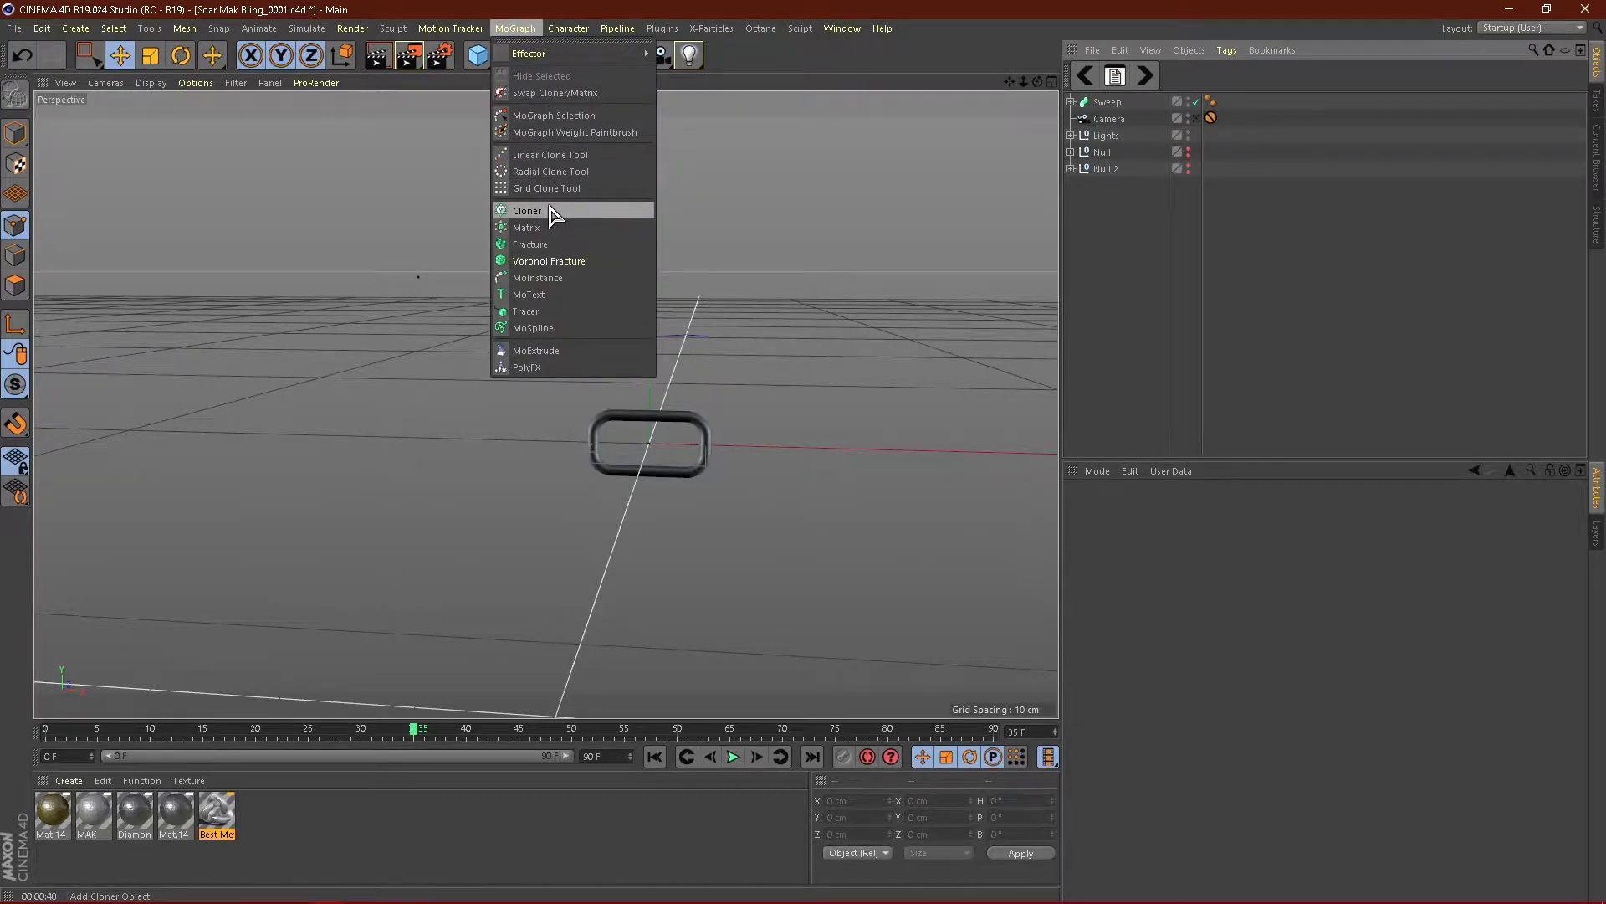
click(527, 210)
click(515, 28)
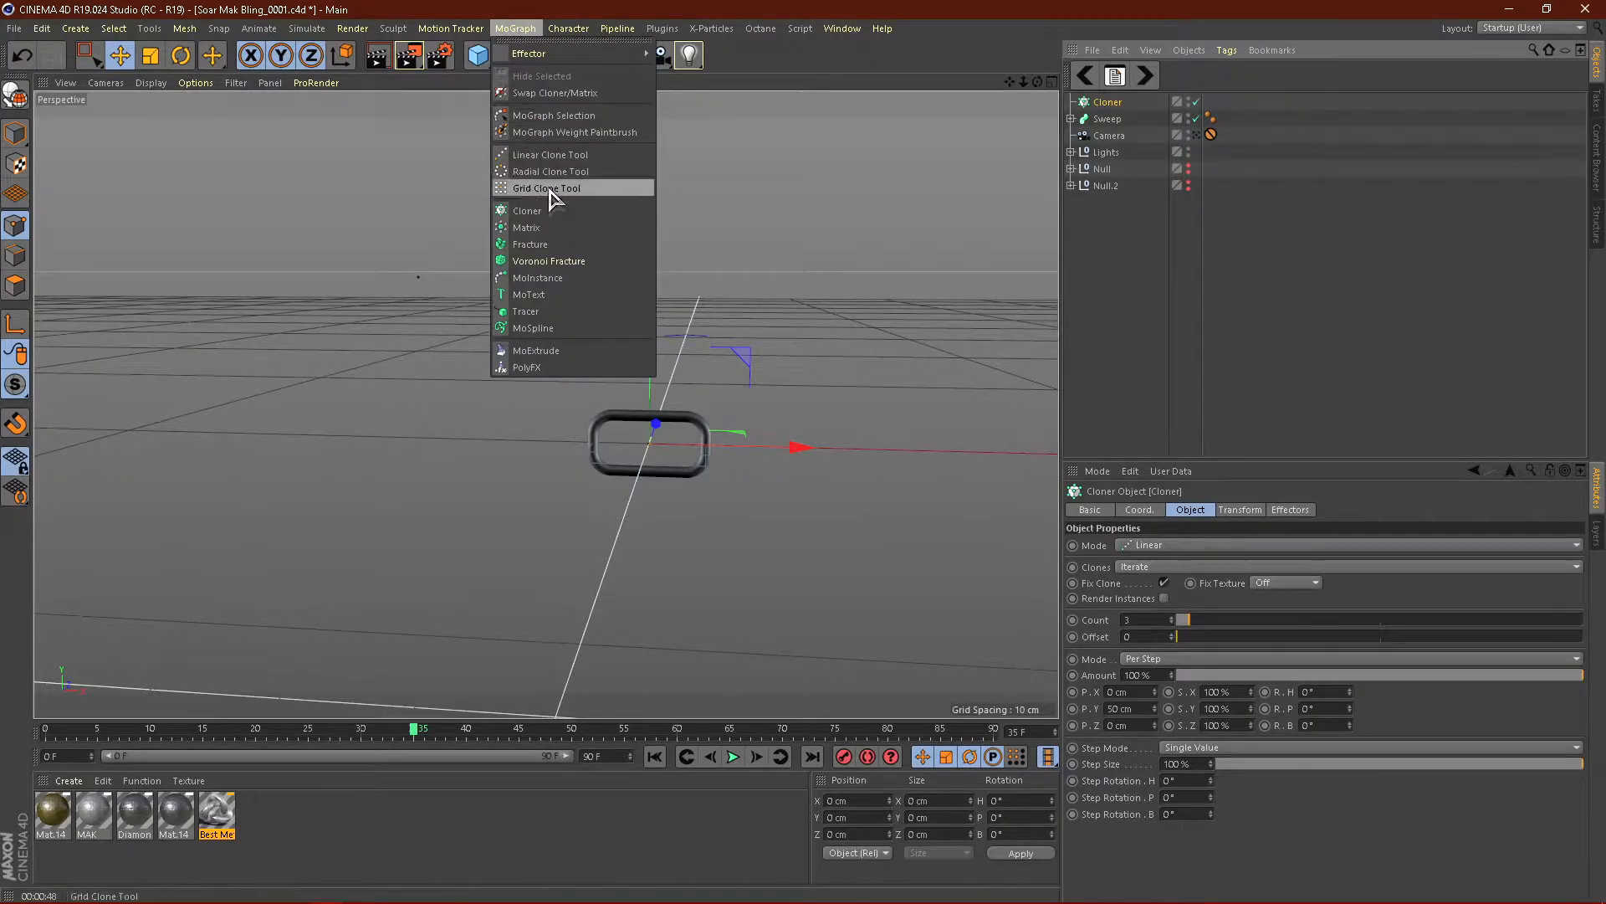
click(540, 229)
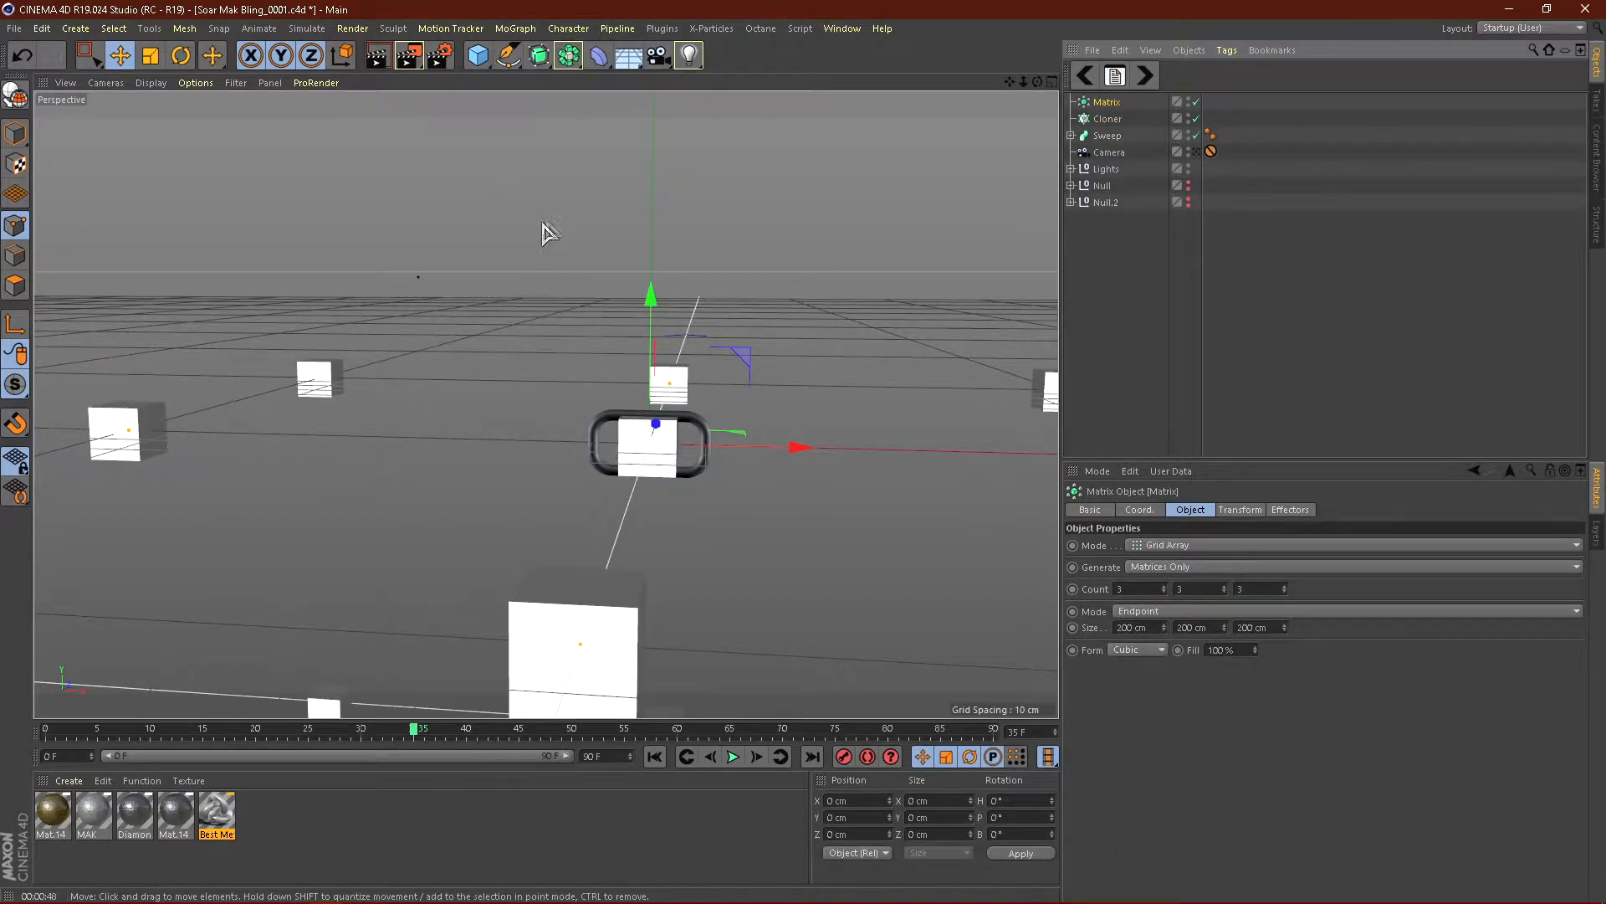
Step: Hide the Matrix object in the viewport so that only the chain link is displayed
click(1188, 99)
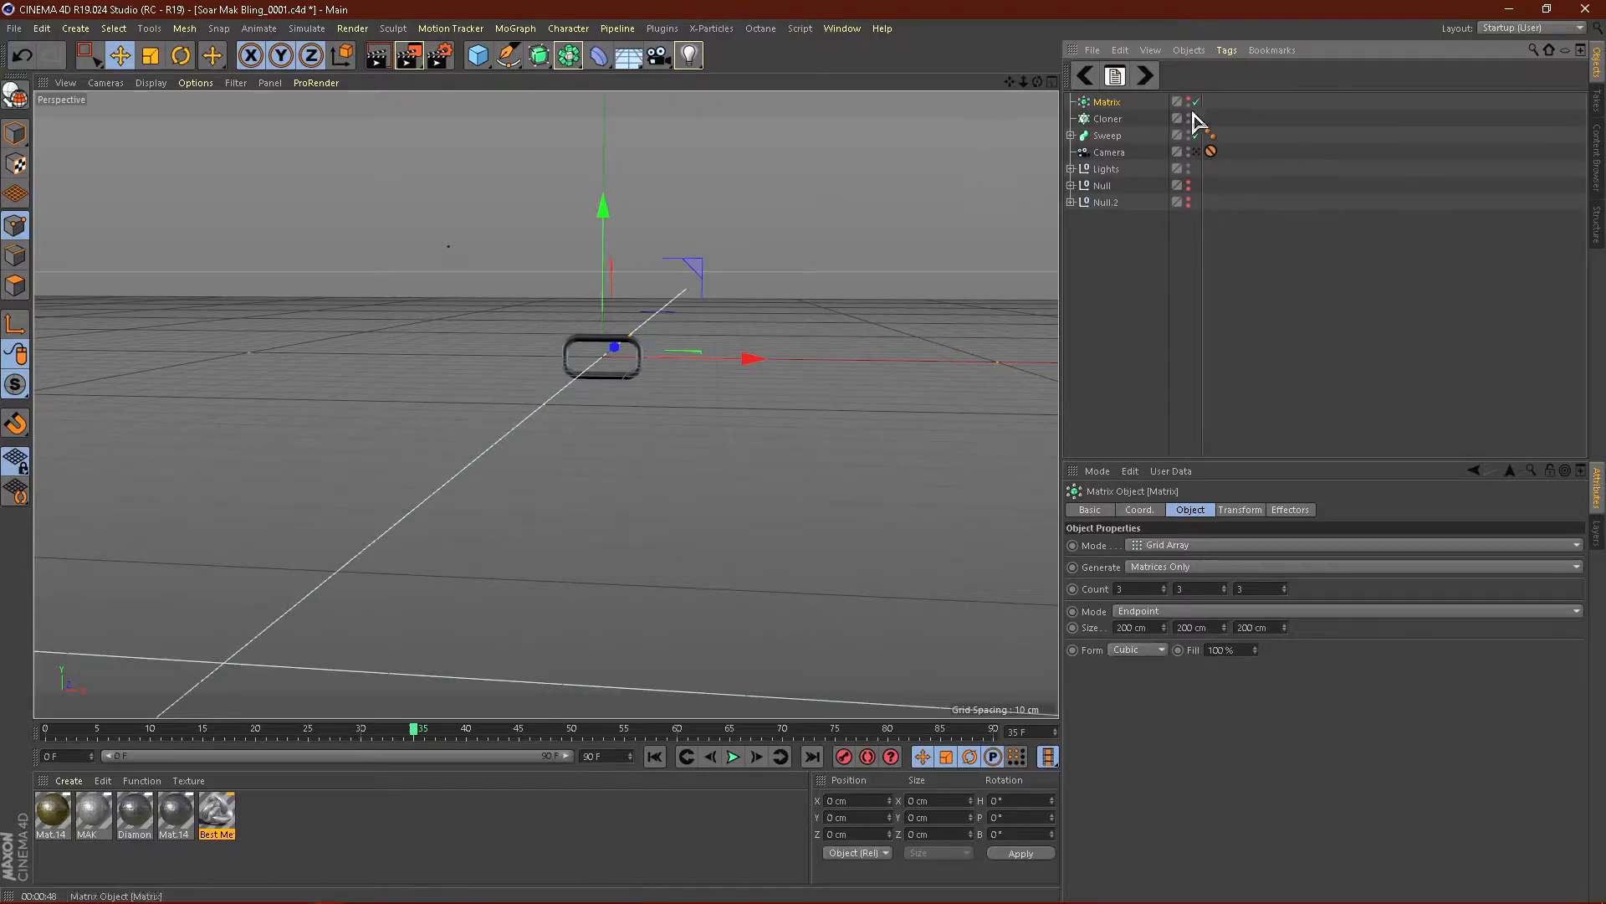
alt+drag(701, 287, 441, 299)
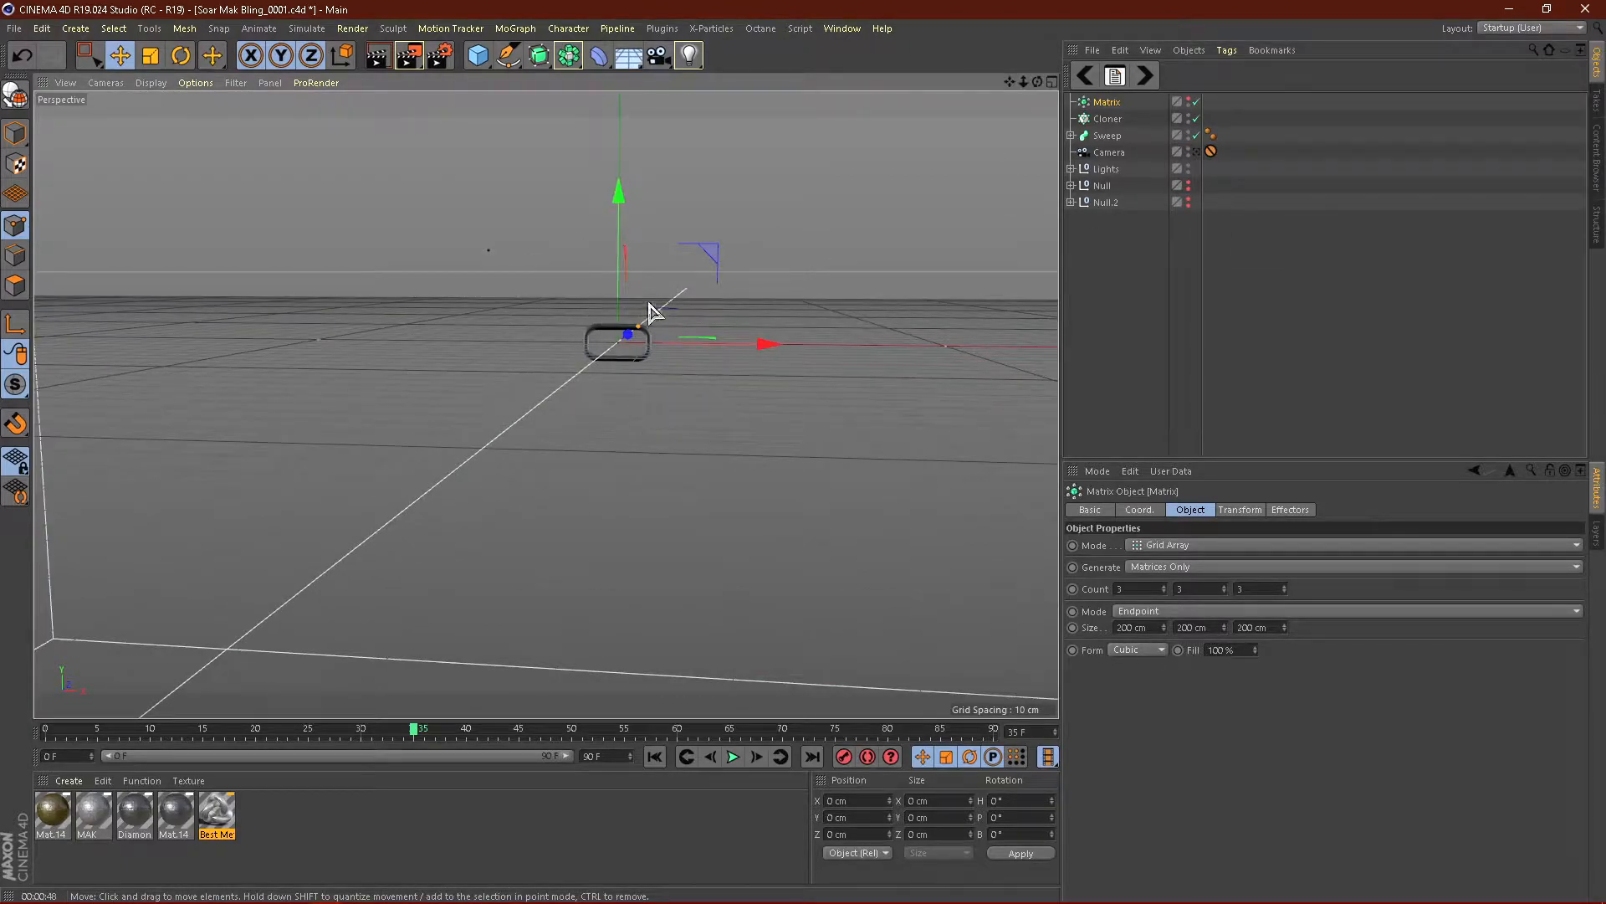
scroll(705, 575, down, 1)
scroll(528, 334, up, 2)
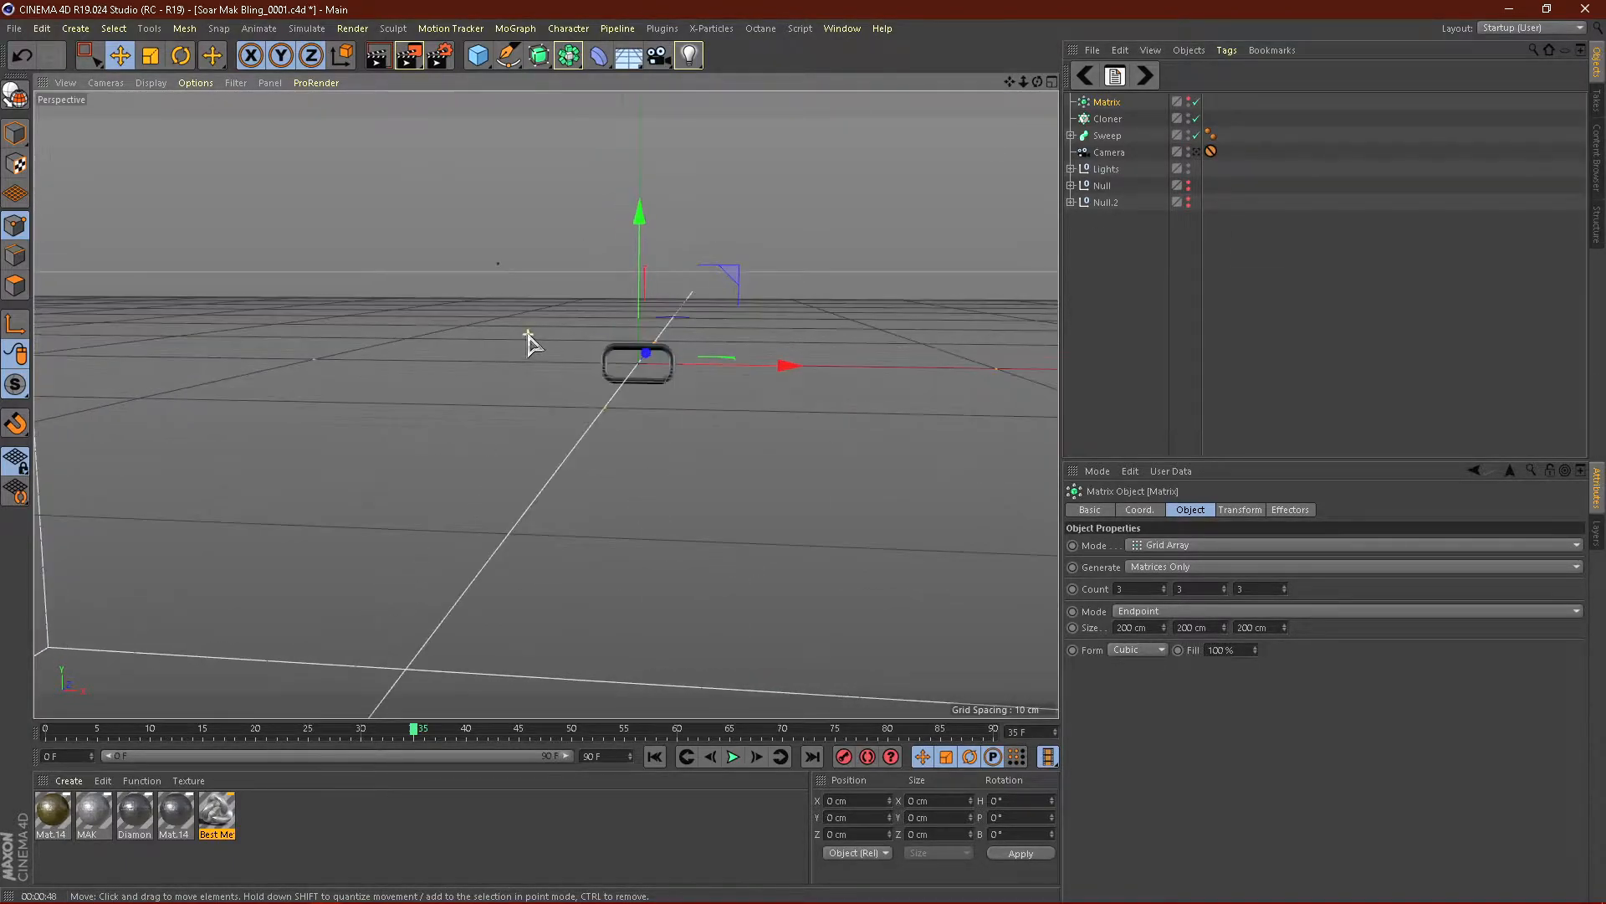
Step: Nest the Sweep under the Cloner and set the Cloner to Object mode with the Matrix as its object
click(1108, 119)
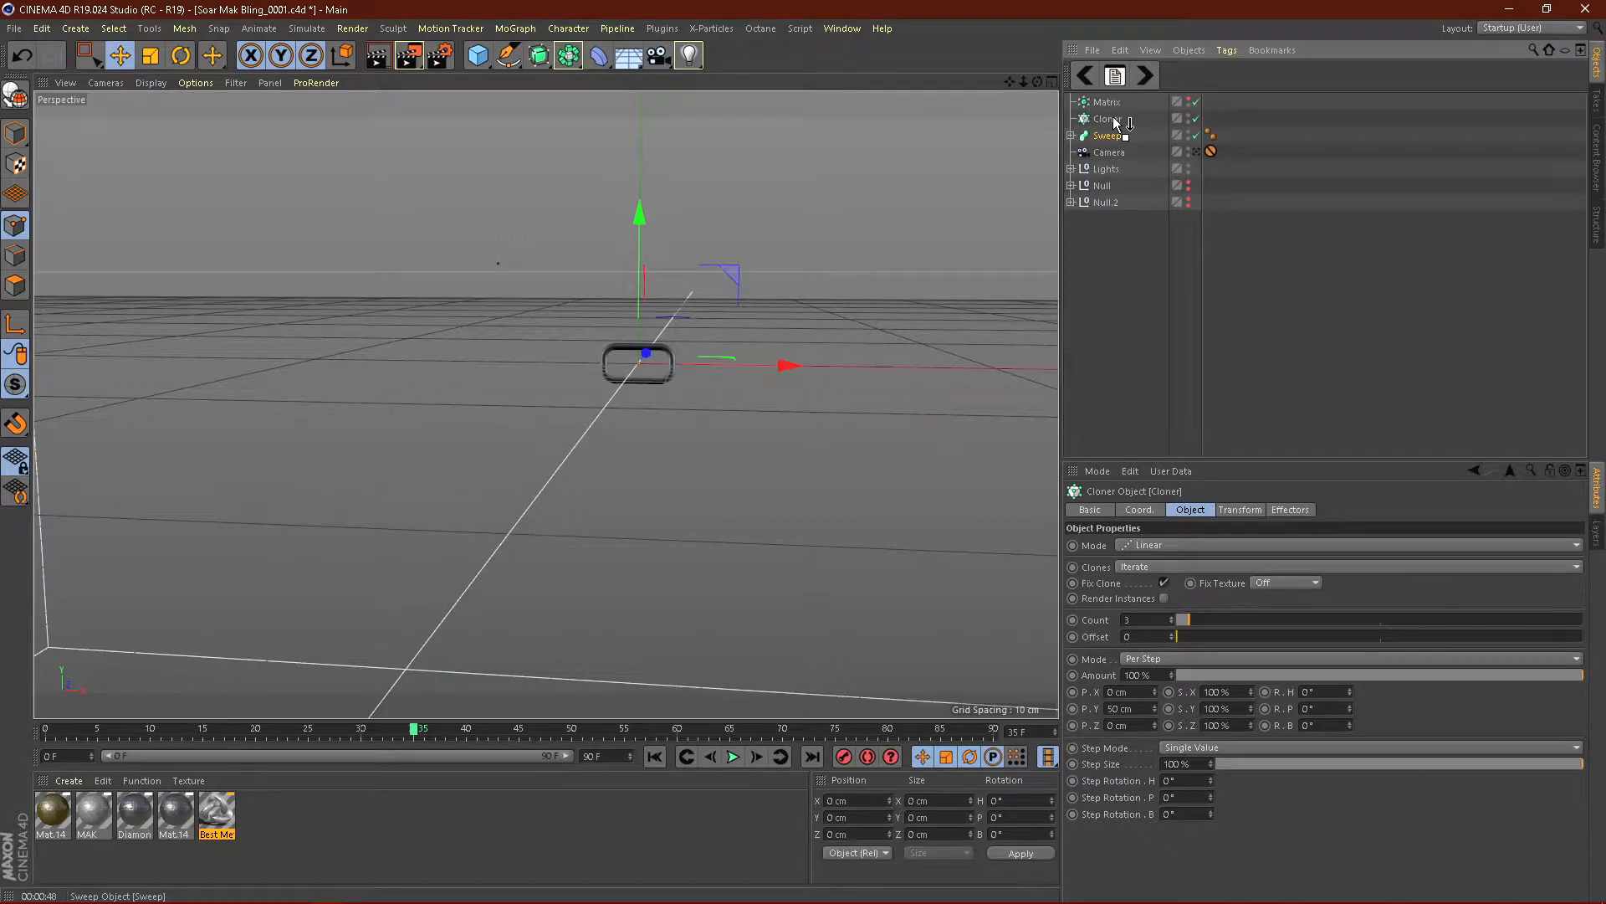
drag(1116, 123, 1112, 120)
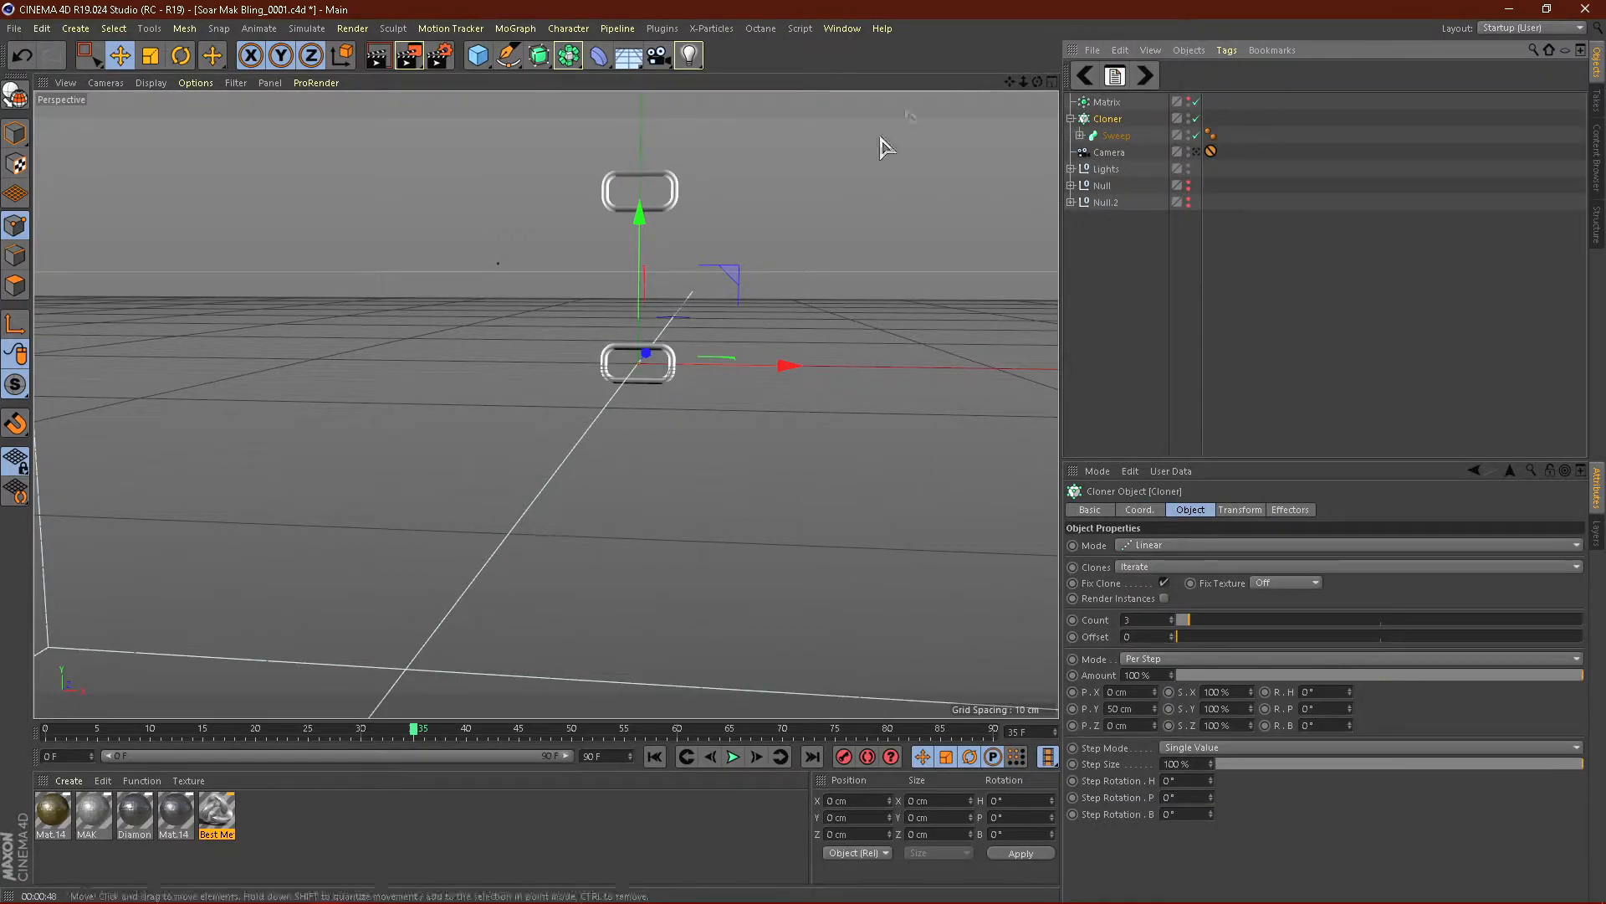
click(1157, 554)
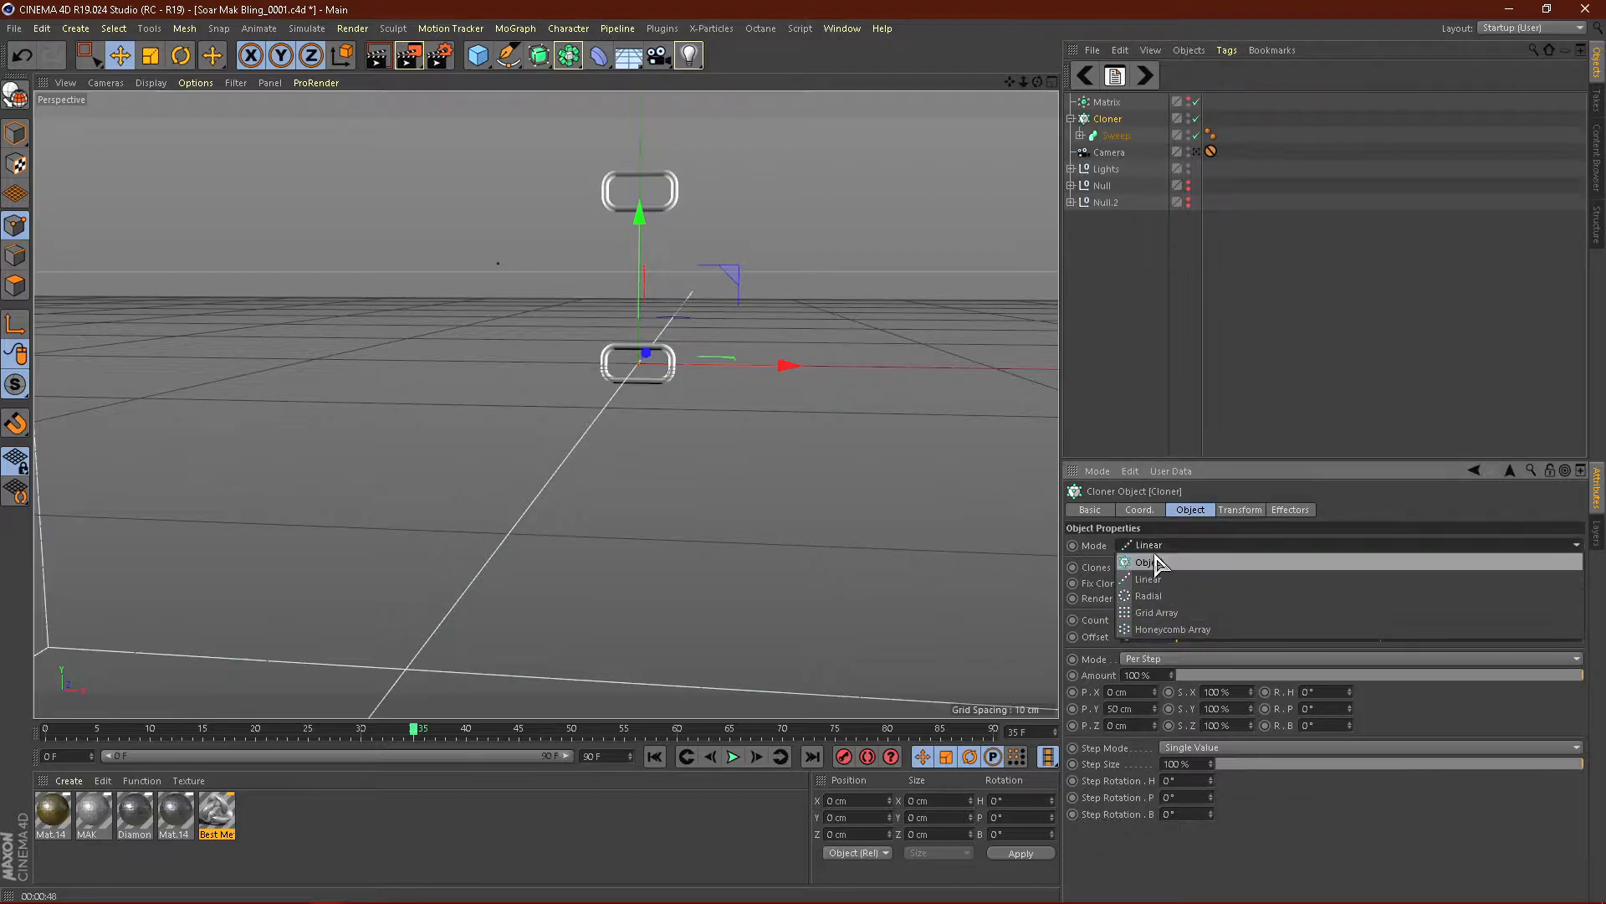
click(1148, 548)
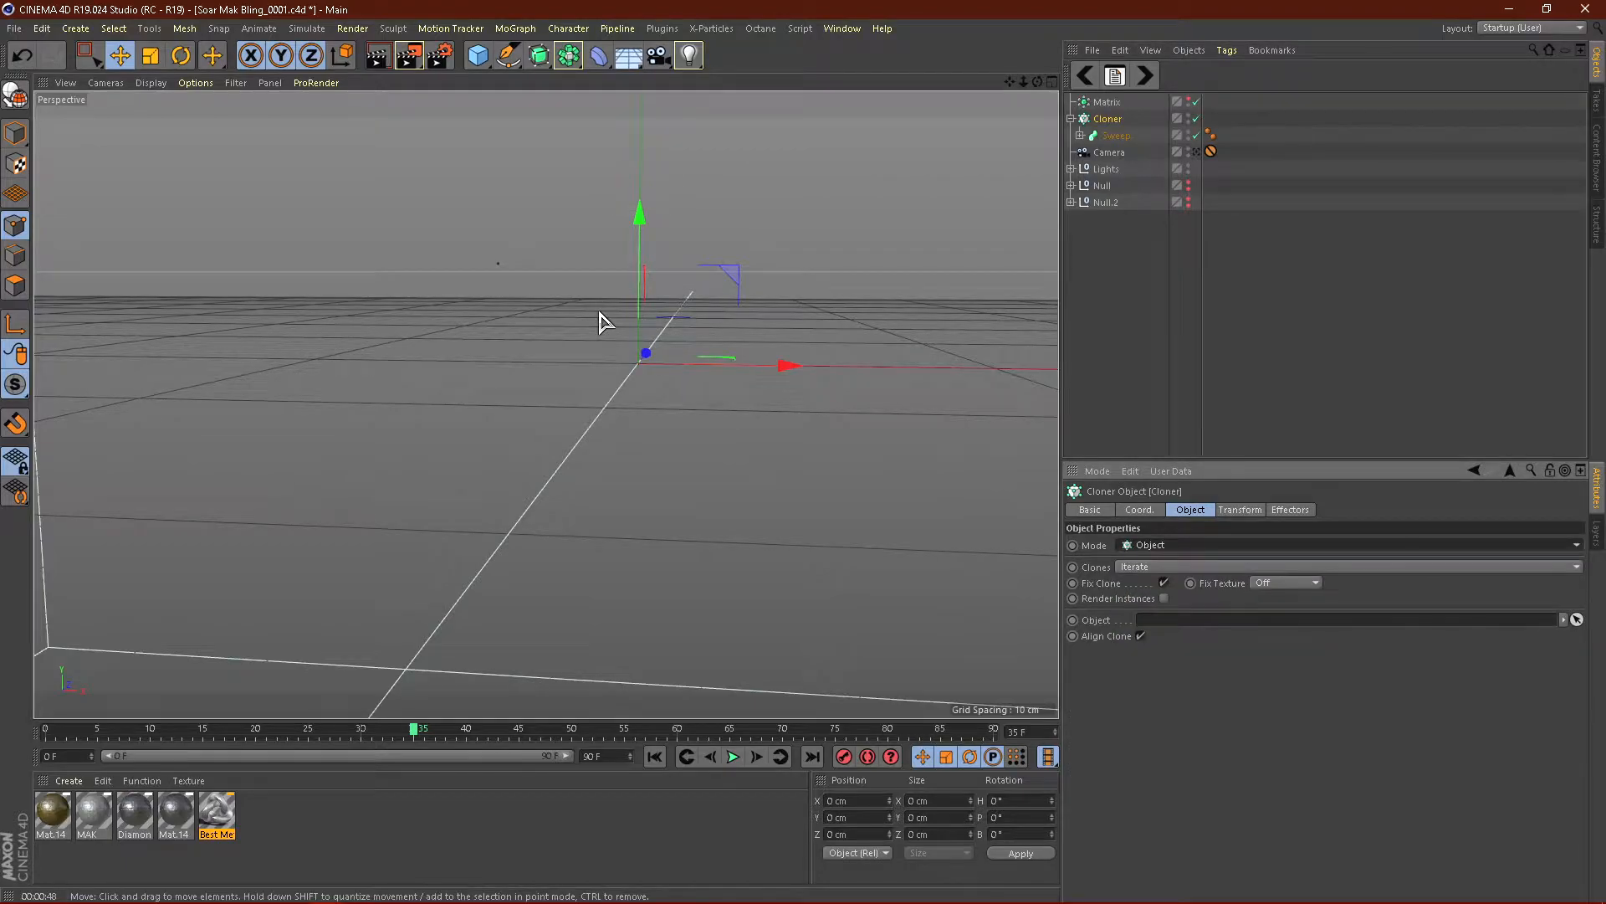
click(1106, 102)
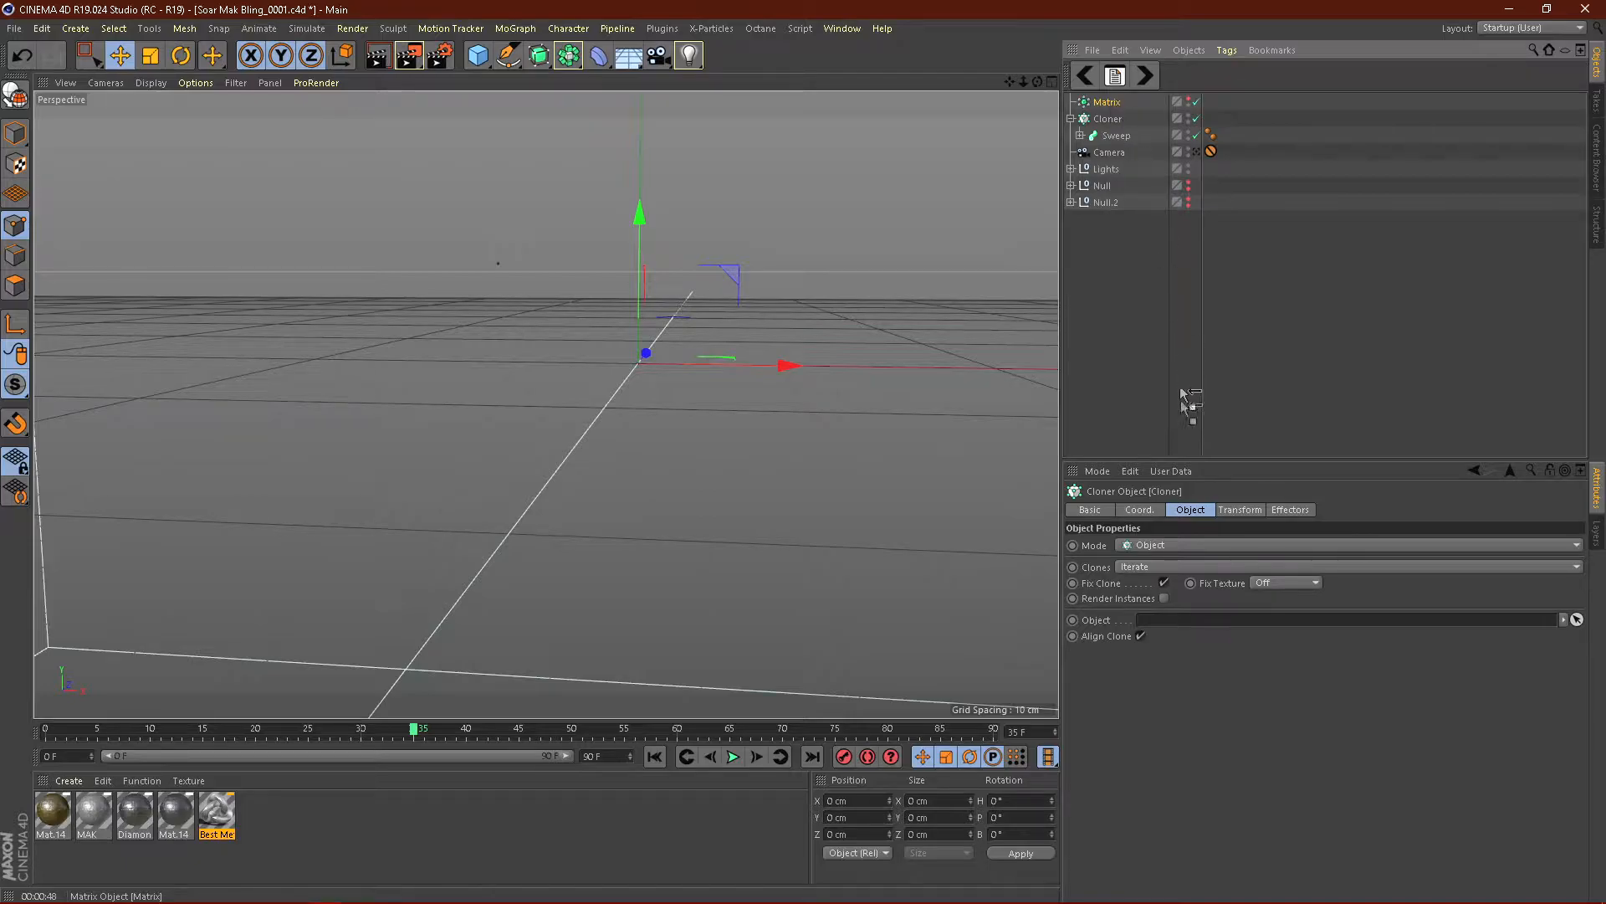
drag(1161, 633, 1162, 632)
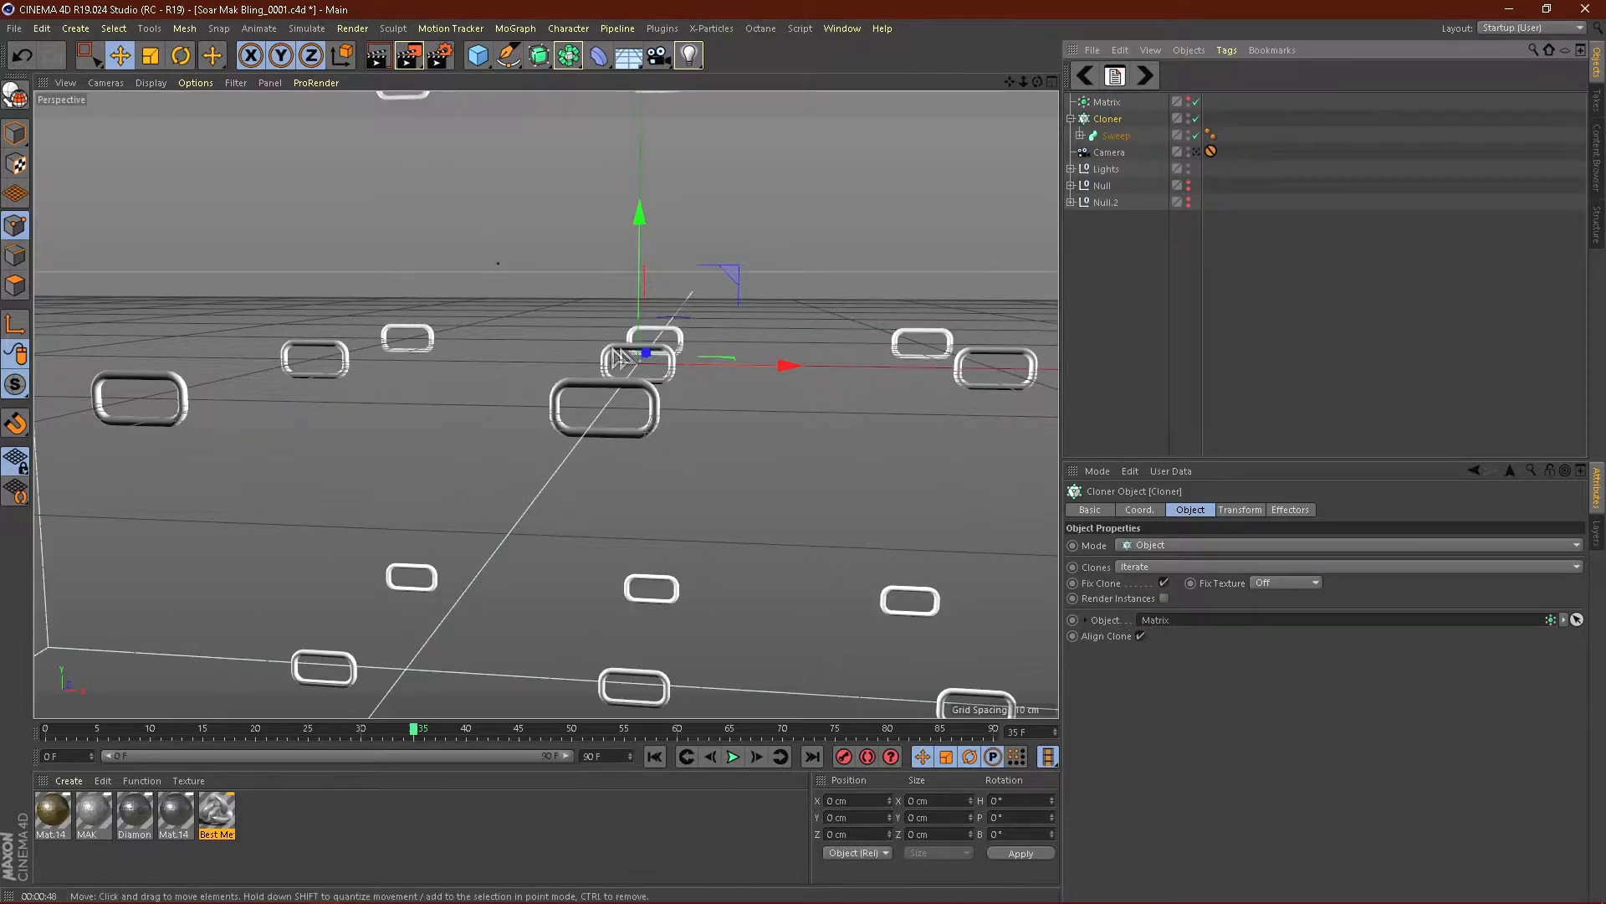
Step: Set the Matrix object to Linear mode
click(1104, 123)
click(1106, 102)
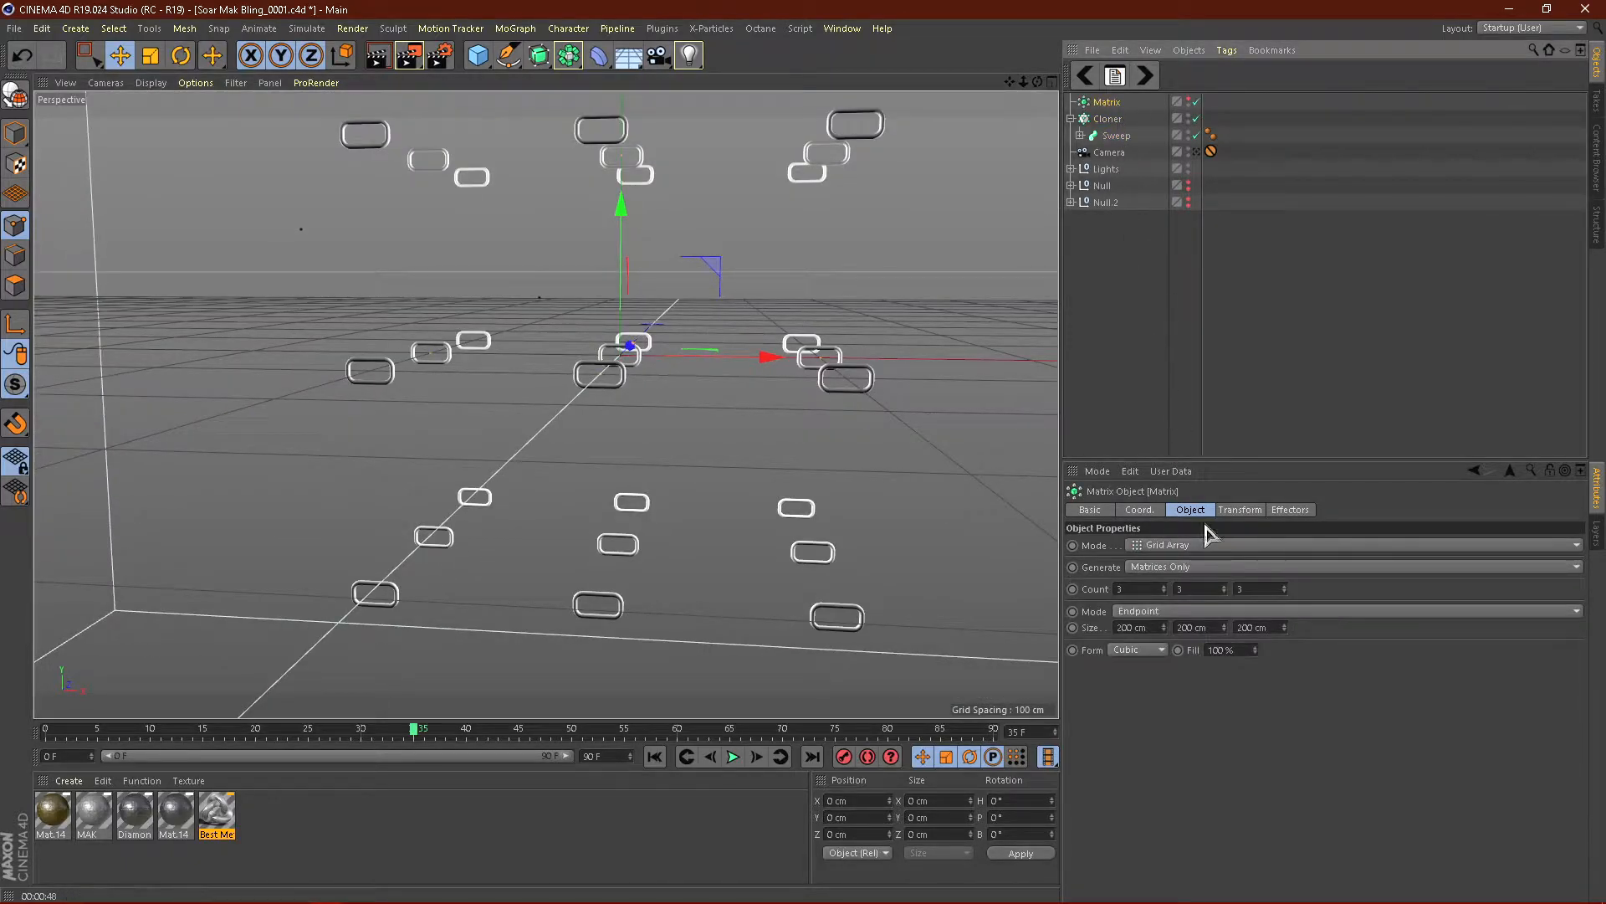
click(1177, 546)
click(1170, 581)
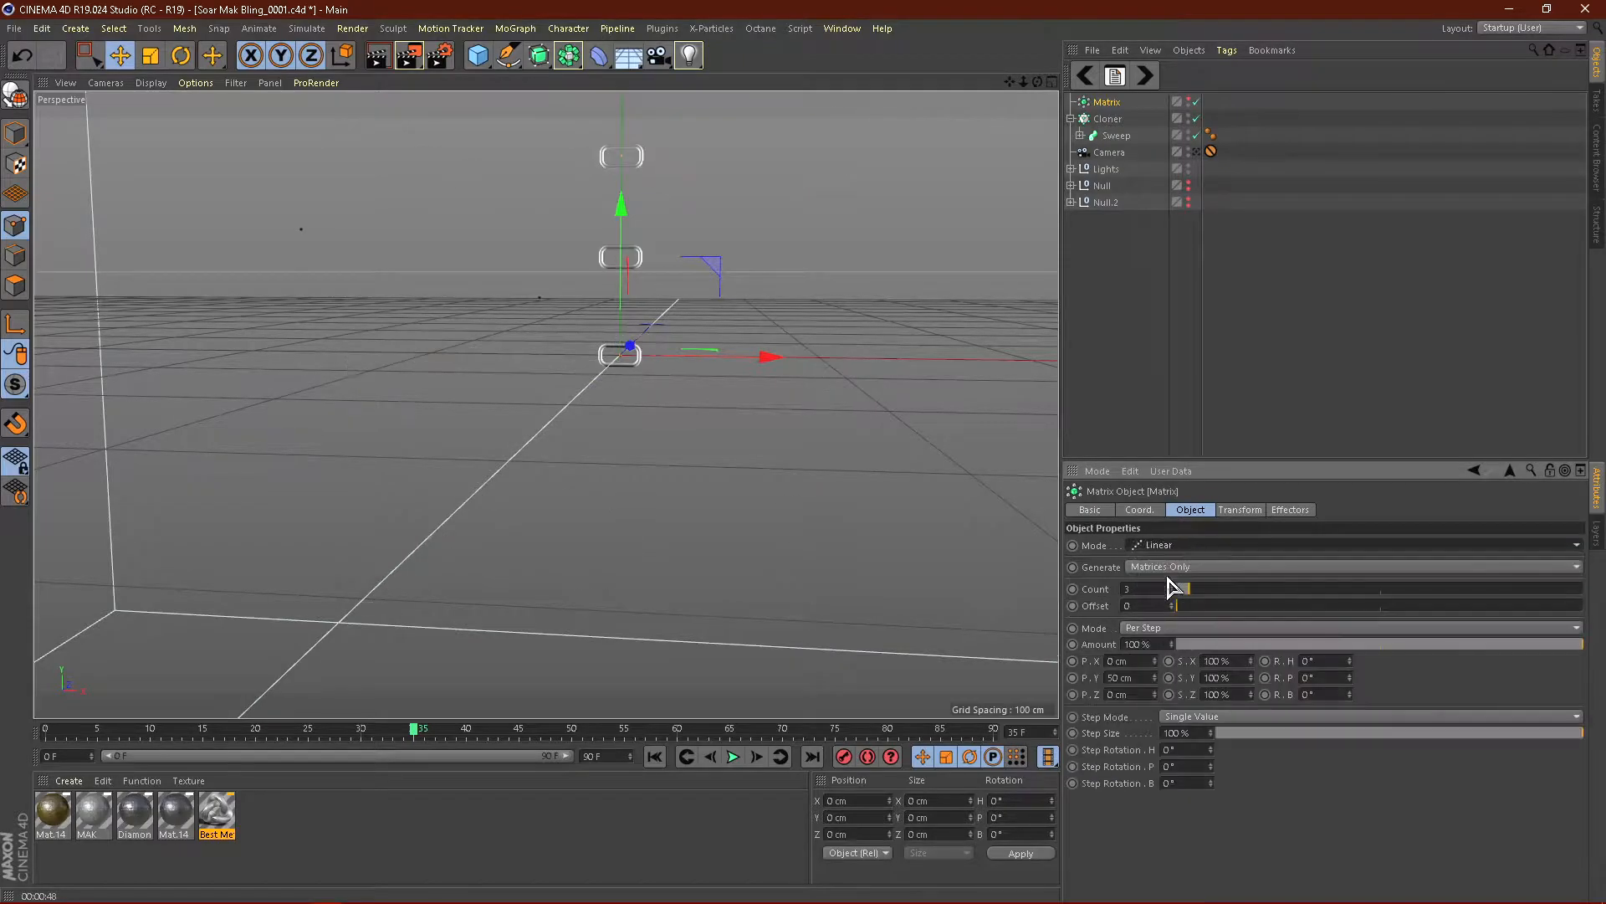
Step: Set the Matrix's per-step position to 0 cm in Y and 46 cm in X
scroll(661, 452, down, 2)
scroll(646, 425, up, 2)
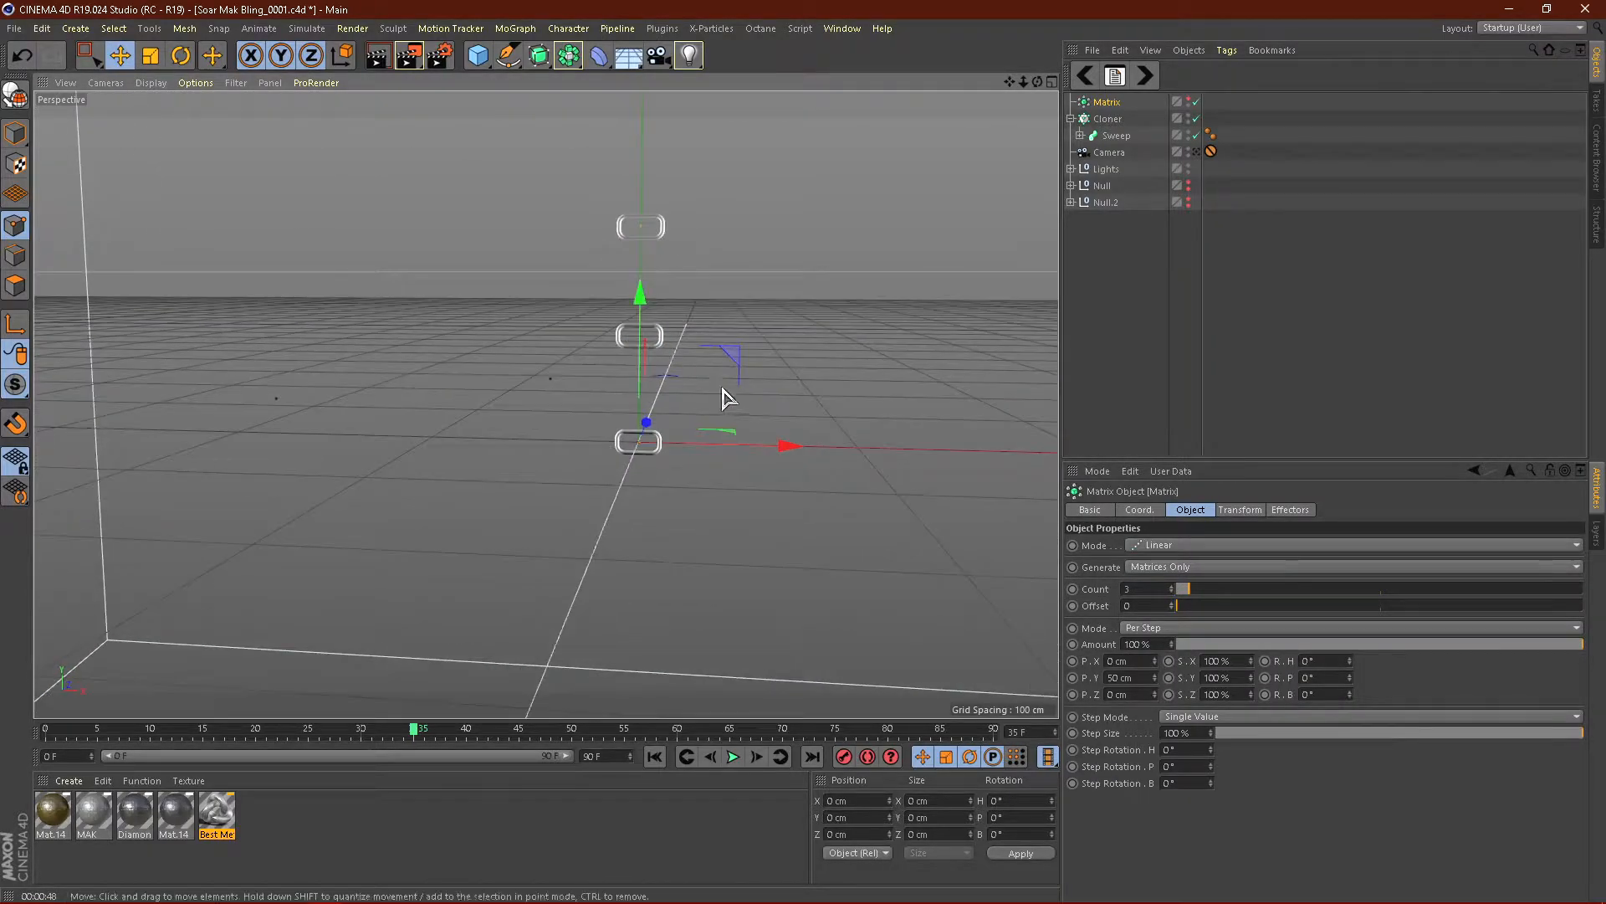
click(1132, 678)
double_click(1132, 678)
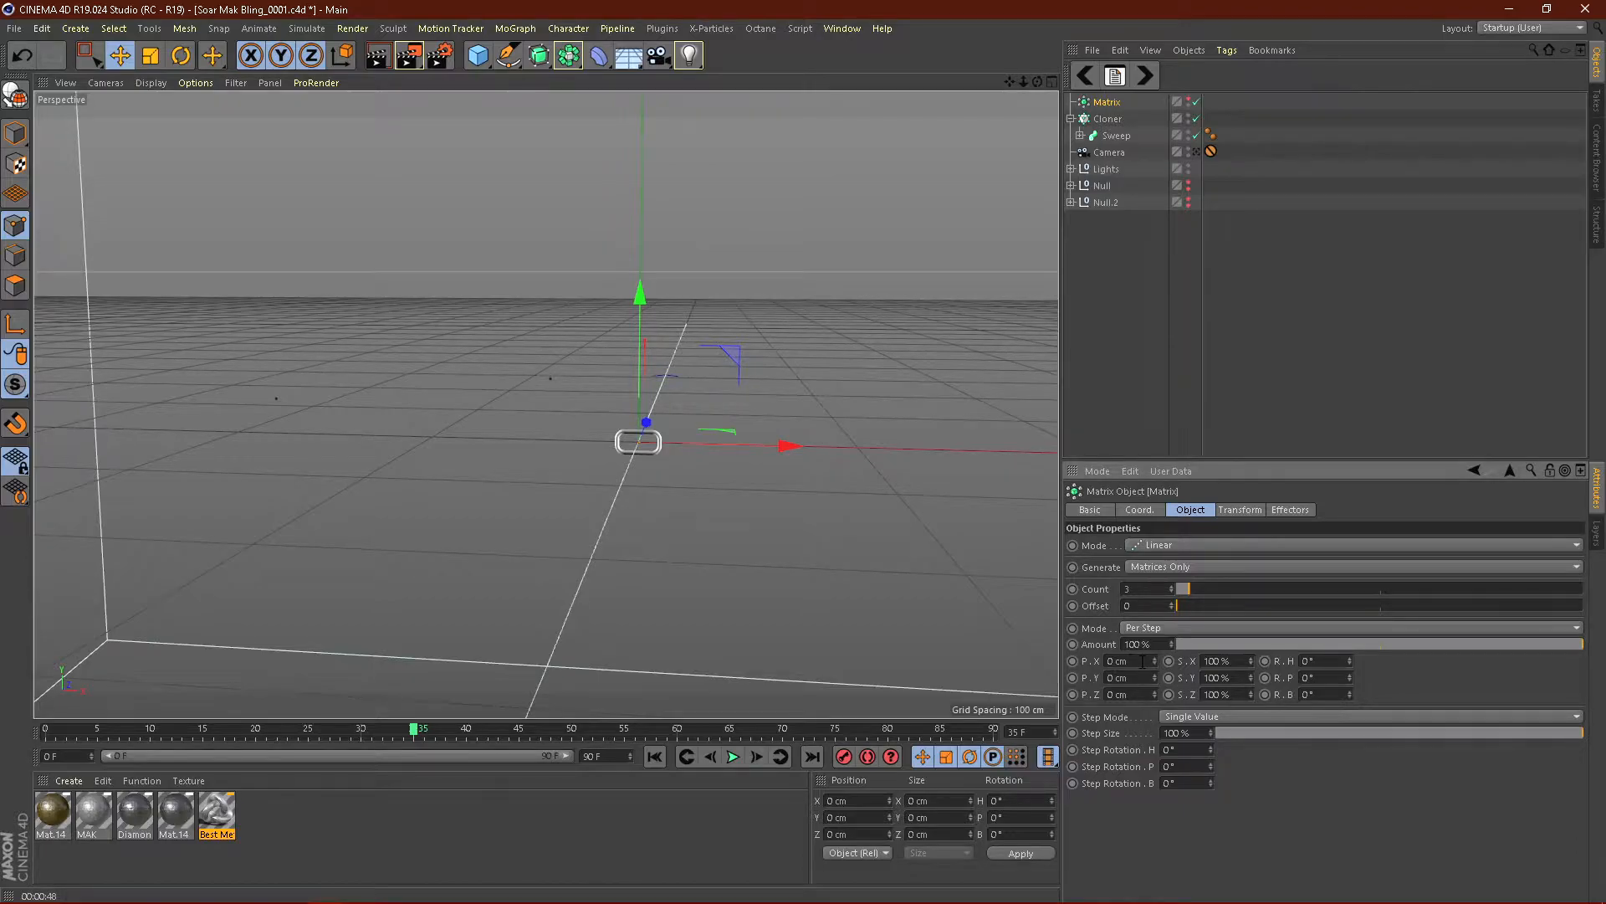
text(46)
key(Return)
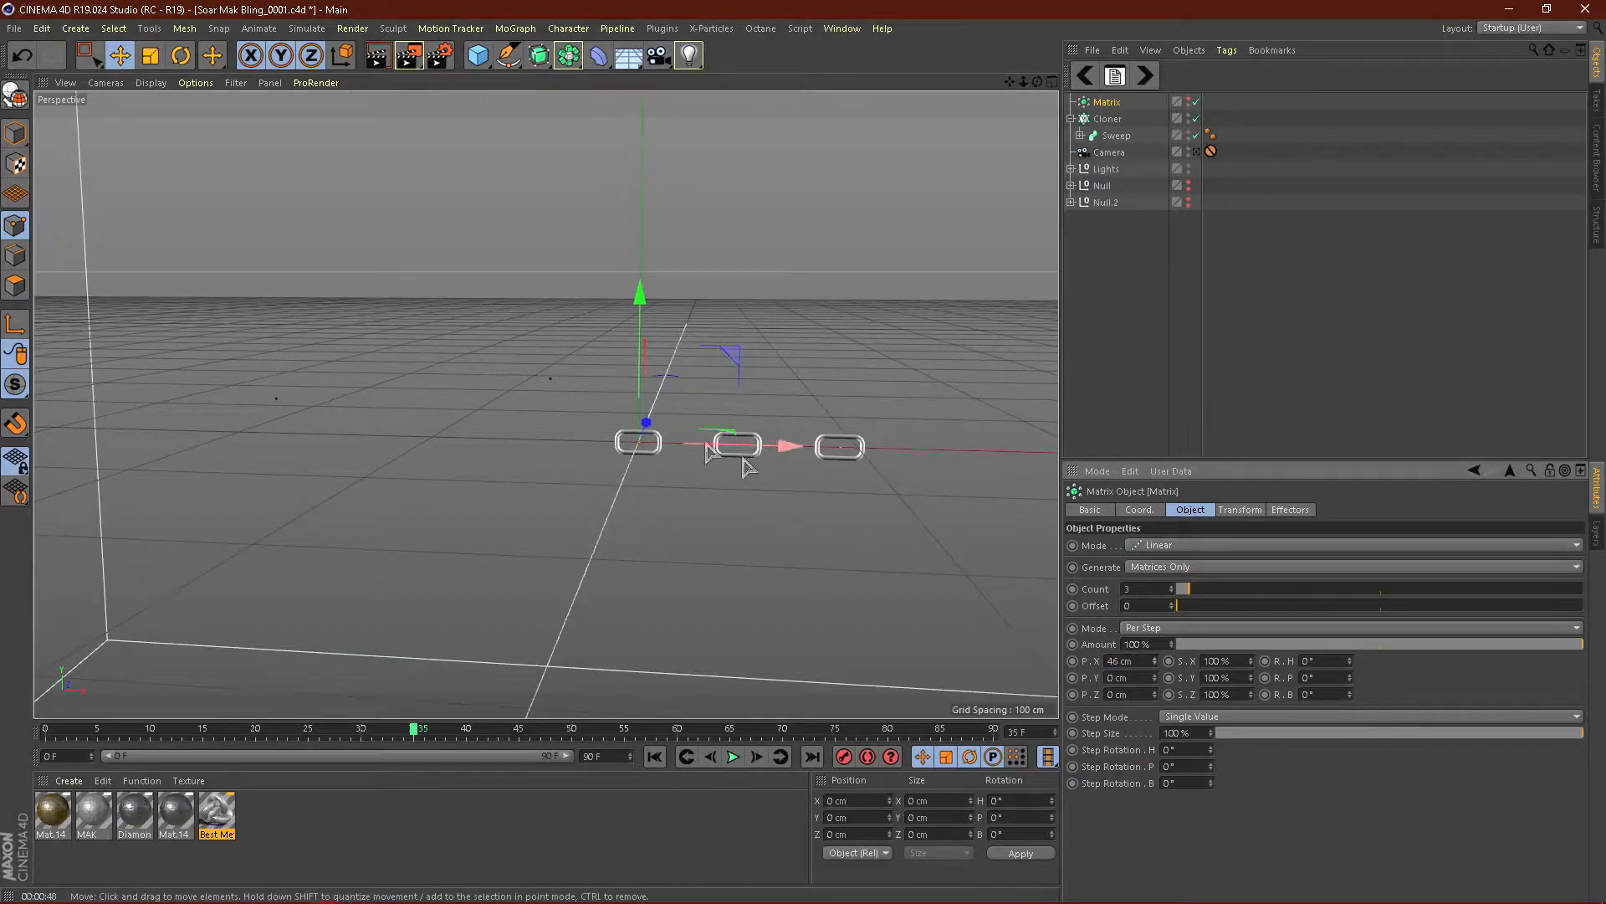
Step: Raise the Matrix count to 15 and tighten its per-step X position to 10 cm
scroll(517, 357, down, 2)
drag(1187, 589, 1210, 592)
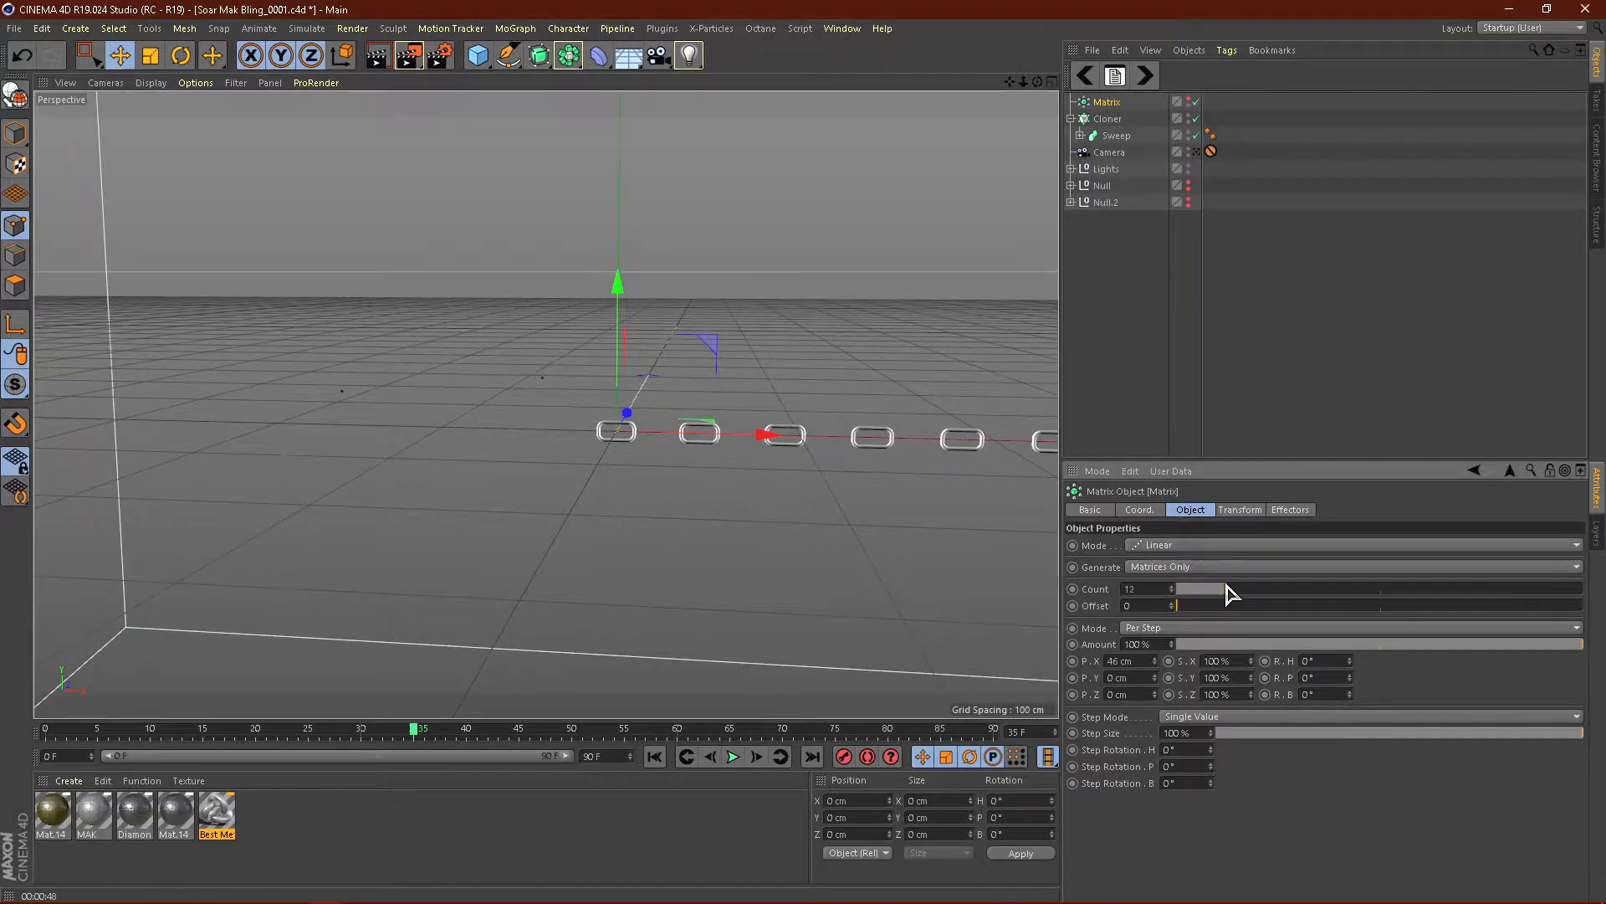
click(1171, 585)
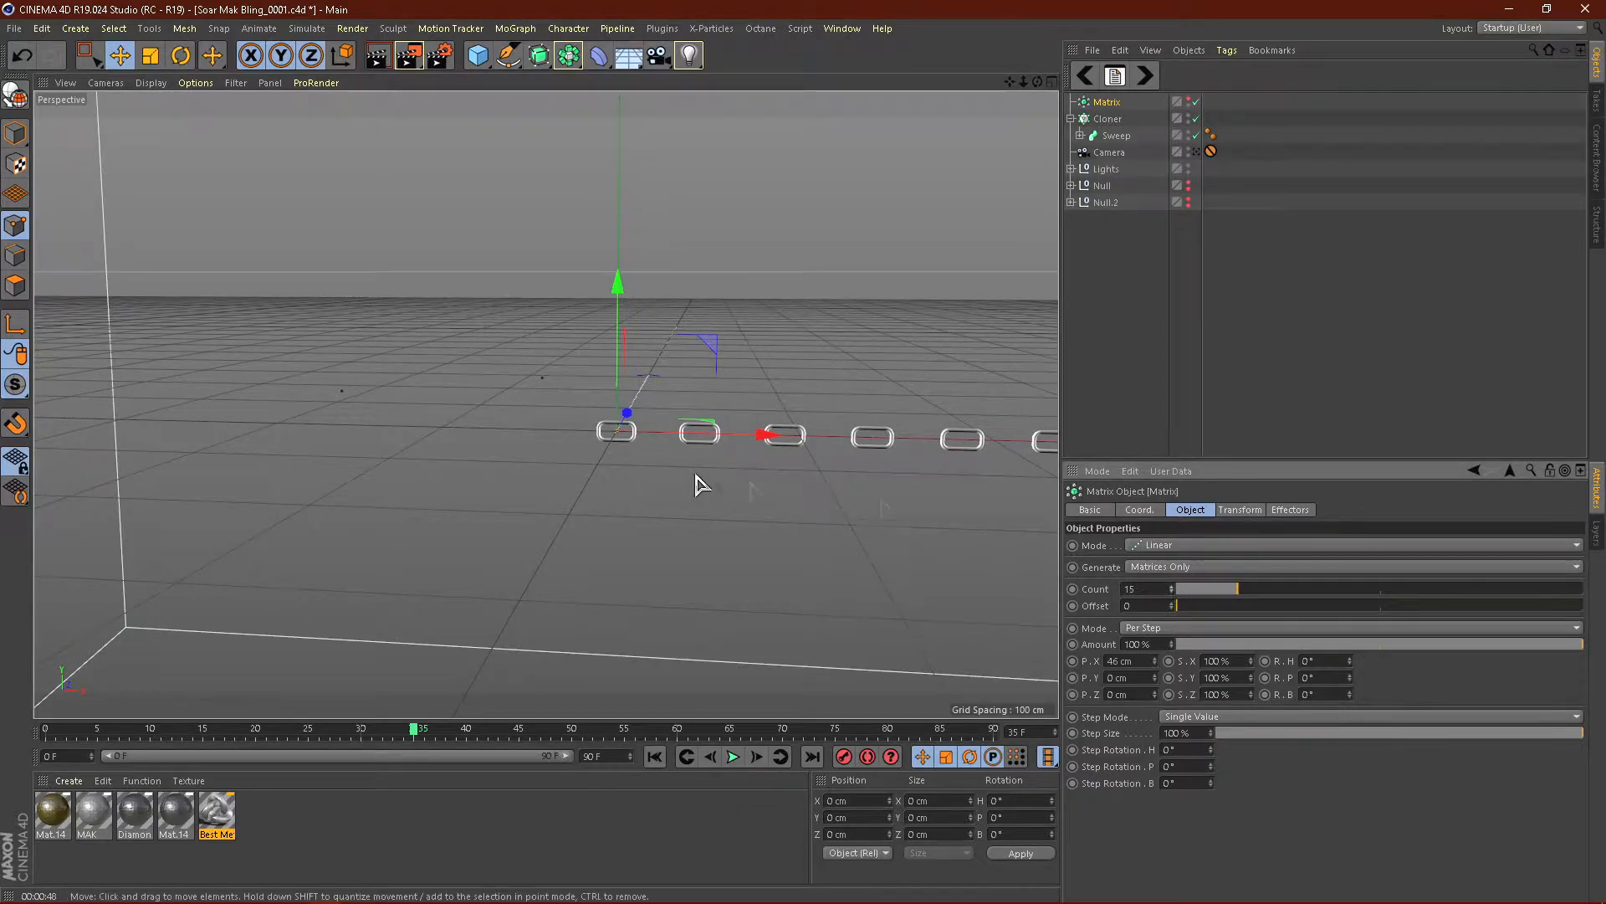
scroll(592, 456, down, 1)
drag(1156, 662, 1155, 720)
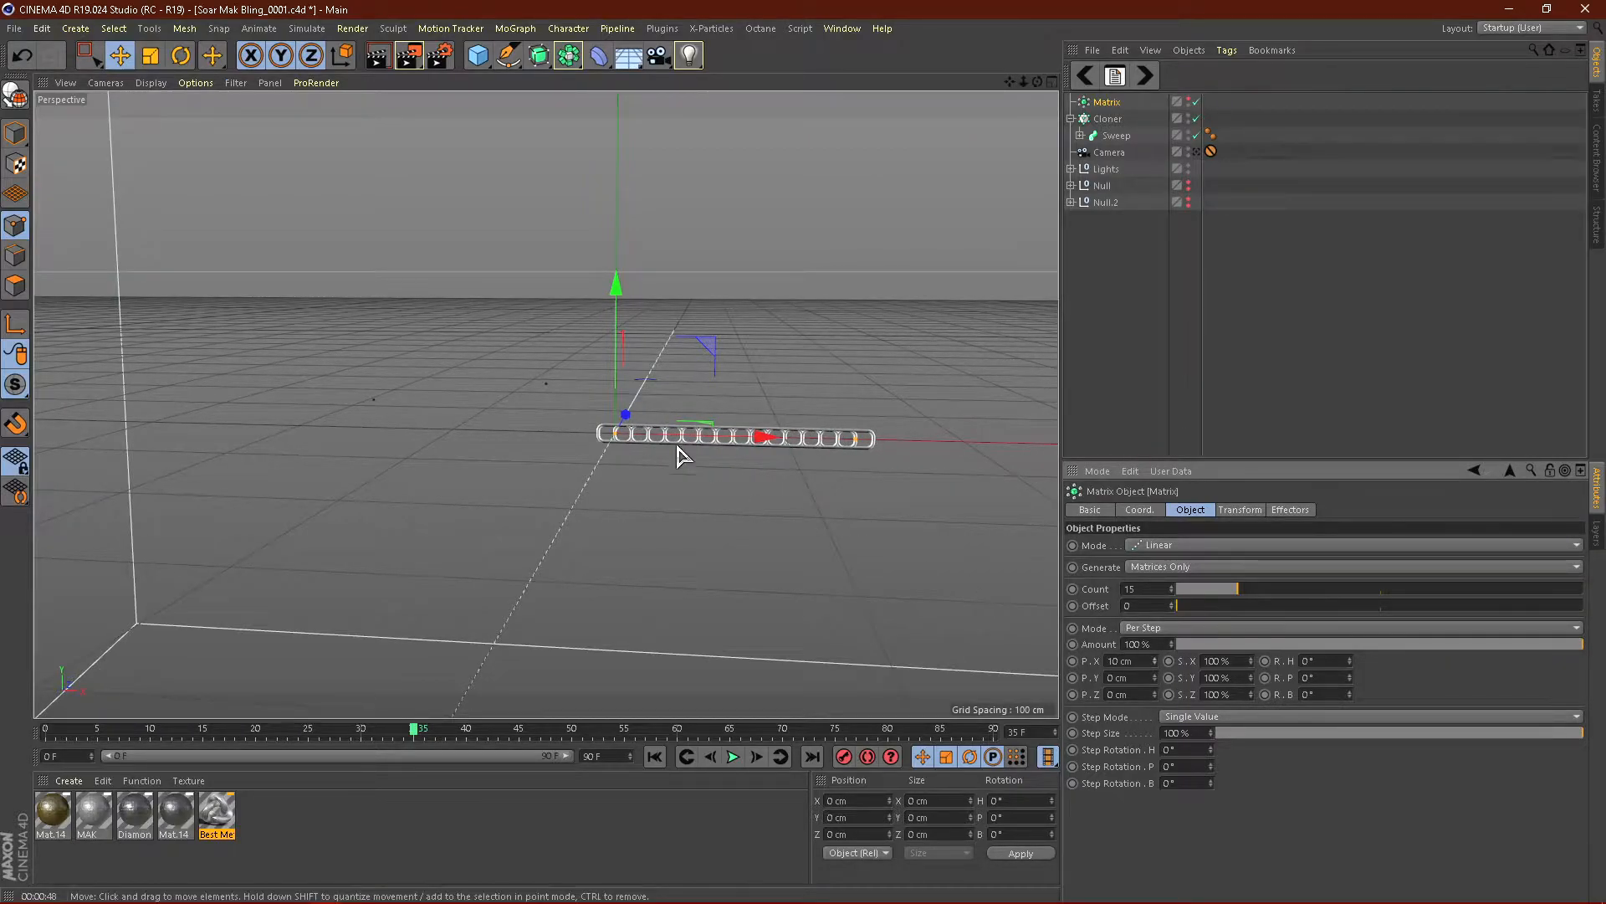
scroll(678, 452, up, 3)
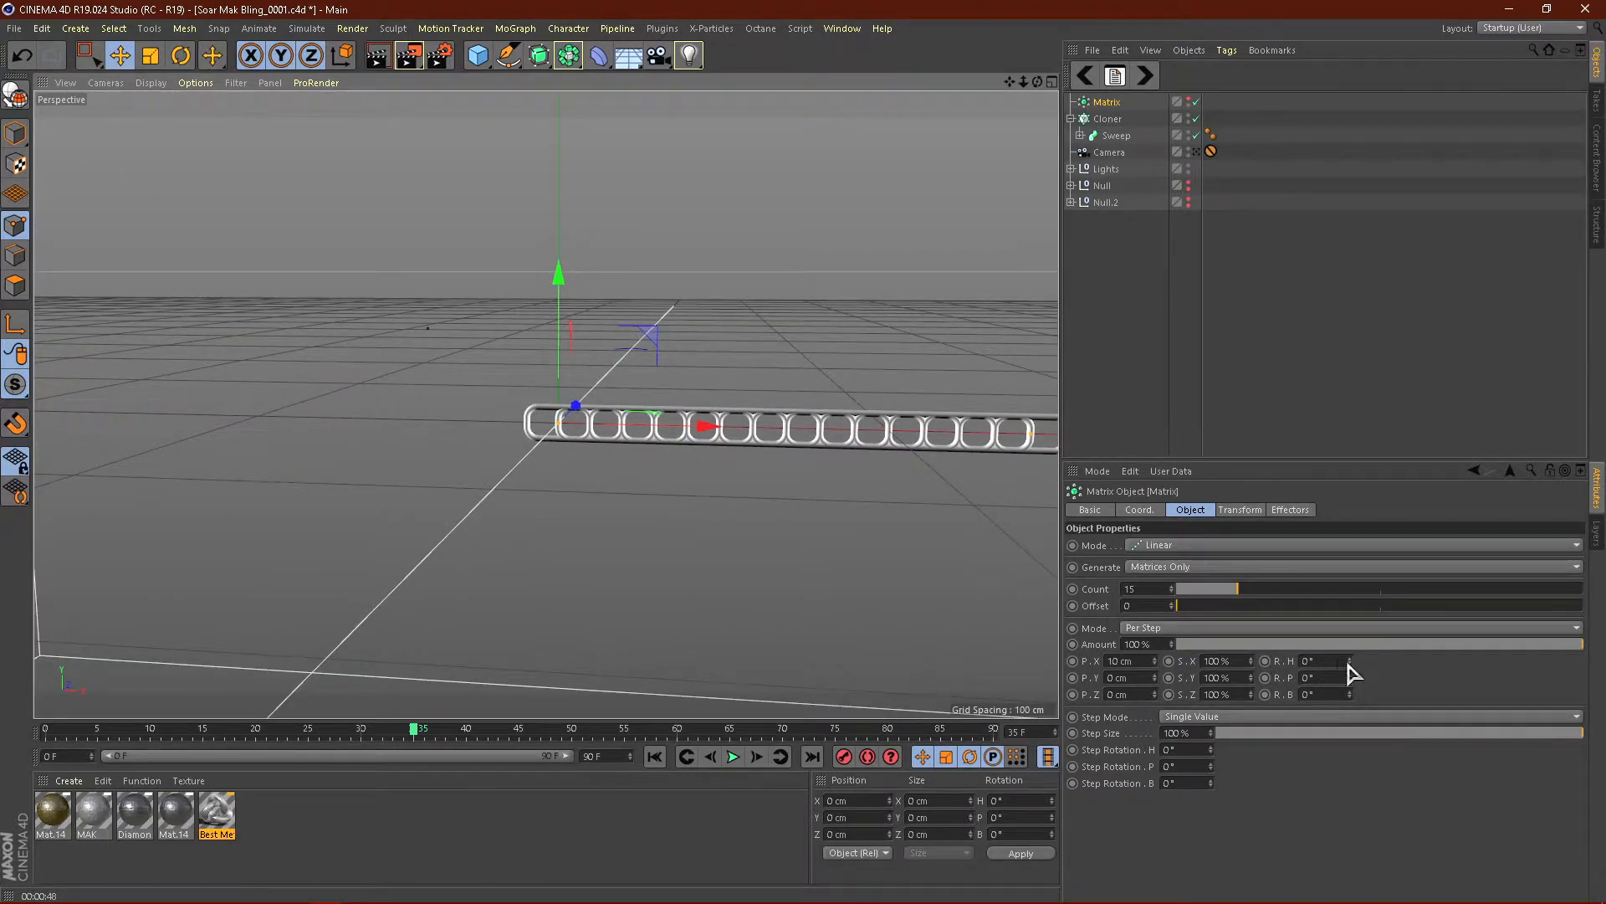
Step: Set the Matrix's per-step pitch rotation (R.P) to 90° so that alternate links turn crosswise
mouse_move(1353, 660)
mouse_down()
mouse_move(1288, 707)
mouse_move(1350, 672)
mouse_up()
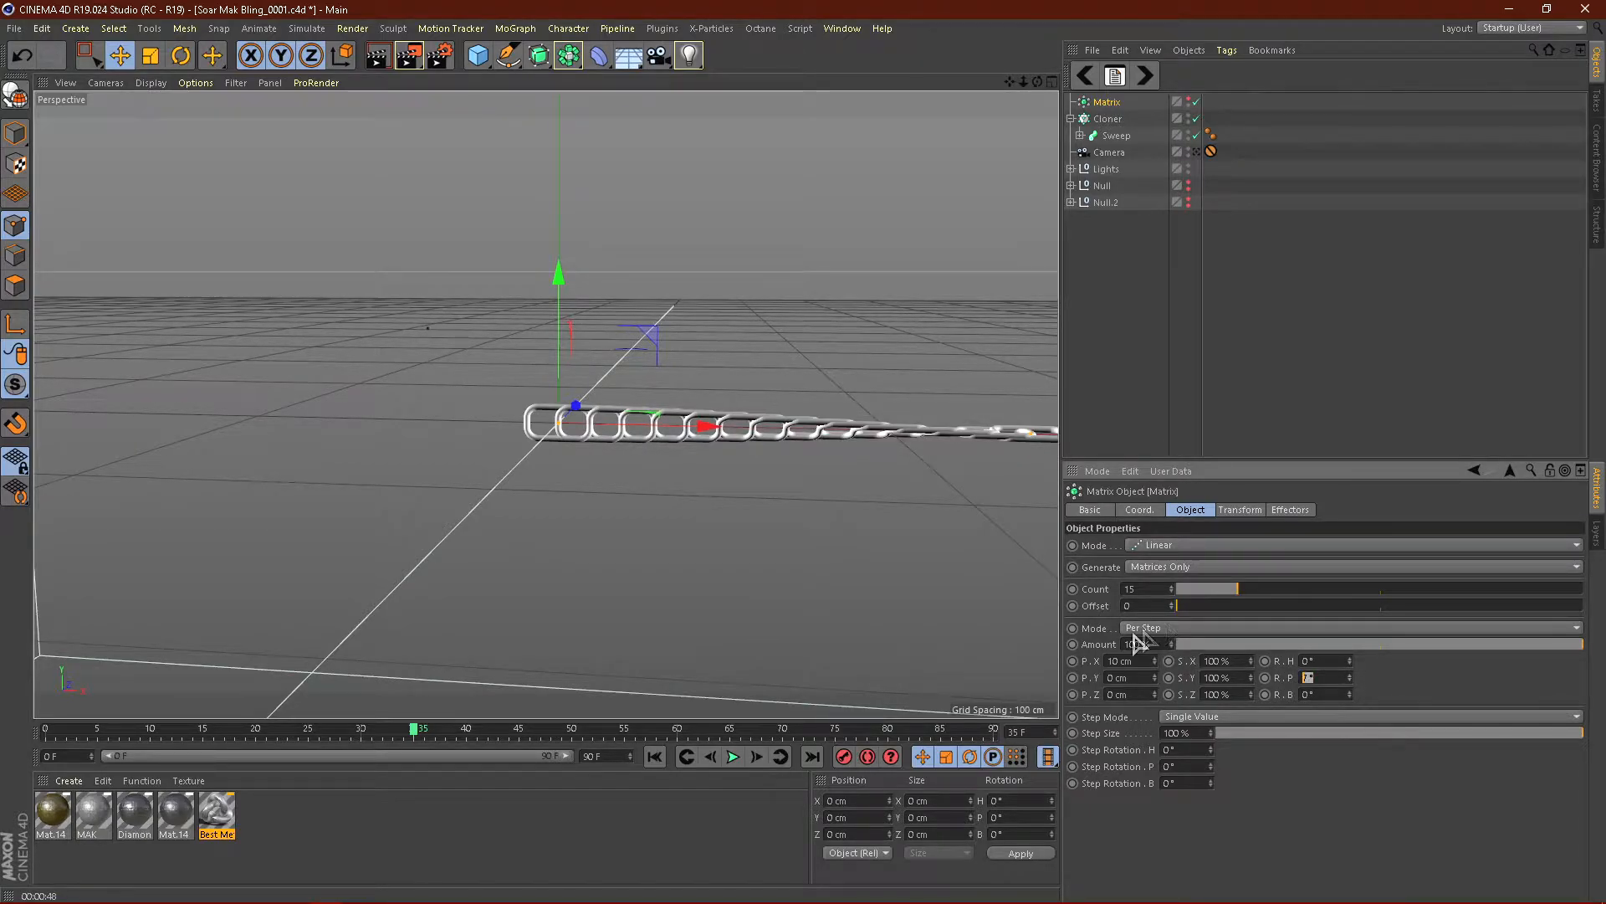
text(90)
key(Return)
alt+drag(444, 399, 482, 407)
scroll(650, 420, up, 4)
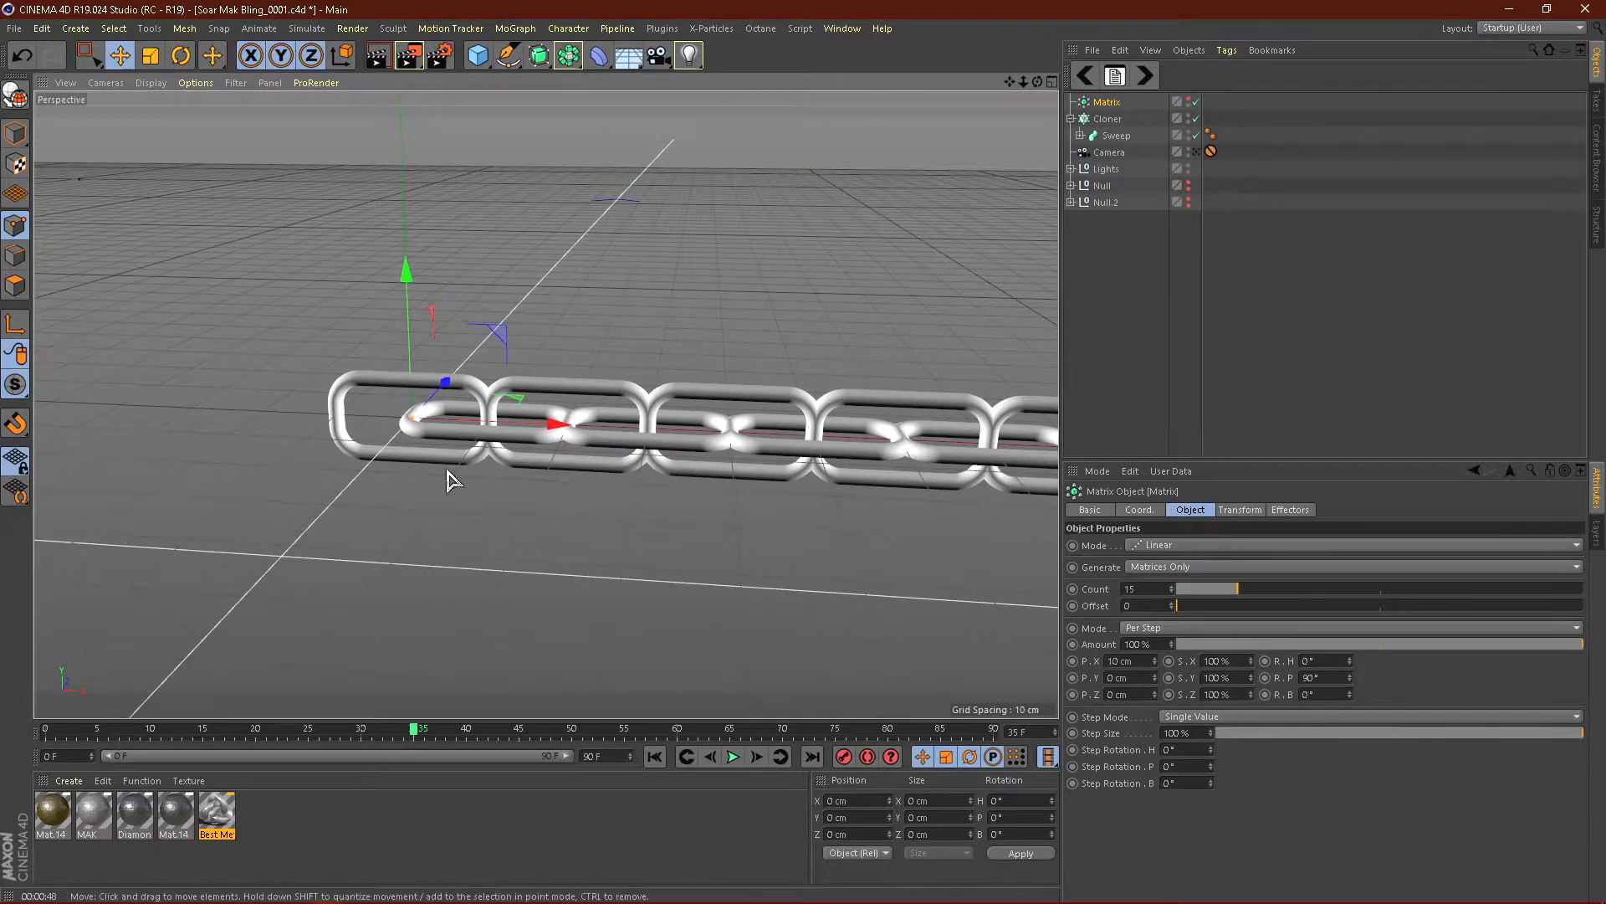
Step: Adjust the Matrix's per-step X position to 15 cm so that neighbouring links interlock
alt+drag(452, 474, 803, 574)
drag(1156, 661, 1158, 666)
alt+drag(312, 419, 219, 411)
scroll(489, 449, up, 4)
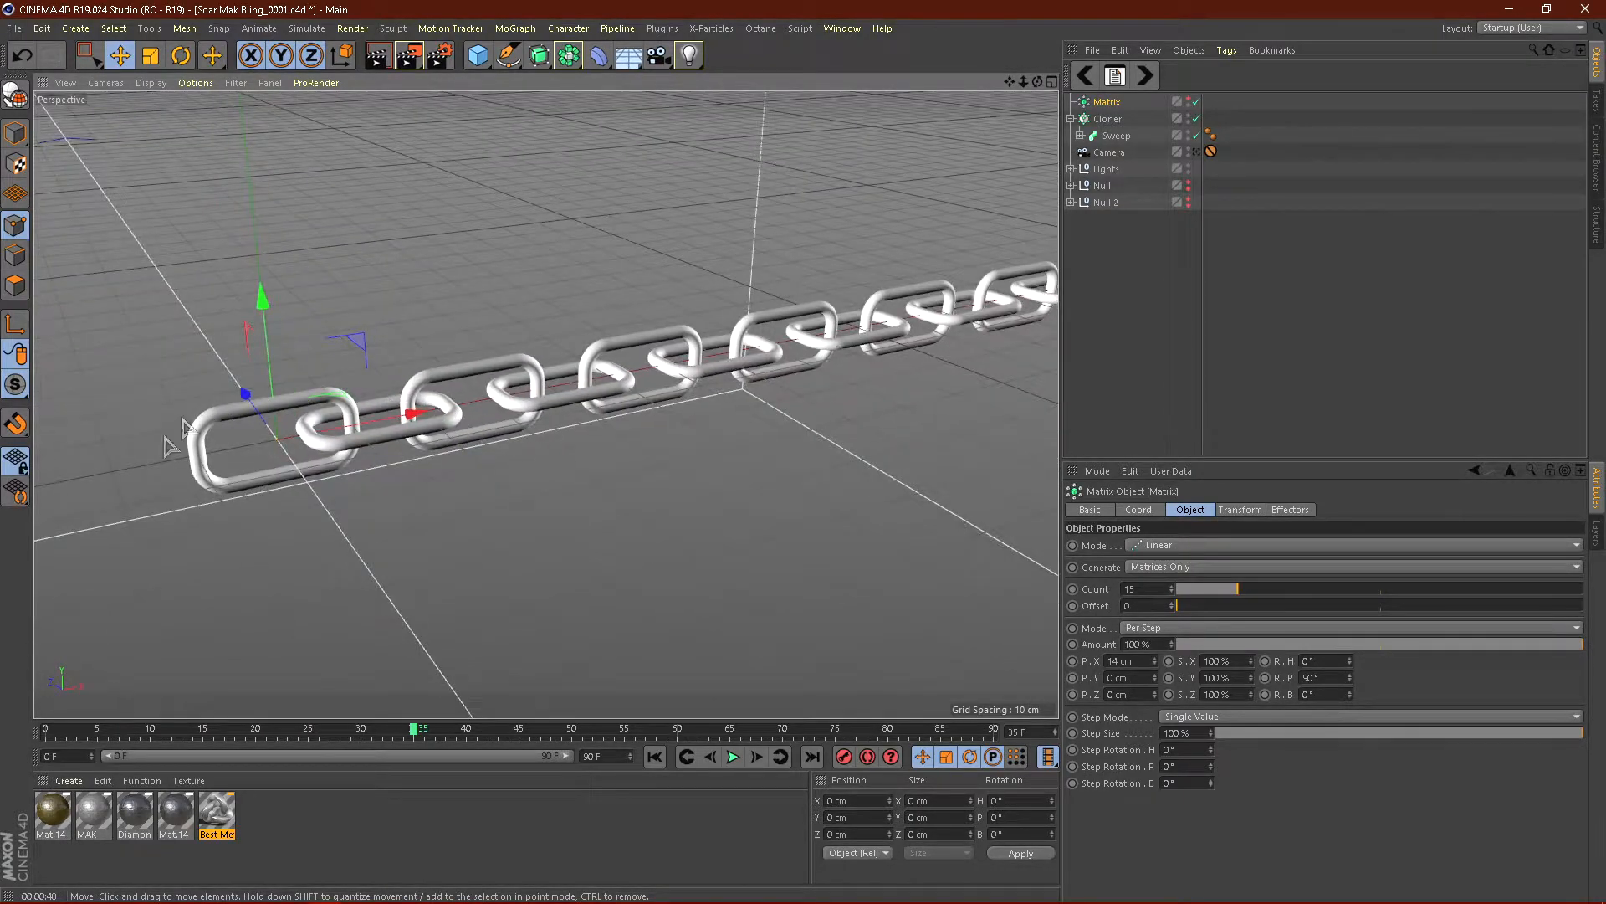
alt+drag(572, 451, 513, 449)
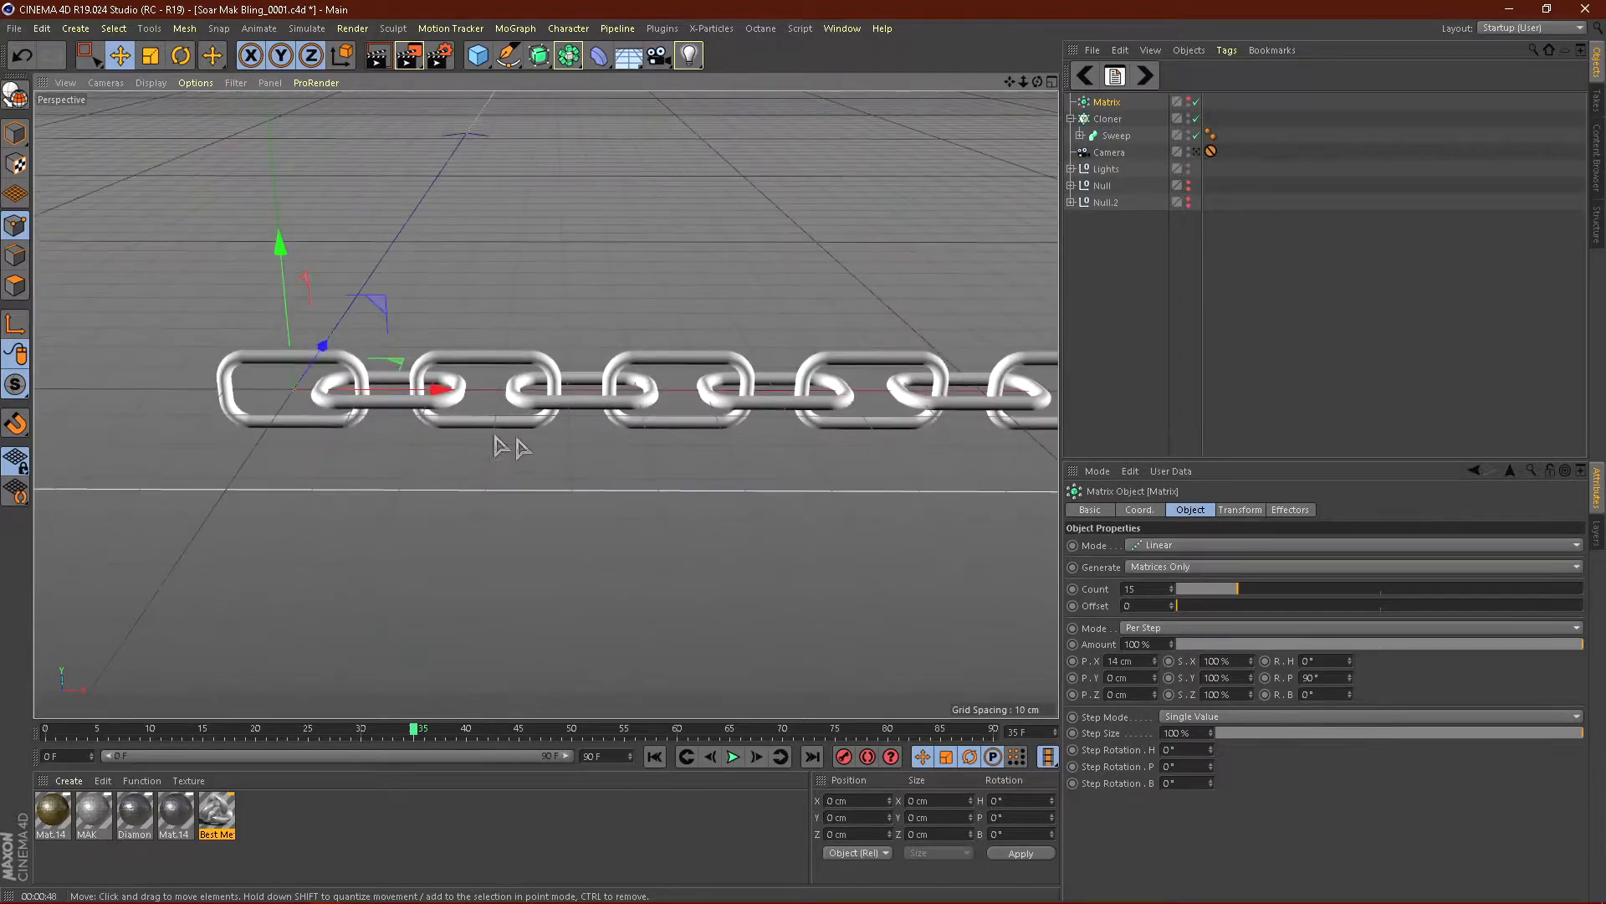
click(1156, 660)
click(1156, 660)
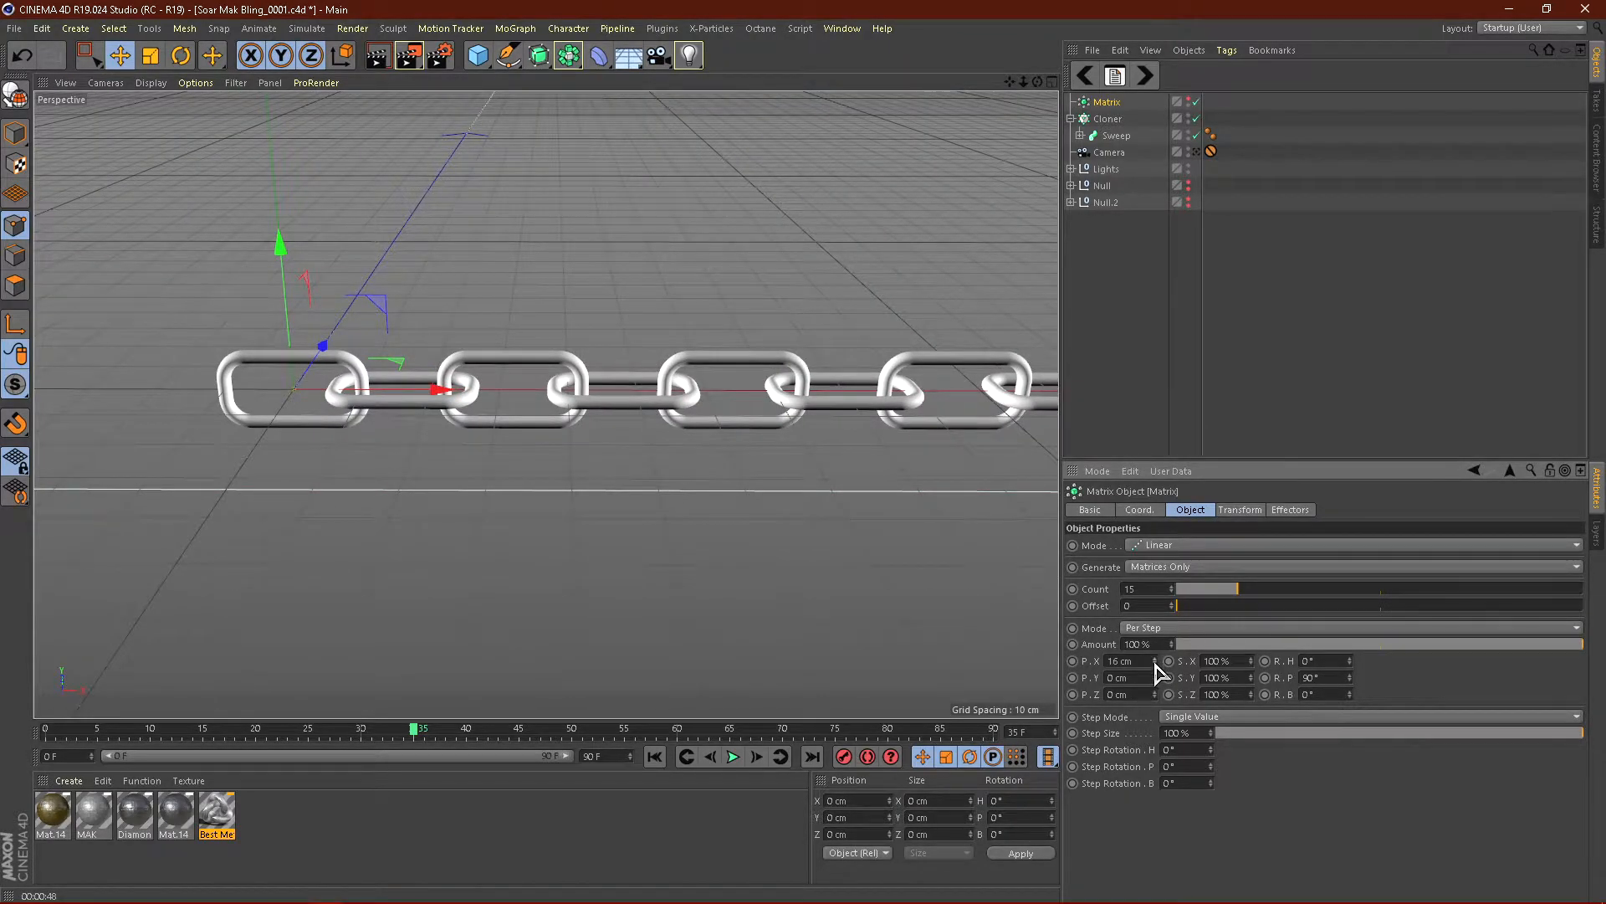
click(1154, 664)
alt+drag(585, 468, 536, 452)
scroll(303, 326, down, 3)
scroll(272, 437, down, 3)
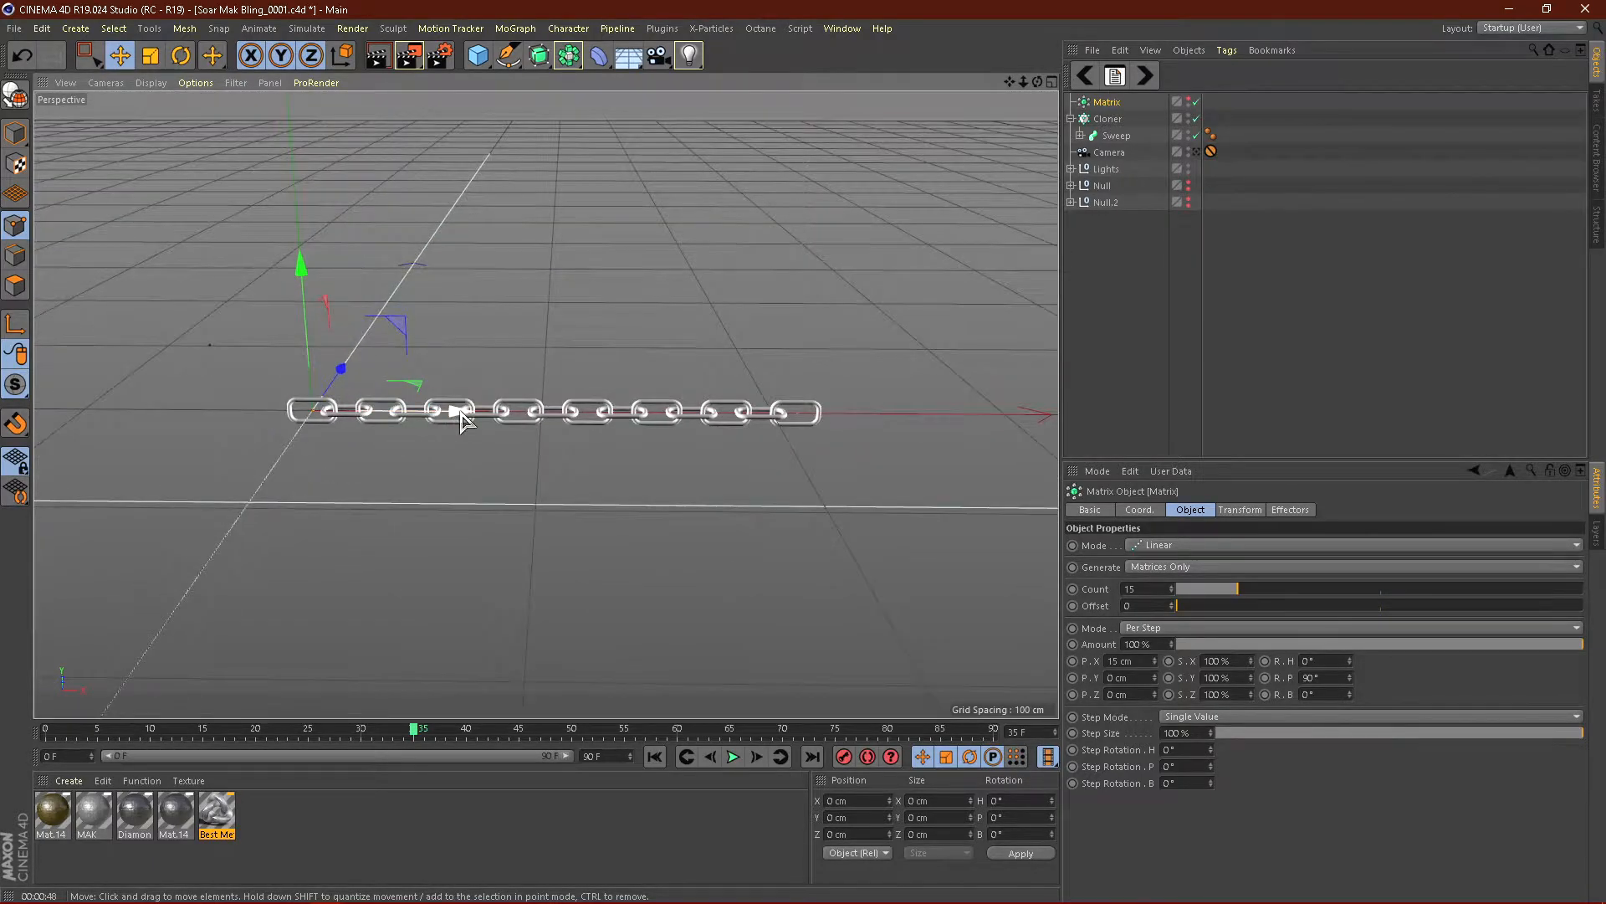
scroll(465, 409, up, 3)
scroll(778, 254, down, 1)
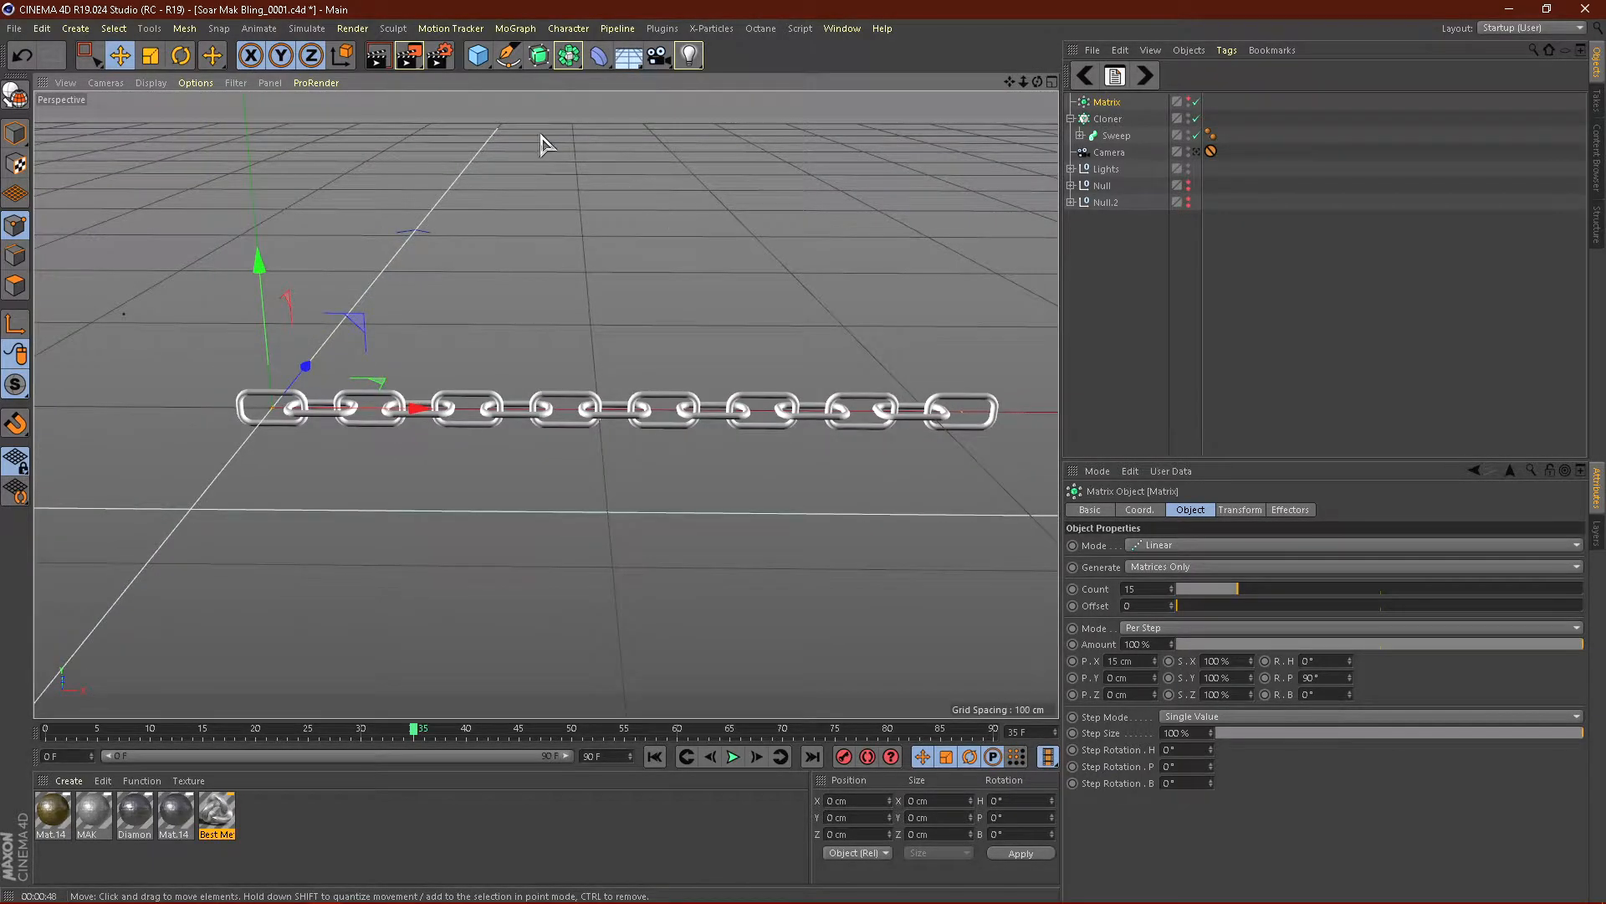
Step: In the Front view, start a looping Bezier spline above the chain with the Pen tool, placing its first three points
click(1052, 82)
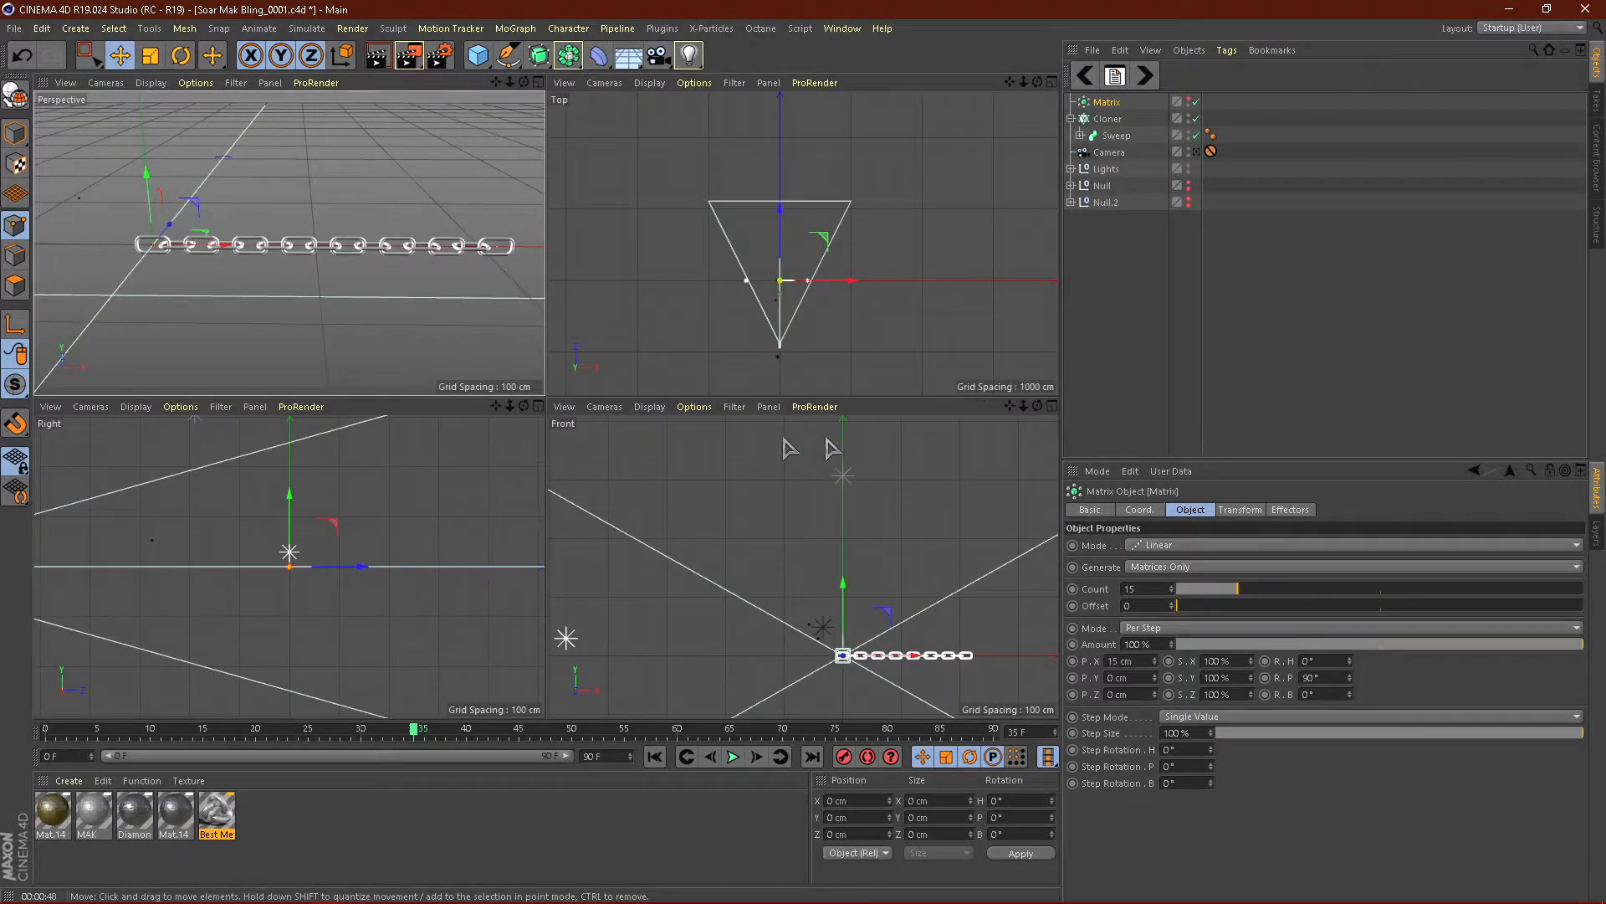
click(1052, 410)
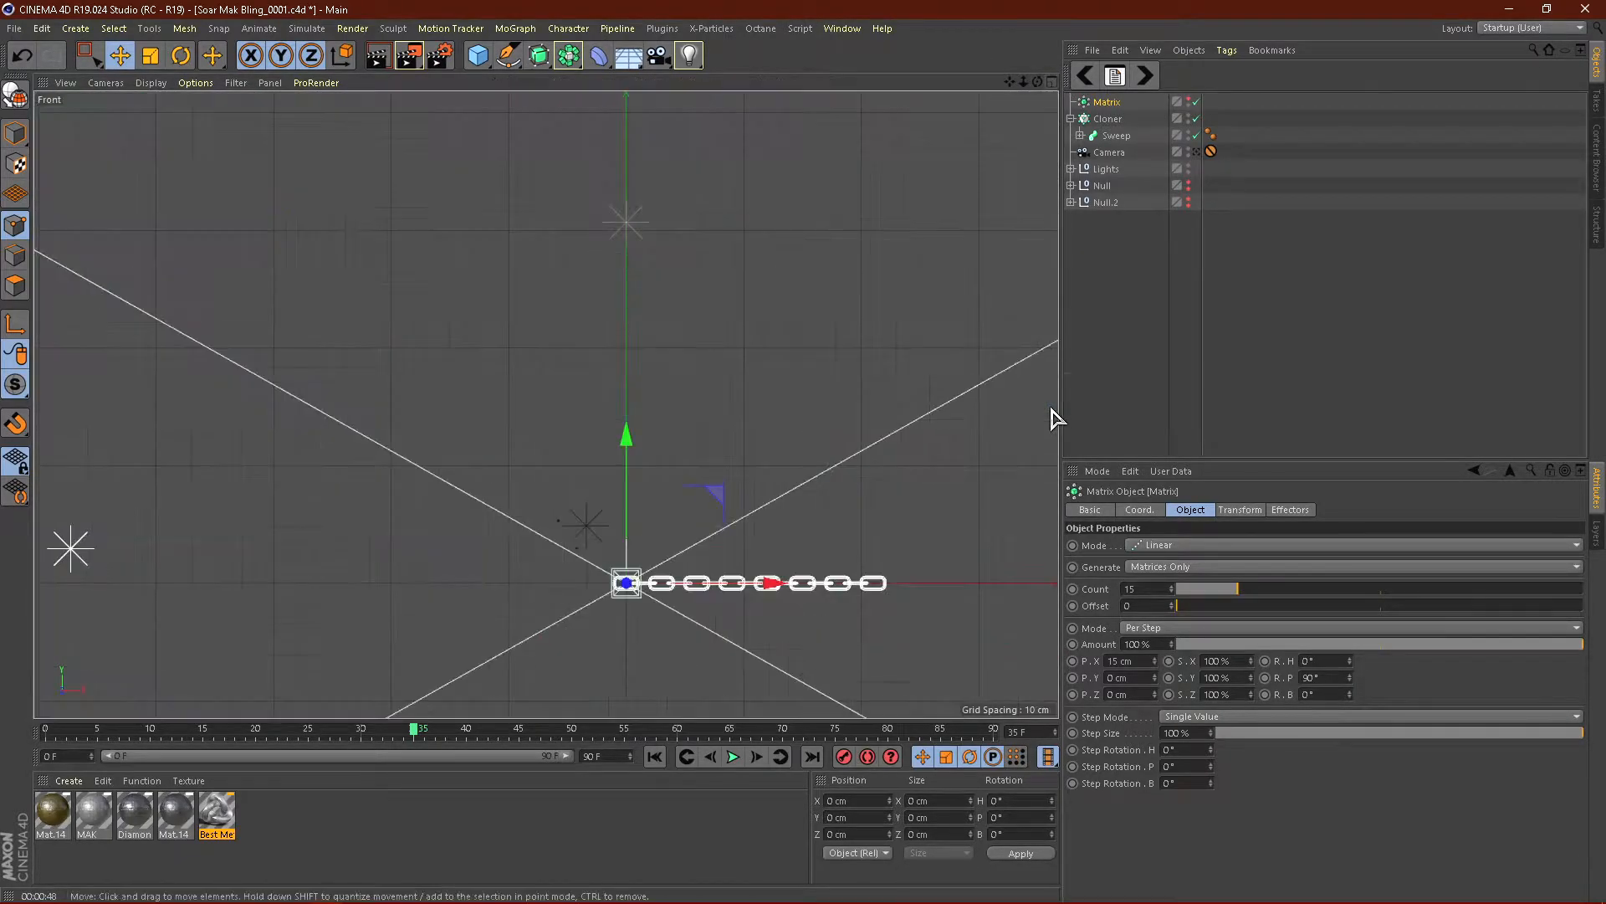
click(508, 63)
click(554, 74)
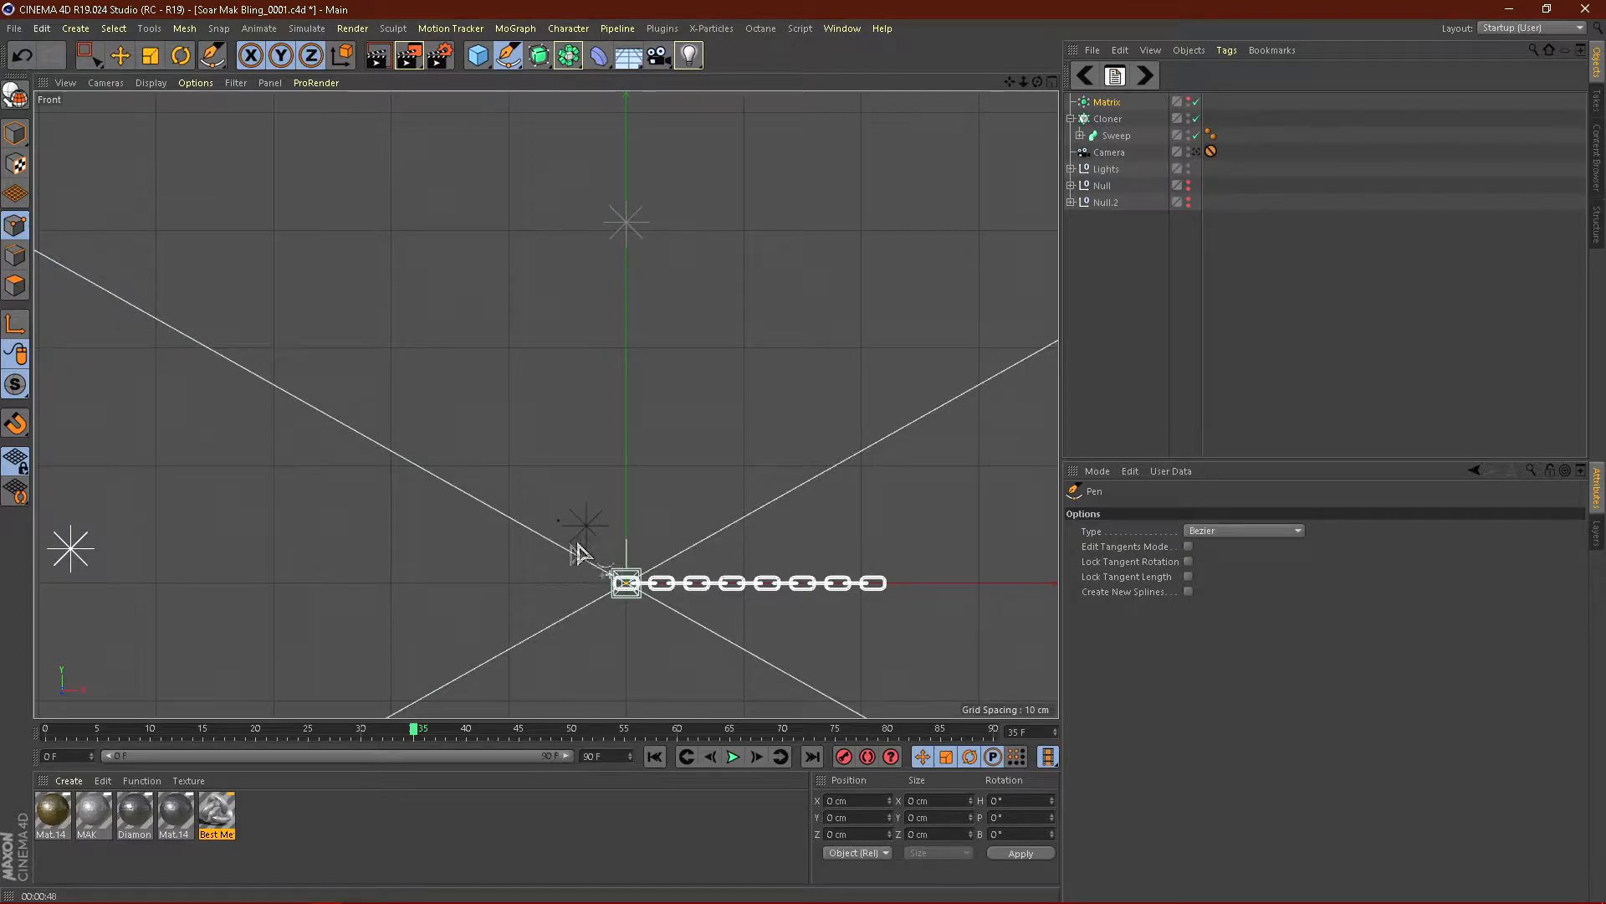
click(605, 475)
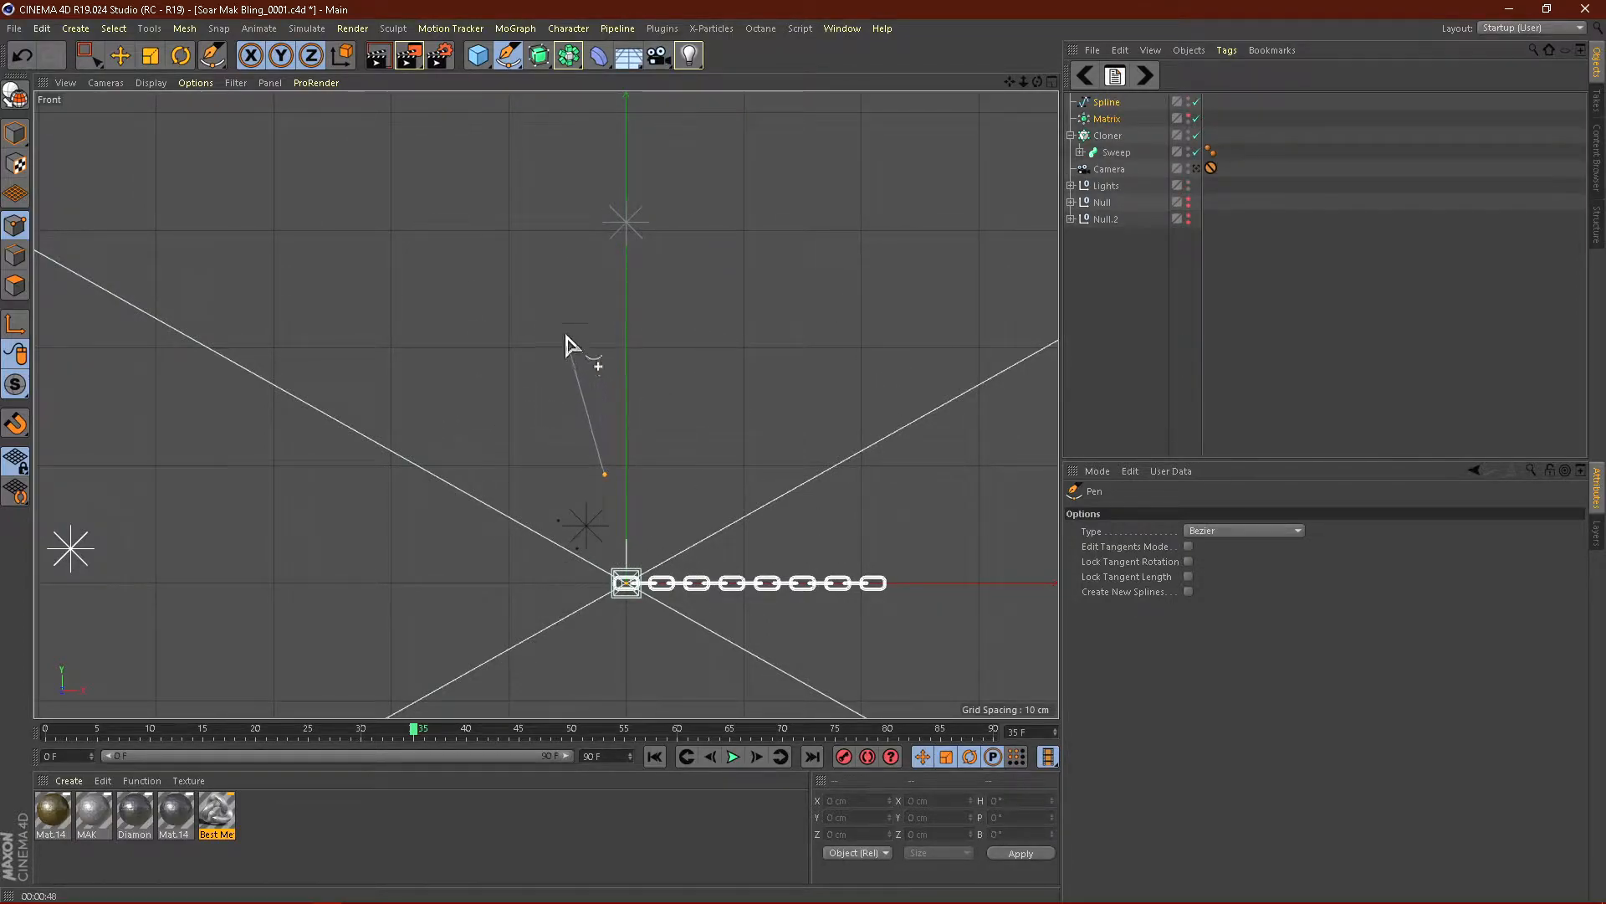
drag(565, 298, 616, 249)
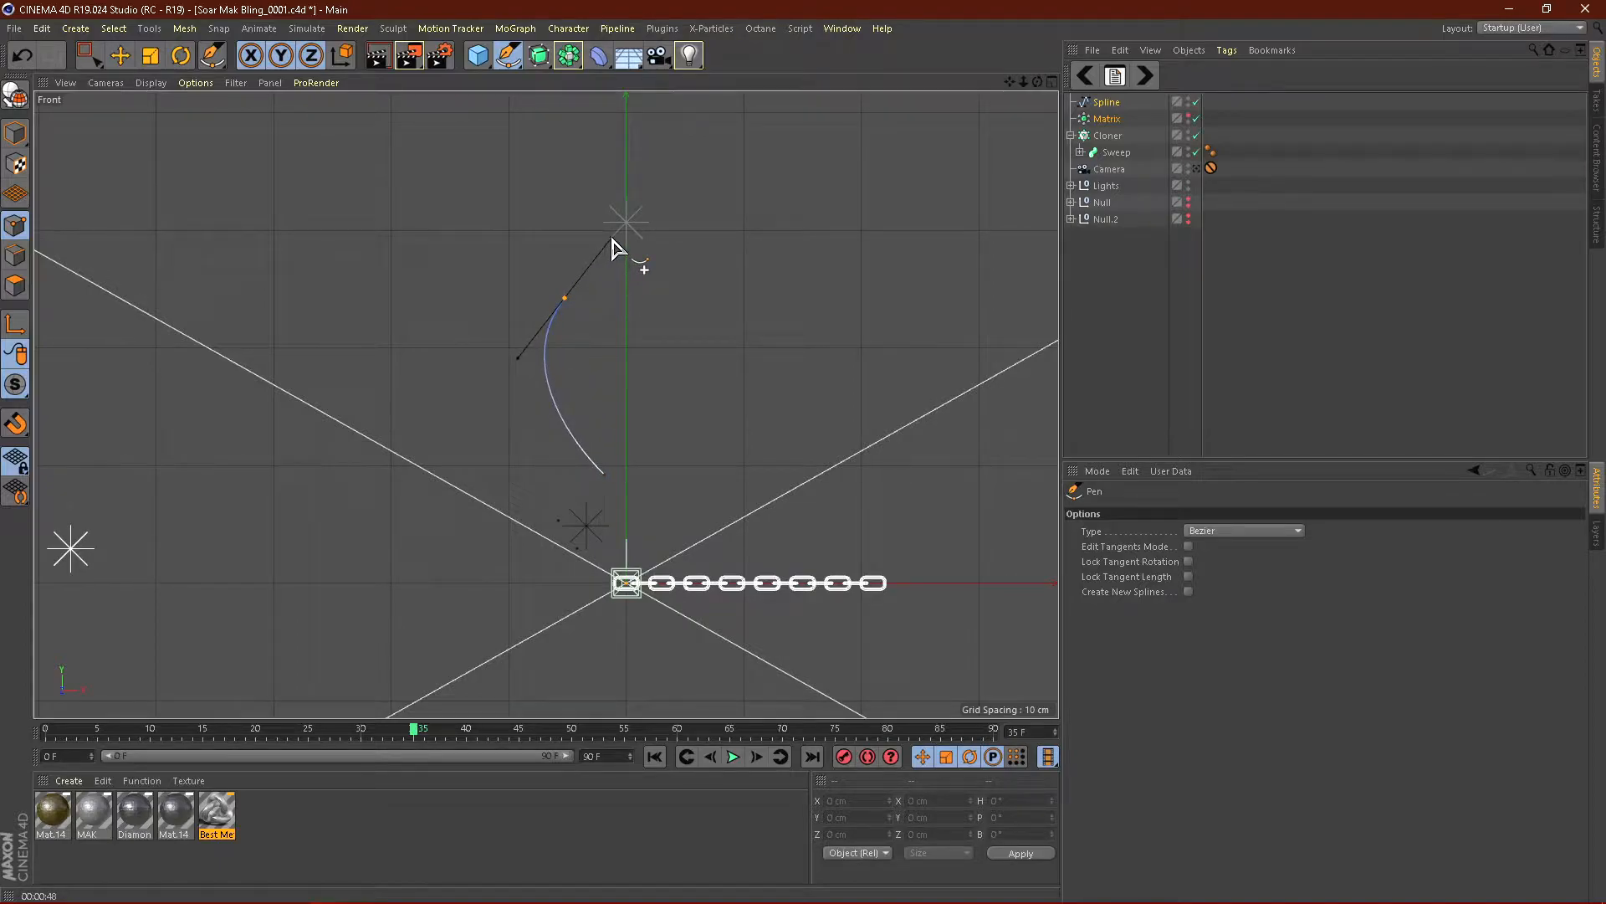
drag(691, 291, 683, 336)
drag(626, 416, 638, 461)
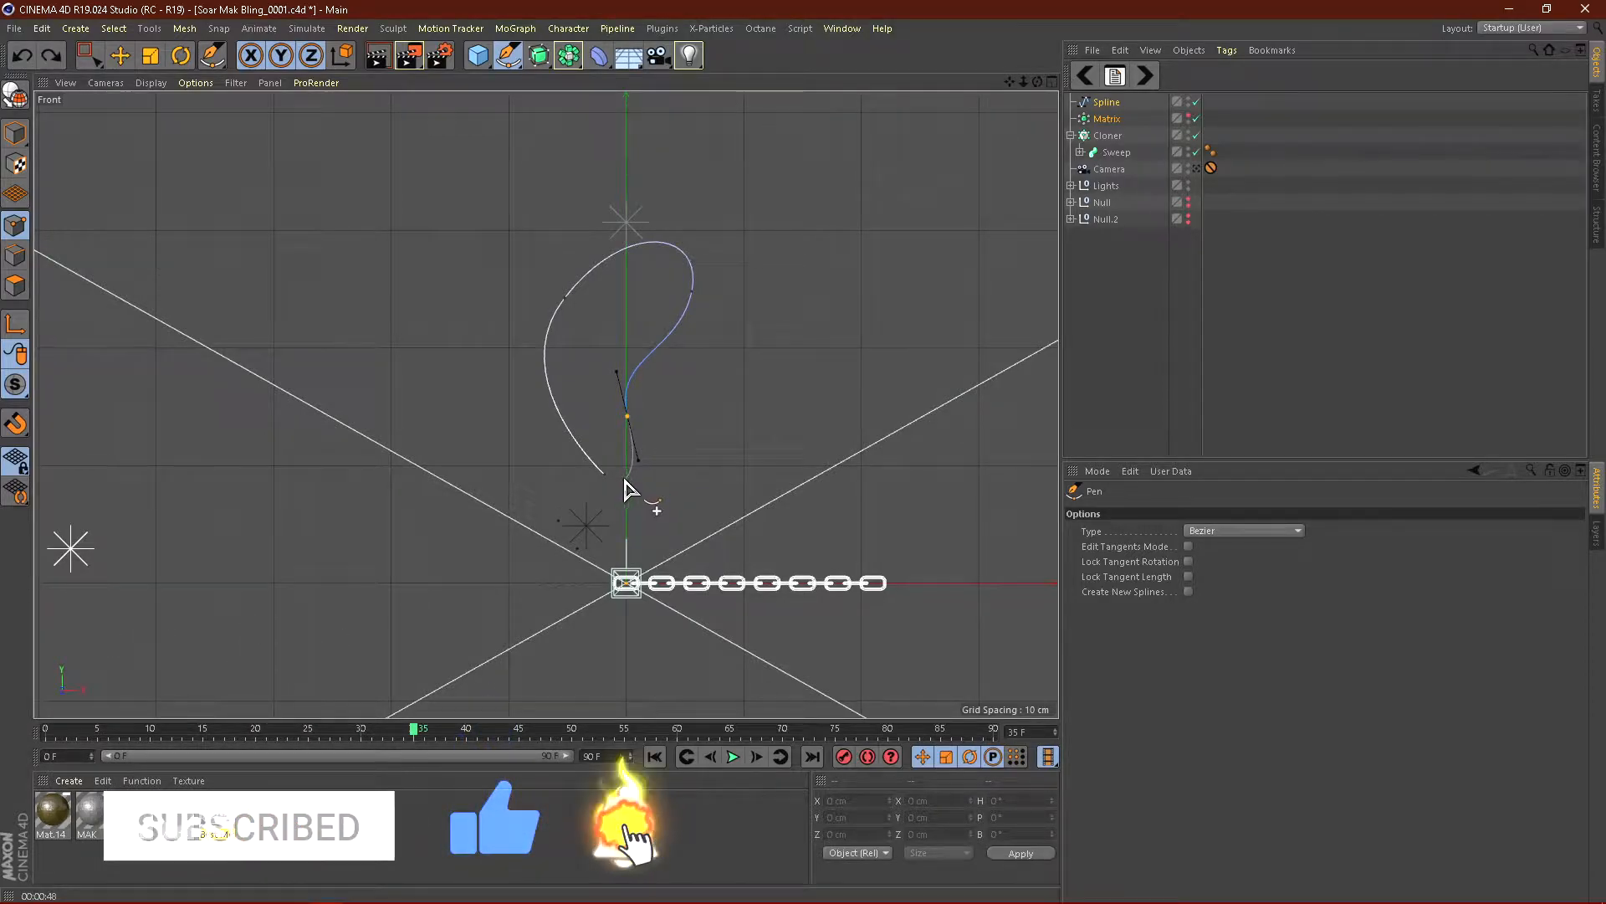
key(ctrl+z)
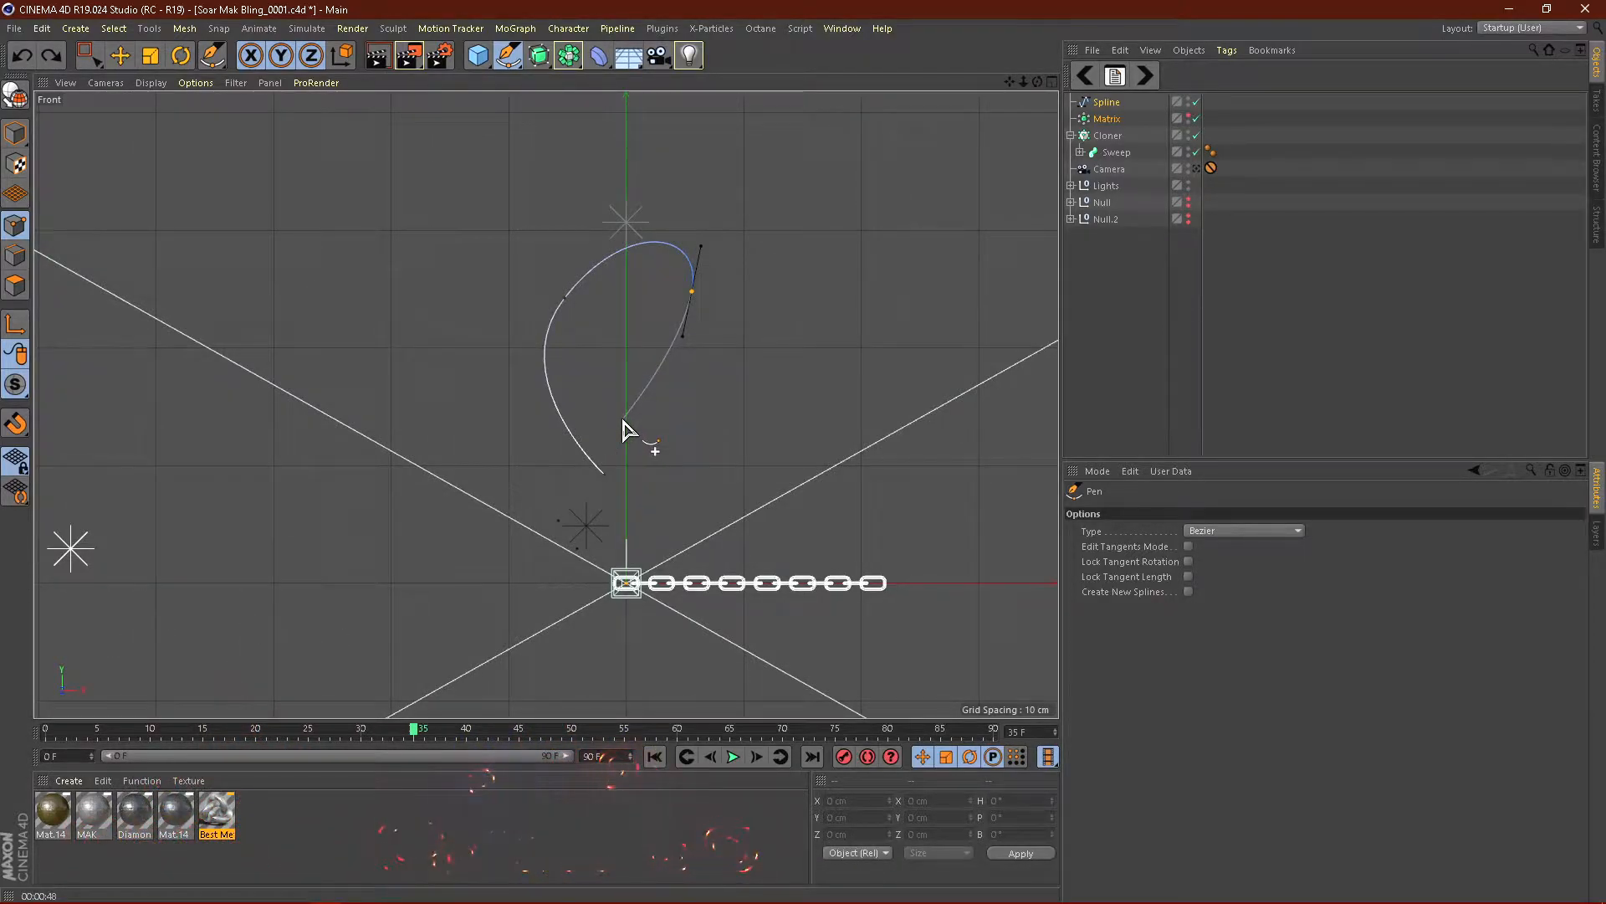
drag(622, 461, 659, 534)
key(ctrl+z)
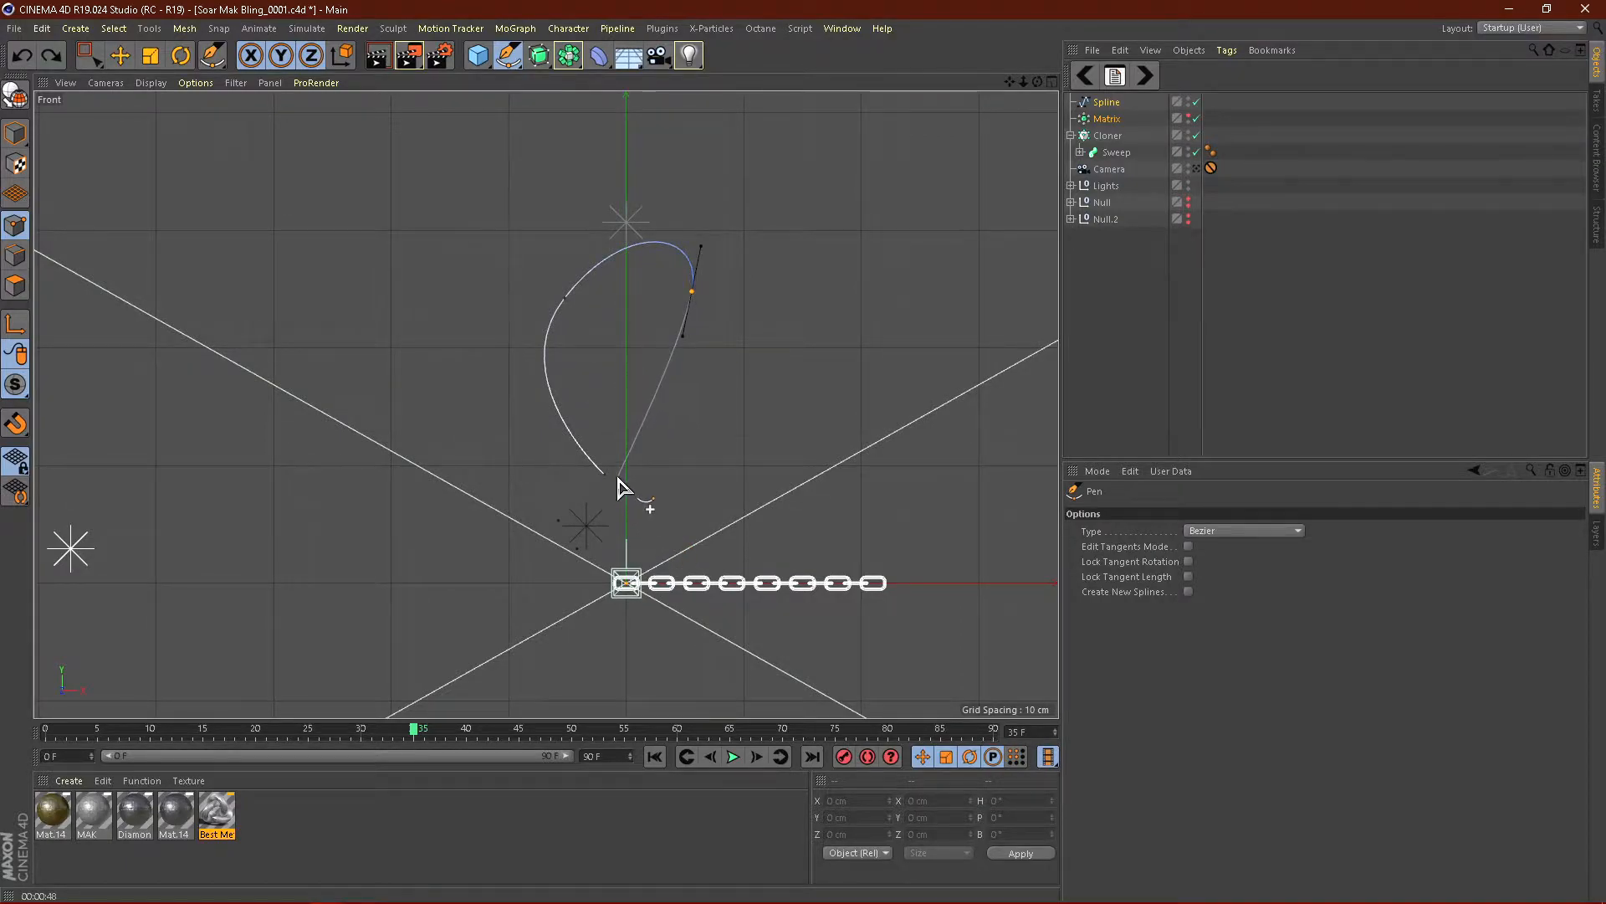
Step: Finish the open spline with a smooth fourth point directly above the chain's first link
drag(626, 469, 655, 556)
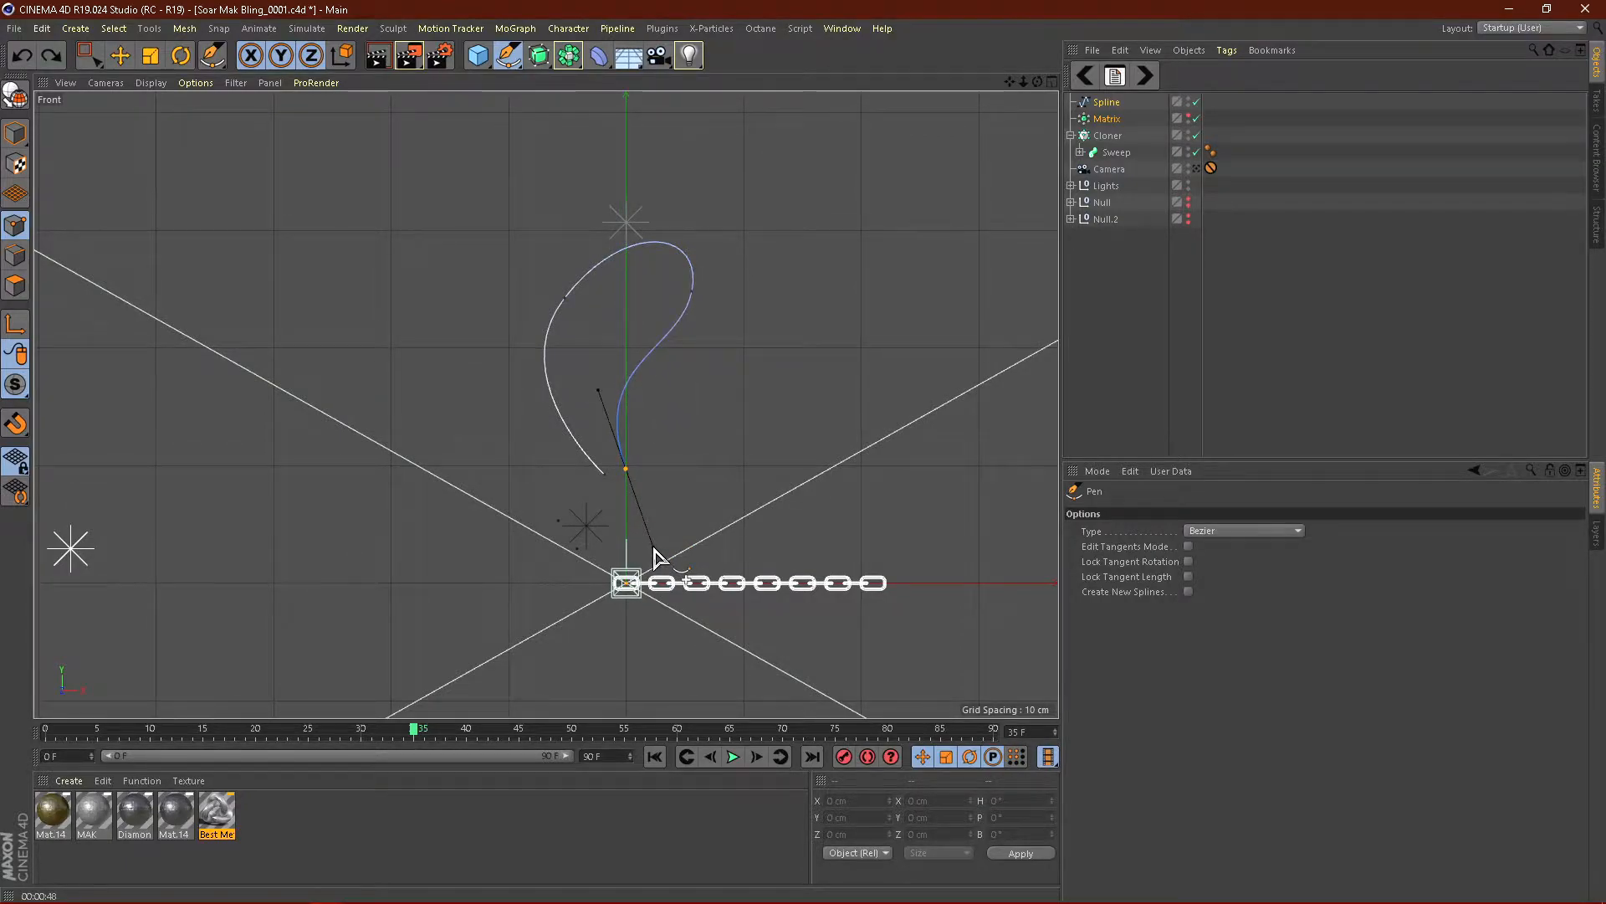
key(Escape)
scroll(632, 296, down, 2)
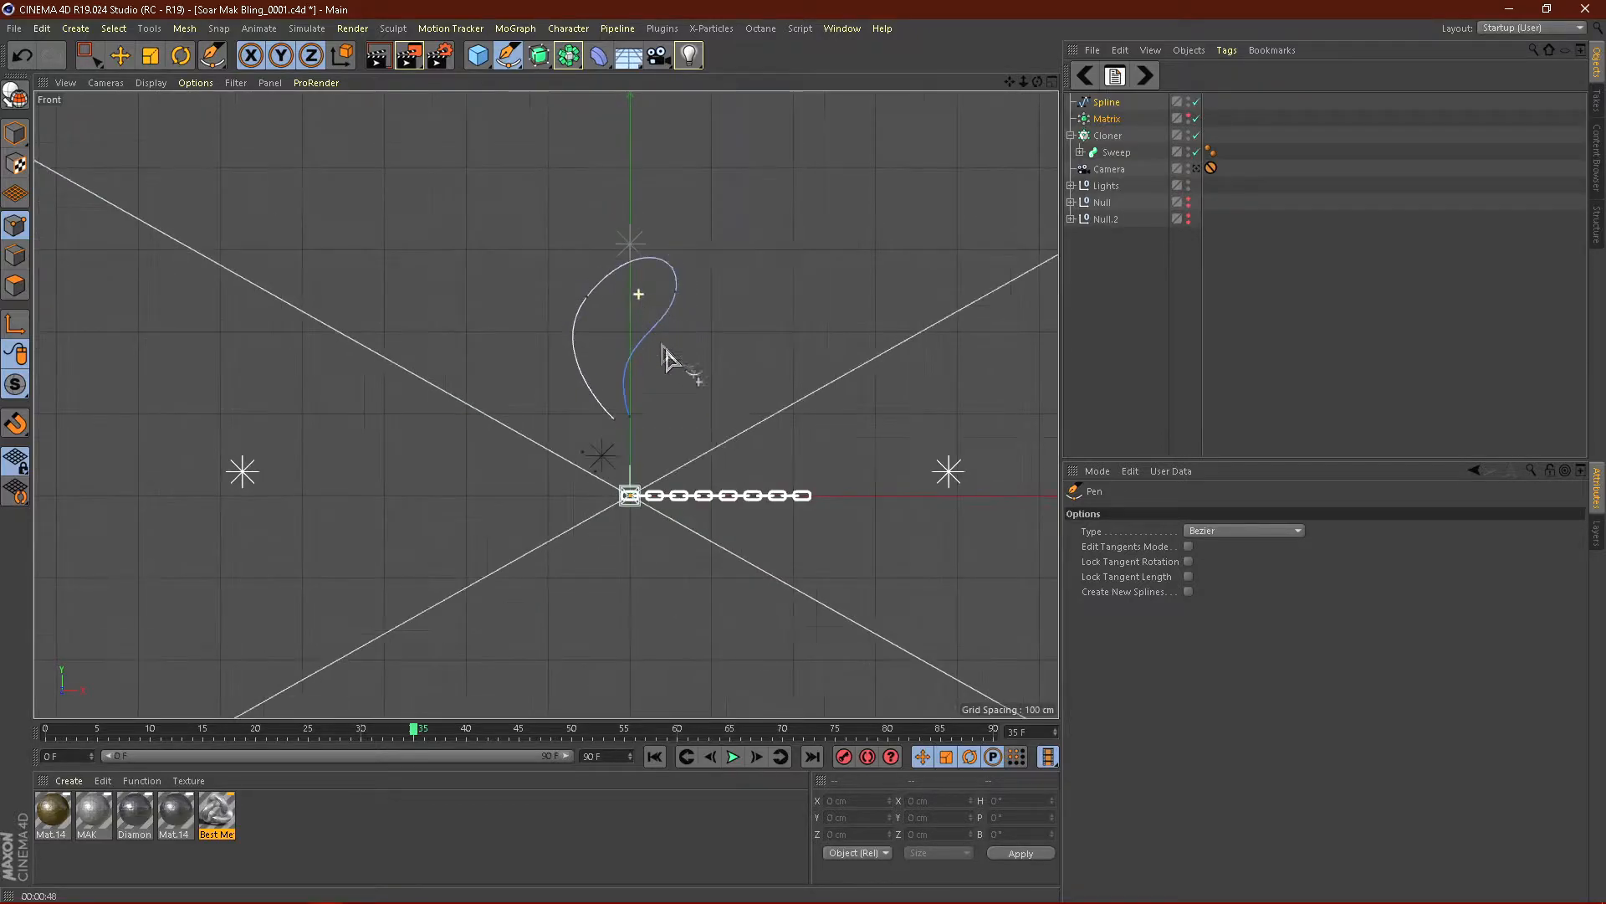
scroll(600, 335, up, 1)
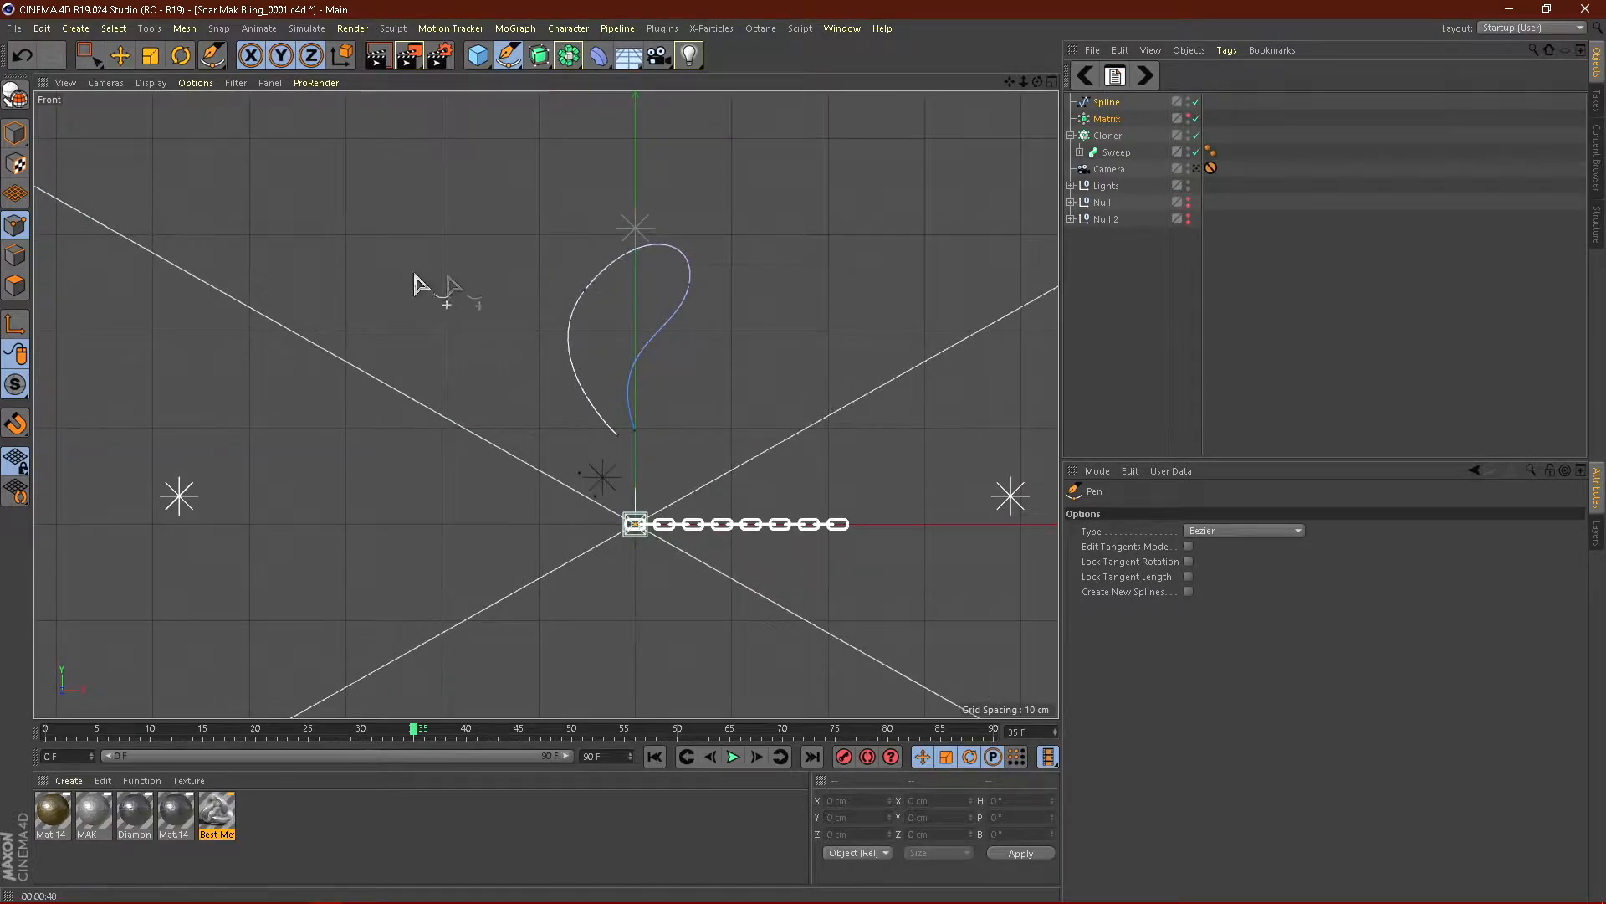
scroll(421, 378, down, 2)
scroll(502, 466, up, 2)
scroll(650, 359, up, 2)
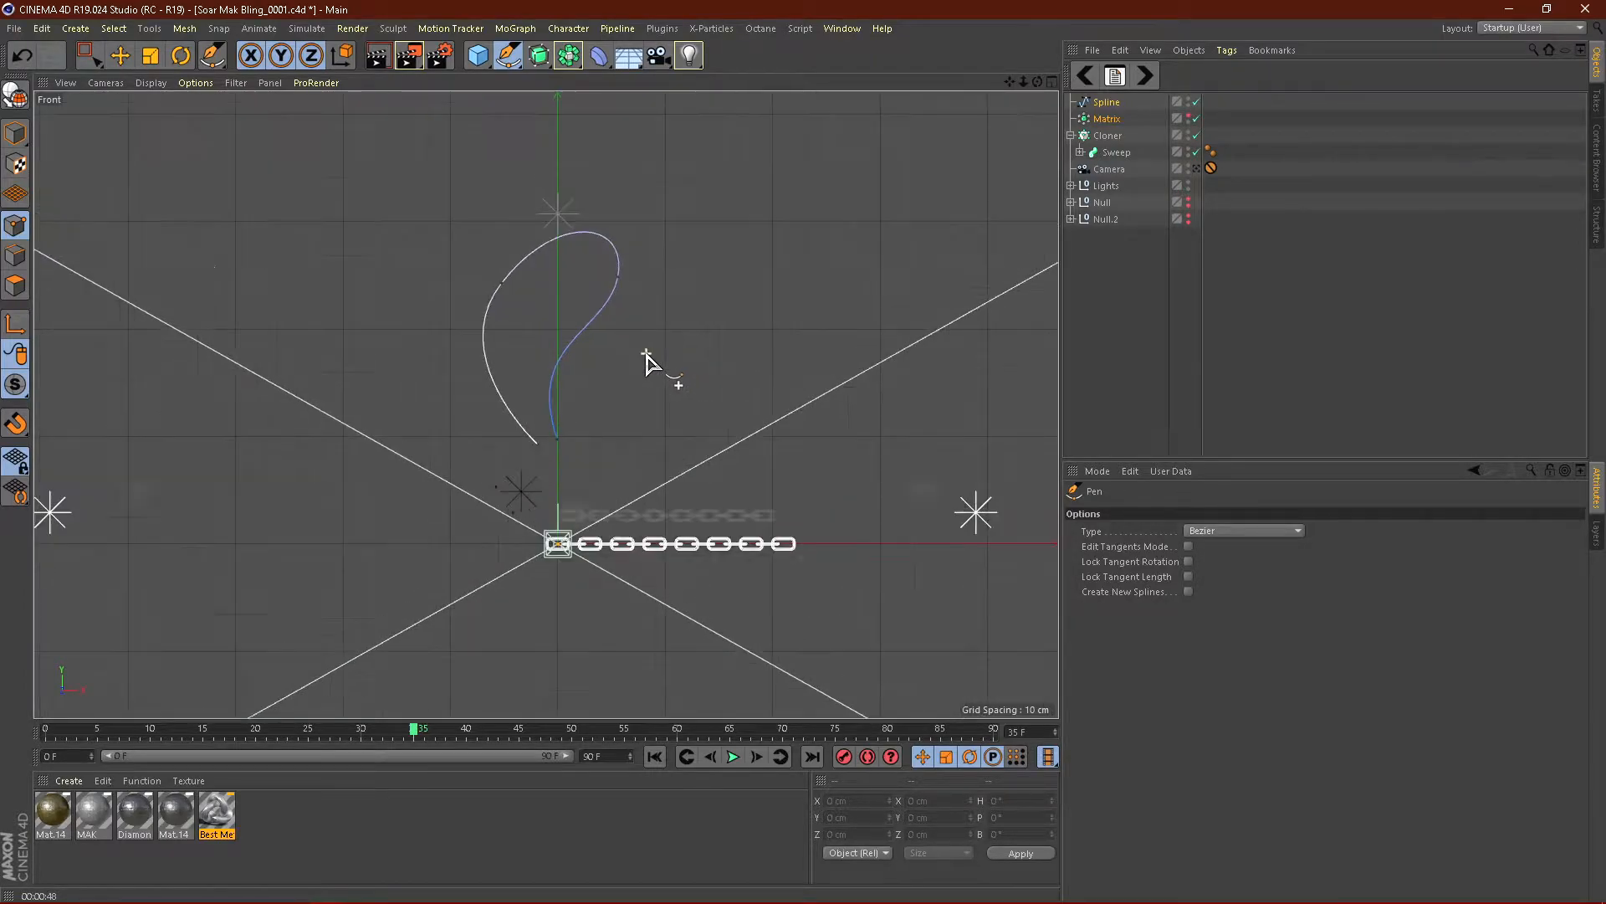
Step: Return to the Perspective view and add a Spline Wrap deformer that uses the drawn spline
click(1052, 82)
click(538, 82)
scroll(659, 311, down, 5)
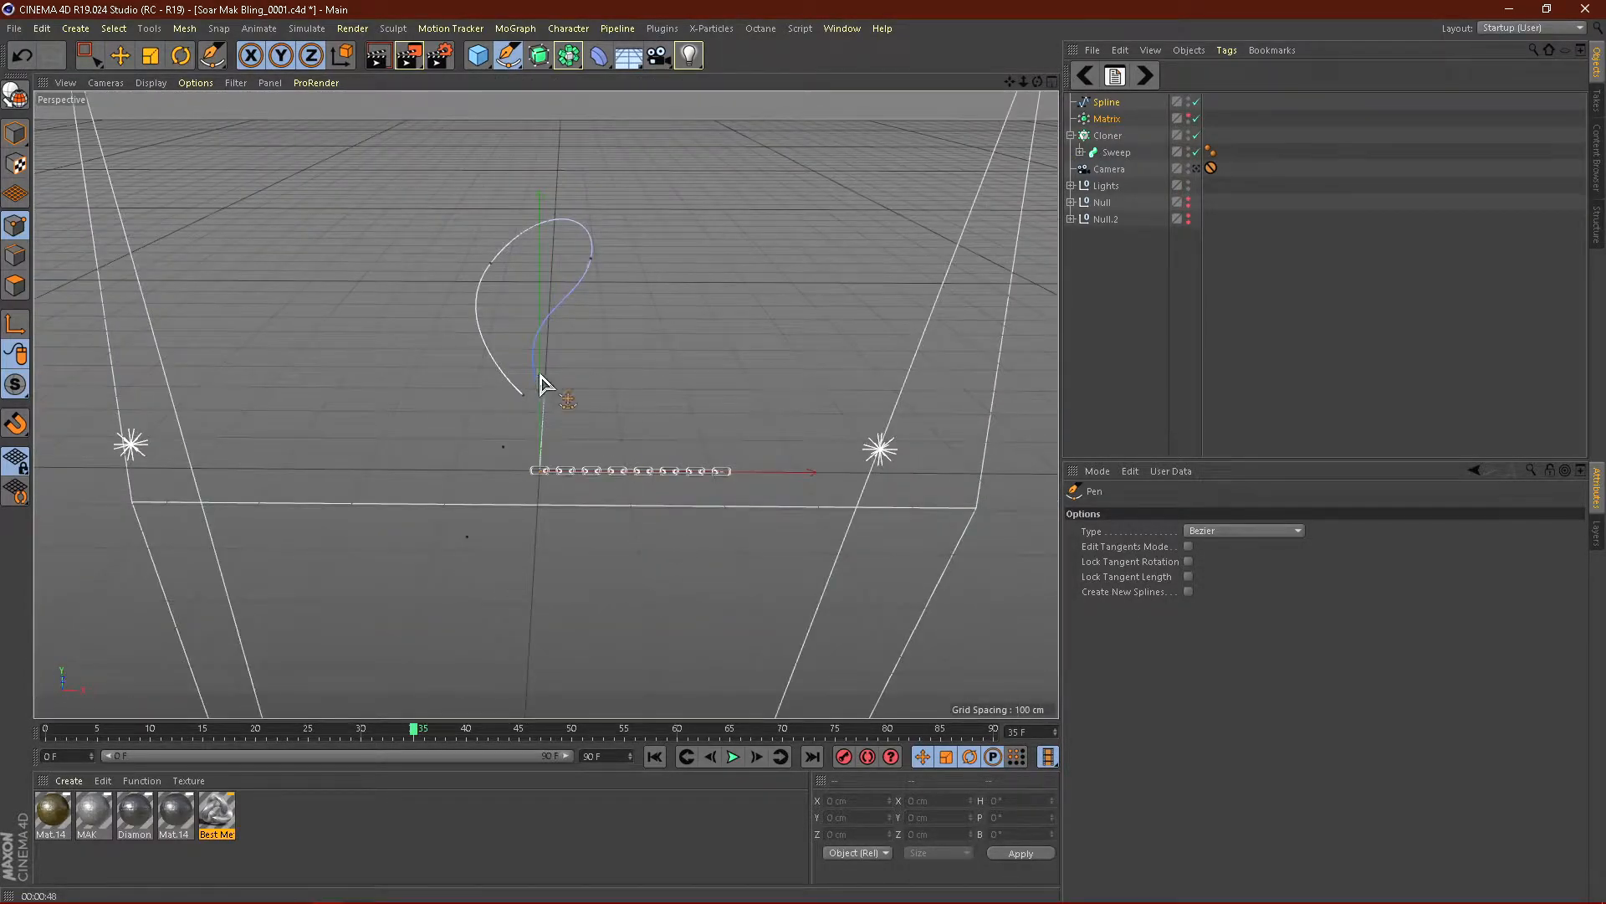
scroll(540, 383, up, 3)
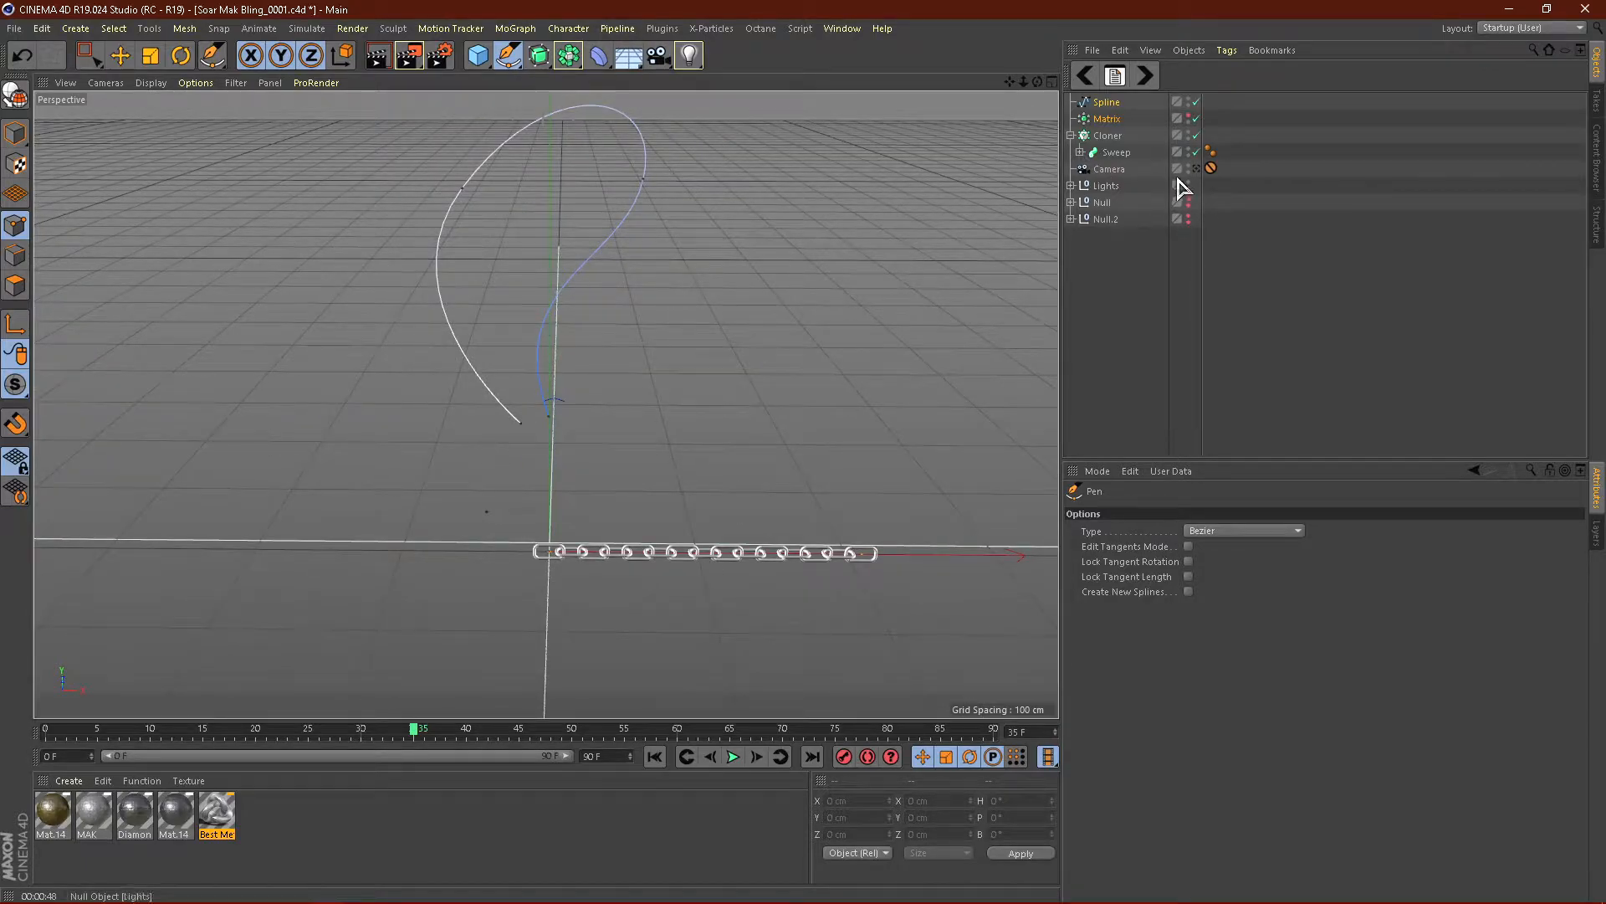
scroll(611, 339, down, 2)
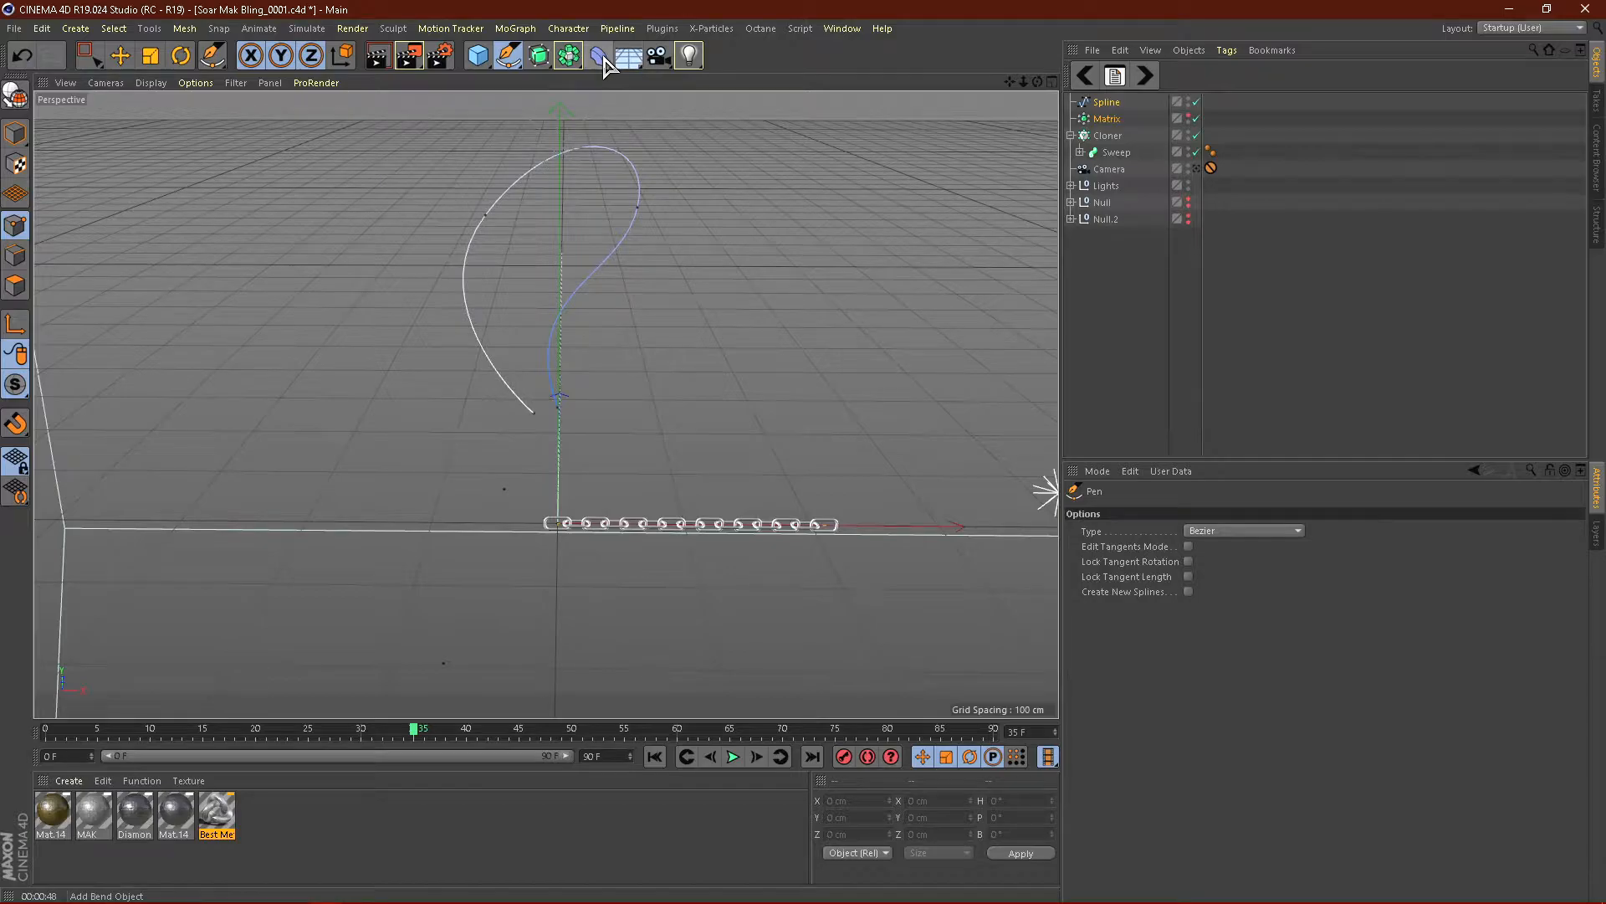
click(605, 60)
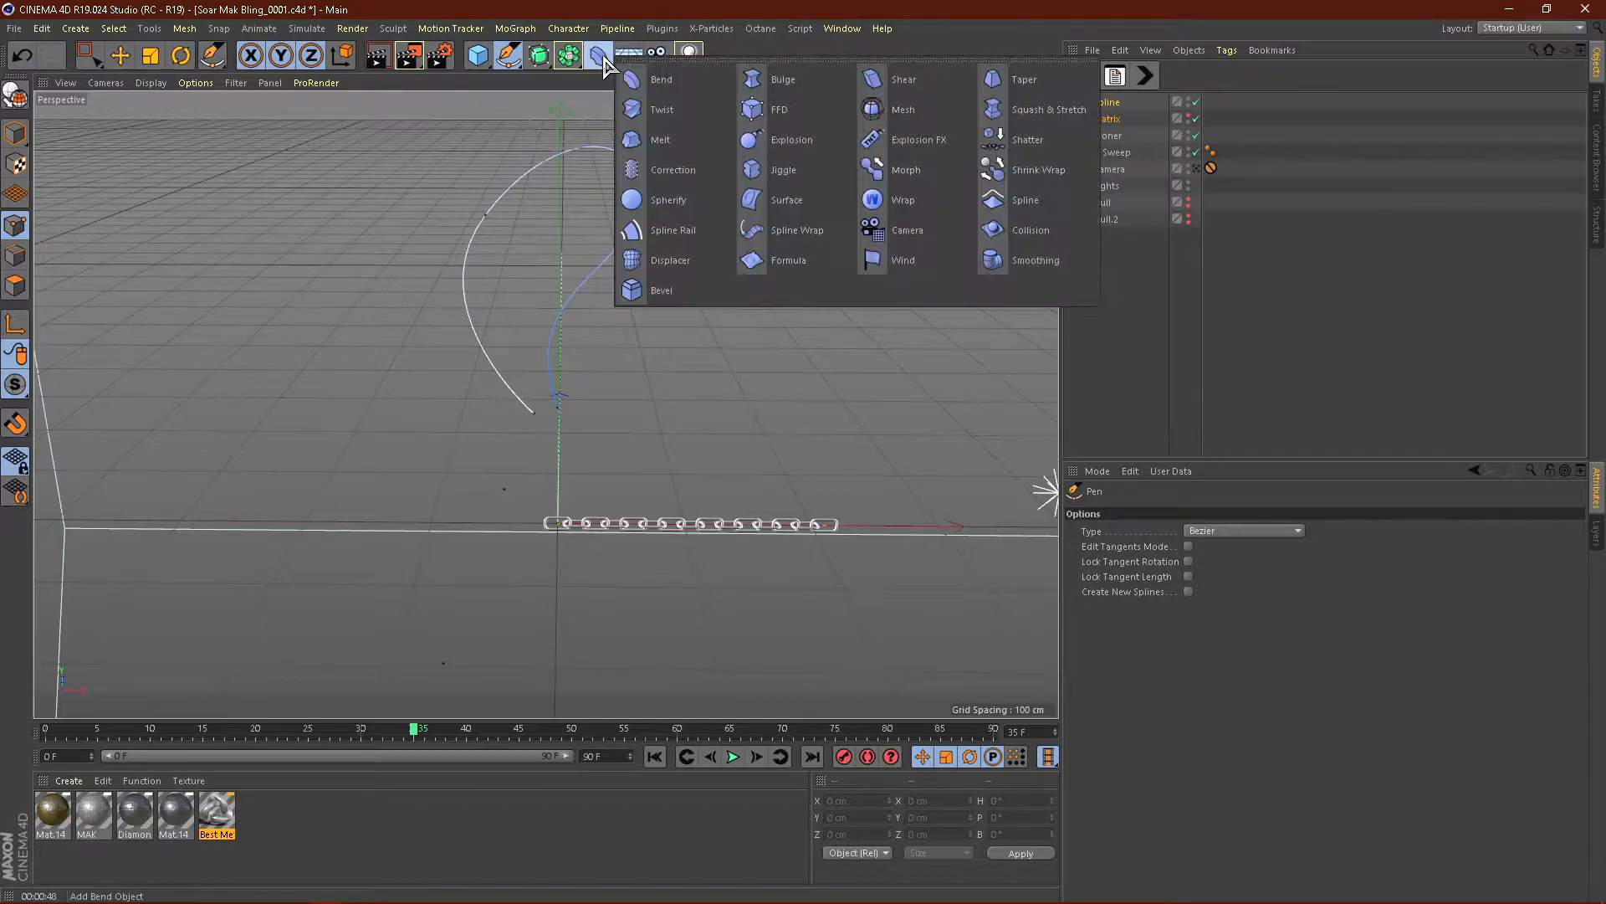
click(790, 238)
click(1178, 321)
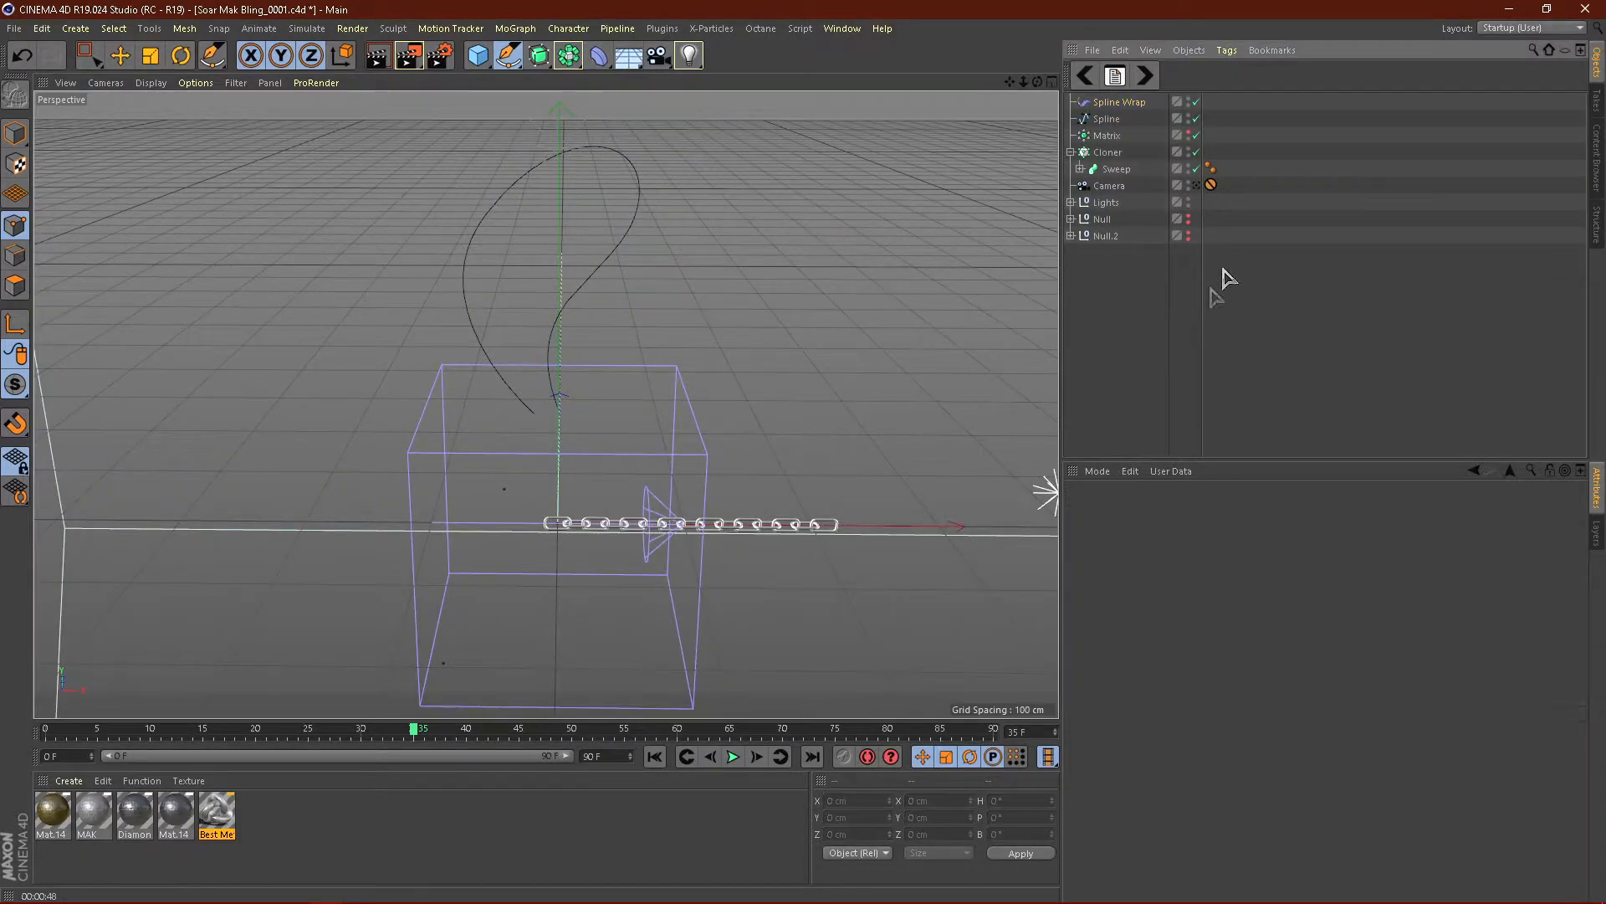
click(1117, 105)
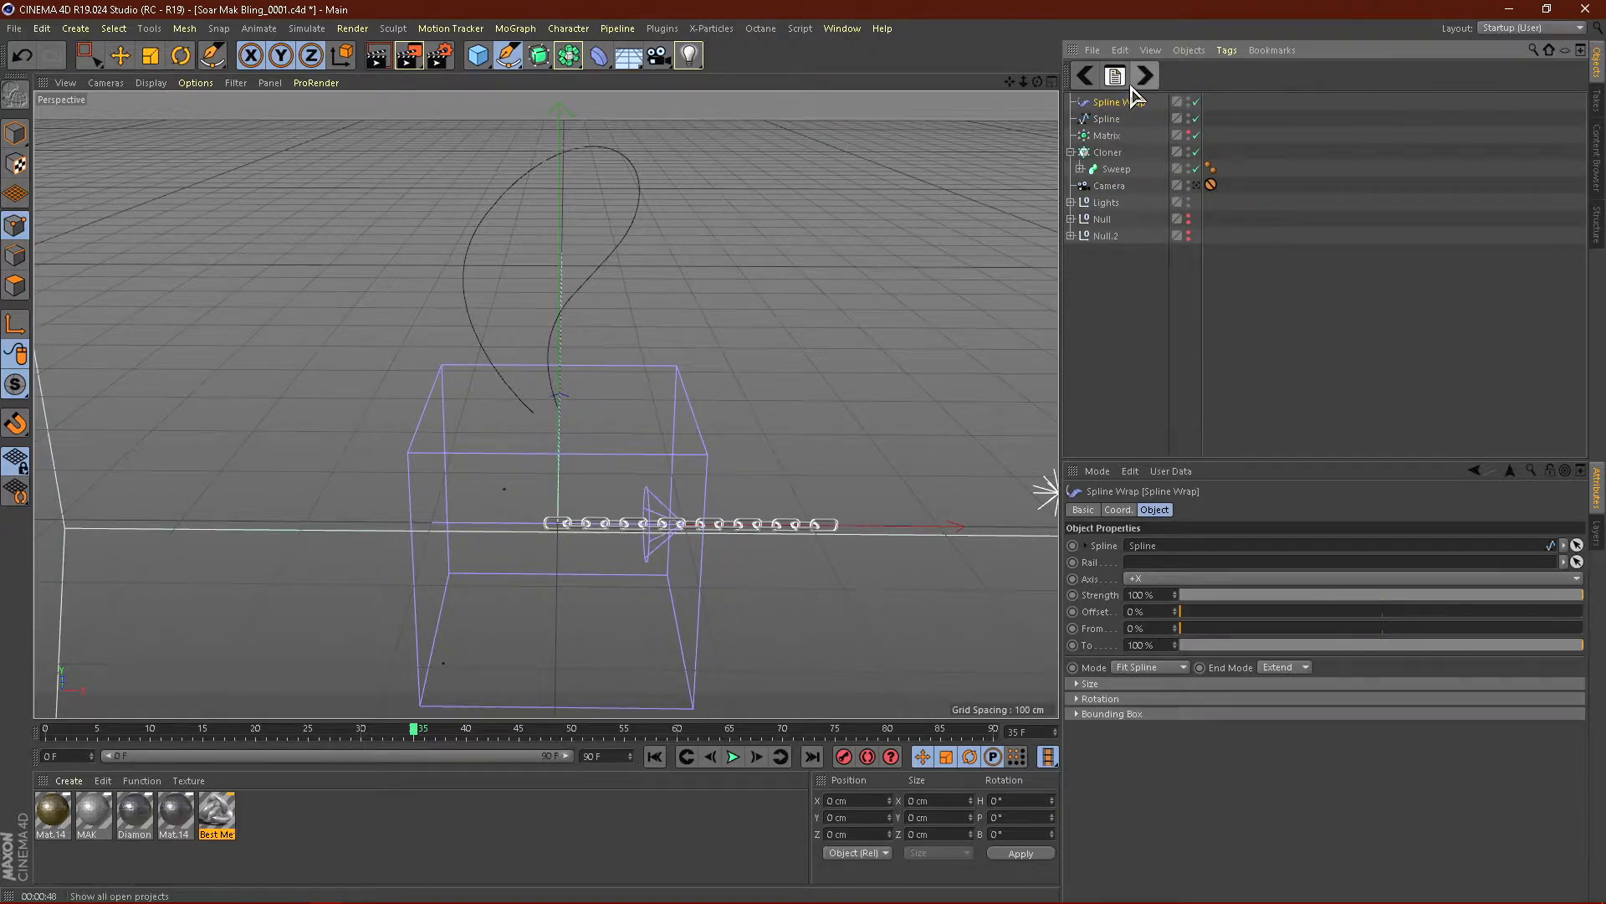
Step: Nest the Spline Wrap under the Matrix so that the chain follows the drawn spline
click(1109, 135)
click(1117, 102)
drag(1113, 138, 1111, 136)
click(1182, 291)
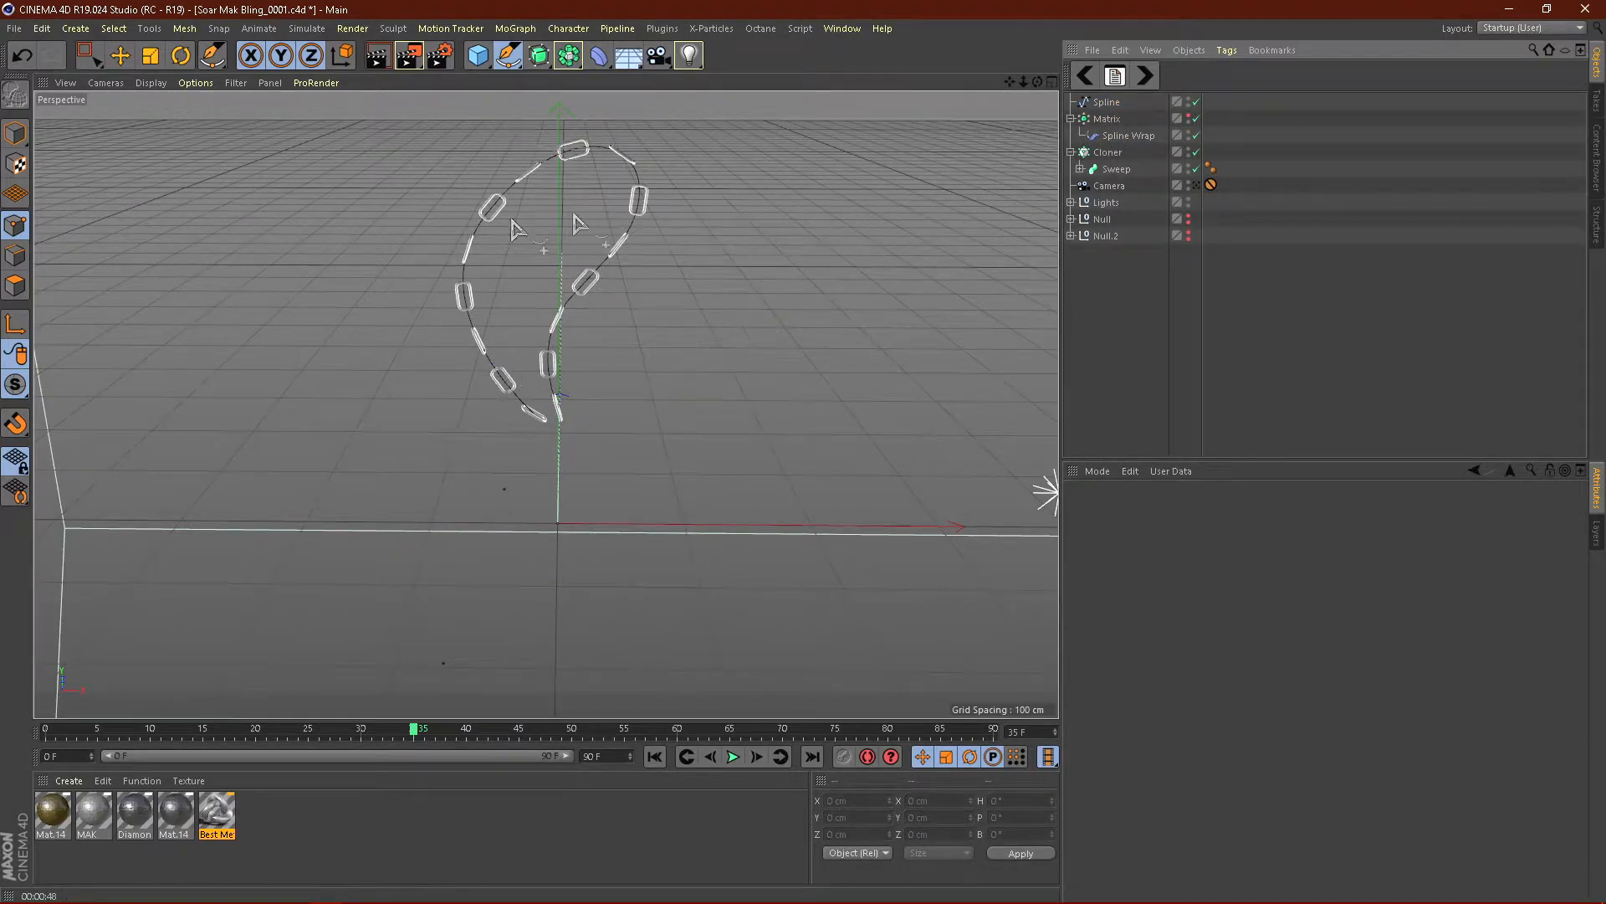
Step: Increase the Matrix count to 37 so that the links along the wrapped spline interlock
scroll(744, 360, down, 3)
scroll(637, 314, up, 6)
scroll(513, 292, down, 1)
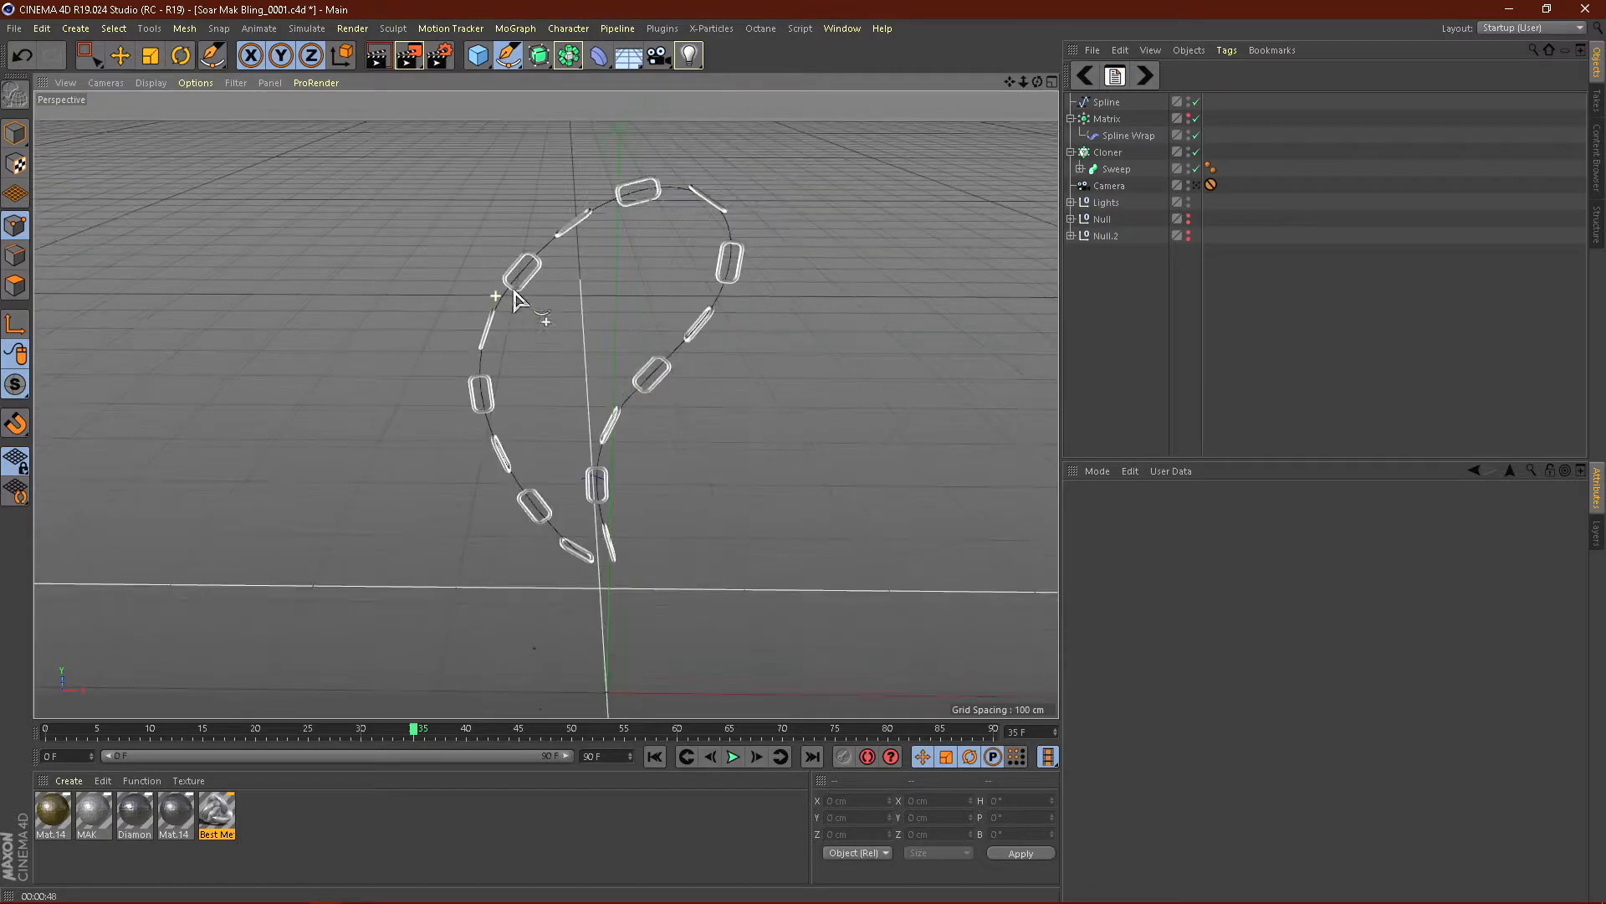
click(1113, 117)
scroll(816, 197, down, 1)
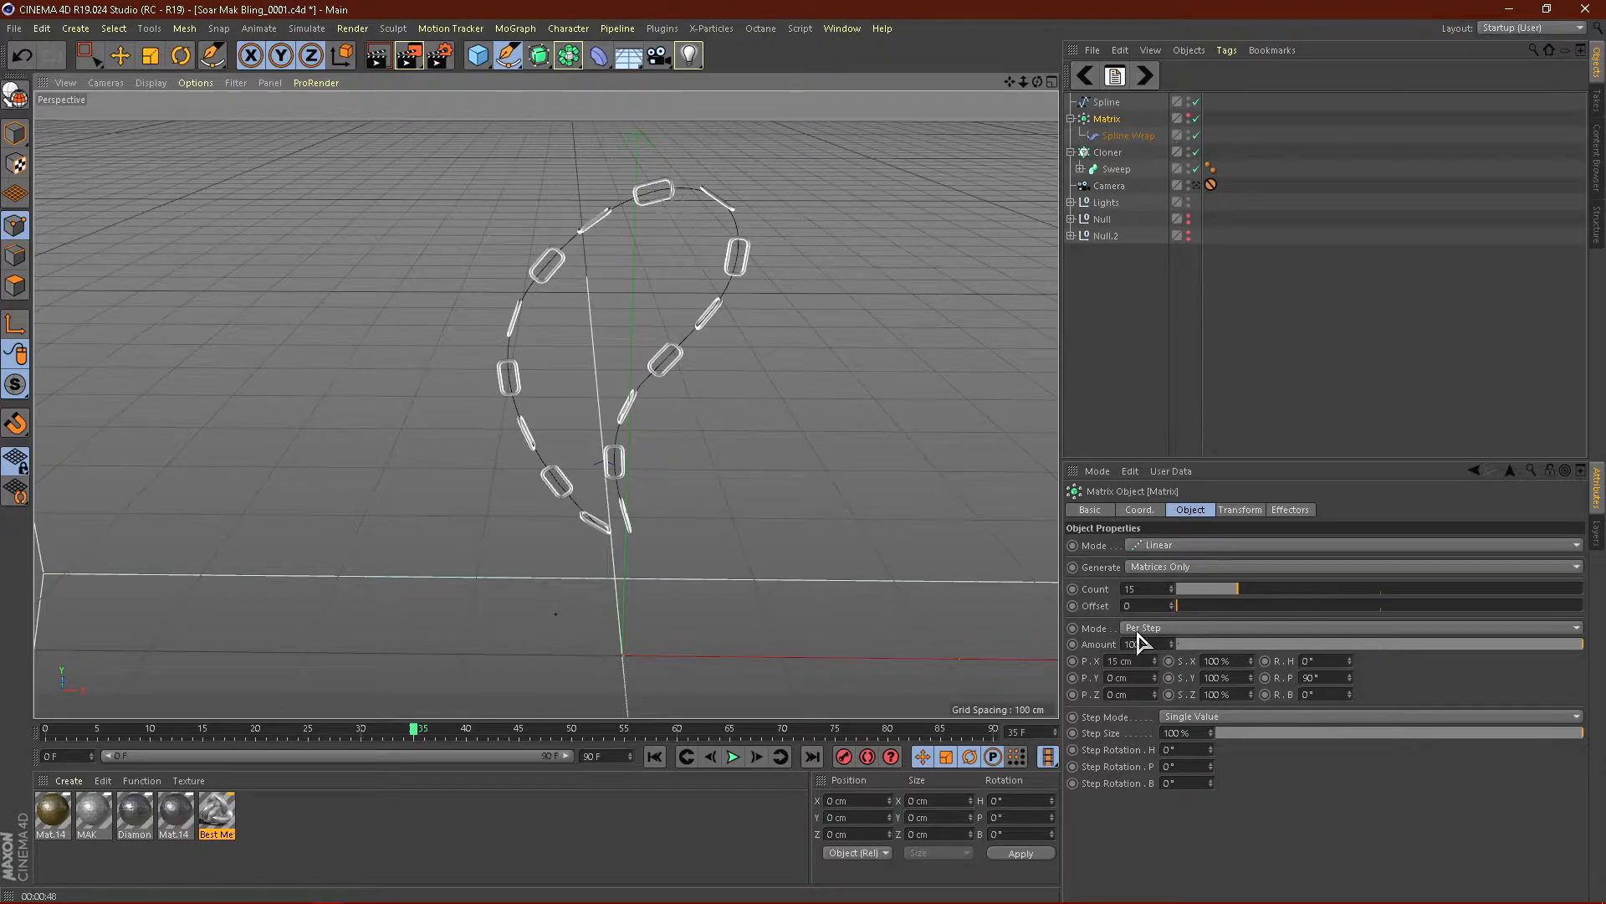
drag(1225, 594, 1309, 588)
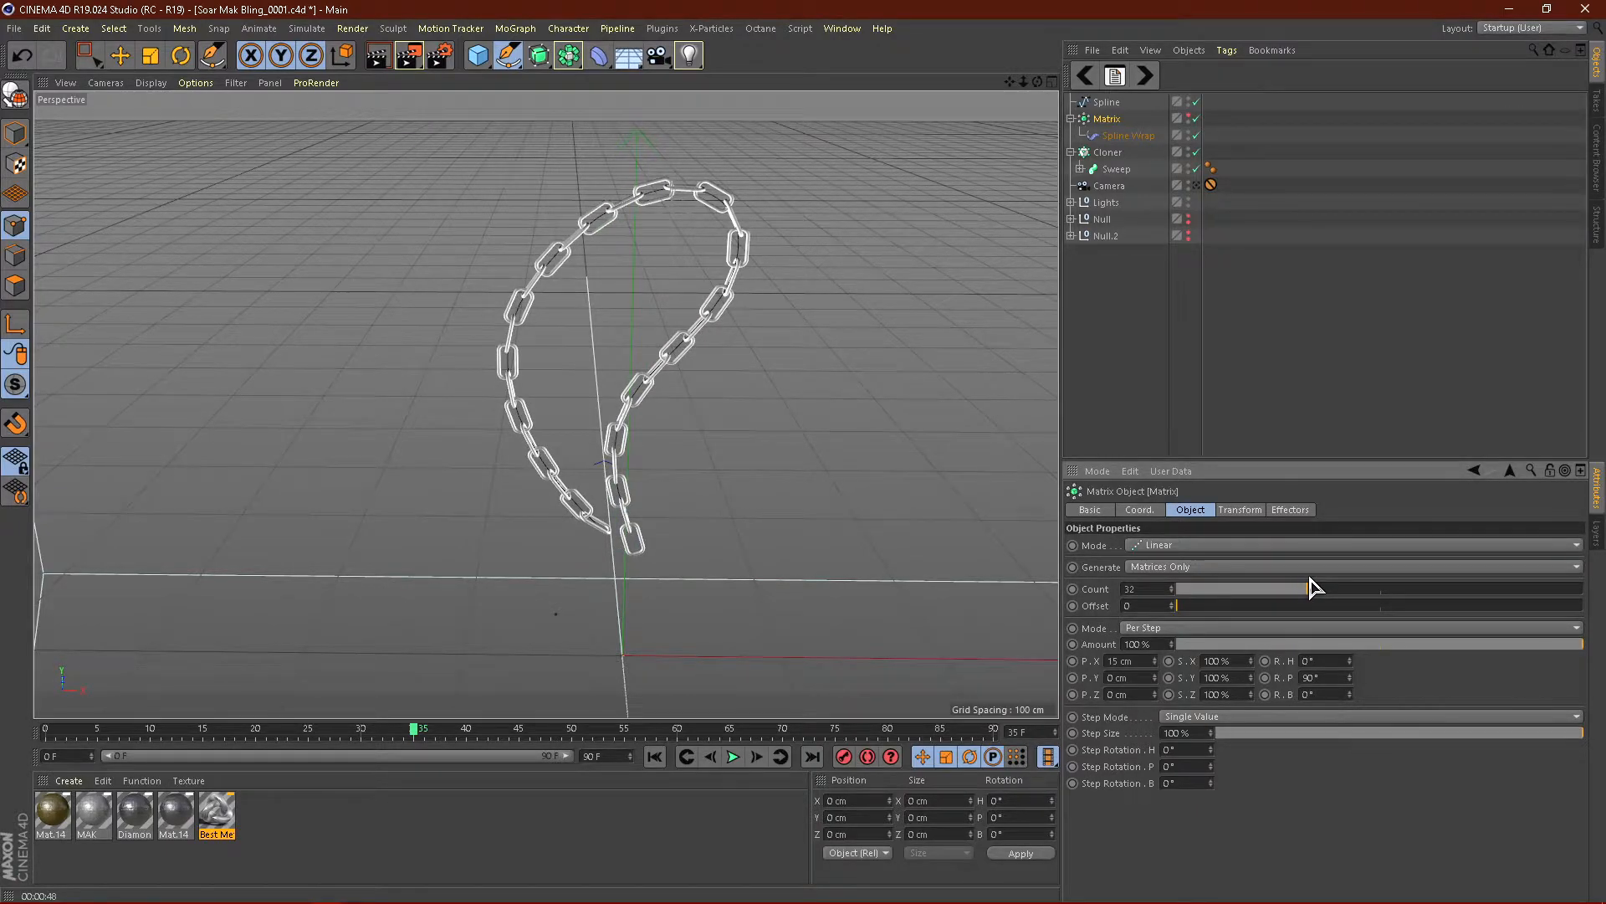
Step: Examine how the links interlock along the wrapped chain, close up and from several angles
scroll(1170, 593, up, 2)
scroll(1170, 593, up, 3)
scroll(546, 272, up, 5)
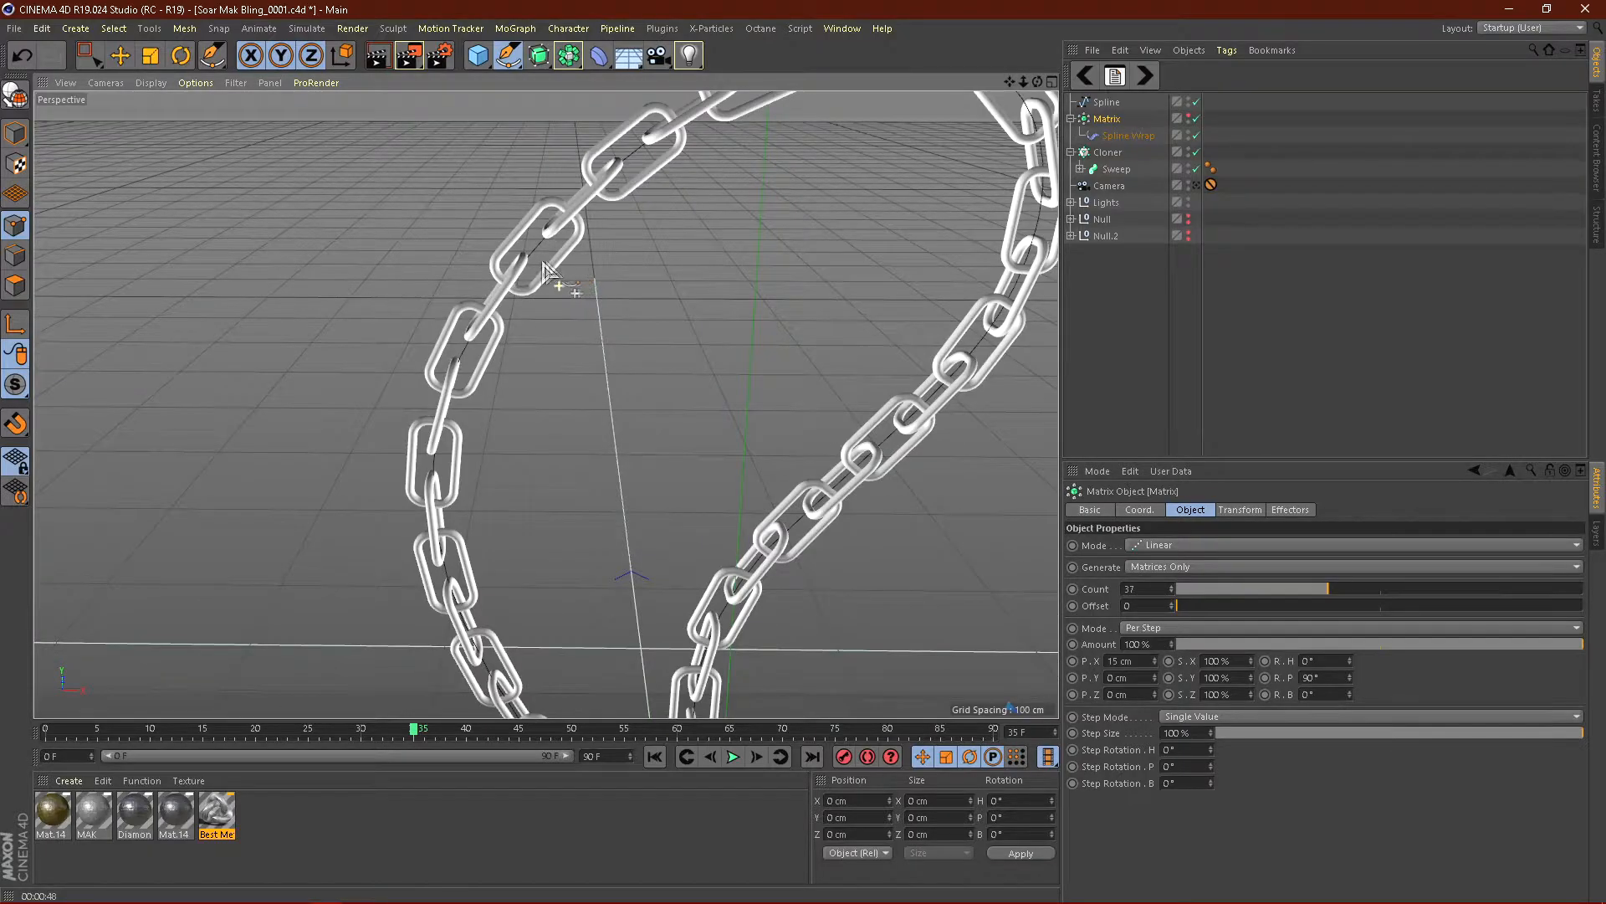
alt+drag(543, 263, 529, 233)
scroll(556, 251, down, 5)
scroll(677, 566, up, 4)
scroll(618, 493, down, 5)
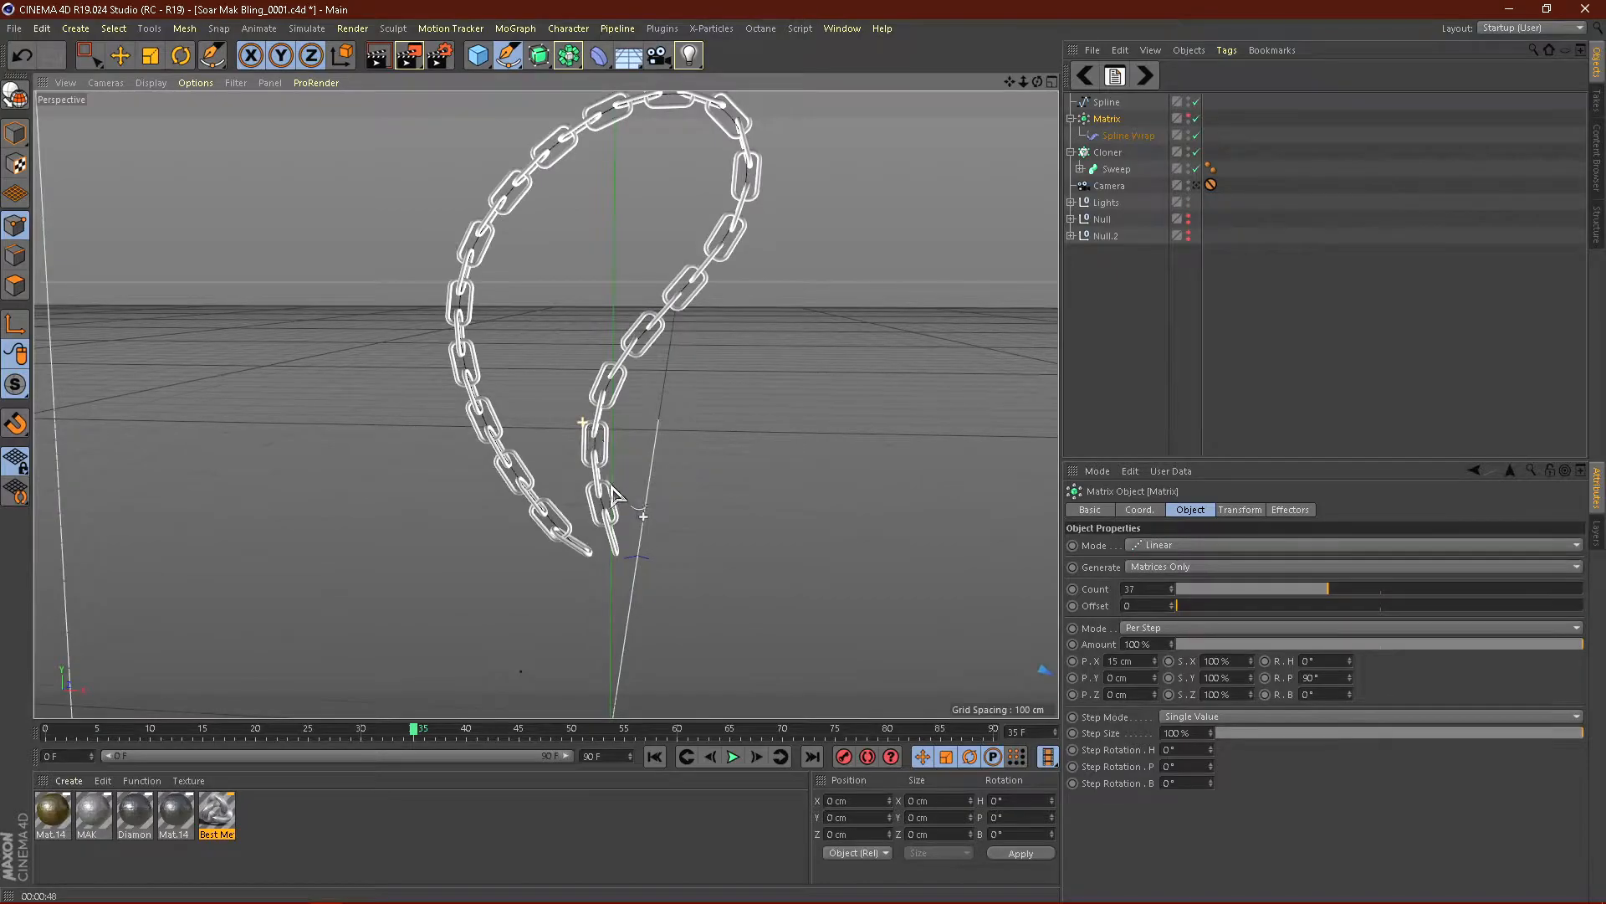
scroll(693, 502, down, 1)
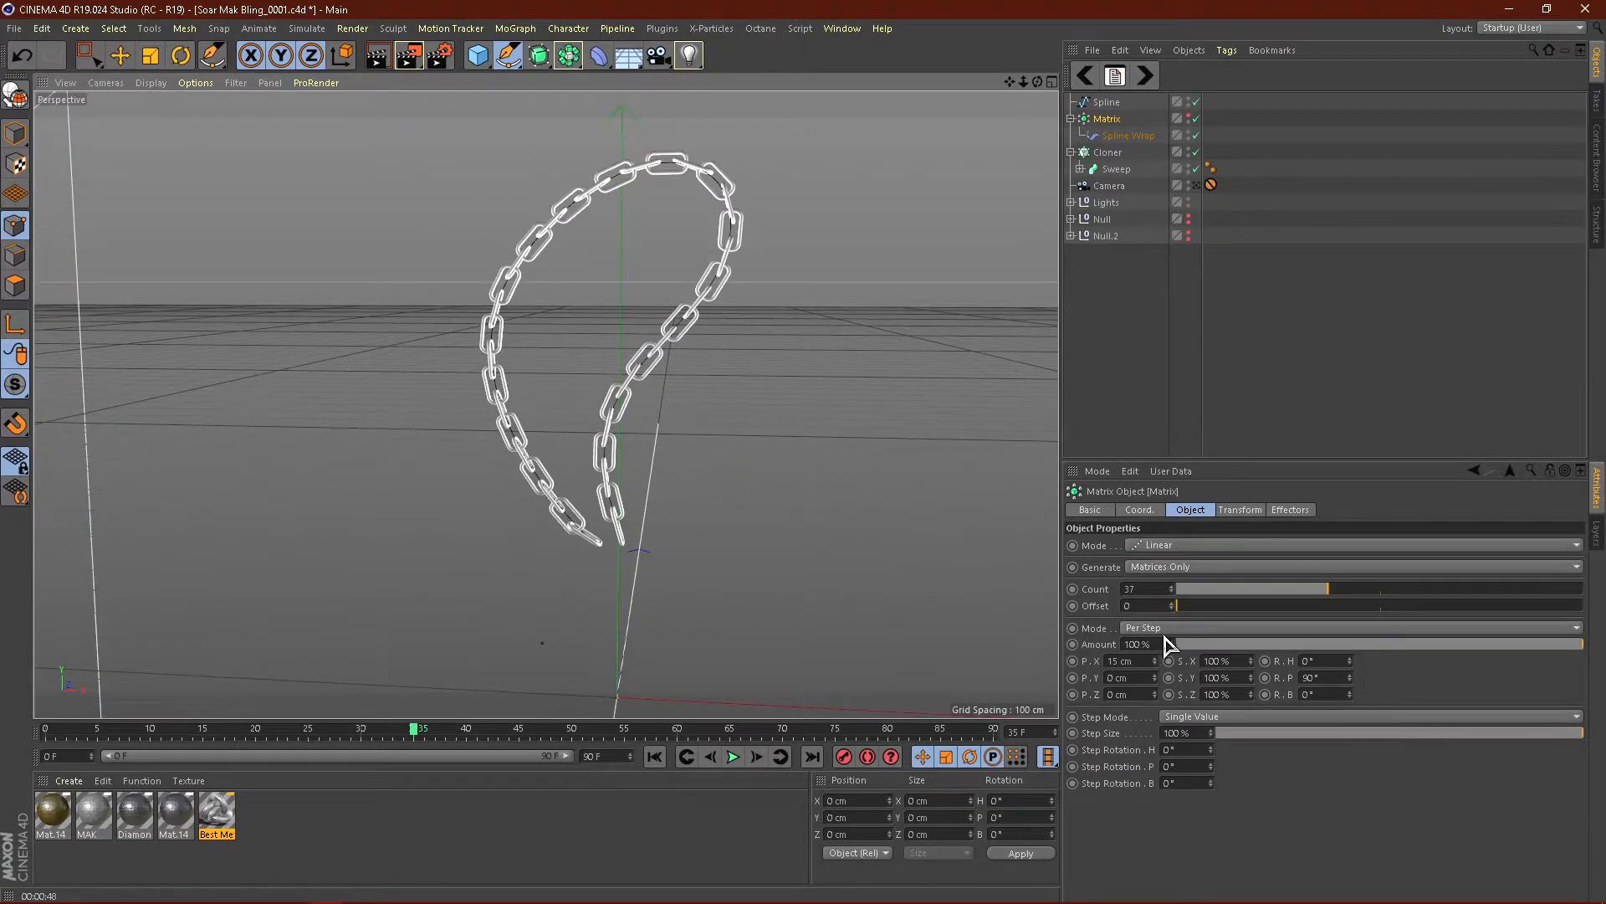
Step: Try increasing the Matrix's X position per step to 59 cm and undo the change
drag(1155, 662, 1171, 658)
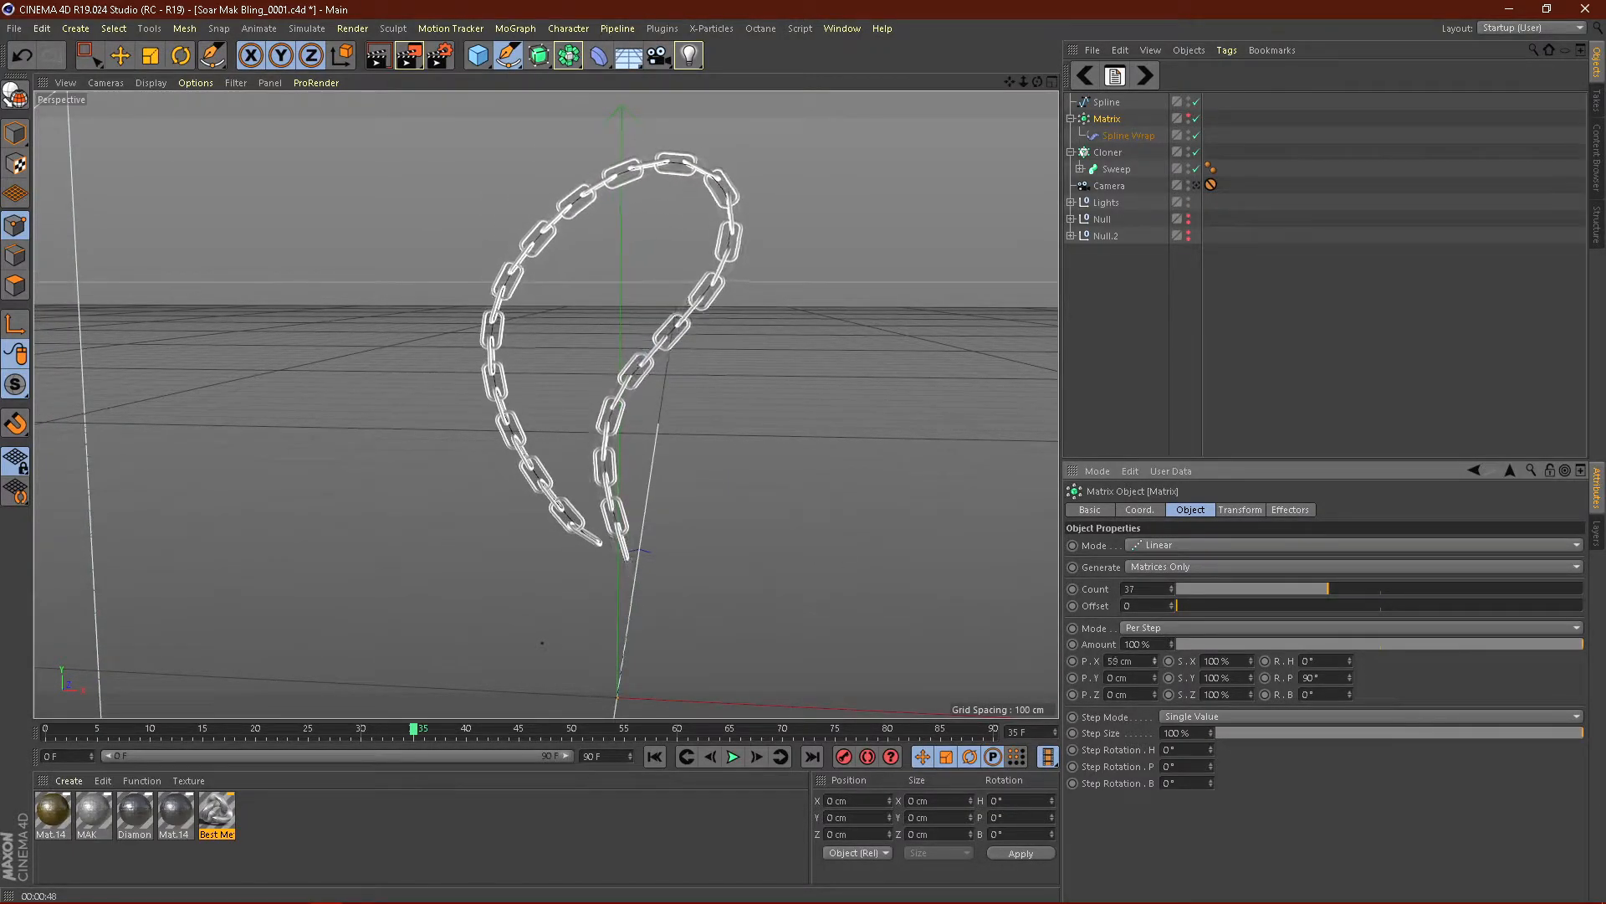
drag(1155, 661, 1155, 660)
alt+drag(612, 393, 669, 451)
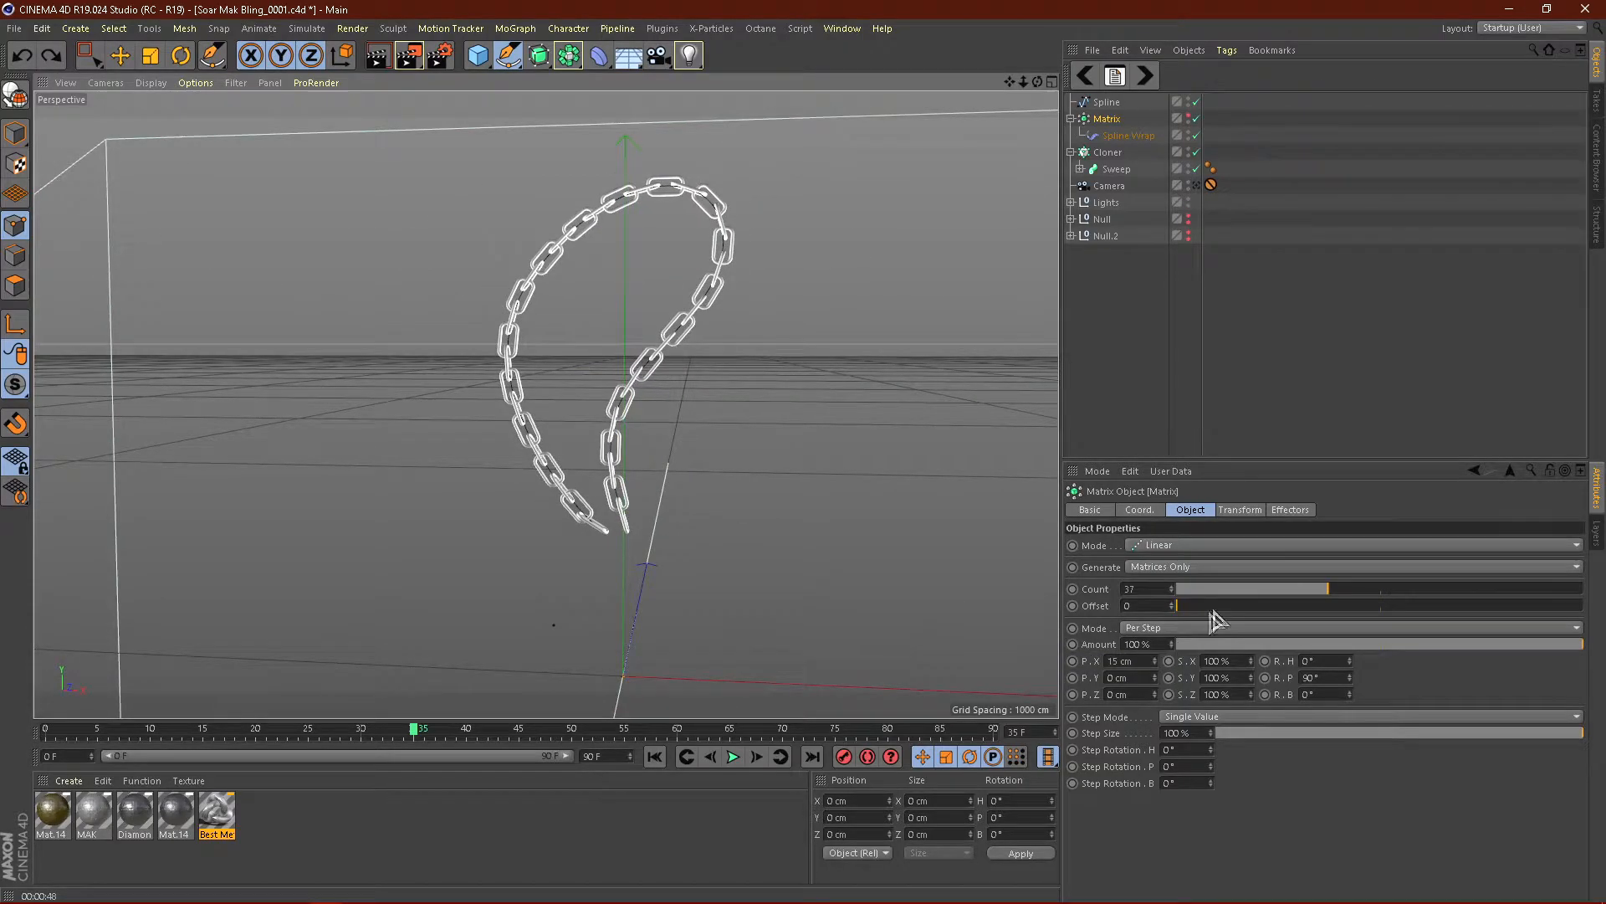
Step: Set the Matrix count to 34 and its X position per step to 12 cm
drag(1172, 592, 1173, 595)
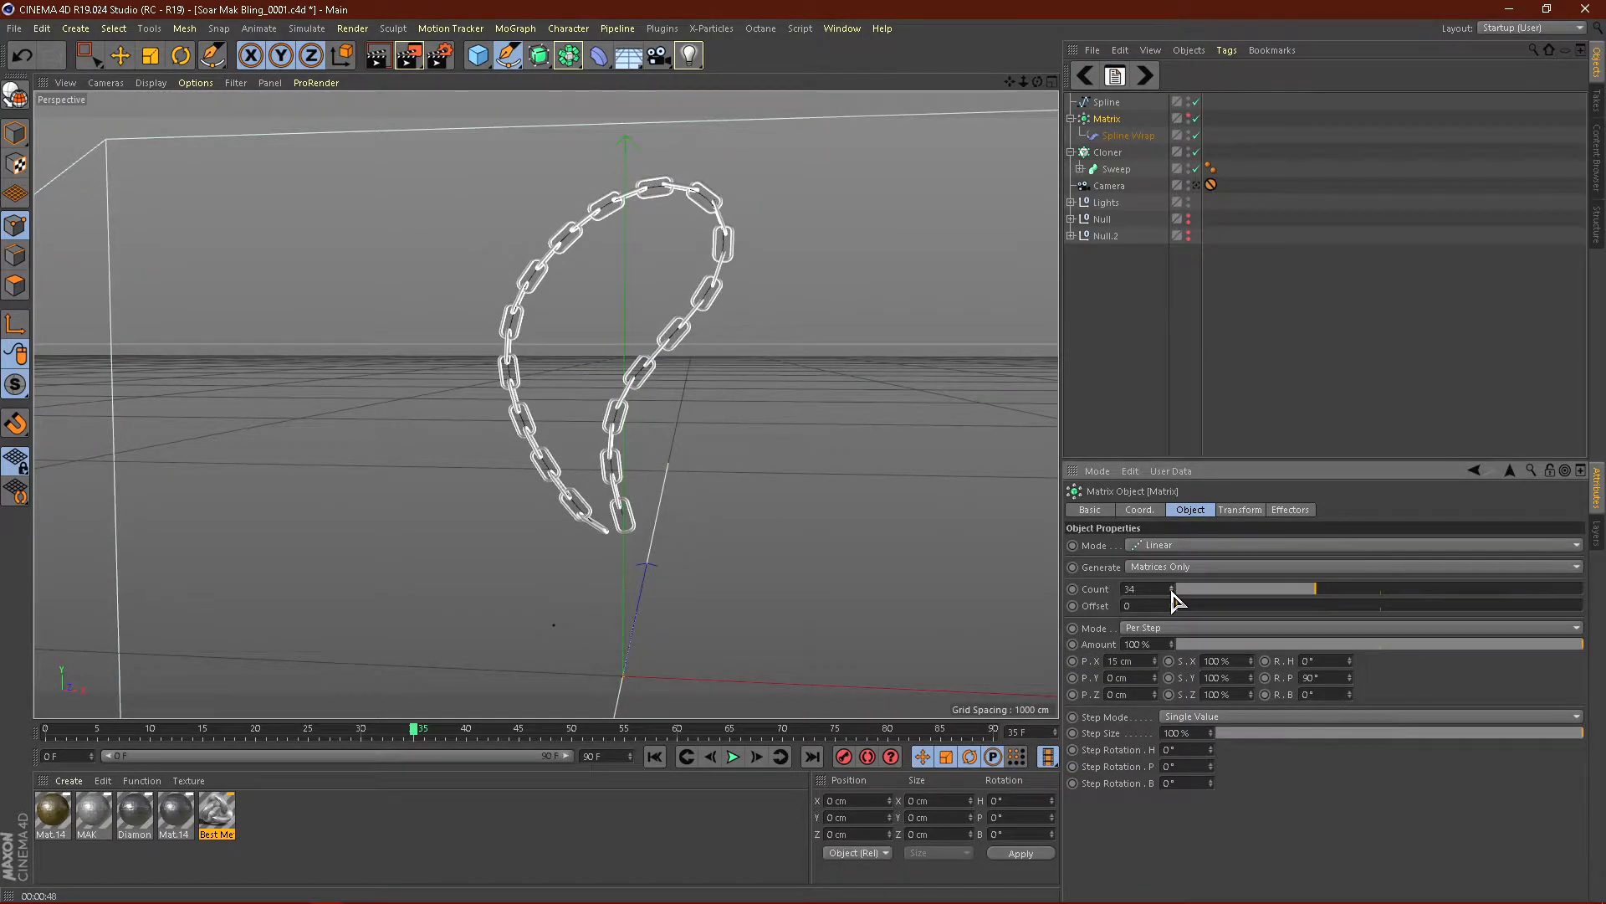
drag(1156, 663, 1155, 665)
mouse_move(667, 387)
alt+mouse_down()
mouse_move(656, 430)
mouse_move(728, 430)
mouse_move(568, 361)
mouse_move(506, 369)
mouse_move(556, 405)
mouse_move(642, 403)
alt+mouse_up()
click(1071, 119)
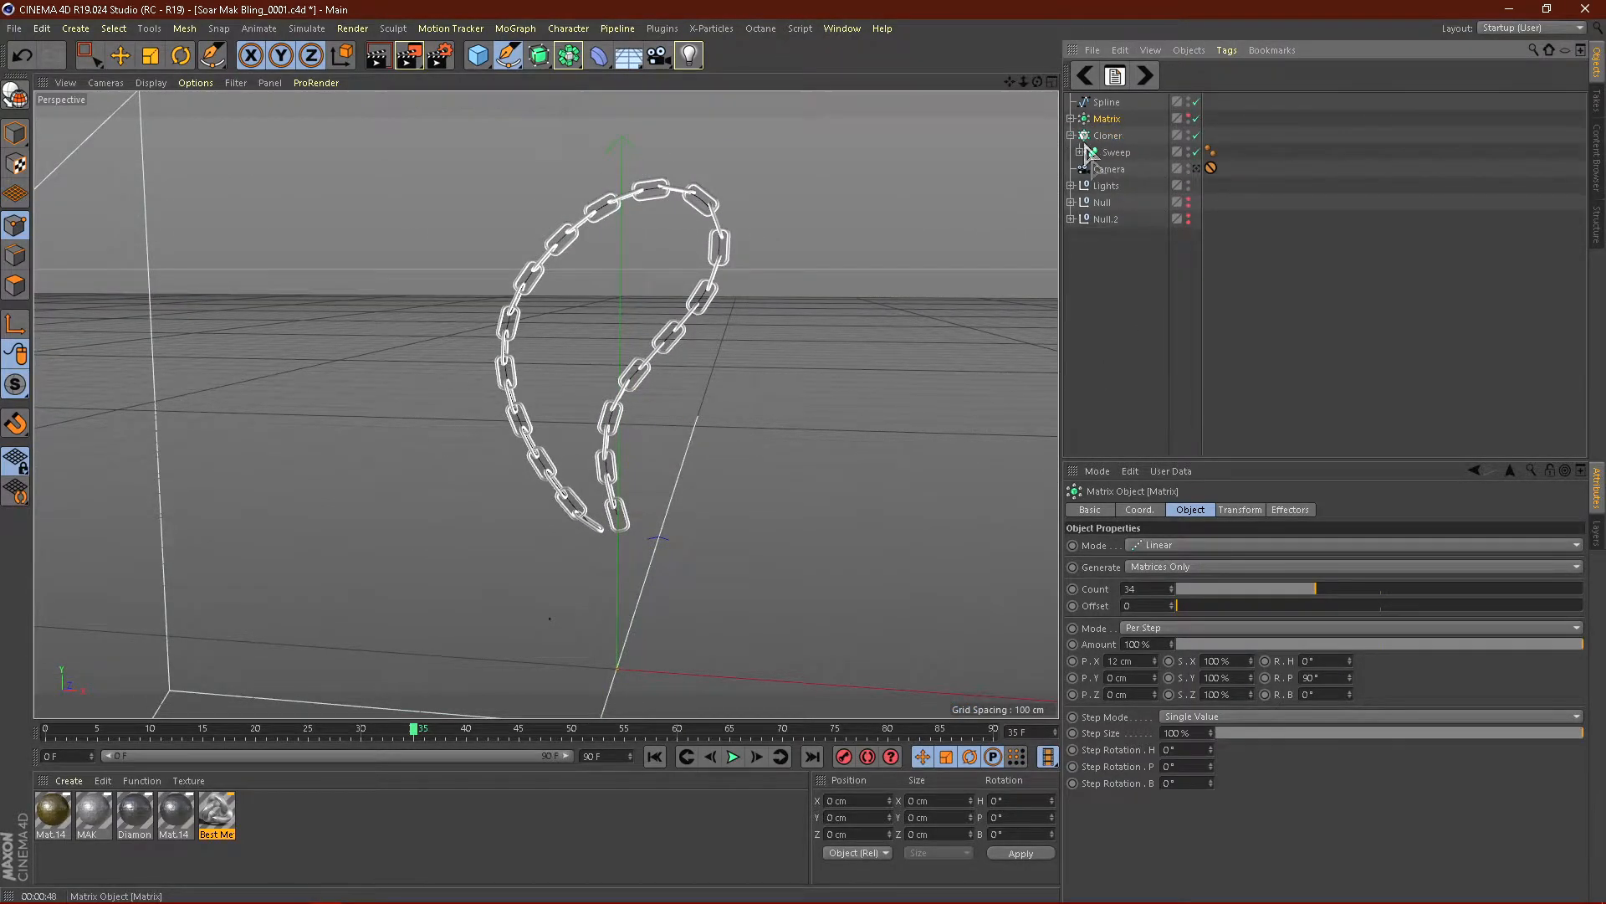
click(1152, 279)
Step: Add a cube and set its X, Y and Z sizes to 20 cm
drag(471, 64, 609, 76)
alt+right_drag(644, 153, 635, 172)
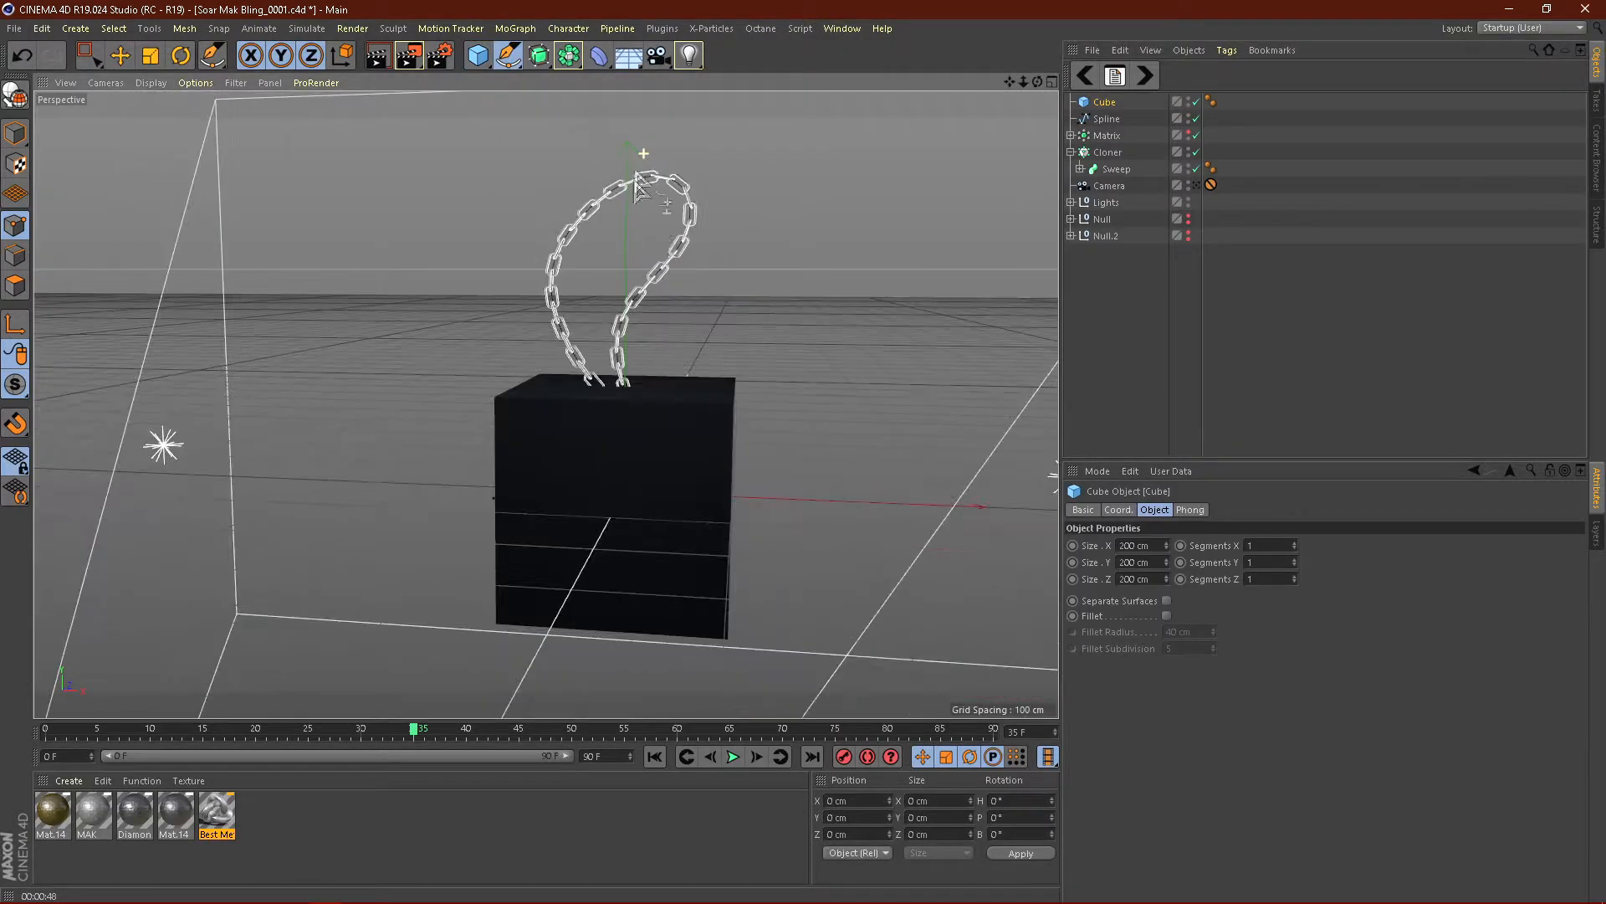
drag(1151, 546, 923, 544)
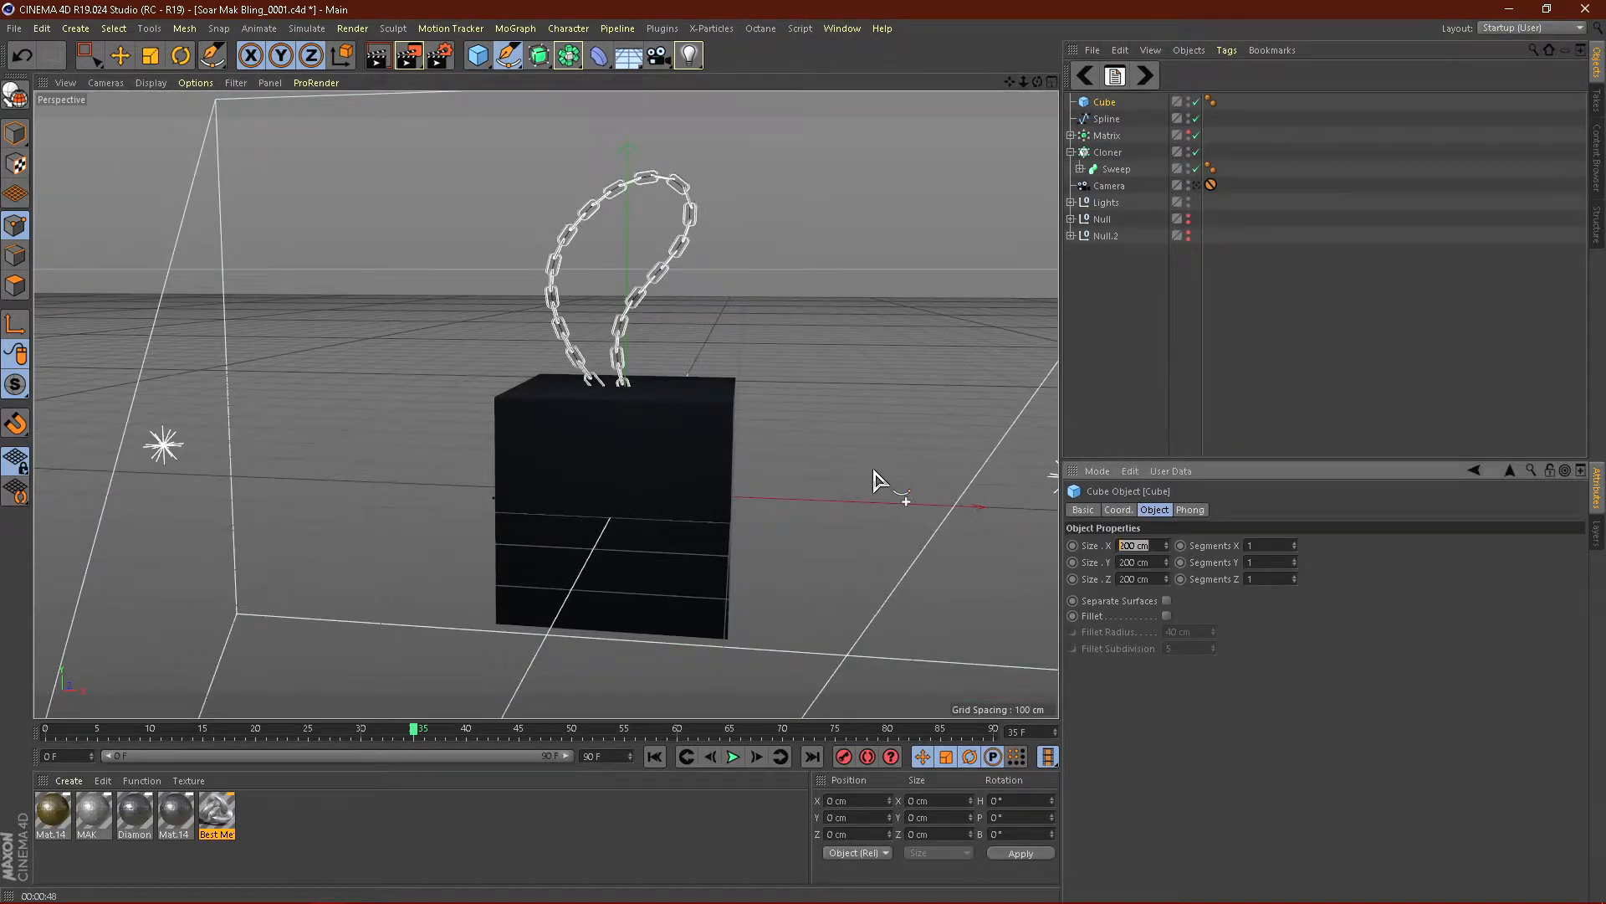
text(20)
key(Tab)
text(2)
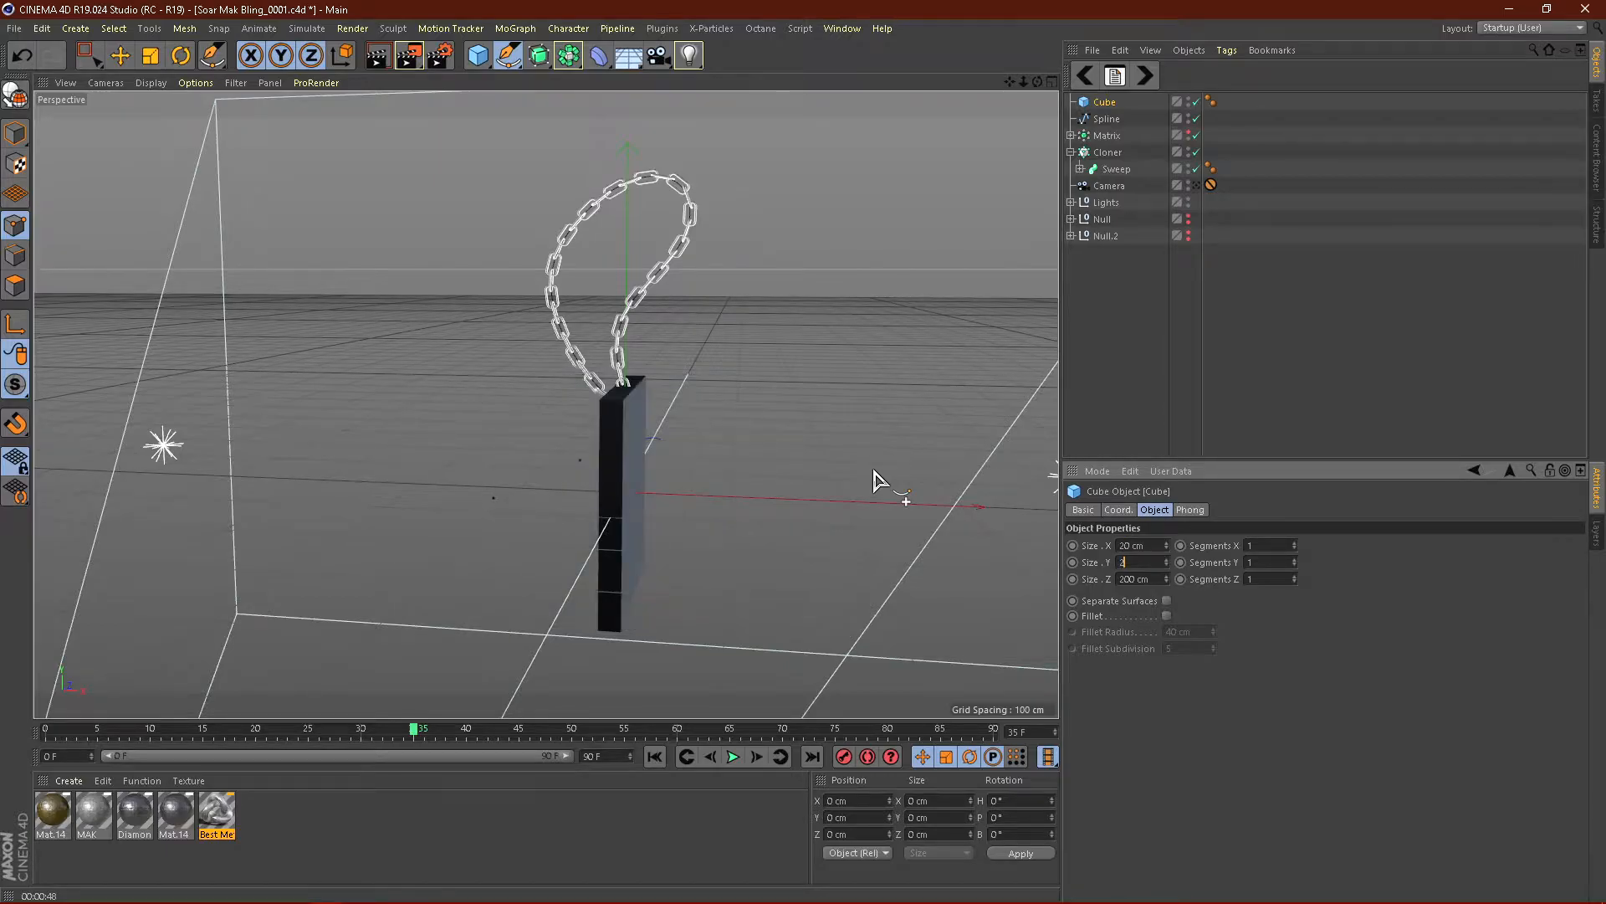
text(20)
key(Return)
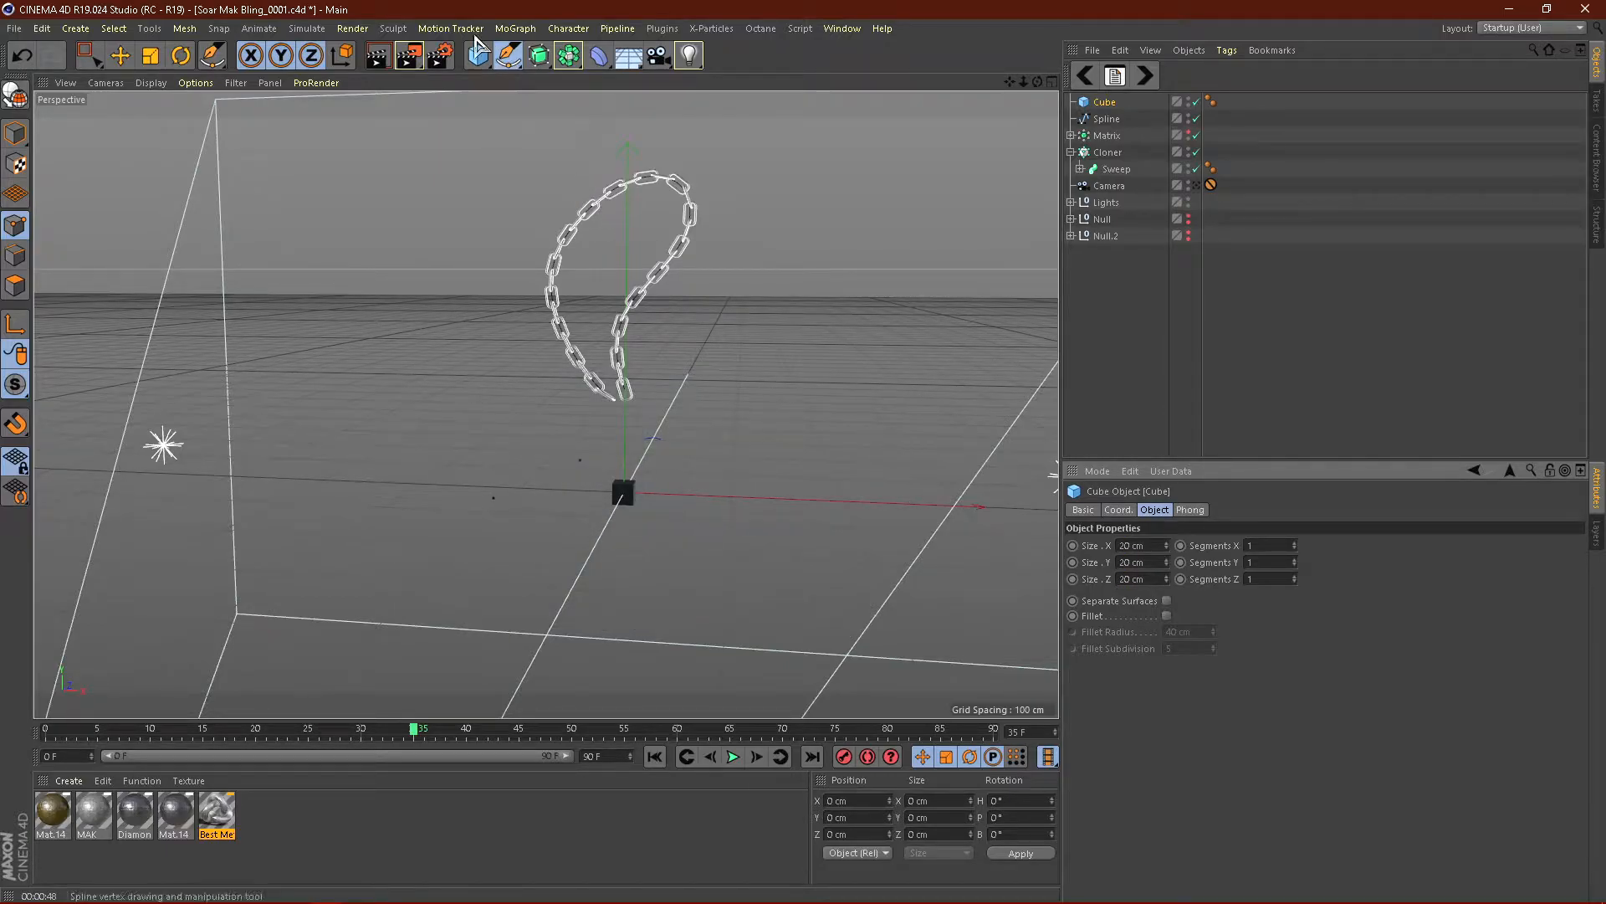
Step: Move the cube up until it sits just below the lower end of the chain
click(127, 62)
drag(622, 357, 622, 298)
scroll(619, 377, up, 5)
drag(620, 385, 620, 375)
Step: Add a torus and scale it down to a 20 cm ring radius and 5 cm pipe radius
click(478, 57)
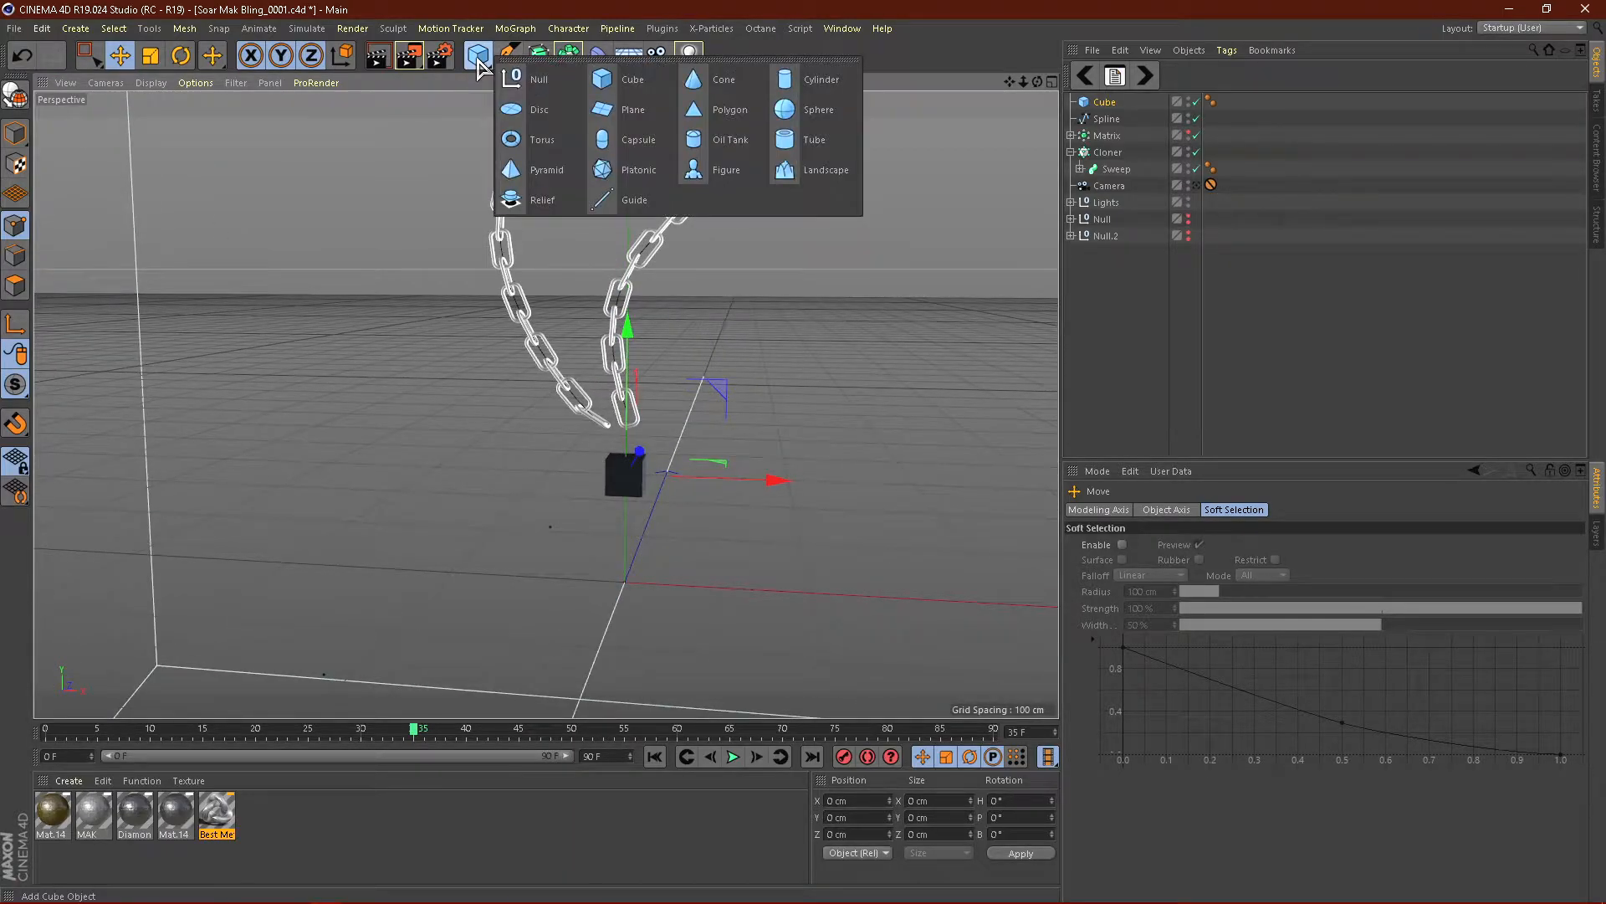
click(542, 140)
scroll(729, 351, down, 3)
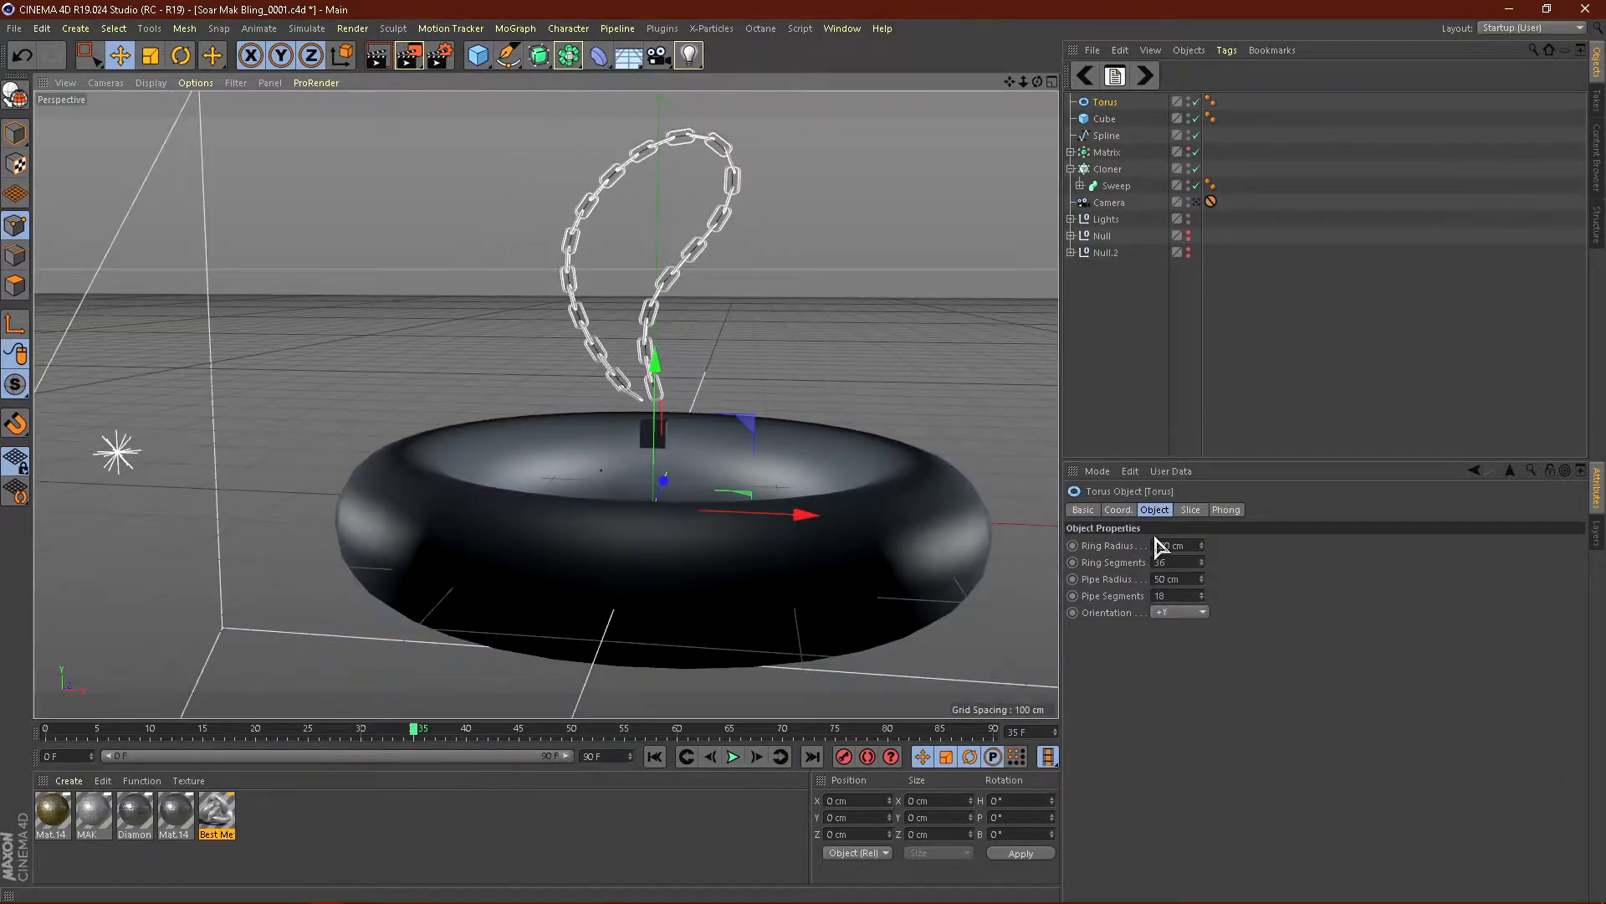
click(157, 57)
drag(896, 333, 467, 594)
Step: Raise the torus to the top of the cube and rotate it so that the ring stands upright
key(e)
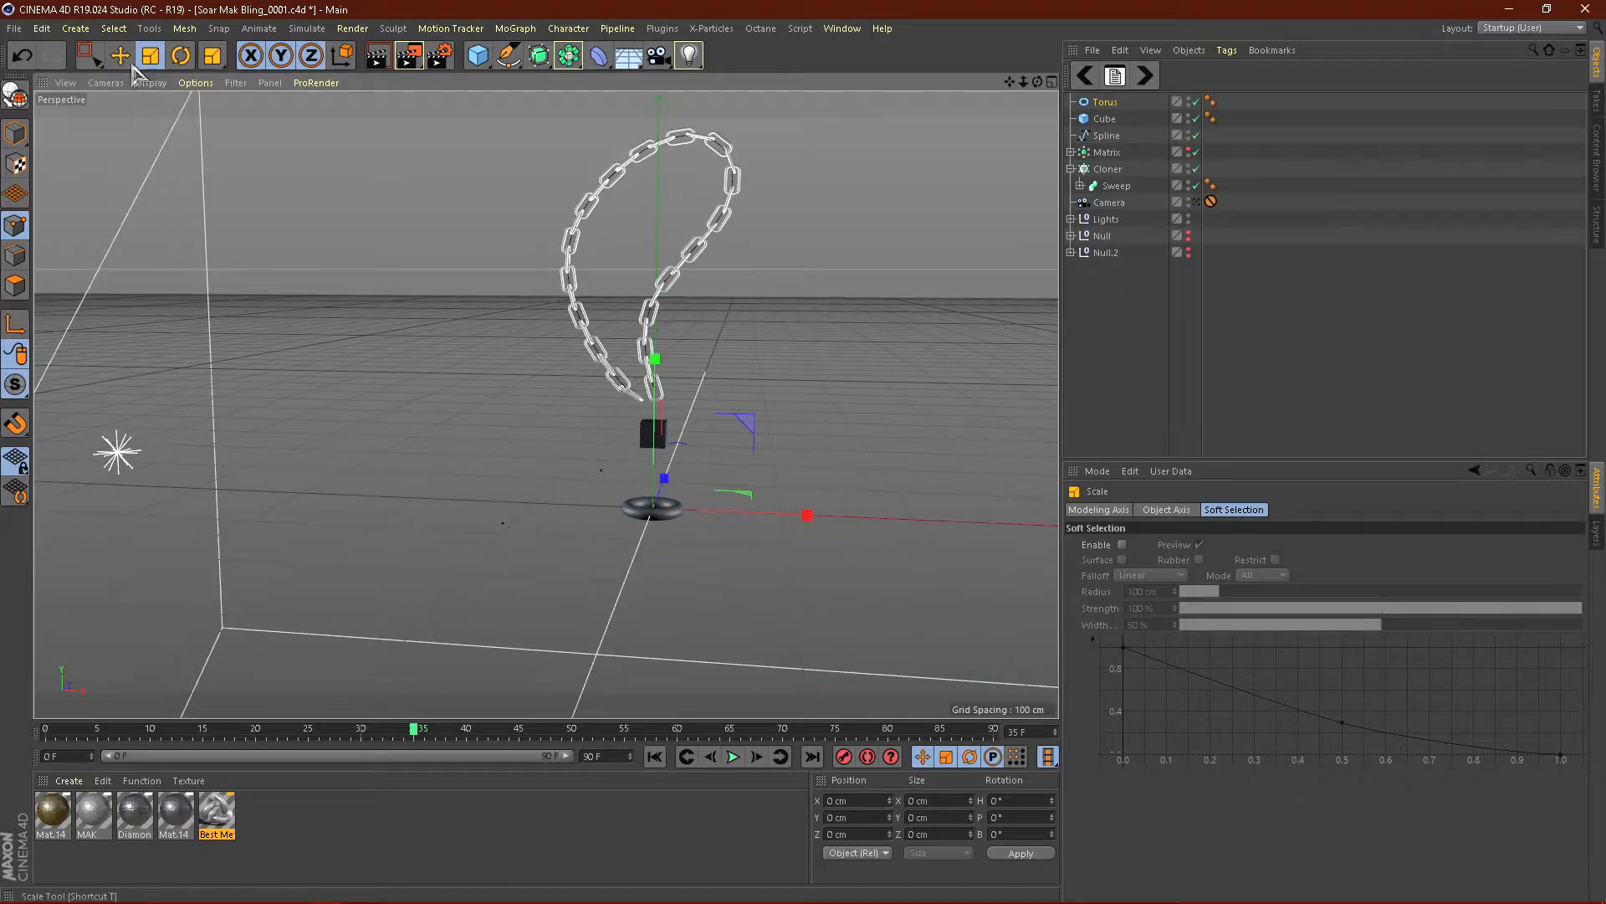
drag(652, 385, 644, 279)
scroll(645, 280, up, 5)
click(180, 55)
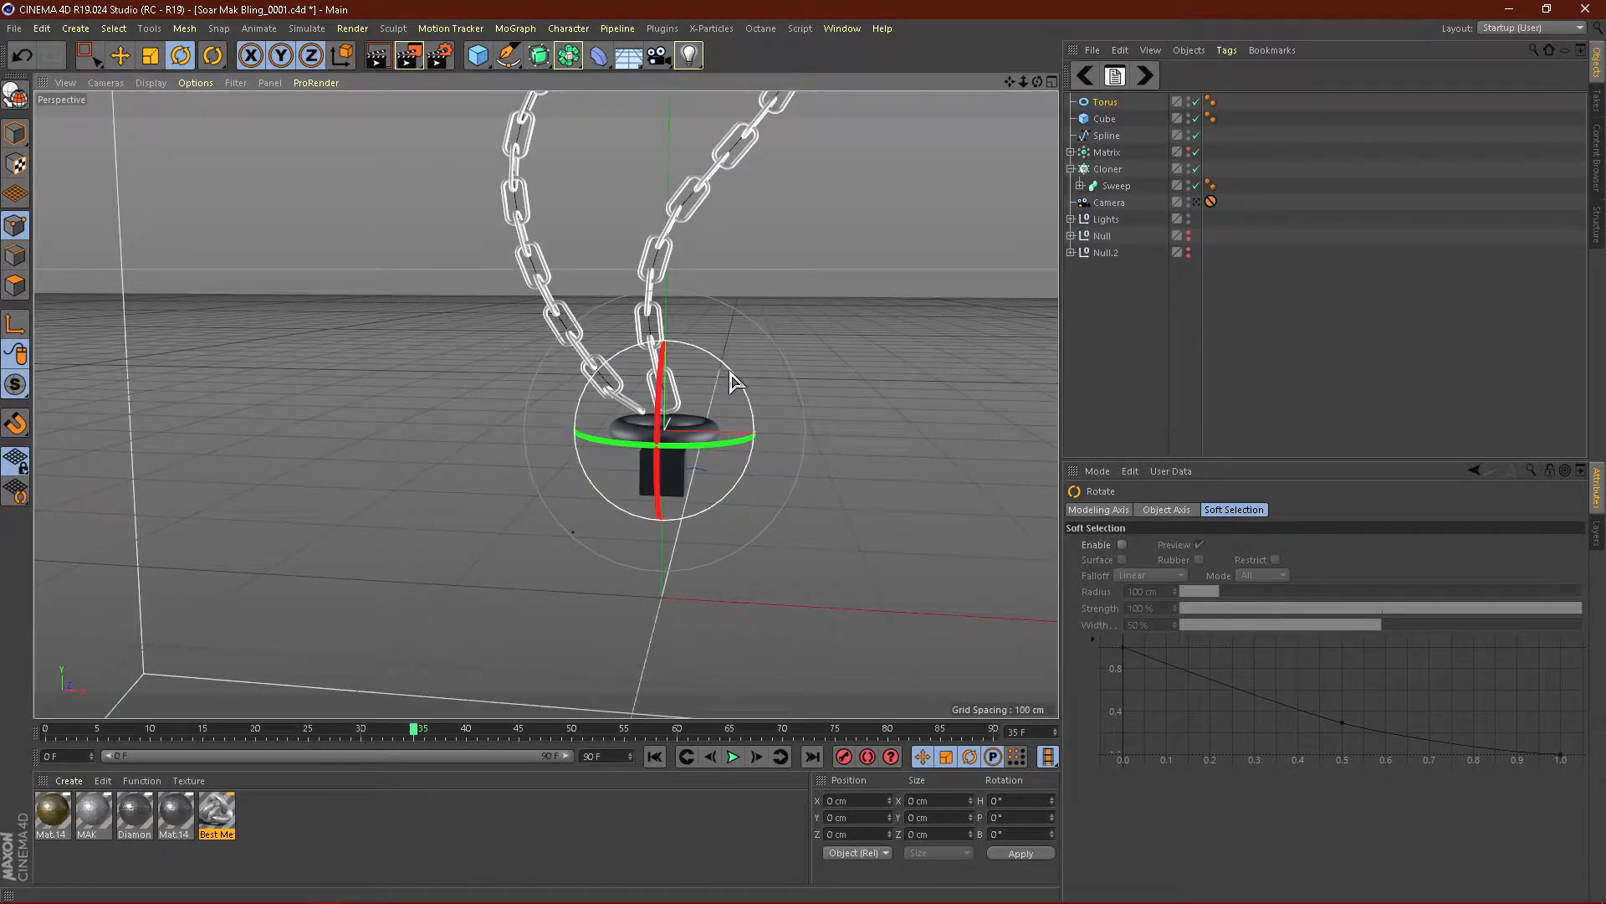
drag(730, 382, 726, 497)
scroll(675, 463, up, 5)
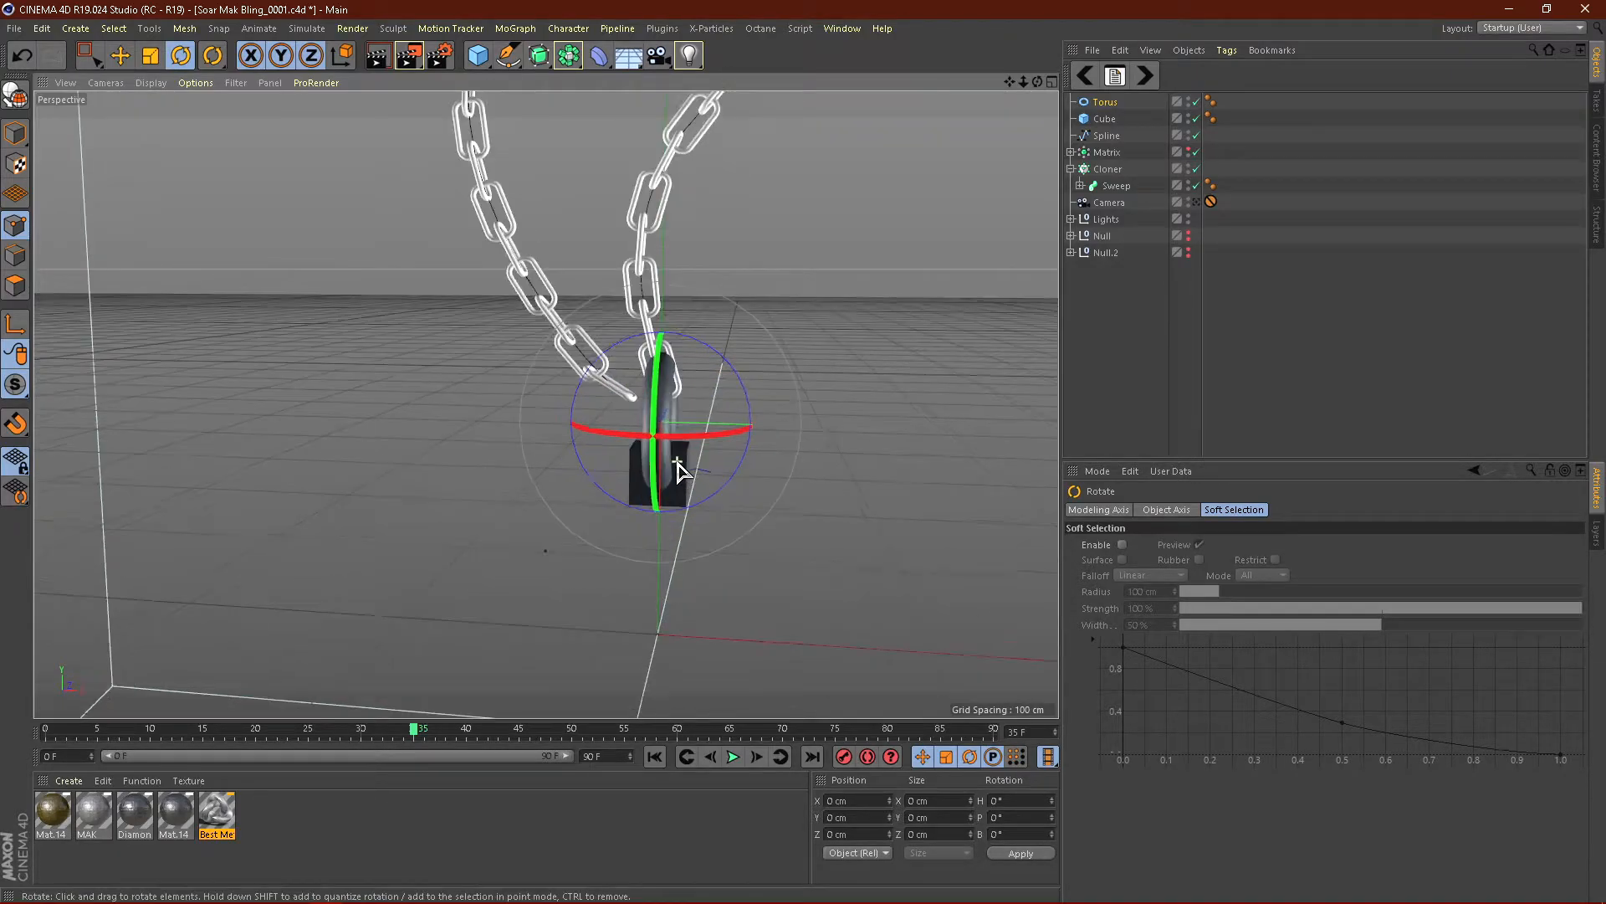
Step: Try shrinking the torus's ring radius to 7 cm and undo the change
click(121, 56)
alt+drag(747, 557, 854, 328)
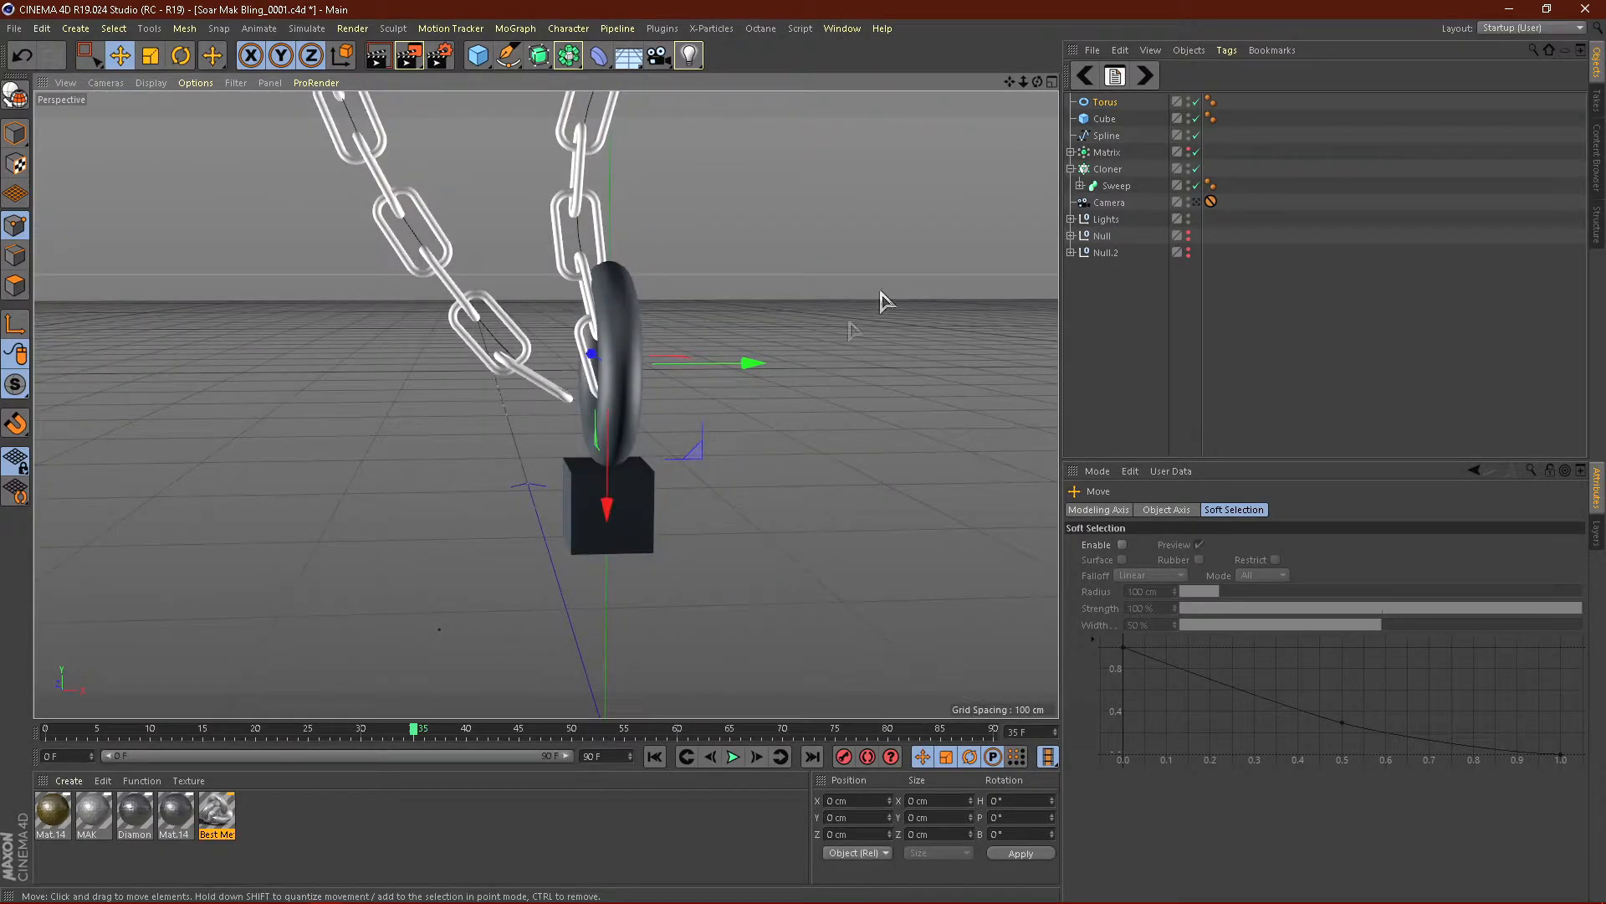
click(1096, 103)
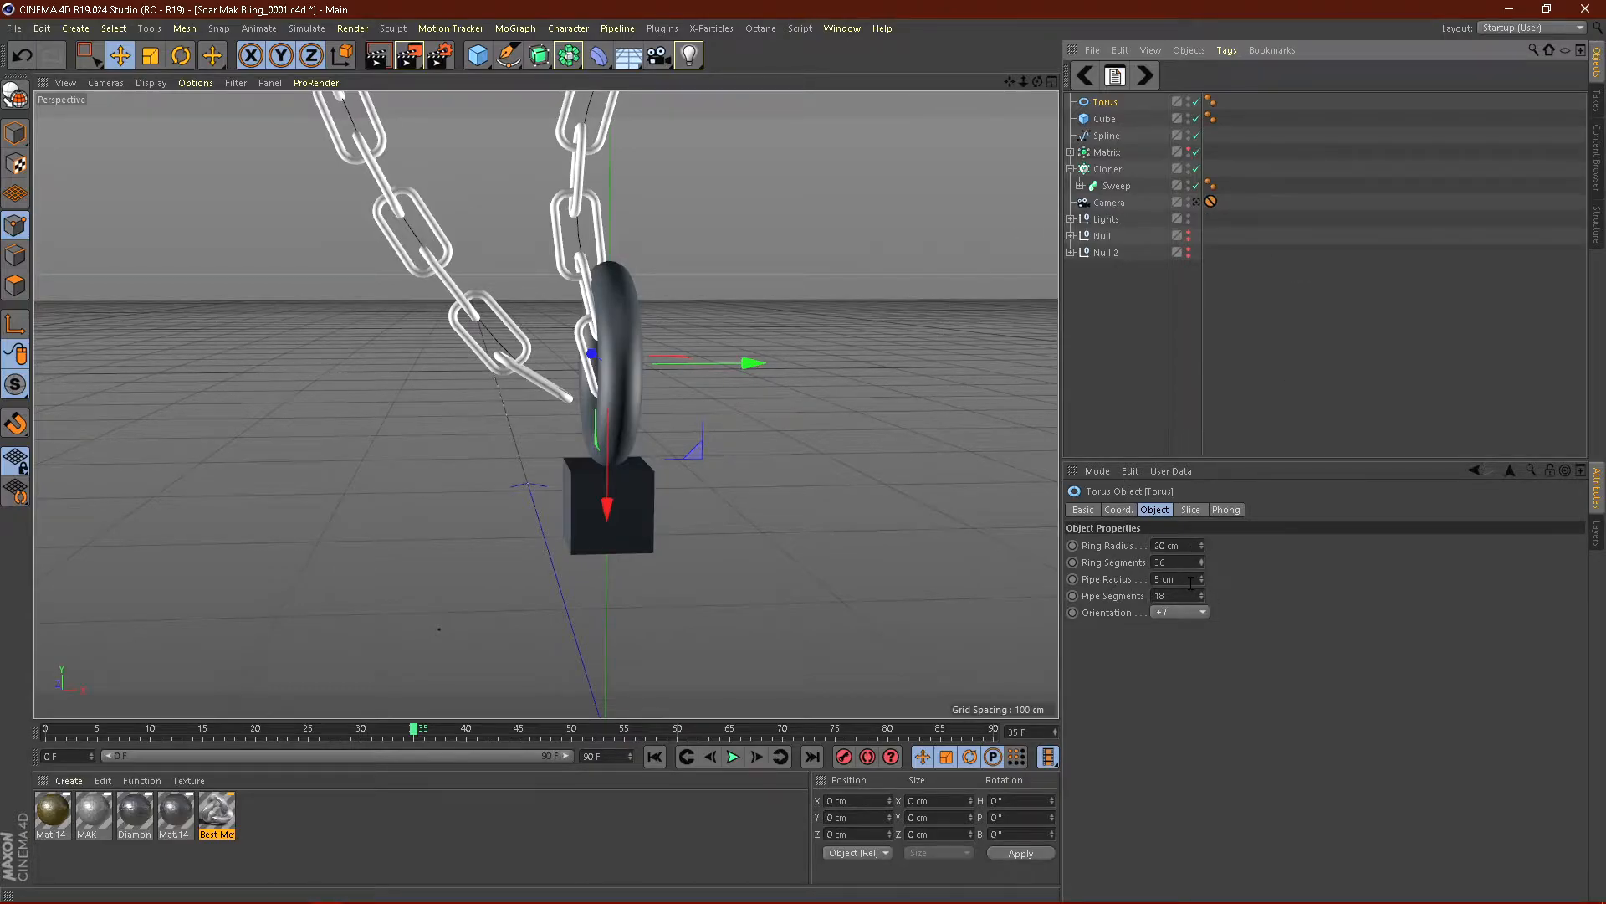
drag(1203, 547, 1202, 558)
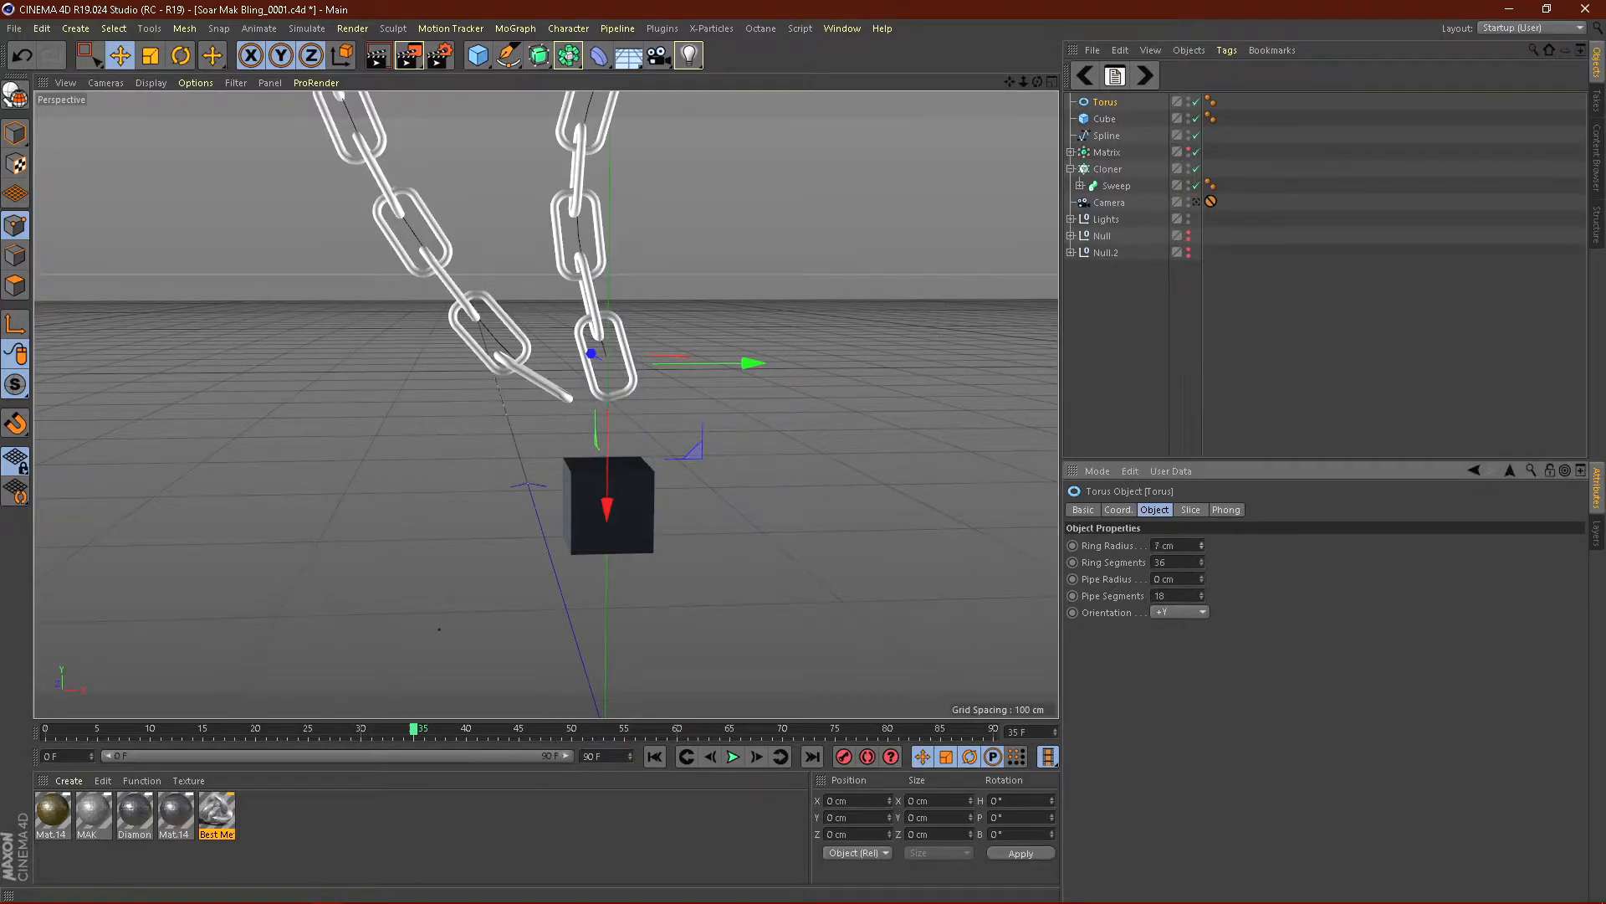
key(ctrl+z)
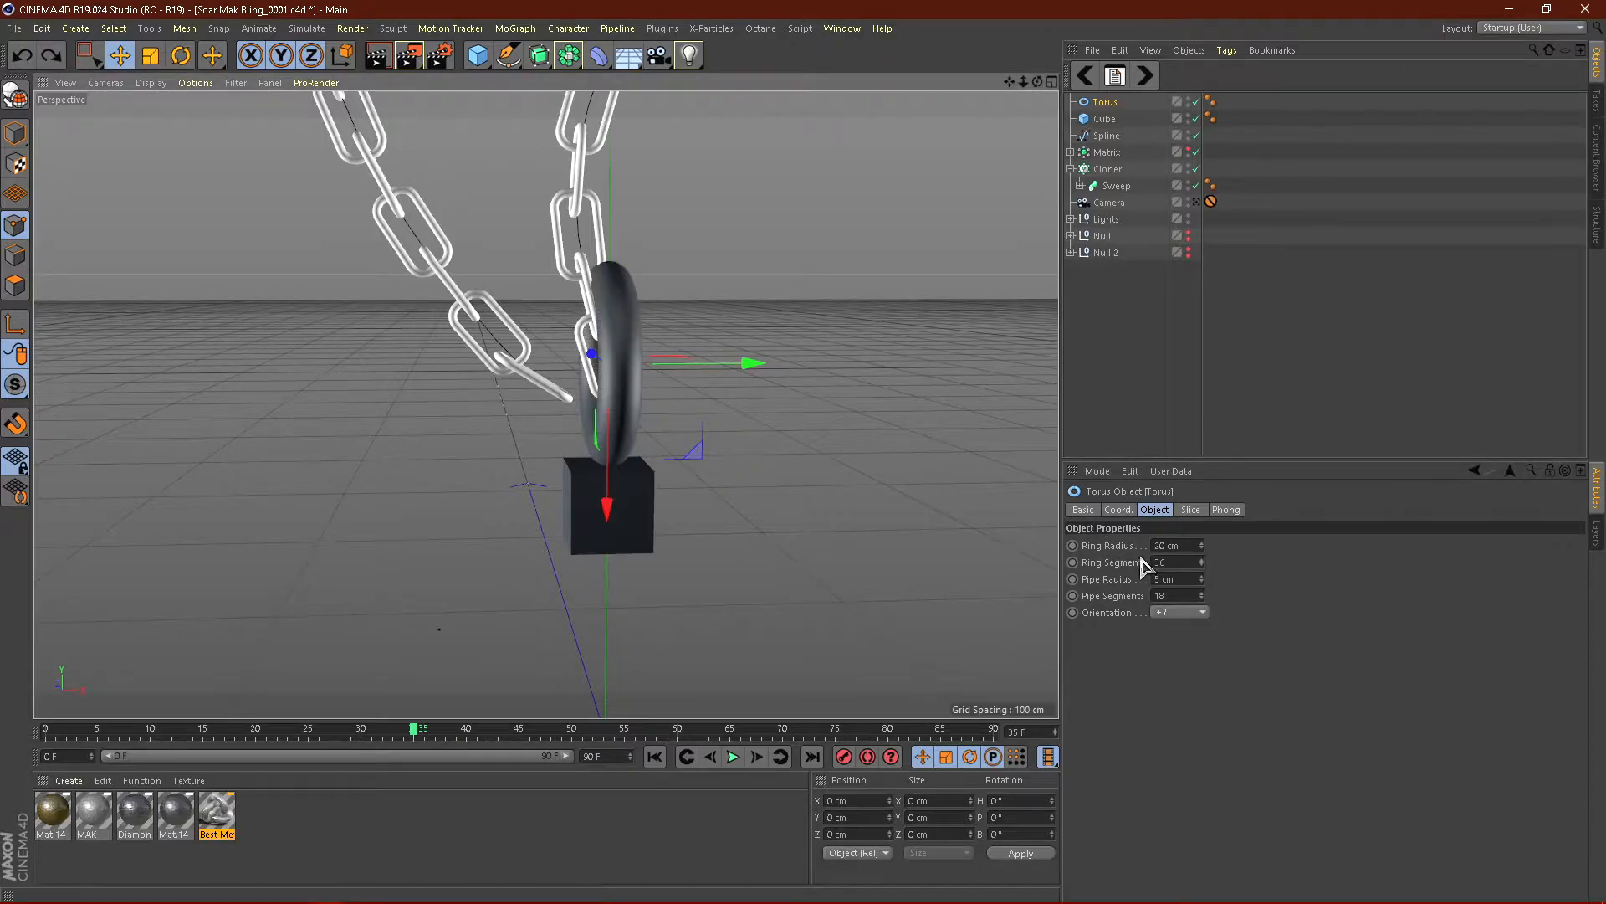
Step: Set the torus's ring radius to 13 cm
click(1202, 547)
click(1202, 548)
click(1203, 548)
click(1202, 548)
click(1202, 548)
click(1202, 548)
click(1202, 548)
alt+drag(604, 471, 778, 485)
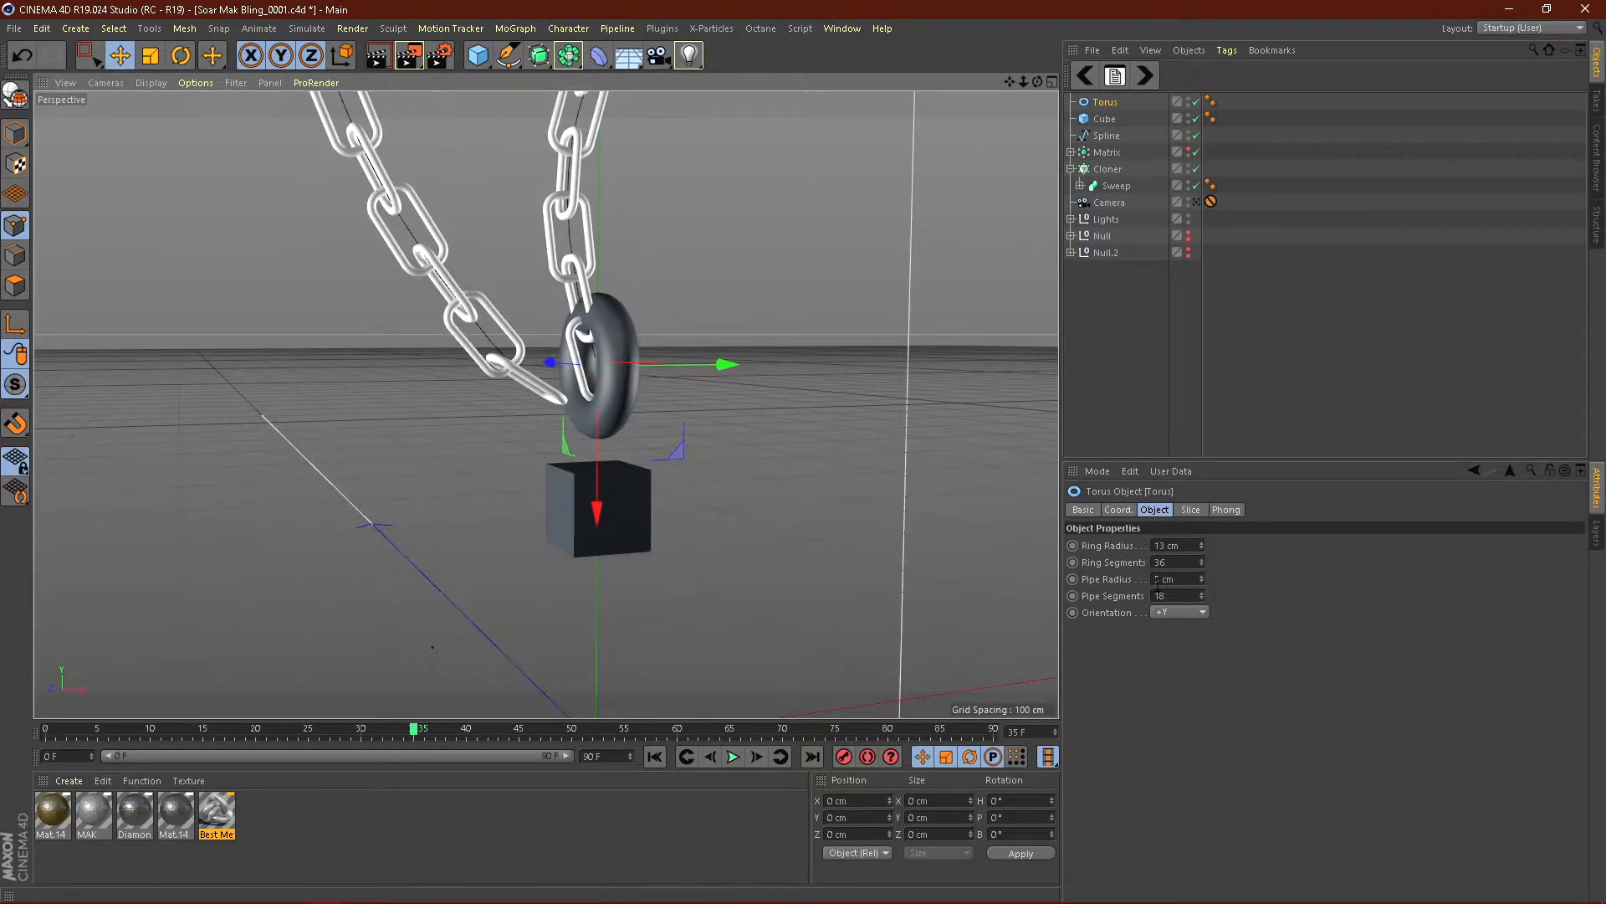
Step: Set the torus's pipe radius to 4 cm and lower the ring onto the top of the cube
click(1202, 582)
click(1203, 582)
click(1202, 575)
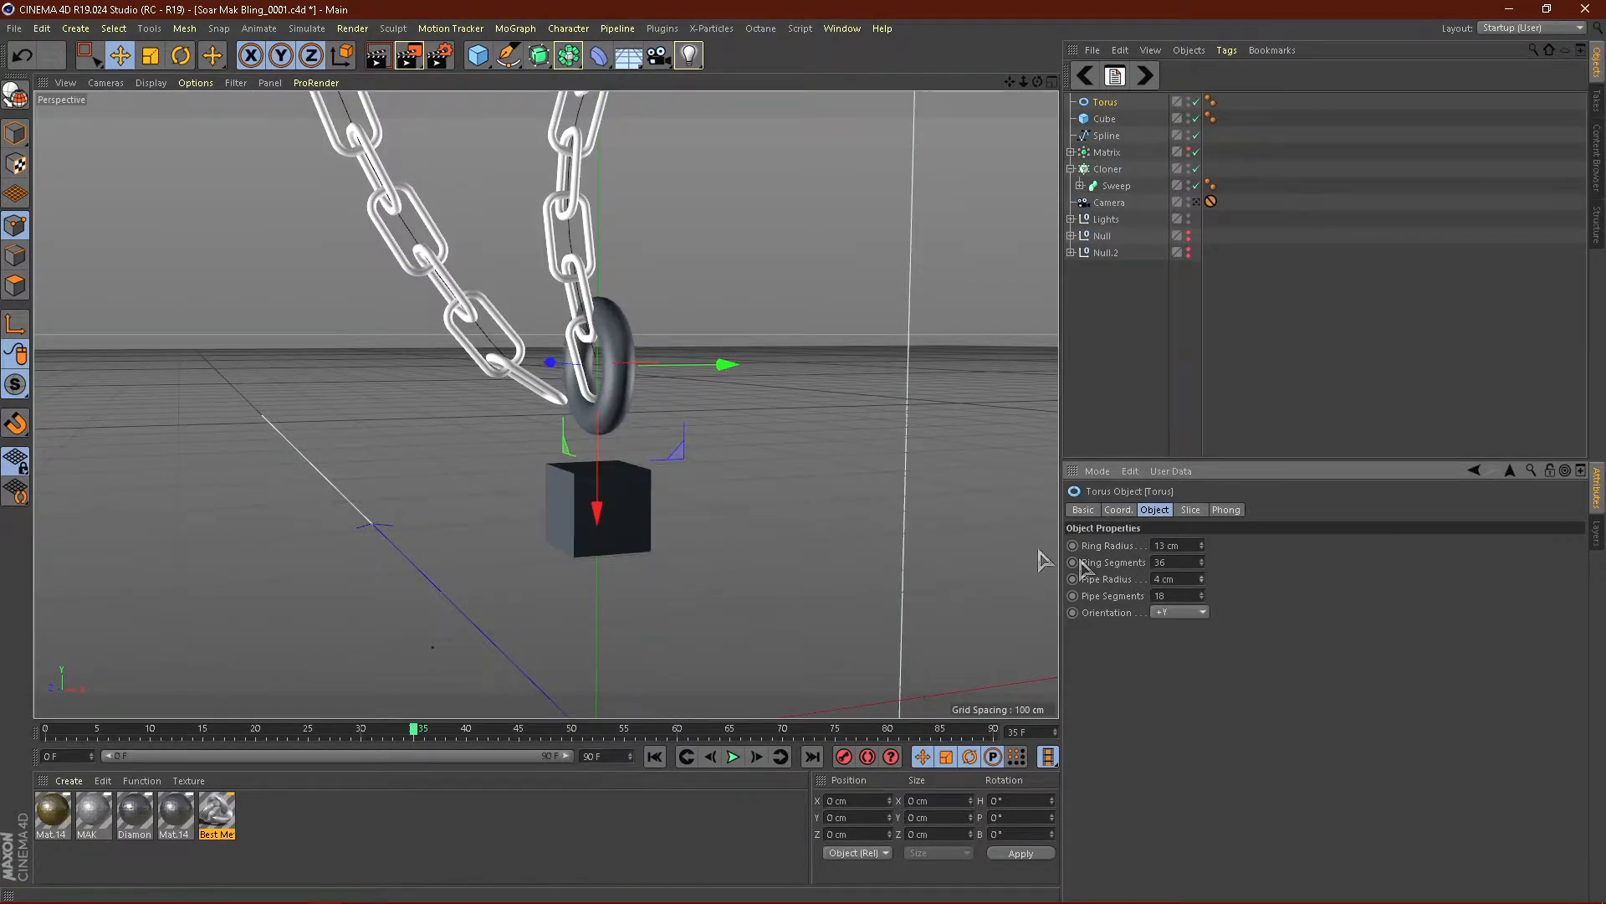
alt+drag(1051, 556, 728, 505)
alt+drag(615, 525, 707, 395)
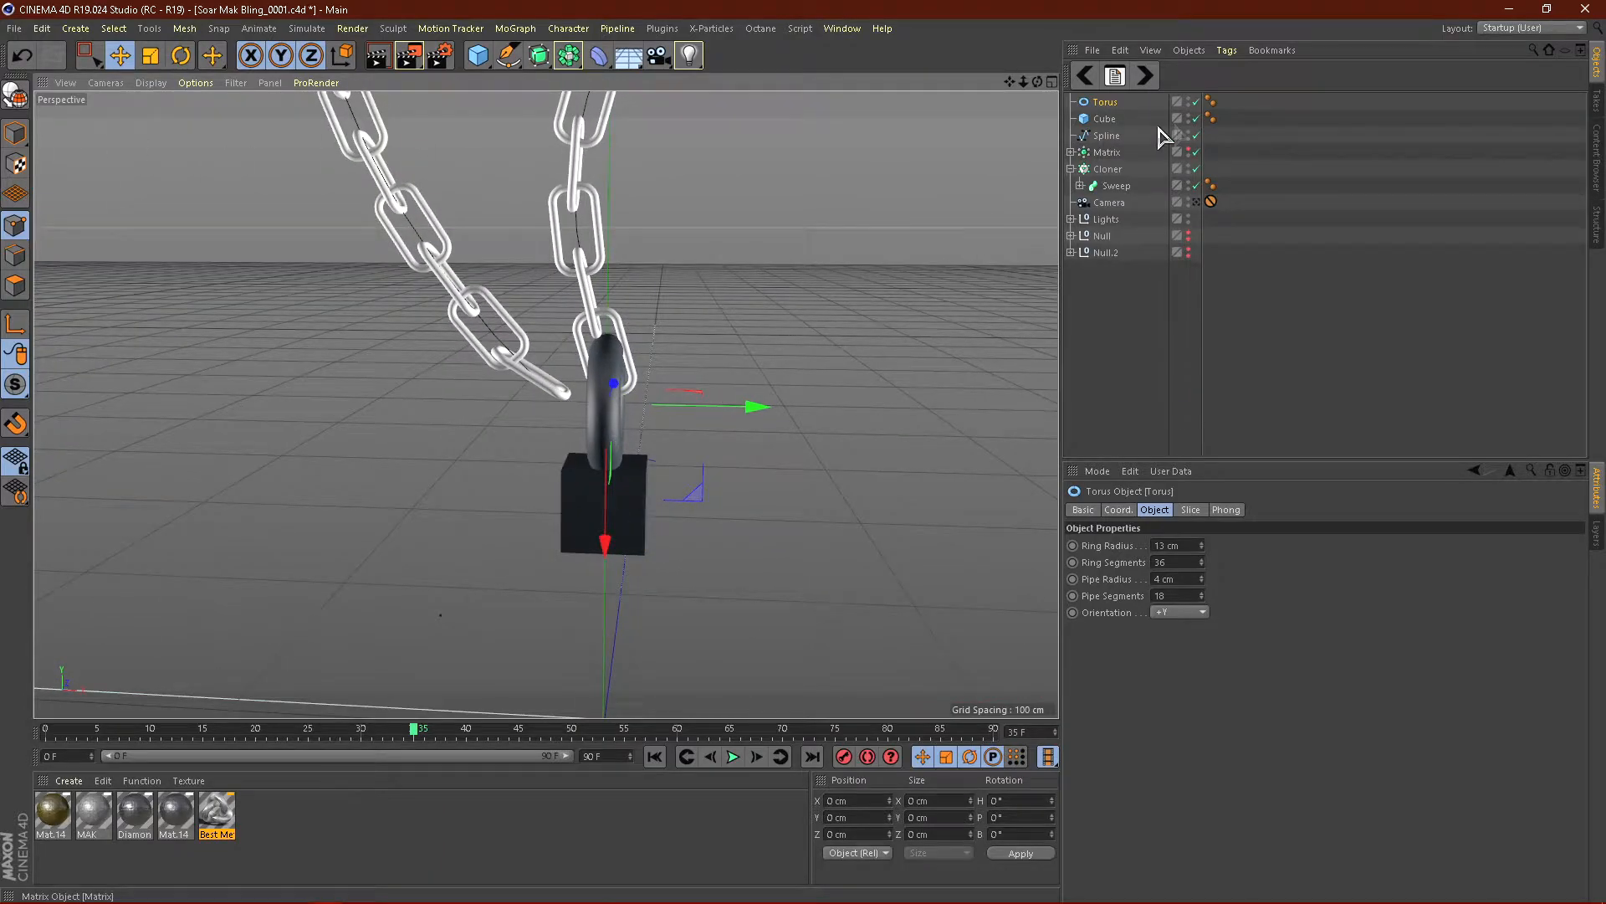
Step: Select the drawn spline in the full-size Front view and disable the Matrix to hide the chain
click(1106, 136)
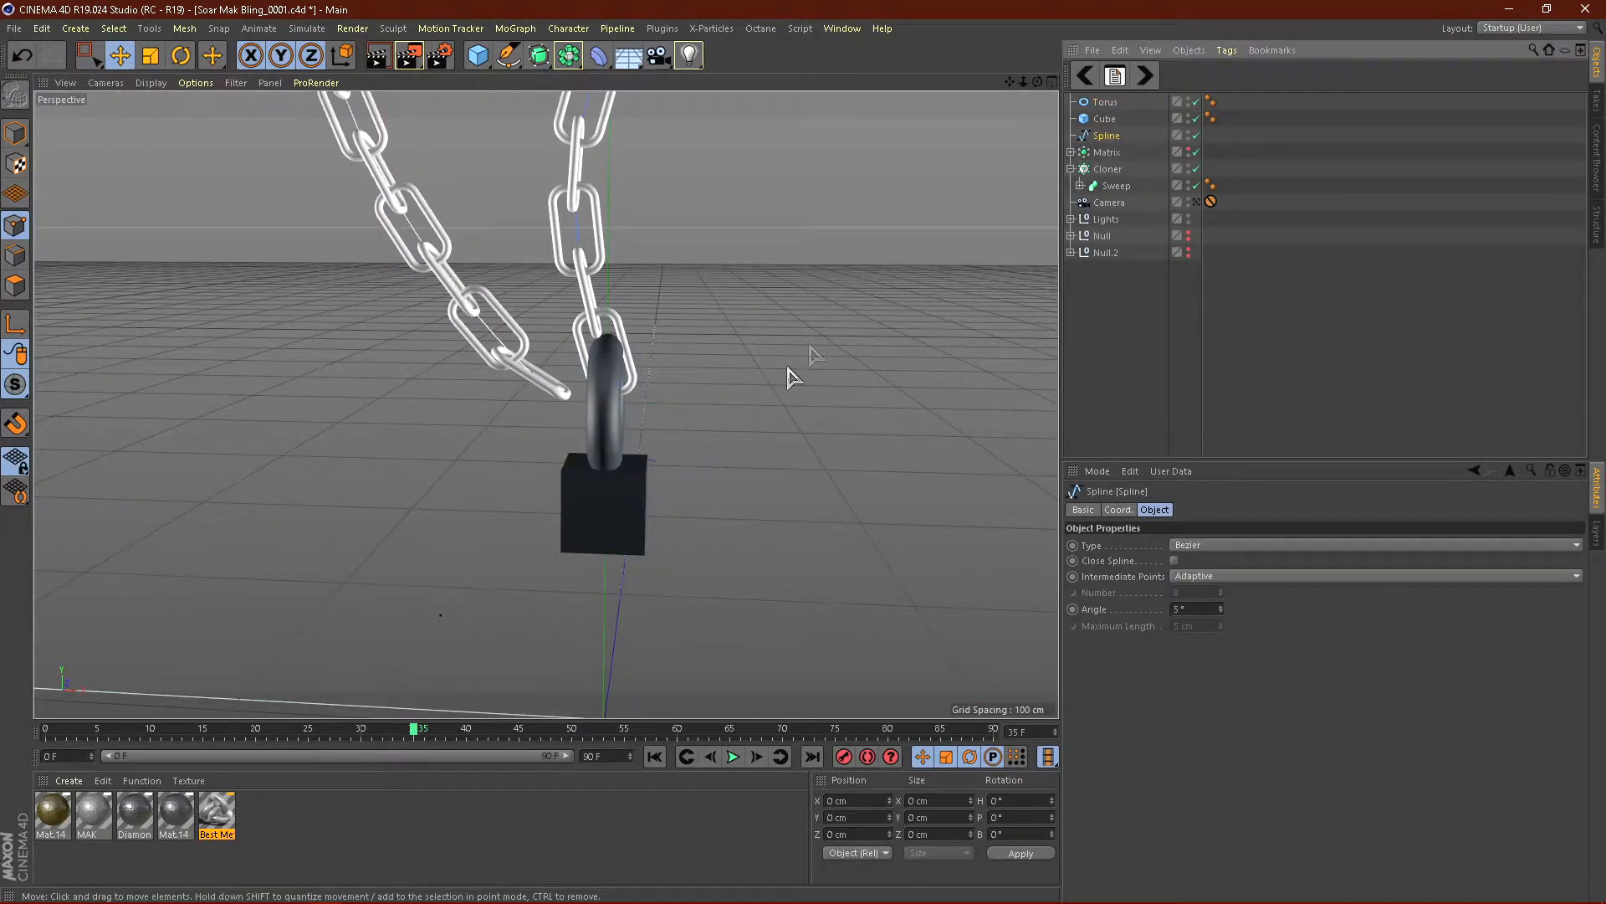
click(1052, 81)
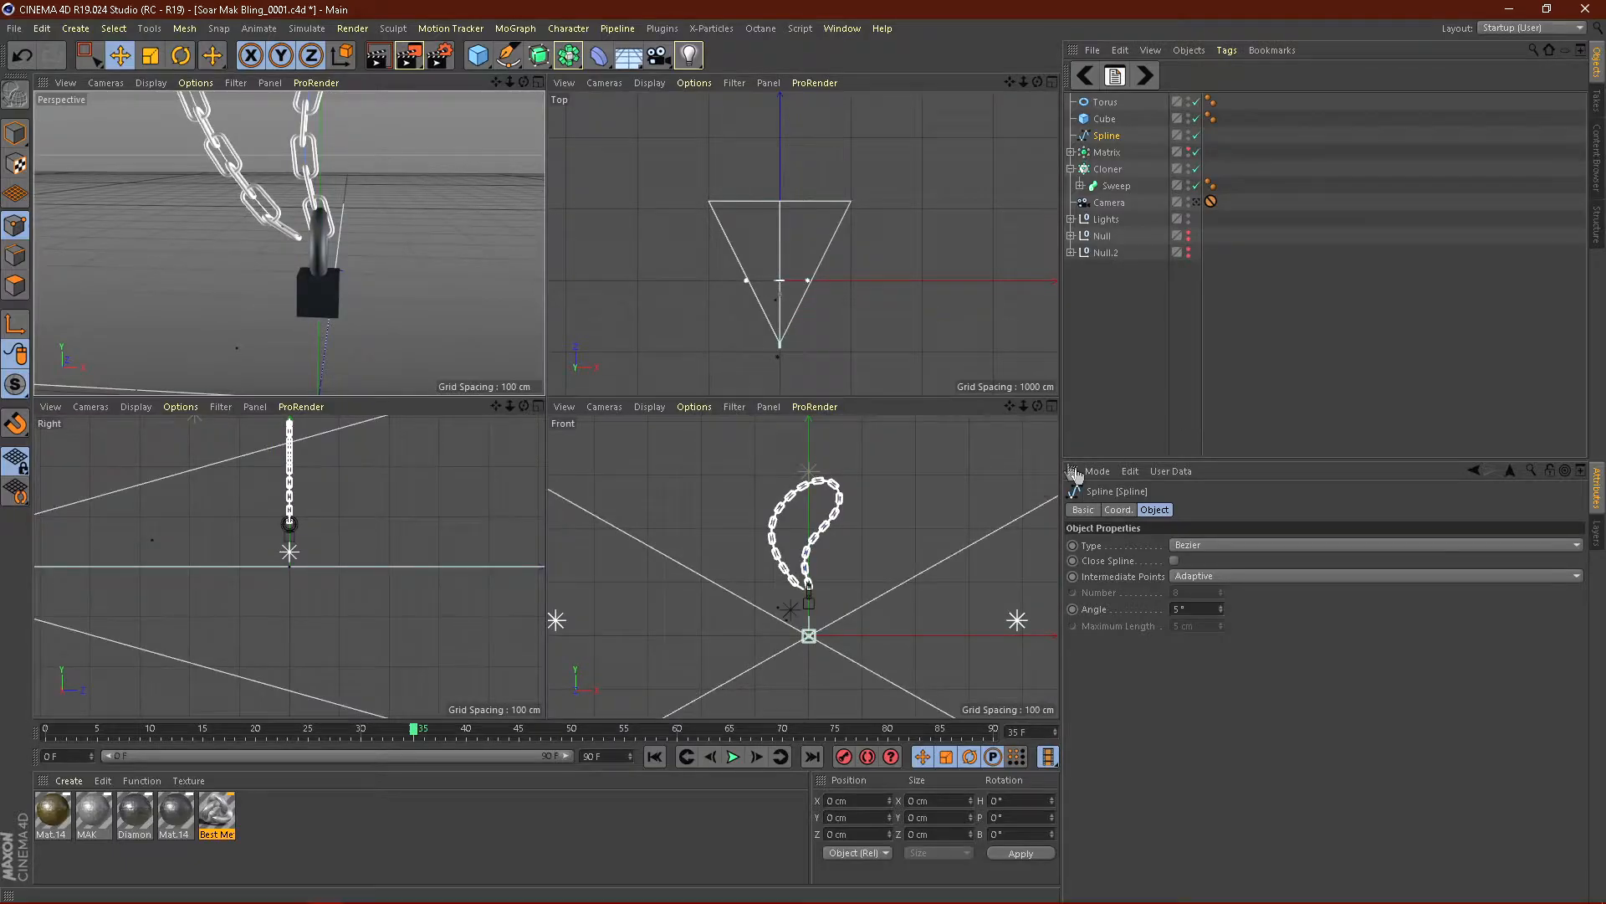
click(1052, 406)
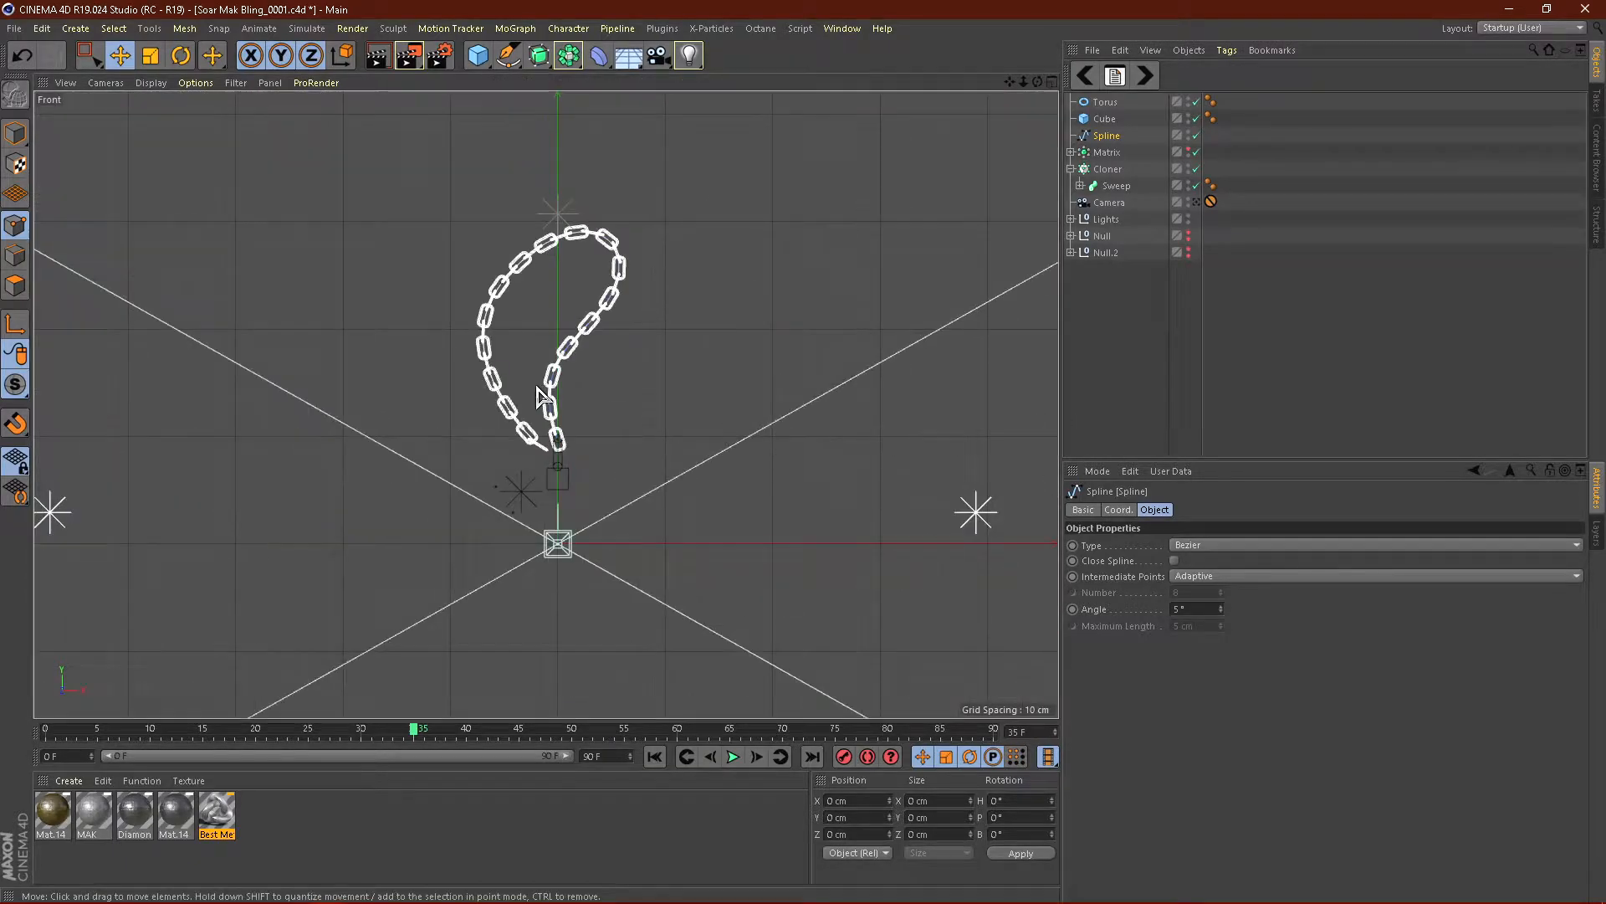
click(88, 55)
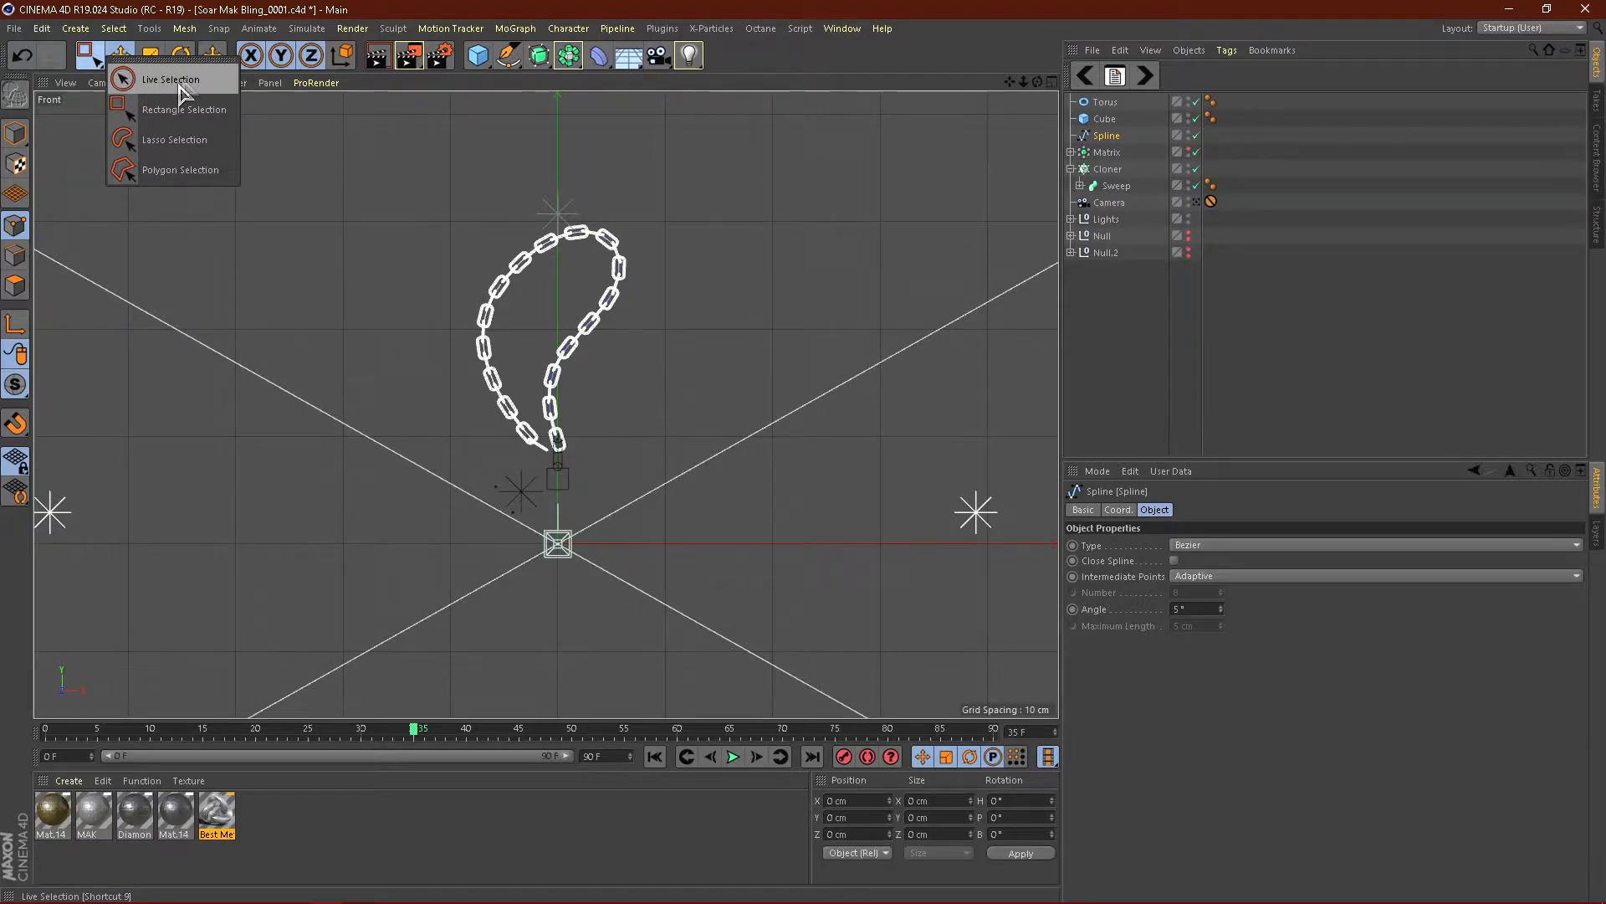
click(199, 110)
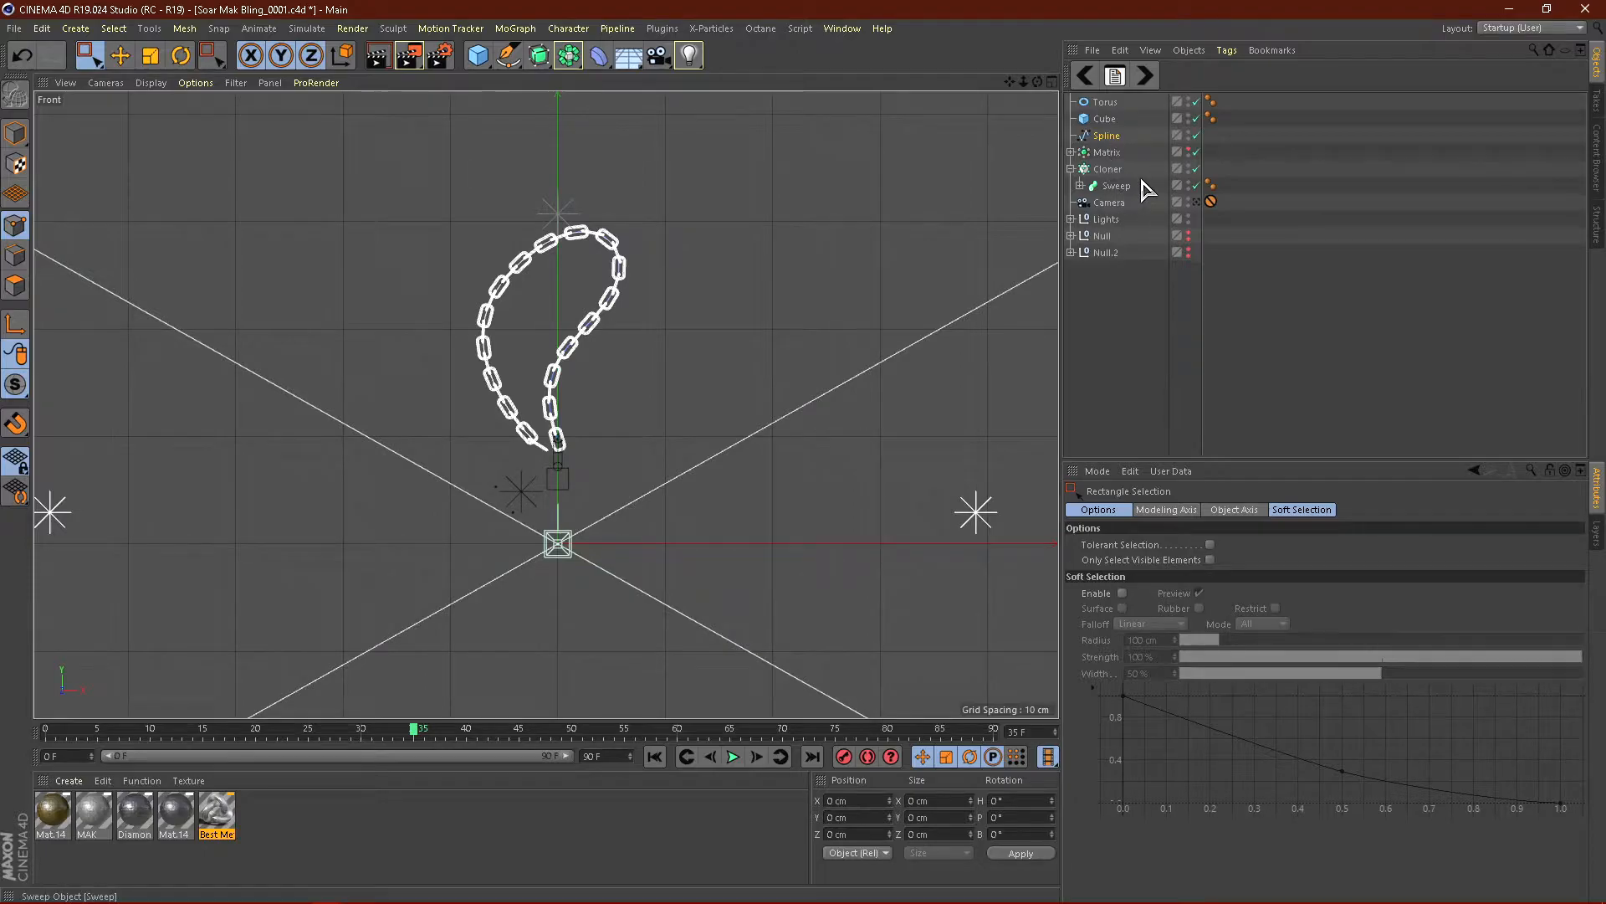
click(1197, 152)
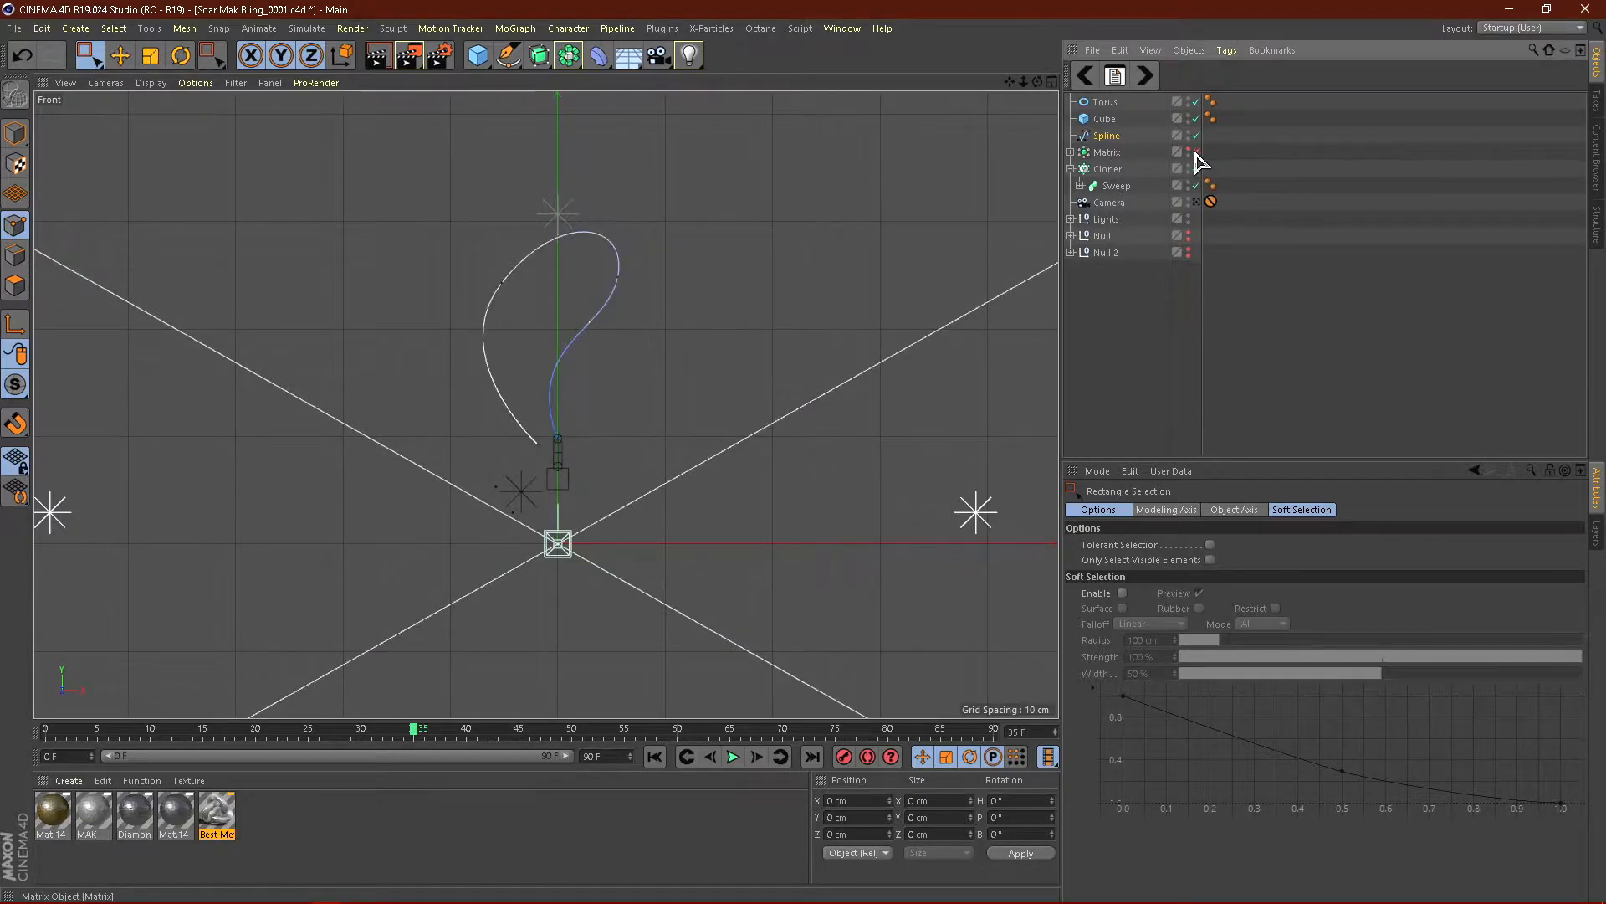
Step: Select the spline's lower end point beside the torus ring and re-enable the Matrix to show the chain
scroll(567, 435, up, 5)
scroll(706, 383, down, 5)
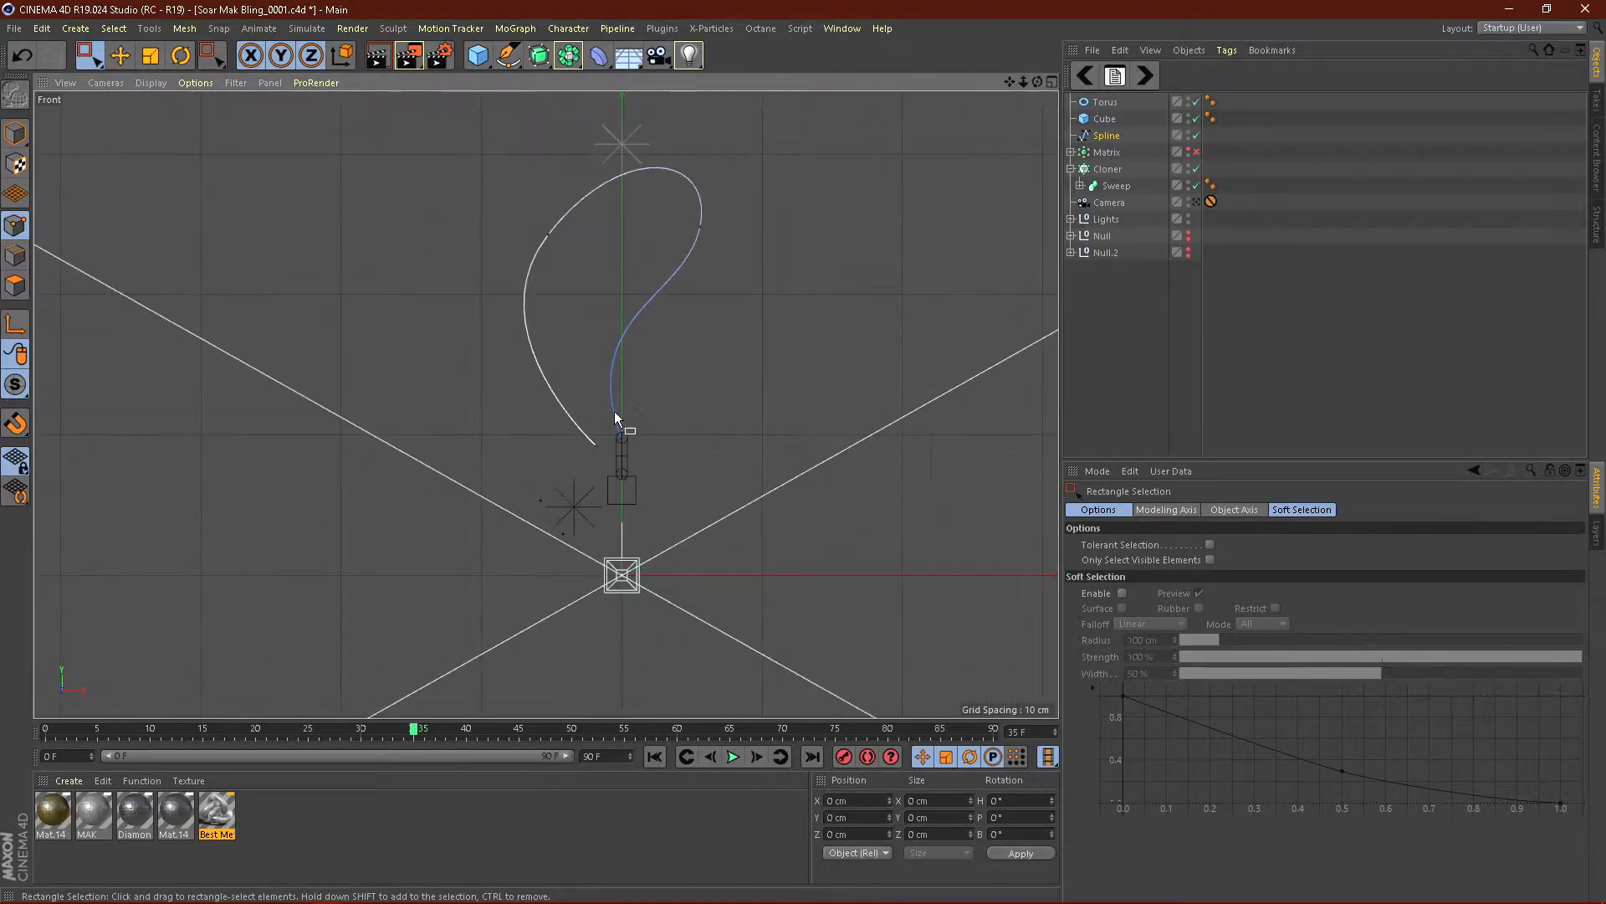
scroll(612, 411, up, 3)
scroll(619, 447, up, 3)
drag(598, 413, 682, 486)
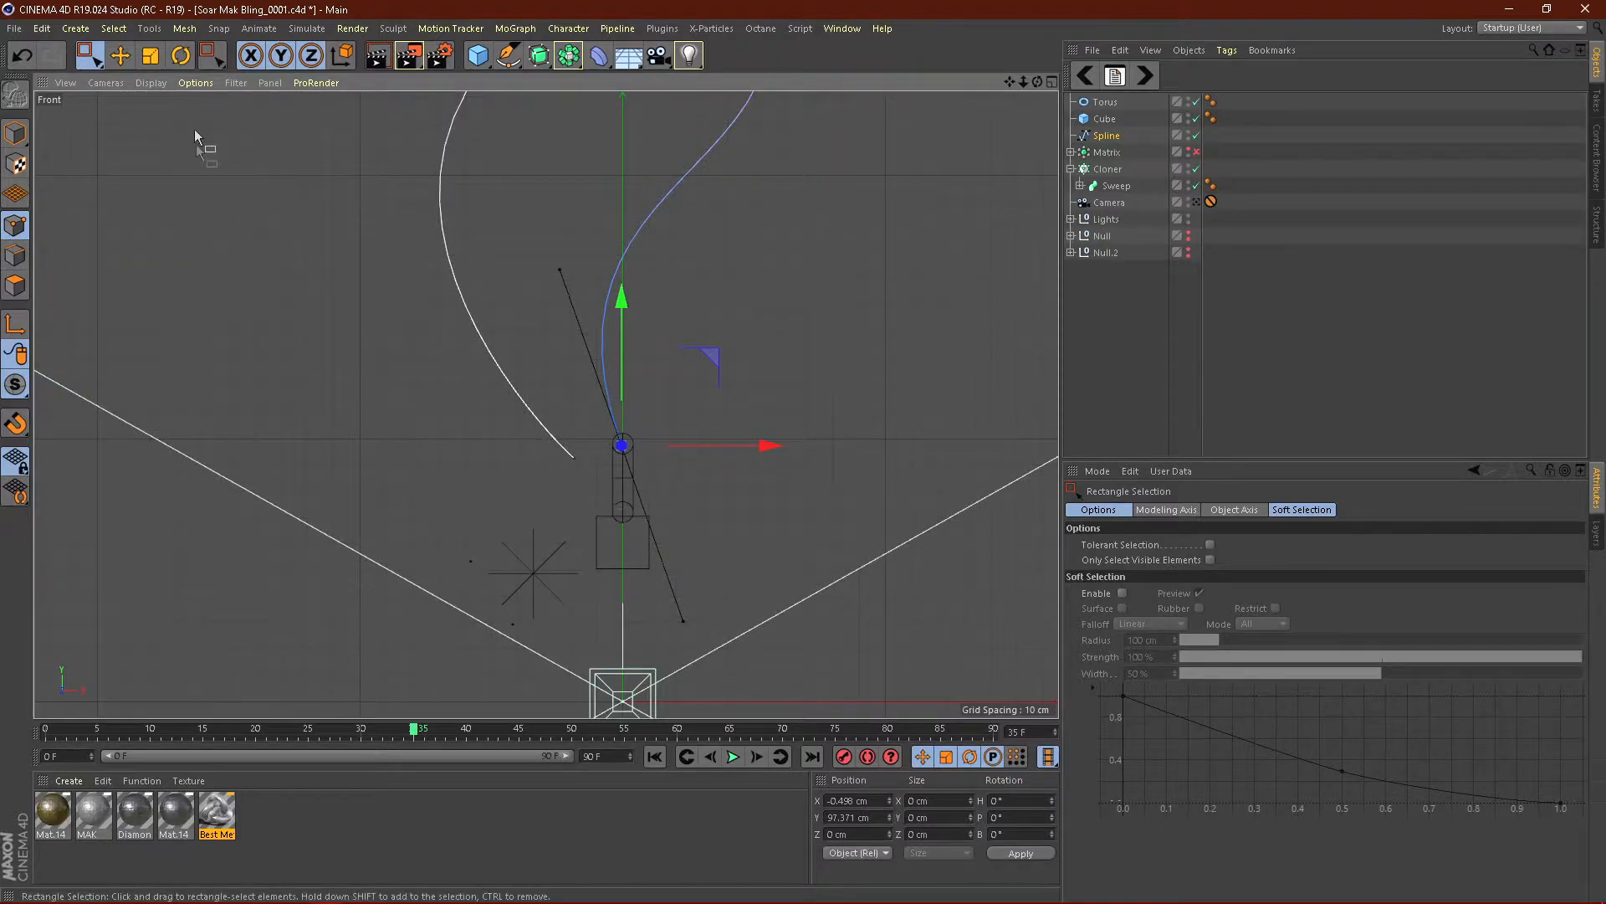
click(181, 55)
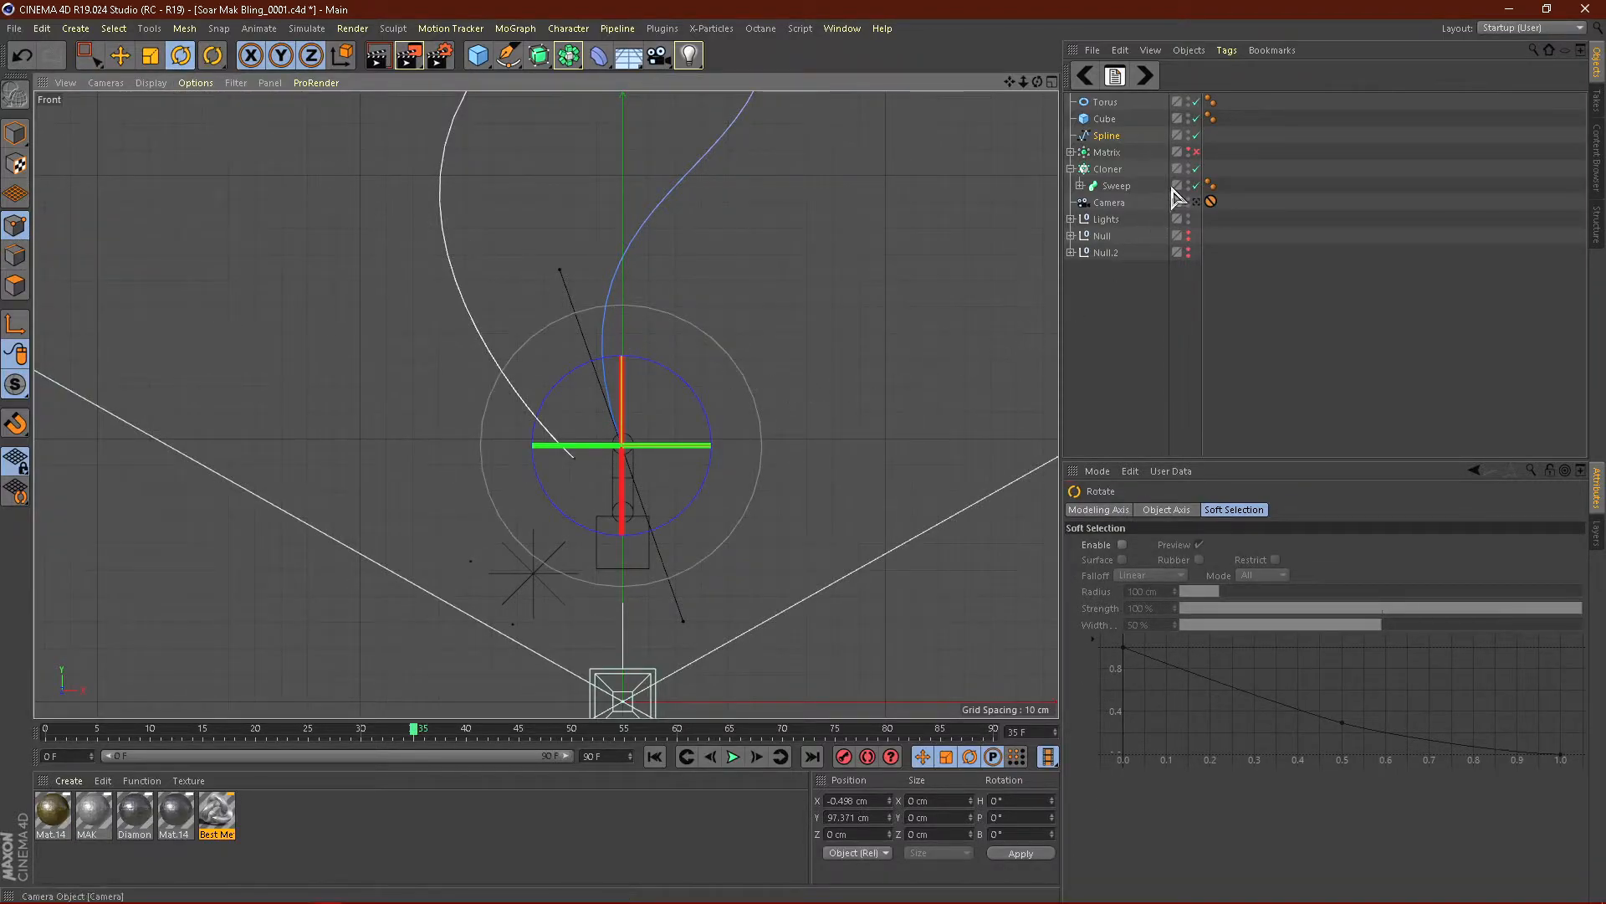
click(1197, 153)
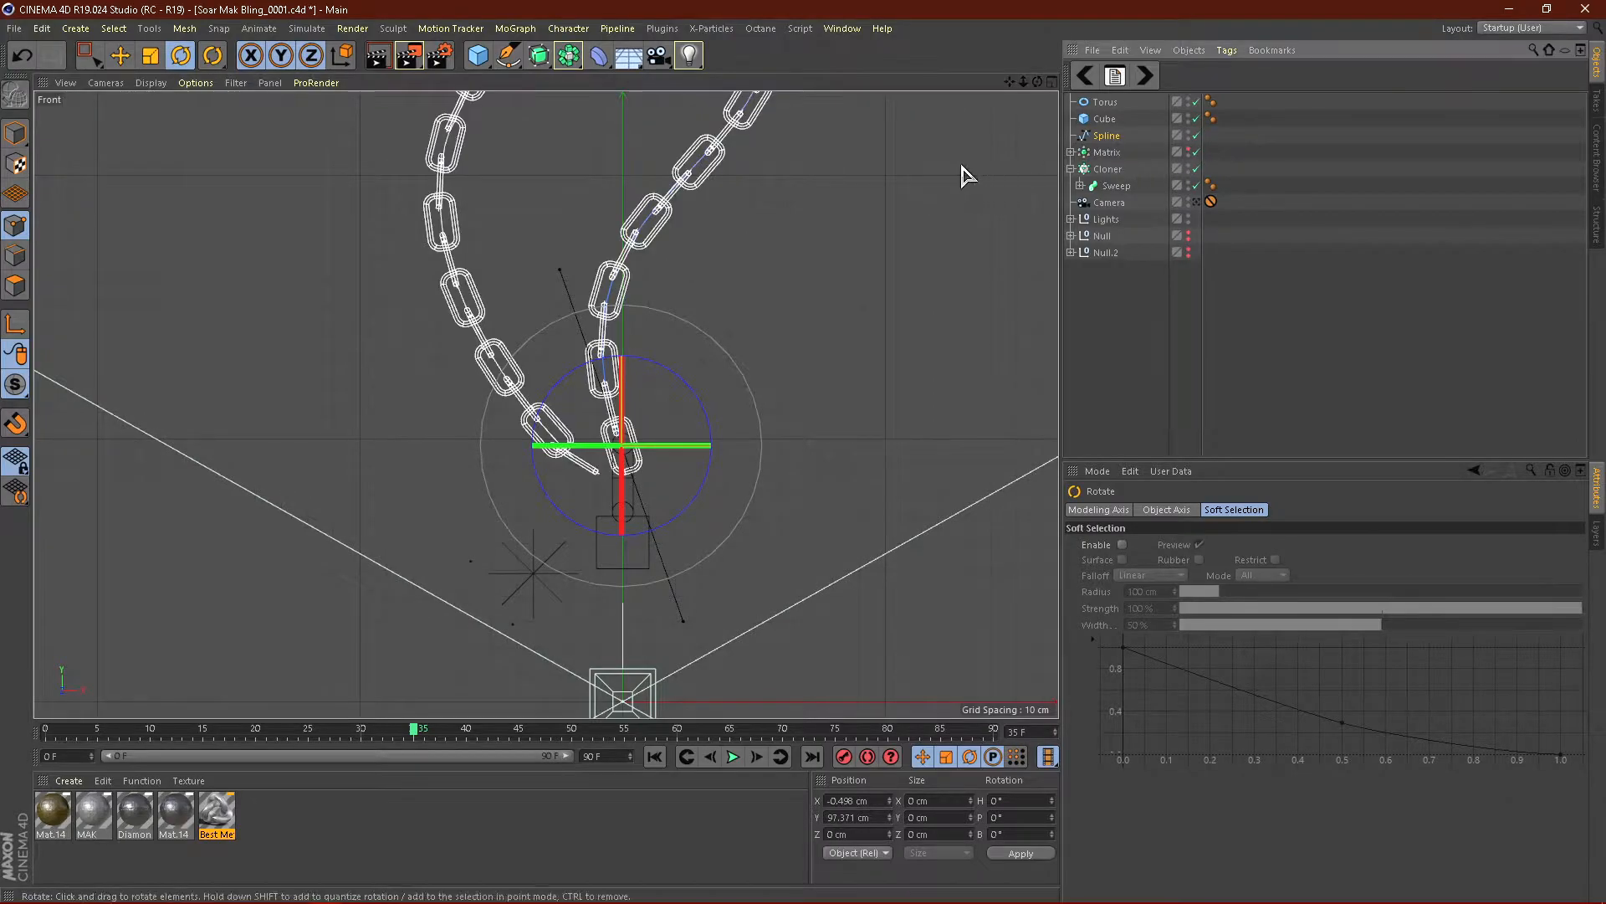
Step: In the full-size Perspective view, move the selected spline end point along X to about 4.5 cm
drag(699, 501, 634, 532)
click(1051, 82)
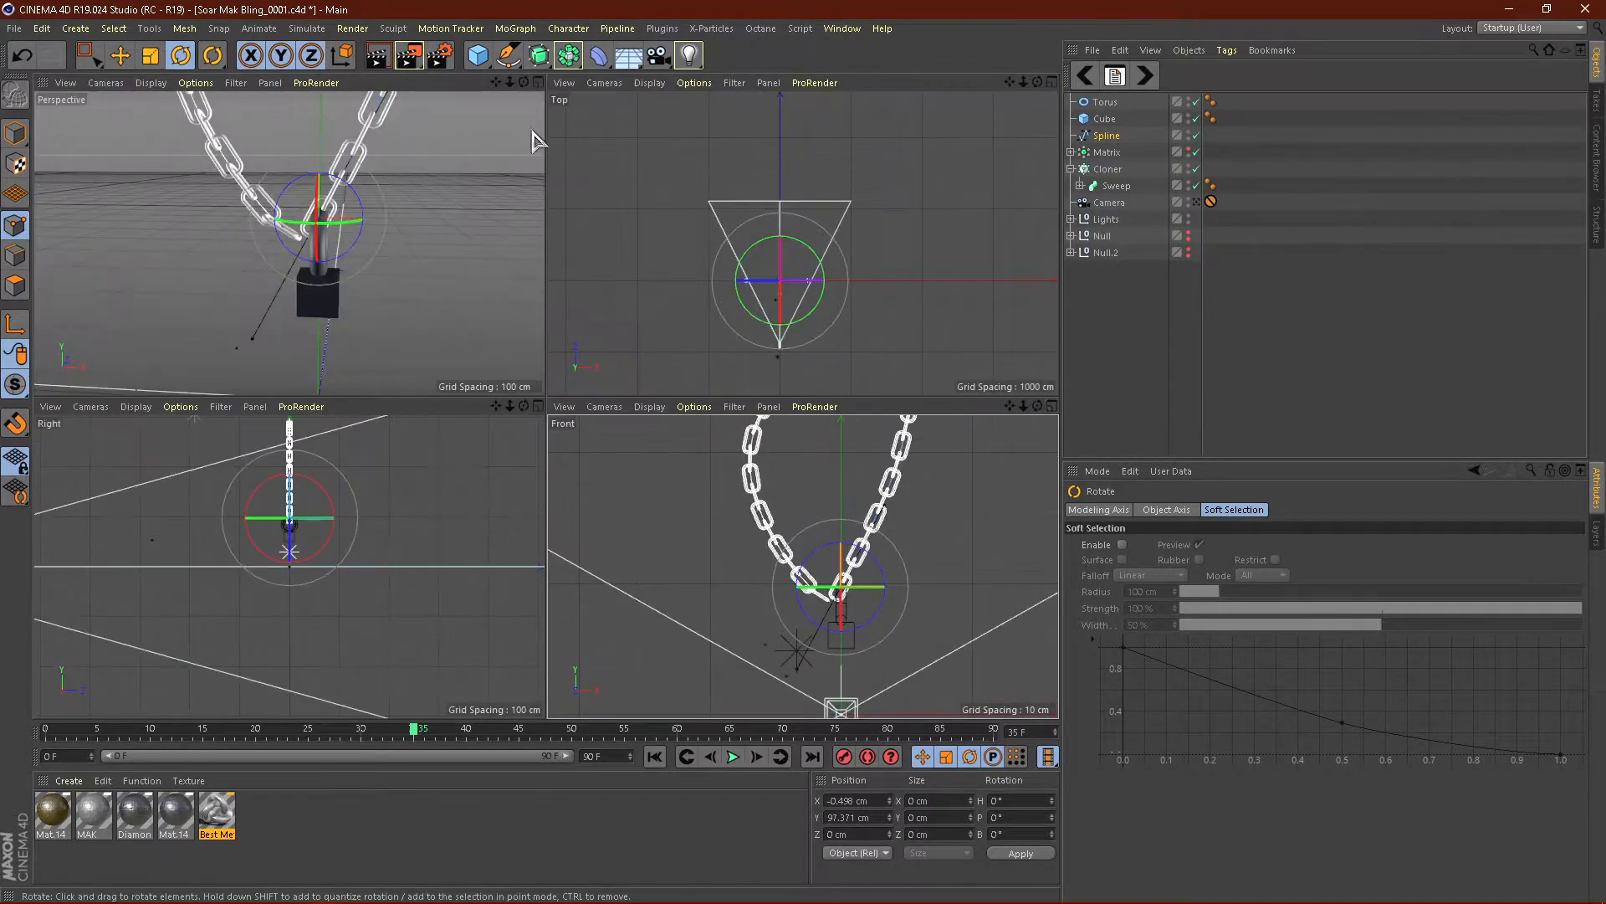
click(539, 82)
scroll(653, 276, down, 2)
scroll(640, 402, up, 4)
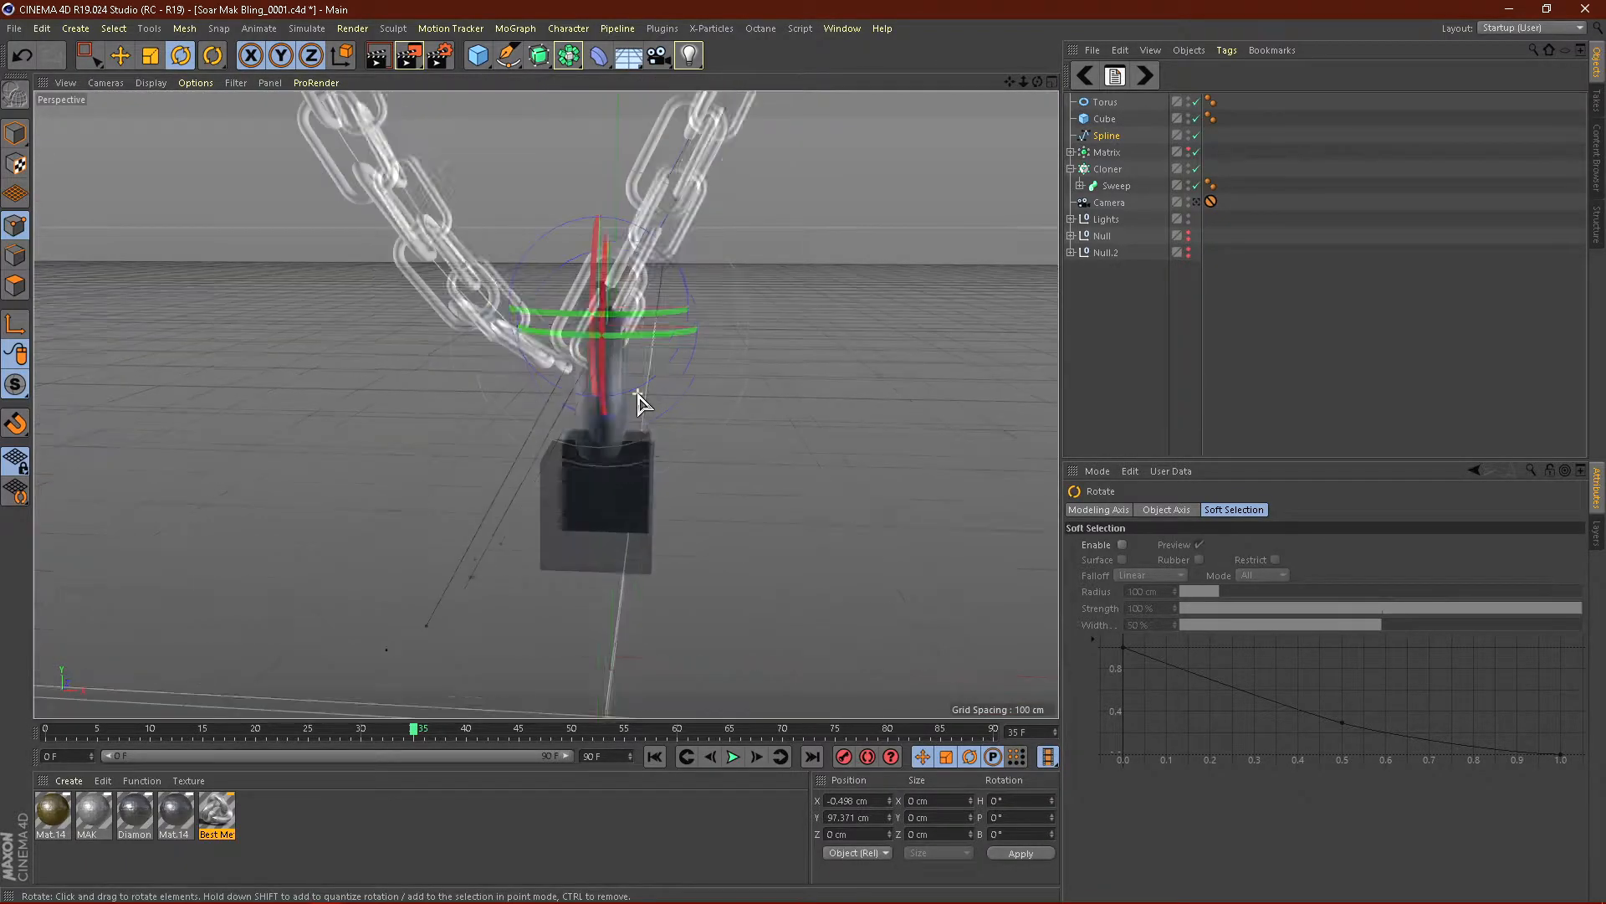
alt+drag(590, 414, 649, 423)
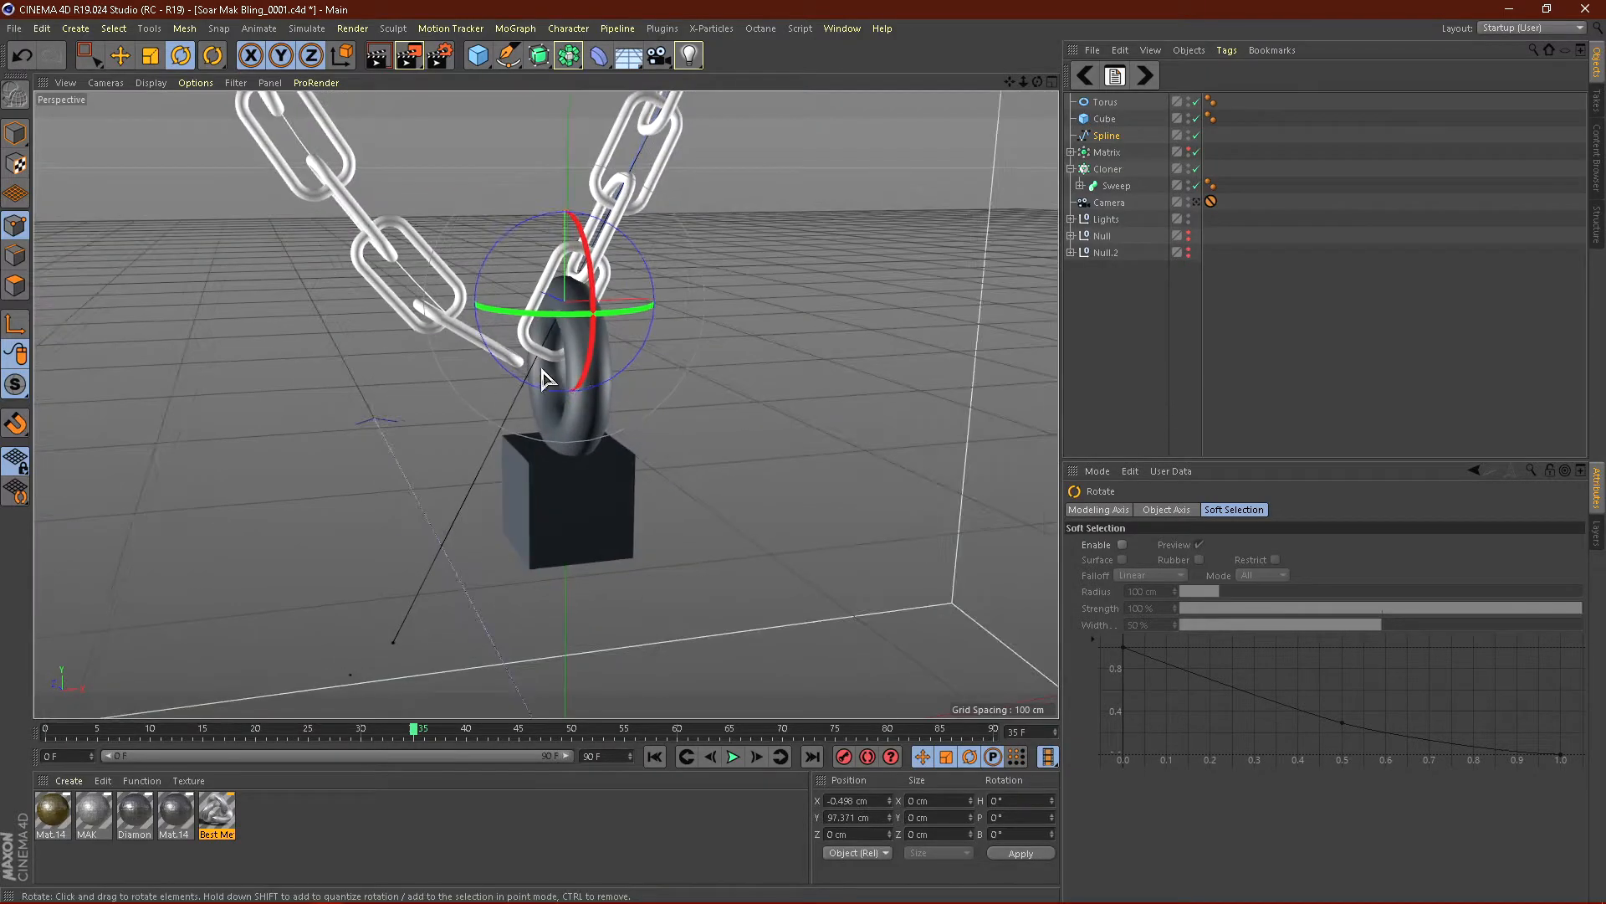
mouse_move(549, 369)
alt+mouse_down()
mouse_move(614, 416)
mouse_move(579, 395)
mouse_move(599, 393)
mouse_move(557, 338)
alt+mouse_up()
alt+drag(684, 396, 362, 304)
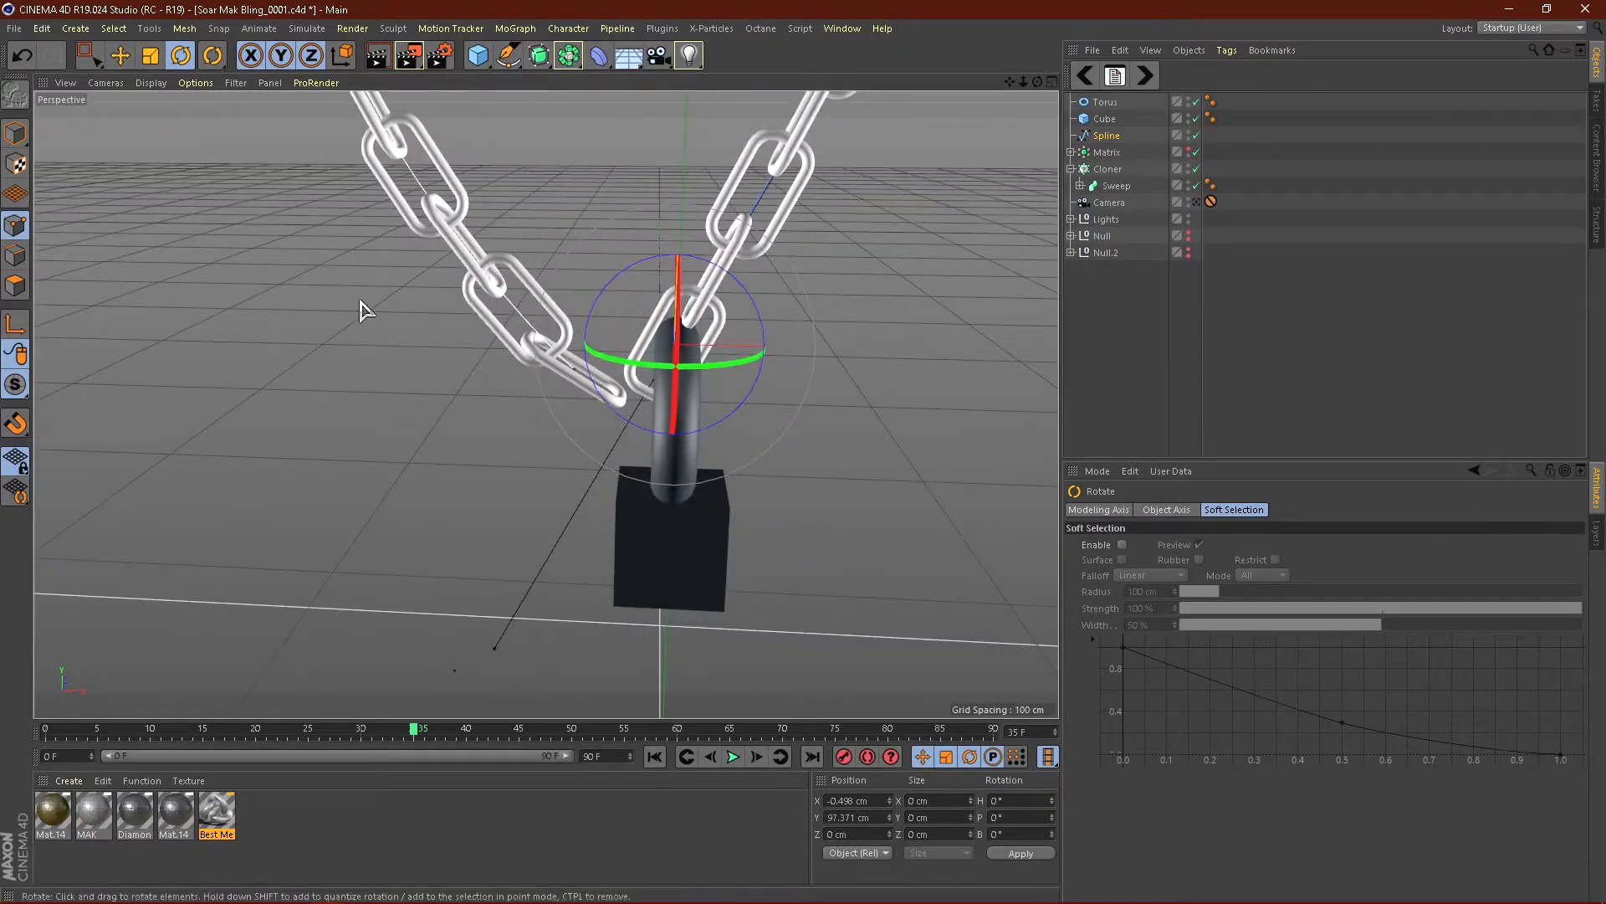
click(120, 56)
drag(820, 348, 849, 358)
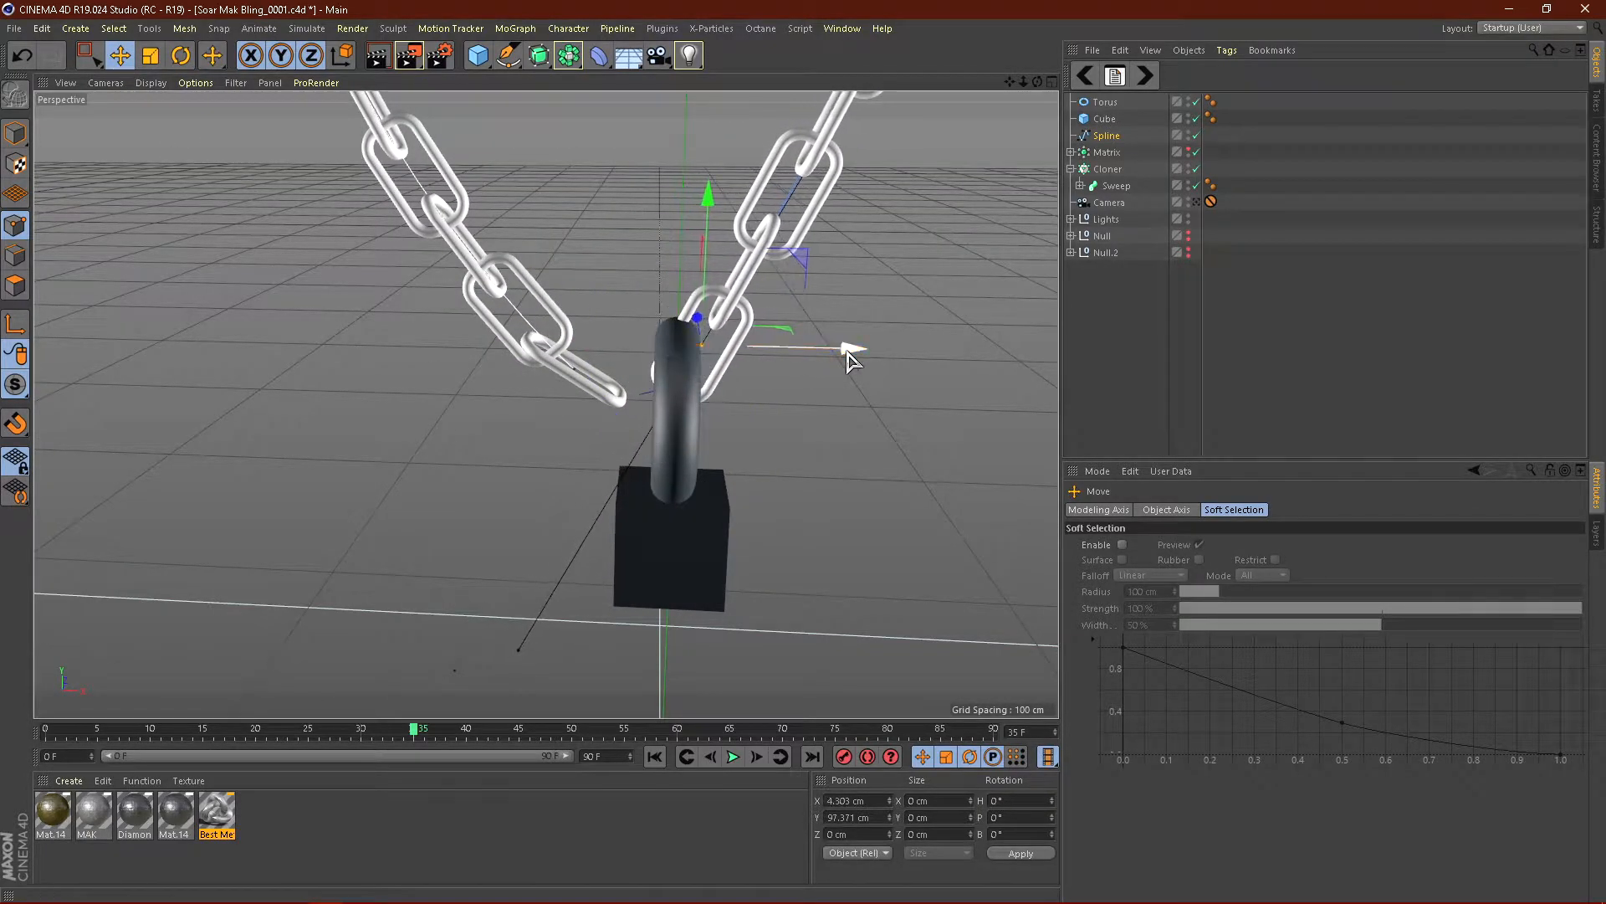
Step: Lower the selected spline end point to about 89.3 cm in Y so its link hooks into the torus ring
drag(707, 205, 708, 245)
alt+drag(667, 405, 881, 412)
alt+drag(738, 435, 801, 429)
drag(765, 252, 766, 265)
alt+drag(826, 466, 804, 471)
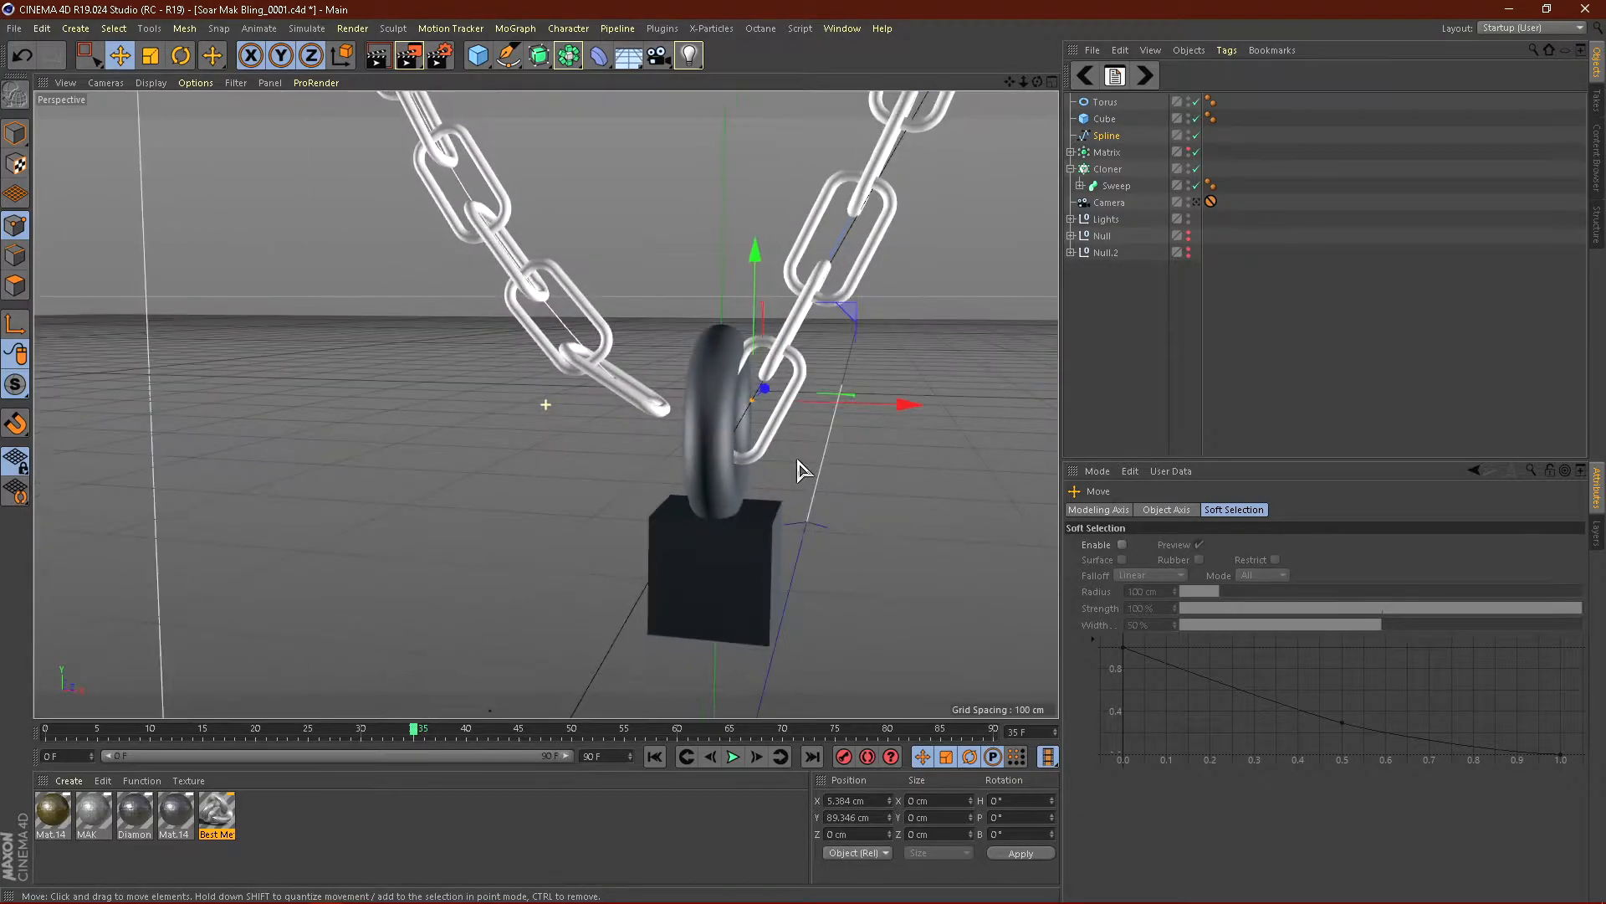
Step: Select the spline's opposite end point and move it towards the ring, to about X -6.9 cm and Y 87.8 cm
click(90, 55)
drag(540, 349, 665, 466)
drag(776, 384, 690, 280)
alt+drag(844, 418, 708, 441)
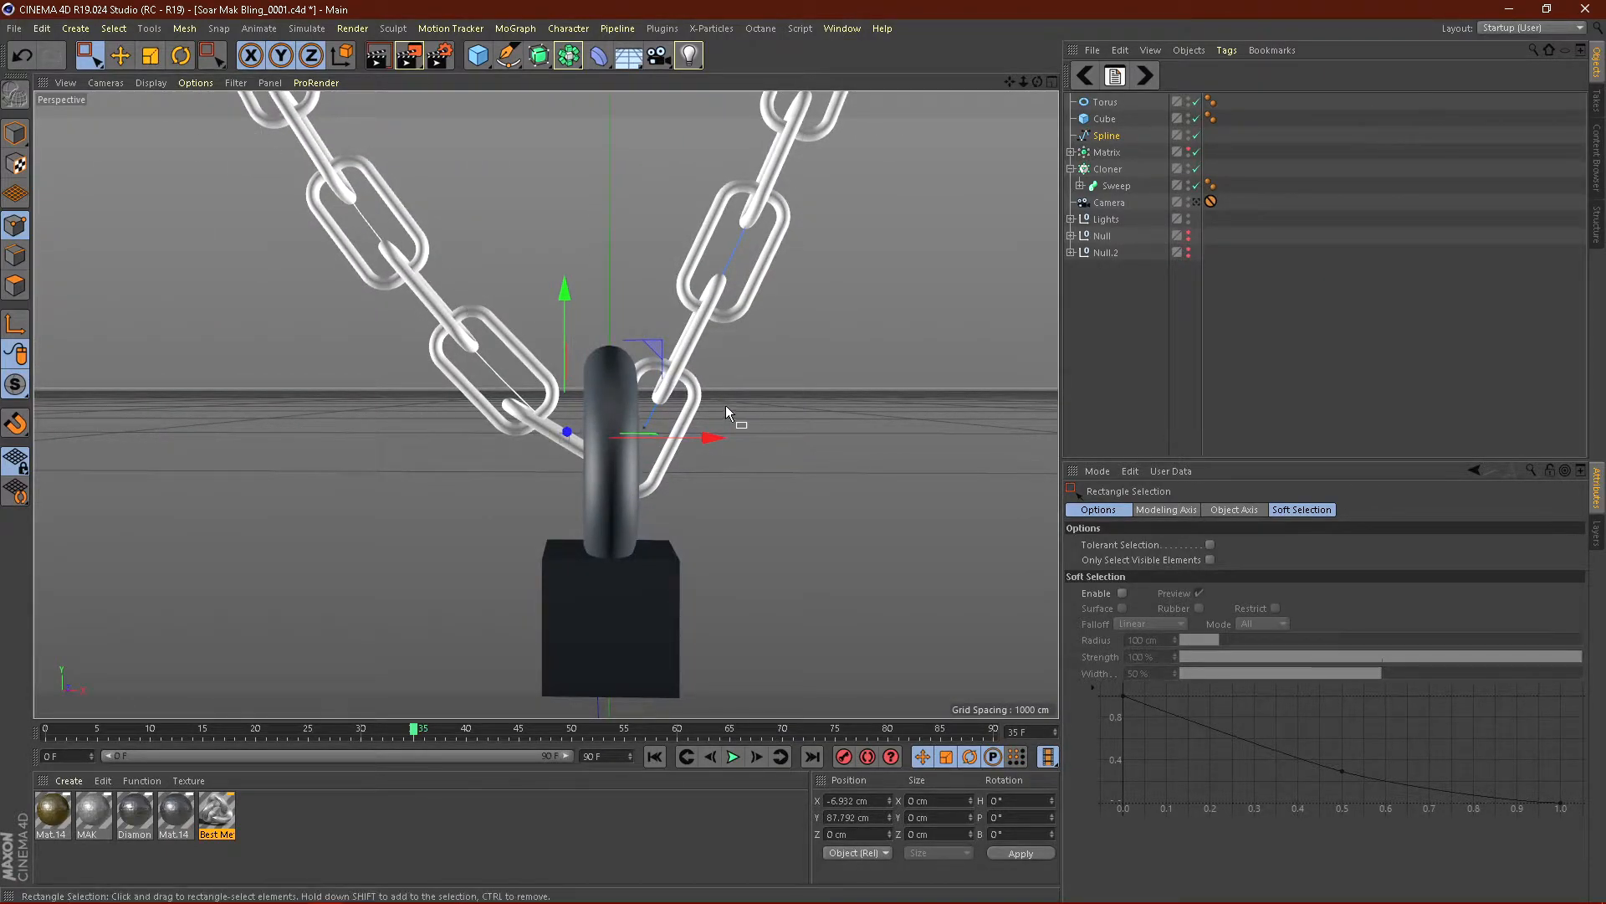
Step: Reselect the first spline end point and shift it slightly along X to about 4.9 cm
drag(680, 426, 632, 431)
drag(795, 428, 794, 433)
alt+drag(651, 281, 661, 440)
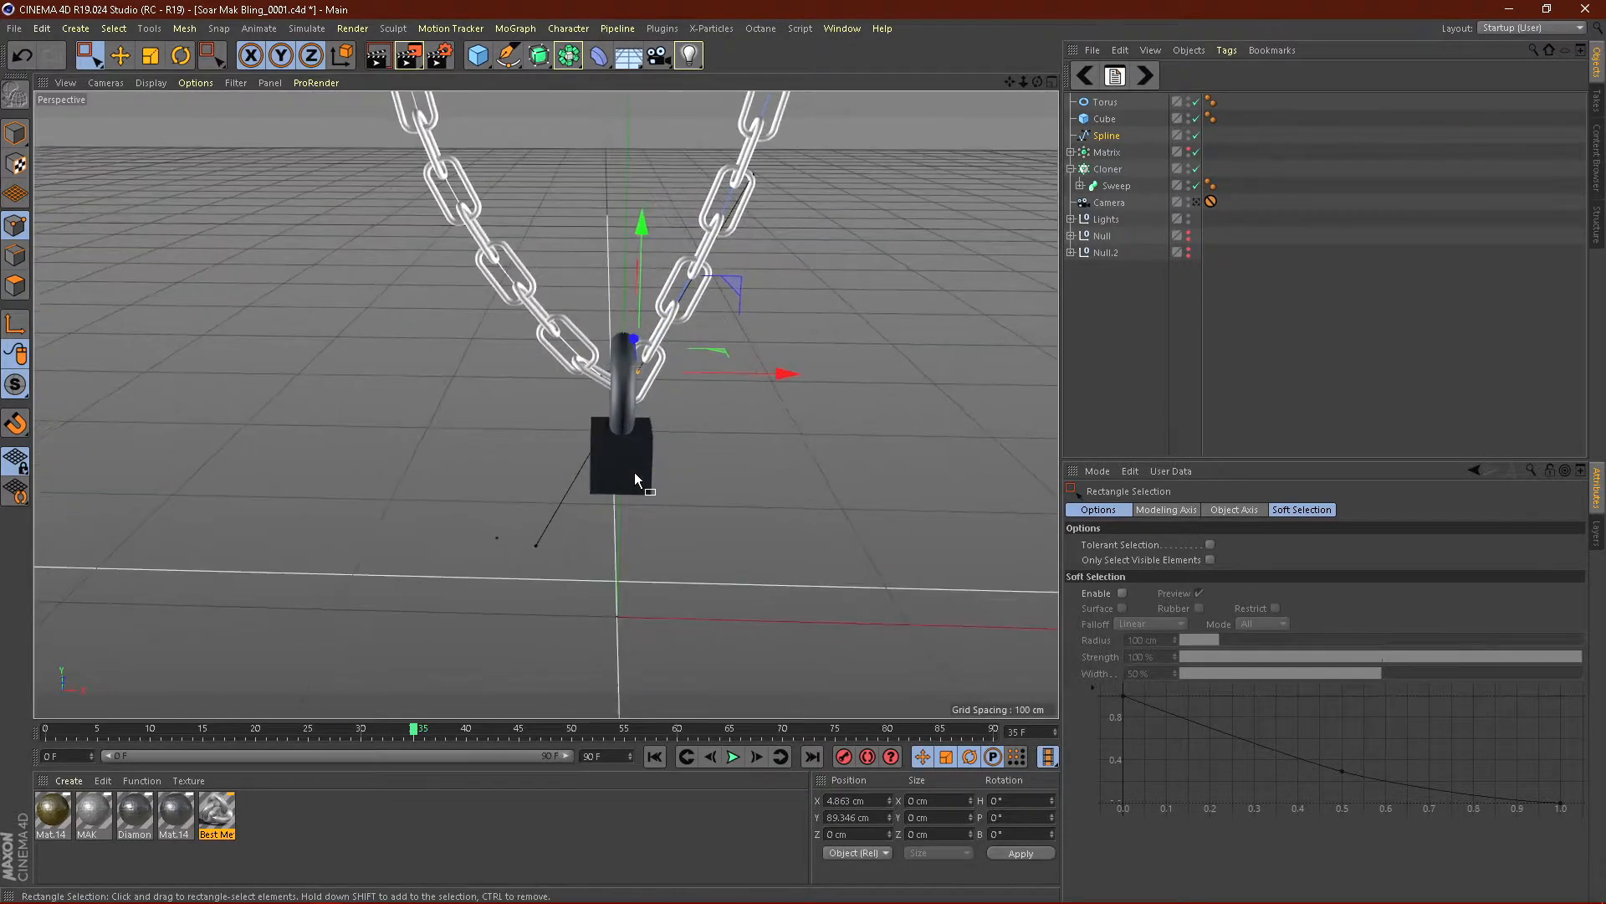
Step: Look through the scene camera and apply the Diamond Chain Mat material to the Sweep inside the Cloner
click(1197, 201)
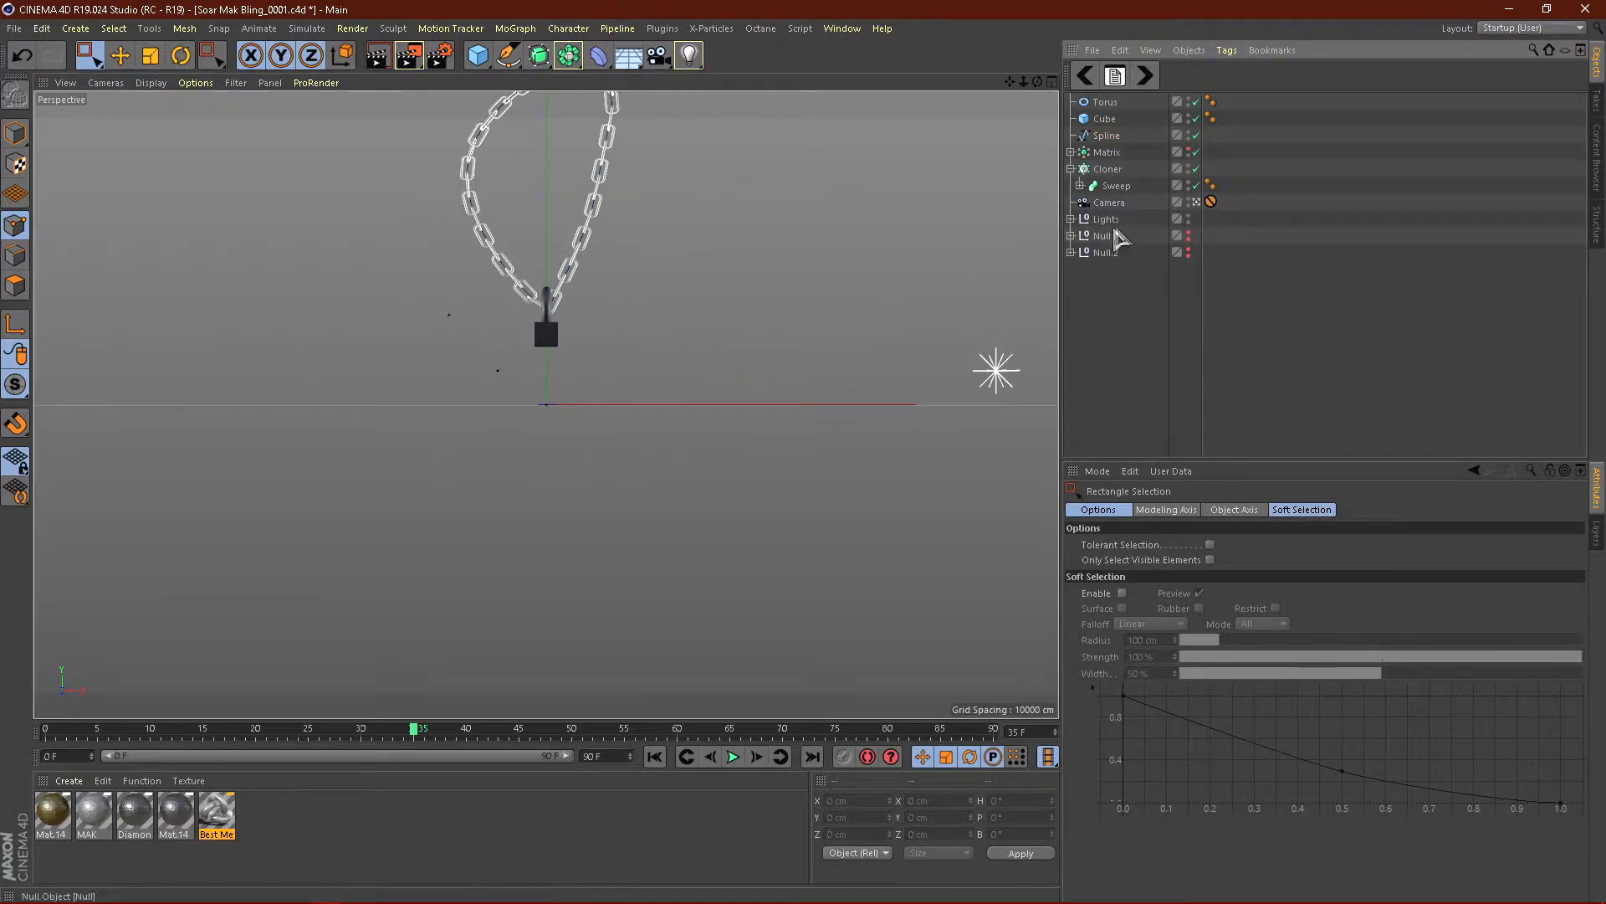
click(1106, 119)
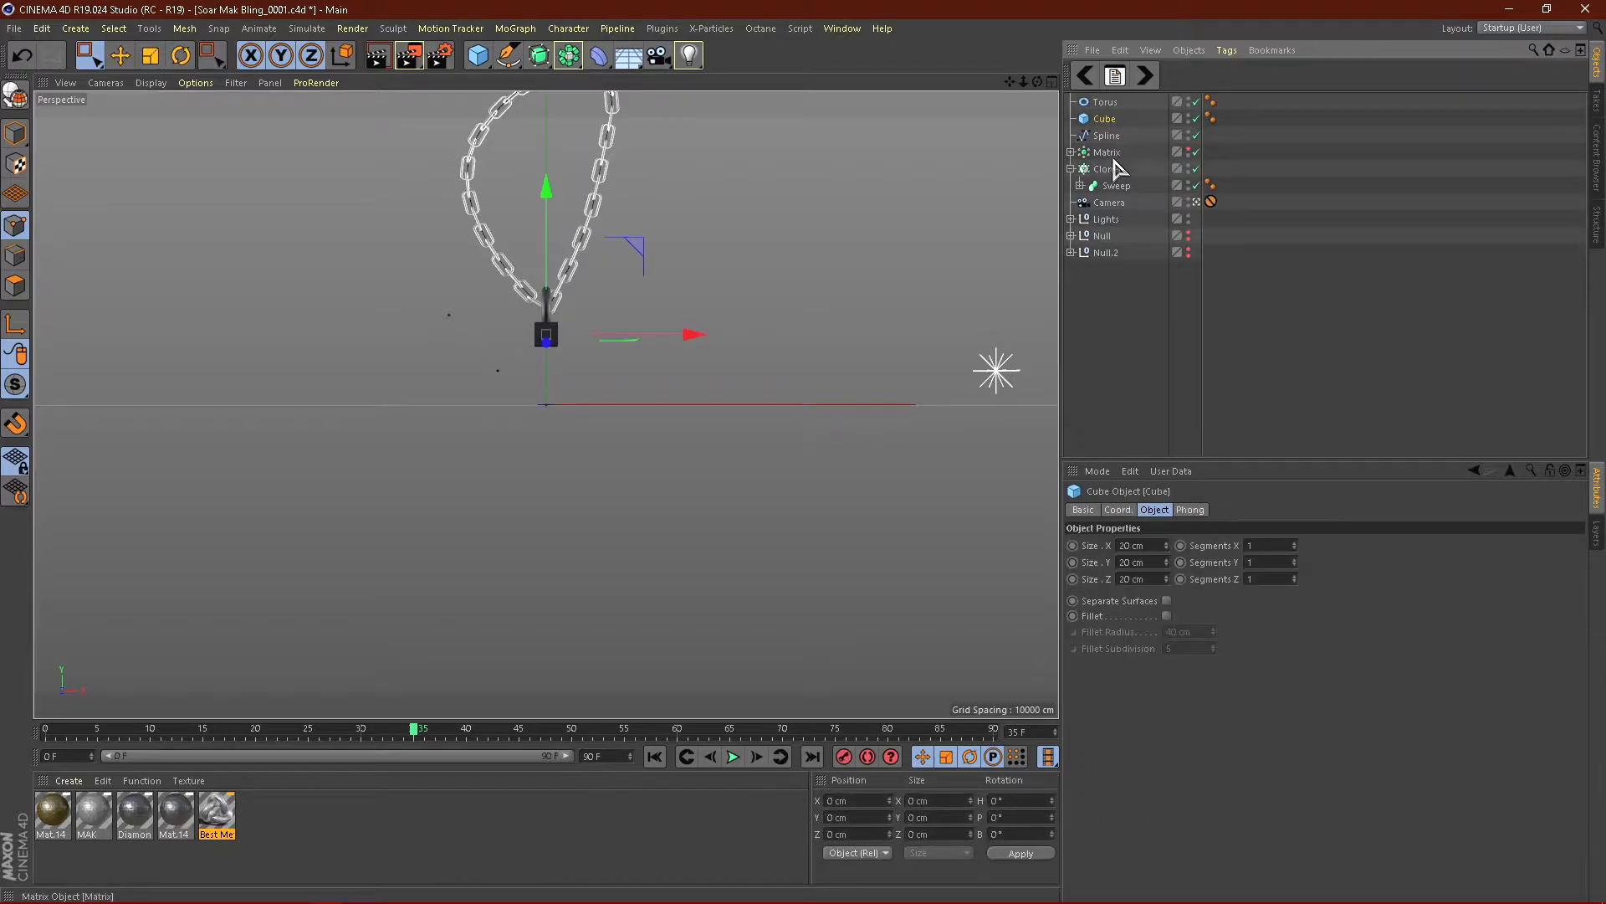
click(1106, 152)
click(1070, 153)
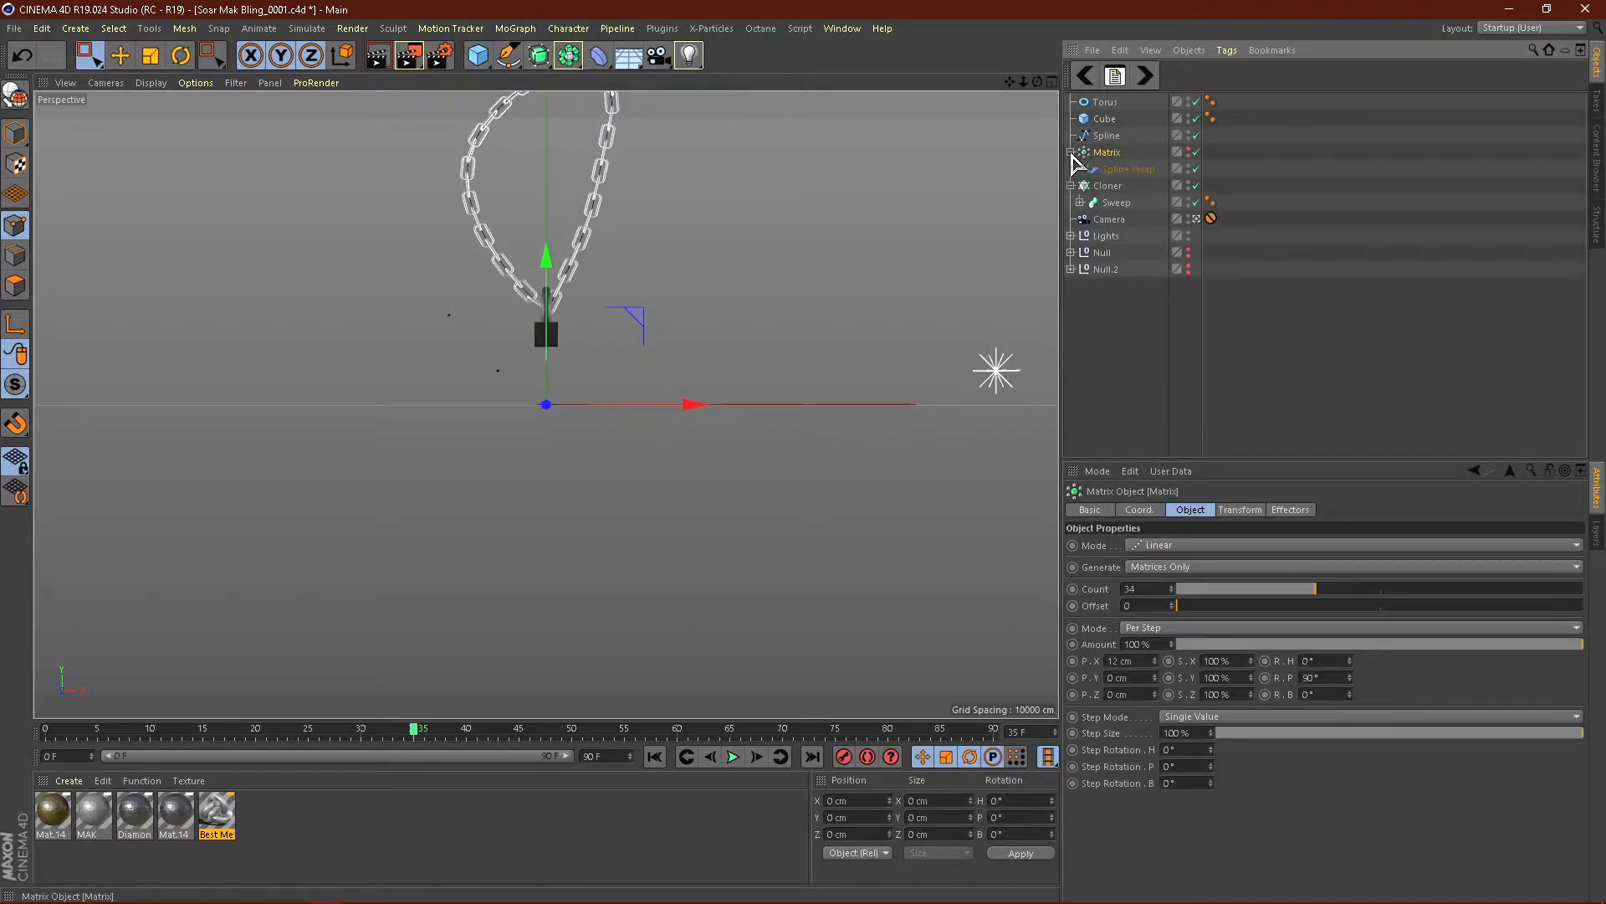
click(1114, 203)
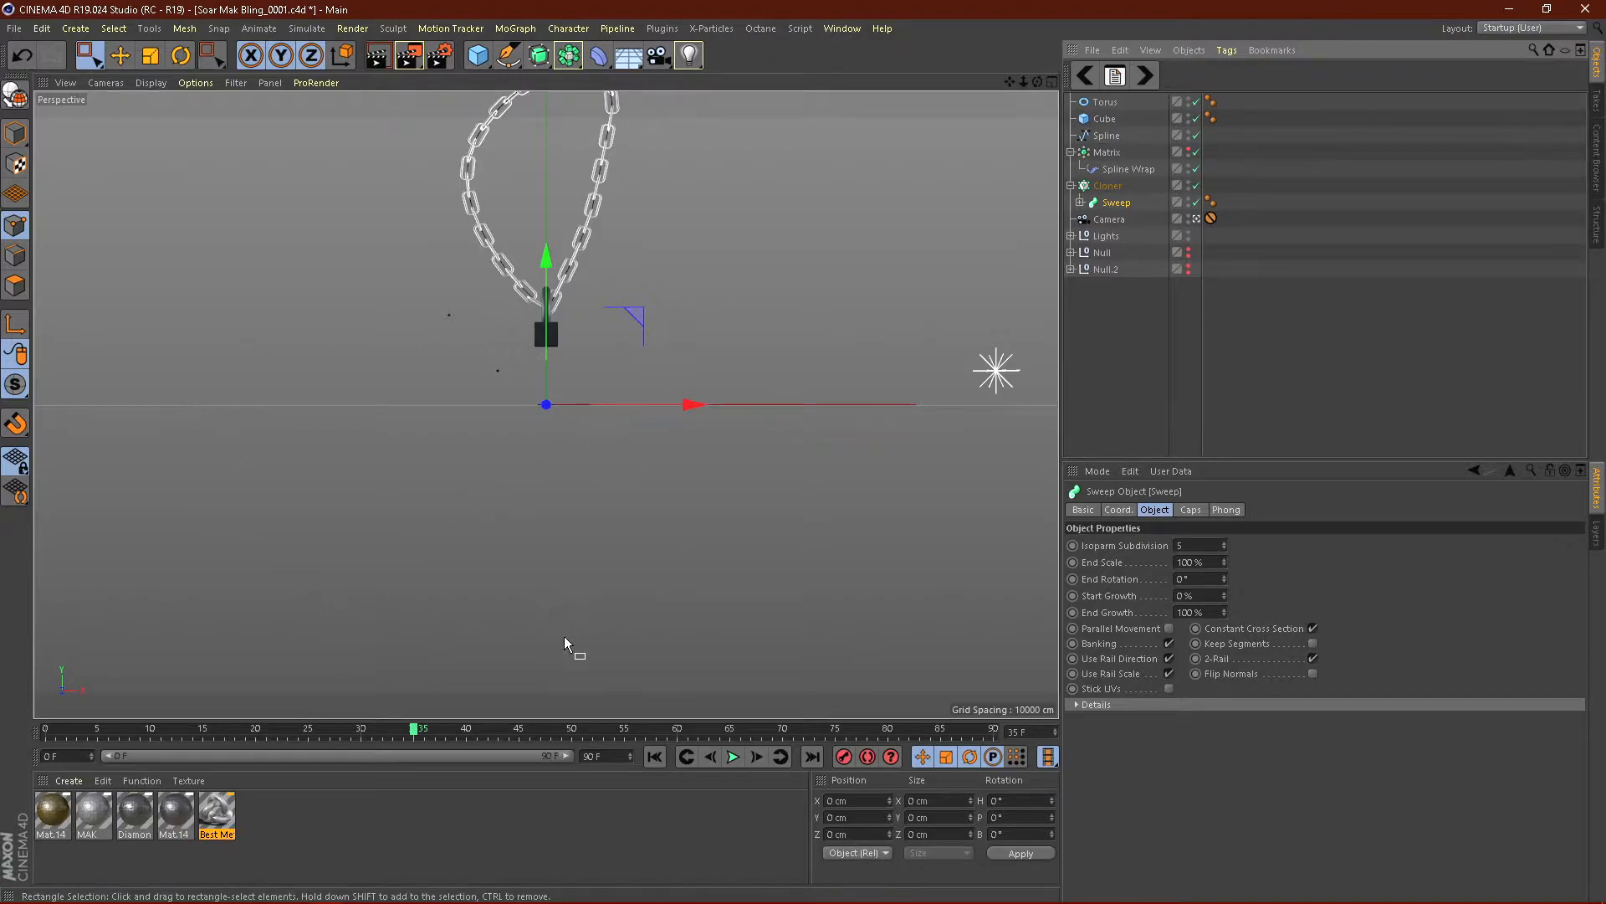
click(93, 810)
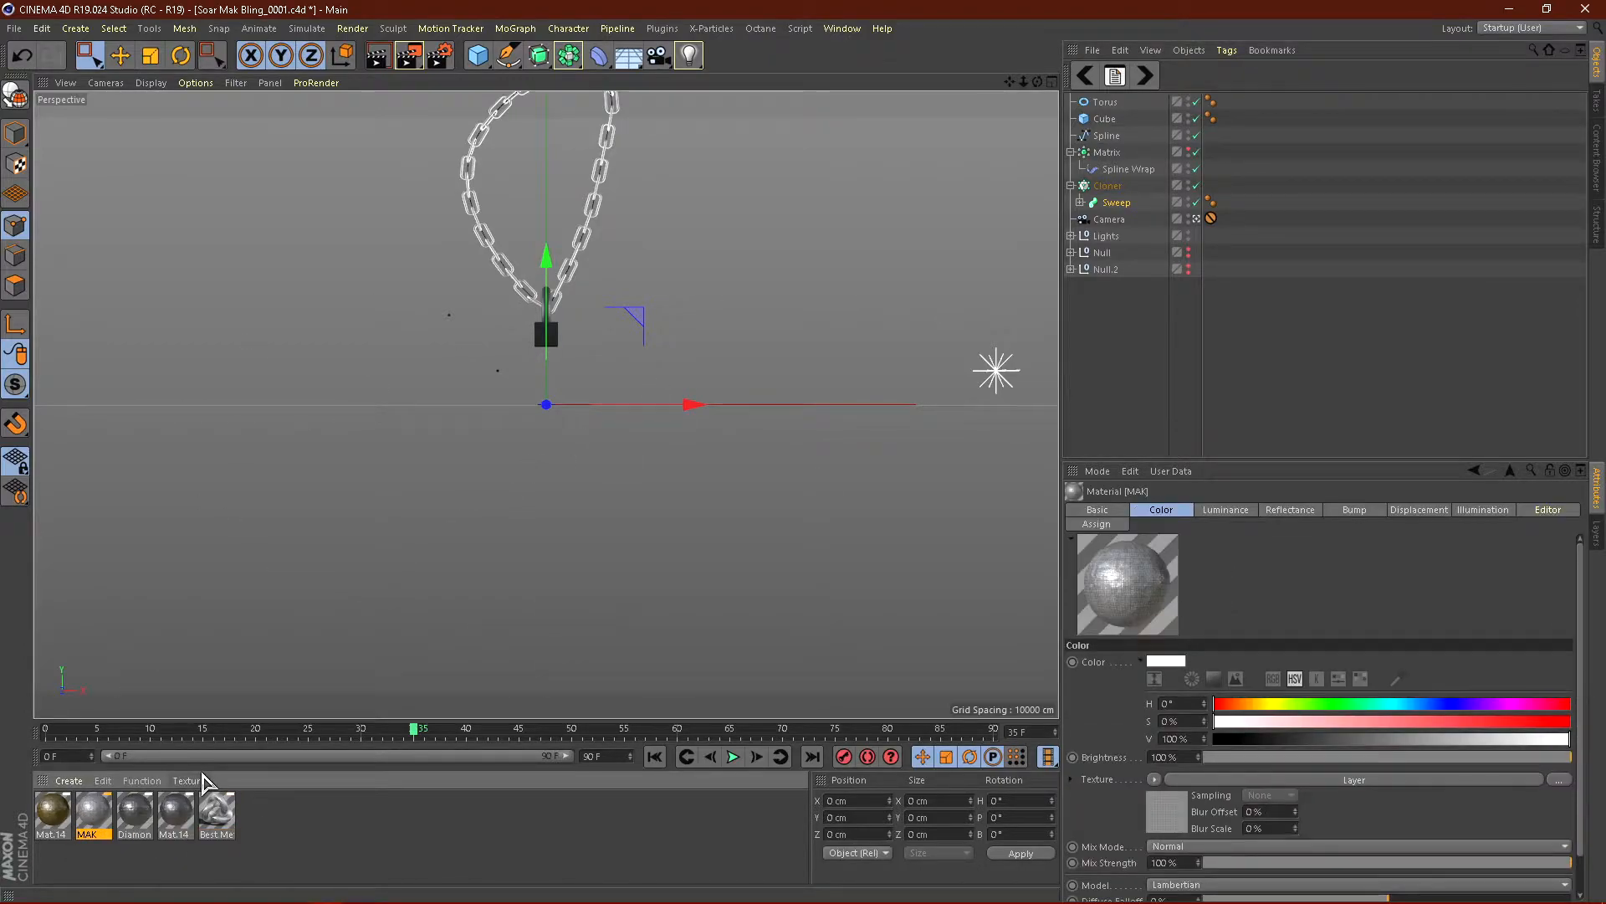
click(141, 820)
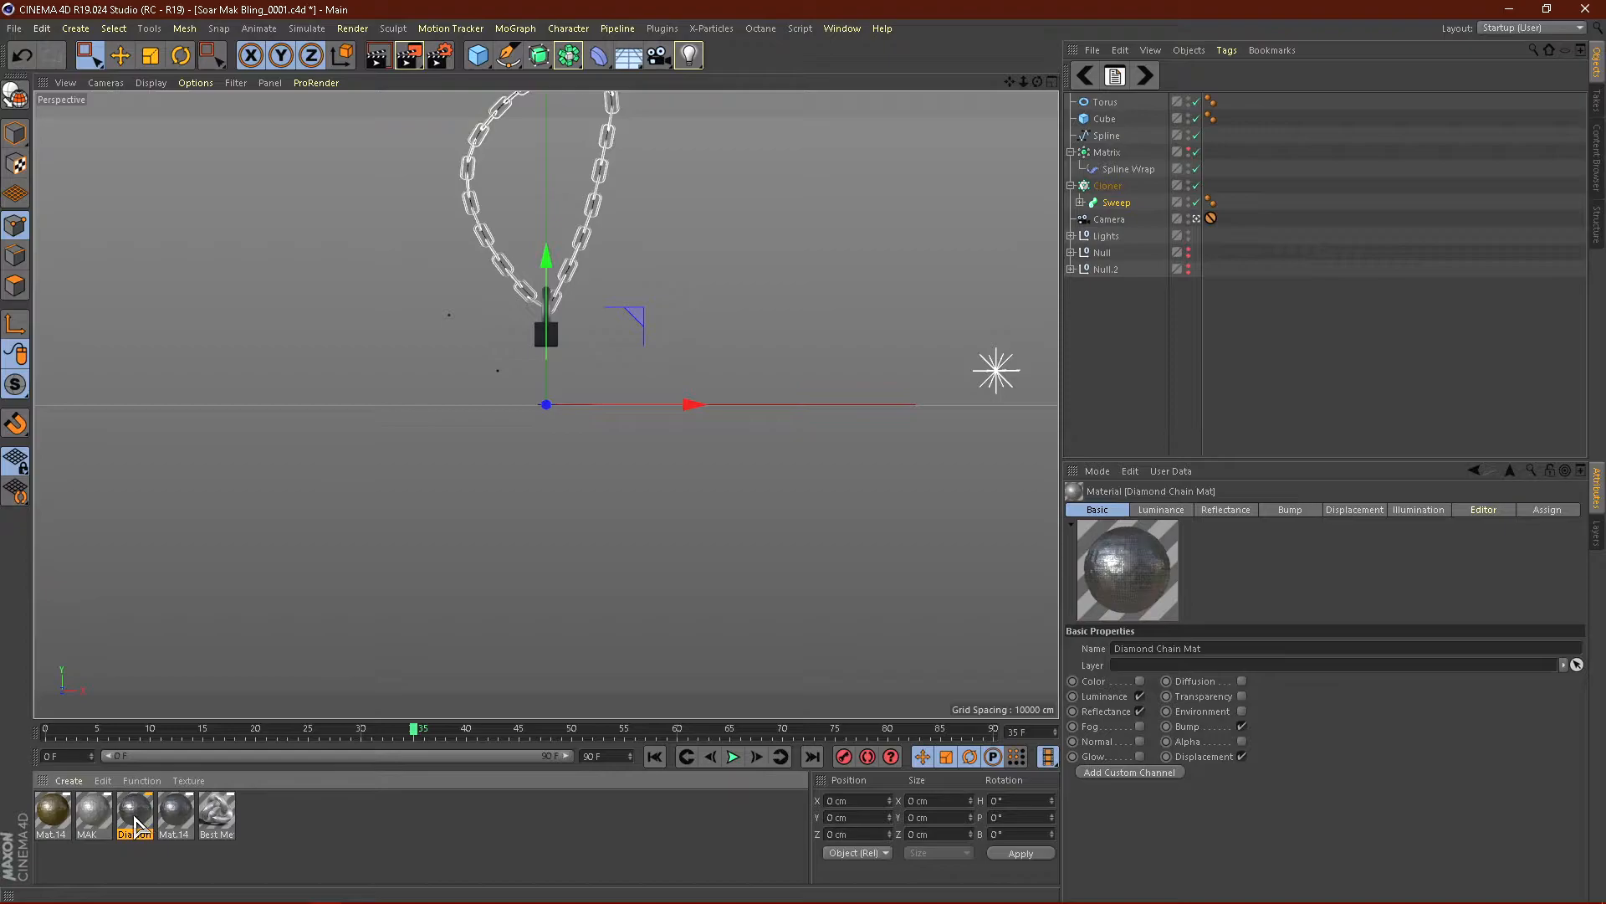
drag(1115, 205, 1117, 204)
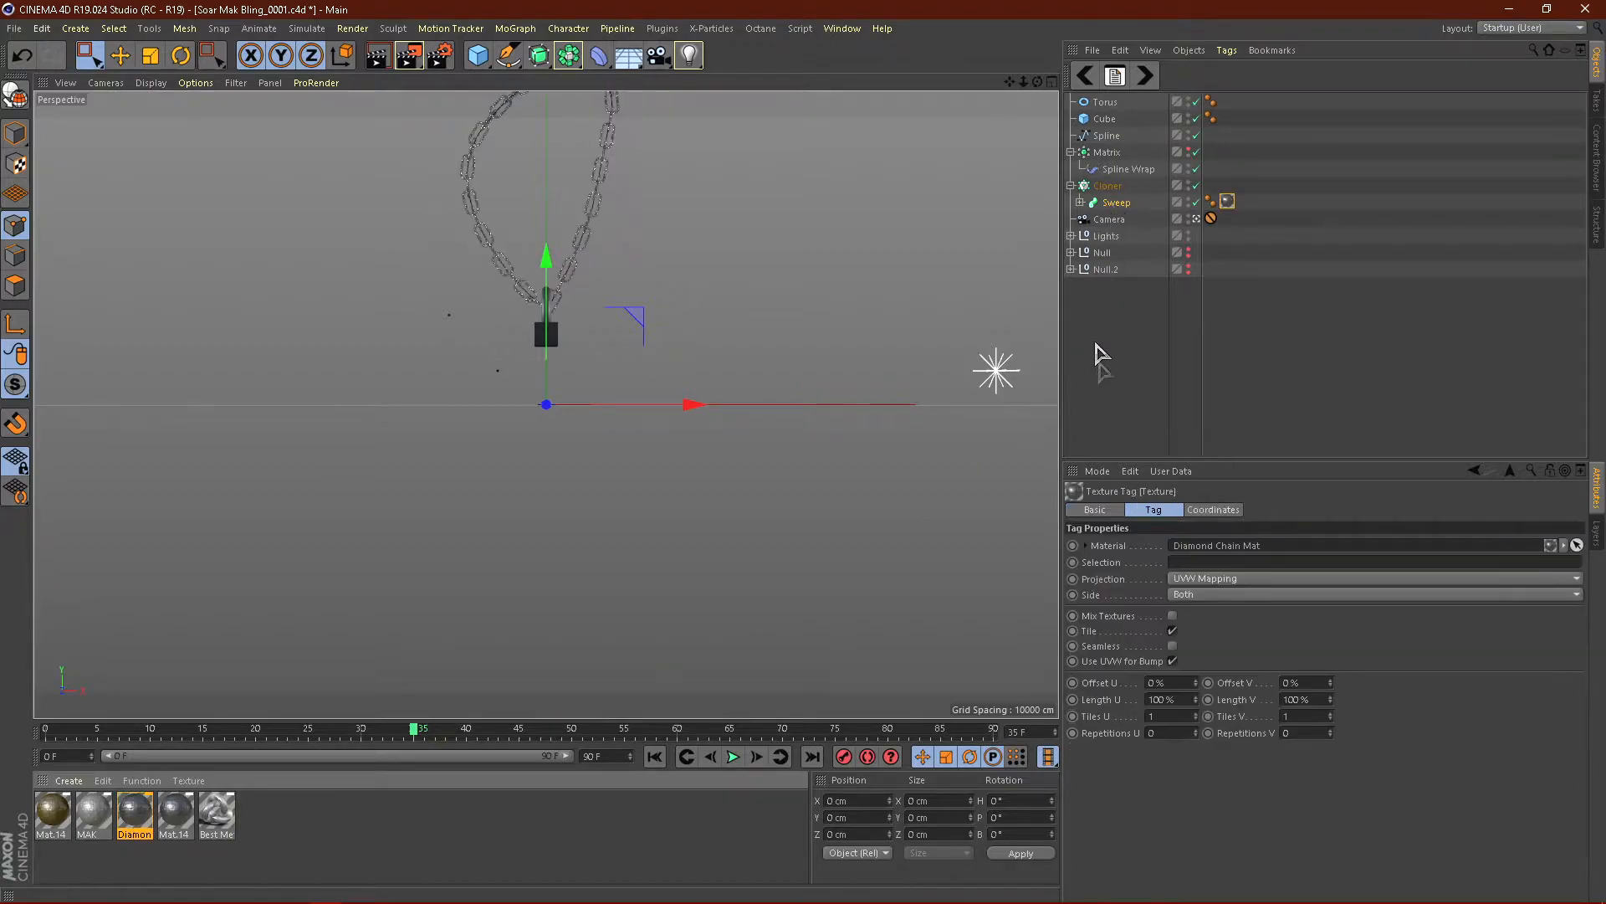
Step: Set the Sweep's texture tag to Cubic projection and enable Seamless tiling
click(1204, 579)
click(1181, 654)
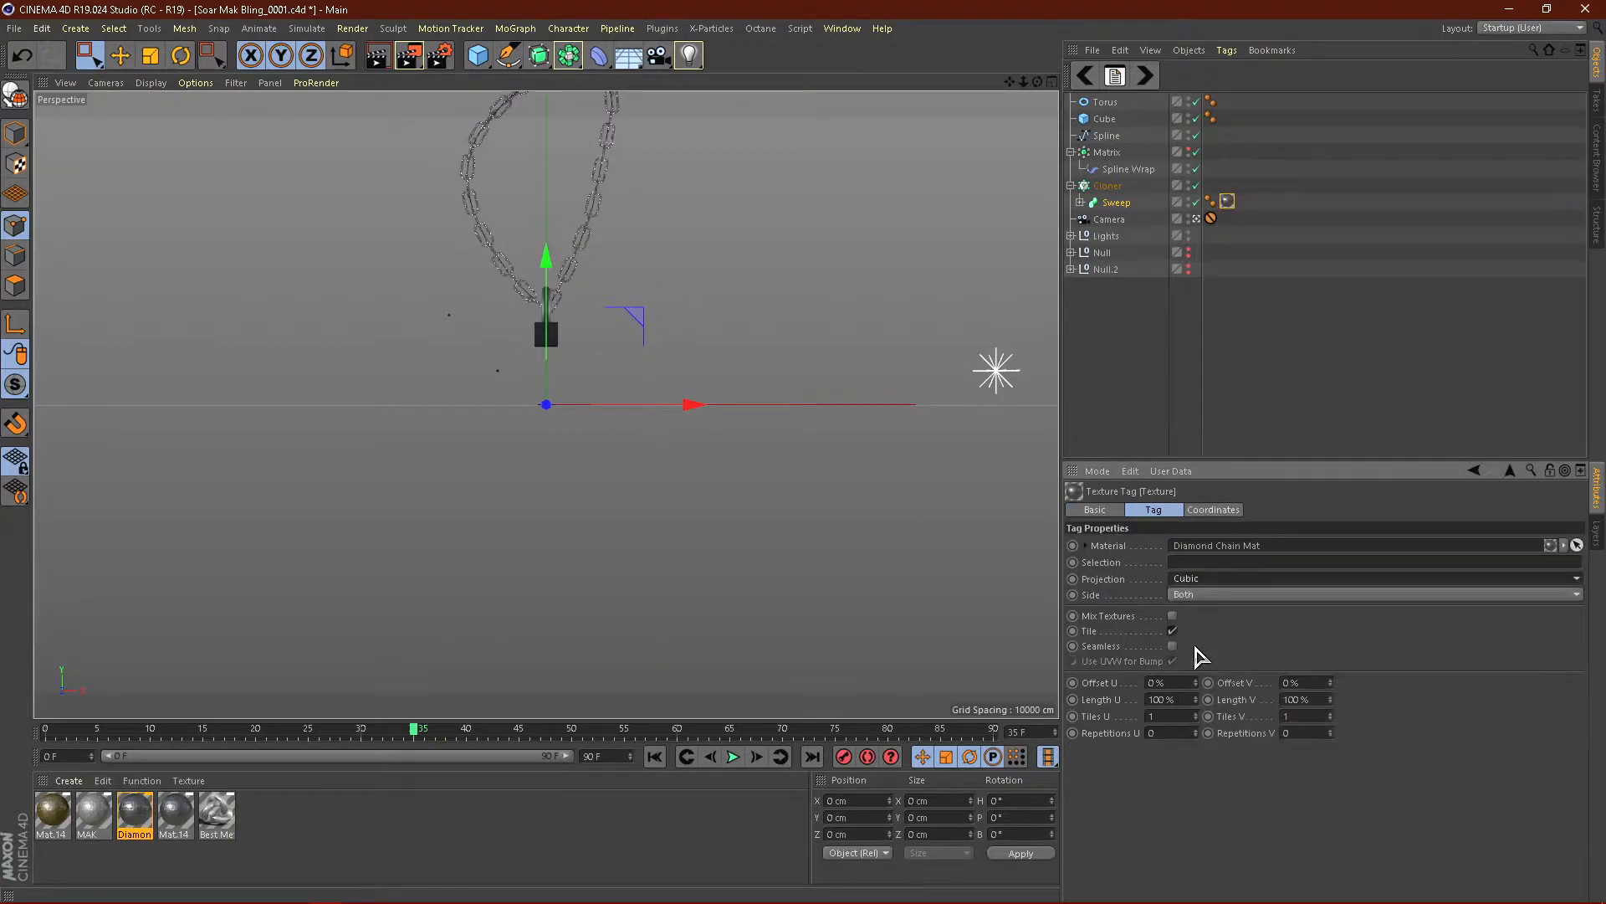
click(1172, 646)
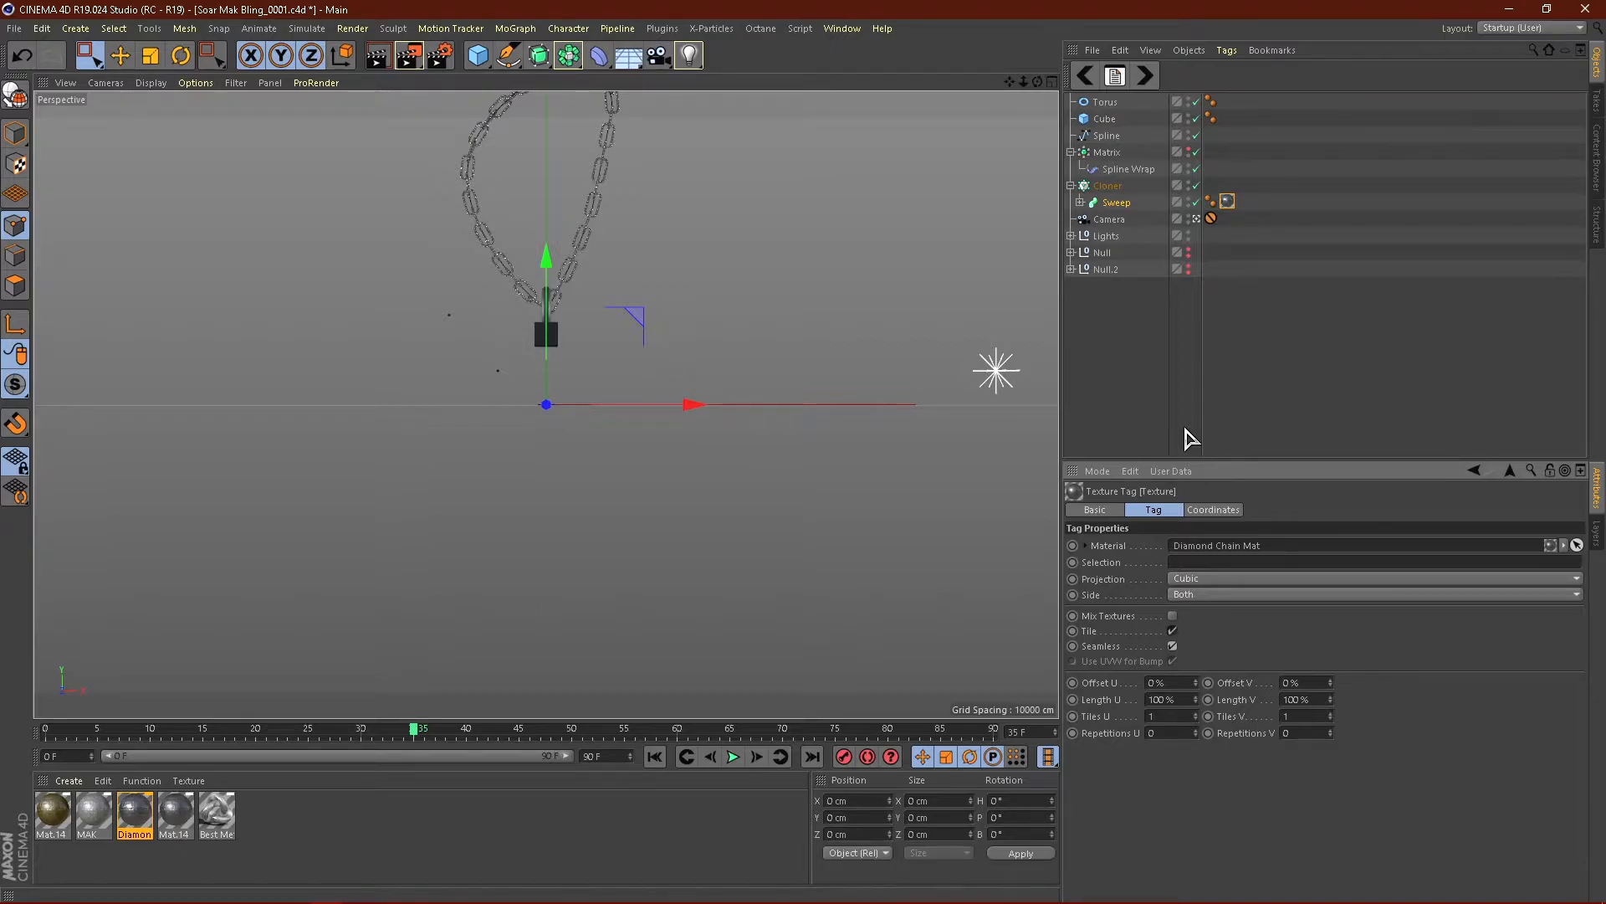
click(132, 816)
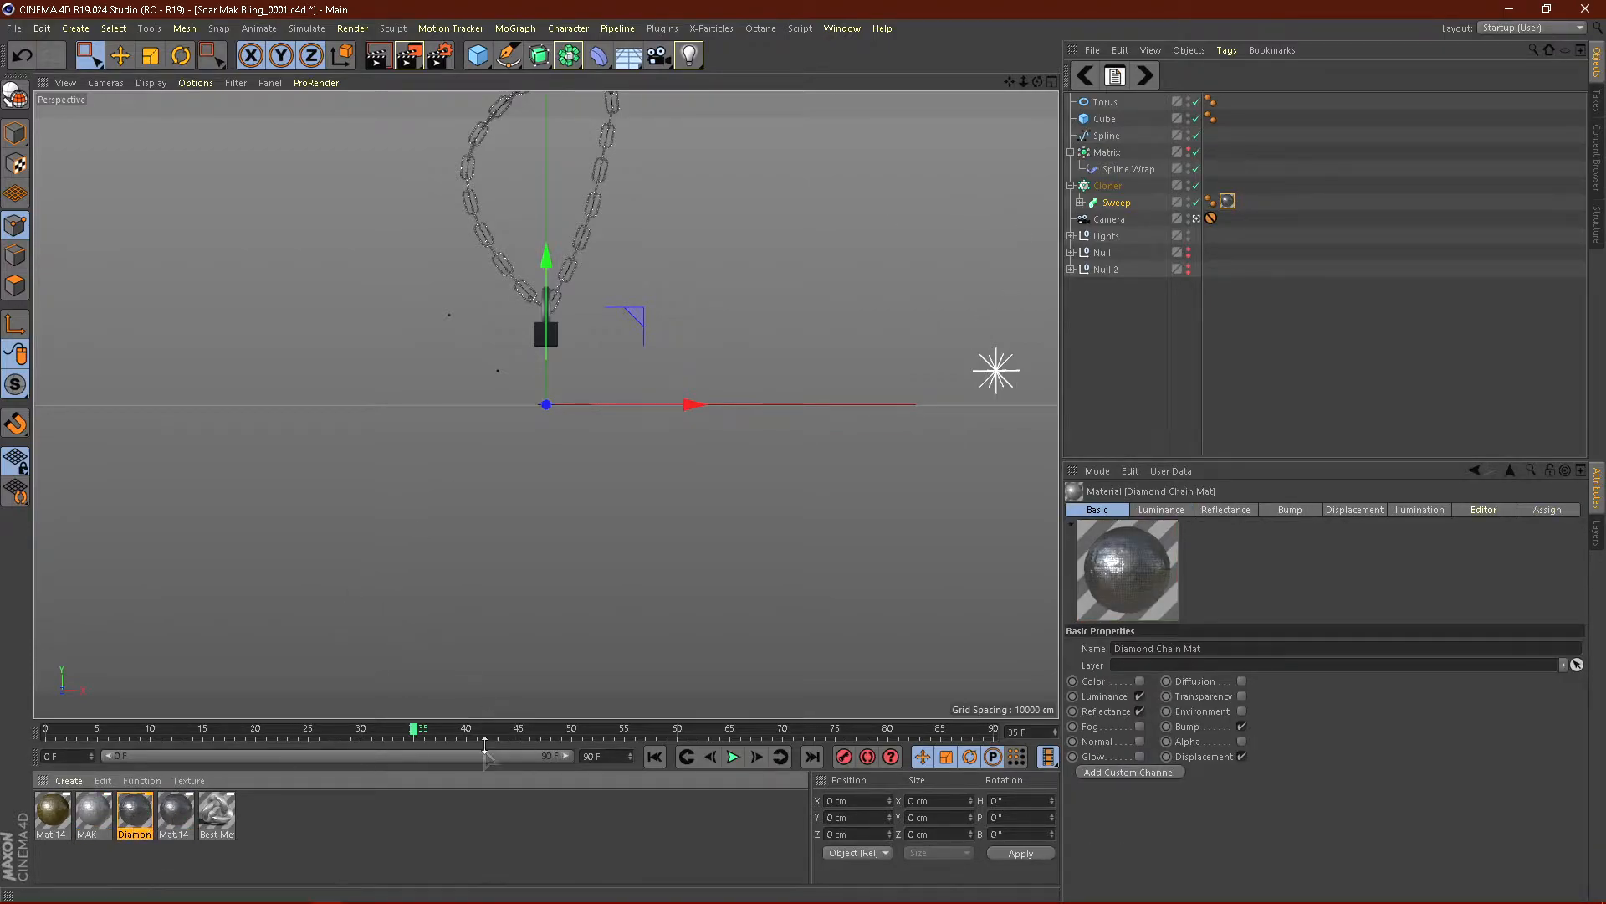
drag(532, 719, 533, 742)
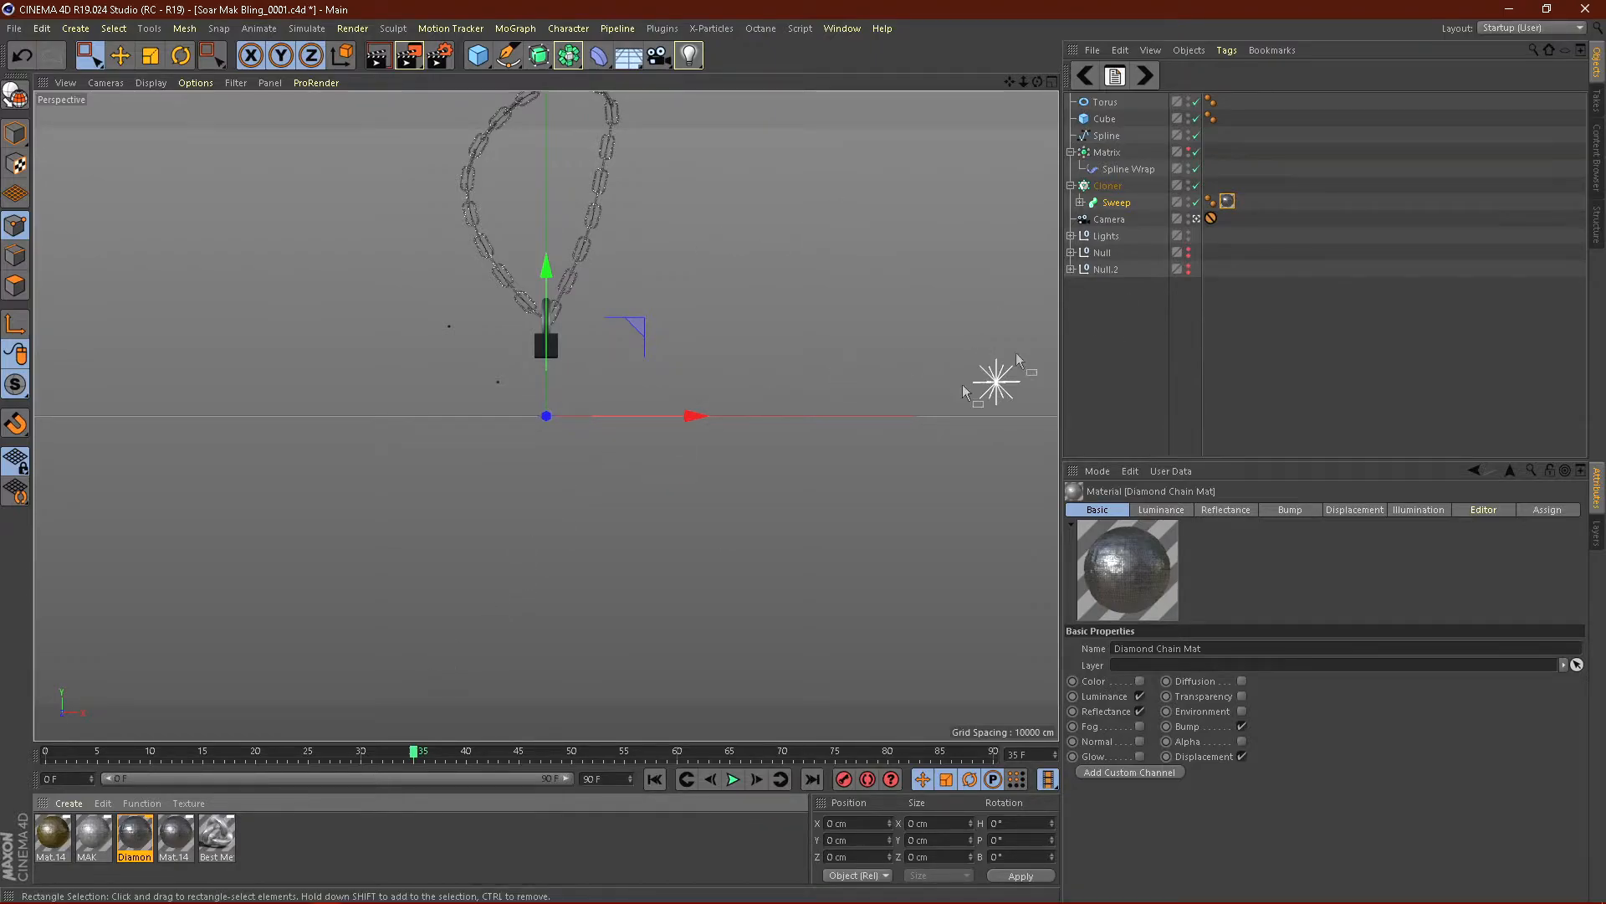
click(100, 837)
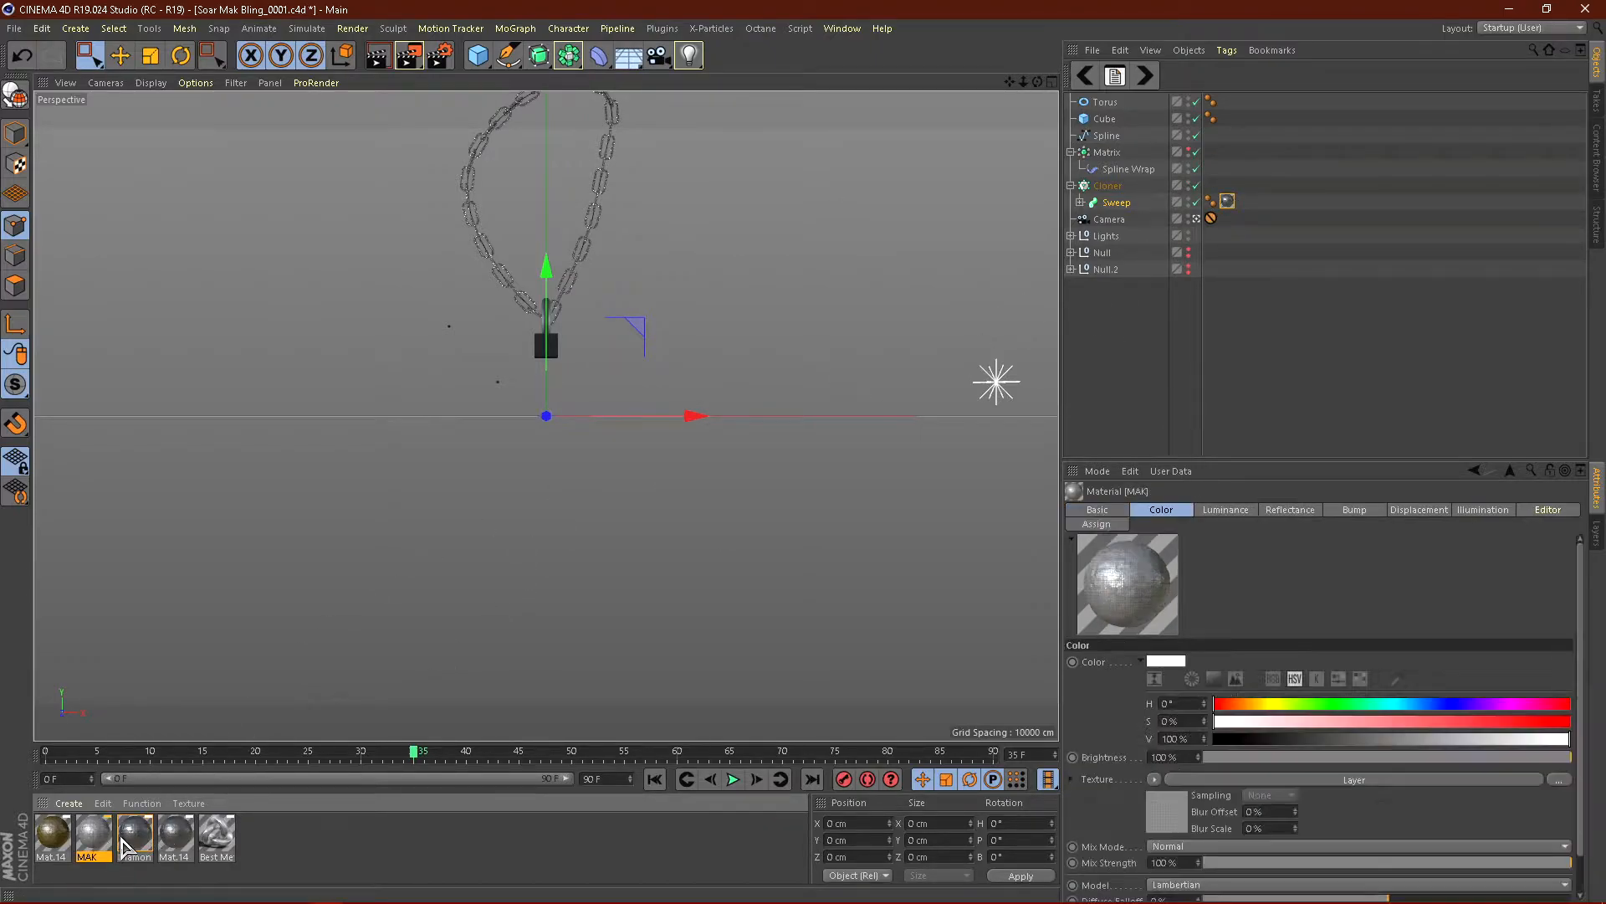
click(133, 838)
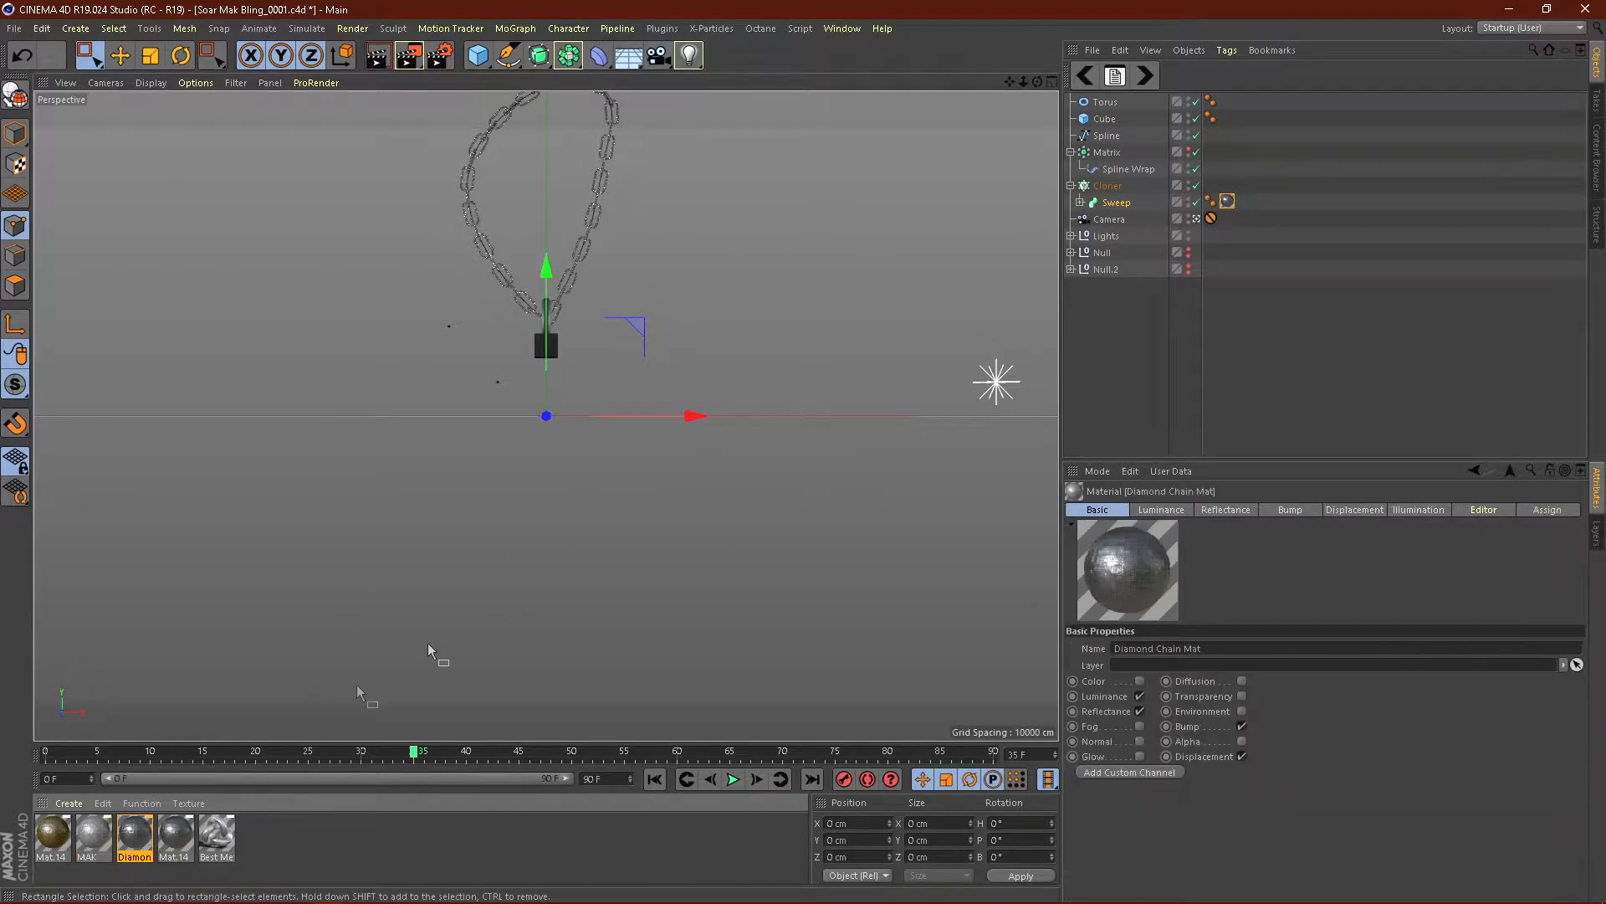
click(1106, 154)
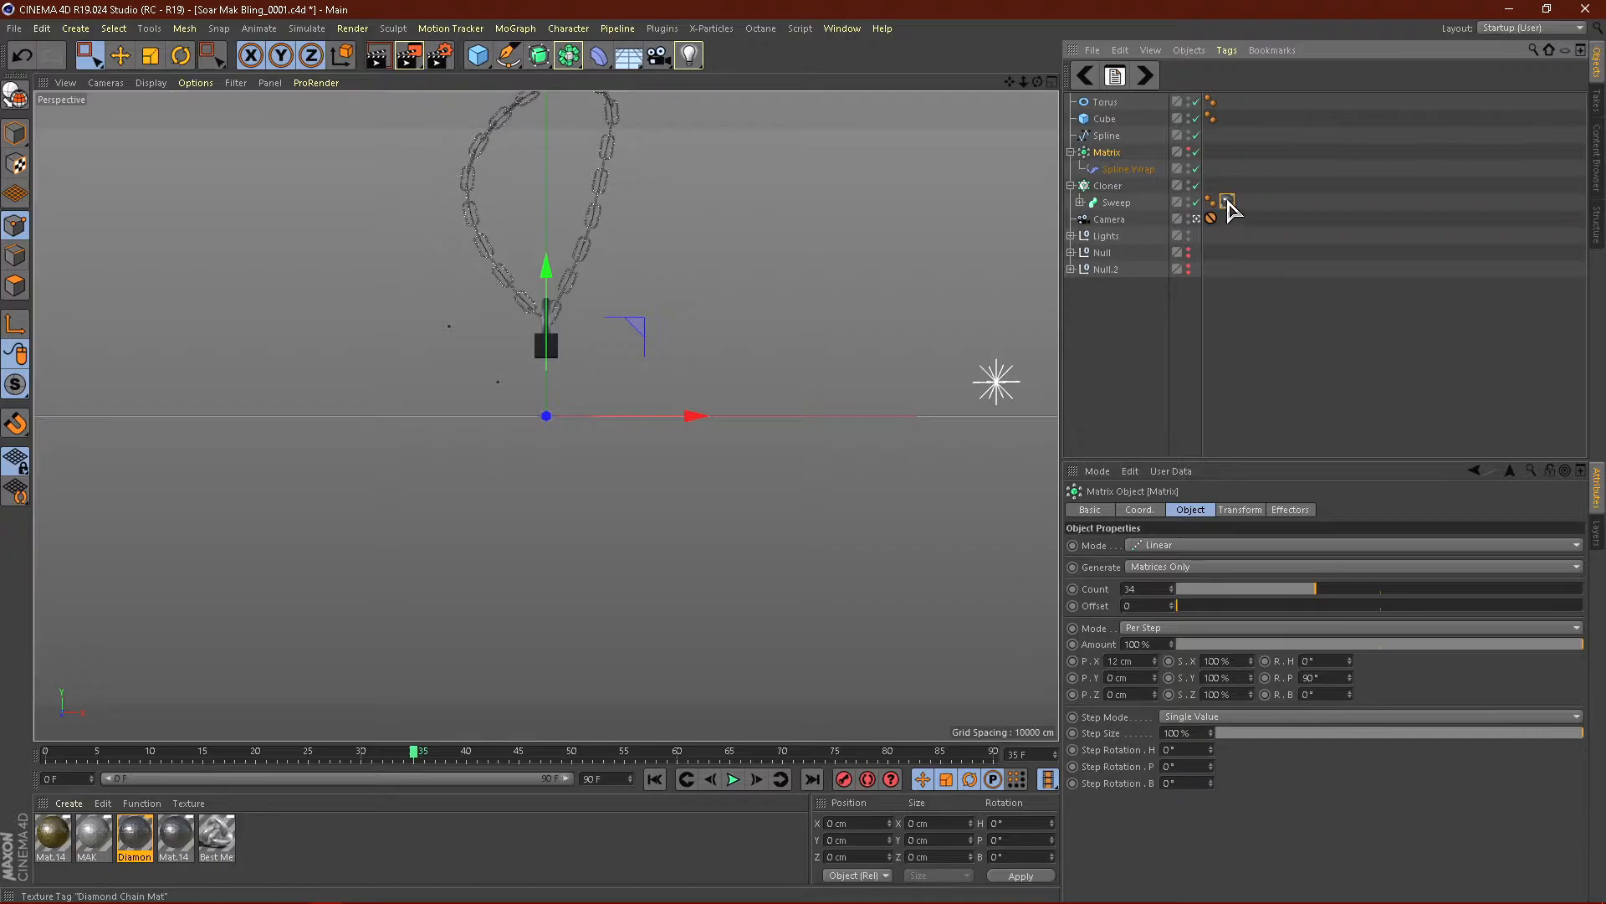
Step: Copy the Sweep's Diamond Chain Mat texture tag onto the Cube and the Torus, and check the necklace outside the camera view
click(1226, 202)
ctrl+drag(1217, 127, 1228, 102)
click(1196, 220)
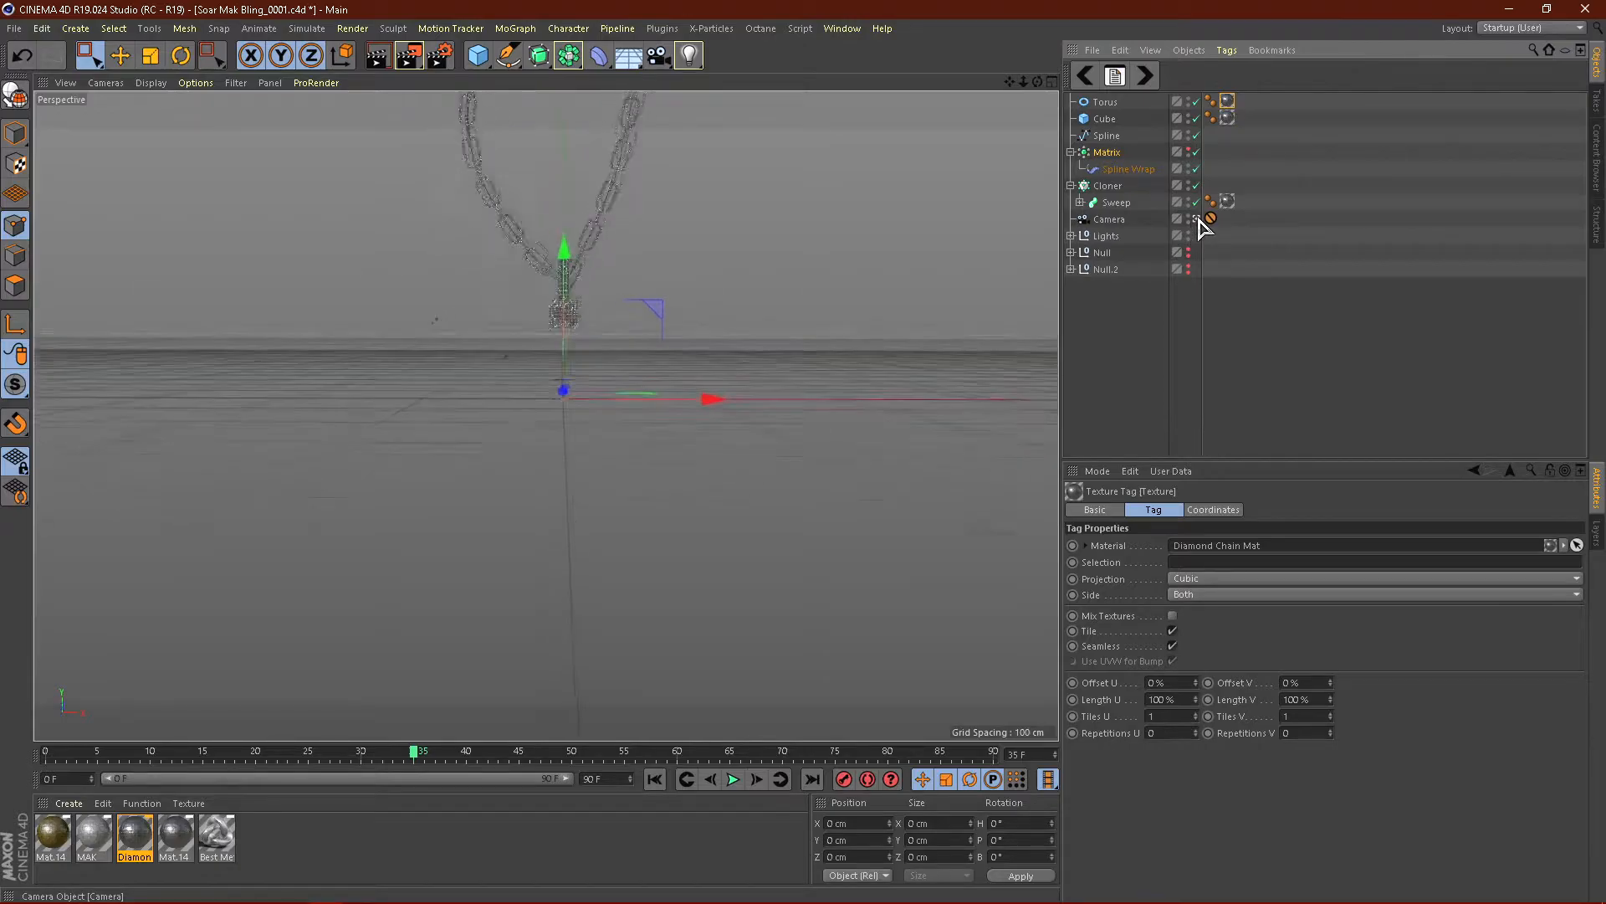
alt+drag(611, 383, 602, 428)
scroll(628, 411, down, 6)
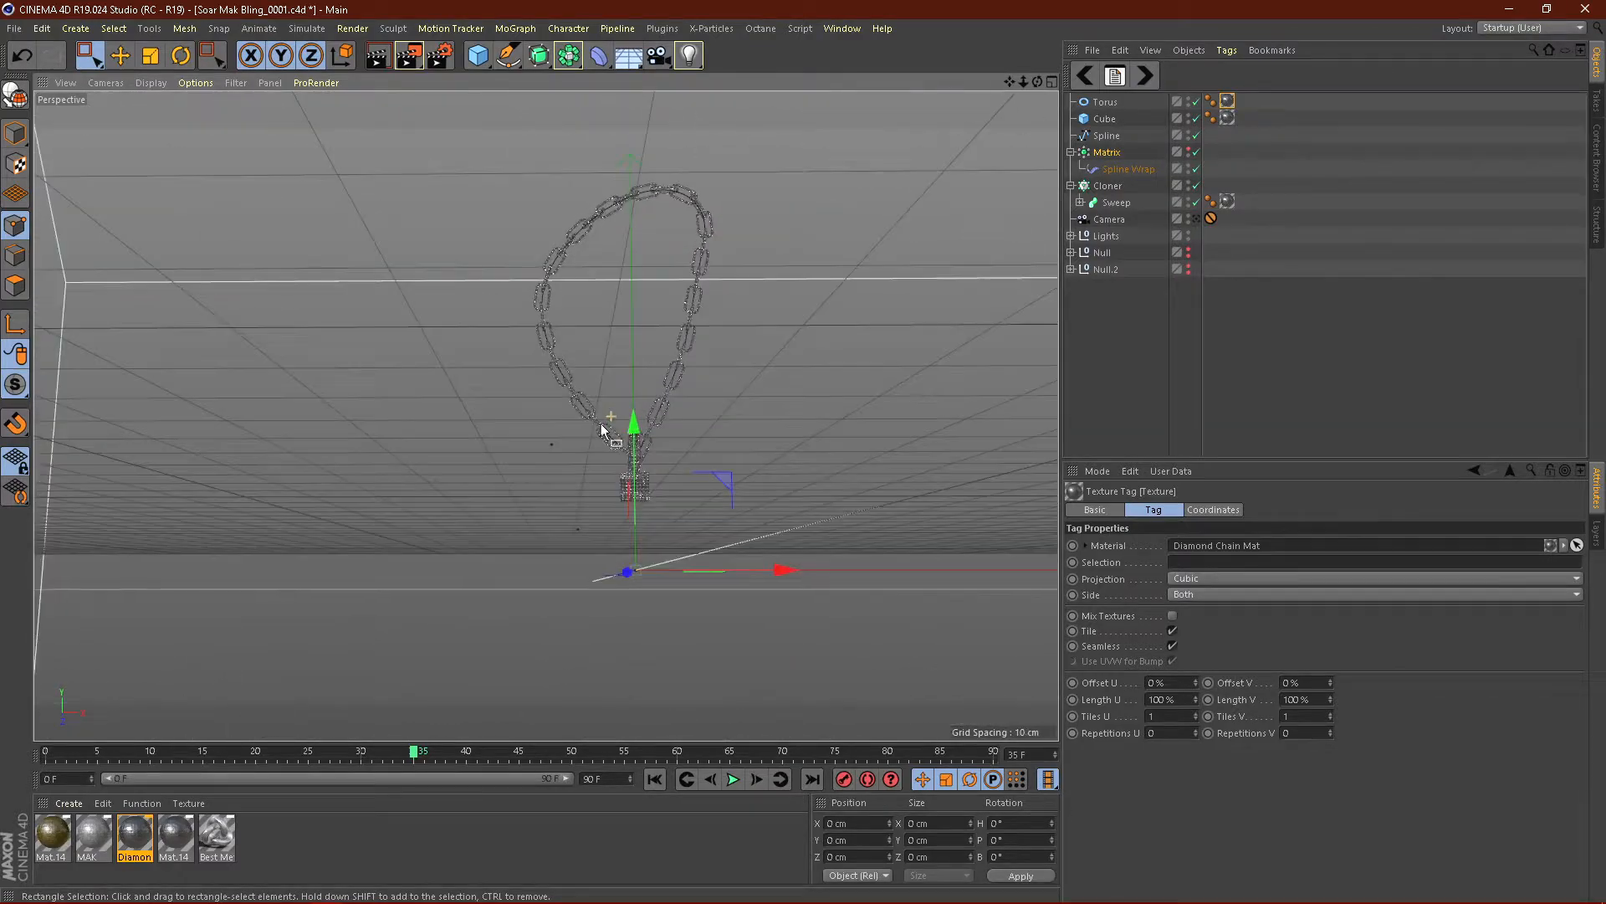
click(1197, 219)
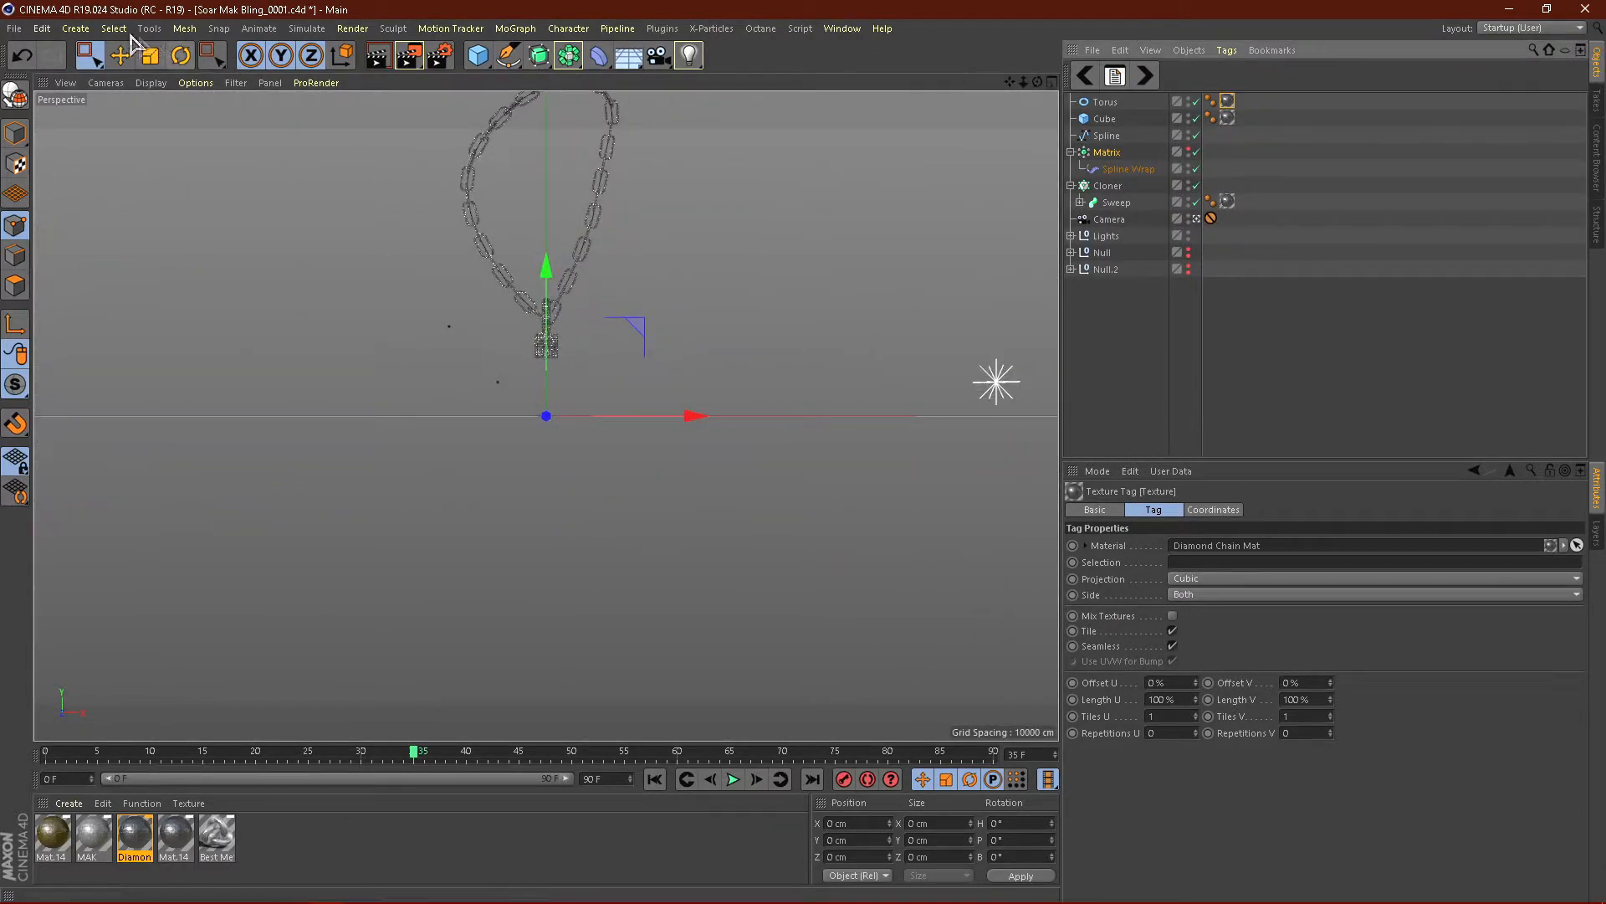
Step: Merge the Illustrator file FaZe Logo Fix into the scene at scale 1 centimetre with Connect Splines enabled
click(15, 33)
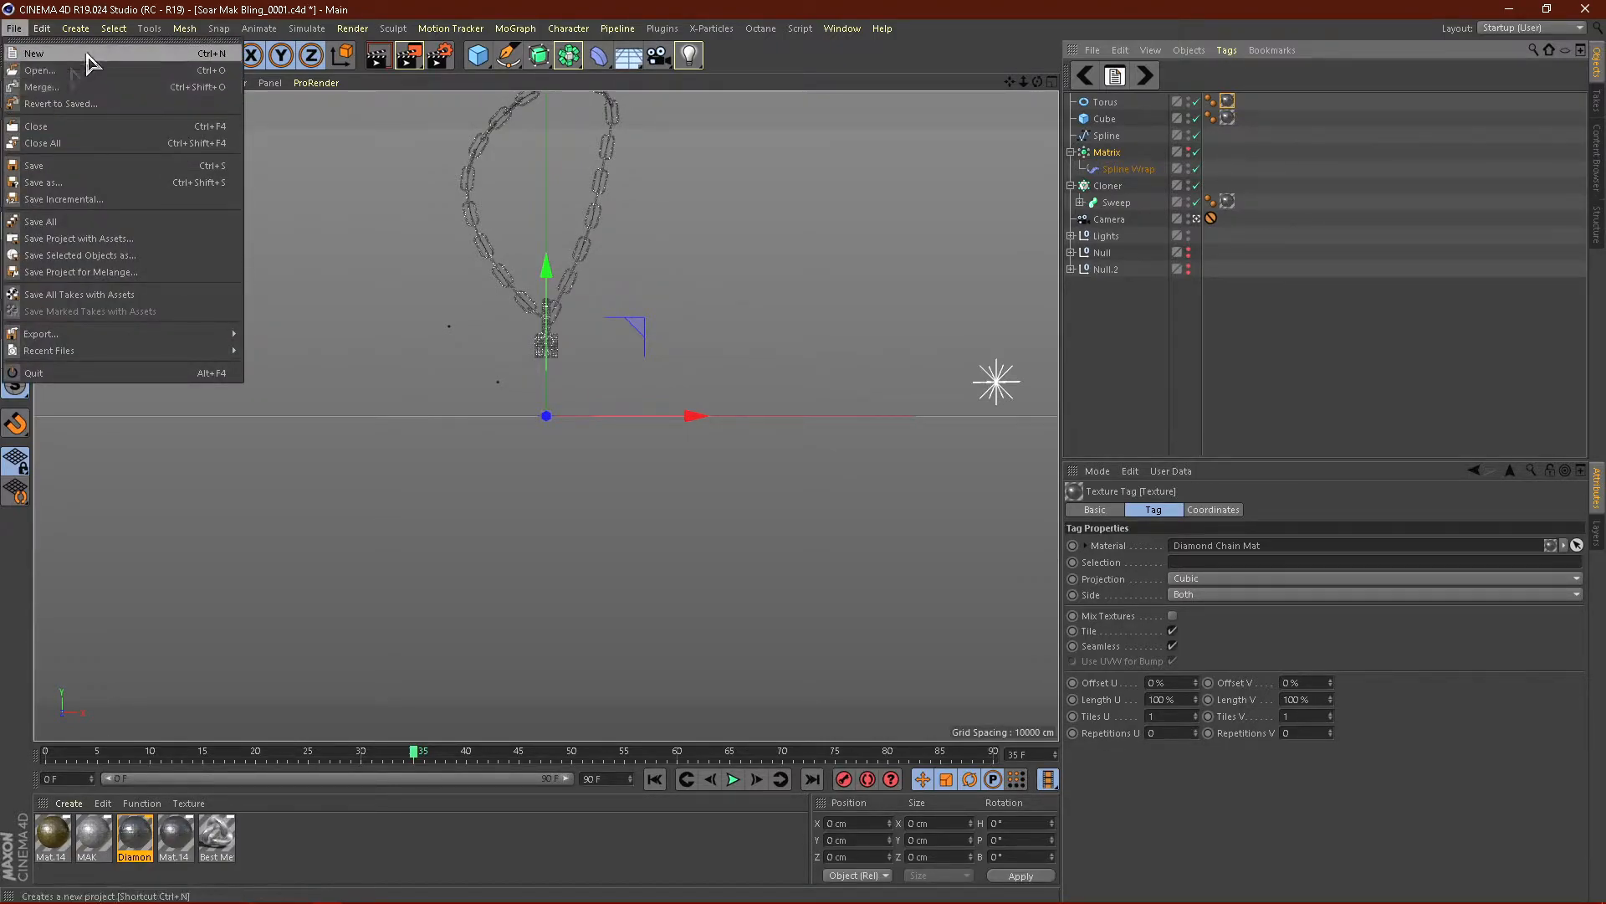
mouse_move(33, 25)
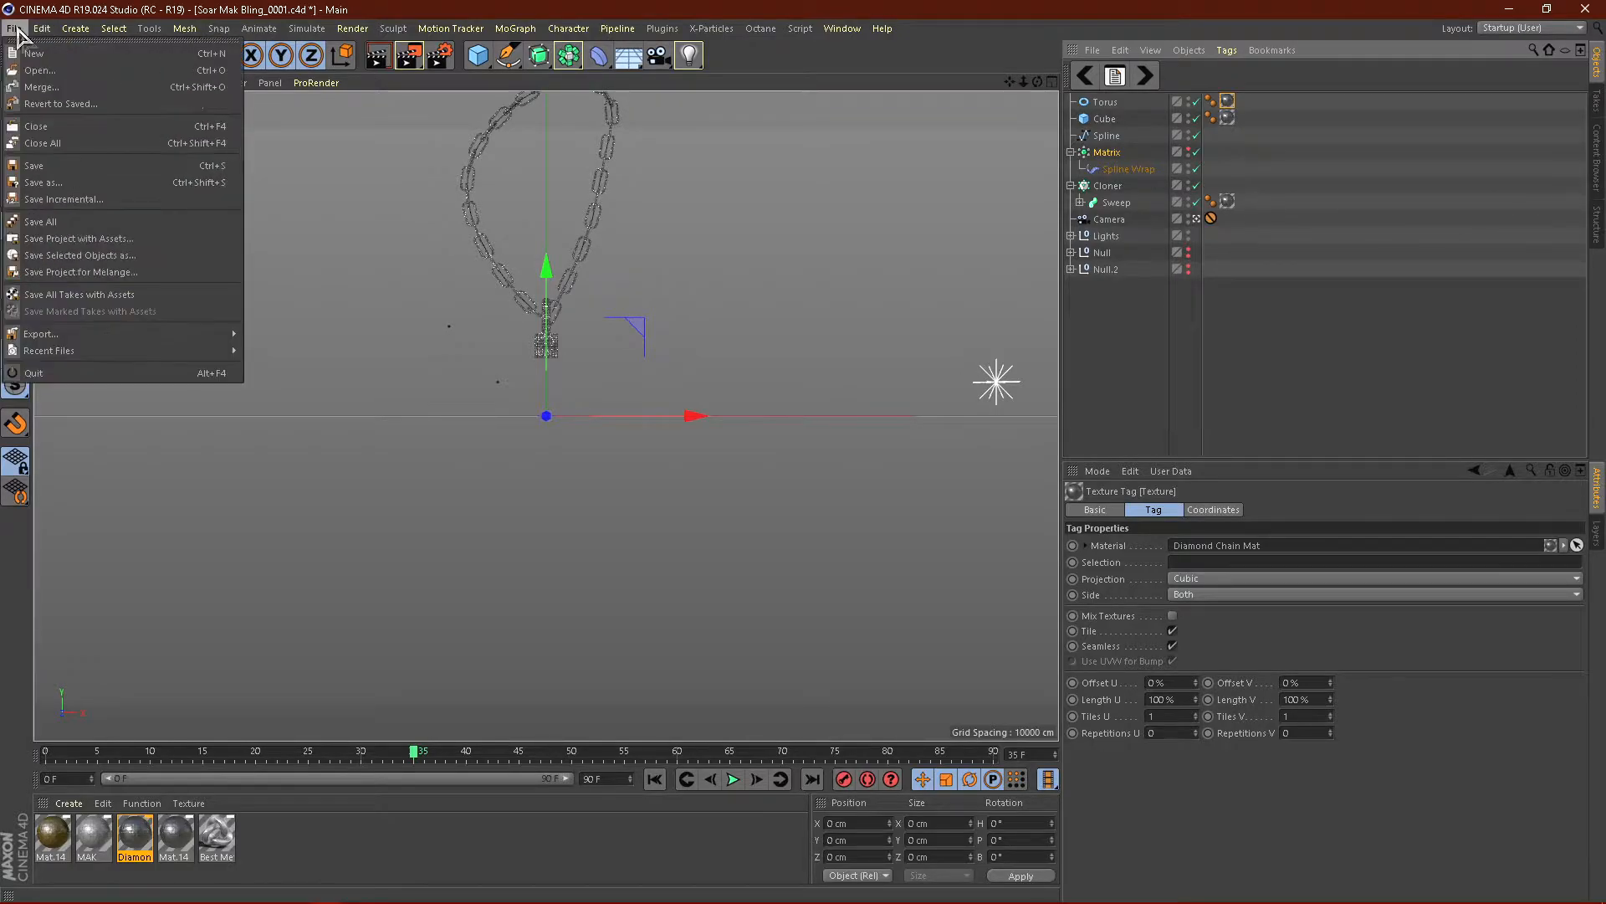
click(52, 89)
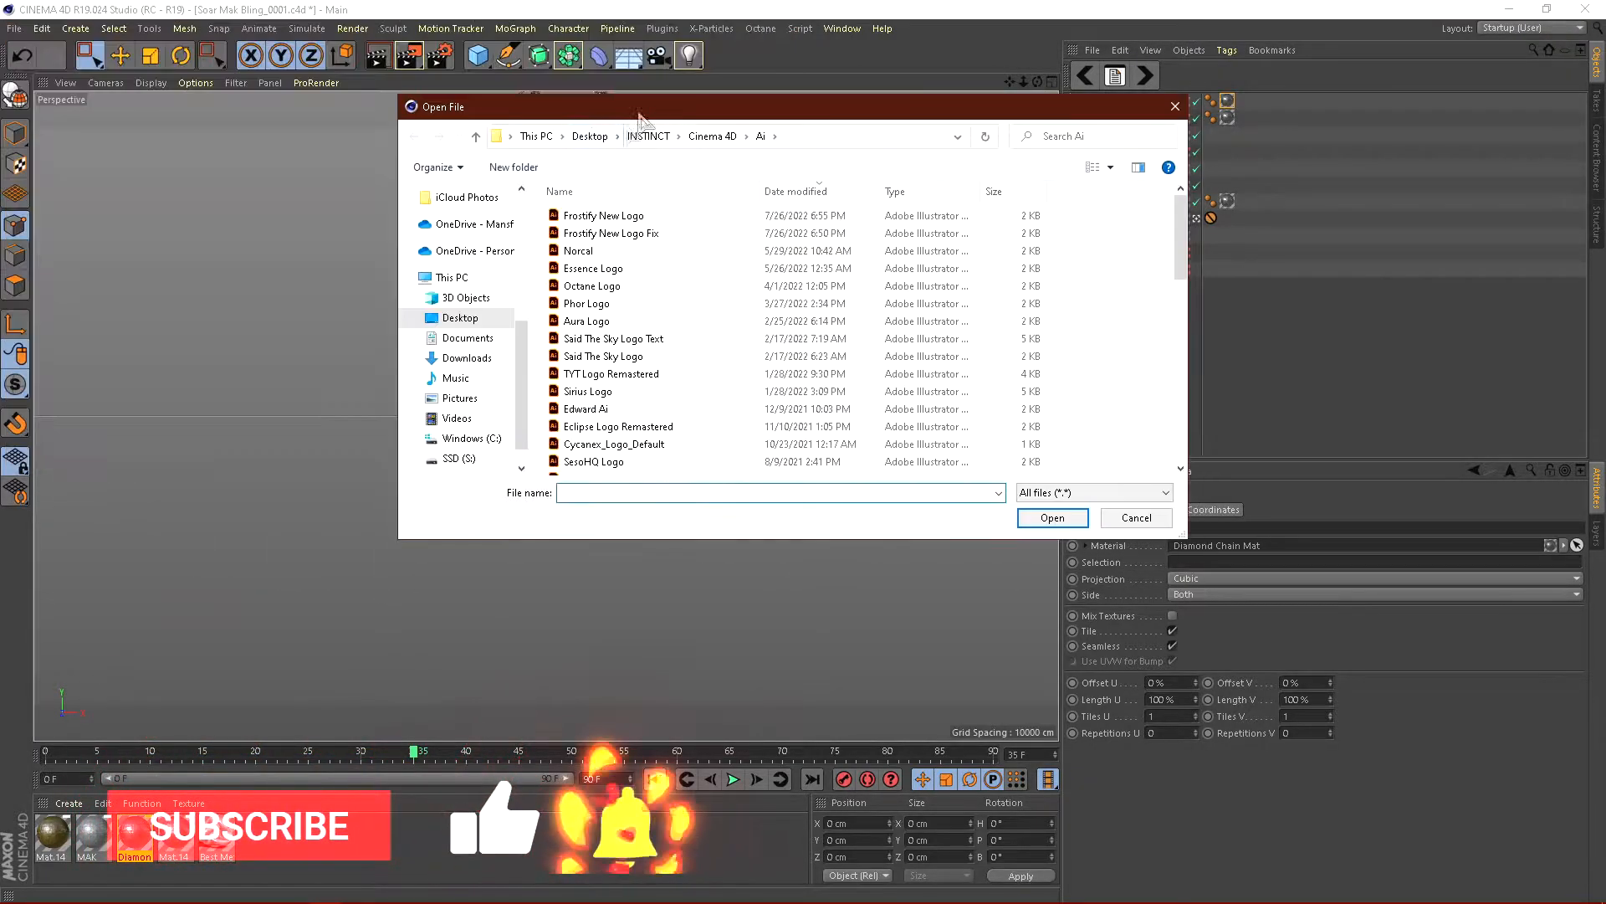
scroll(710, 372, down, 2)
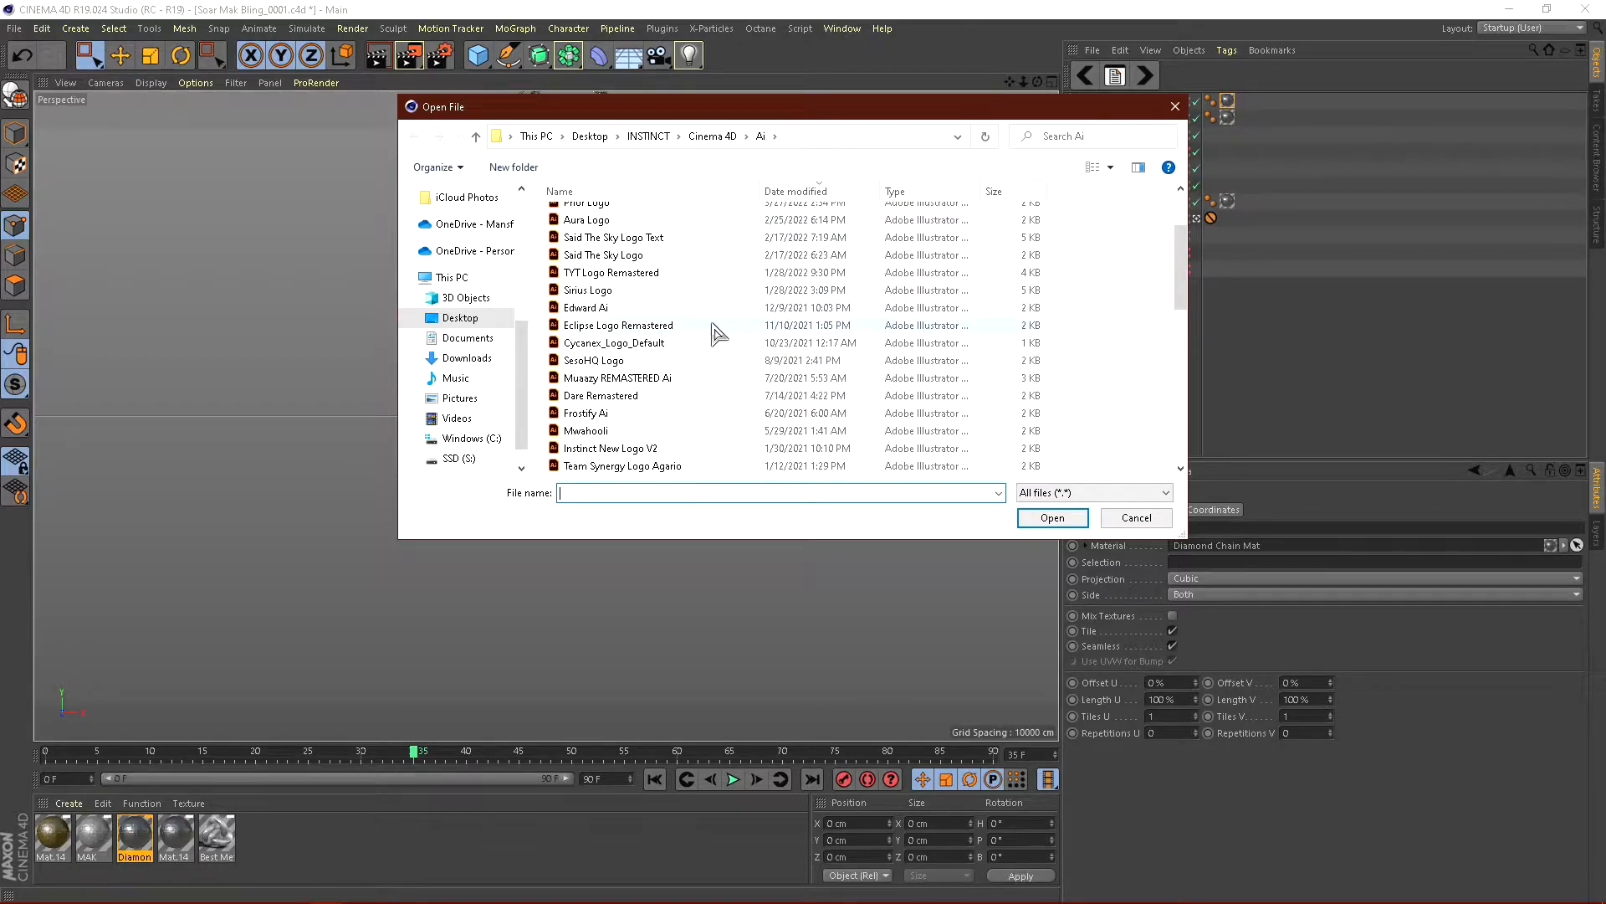
scroll(713, 333, down, 2)
scroll(743, 335, down, 4)
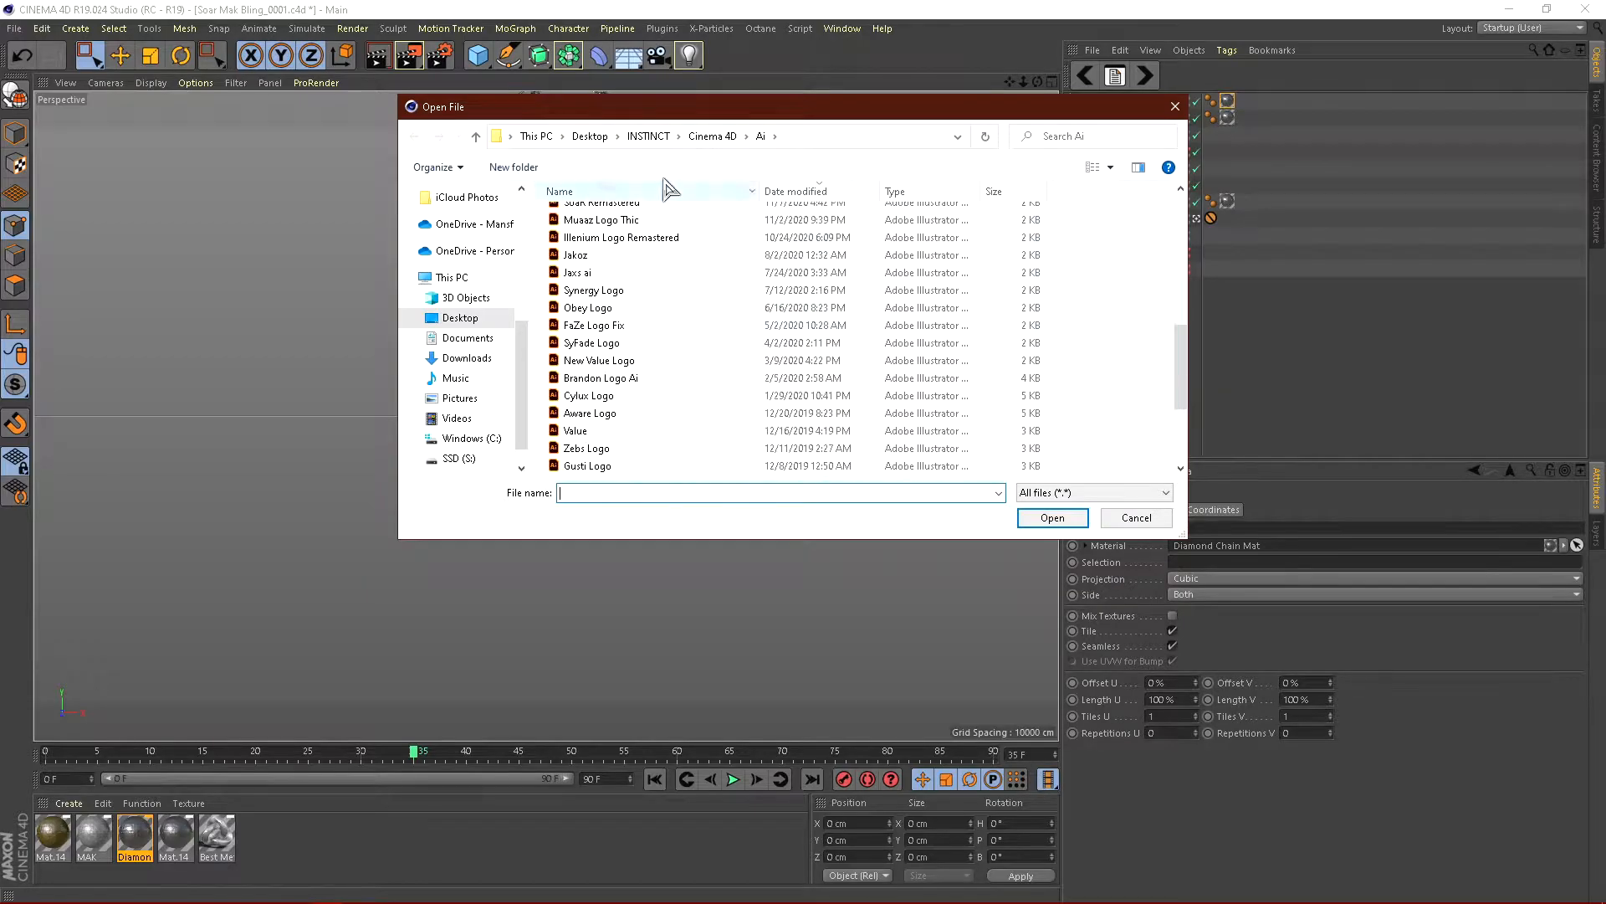
scroll(710, 318, up, 1)
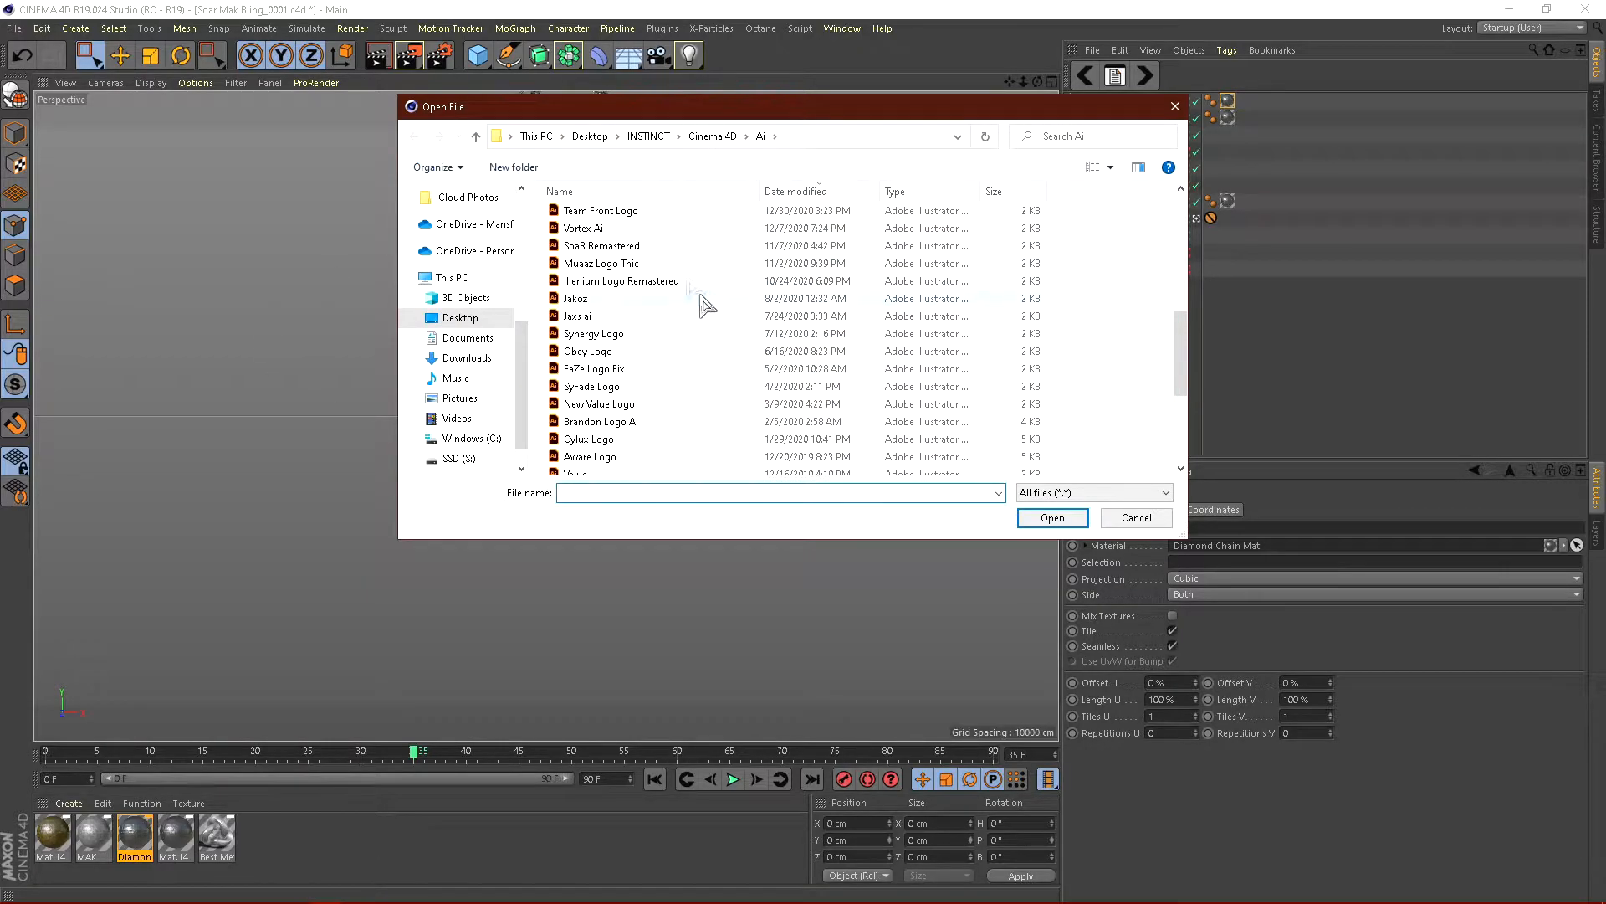
scroll(655, 335, up, 1)
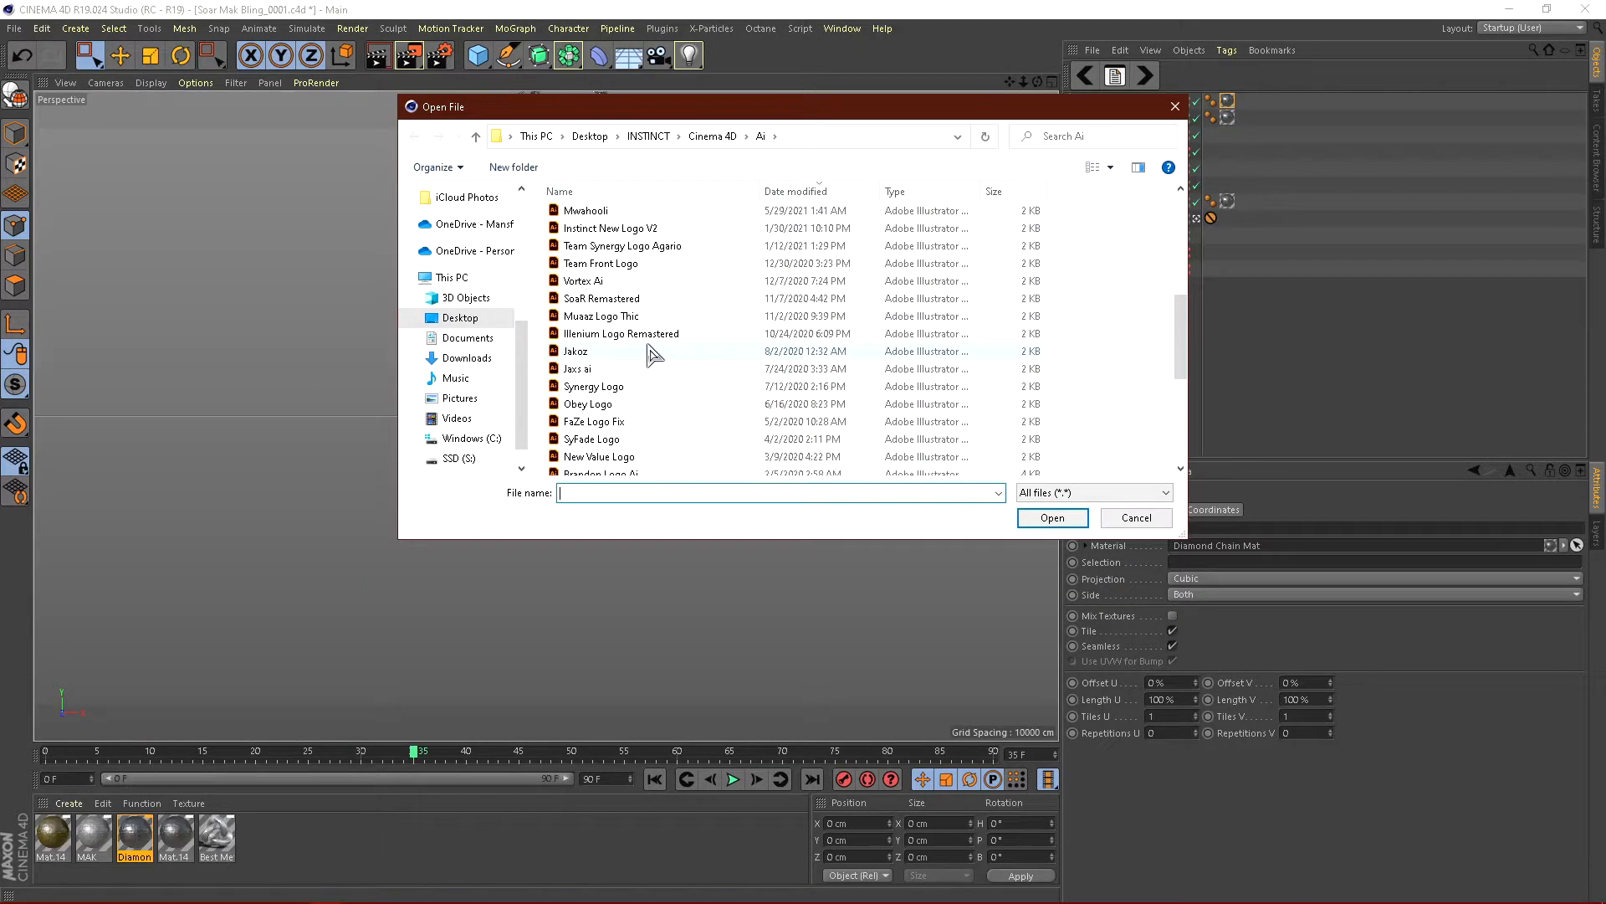
click(608, 425)
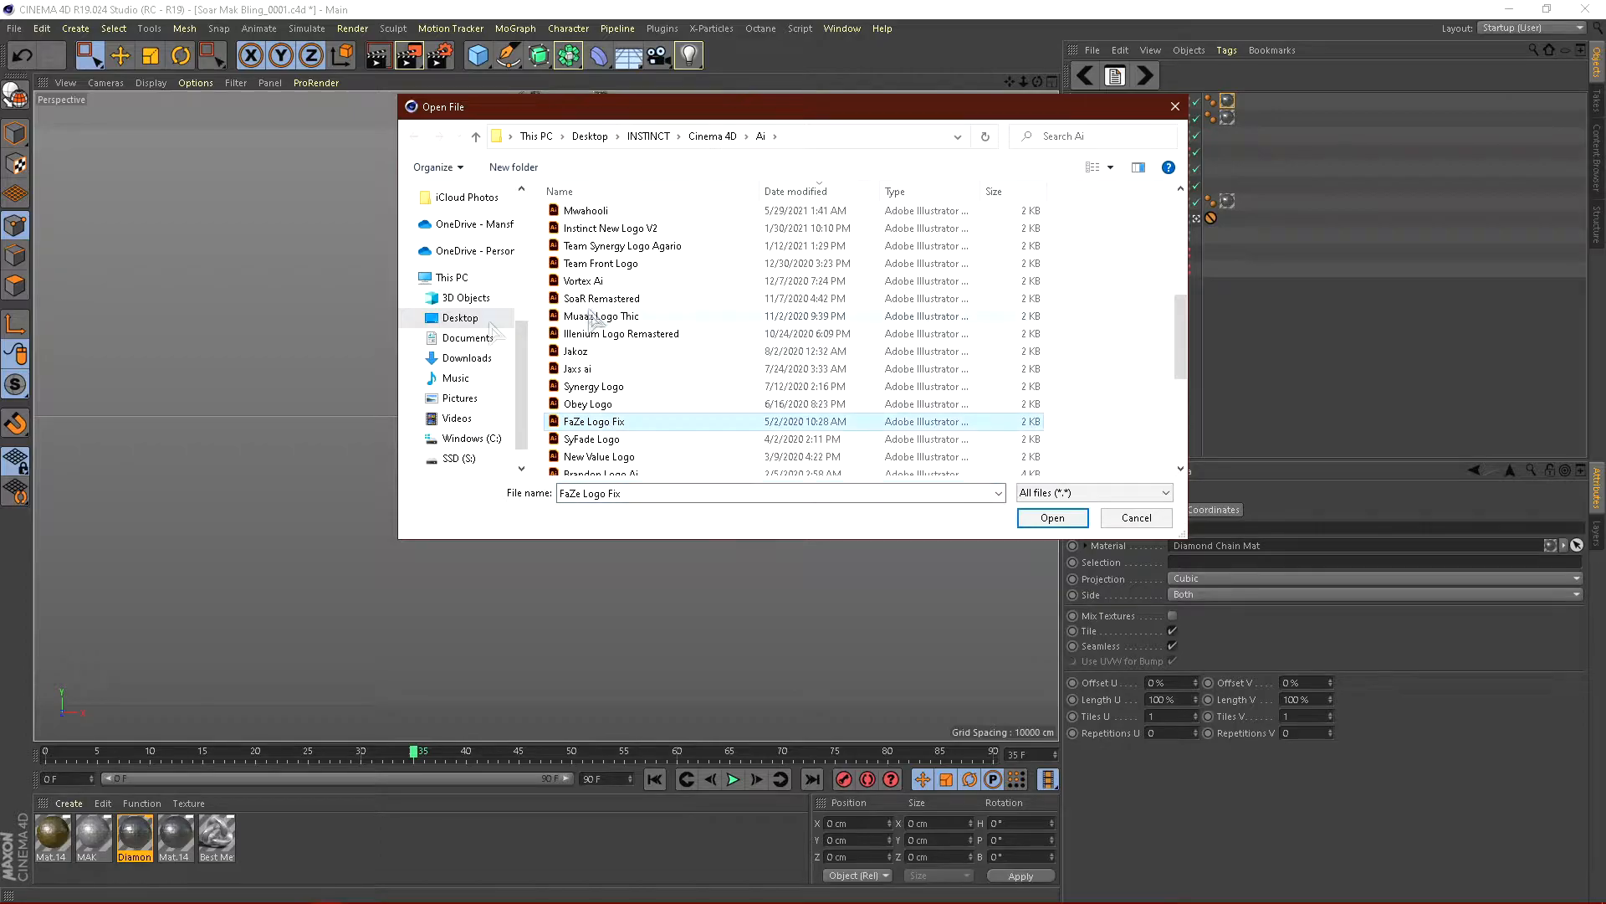
click(1053, 517)
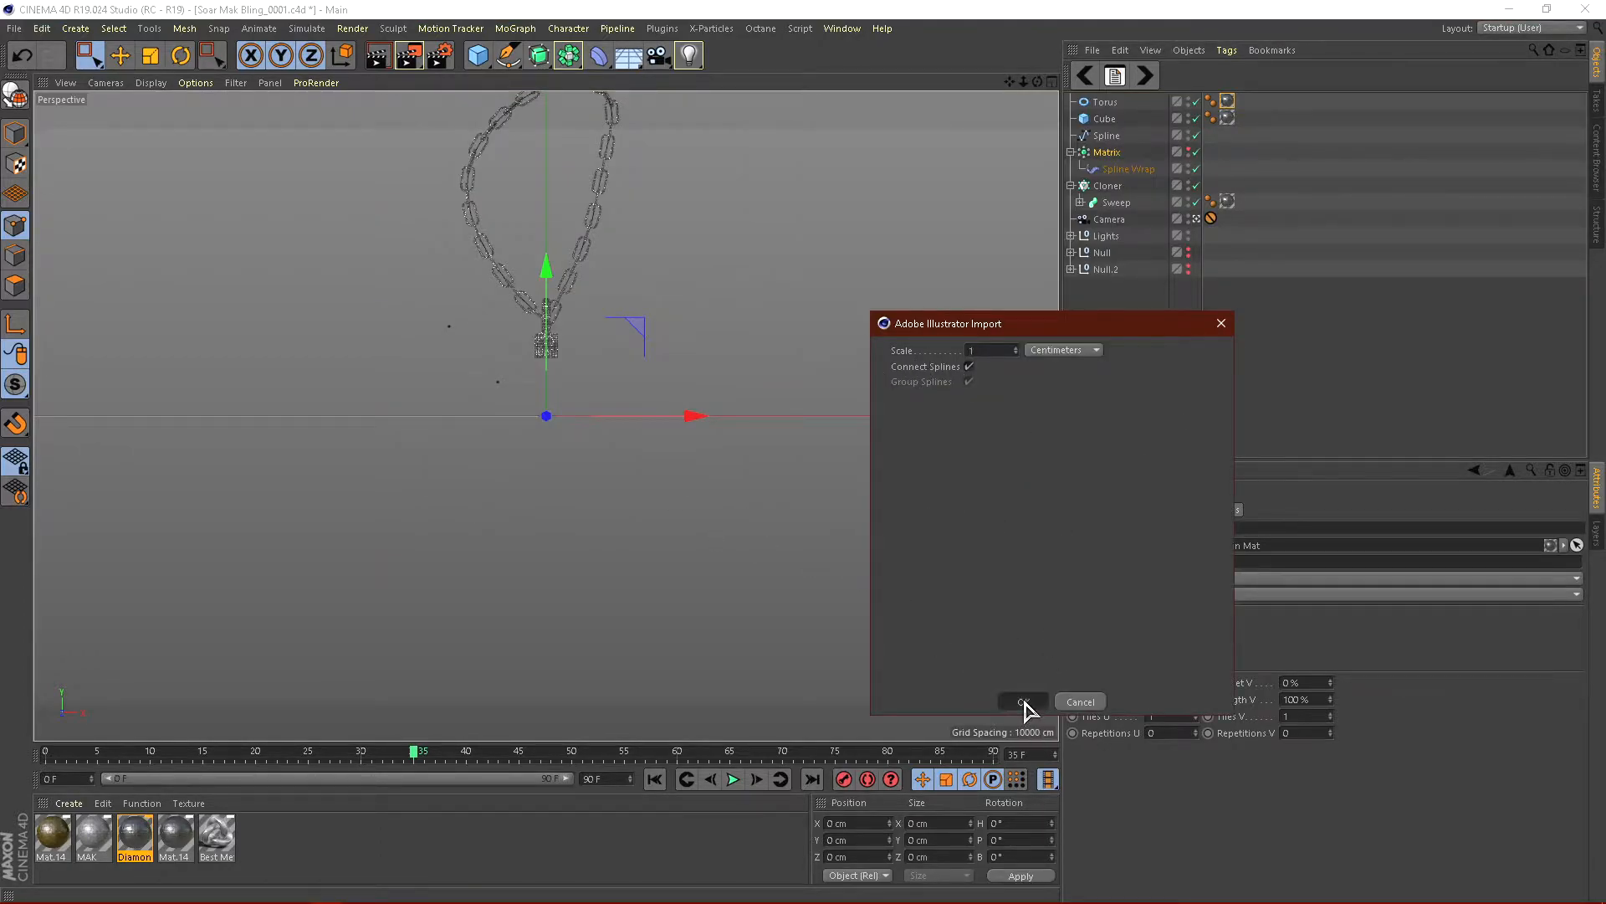
click(1025, 703)
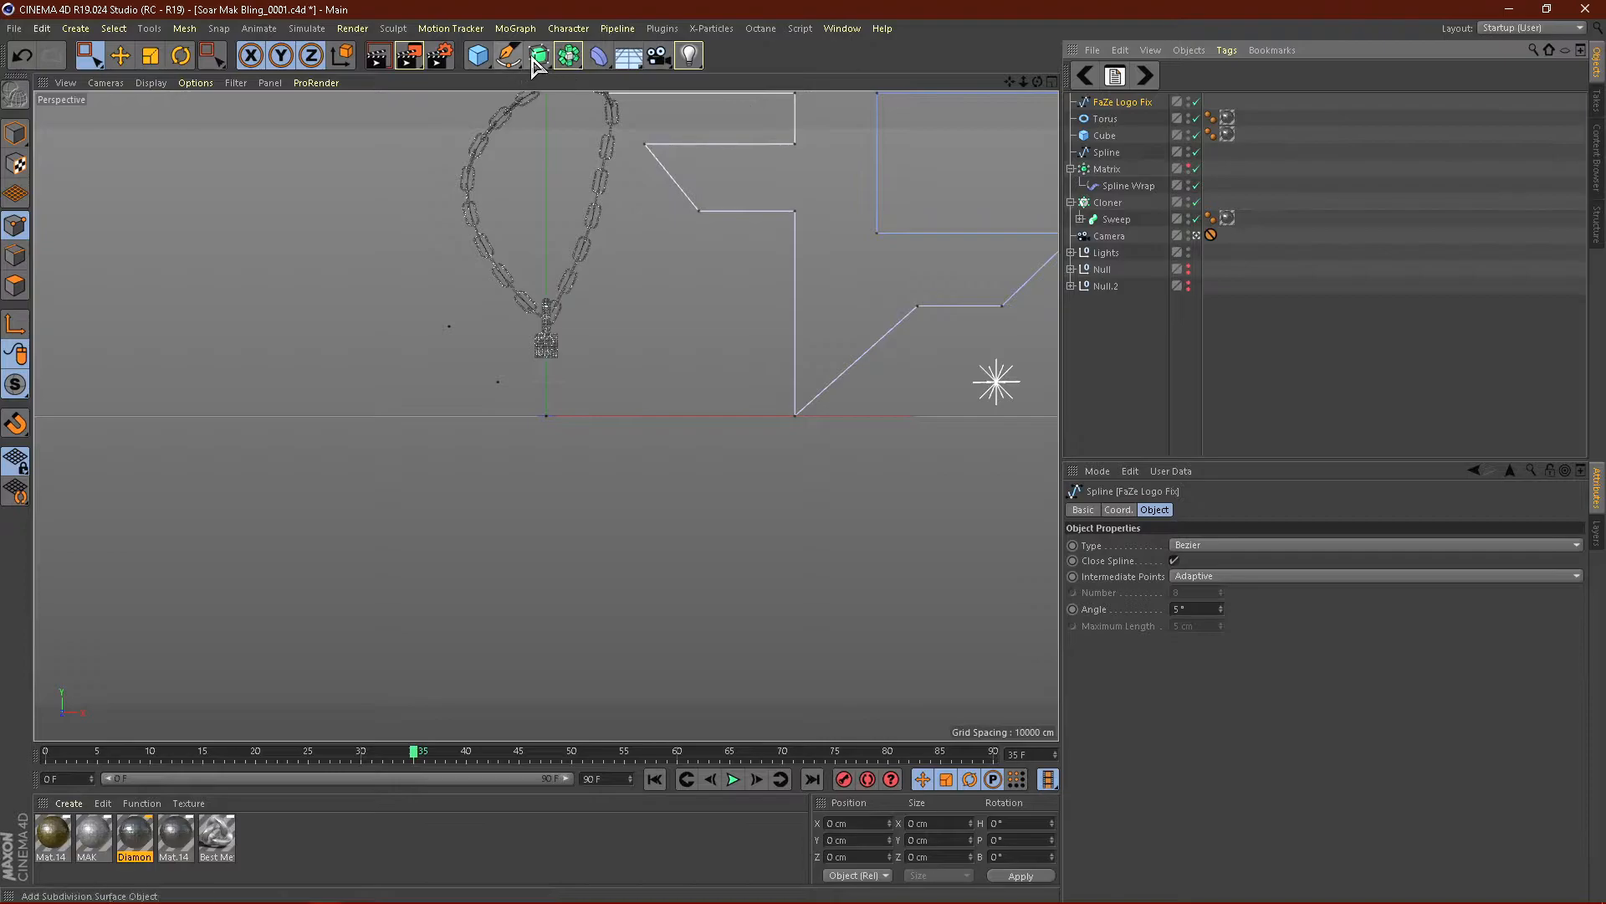
Step: Add an Extrude generator and nest the FaZe Logo Fix spline inside it
drag(539, 55, 722, 92)
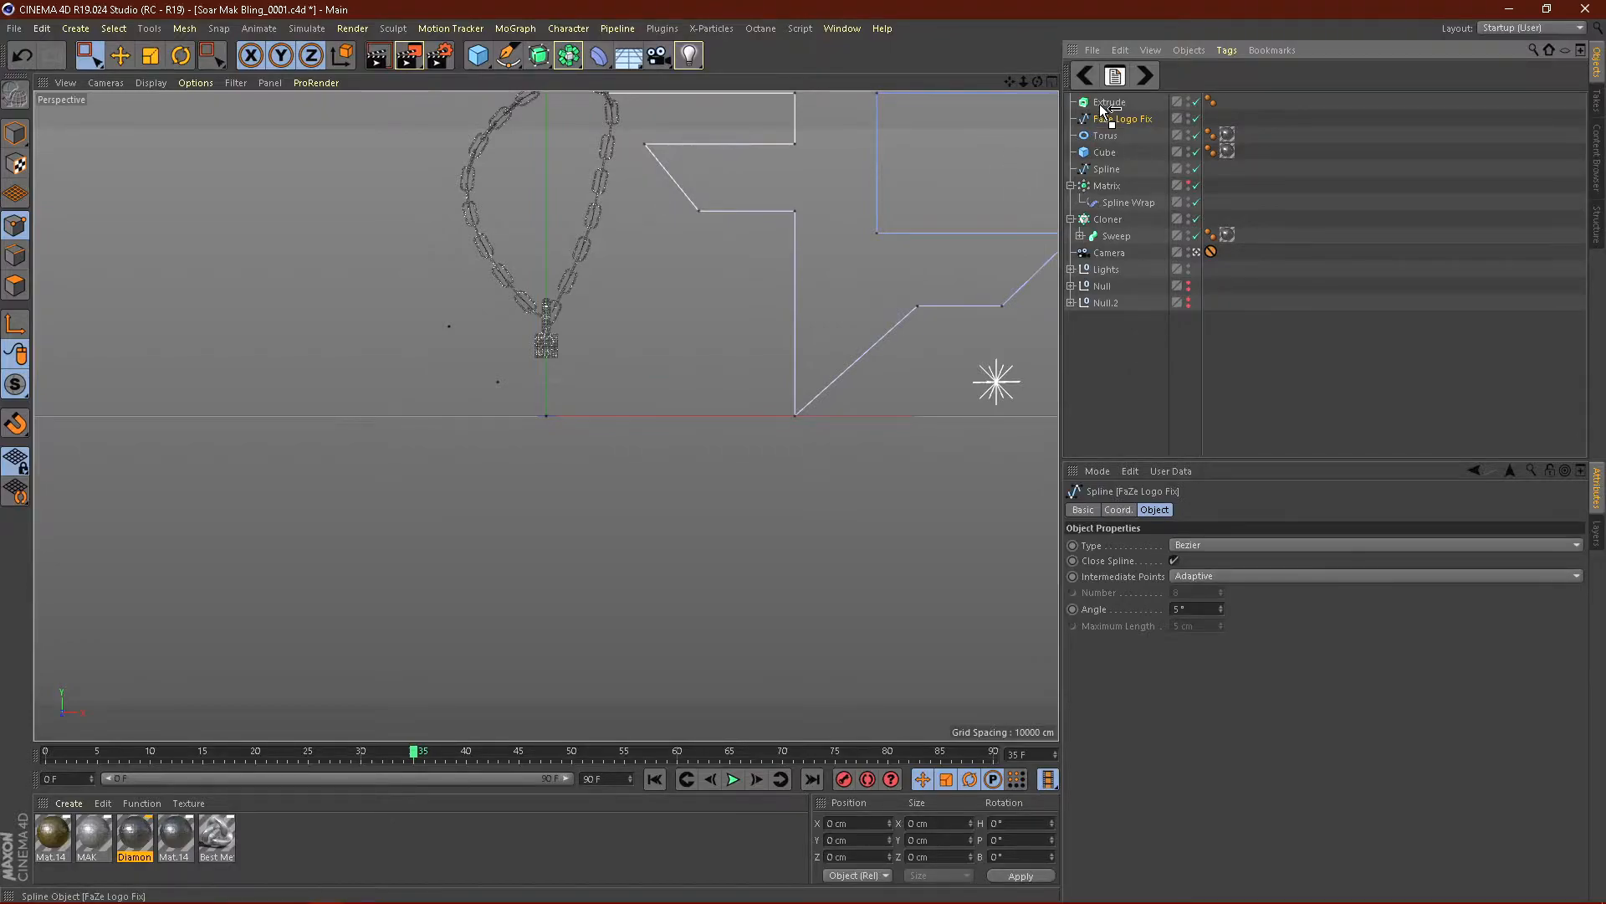
drag(1103, 112, 1090, 104)
click(1104, 104)
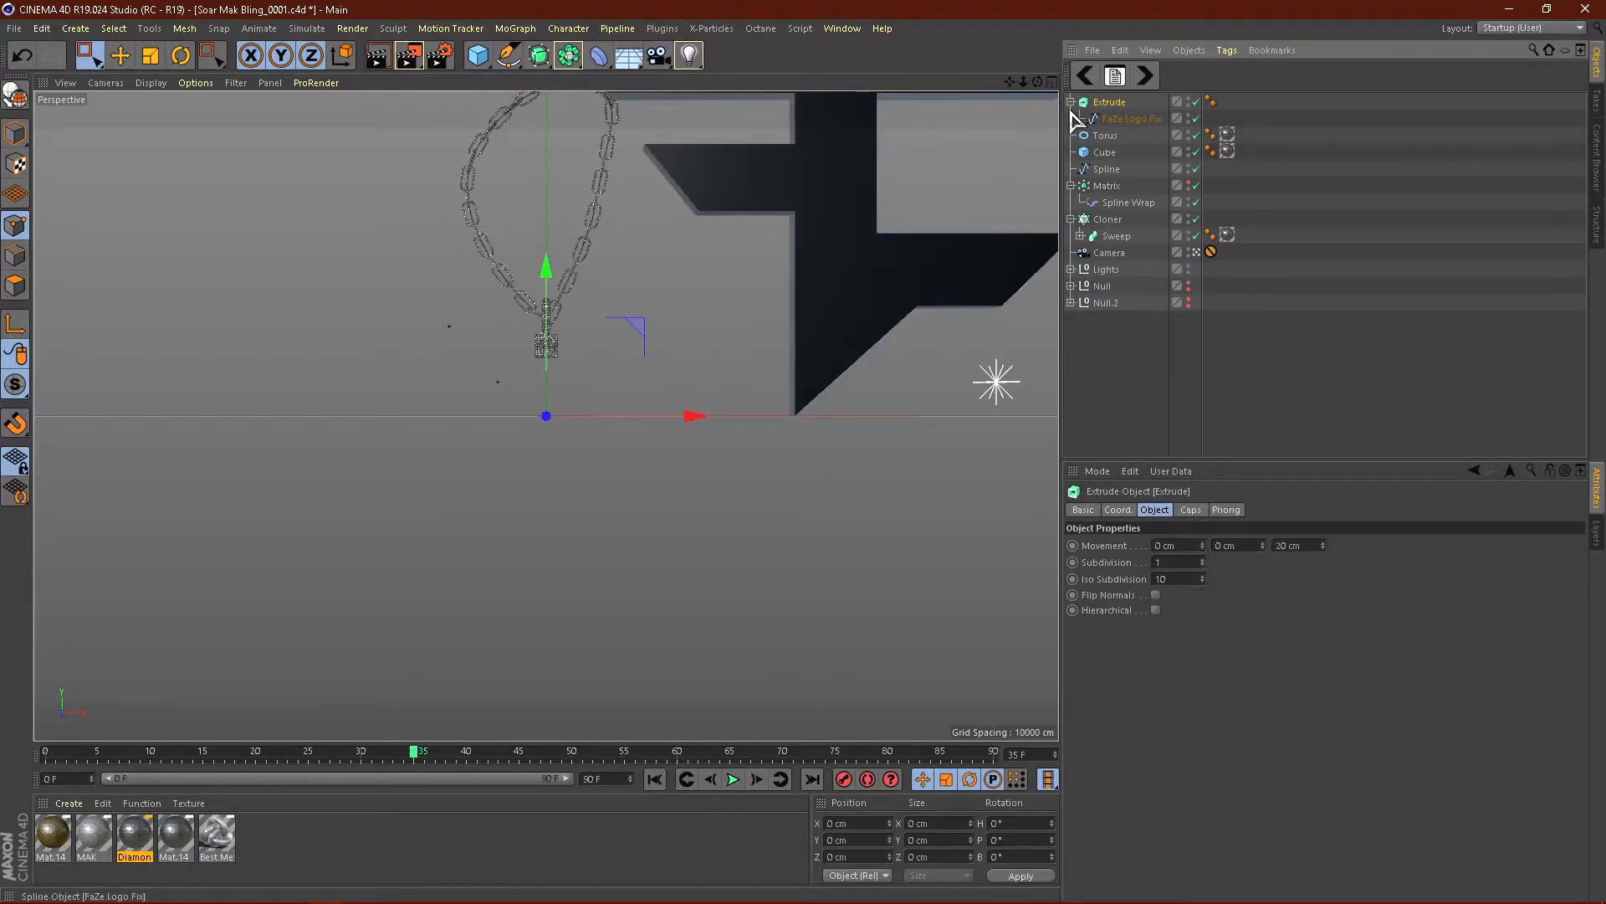
click(1071, 101)
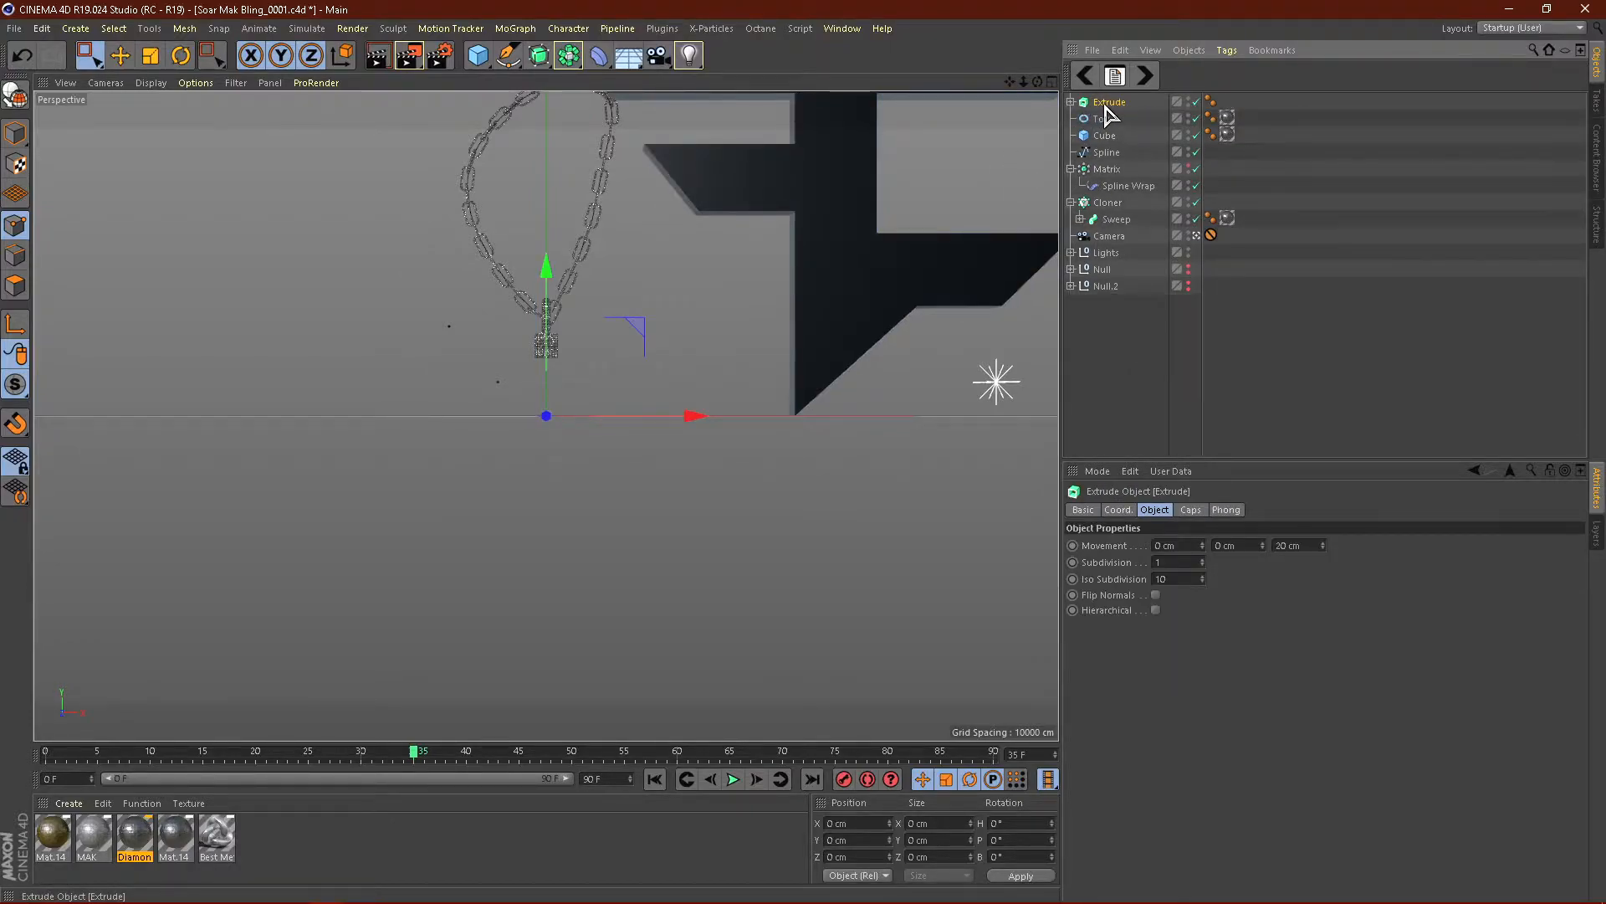
Step: Center the Extrude's axis on all points with Axis Center, including children and using all objects
click(1119, 512)
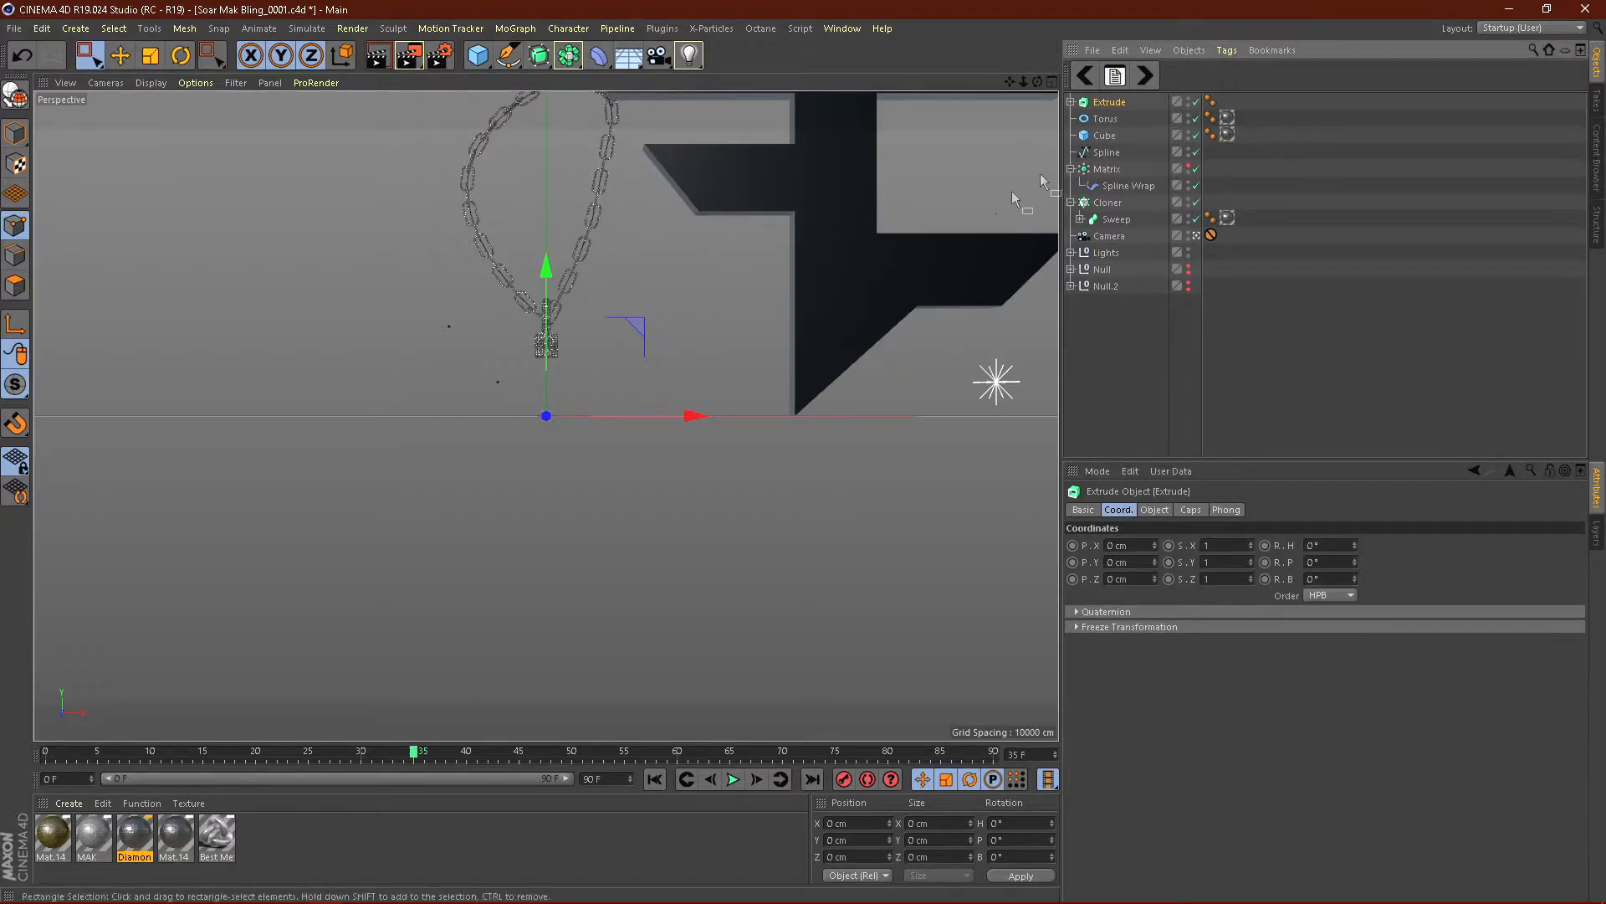
click(188, 29)
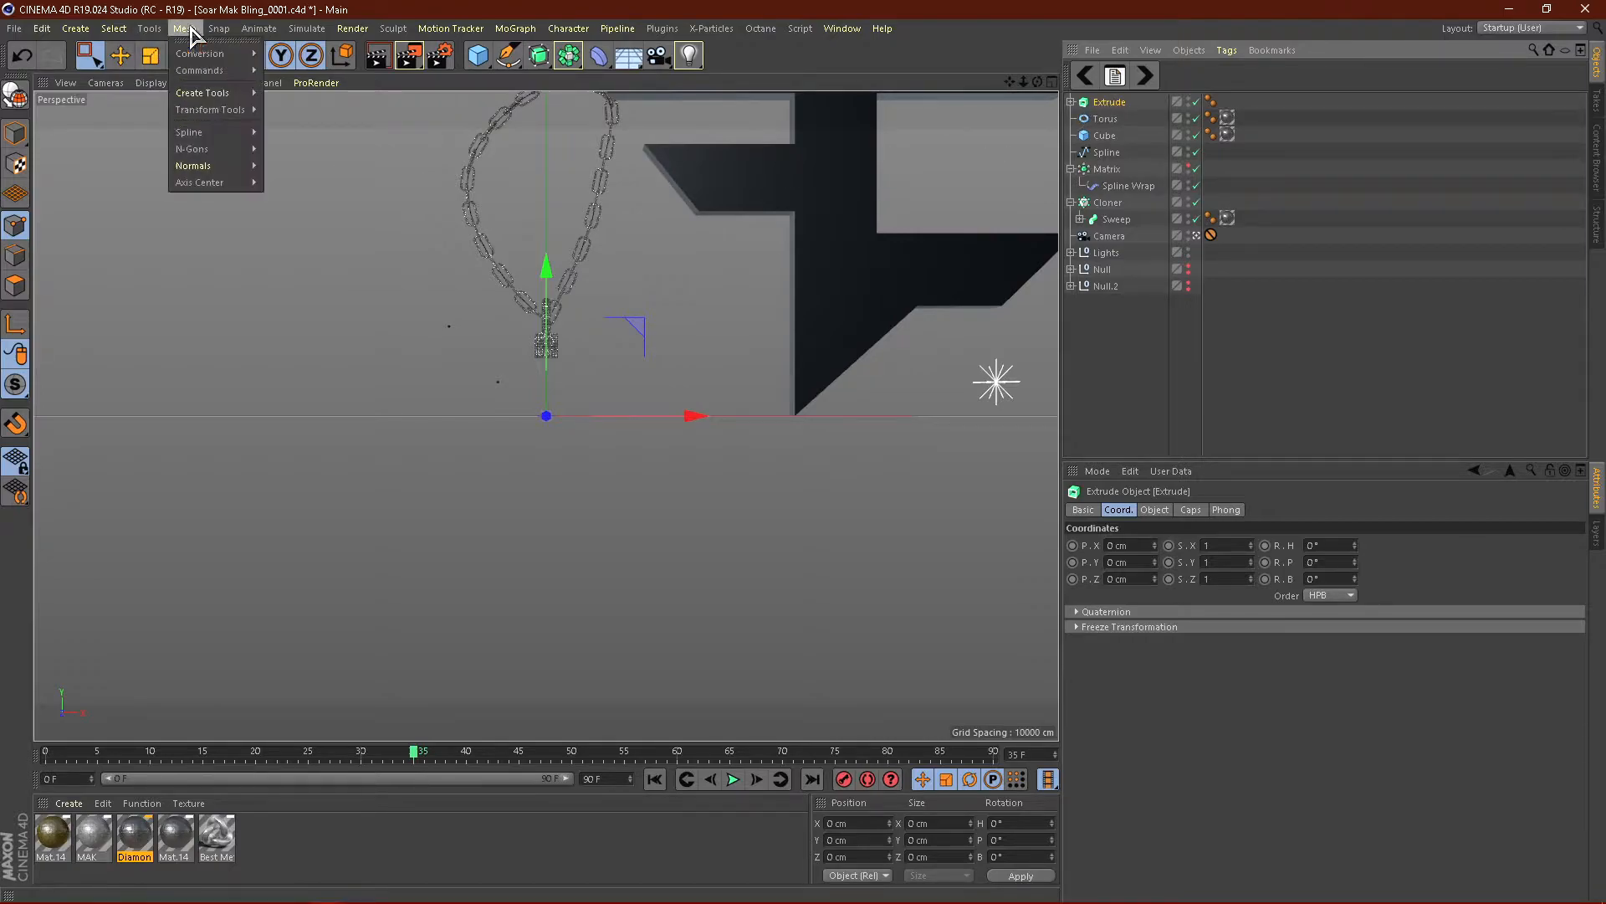
mouse_move(204, 181)
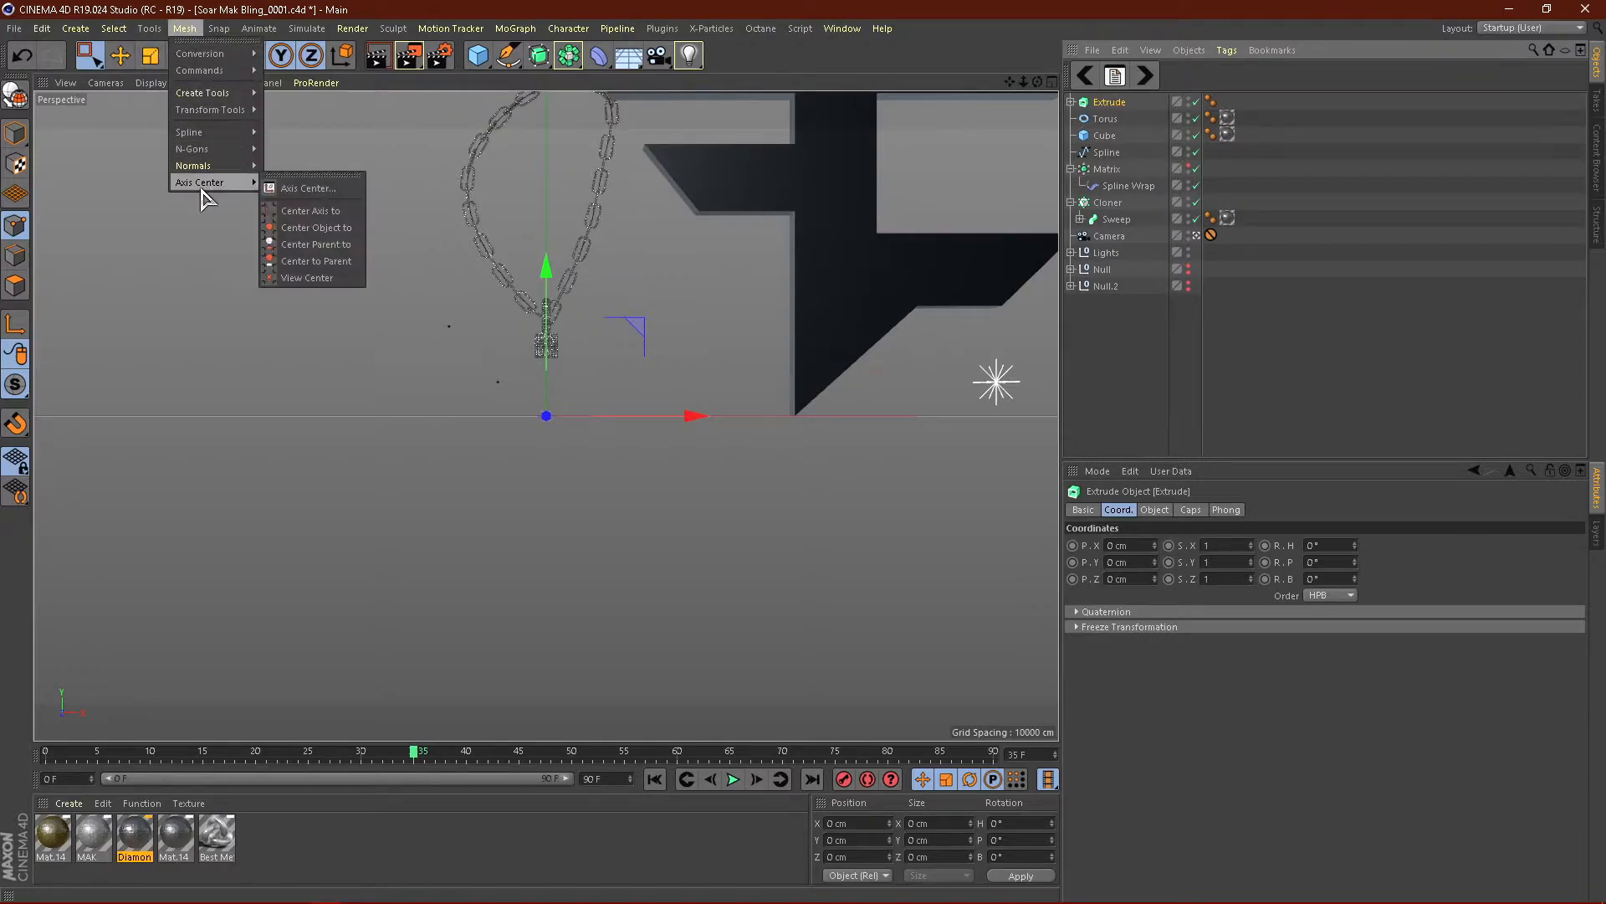
click(326, 189)
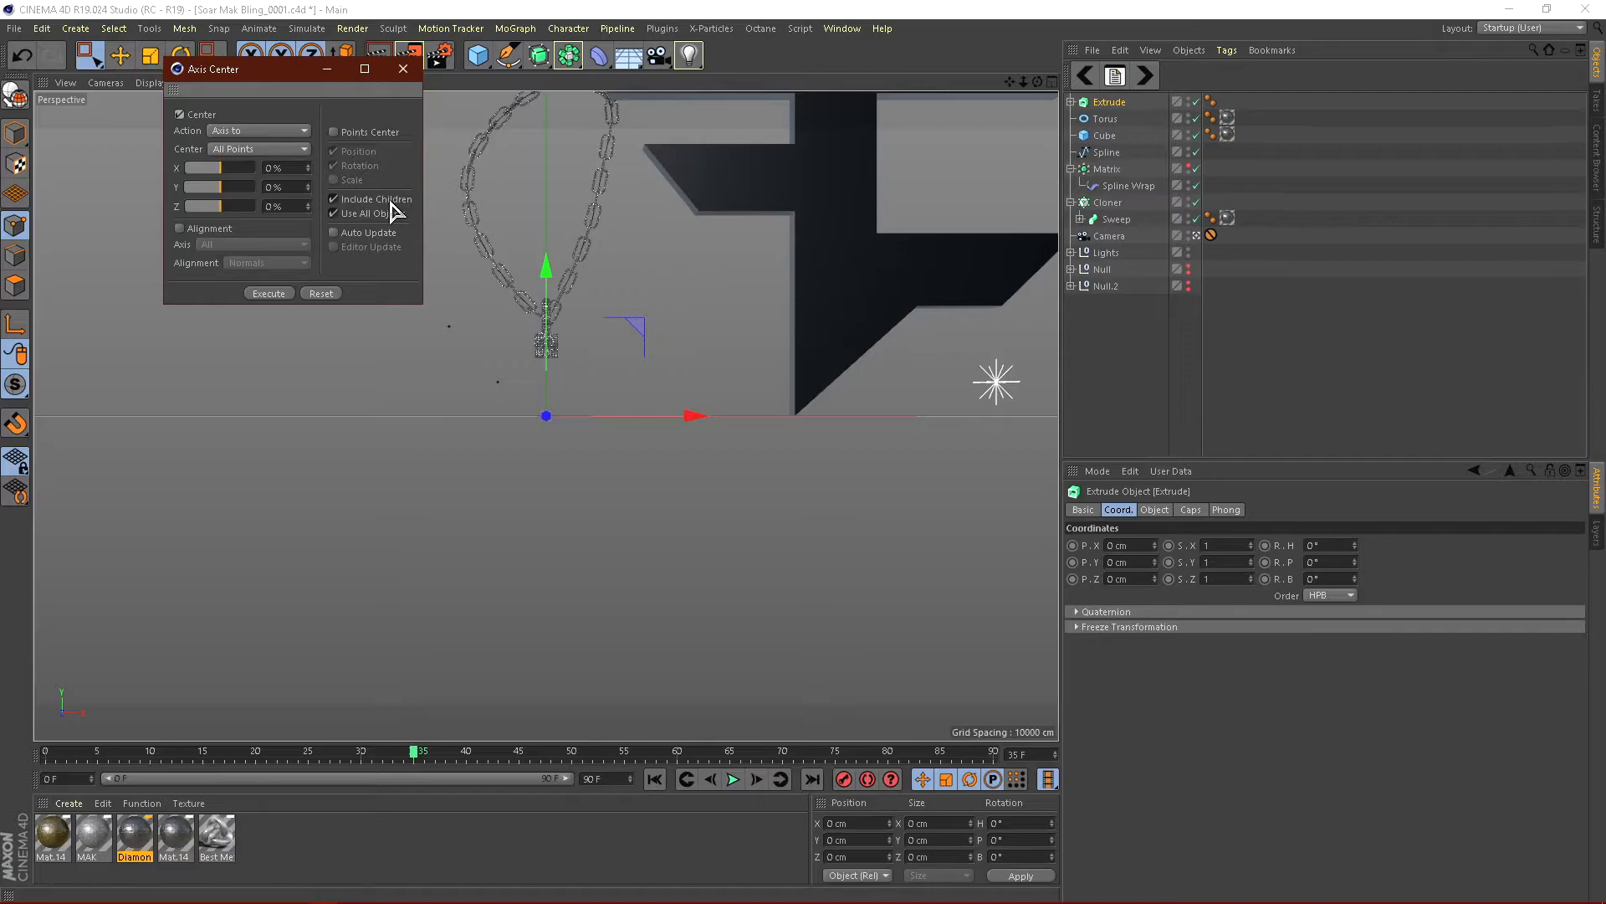
click(269, 293)
click(404, 69)
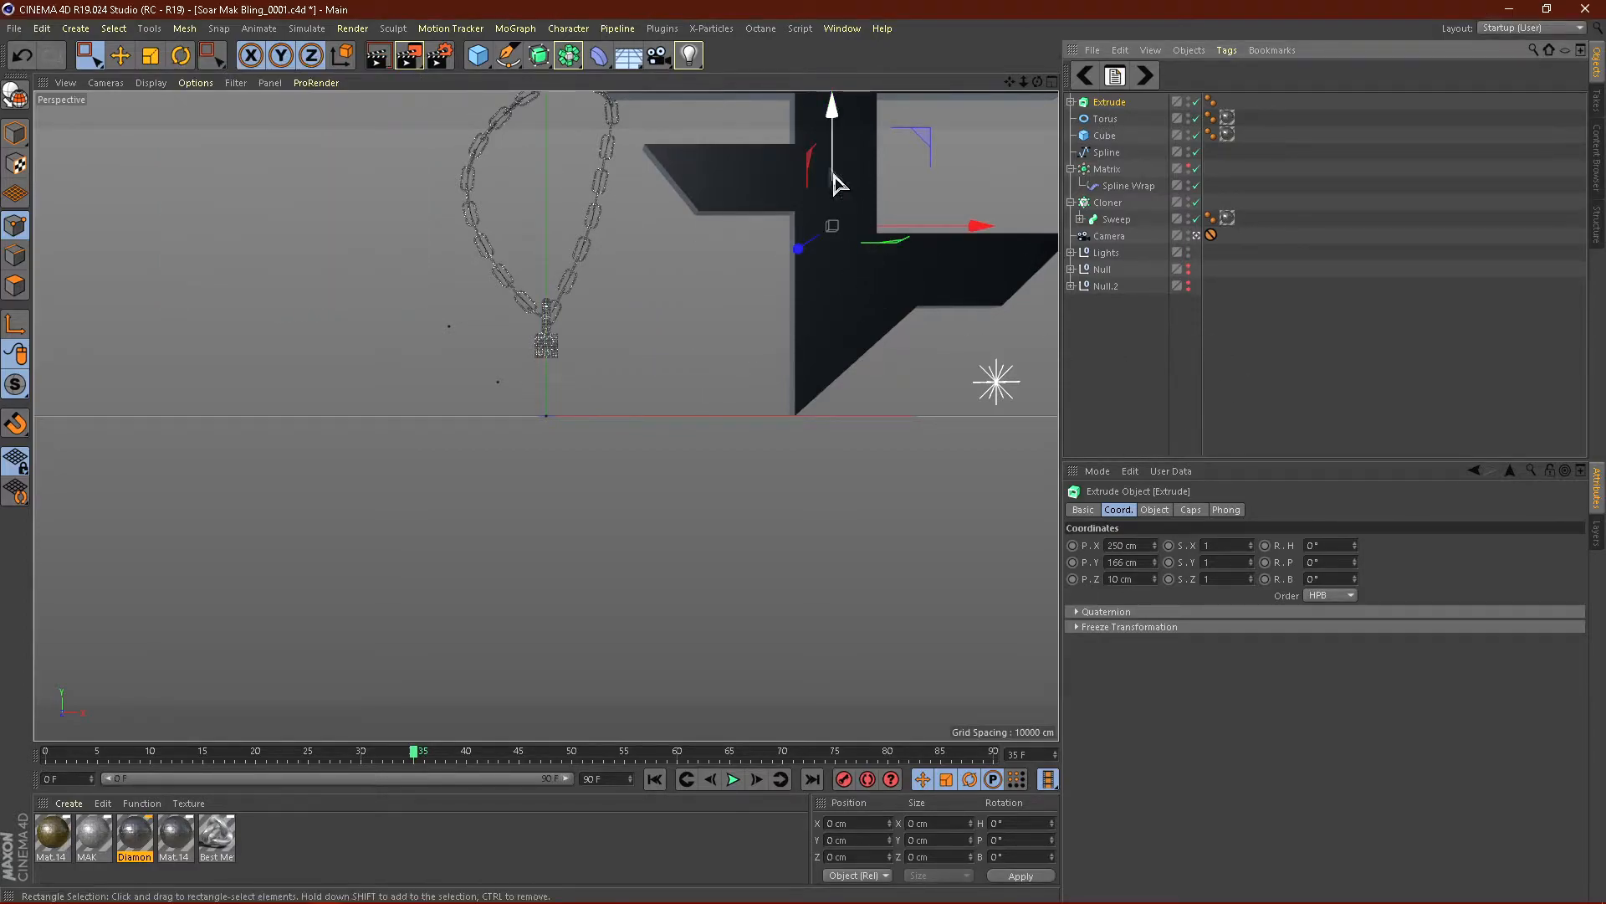
Step: Reset the Extrude's X, Y and Z position to 0 cm, and lower it along Y to about -115 cm beneath the cube
click(1117, 544)
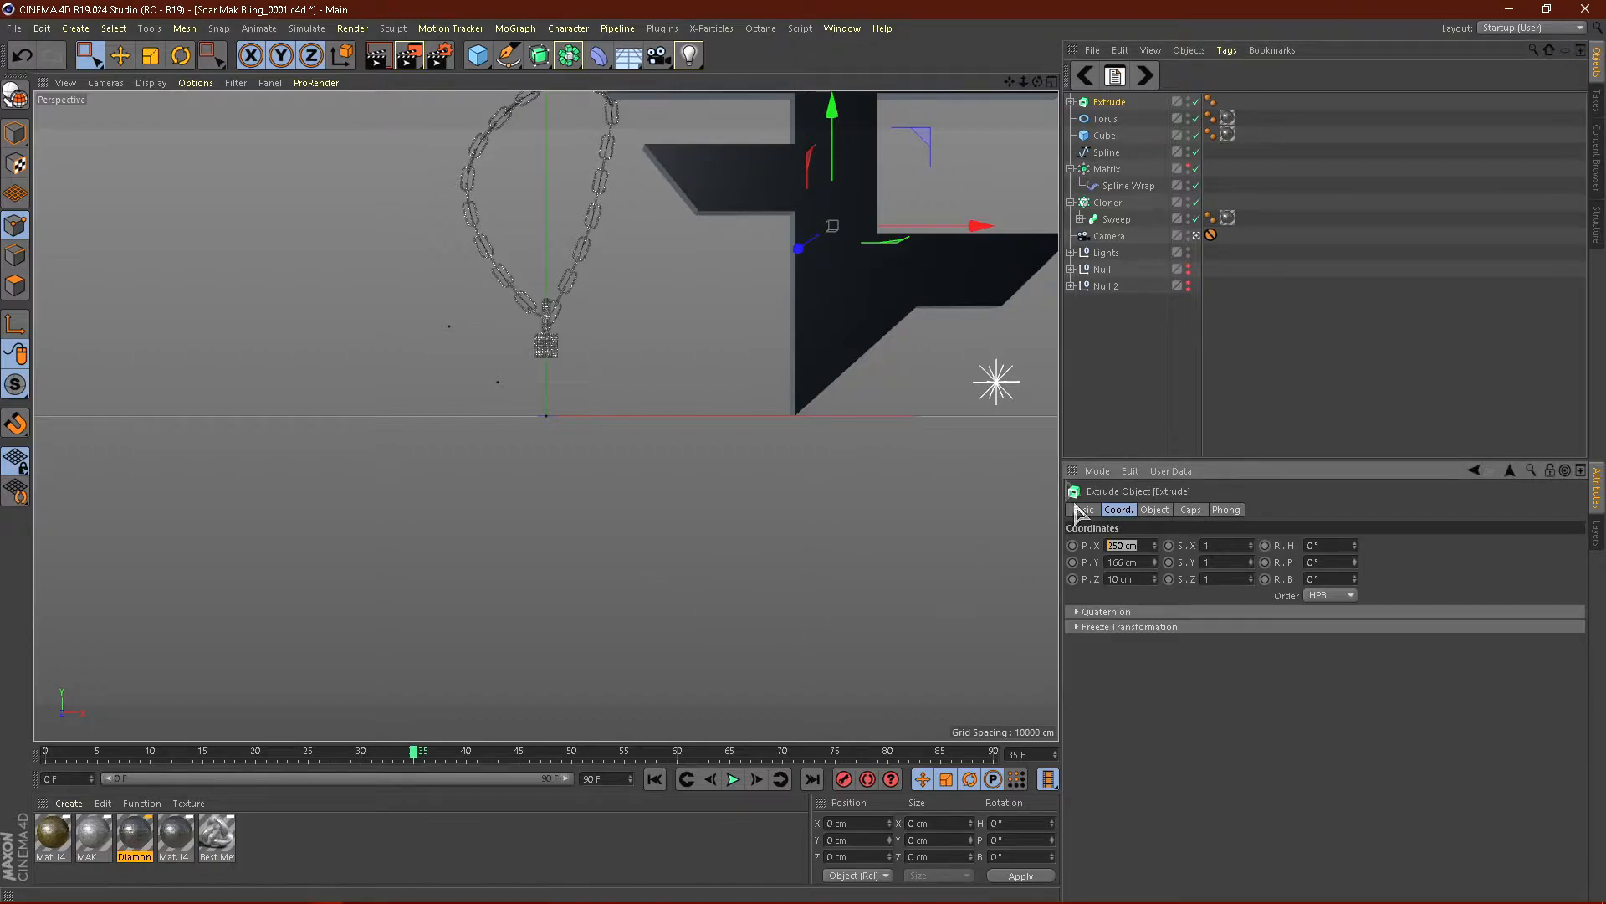
text(0)
key(Tab)
text(0)
key(Tab)
text(0)
key(Return)
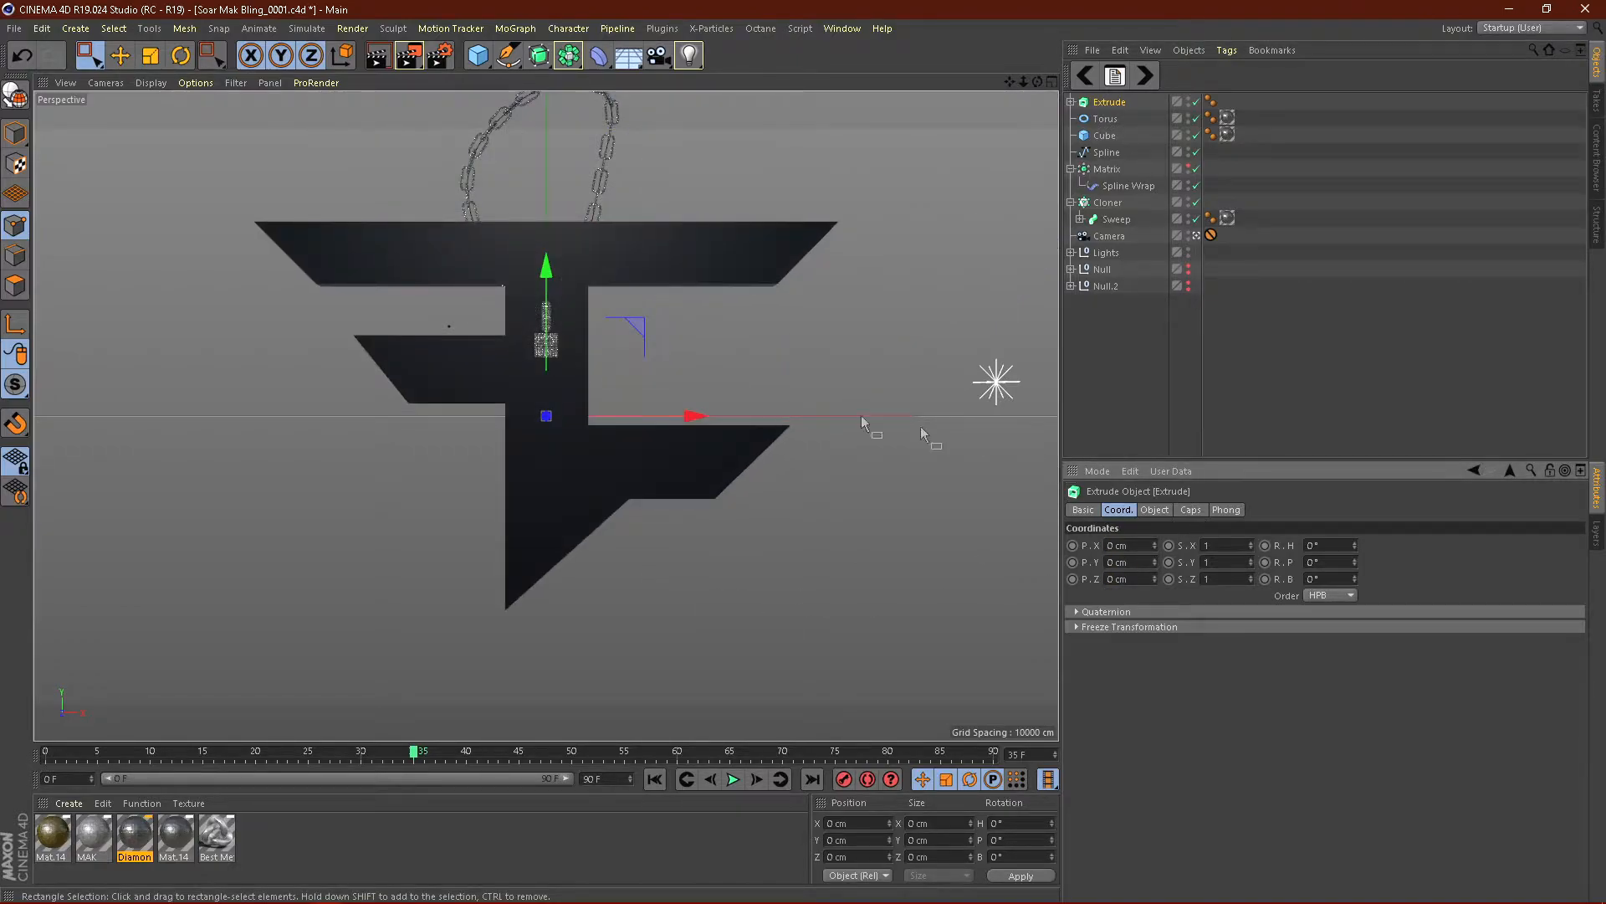
drag(545, 284, 553, 418)
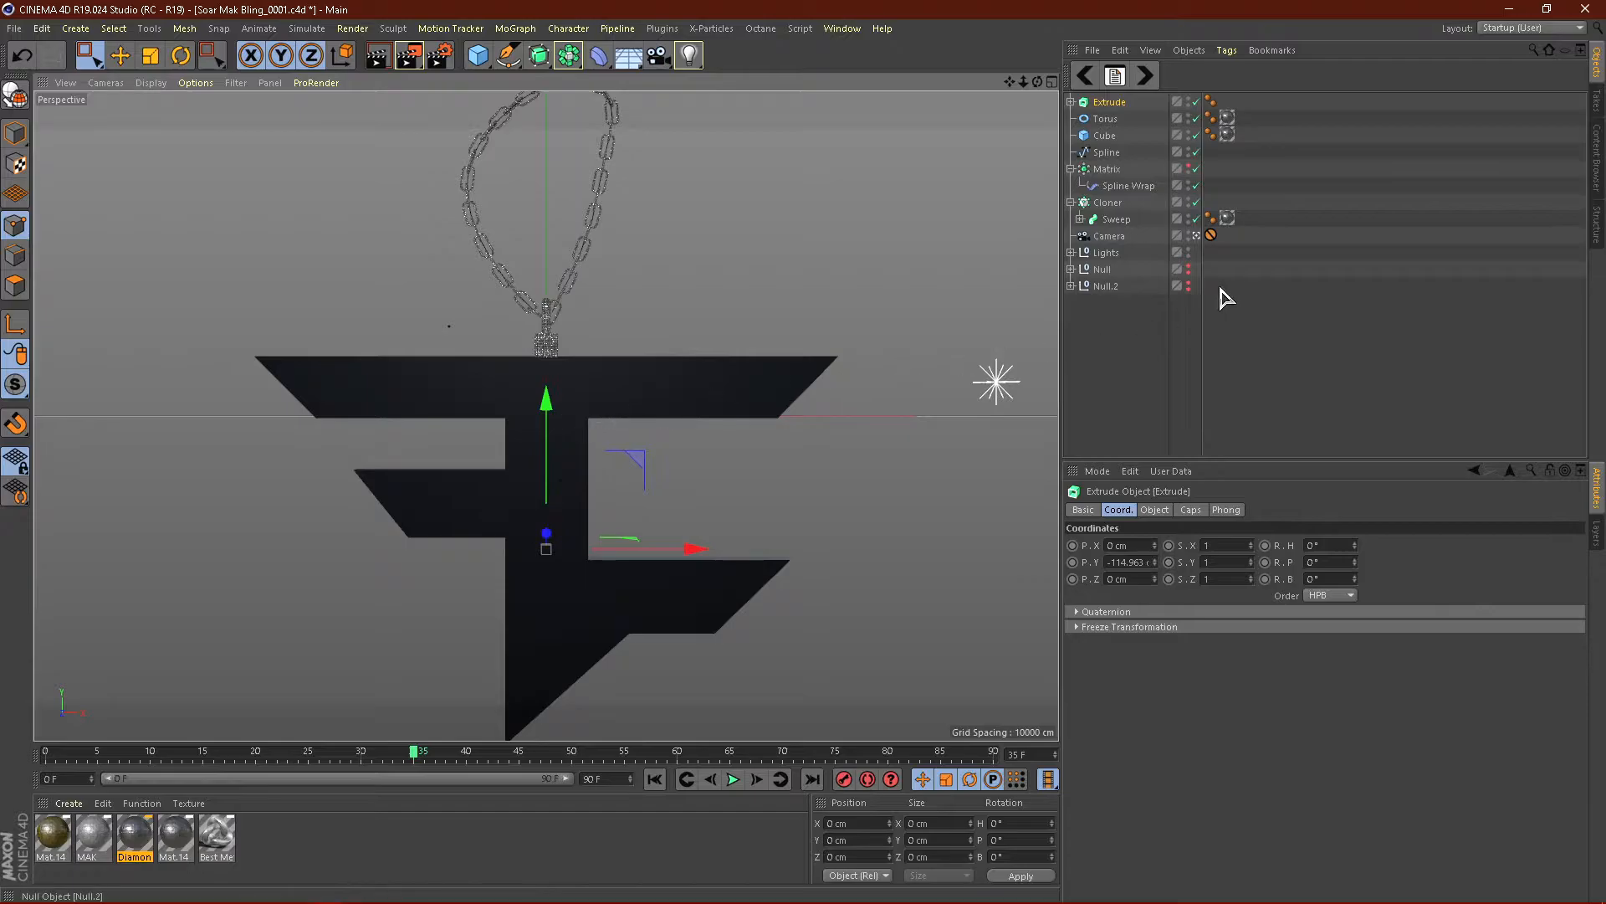
Step: Leave the scene camera view and set the Extrude's Z movement to 80 cm to thicken the logo
click(1196, 235)
alt+drag(511, 422, 704, 516)
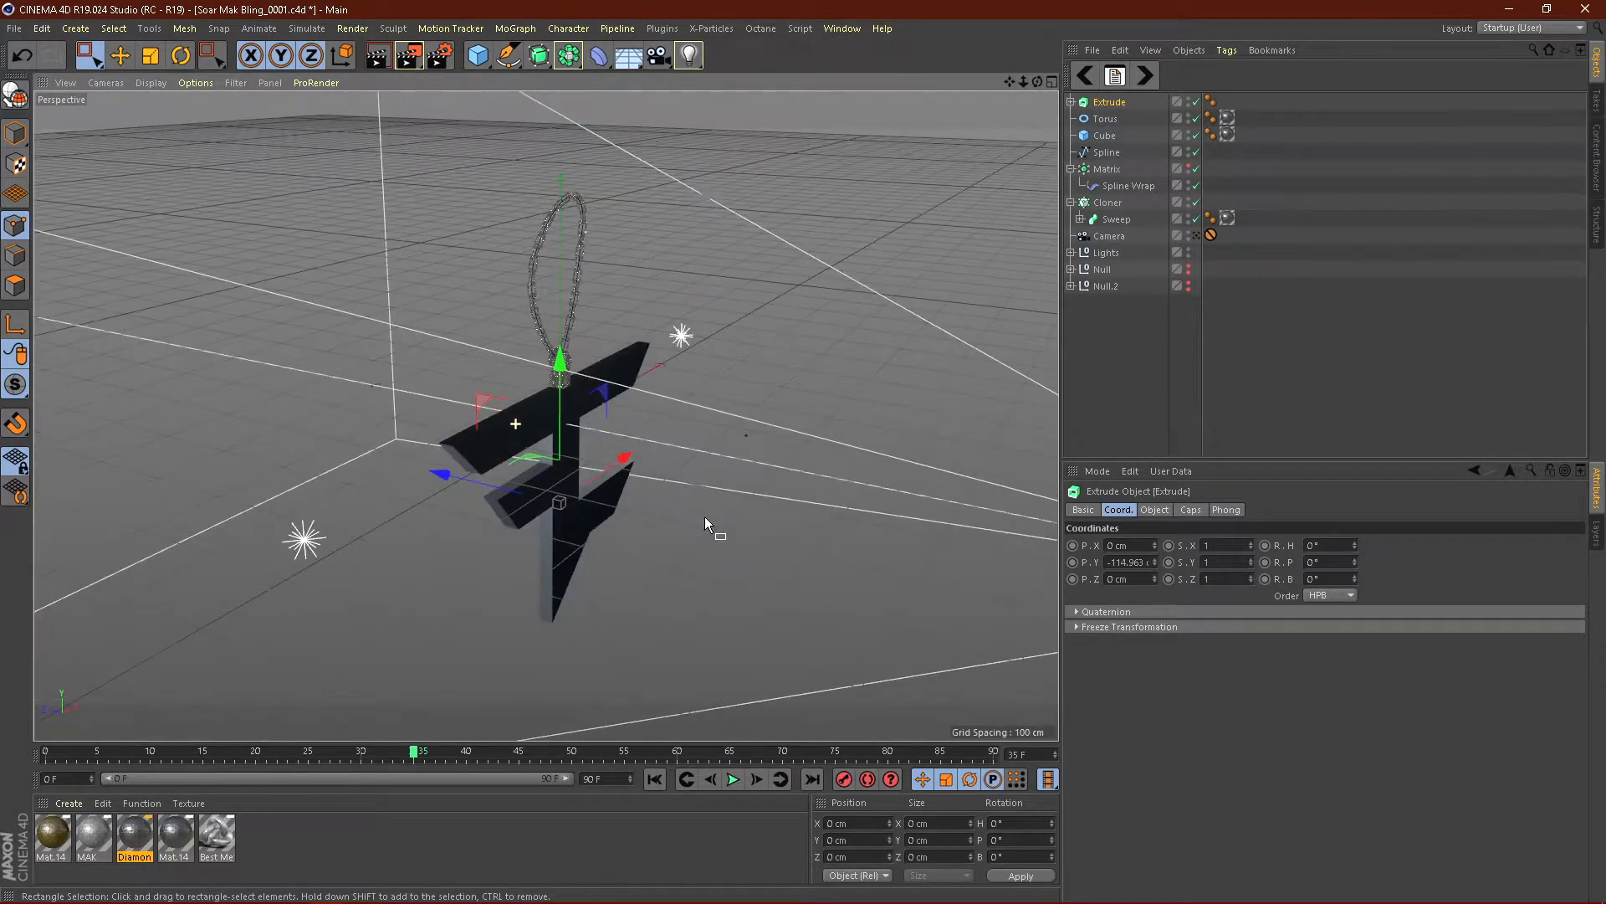
scroll(552, 398, up, 7)
alt+drag(558, 400, 630, 409)
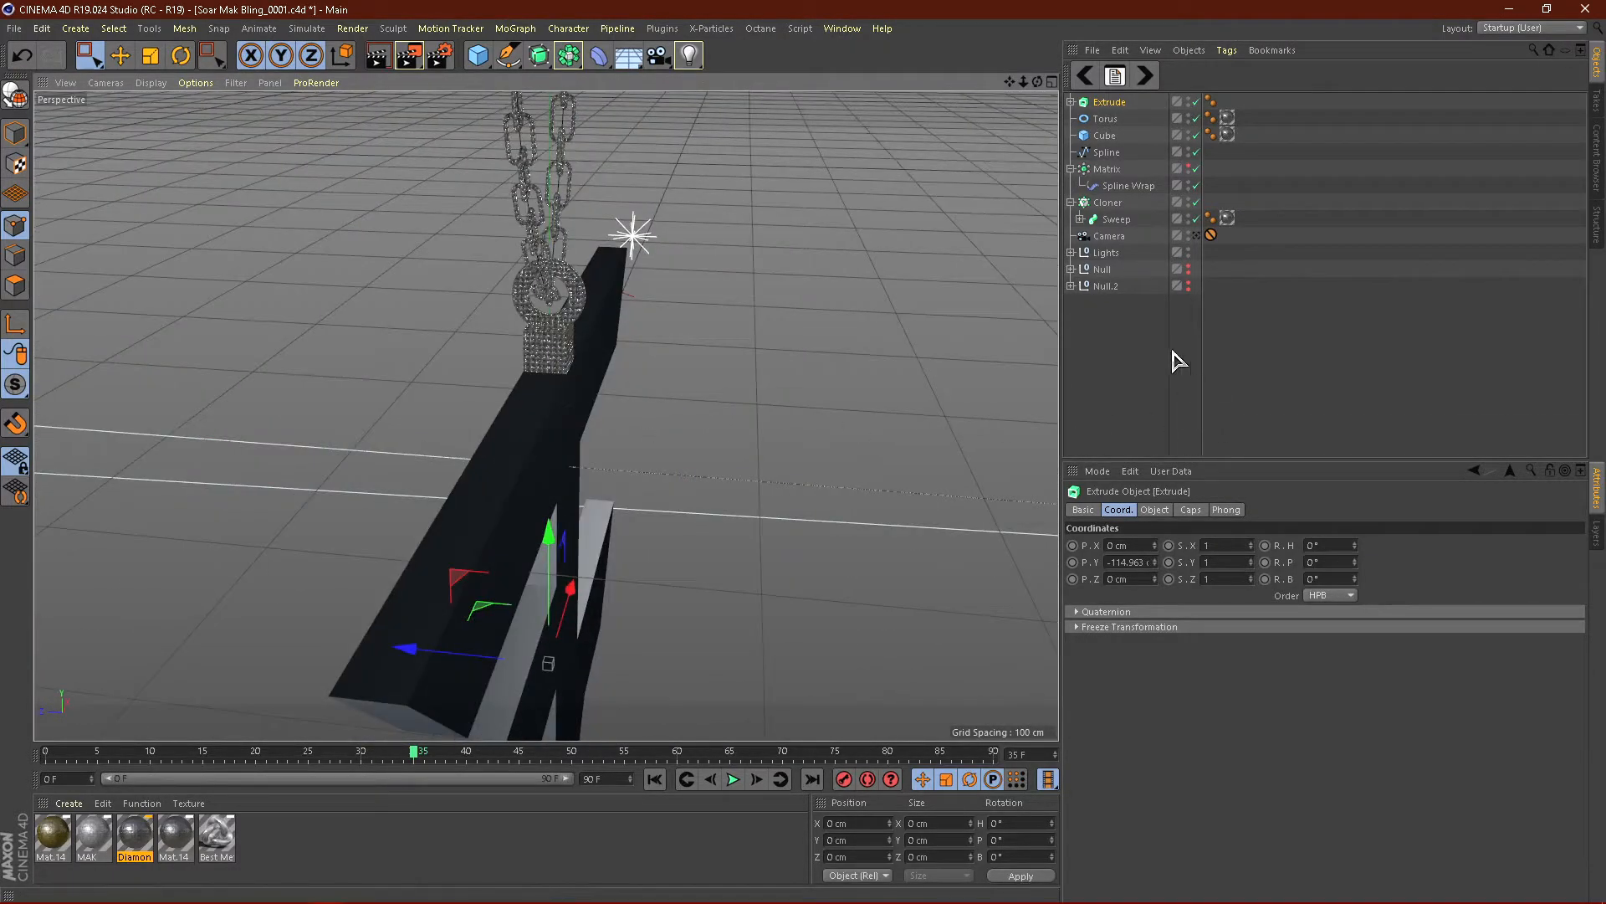
click(1155, 511)
click(1304, 545)
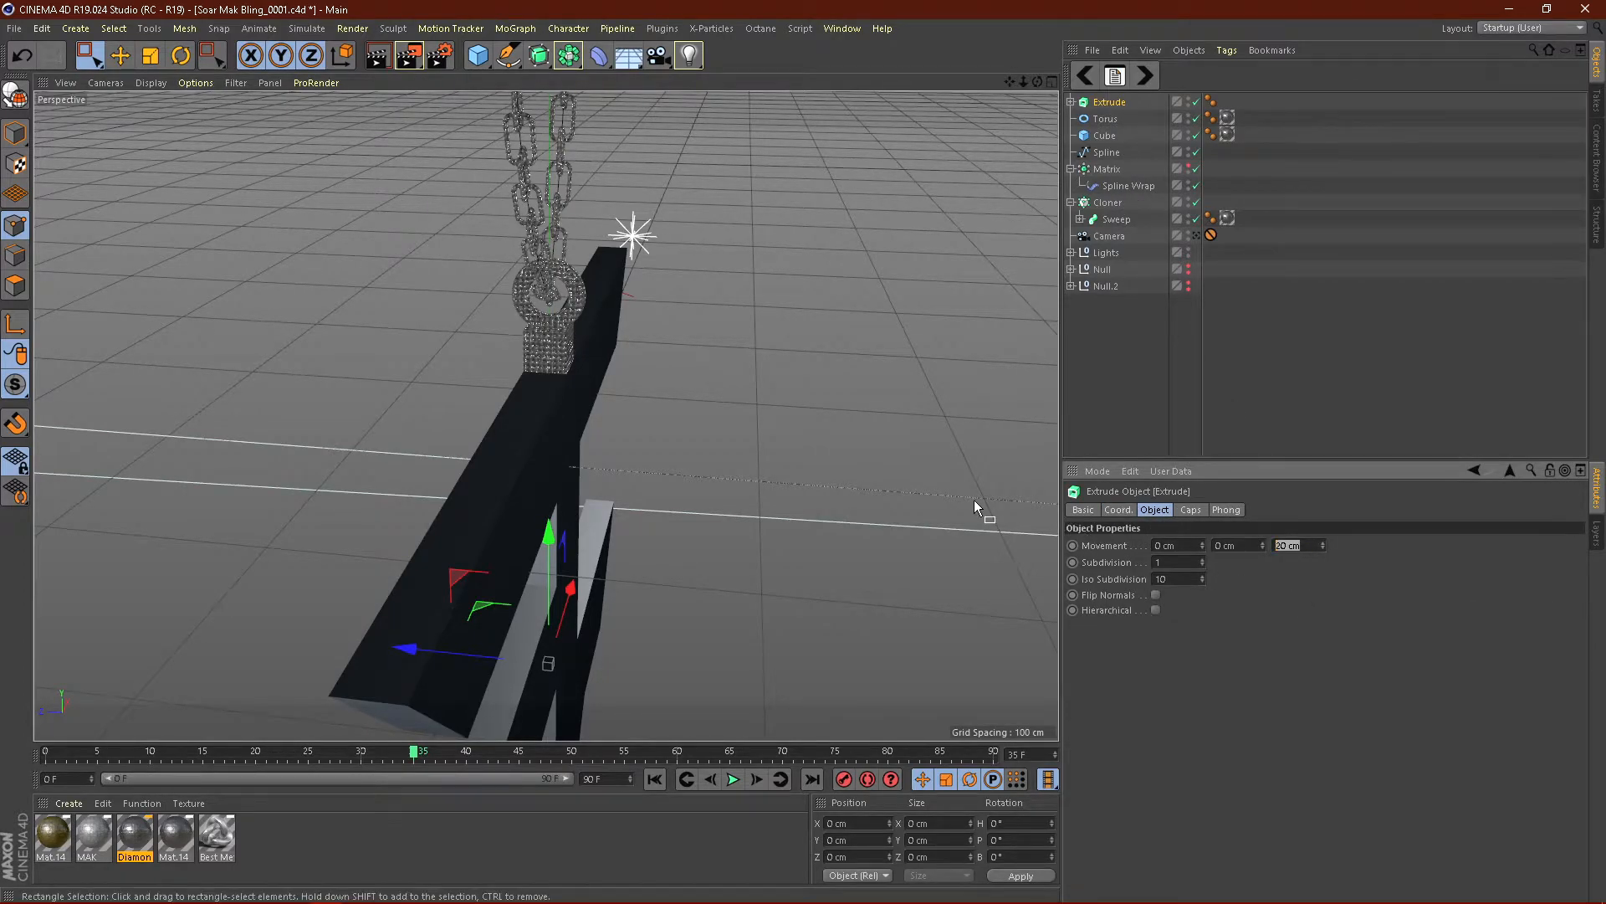
text(80)
key(Return)
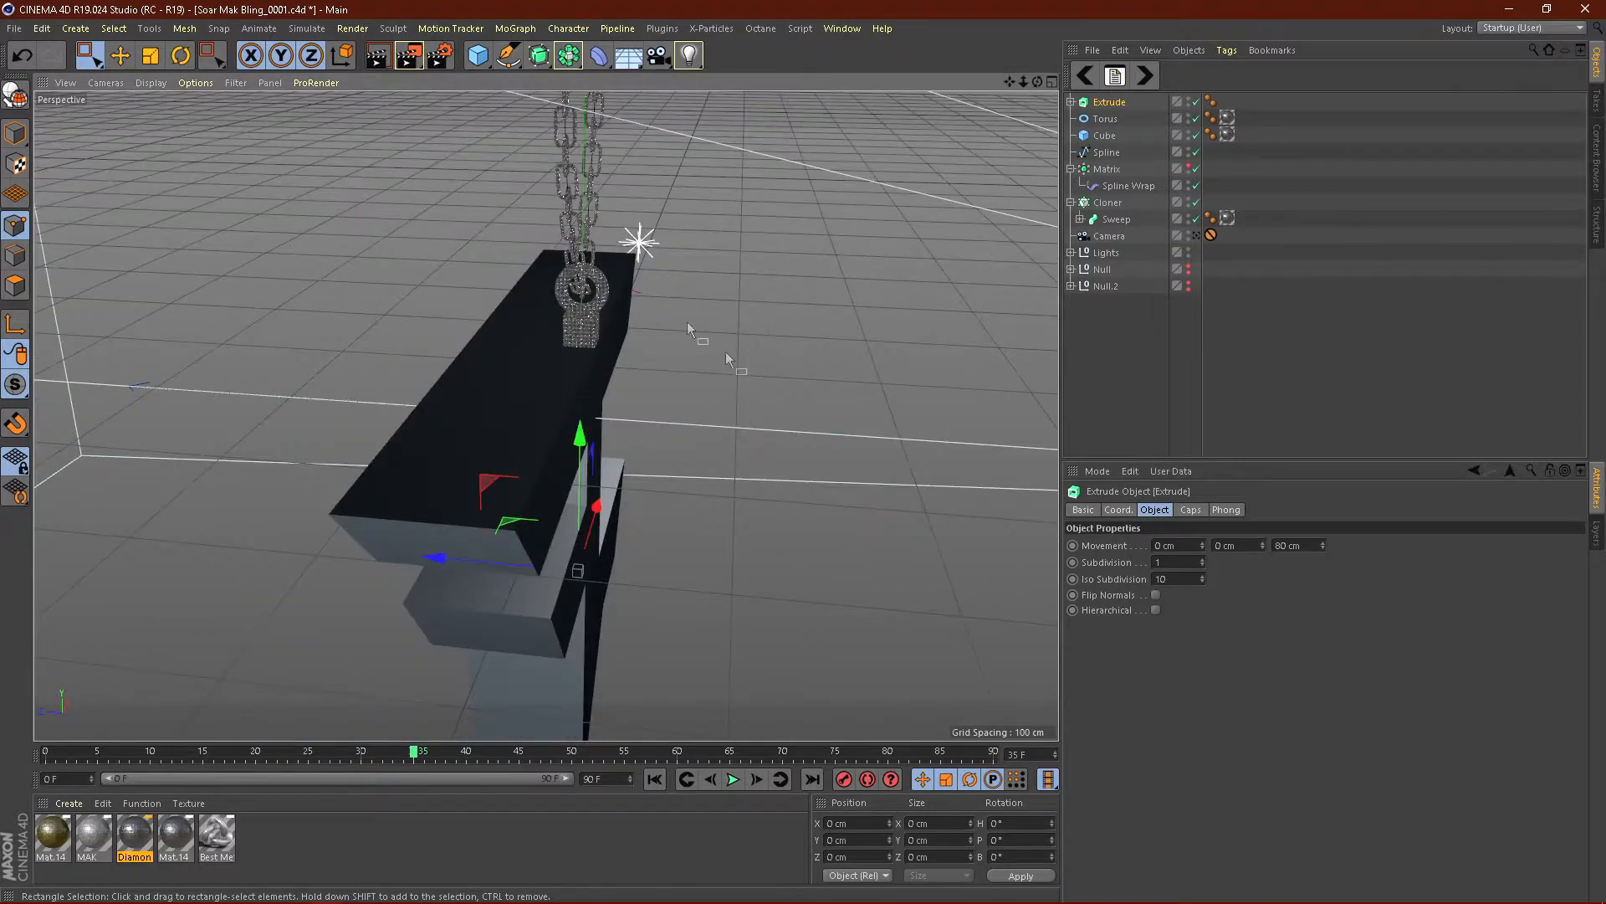
Step: Shift the Extrude to -30 cm along Z and check its alignment with the chain in the four-view layout
click(1118, 510)
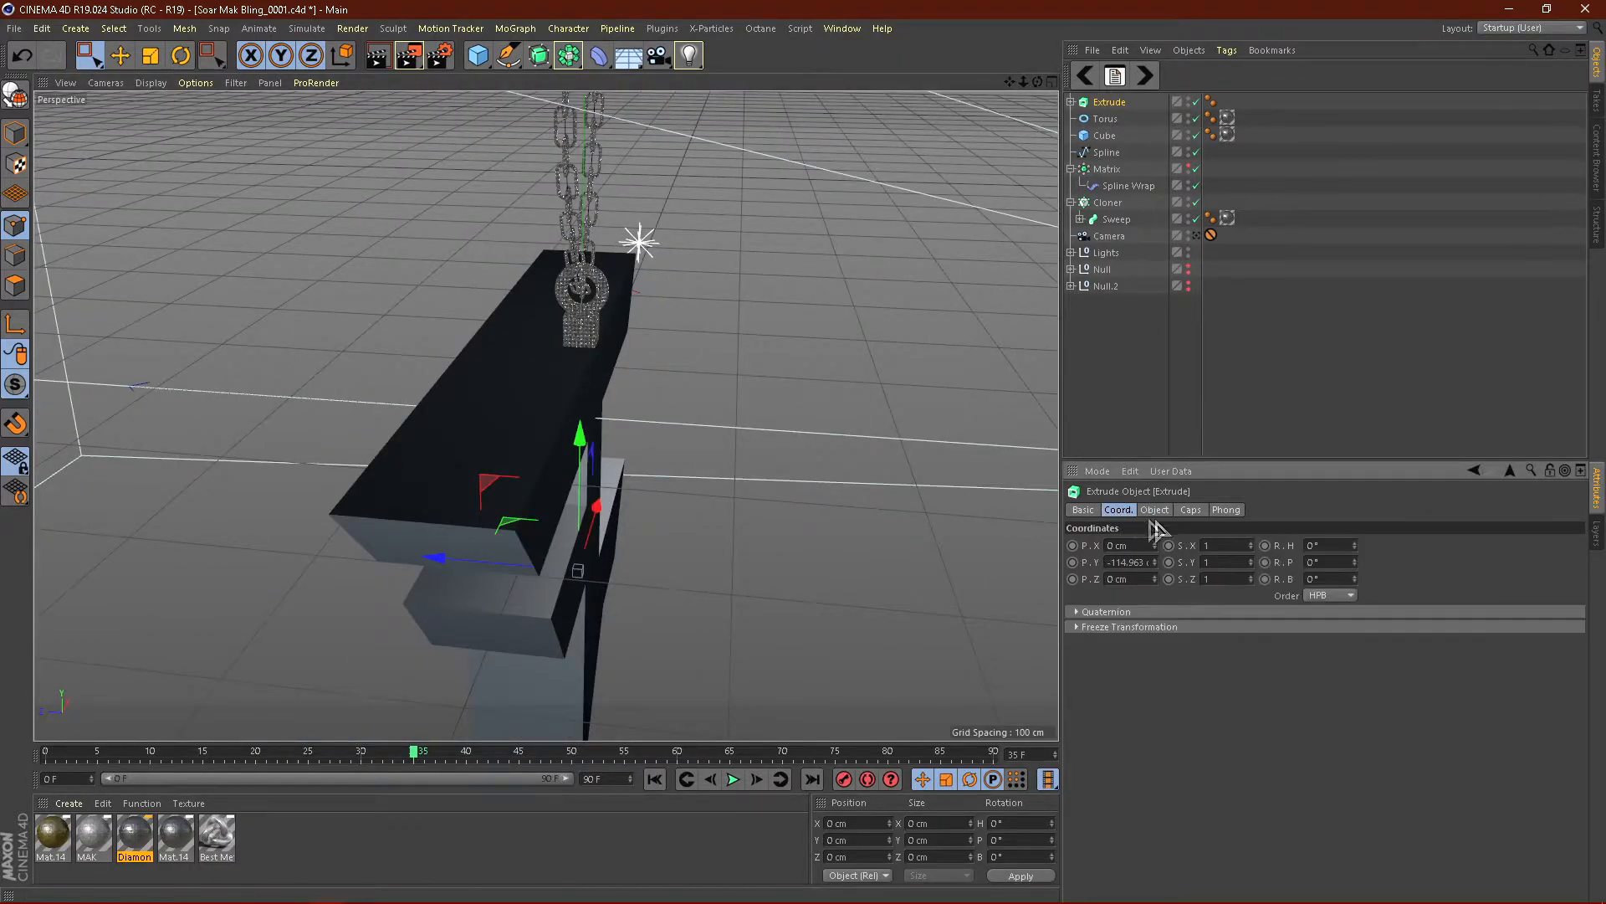
mouse_move(1154, 579)
mouse_down()
mouse_move(1155, 612)
mouse_move(1154, 585)
mouse_up()
alt+drag(569, 402, 560, 346)
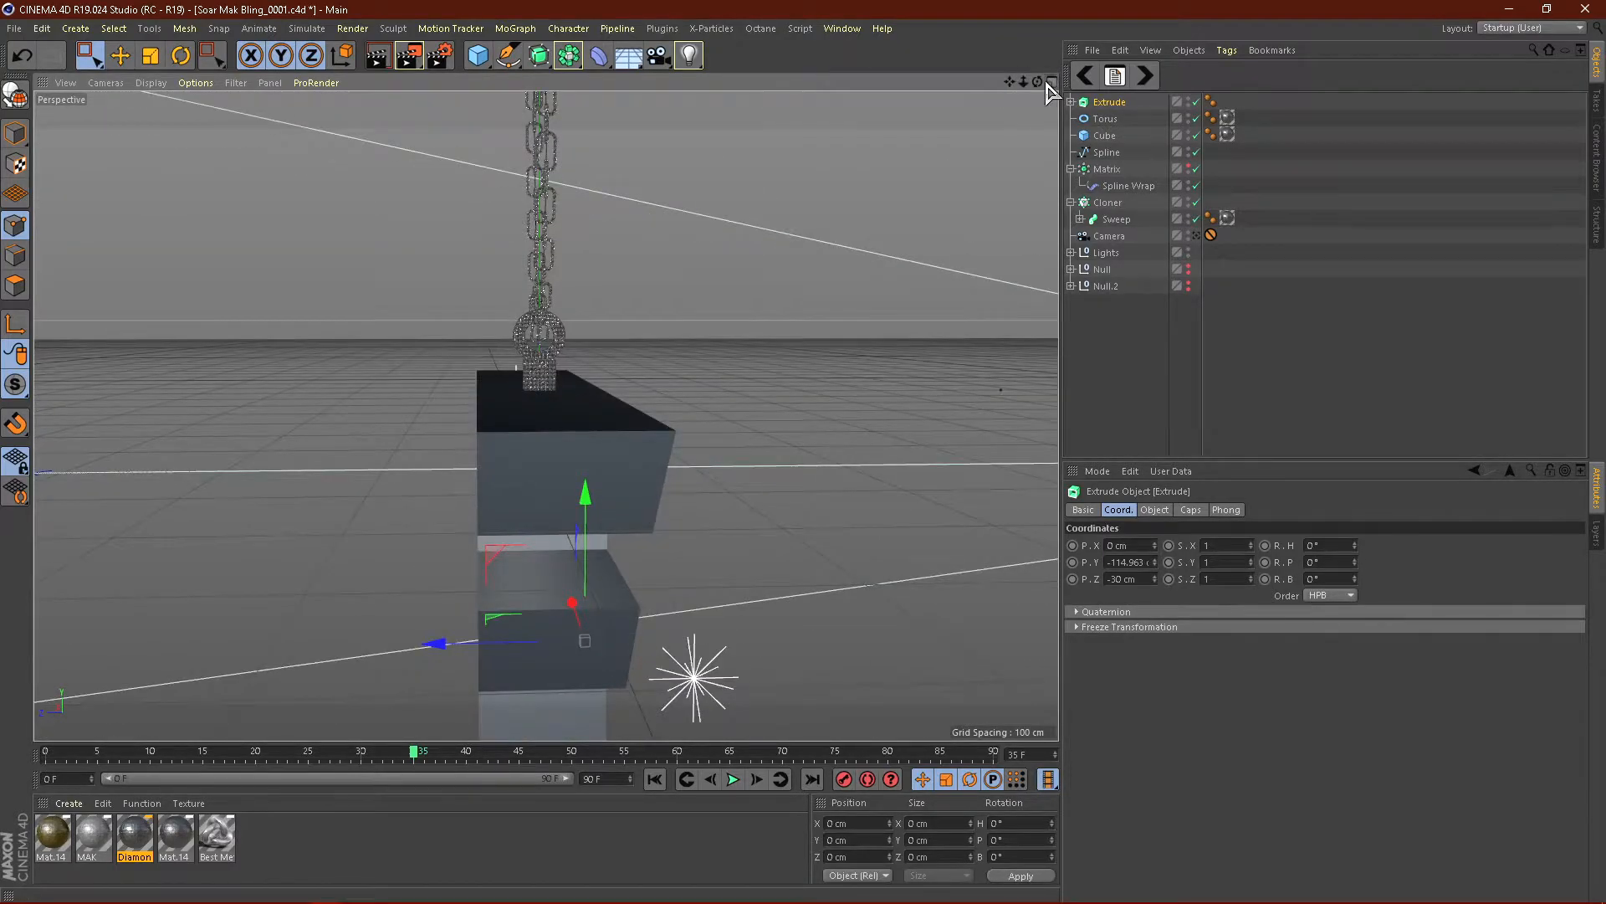
click(1051, 82)
scroll(772, 297, up, 5)
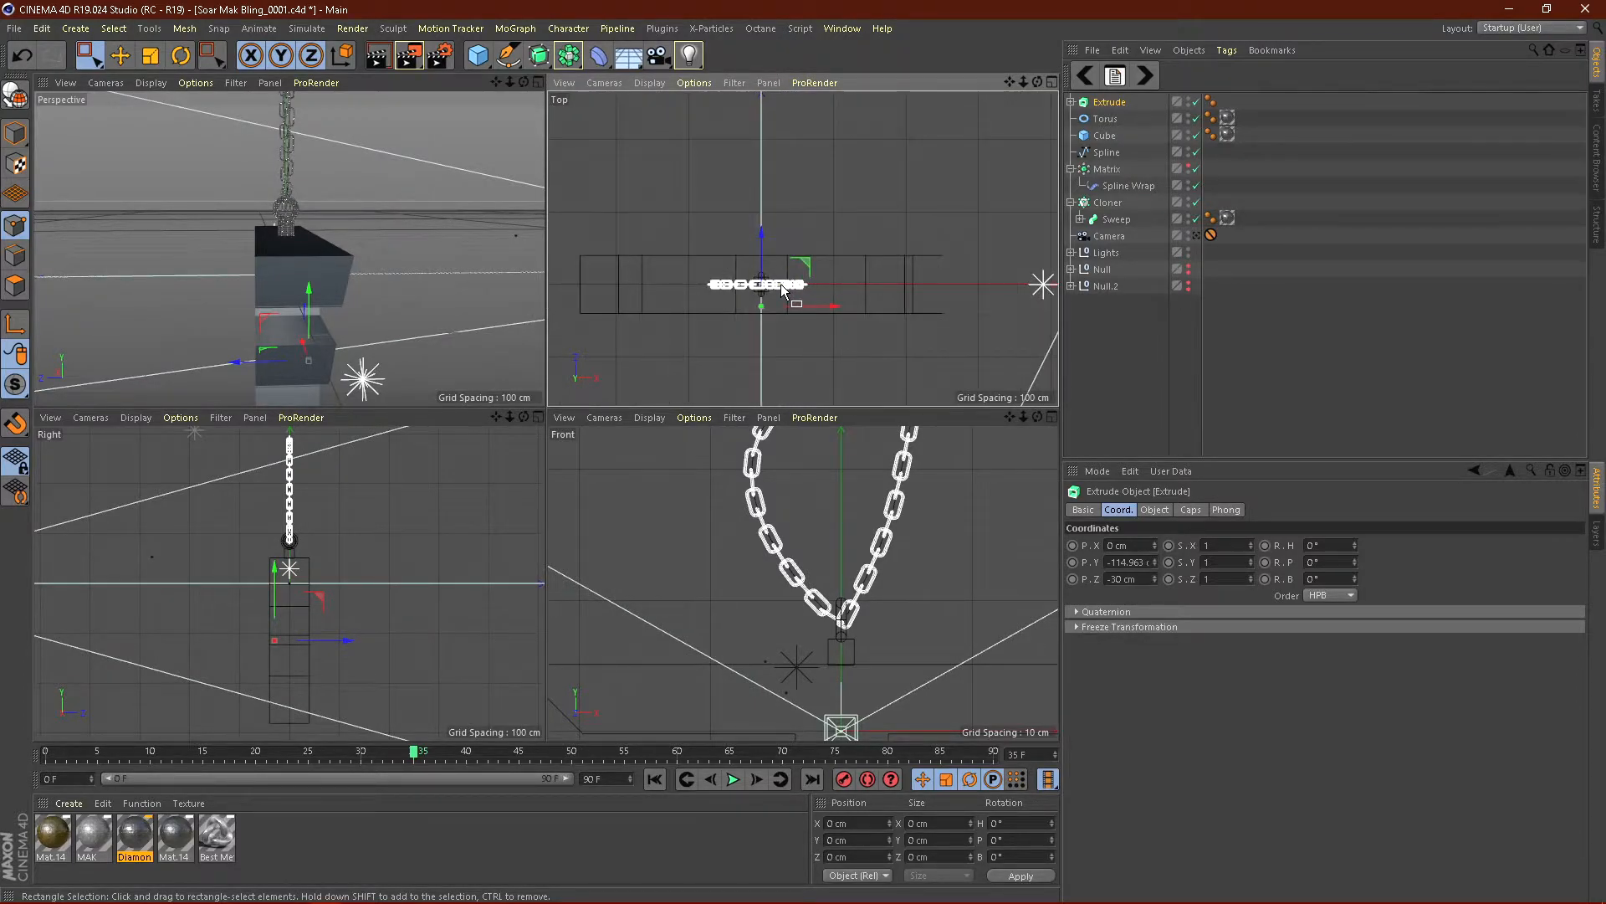
click(538, 82)
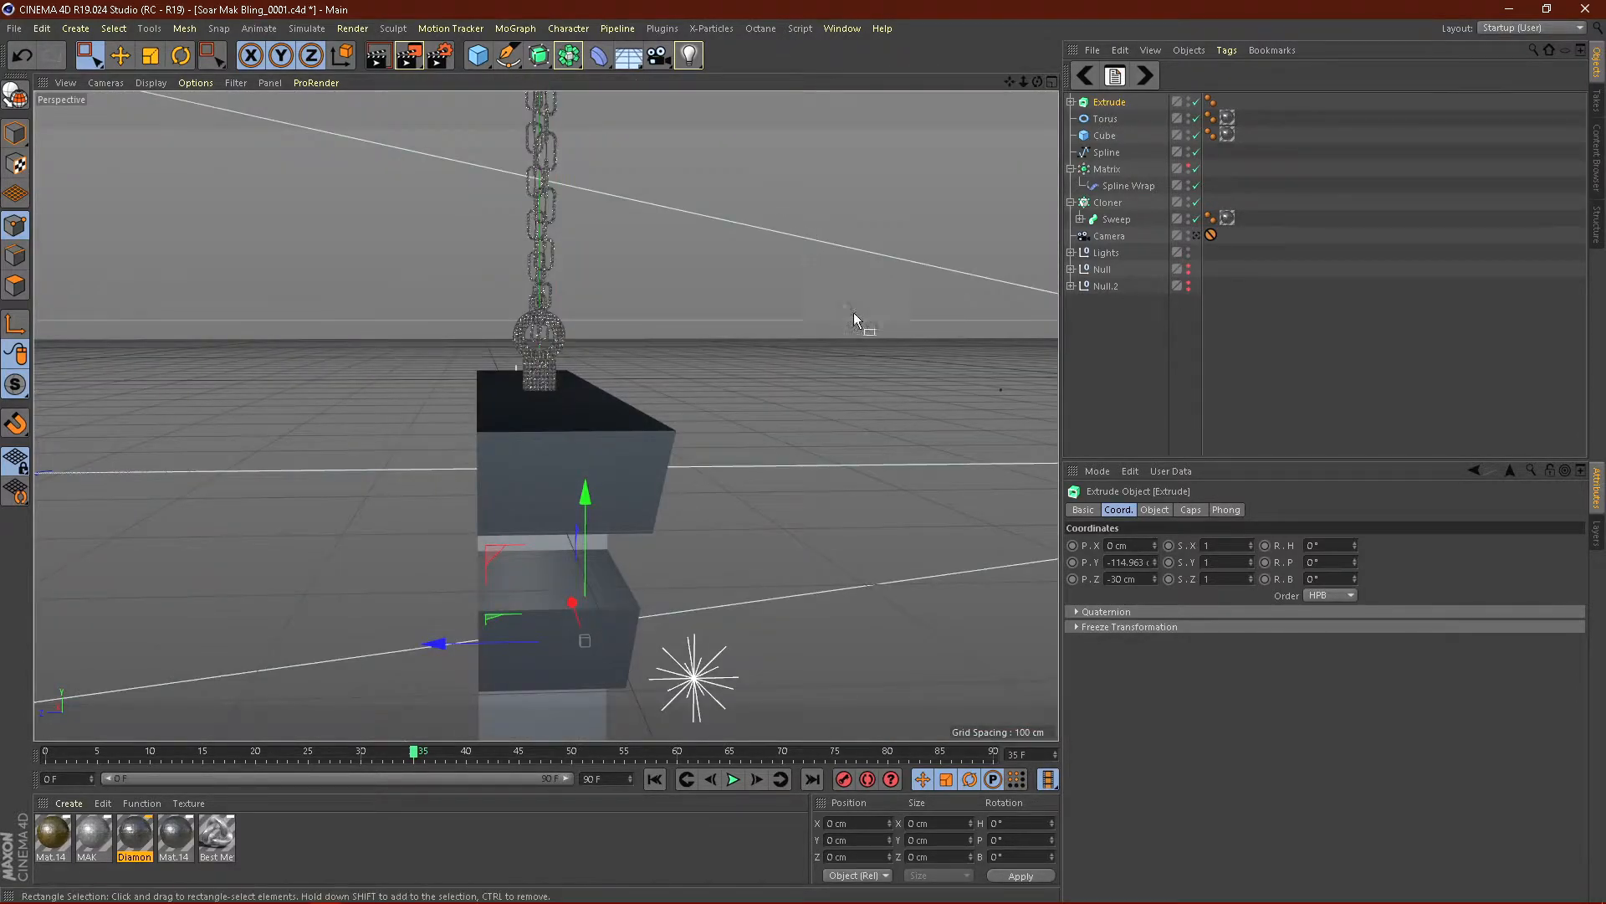
click(1156, 511)
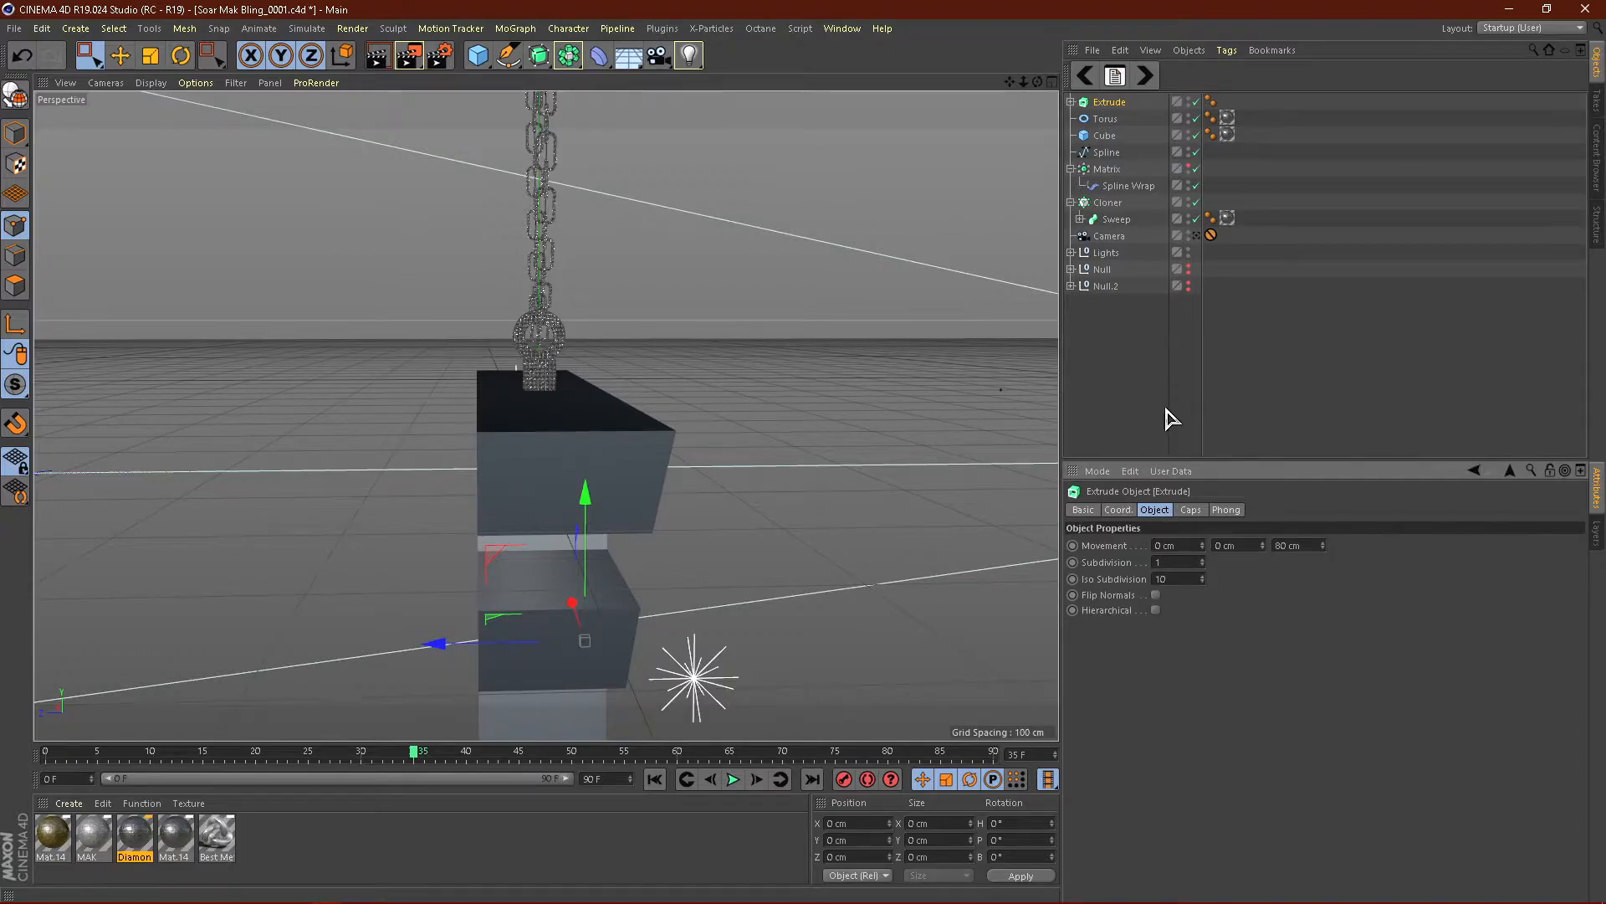
Step: Add a MoText object with the text "NIKAN" and set its alignment to Middle
click(1166, 408)
scroll(746, 393, down, 2)
alt+drag(737, 415, 776, 368)
scroll(527, 250, down, 4)
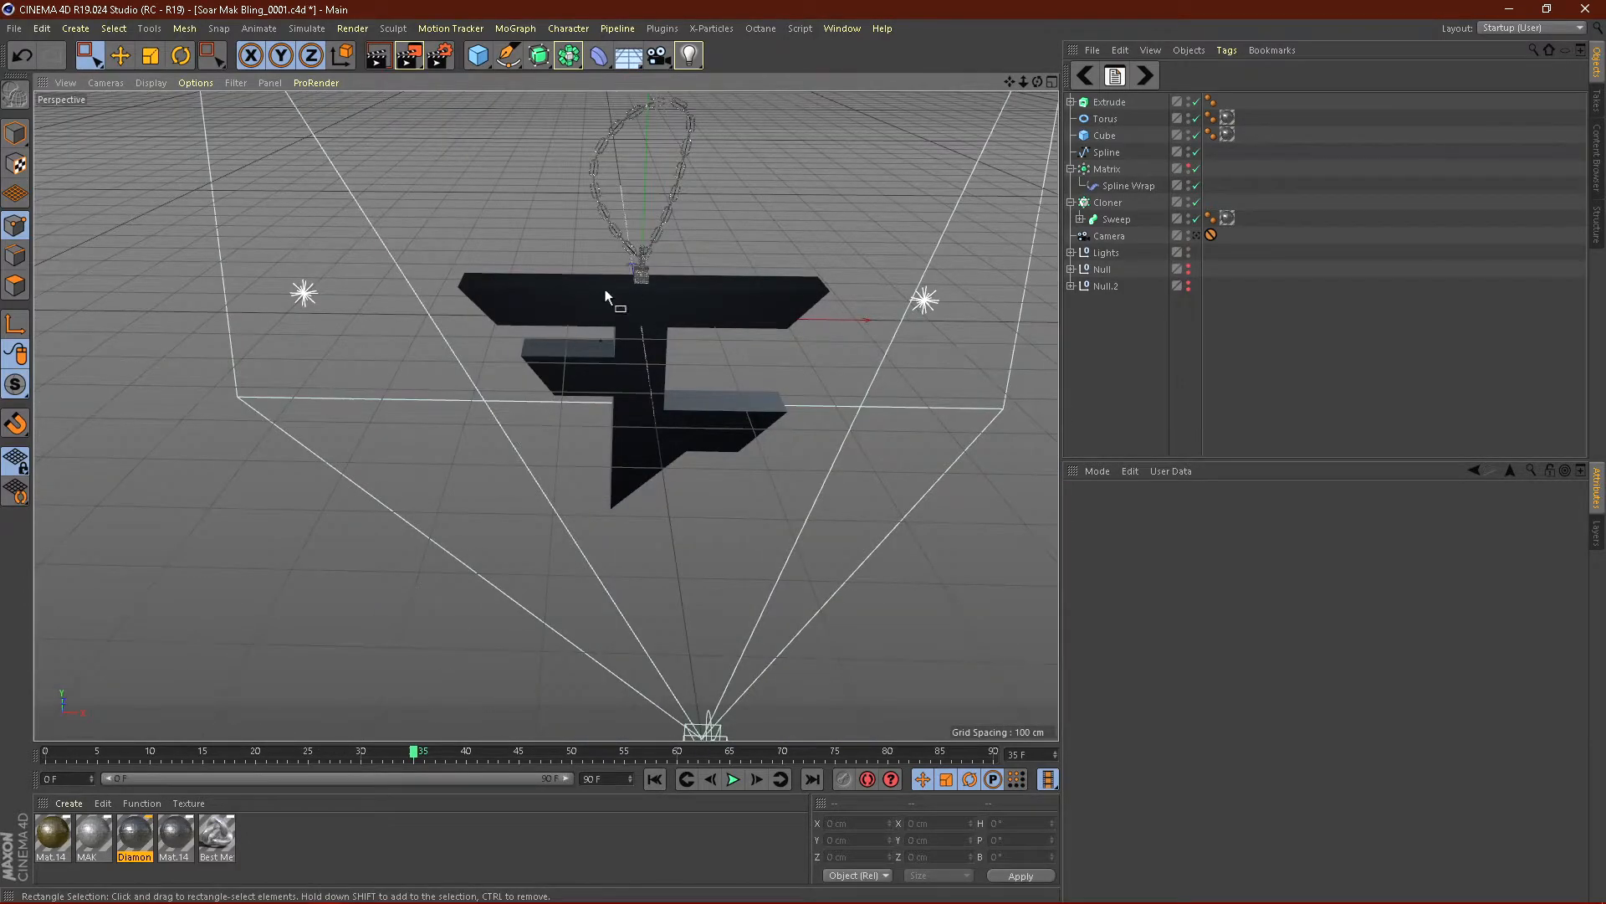
click(509, 30)
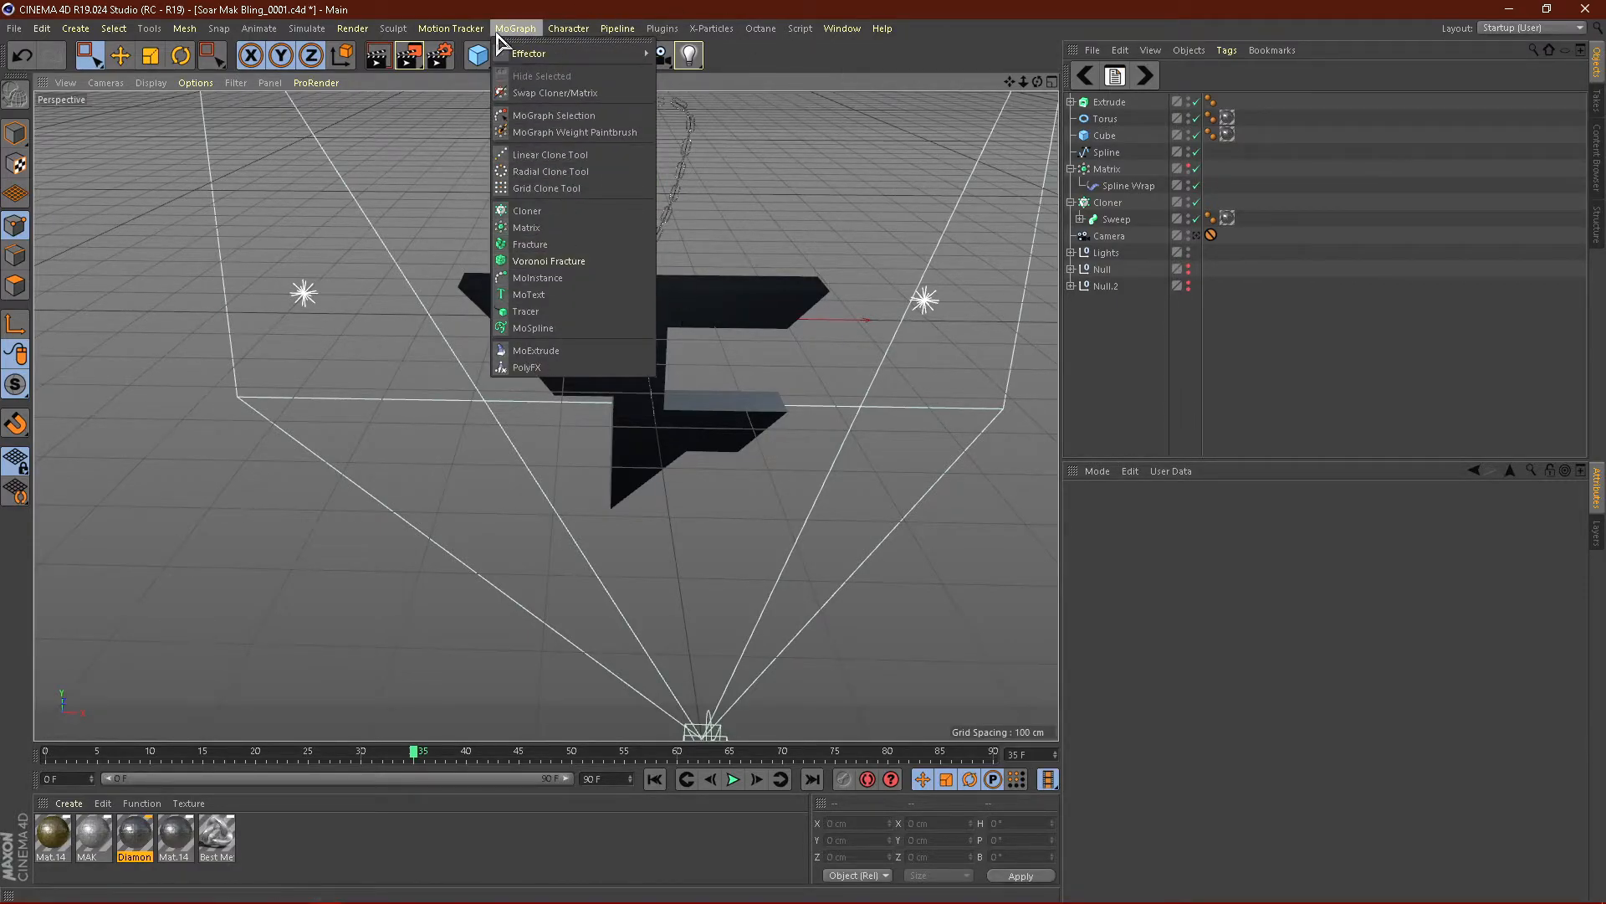
click(556, 297)
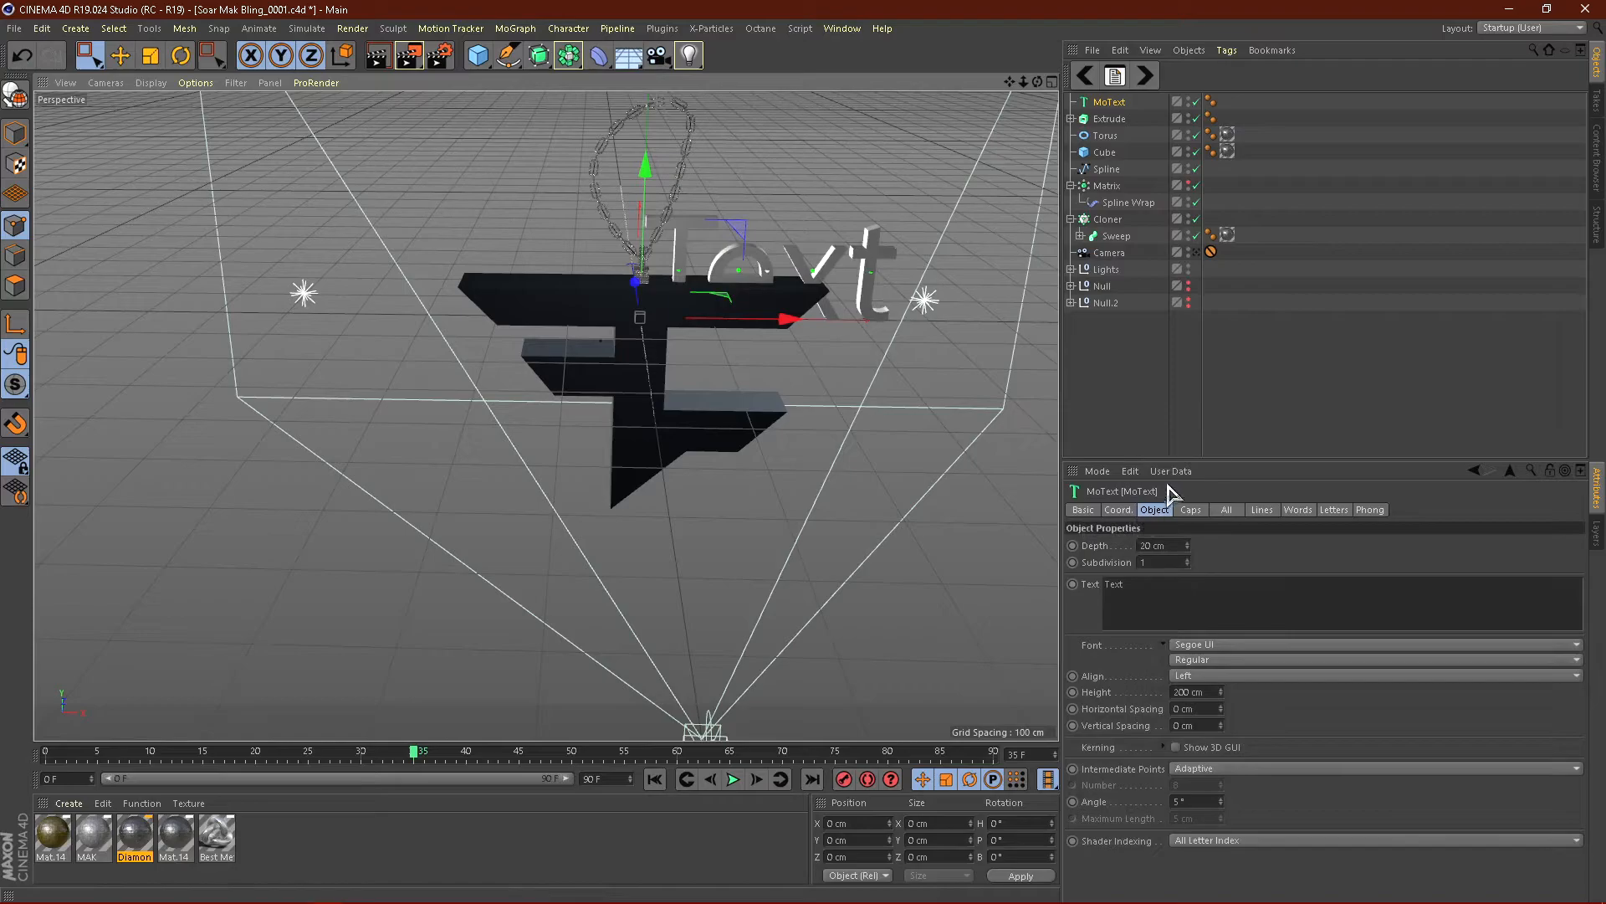
double_click(1218, 597)
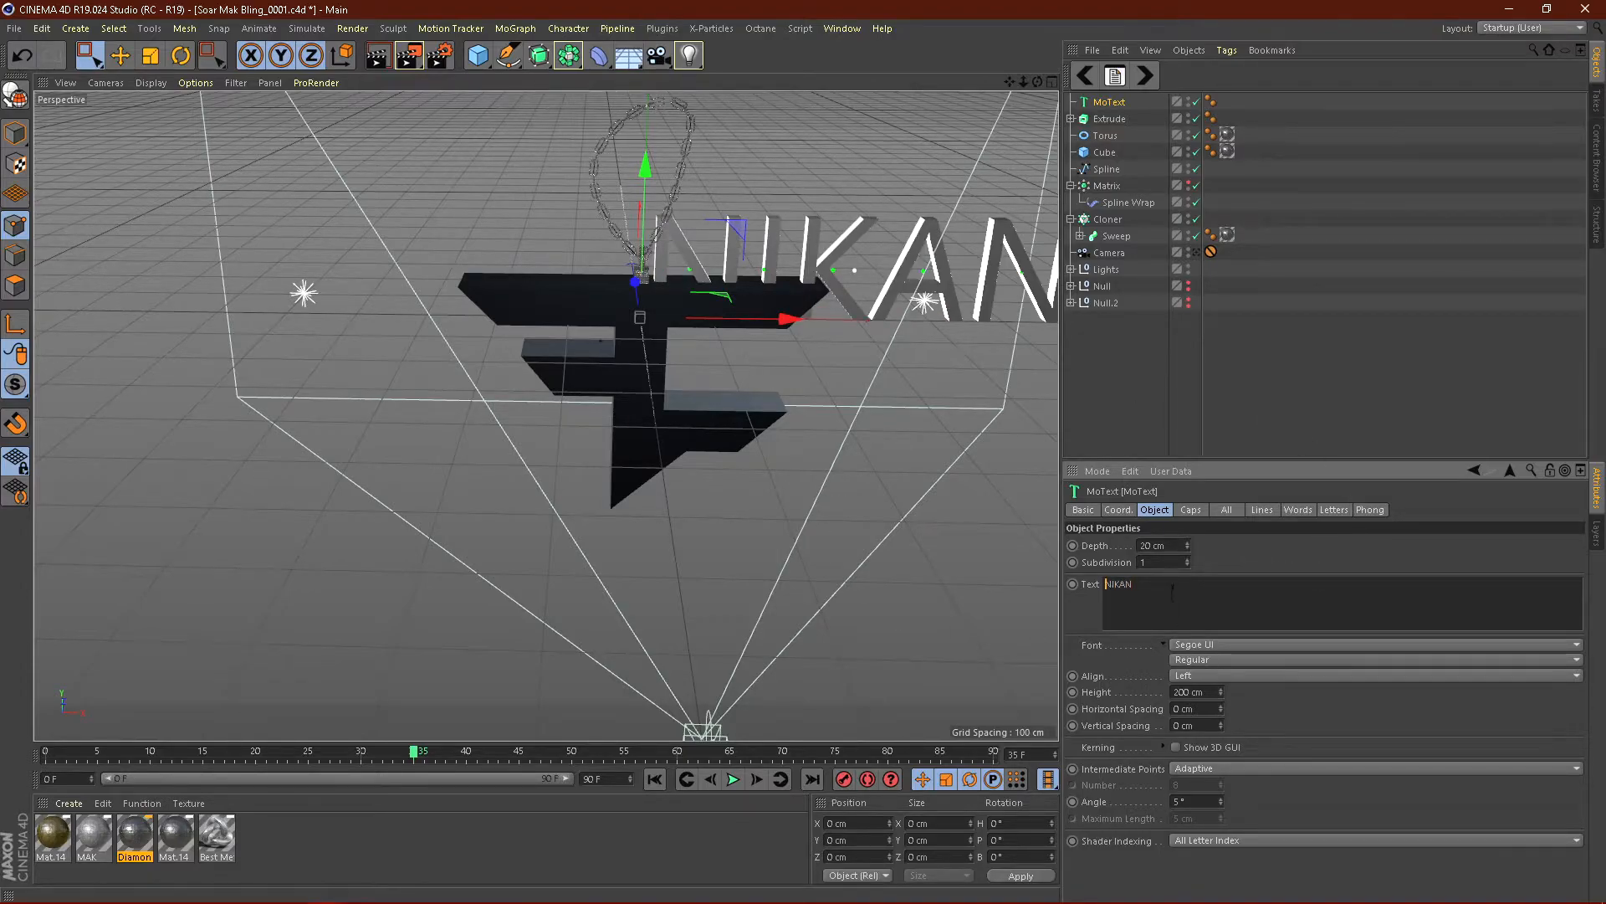
click(1199, 677)
click(1213, 711)
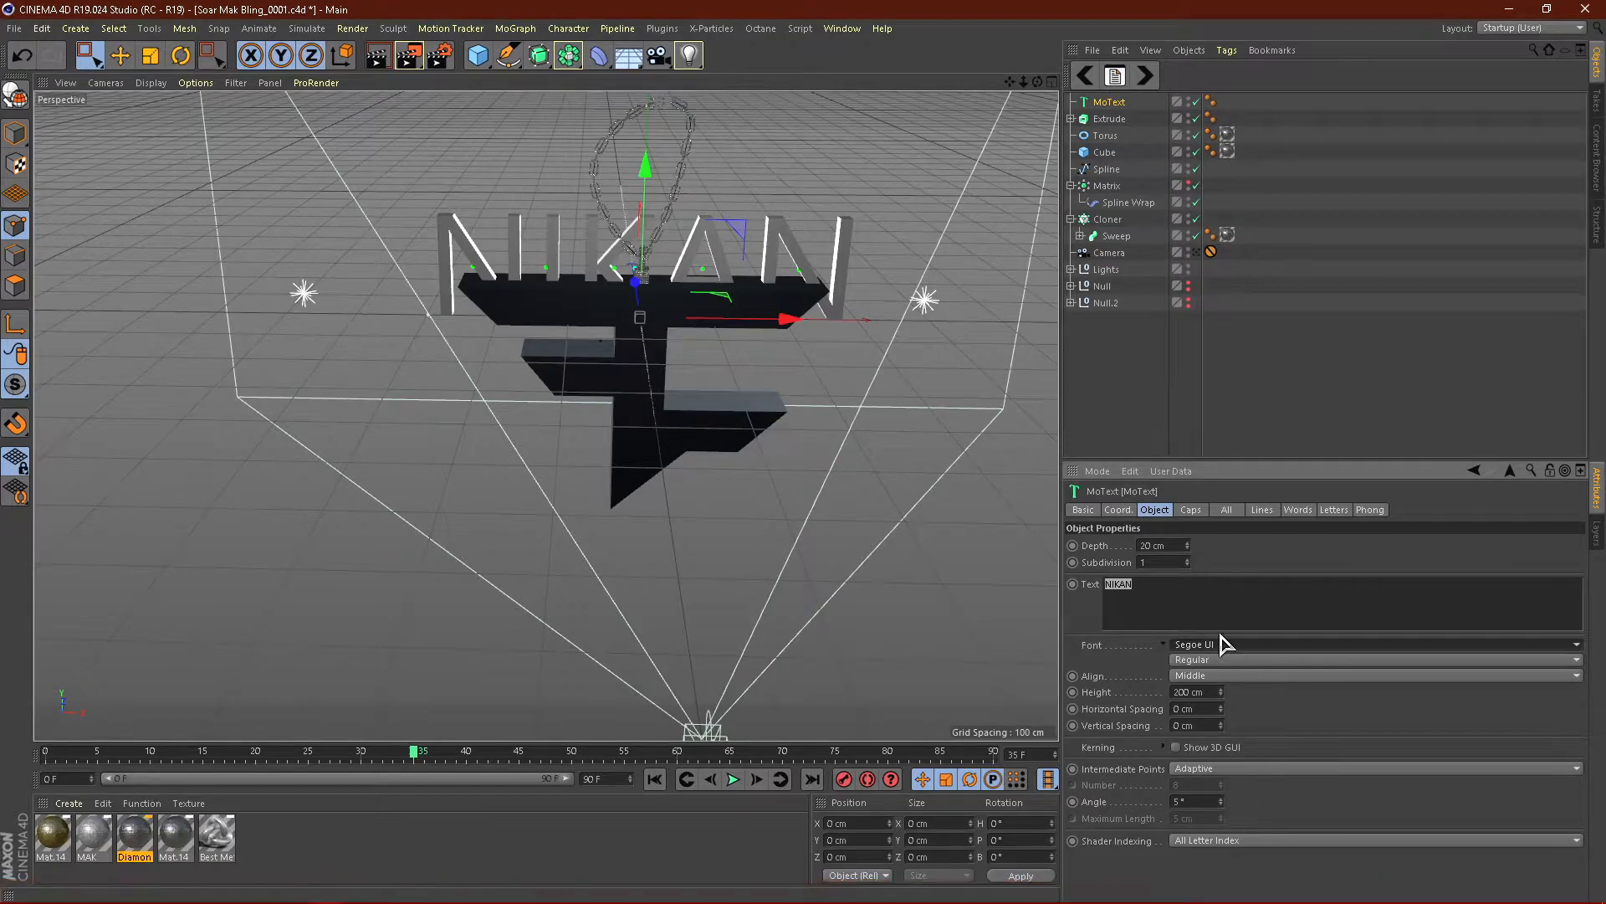
Step: Change the MoText font to PRIMETIME
click(1195, 646)
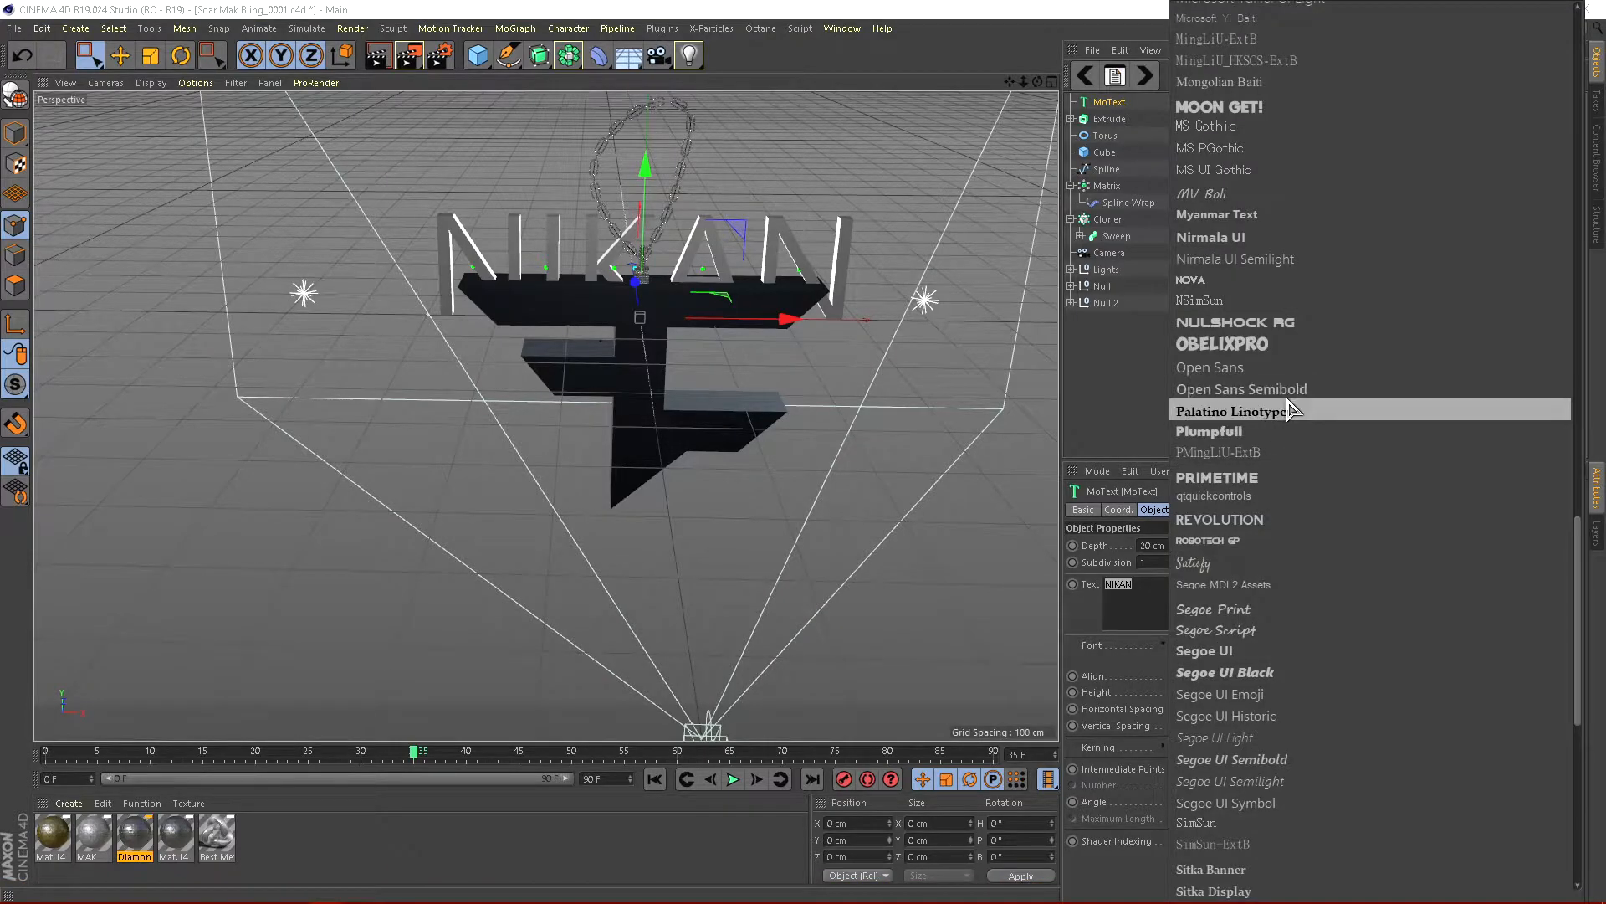
scroll(1262, 416, down, 3)
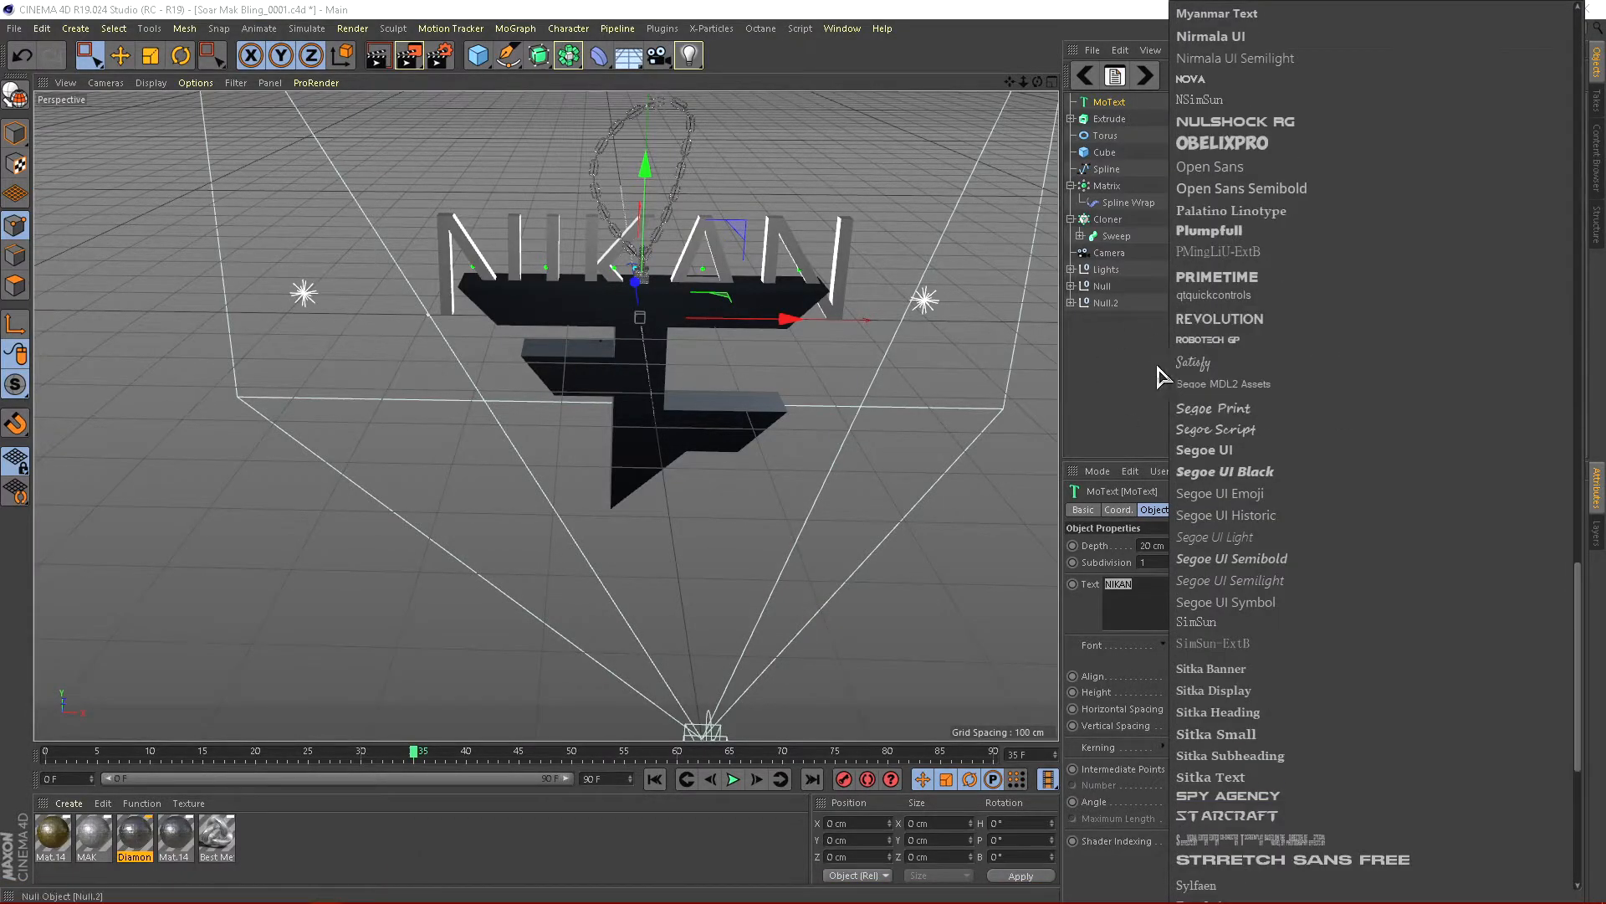
scroll(1244, 499, down, 3)
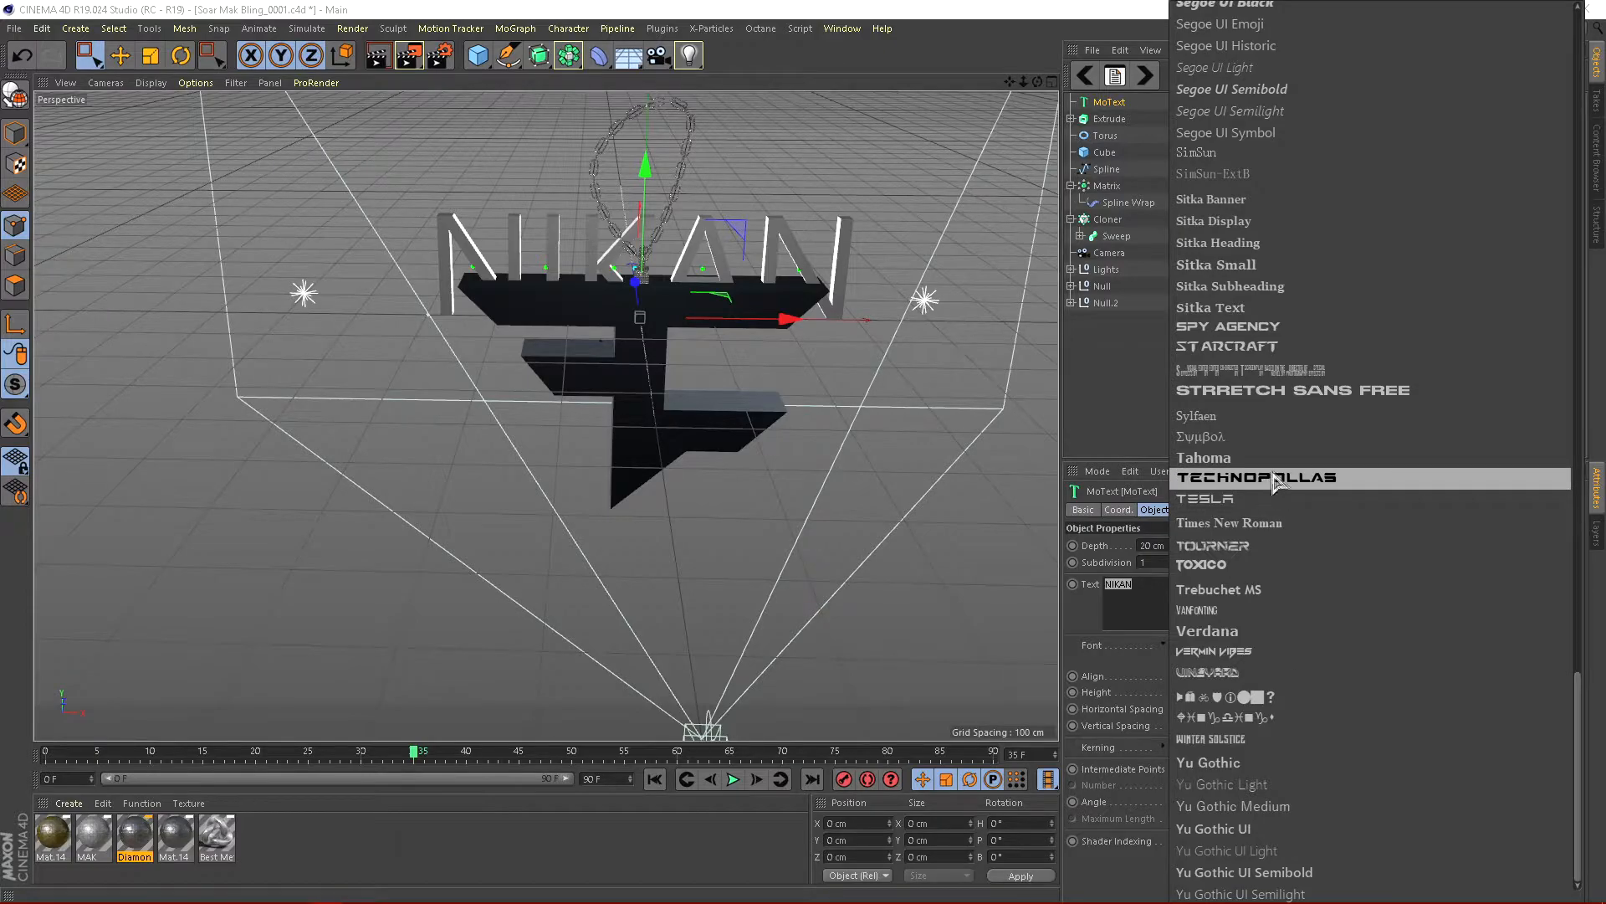
scroll(1277, 483, up, 5)
click(1276, 328)
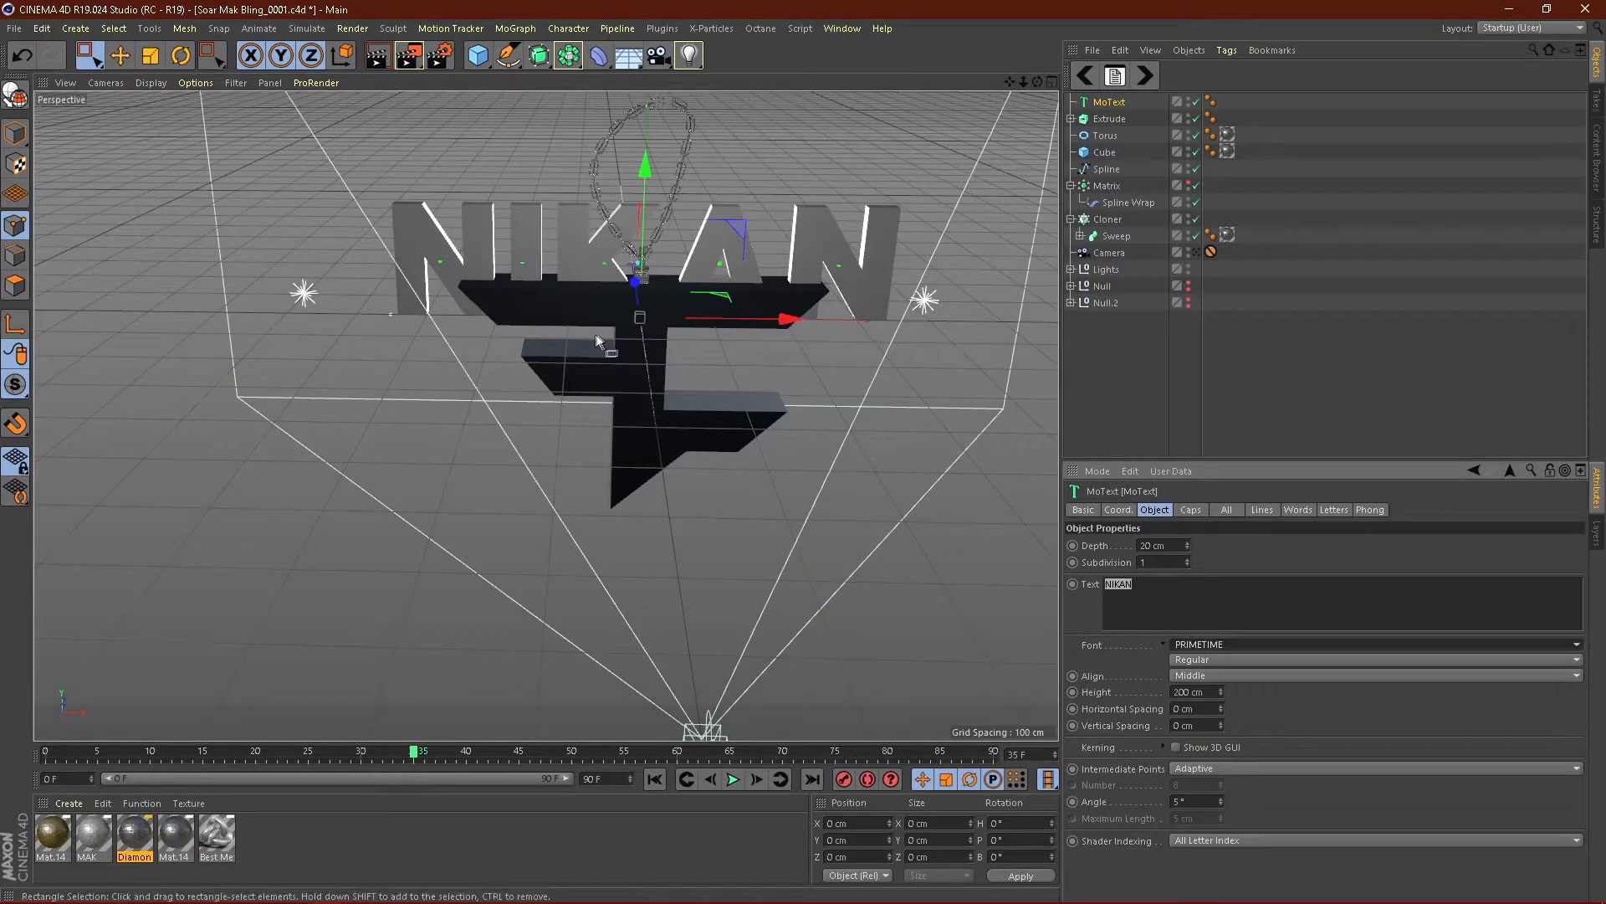
Step: Set the MoText extrusion depth to 40 cm
click(1155, 545)
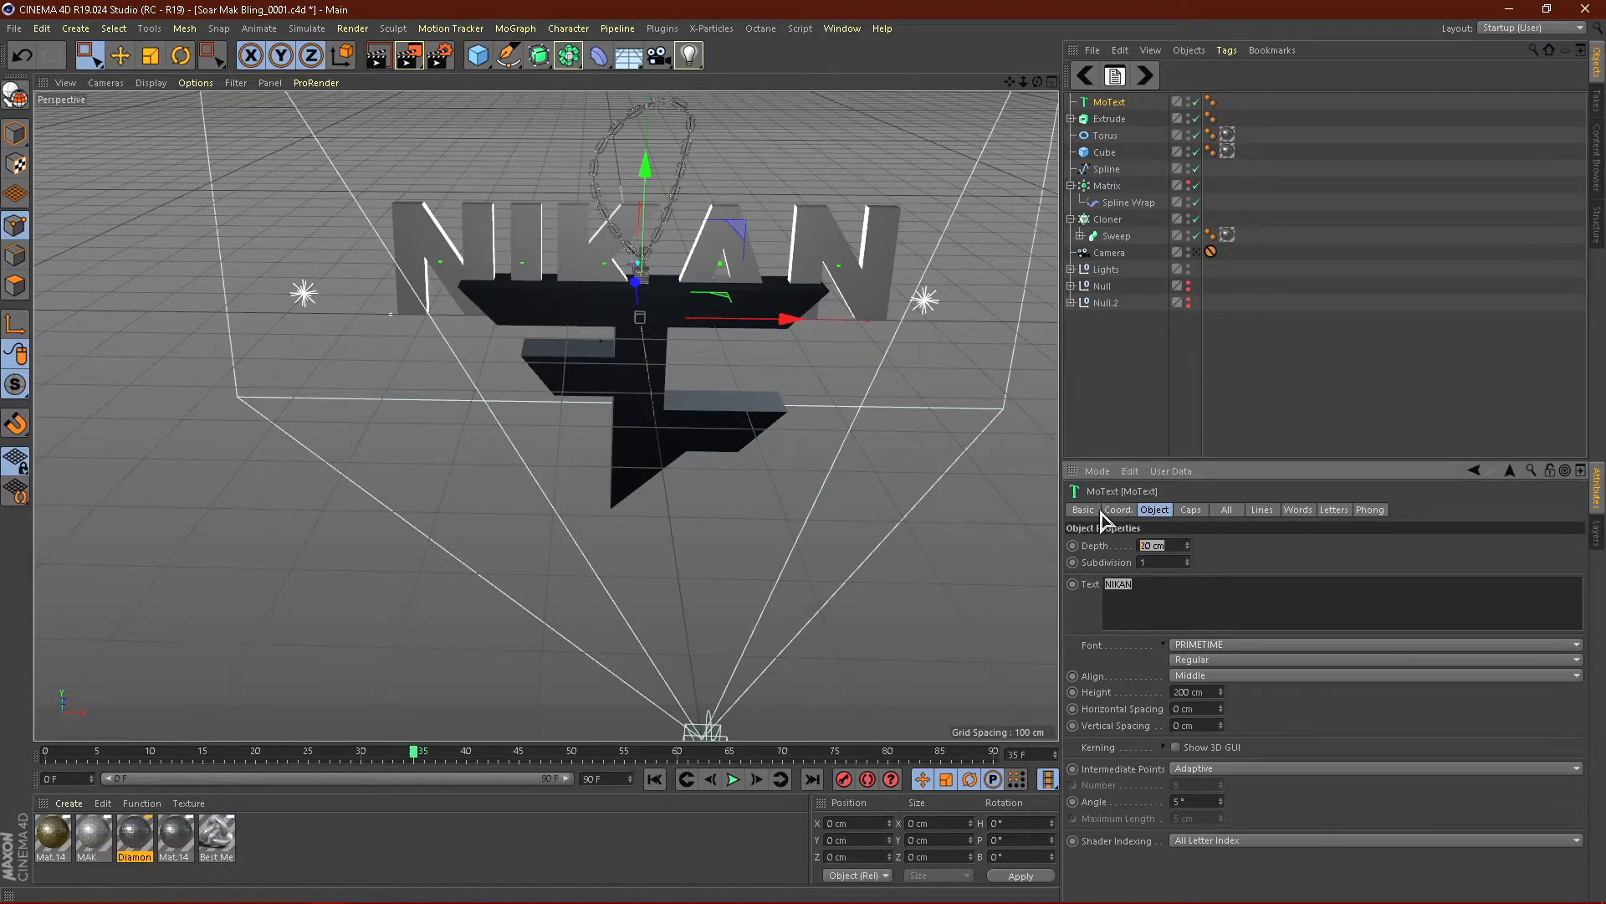
text(40)
key(Return)
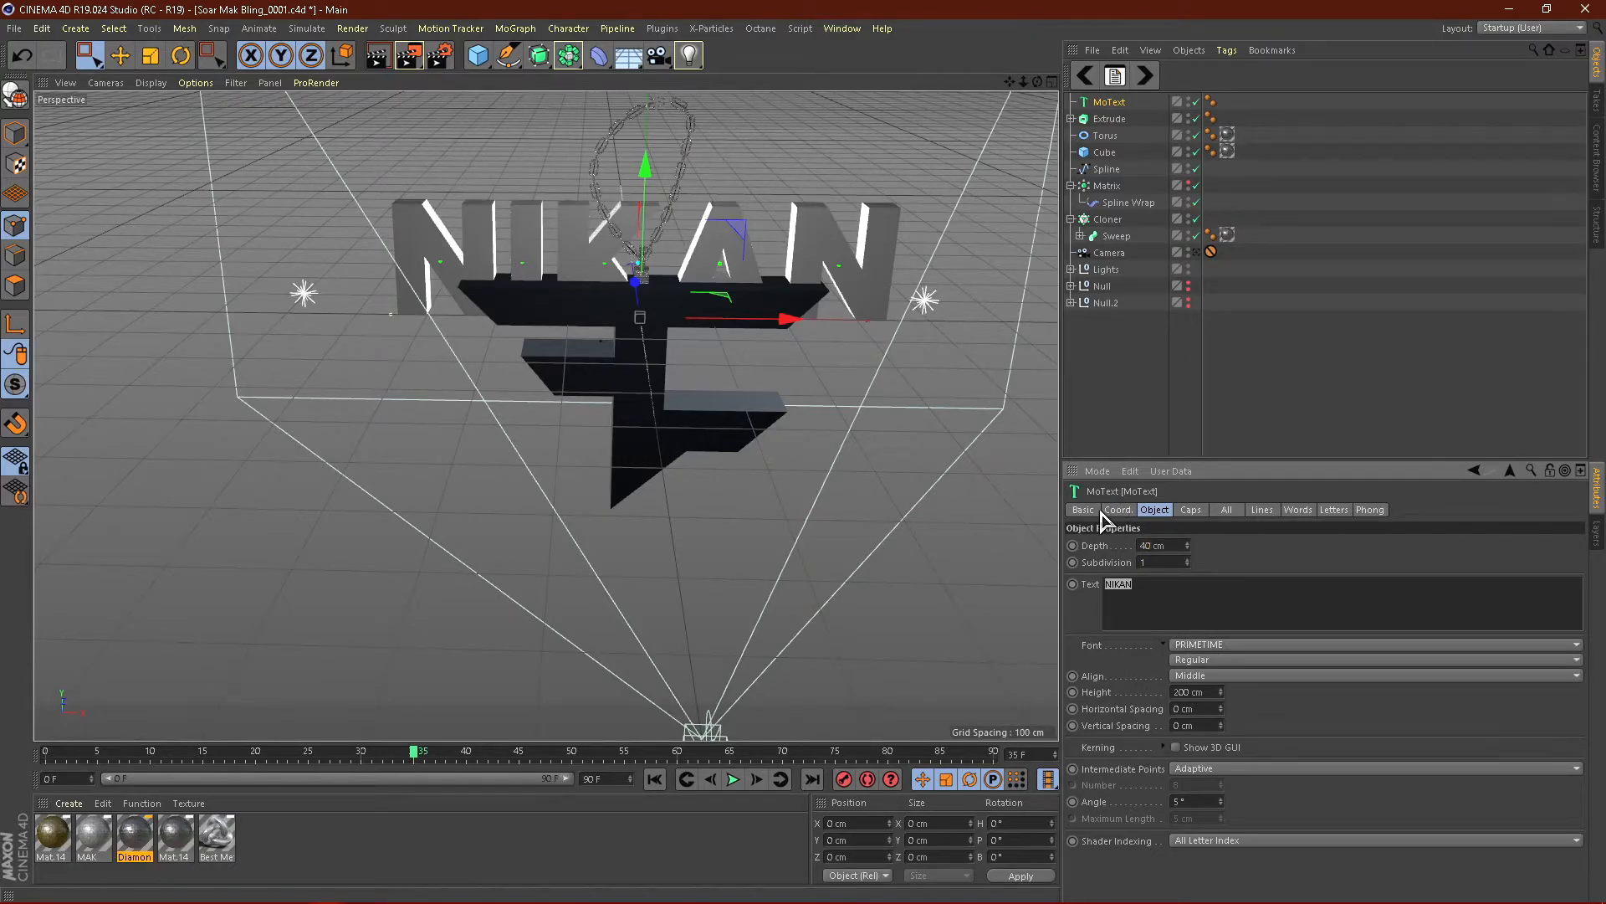
mouse_move(683, 353)
alt+mouse_down()
mouse_move(688, 397)
mouse_move(523, 241)
mouse_move(544, 278)
mouse_move(660, 368)
alt+mouse_up()
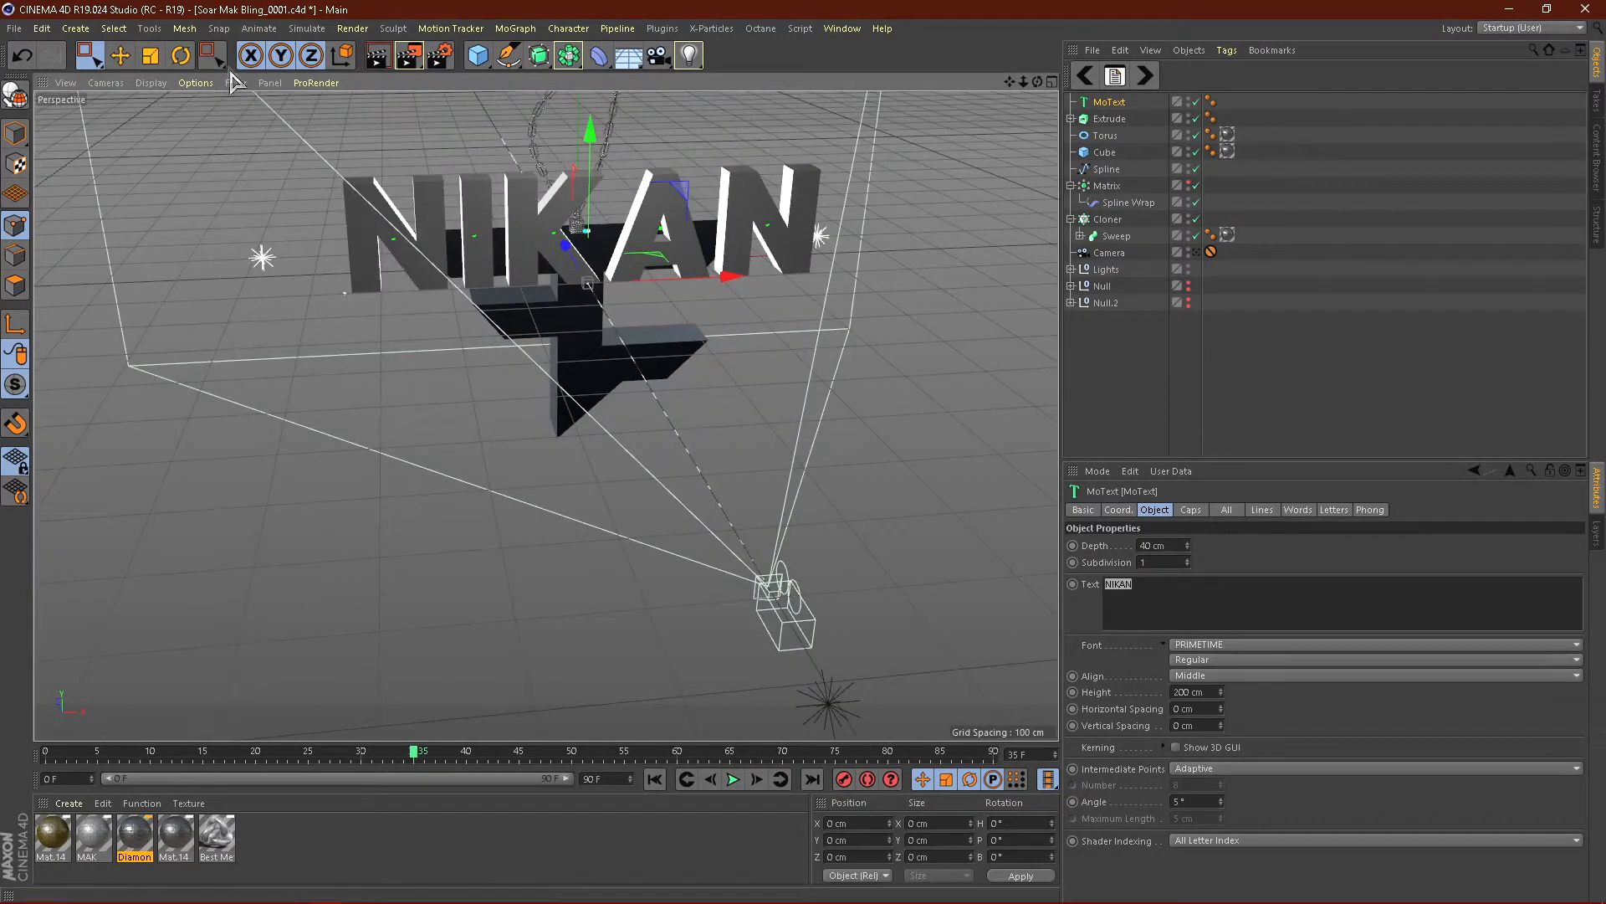
Step: Scale the MoText down uniformly and move it down and forward so it sits in front of the logo's middle
click(156, 57)
drag(691, 196, 577, 398)
scroll(557, 286, up, 5)
click(121, 57)
alt+drag(623, 150, 555, 402)
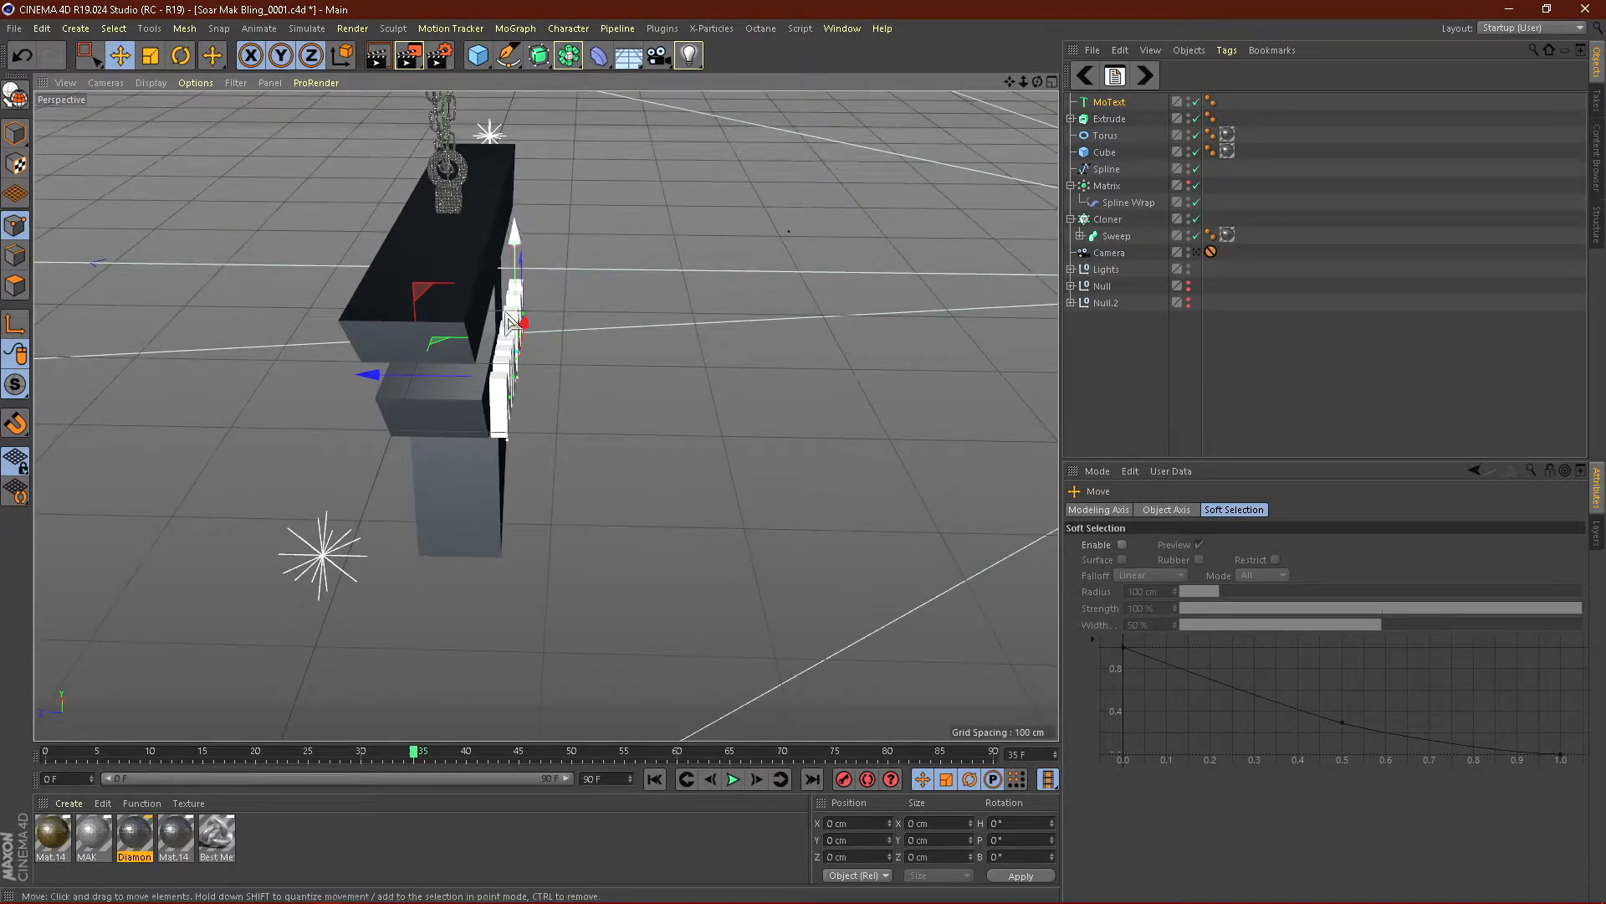
scroll(456, 401, up, 4)
mouse_move(456, 401)
alt+mouse_down()
mouse_move(540, 429)
mouse_move(482, 413)
alt+mouse_up()
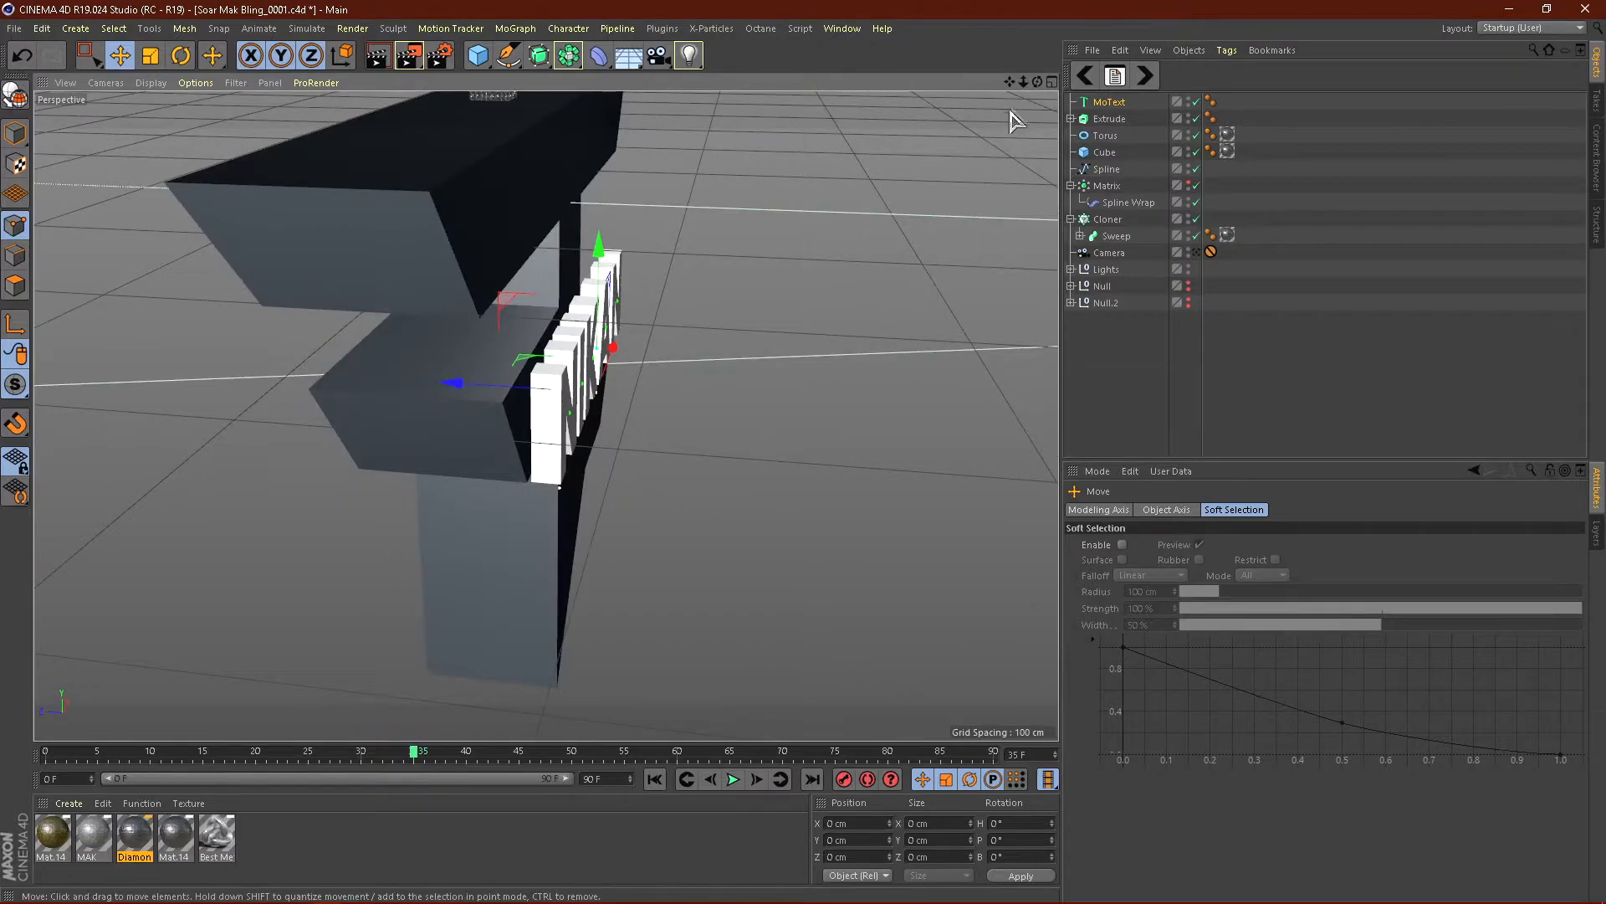
Step: Using the top view, move the MoText along Z until its back touches the logo's front face, and return to the perspective view
click(1051, 82)
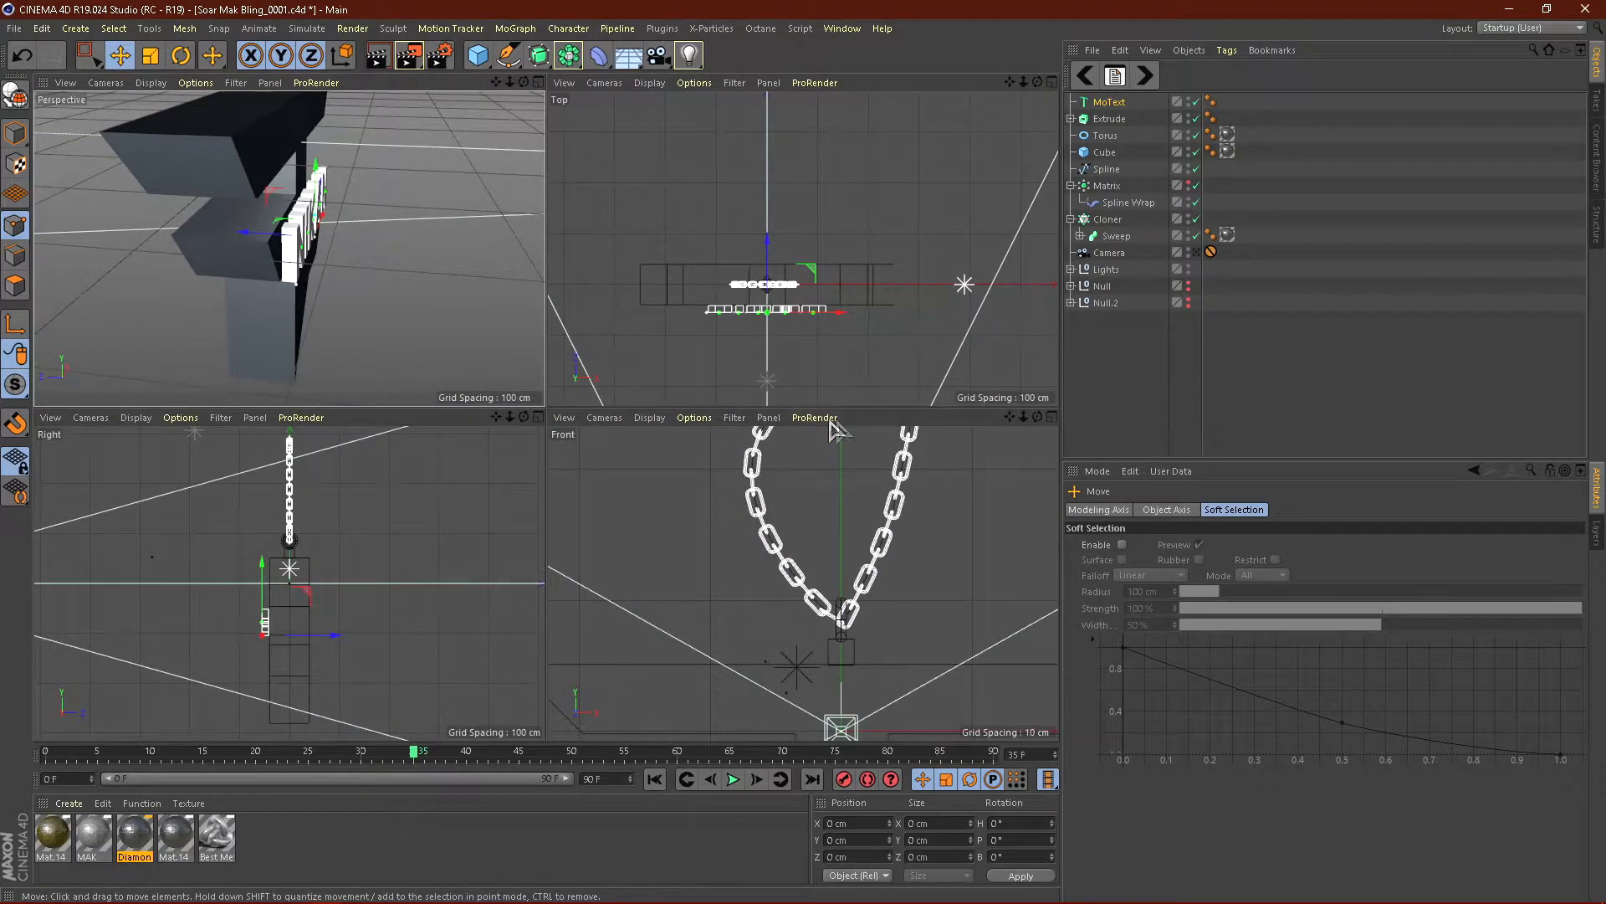
click(1052, 82)
scroll(735, 351, down, 2)
scroll(549, 474, up, 5)
scroll(516, 504, up, 3)
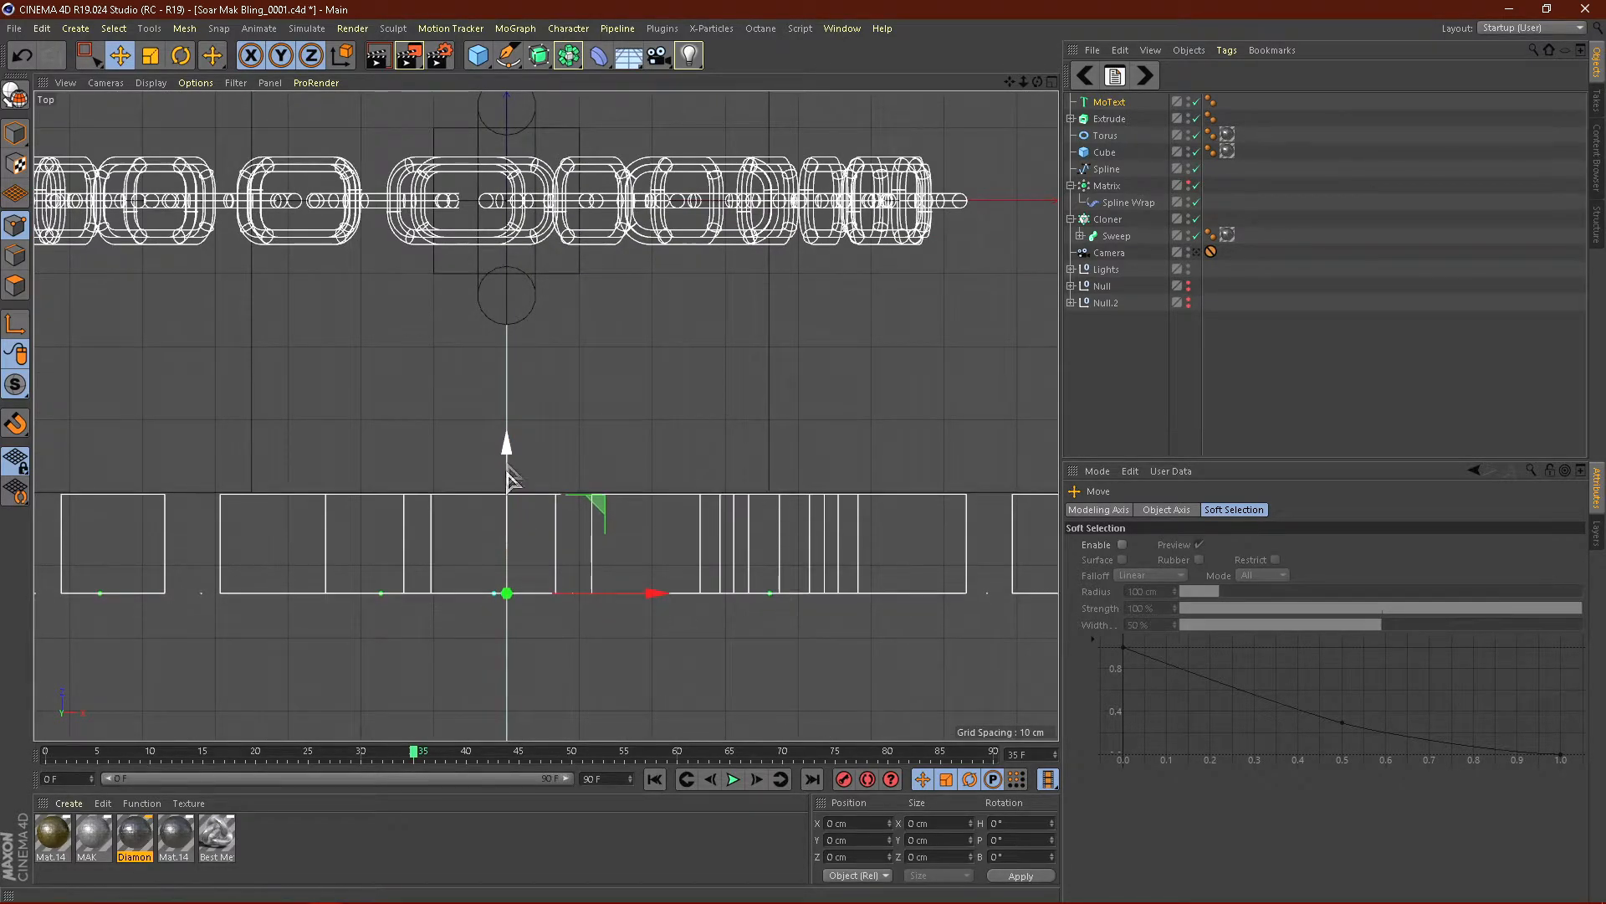
scroll(512, 481, up, 5)
drag(506, 537, 506, 532)
scroll(652, 489, down, 10)
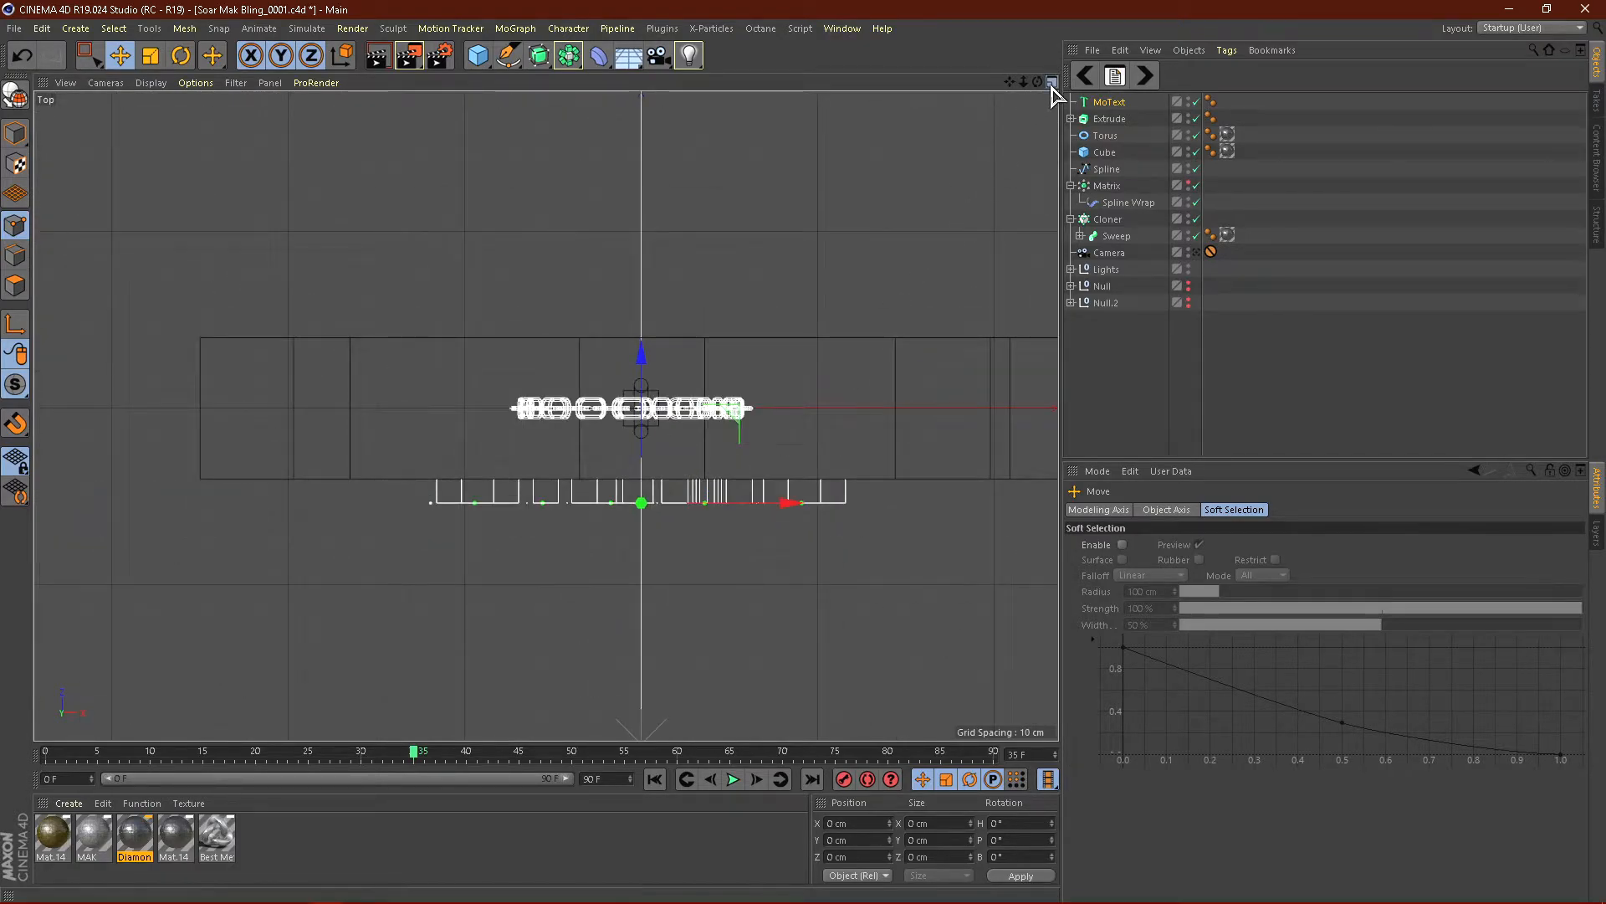
click(1052, 82)
click(538, 82)
Step: Try shifting the MoText slightly along X across the logo, and undo the move
alt+drag(681, 362, 574, 366)
alt+right_drag(800, 369, 552, 393)
mouse_move(415, 328)
alt+mouse_down()
mouse_move(493, 313)
mouse_move(380, 330)
mouse_move(315, 306)
alt+mouse_up()
scroll(383, 340, up, 5)
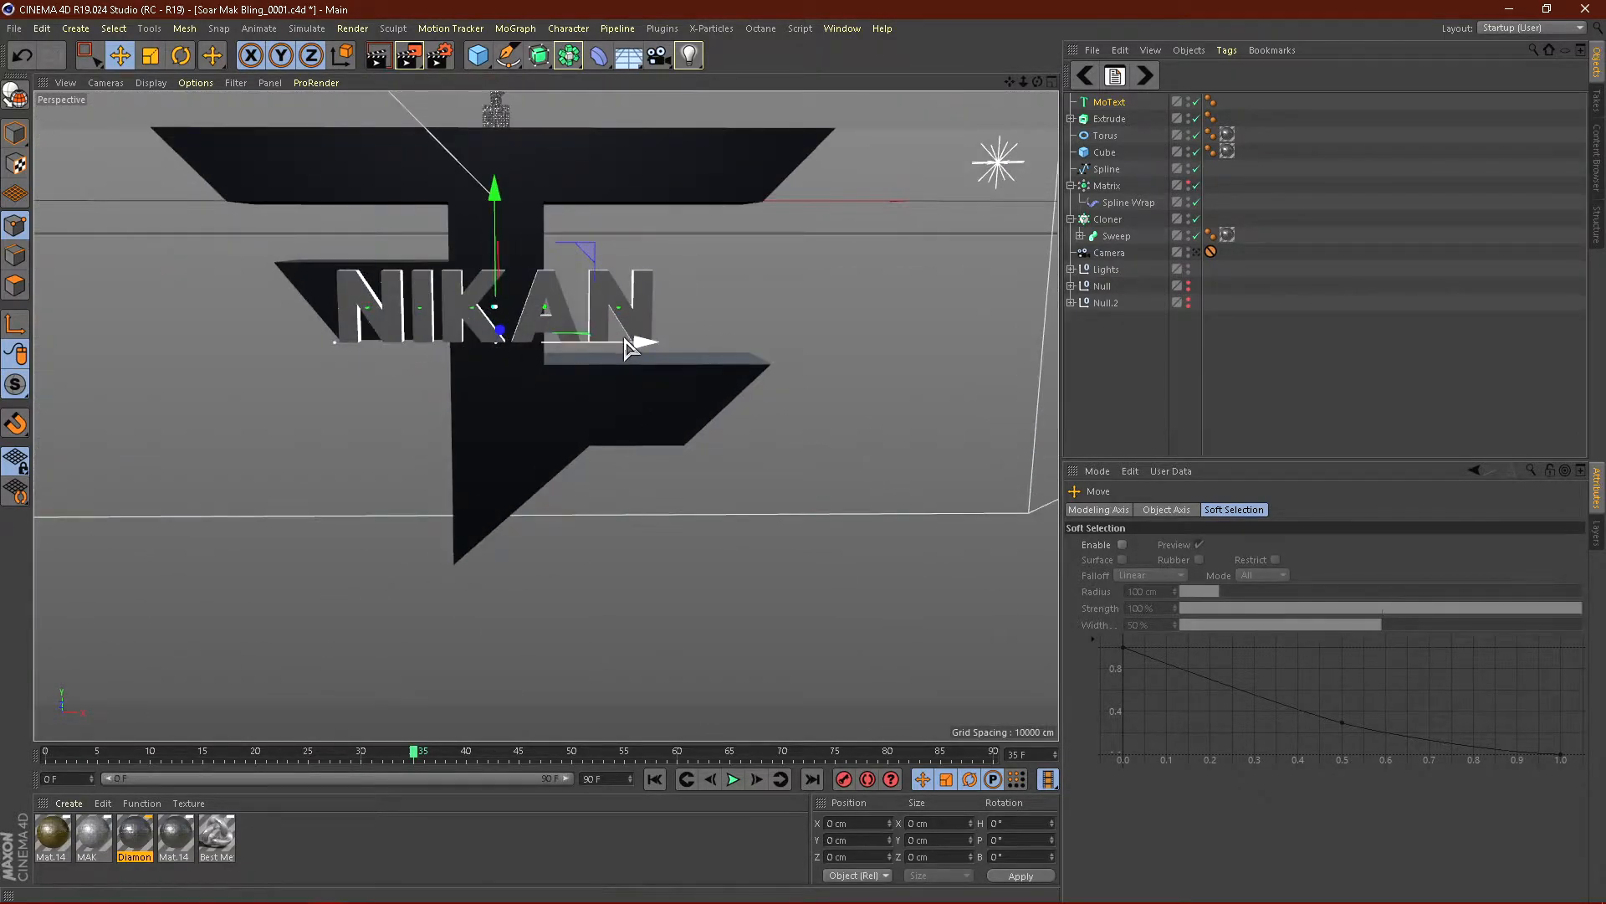
drag(642, 352, 656, 345)
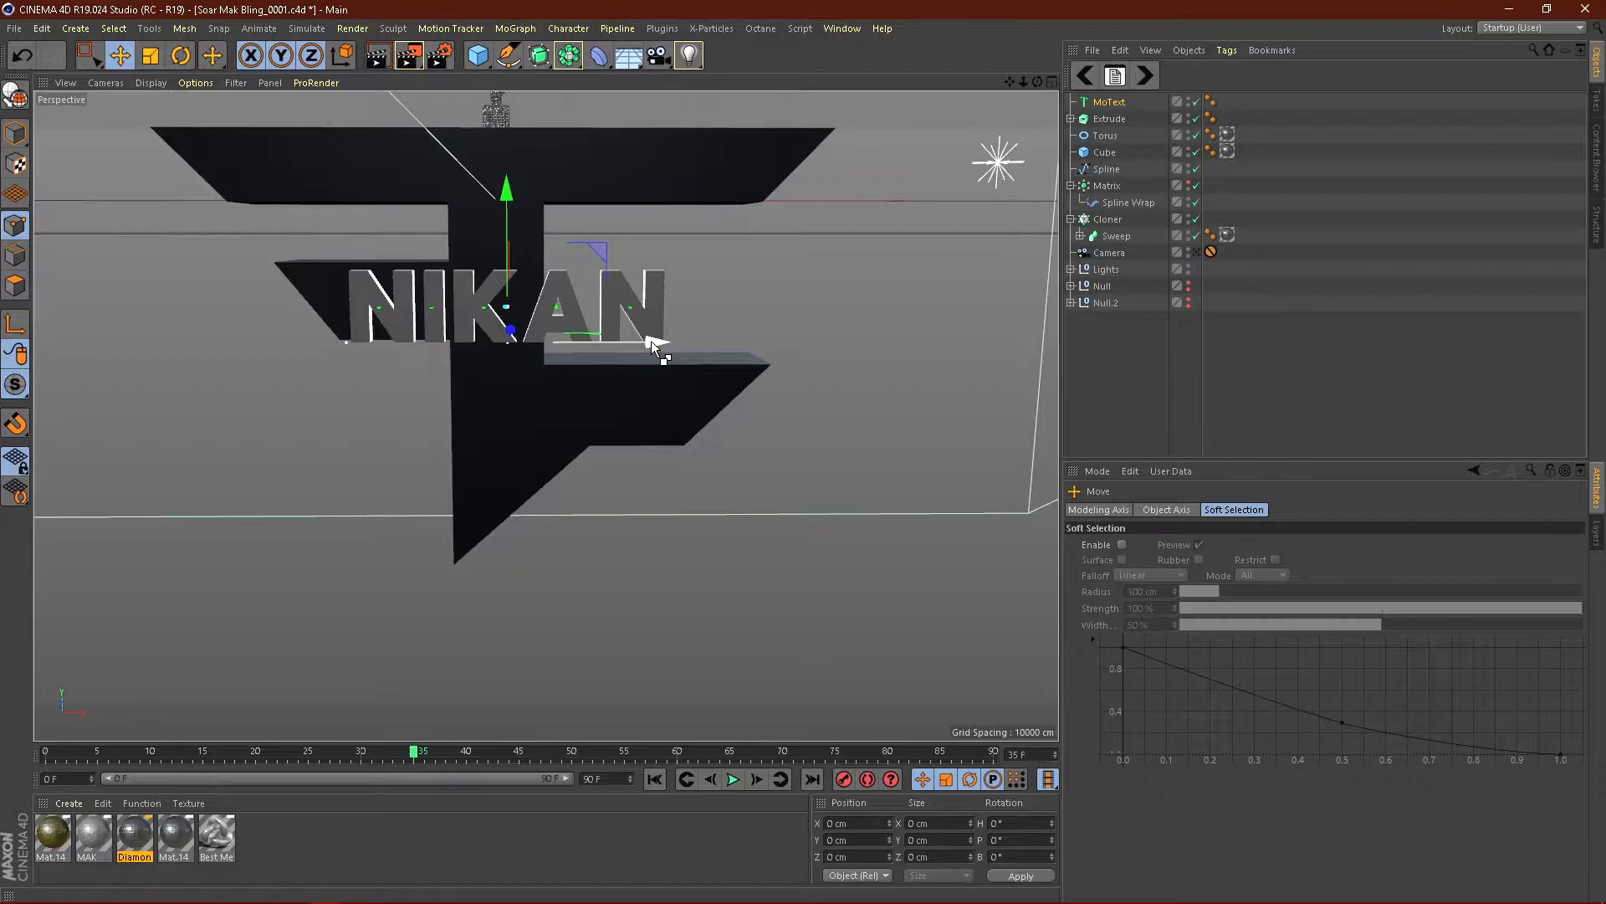
key(ctrl+z)
alt+drag(459, 365, 499, 311)
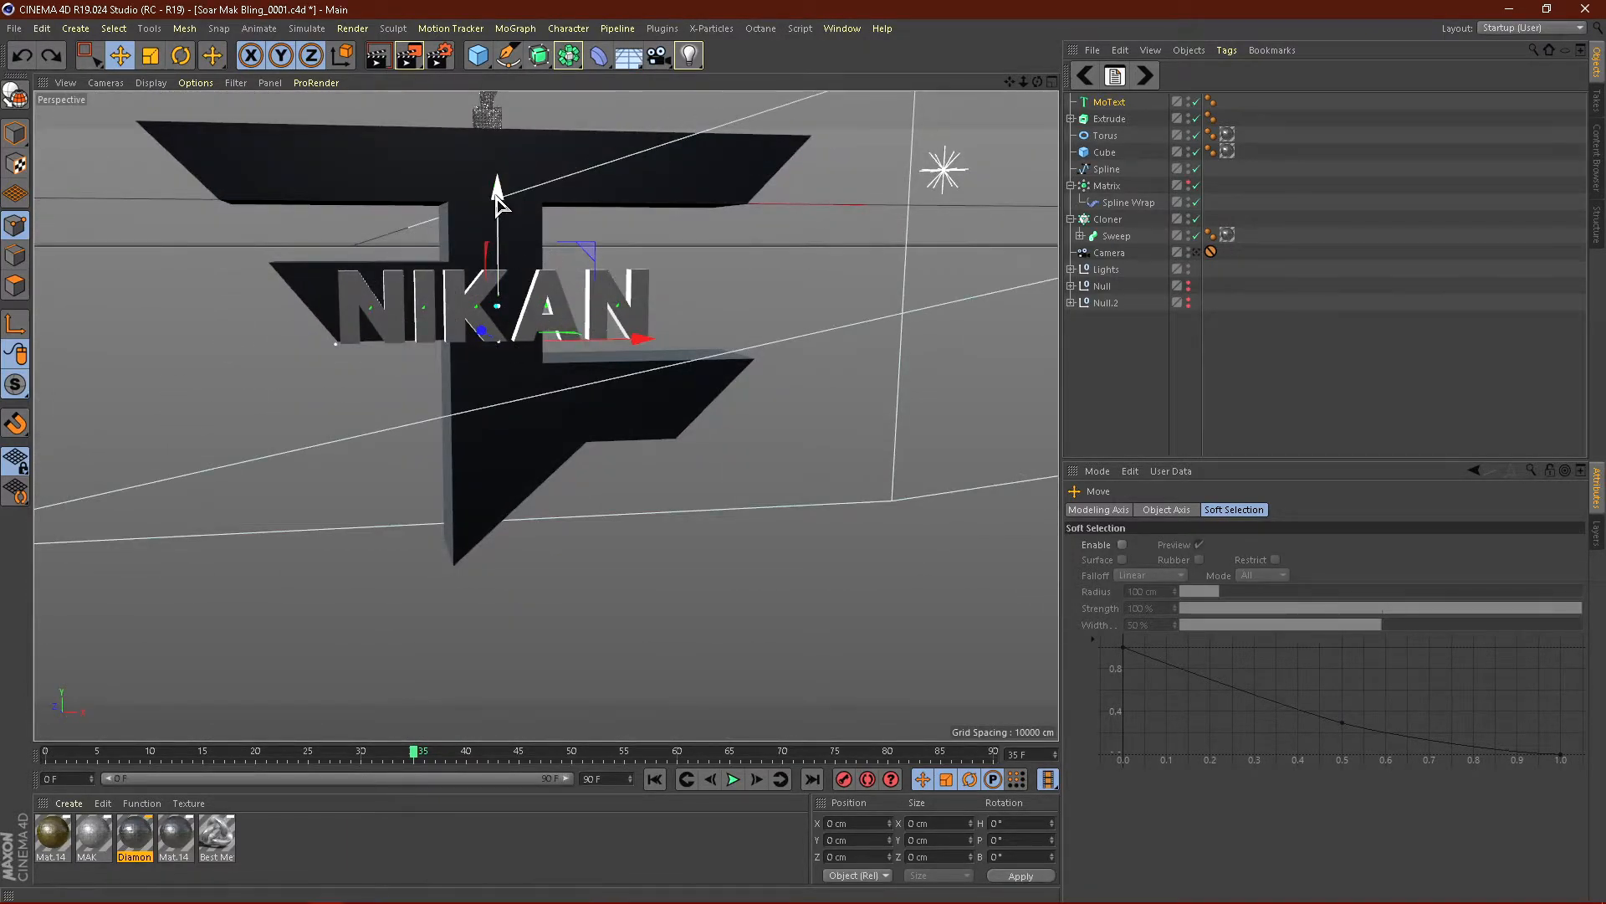
Step: Scale the MoText up slightly to a height of about 73 cm and raise it a little along Y on the logo
drag(519, 161, 527, 186)
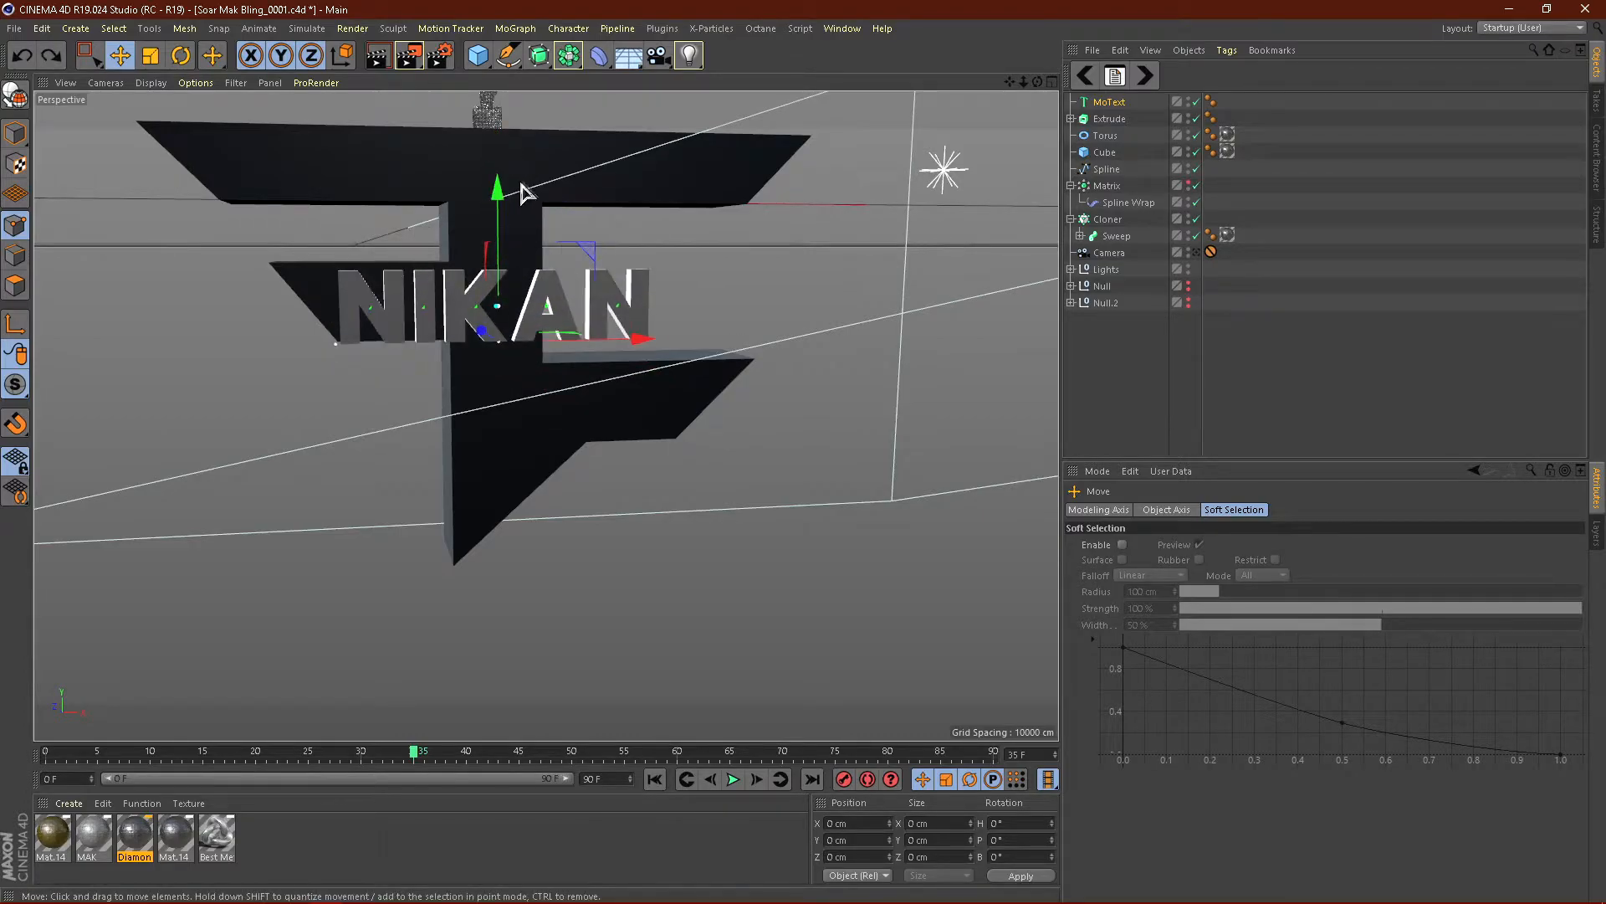
drag(500, 193, 500, 192)
click(152, 57)
drag(743, 219, 759, 219)
drag(701, 277, 720, 273)
mouse_move(656, 319)
alt+mouse_down()
mouse_move(686, 394)
mouse_move(740, 358)
mouse_move(608, 285)
mouse_move(663, 323)
alt+mouse_up()
click(120, 55)
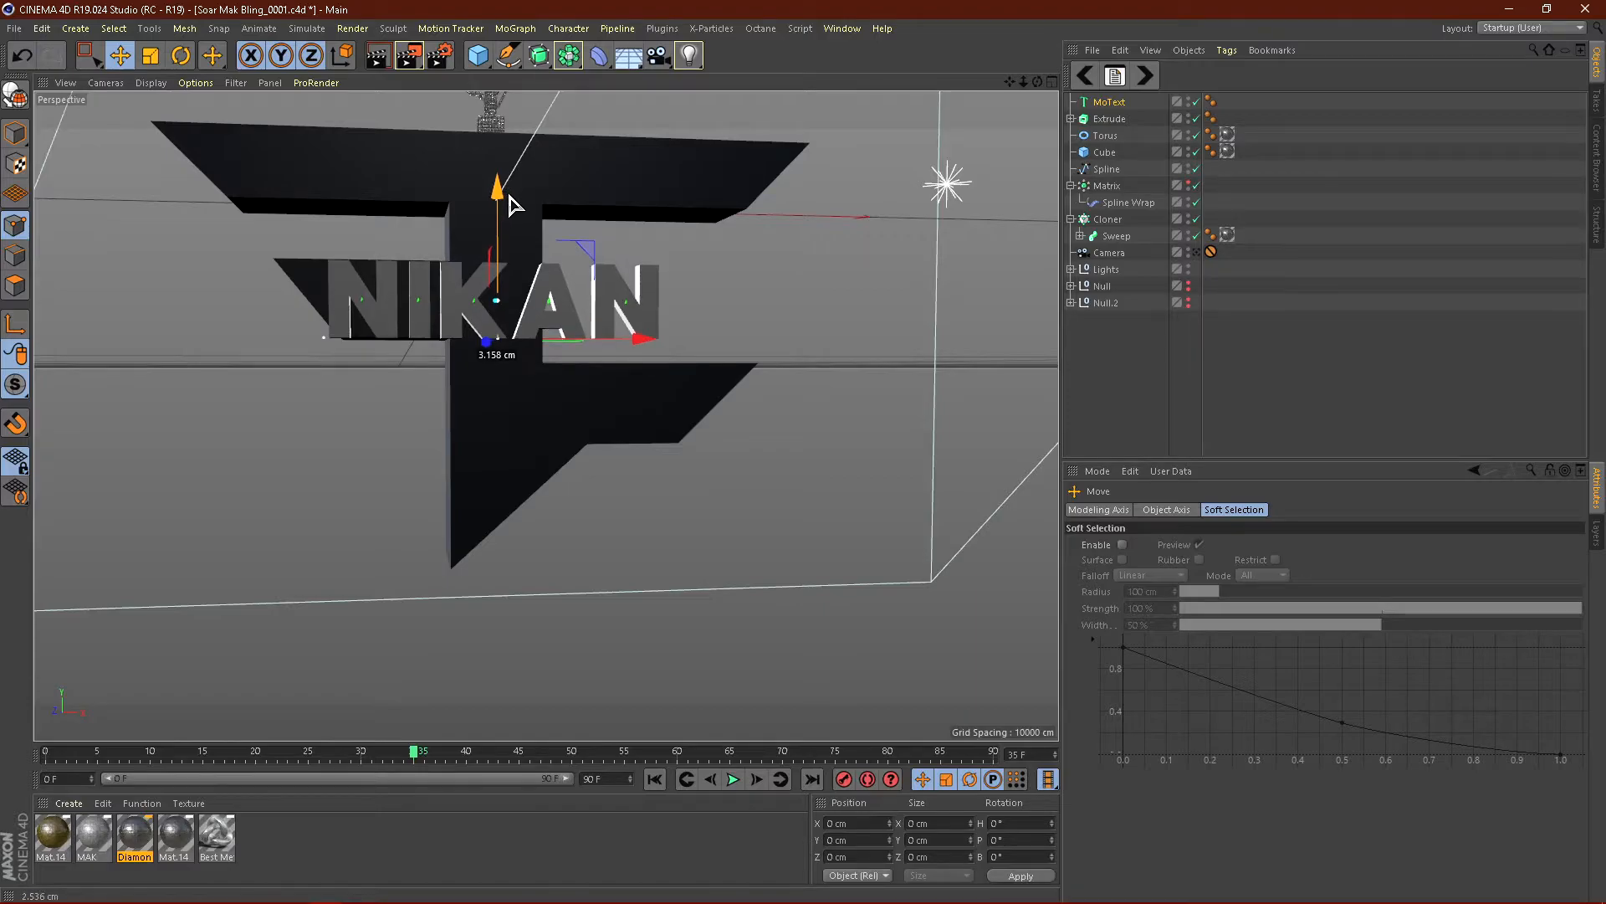
alt+drag(489, 260, 466, 322)
alt+drag(640, 347, 698, 398)
scroll(634, 358, up, 5)
Step: Set both the start and end caps of the MoText to Fillet Cap
click(1106, 104)
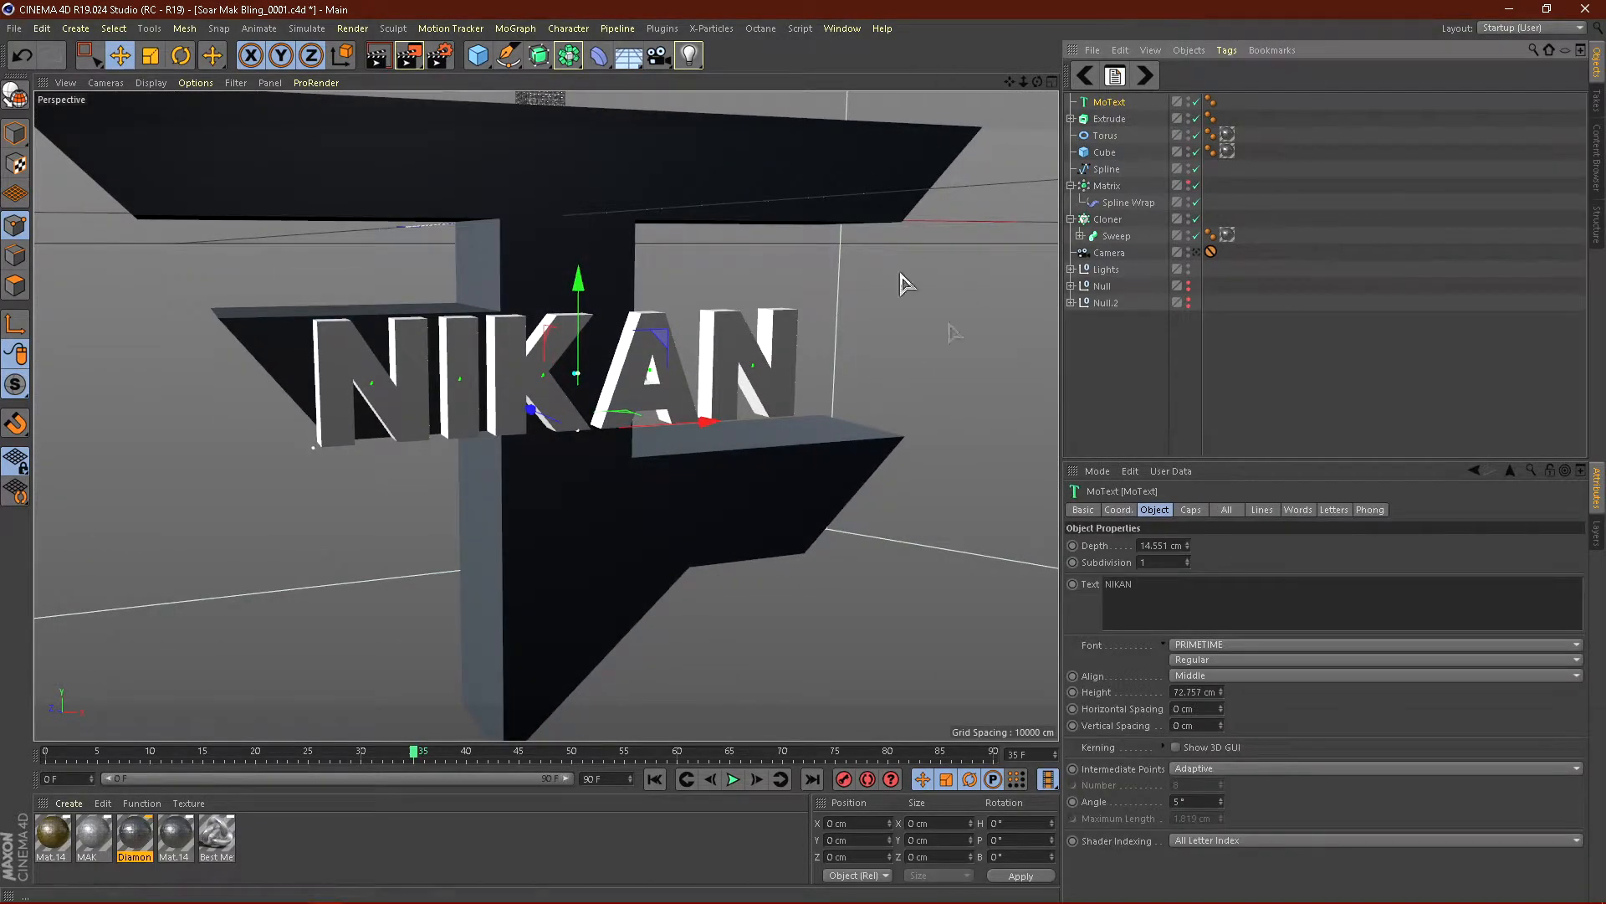
click(1191, 509)
click(1247, 545)
click(1244, 611)
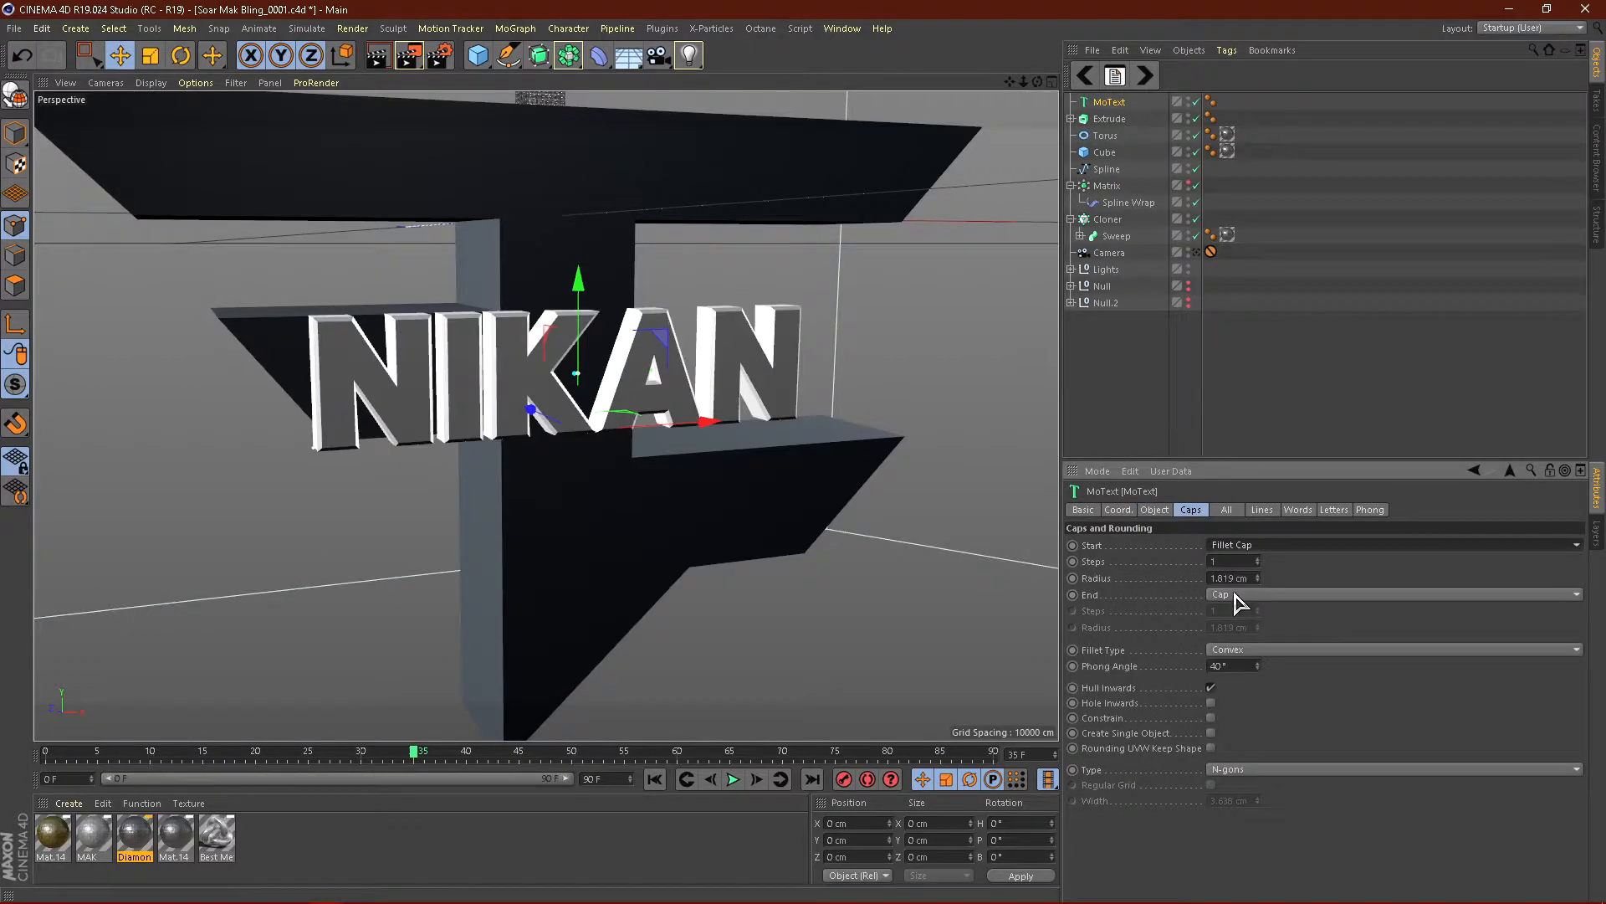
click(1244, 595)
click(1244, 661)
Step: Set the start and end fillet radius of the MoText caps to 1 cm
click(1234, 560)
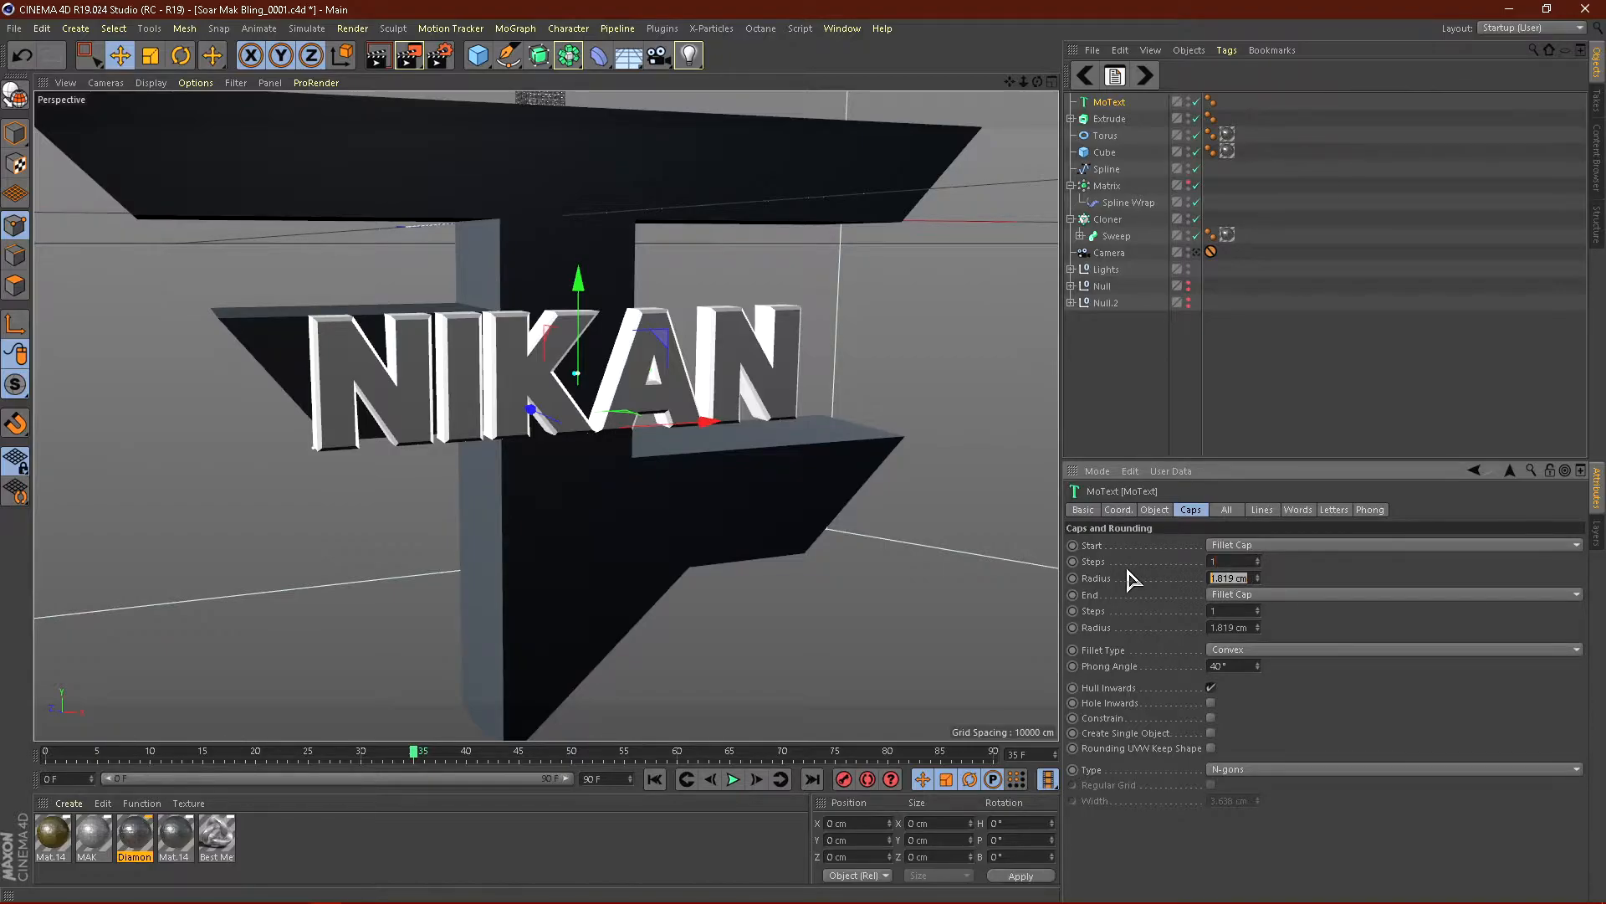
text(1)
key(Return)
click(1234, 610)
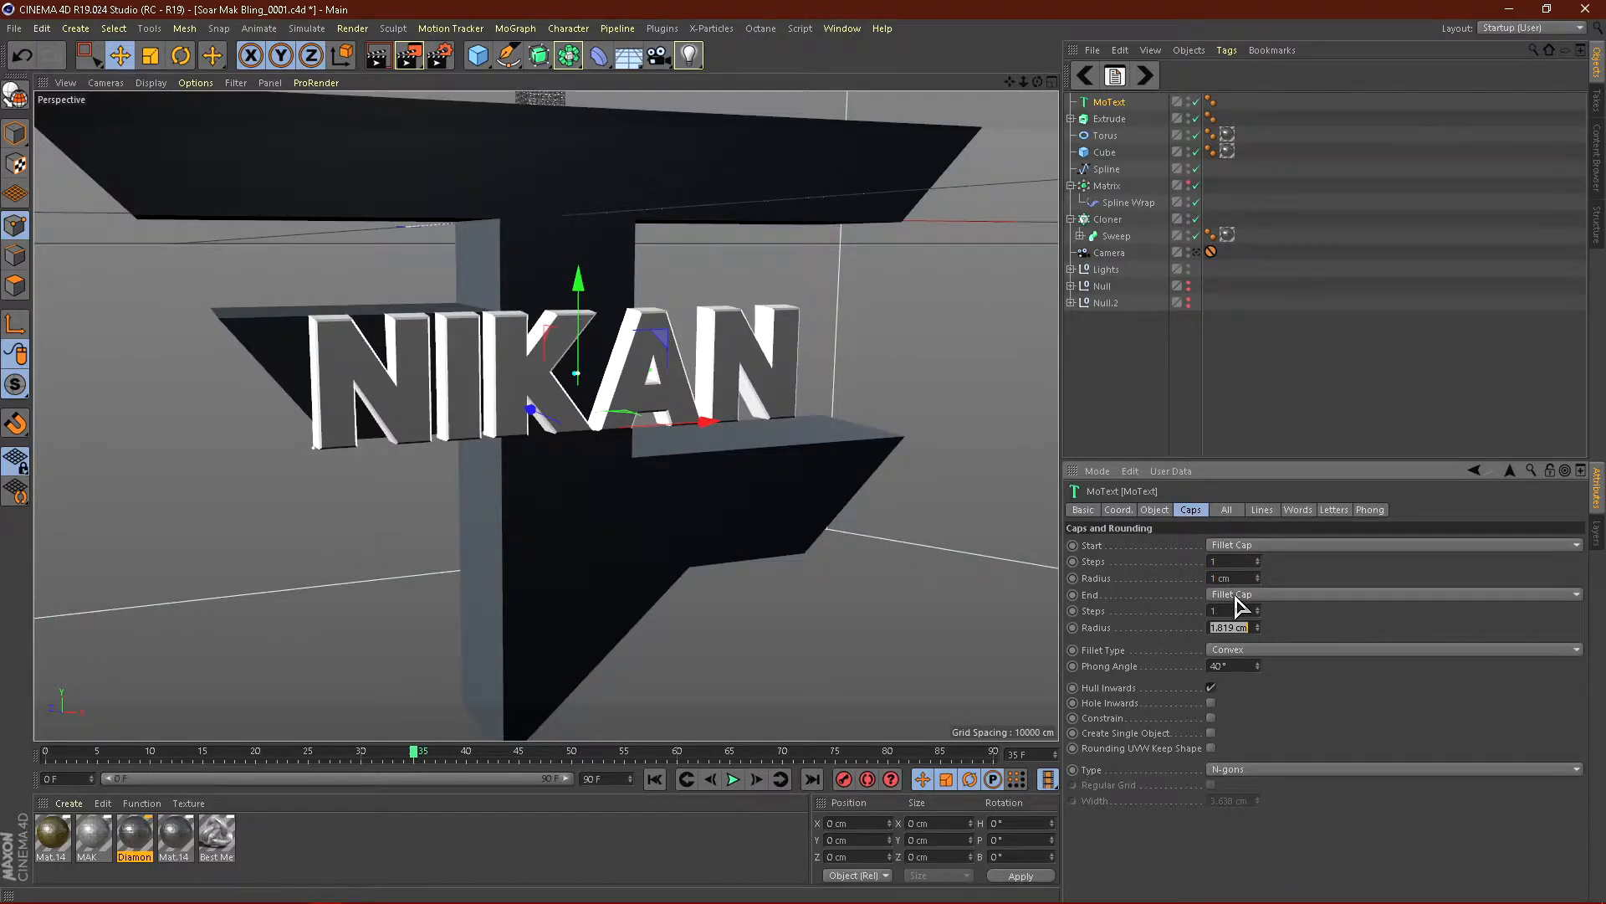
key(Return)
scroll(585, 365, up, 10)
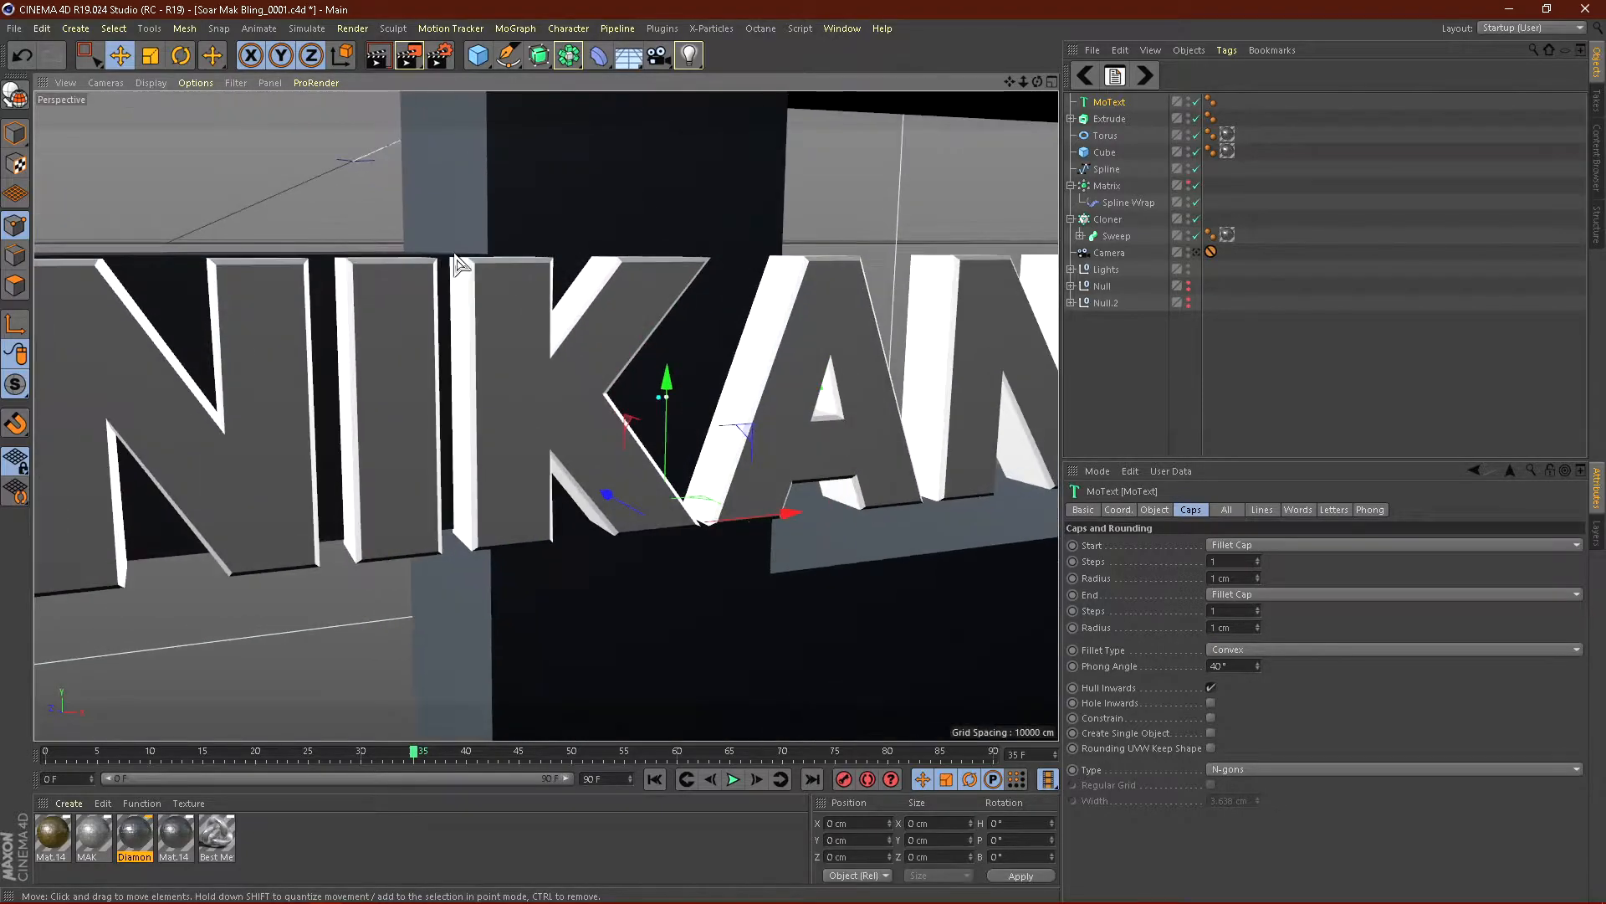
Step: Set the start and end fillet steps of the MoText caps to 10
alt+drag(496, 294, 550, 361)
scroll(600, 317, down, 9)
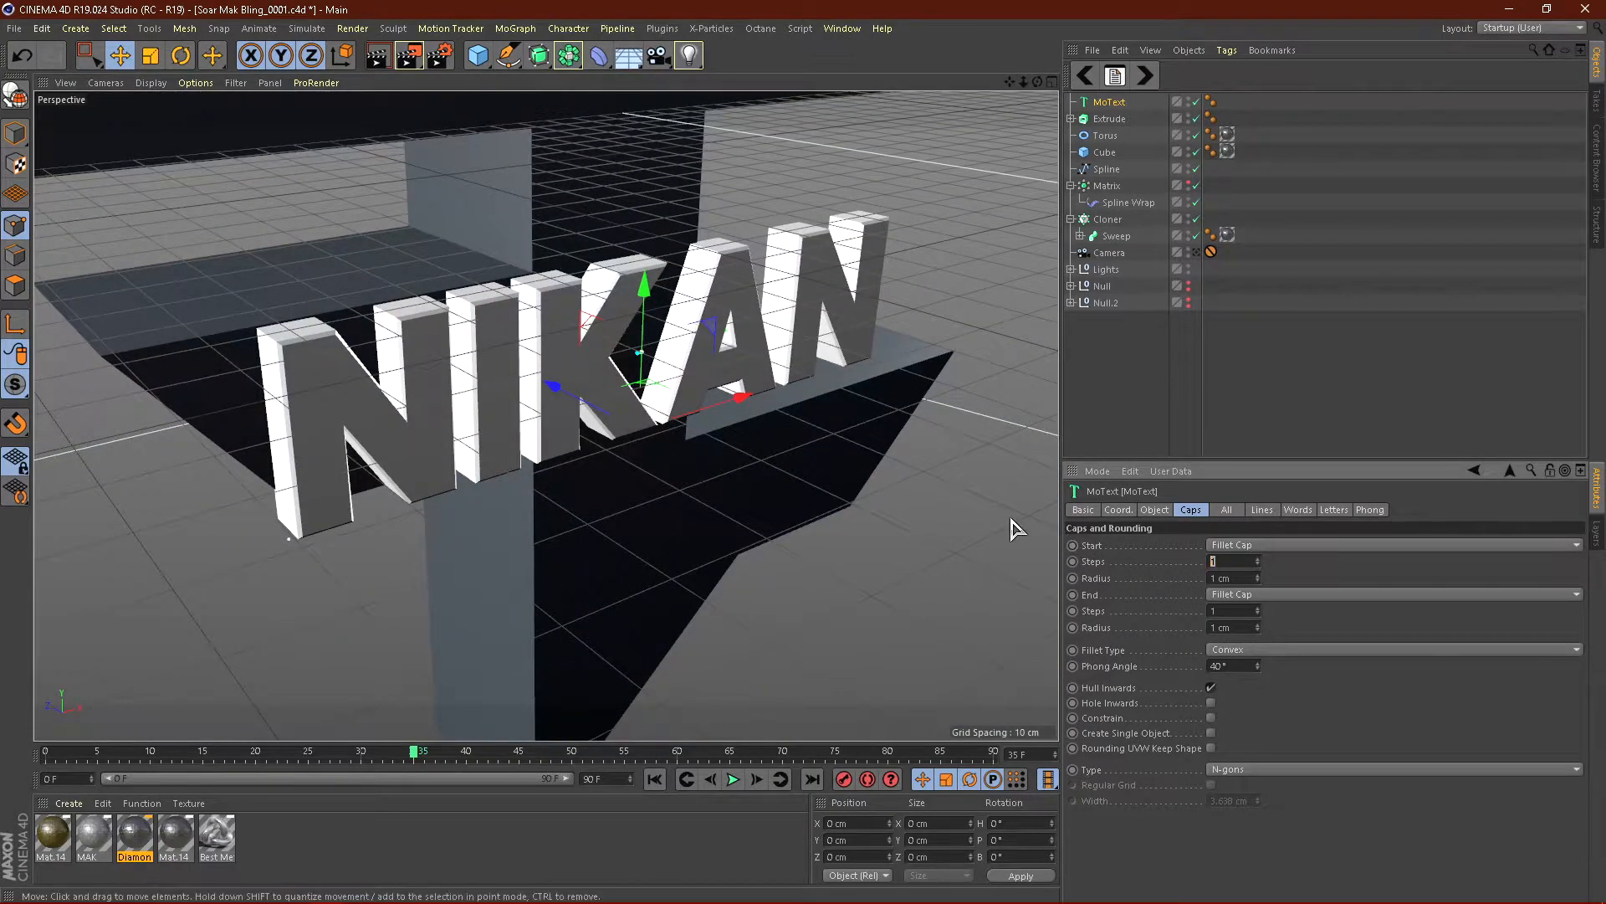
key(Tab)
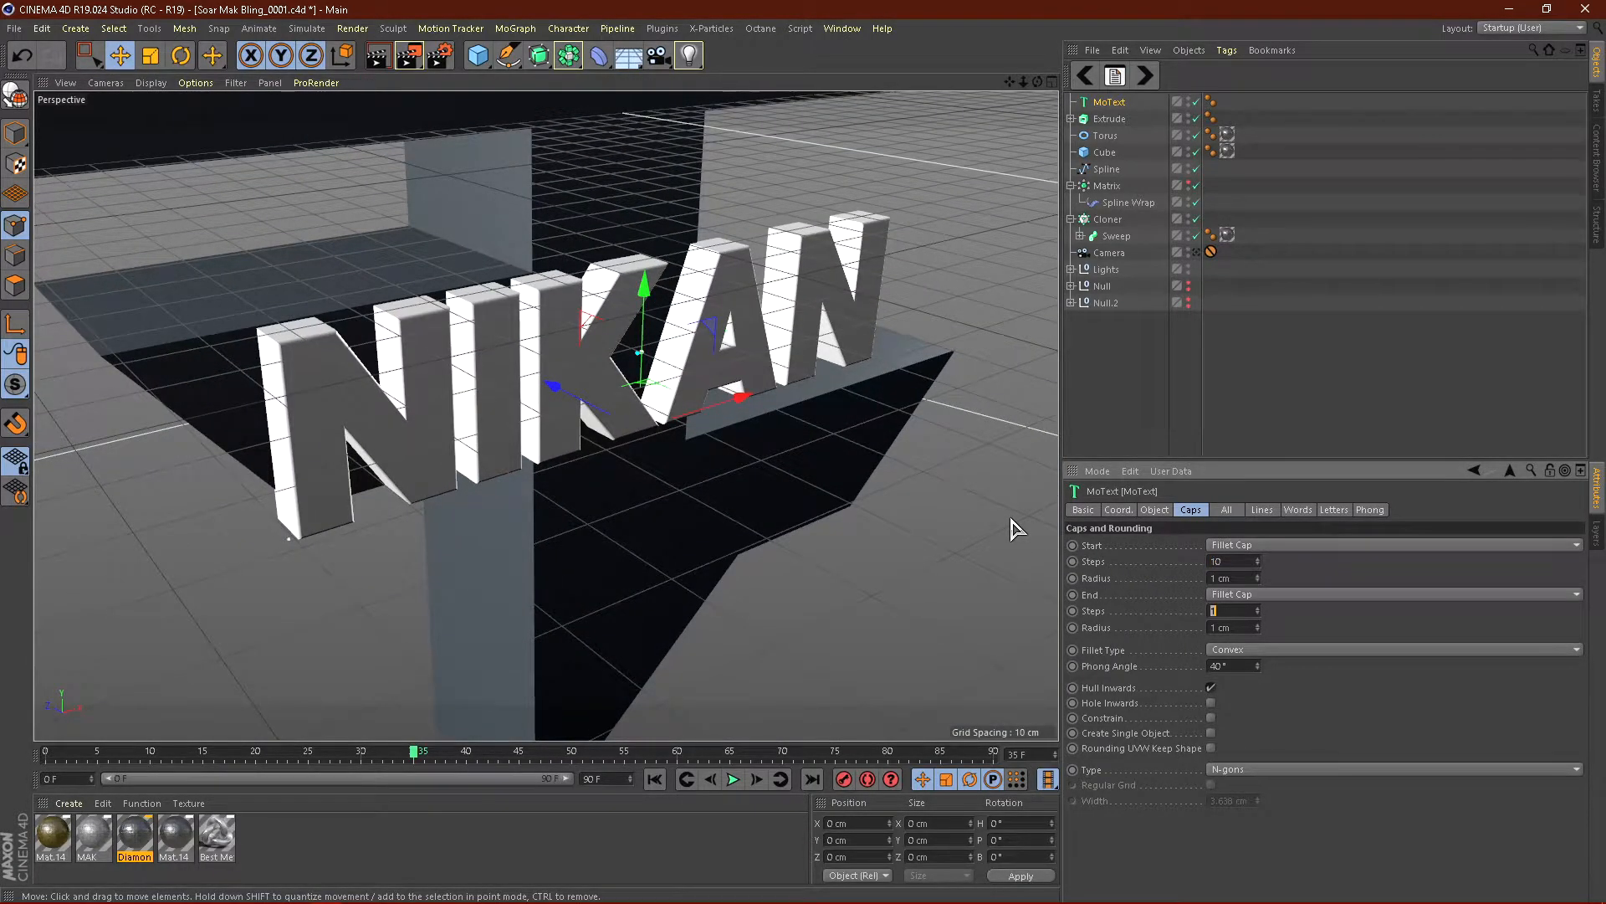
scroll(675, 394, down, 2)
alt+drag(638, 386, 523, 343)
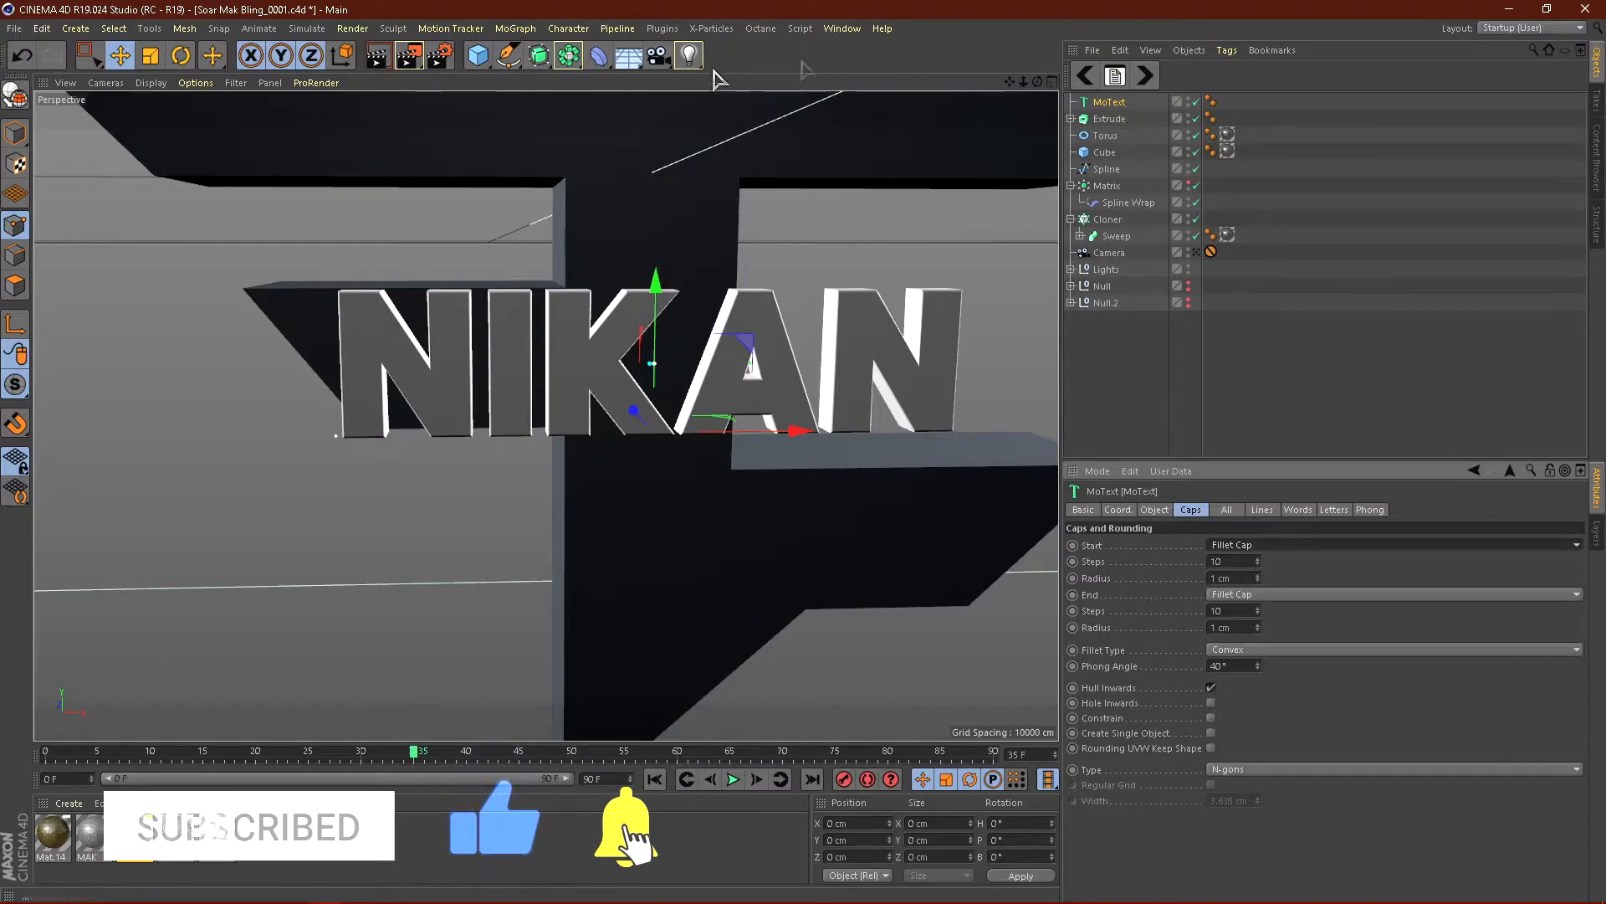
Step: Add an Atom Array and nest a duplicate of the MoText inside it
click(567, 56)
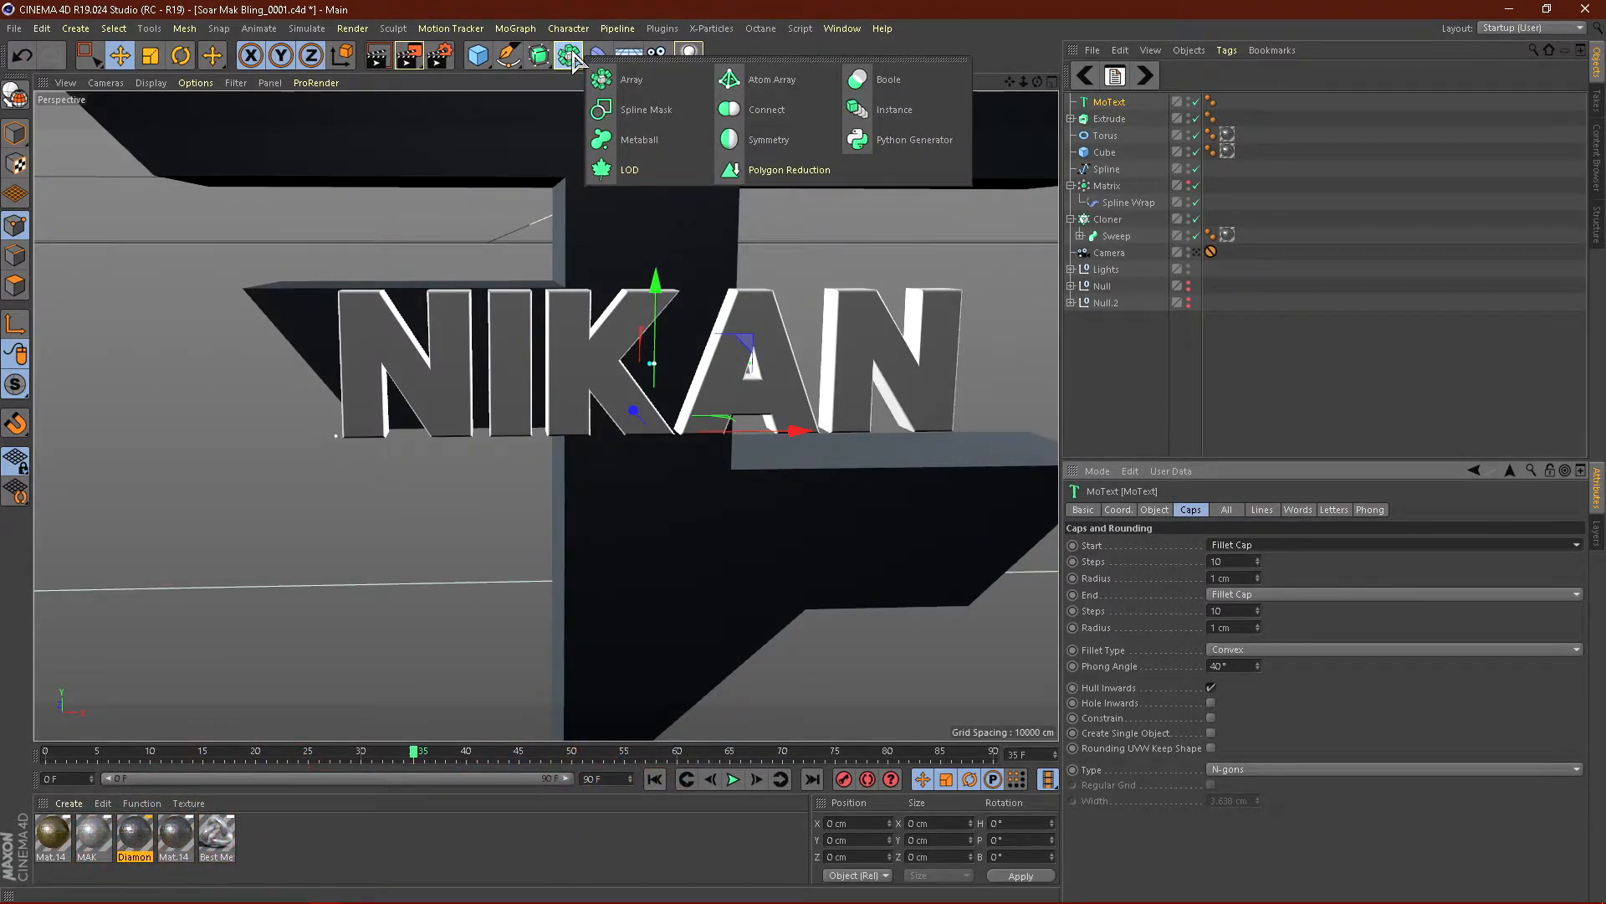
click(799, 84)
click(1216, 365)
click(1108, 120)
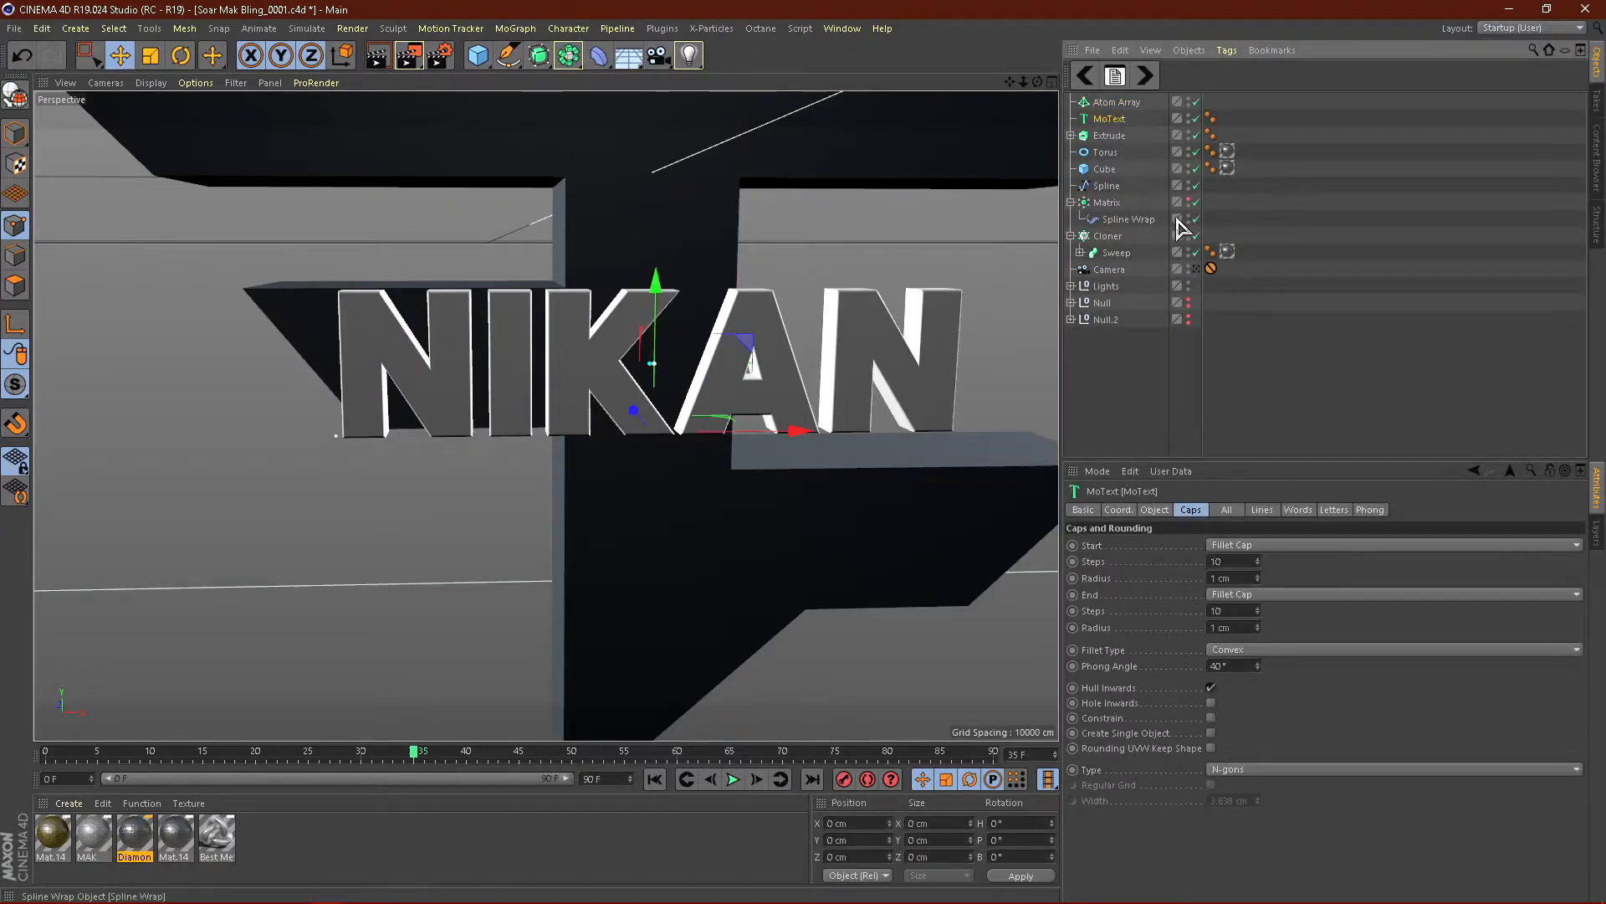
key(ctrl+v)
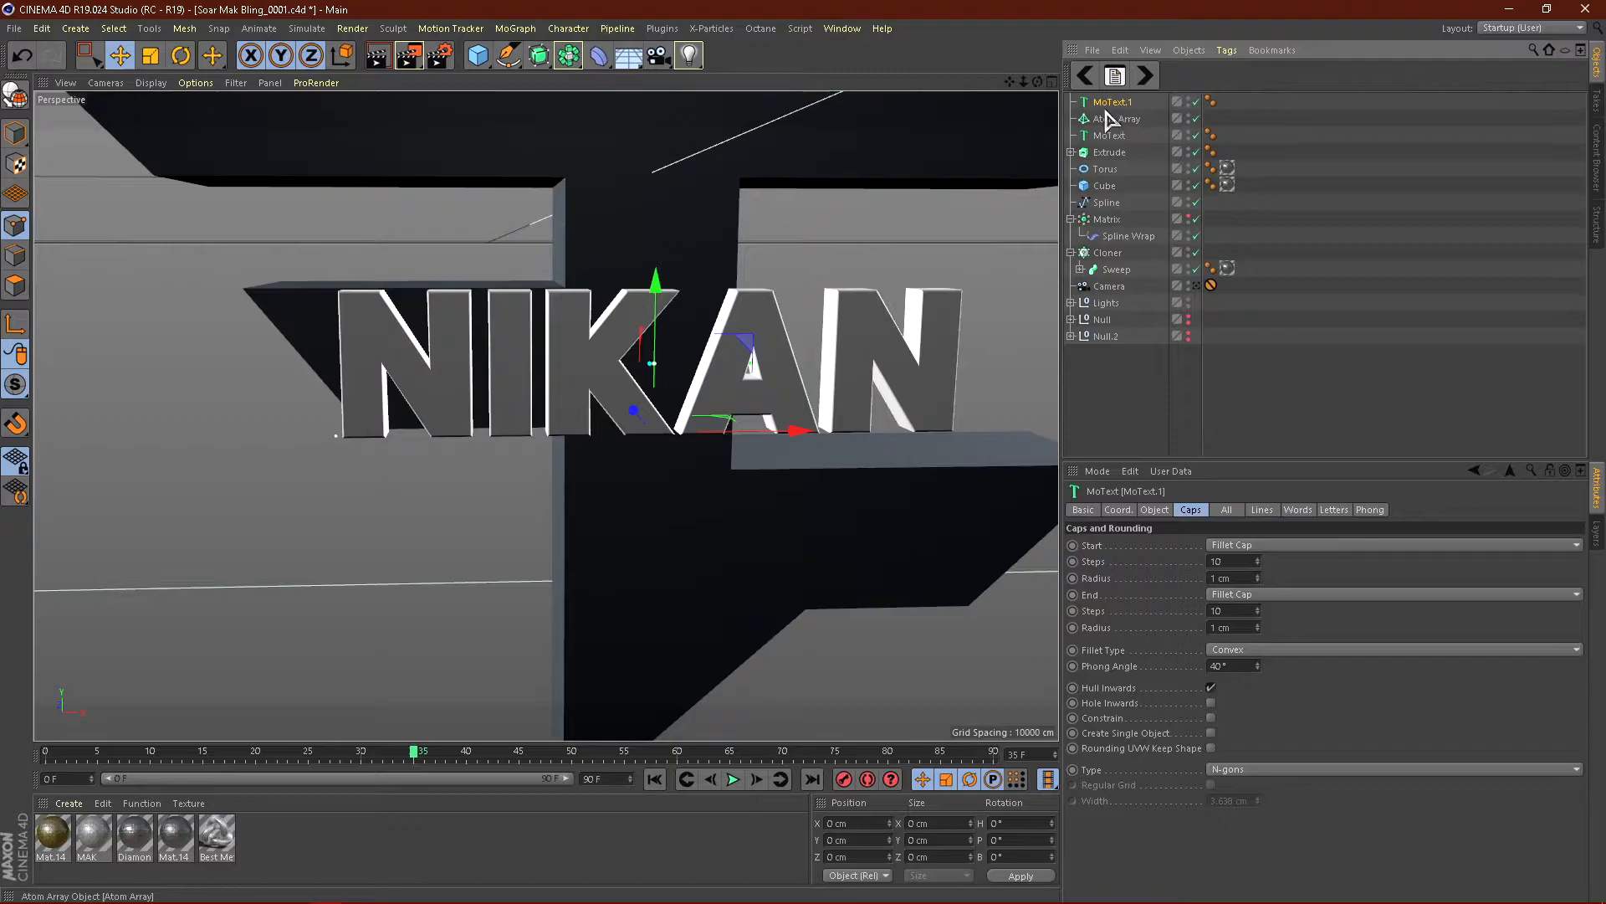
drag(1115, 122, 1118, 122)
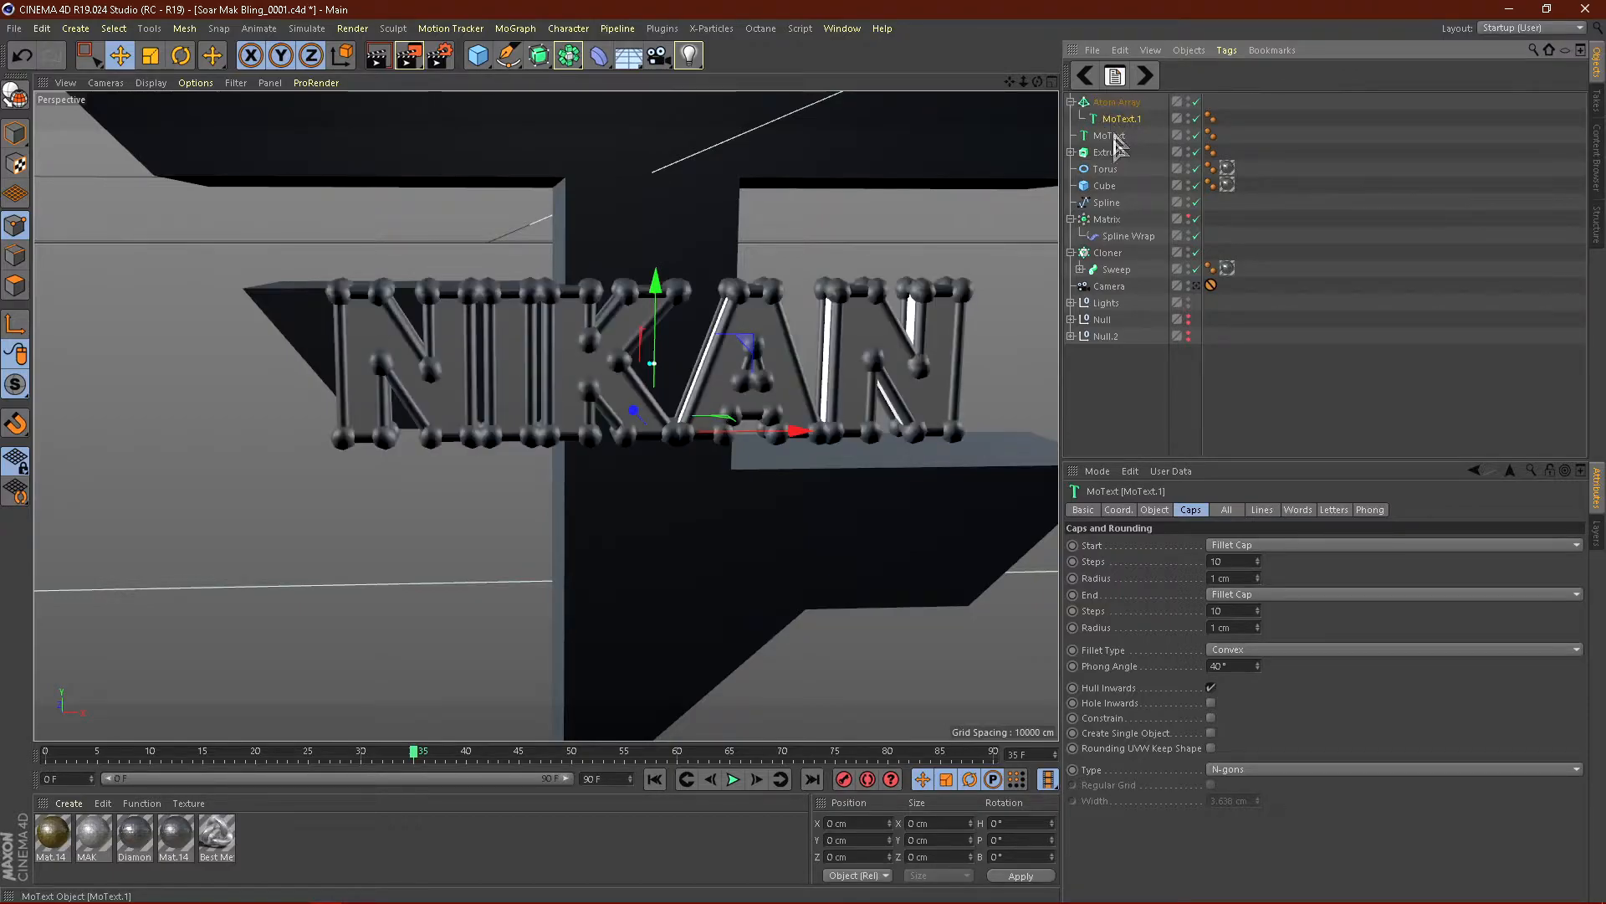
click(1212, 361)
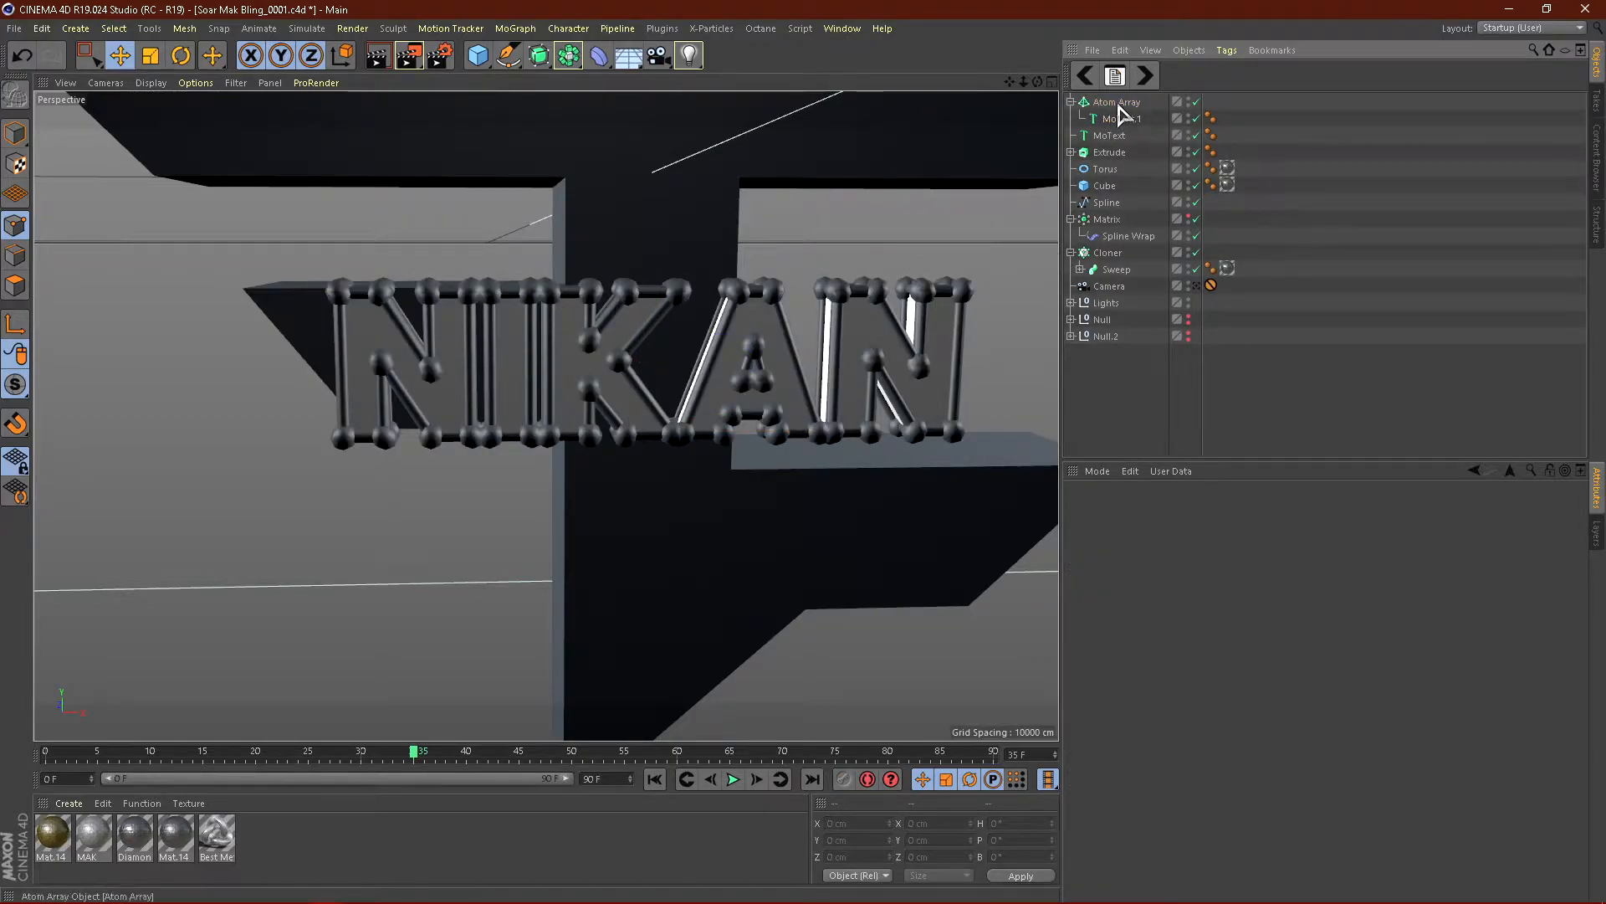
Step: Set the Atom Array's sphere radius to 1 cm and cylinder radius to 0.5 cm, and inspect the letter edges up close
click(1120, 105)
click(1070, 101)
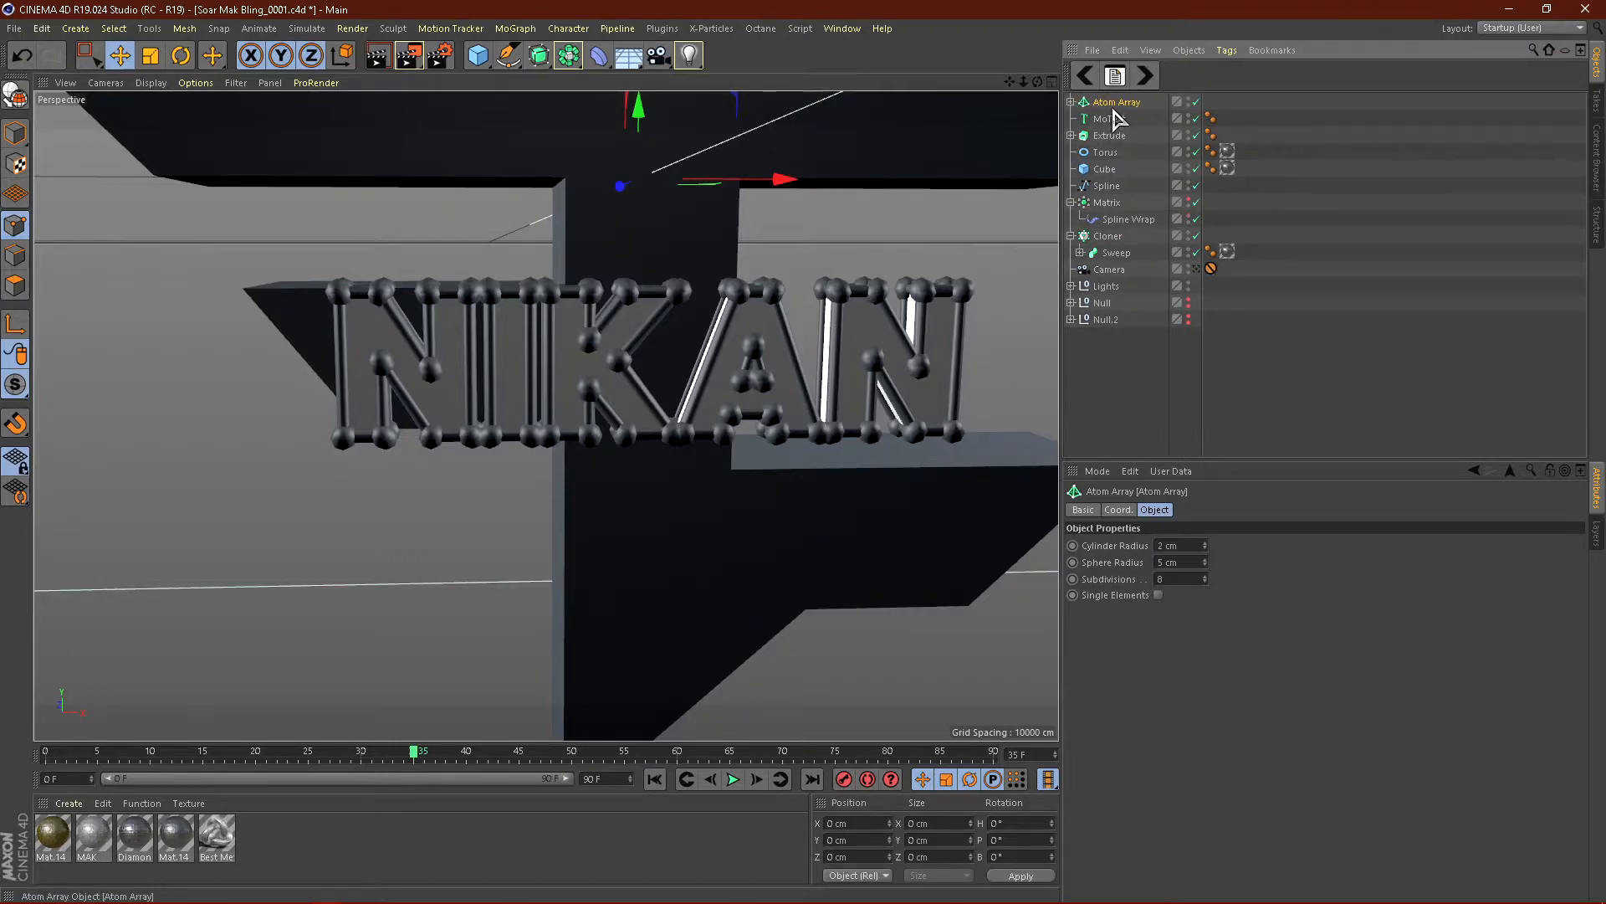
click(1194, 559)
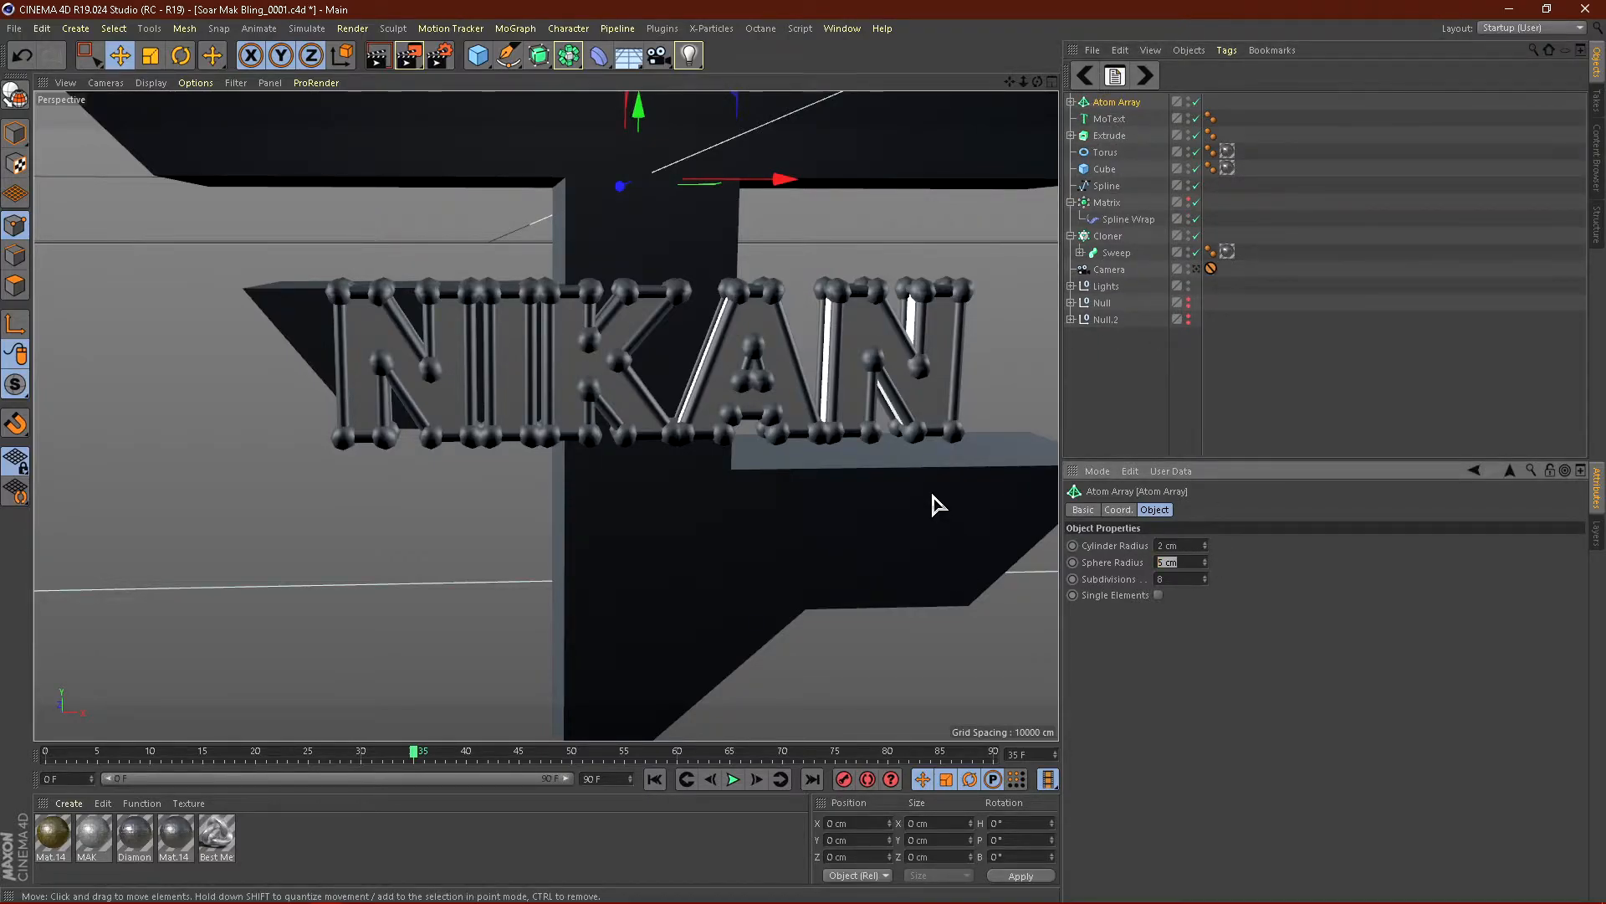
text(1)
key(Return)
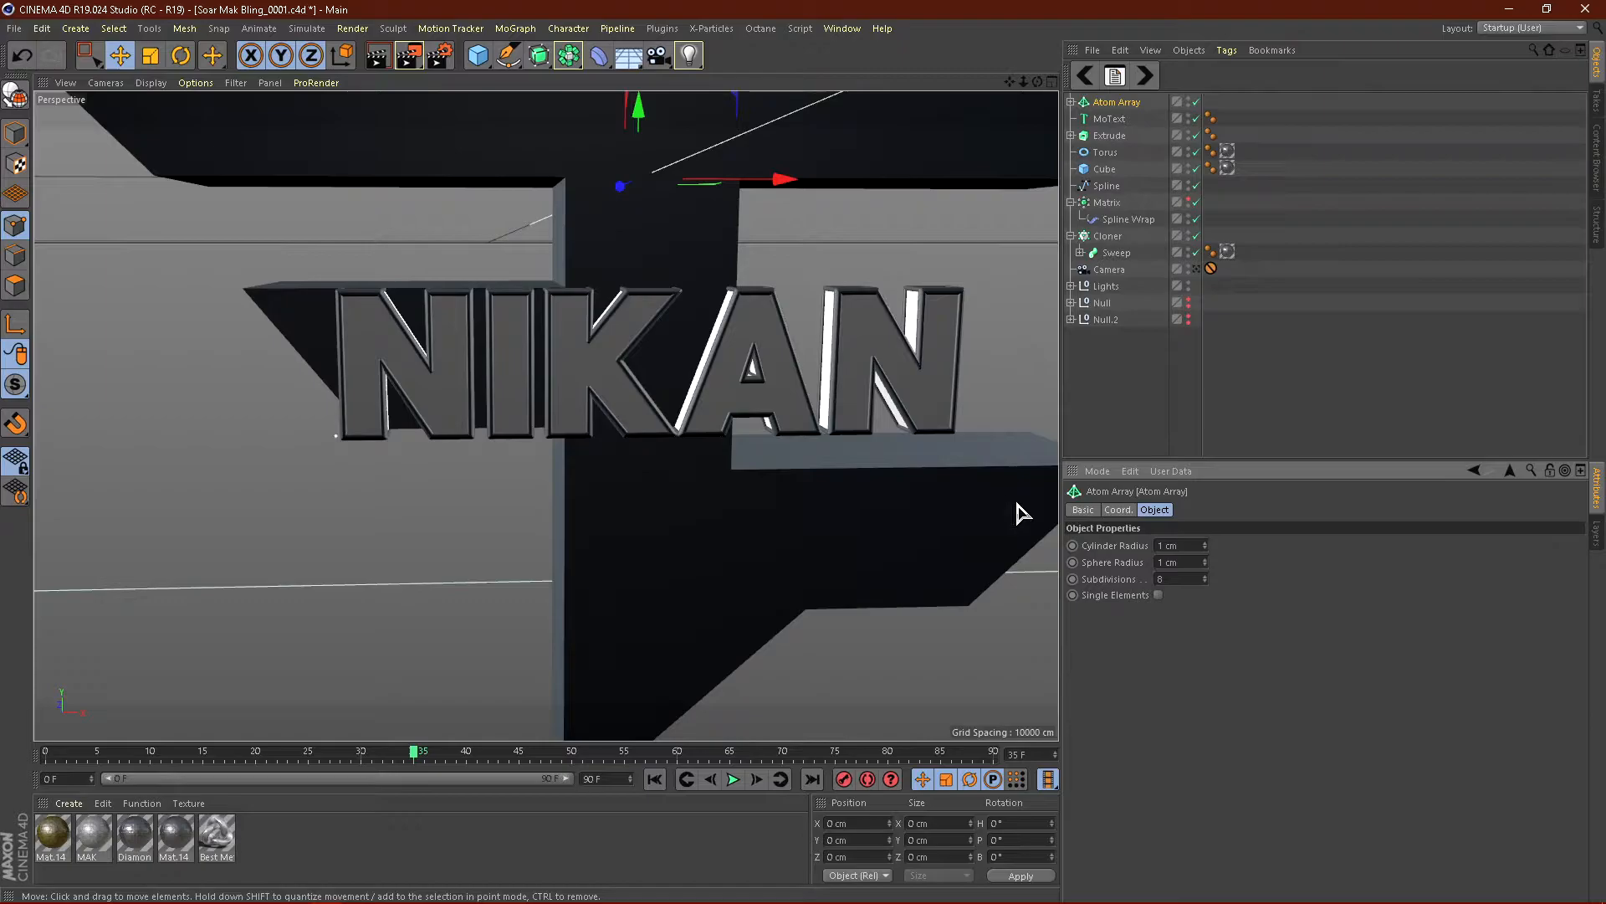
drag(1189, 546, 1052, 547)
text(0.5)
key(Return)
scroll(605, 303, up, 9)
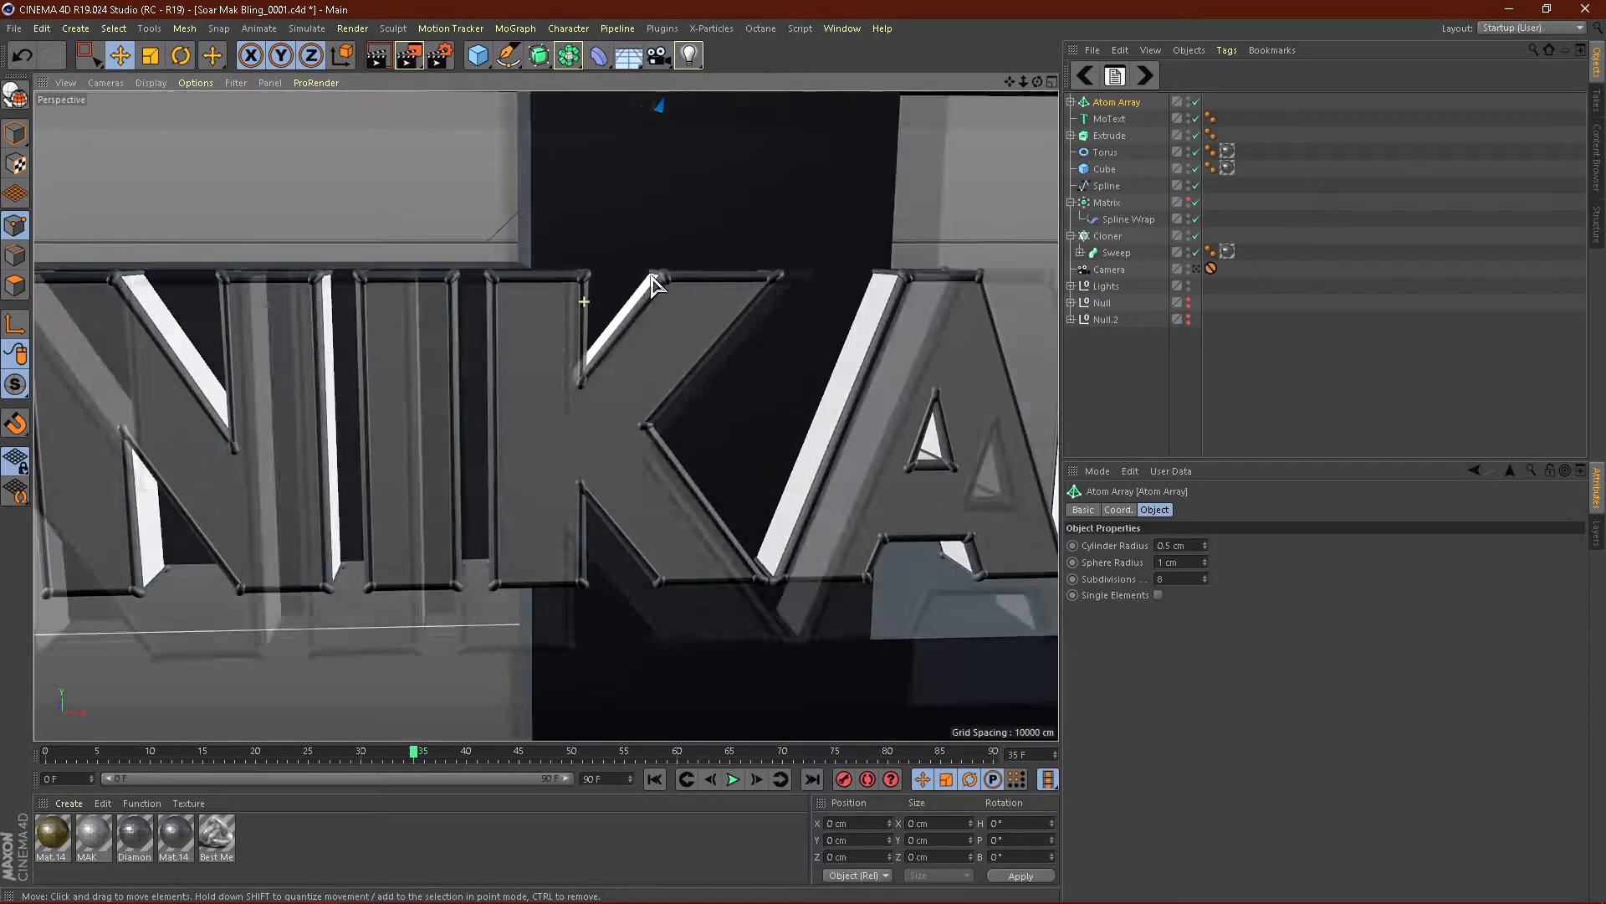
alt+drag(627, 269, 514, 322)
scroll(514, 330, up, 8)
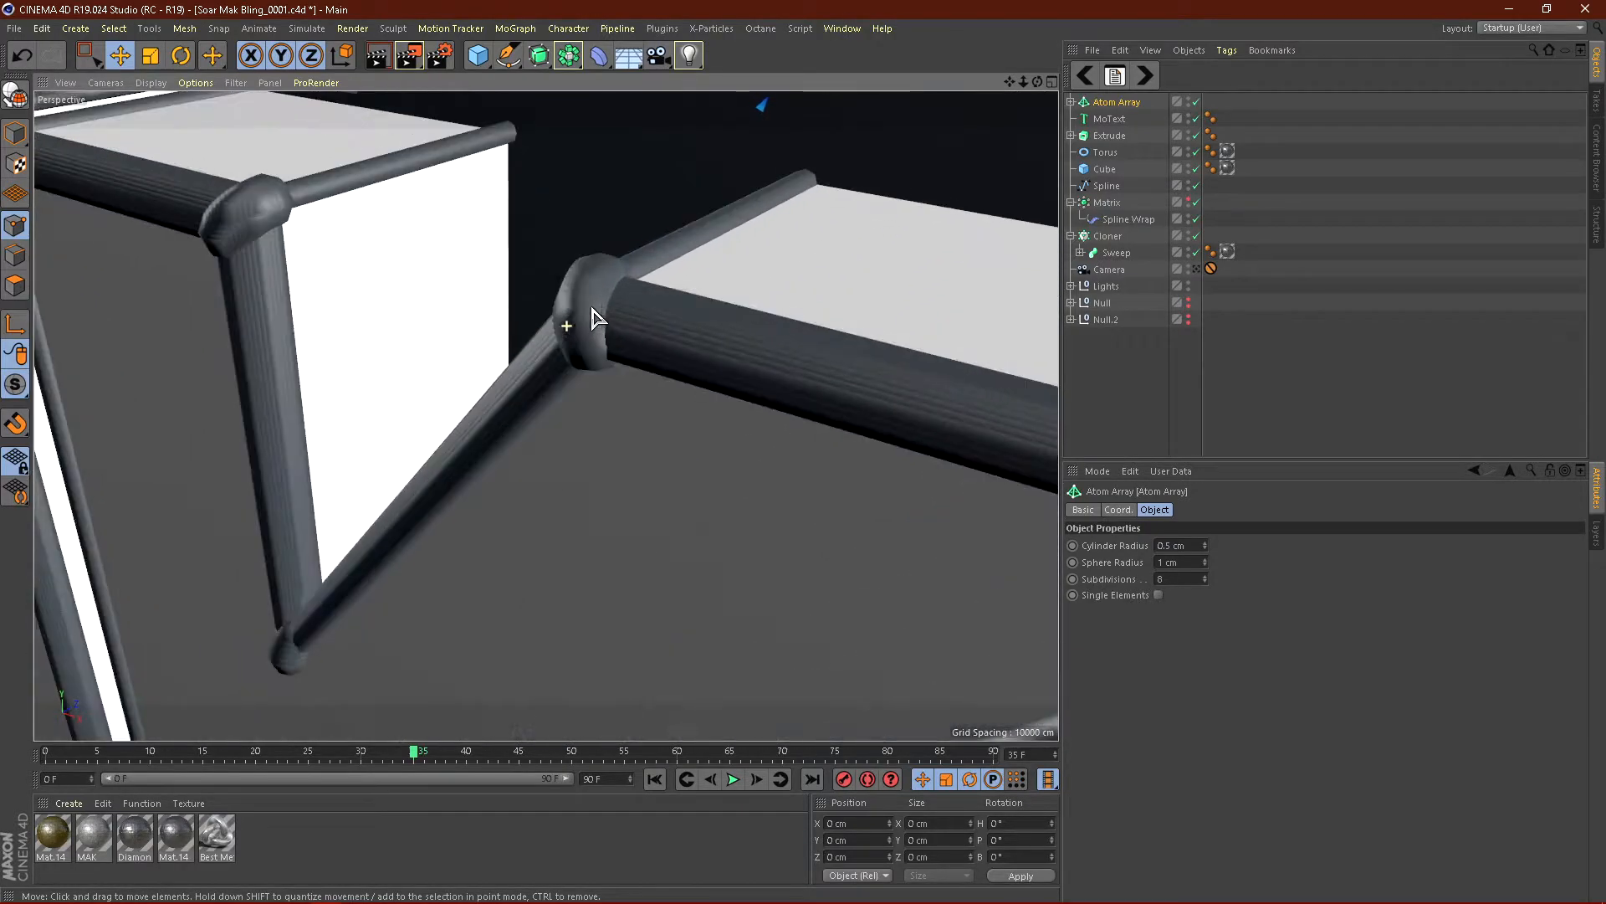
scroll(578, 331, up, 4)
alt+drag(563, 333, 696, 336)
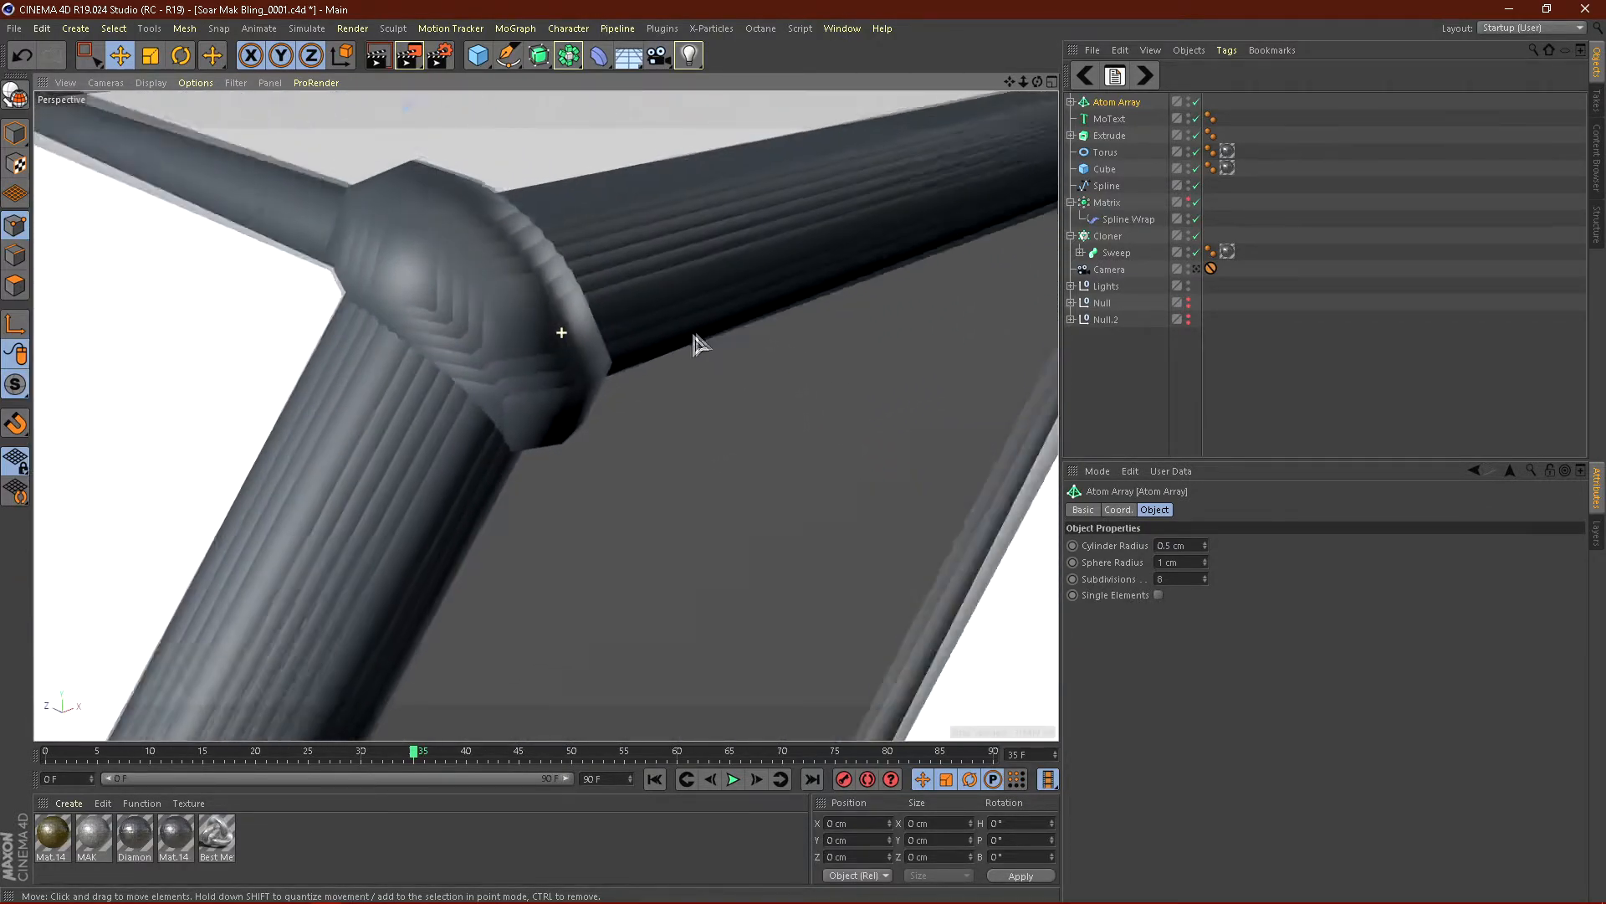
scroll(534, 286, down, 8)
click(1109, 119)
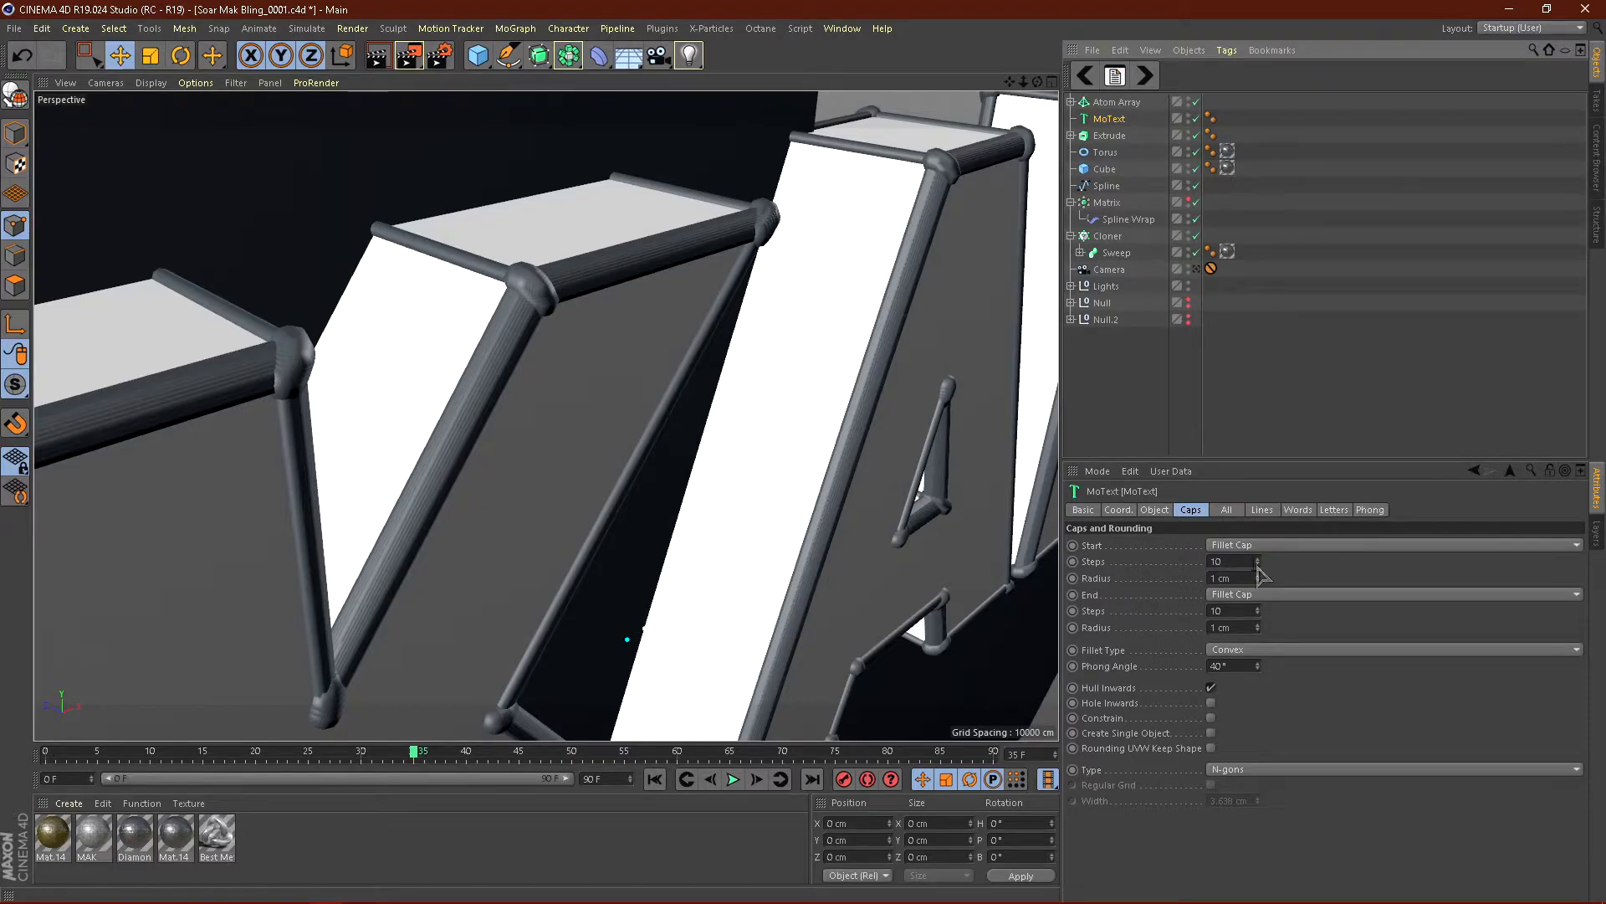
scroll(572, 293, up, 6)
alt+drag(478, 278, 494, 293)
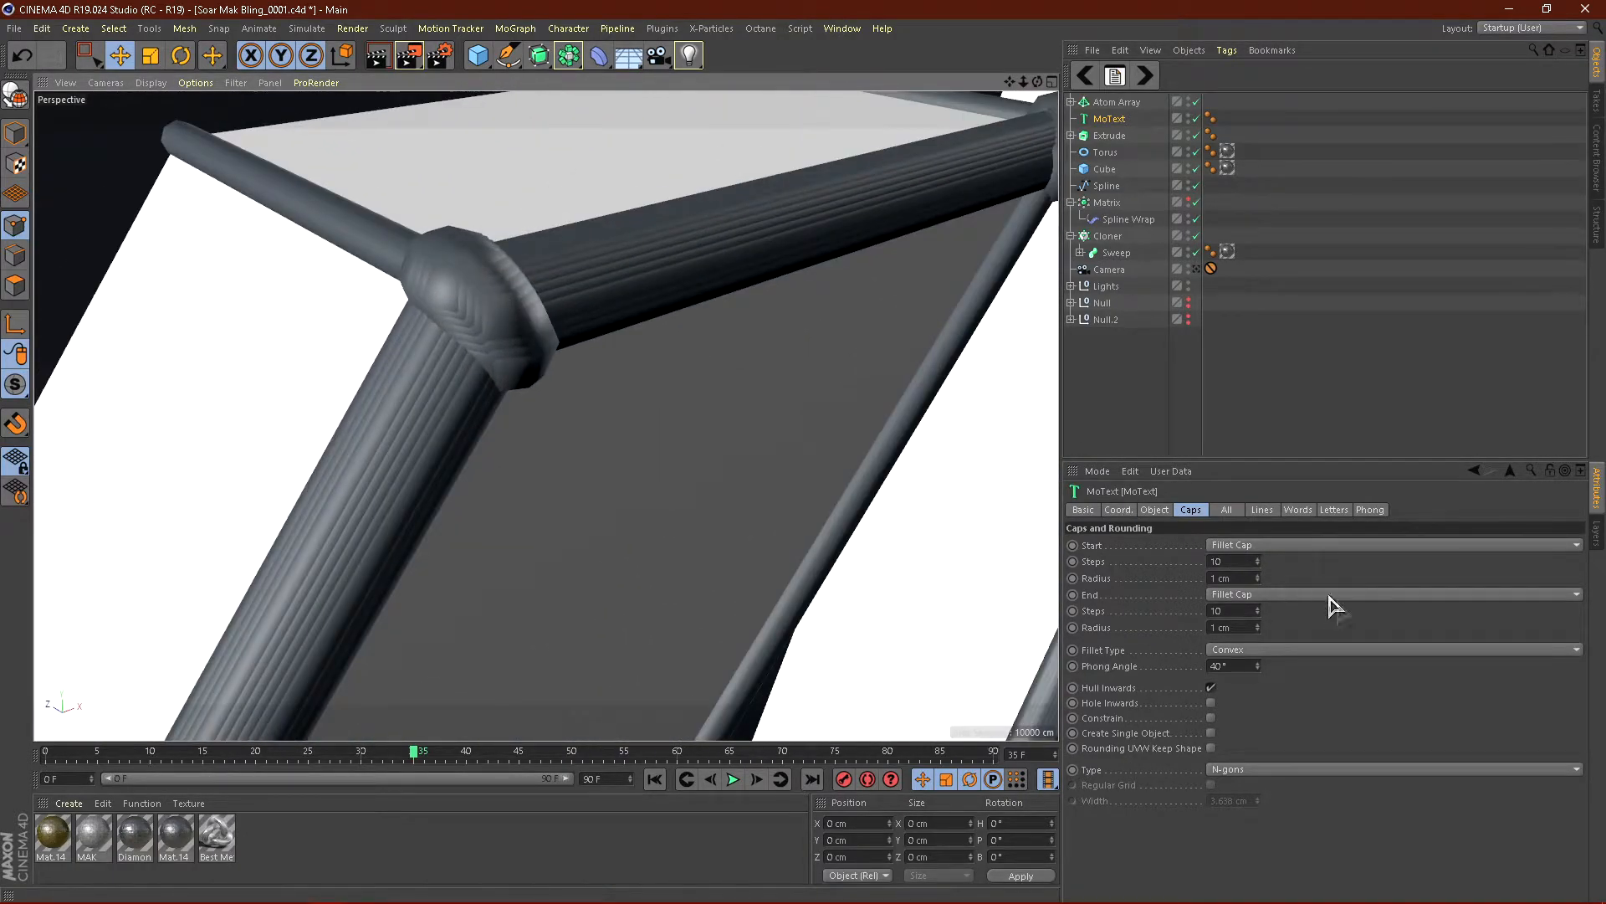
click(1259, 565)
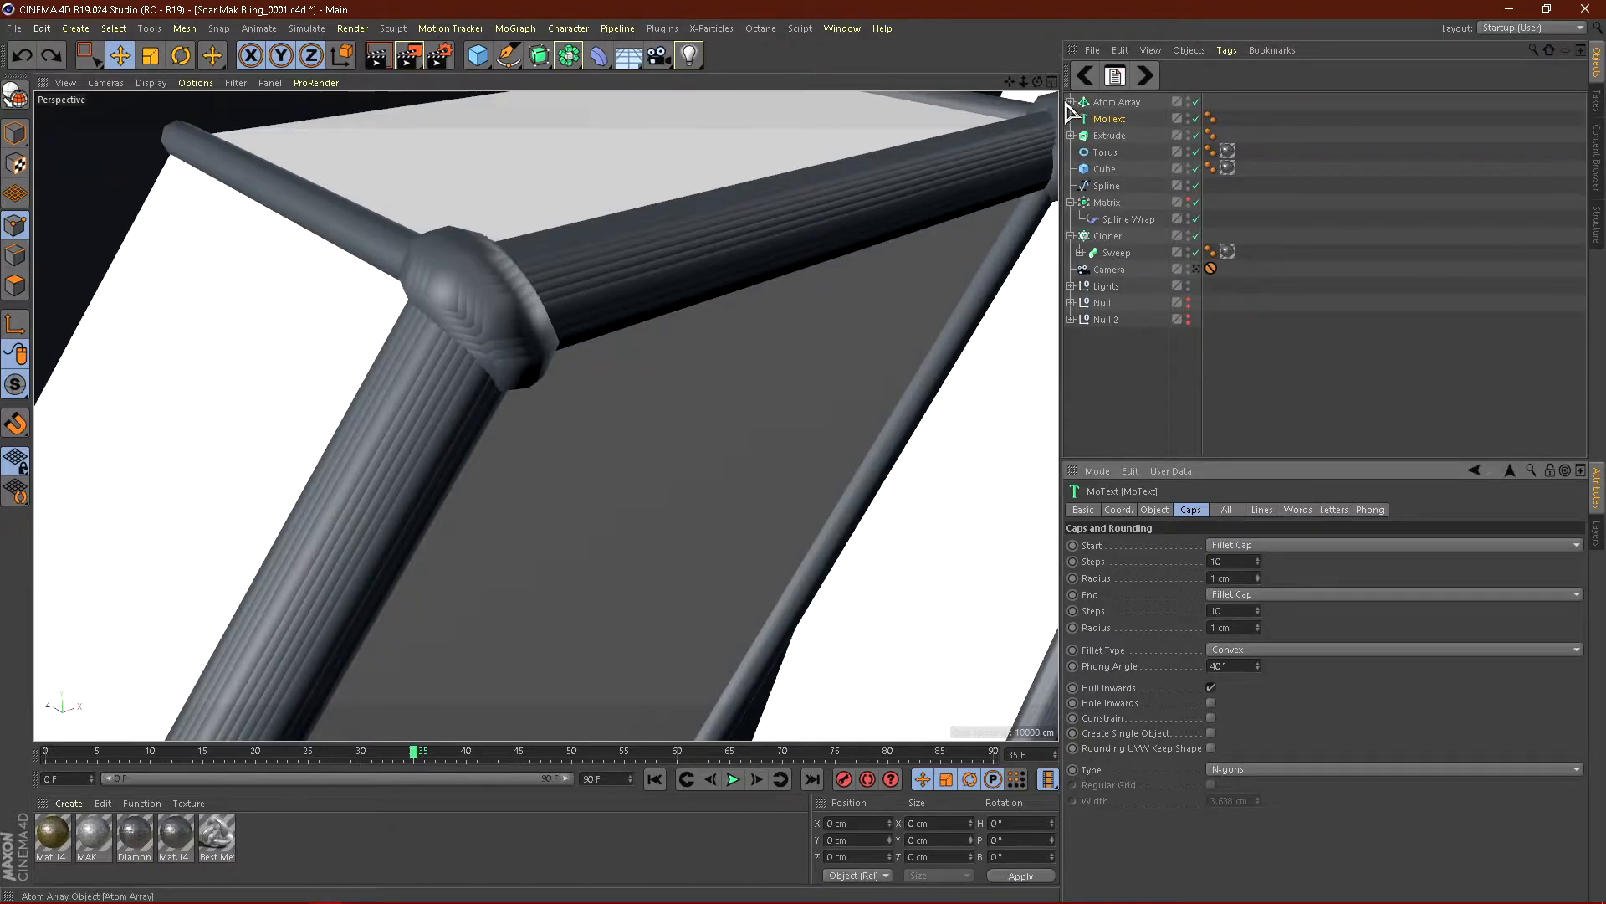
Step: Set the start and end fillet steps of the MoText nested in the Atom Array to 1, and inspect the outlined letters
ctrl+drag(1067, 103, 1088, 110)
drag(1257, 563, 1257, 585)
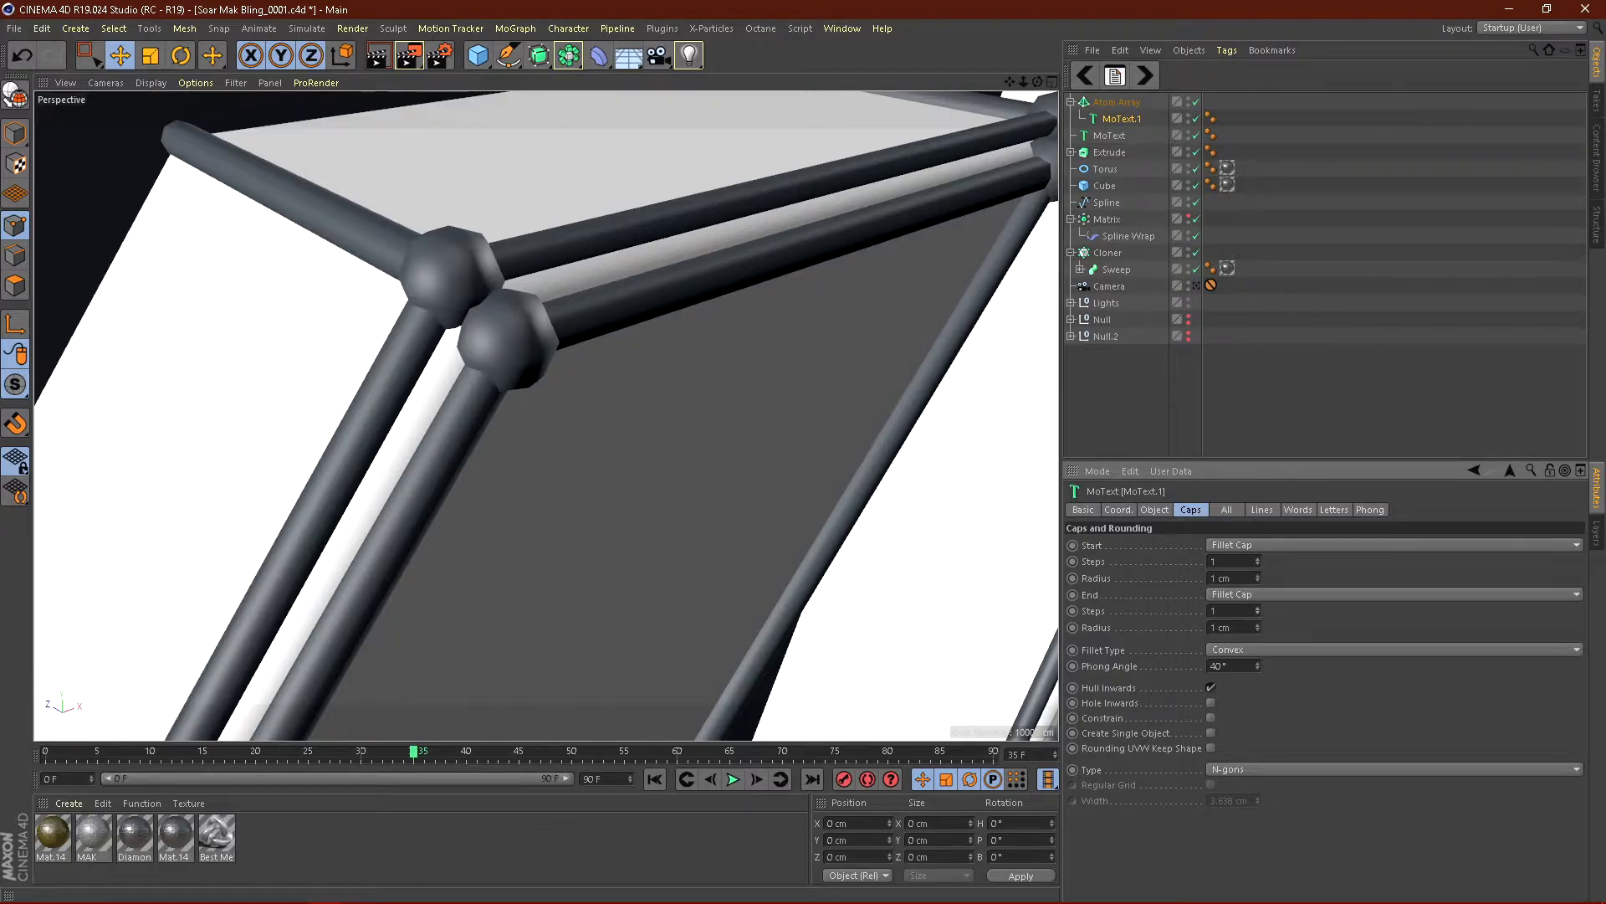
scroll(554, 326, down, 5)
alt+drag(642, 406, 772, 404)
scroll(616, 326, down, 5)
scroll(665, 403, up, 5)
scroll(771, 358, down, 5)
scroll(707, 385, up, 3)
scroll(707, 385, up, 2)
scroll(754, 334, down, 6)
scroll(648, 374, up, 3)
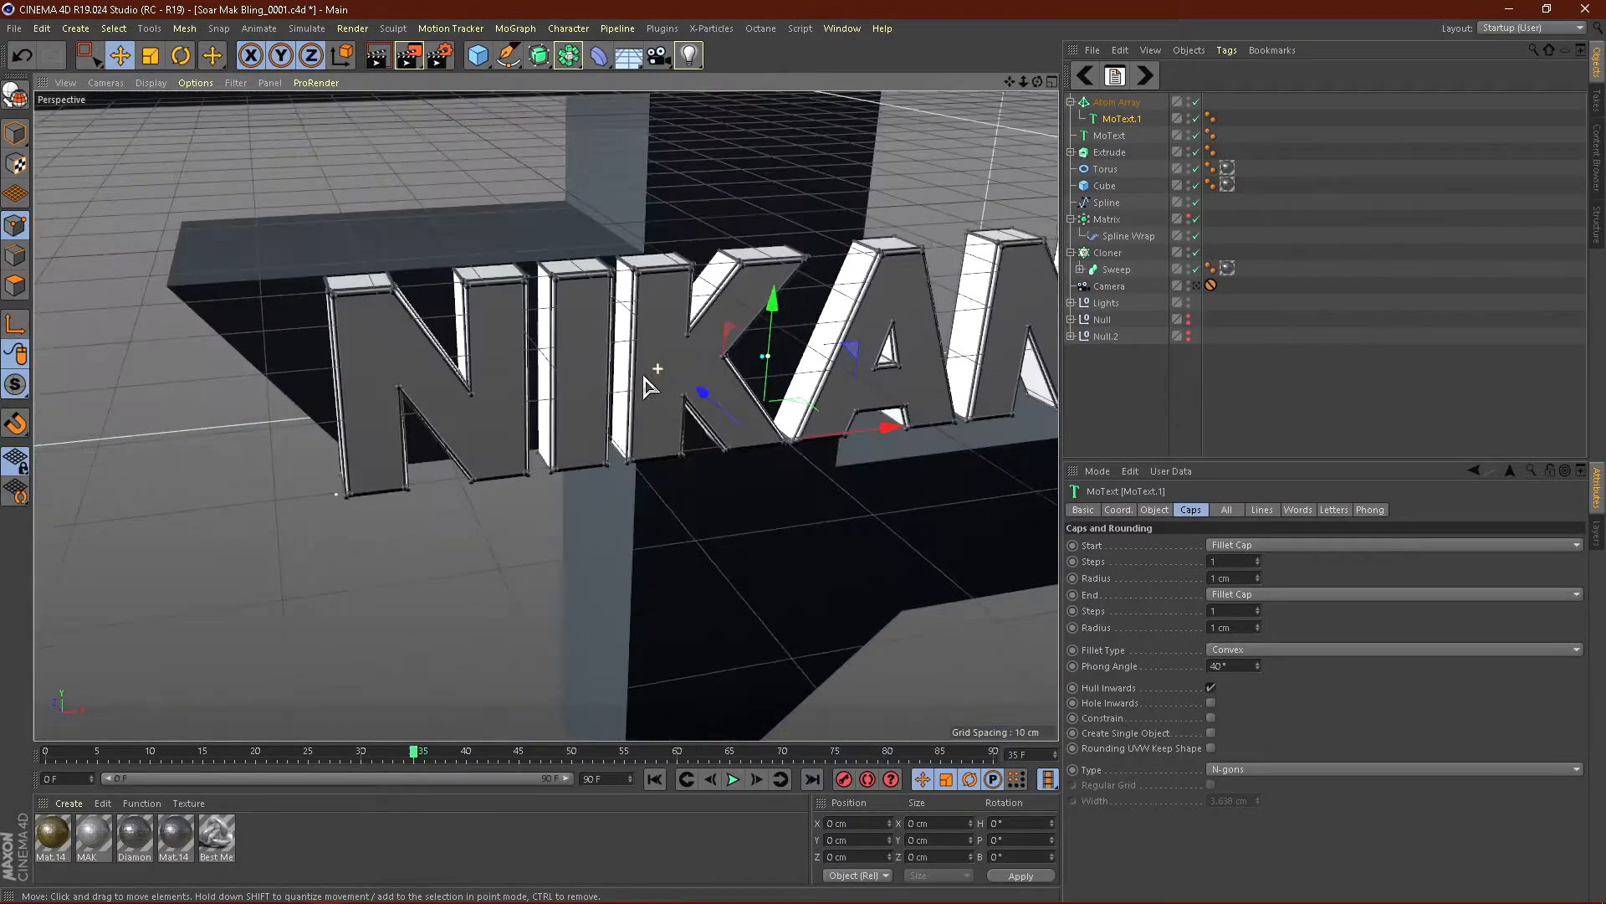
Step: Set the Atom Array's sphere radius to 2 cm and inspect the letter corners
click(1166, 506)
click(1108, 103)
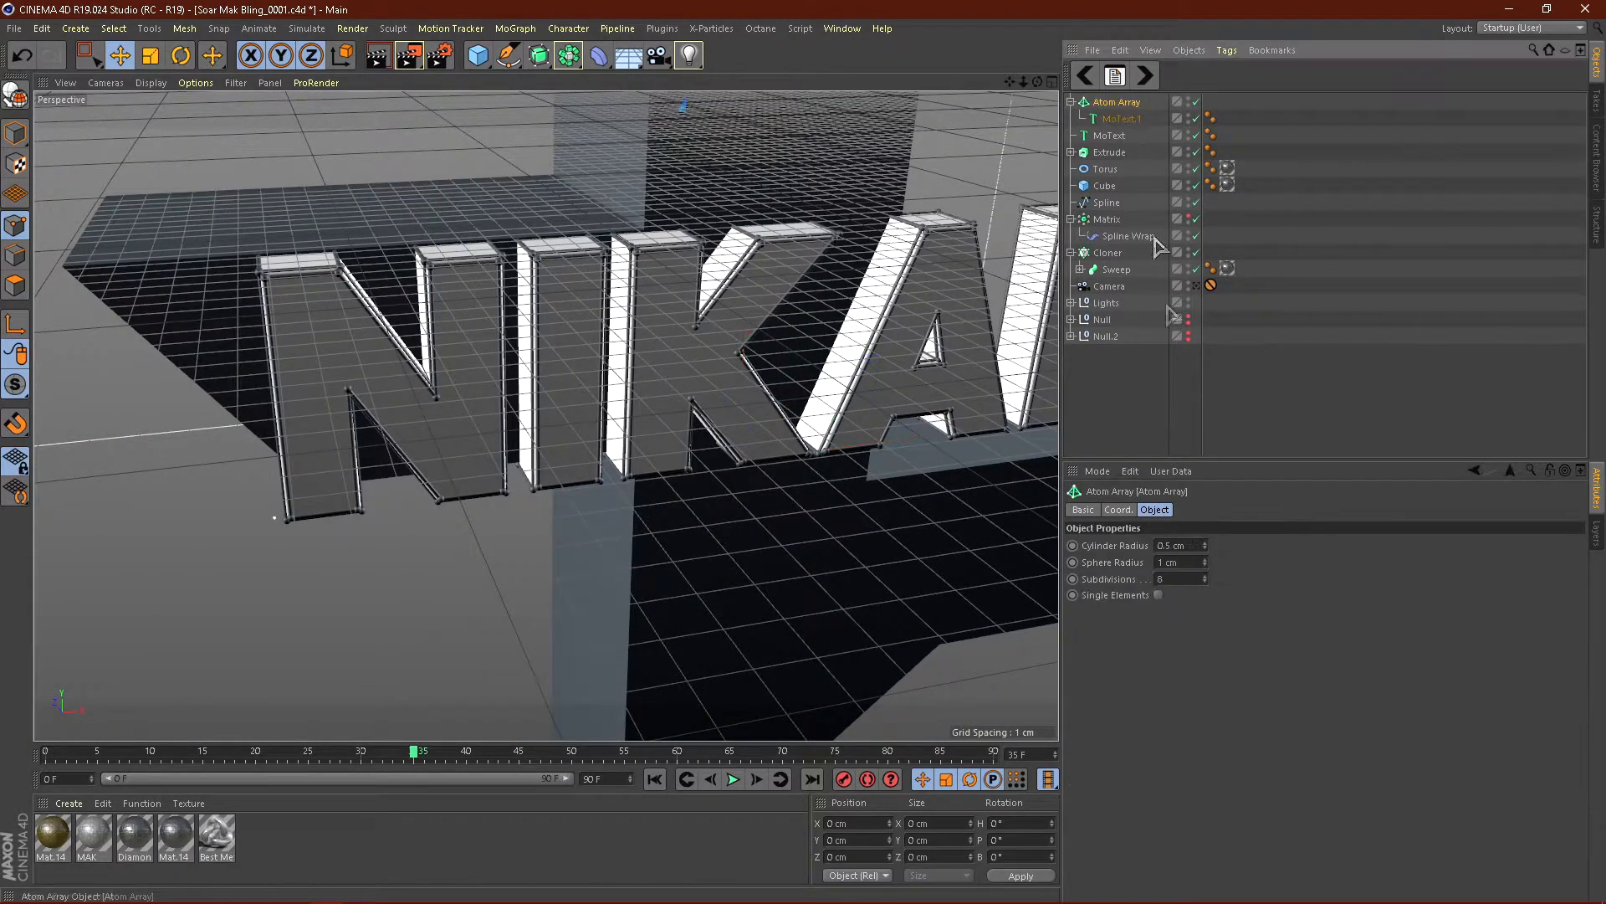
drag(1181, 566, 801, 528)
text(2)
key(Return)
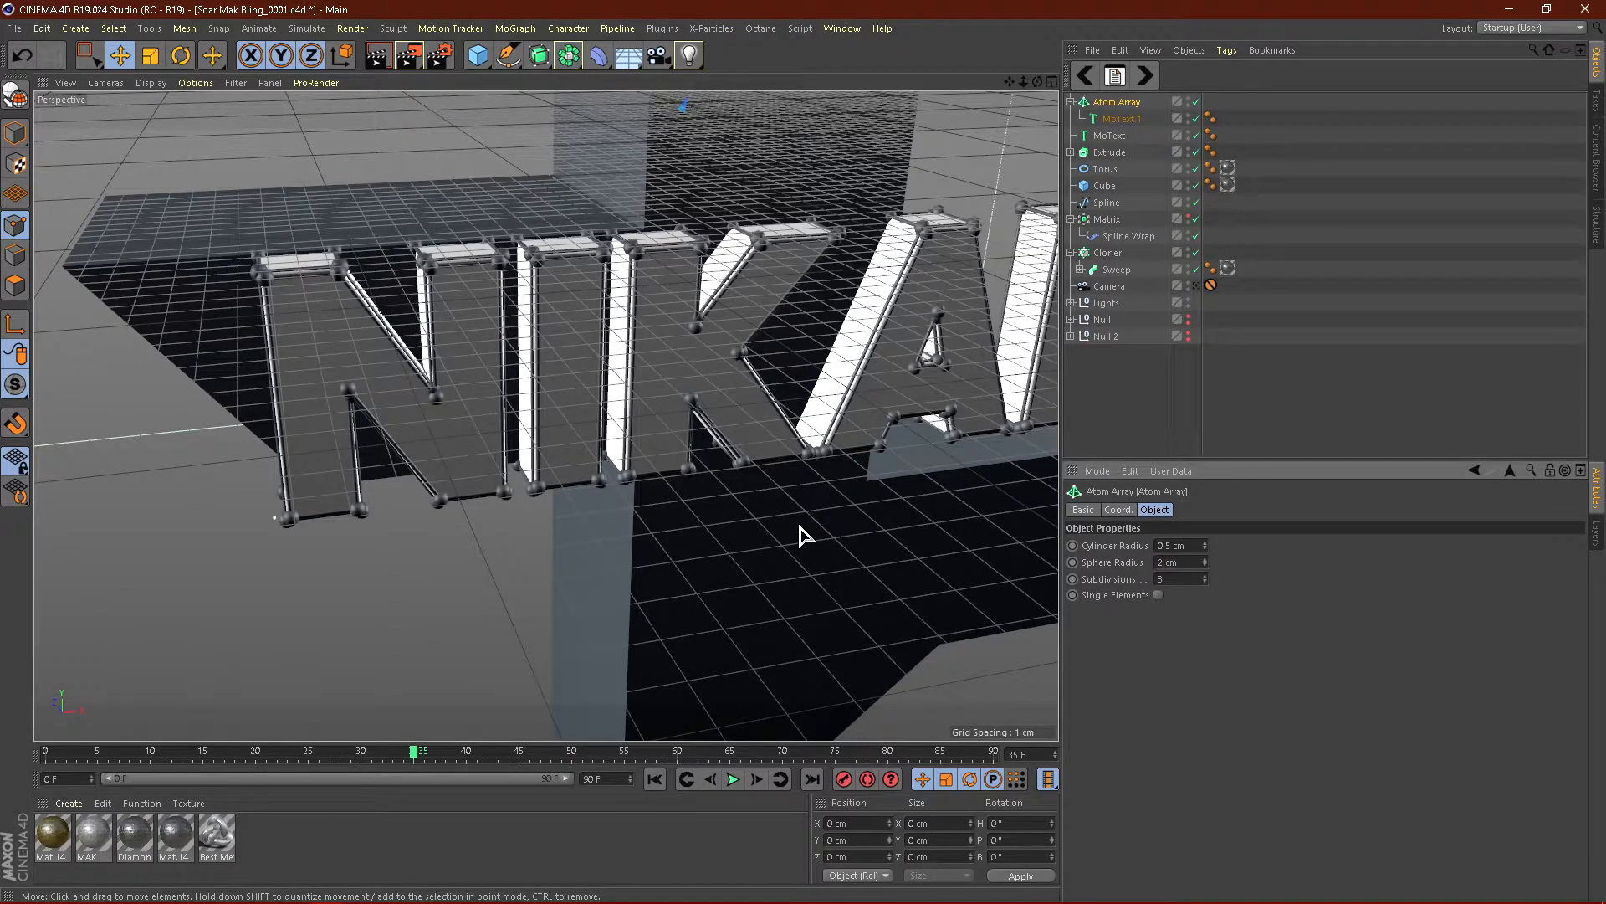
scroll(569, 293, up, 5)
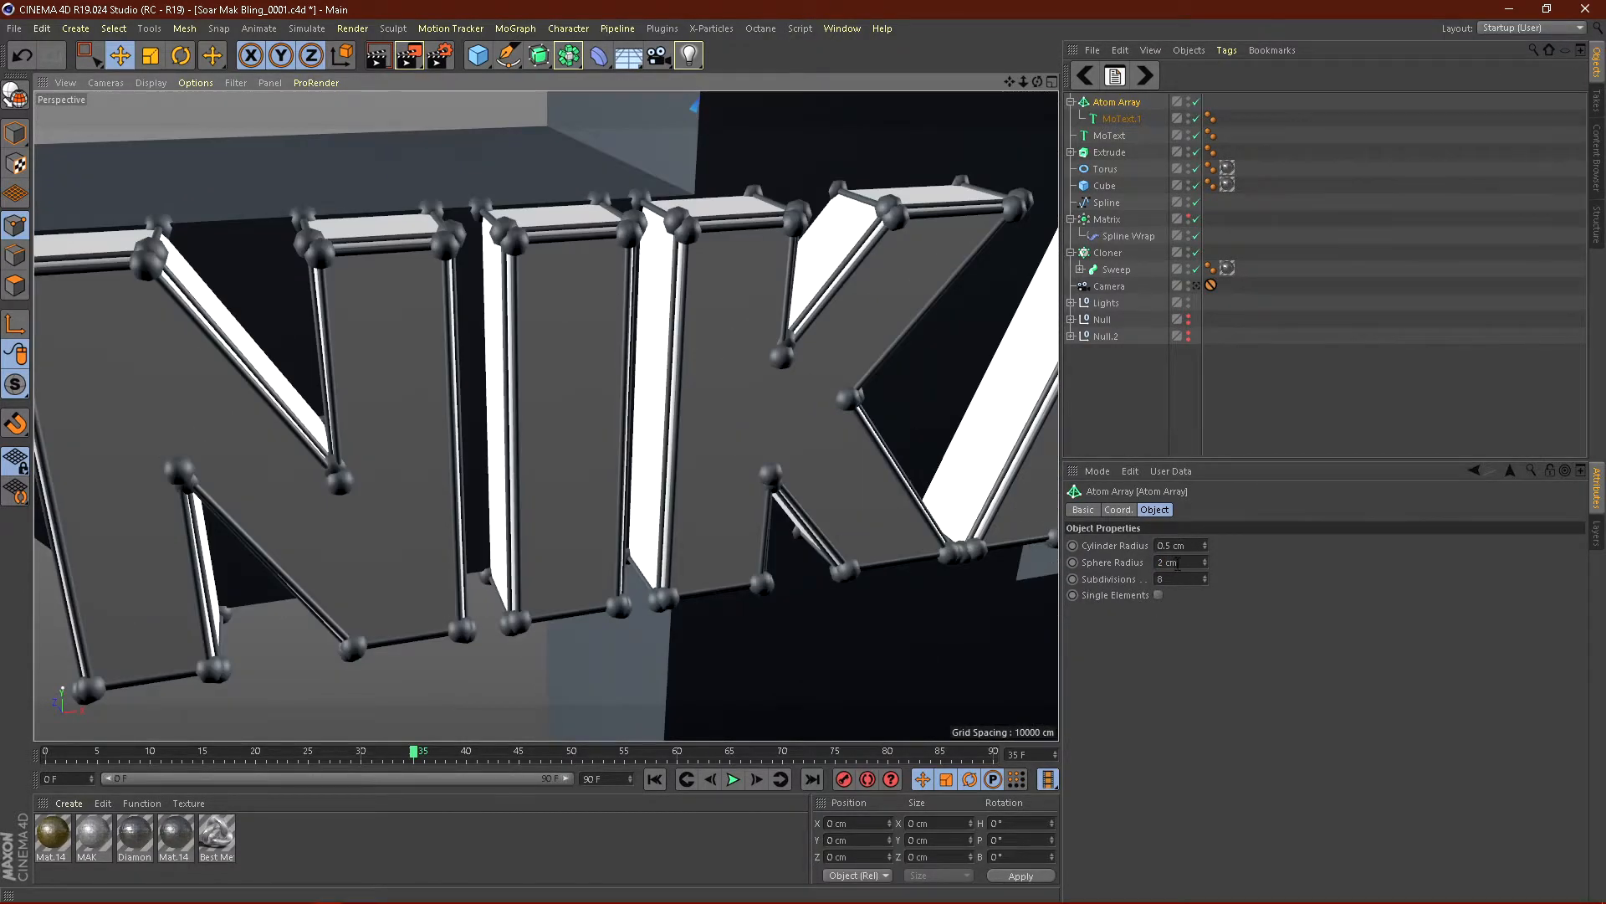
Step: Reduce the Atom Array's sphere radius to 1.5 cm and check the corner joints from above
drag(1178, 563, 935, 525)
text(1.5)
key(Return)
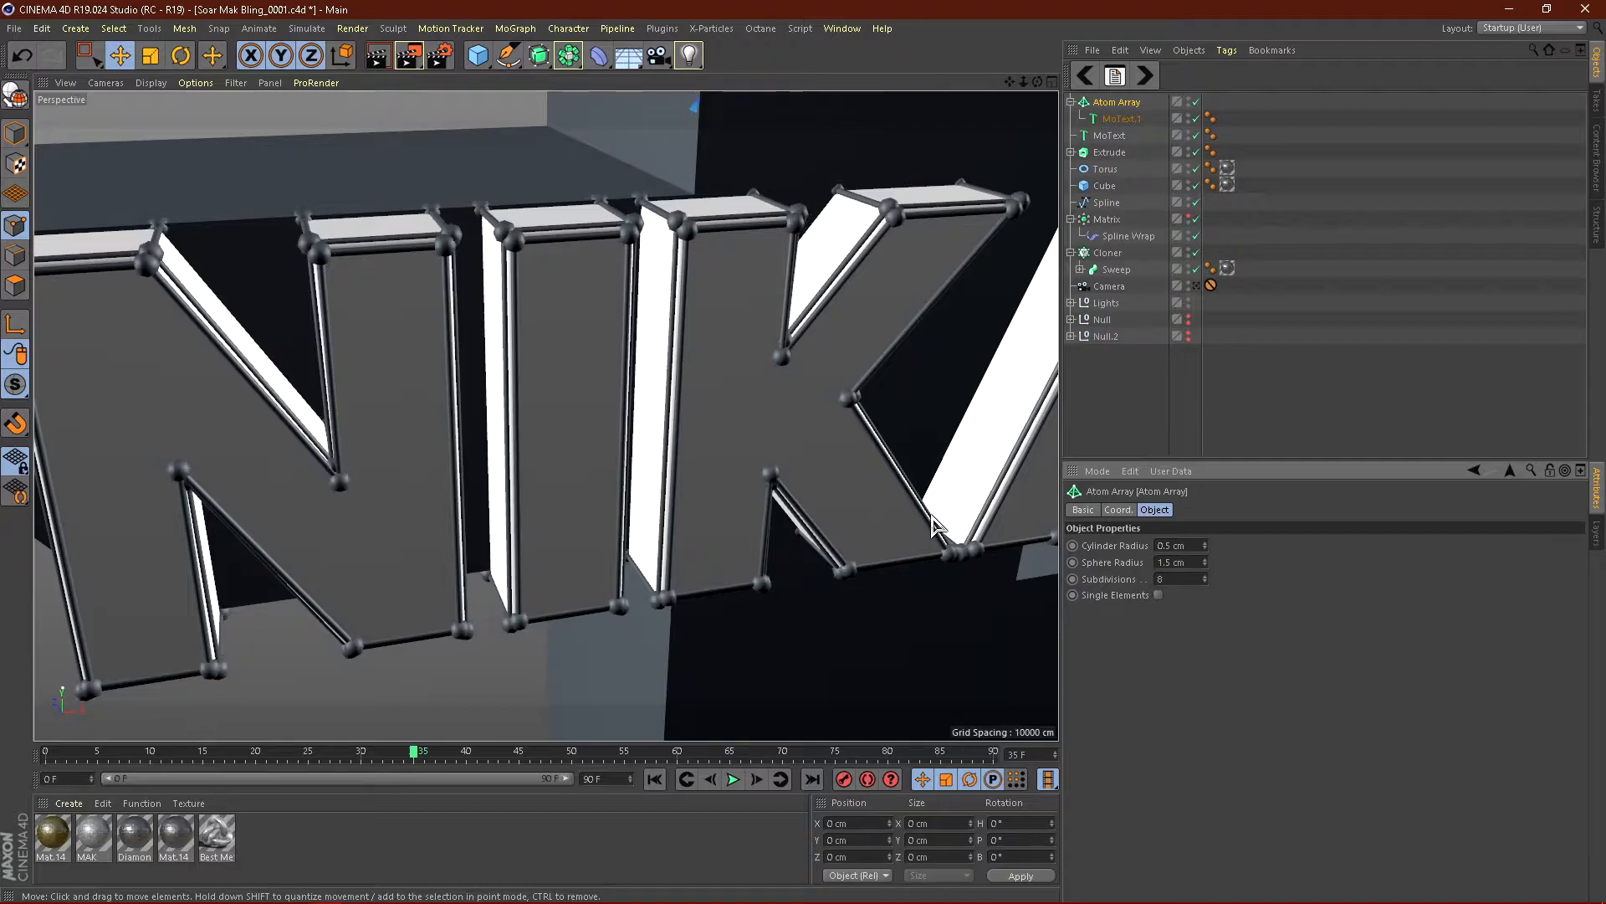
scroll(663, 185, up, 4)
alt+drag(520, 249, 465, 291)
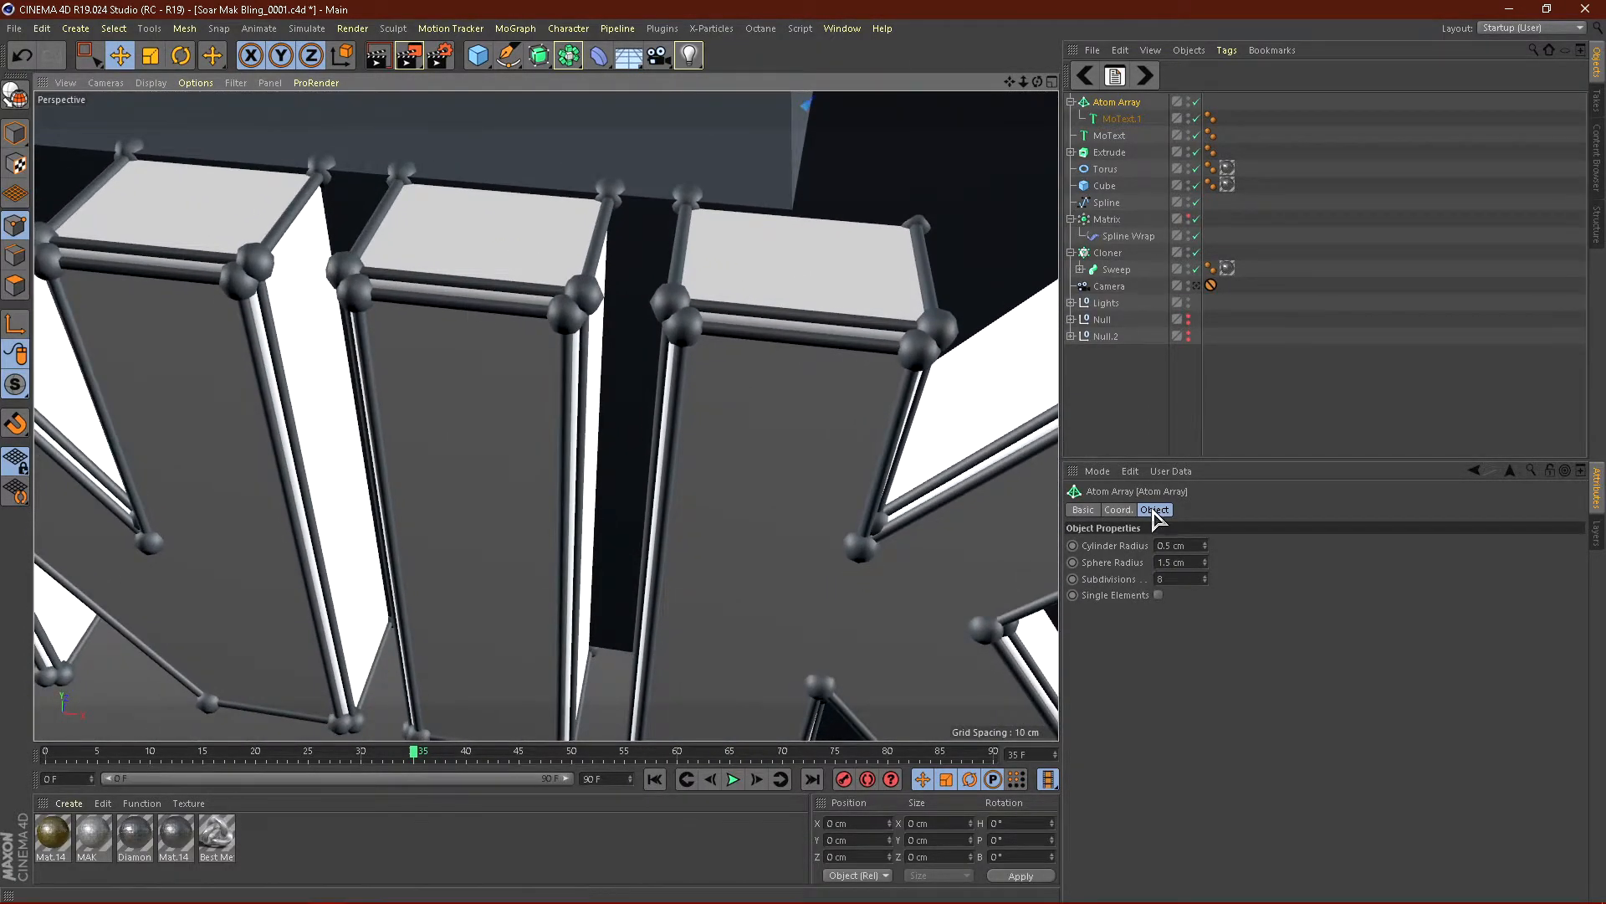
Step: Set the Atom Array's sphere radius back to 1 cm
click(1180, 562)
key(Return)
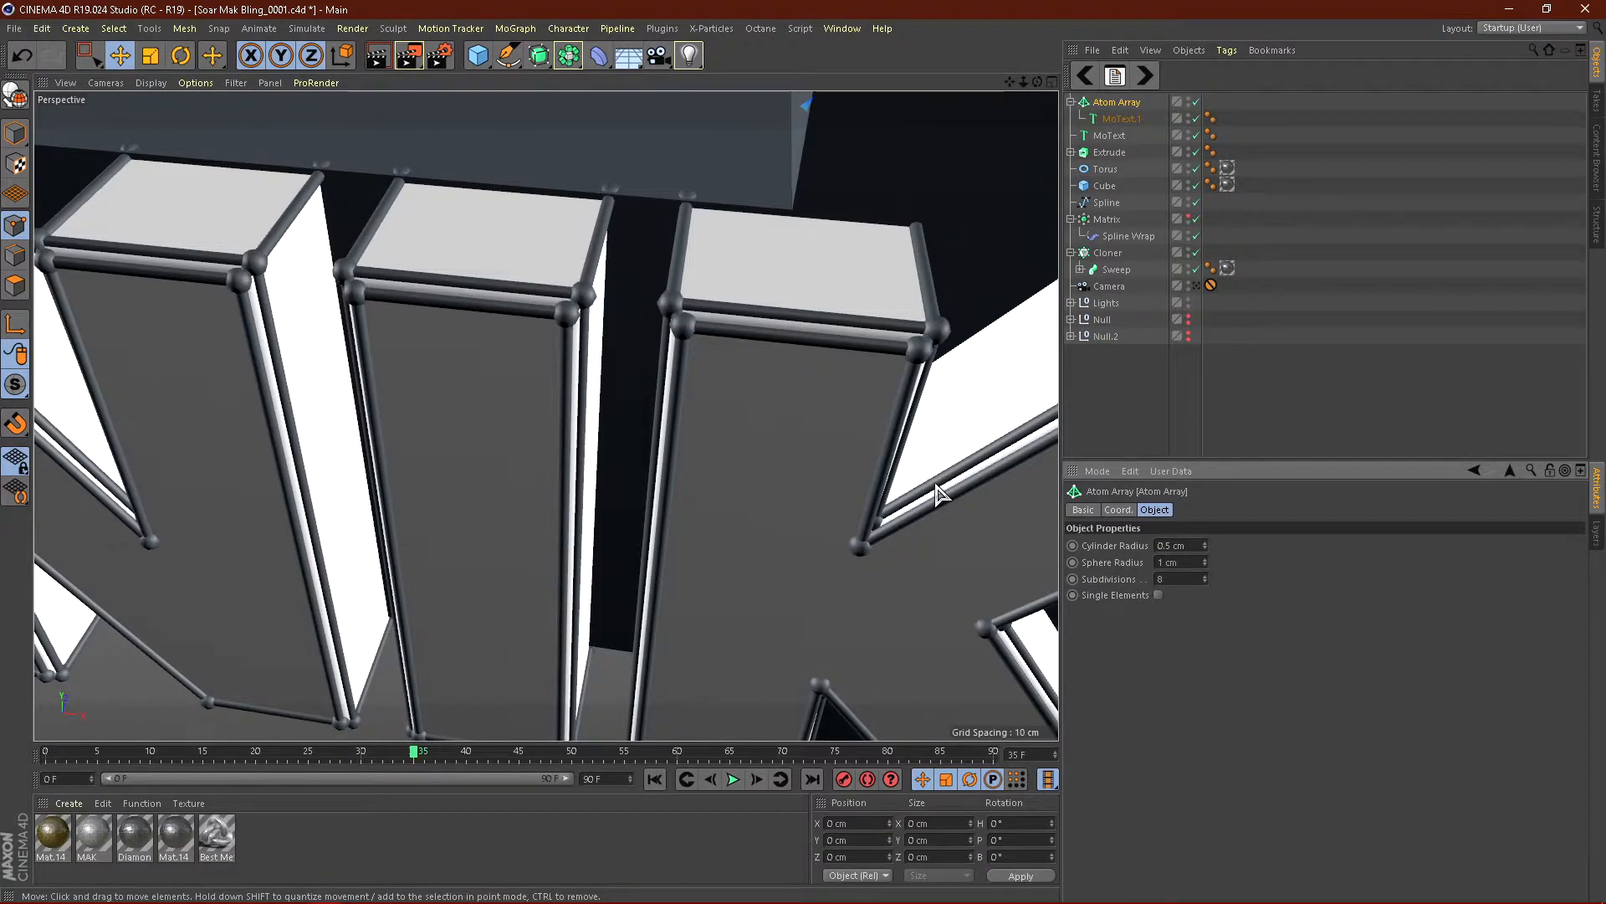
alt+drag(566, 344, 665, 277)
scroll(615, 247, down, 8)
mouse_move(559, 347)
alt+mouse_down()
mouse_move(621, 357)
mouse_move(548, 355)
alt+mouse_up()
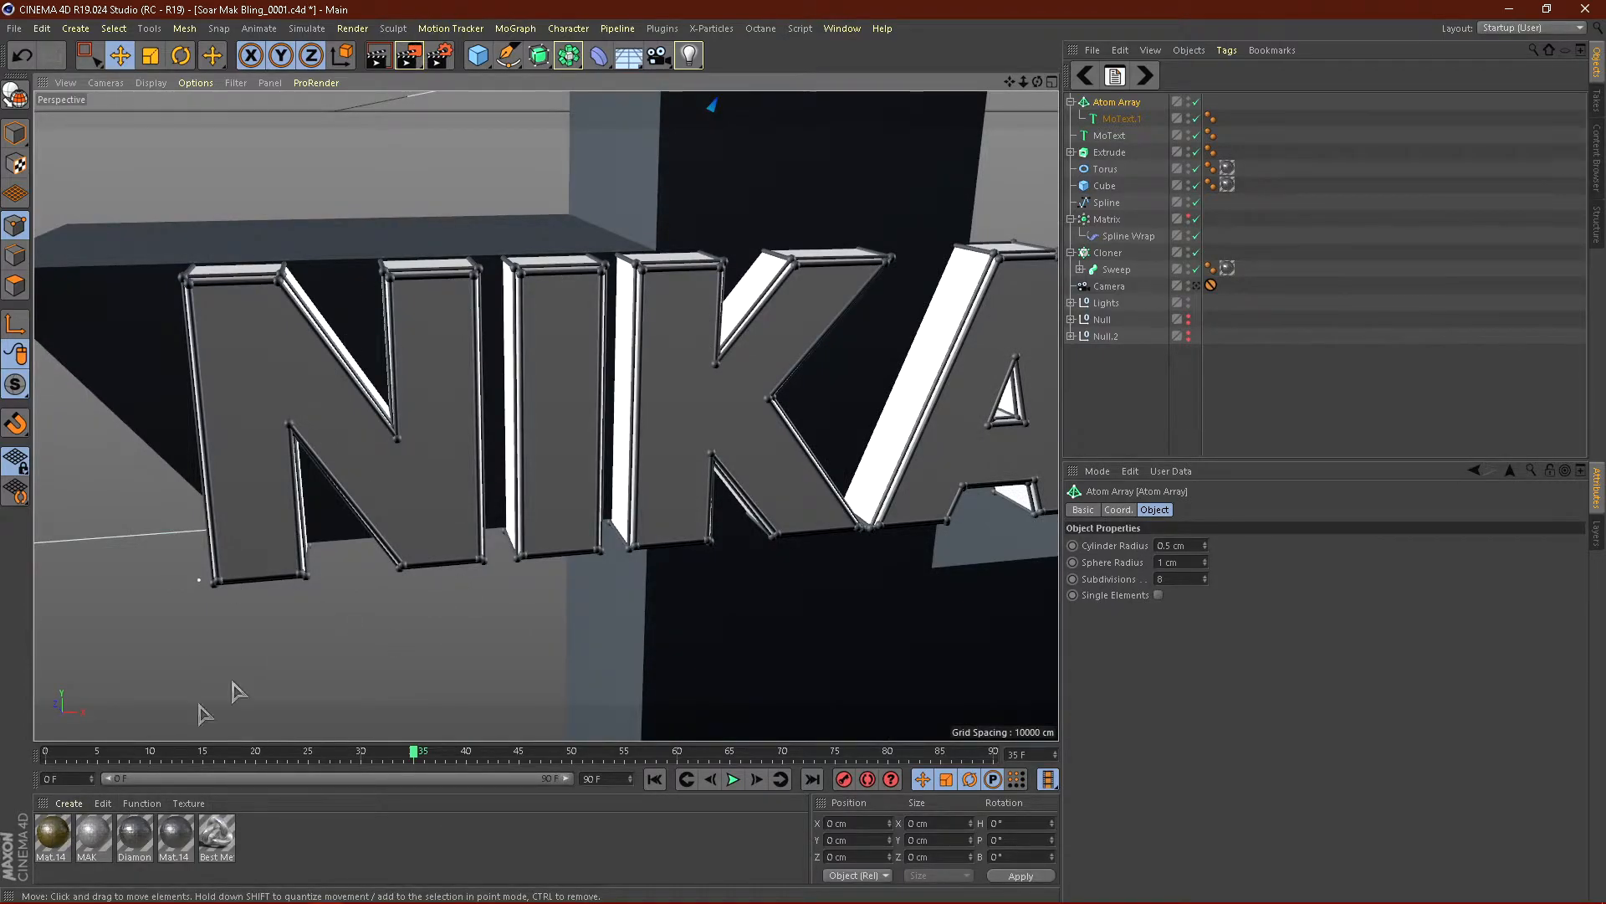
Step: Apply the Diamond Chain Mat material to the Atom Array with Cubic projection and Seamless enabled
click(93, 834)
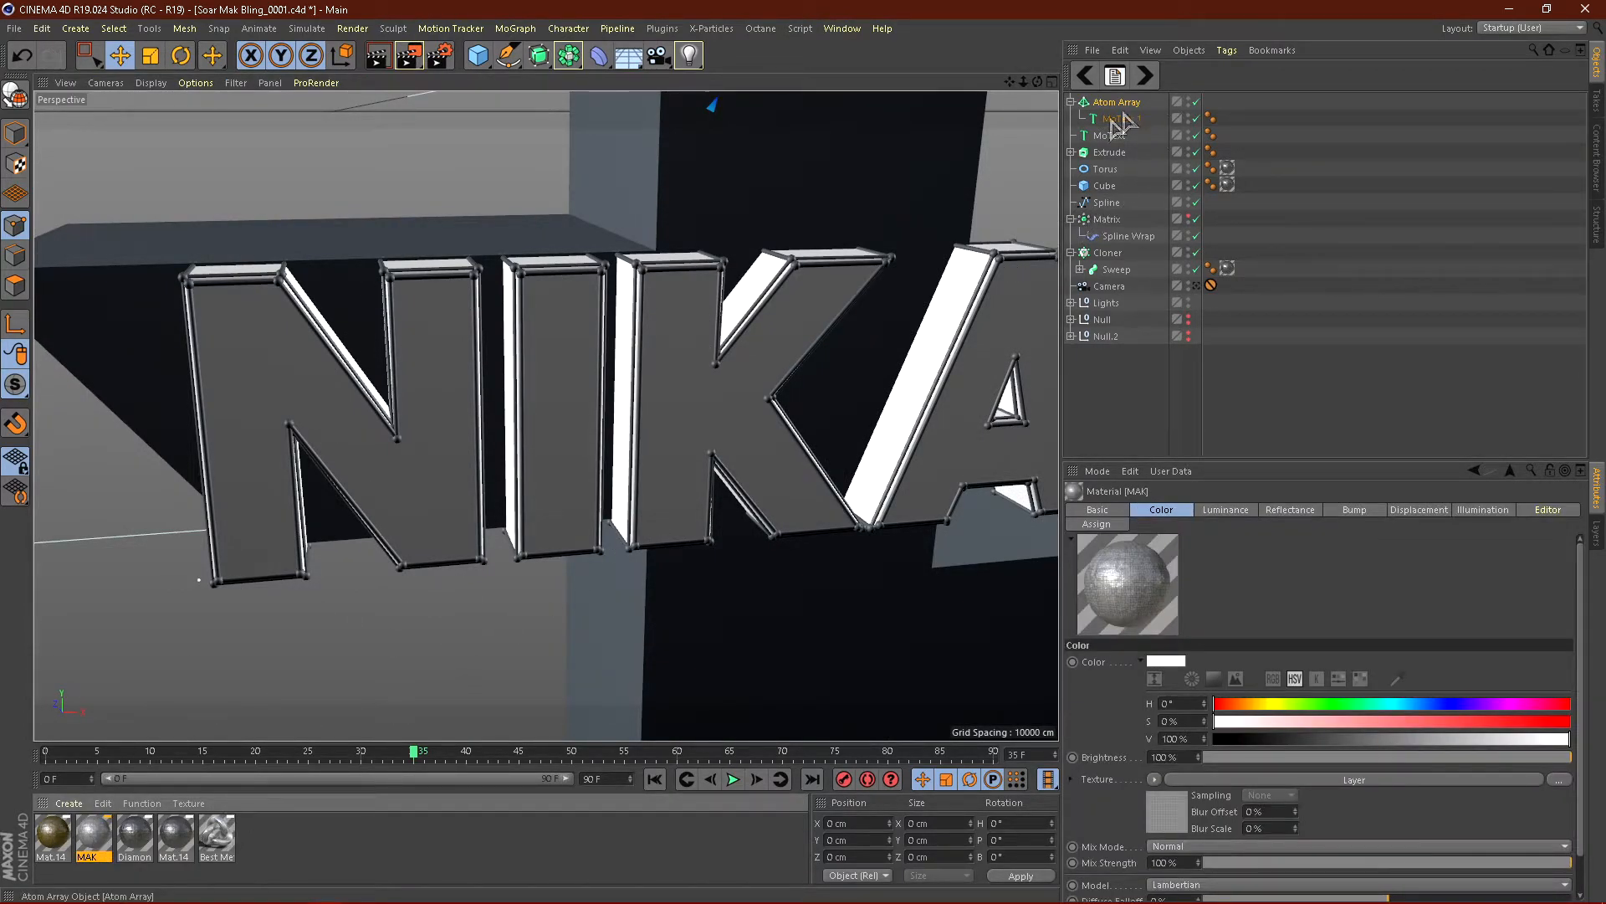
click(134, 839)
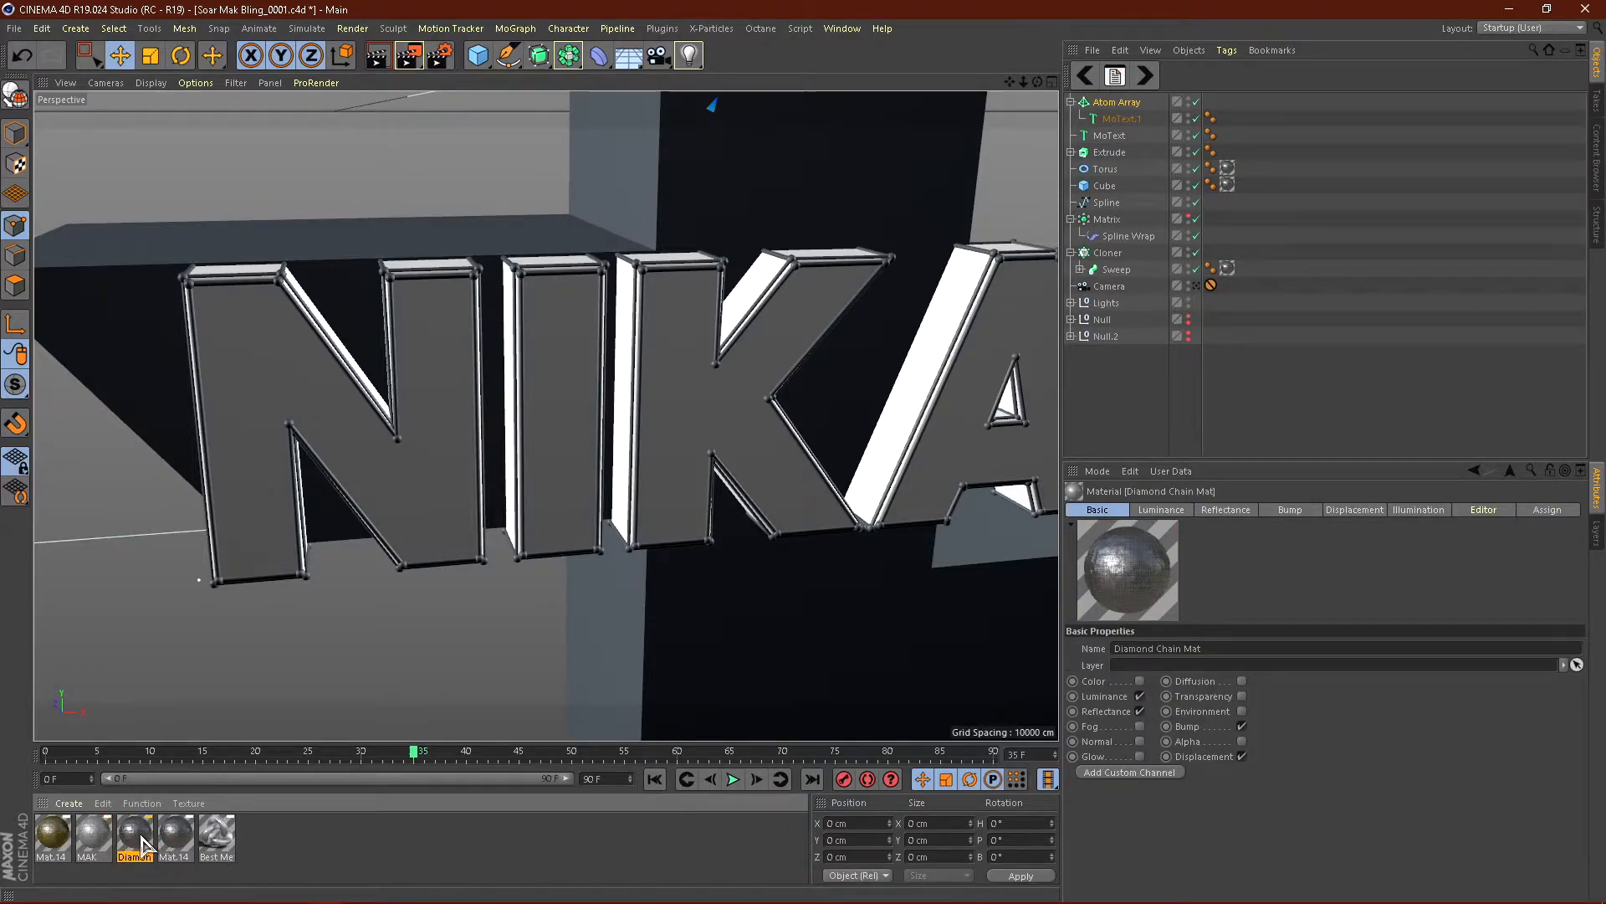
drag(1119, 109, 1119, 104)
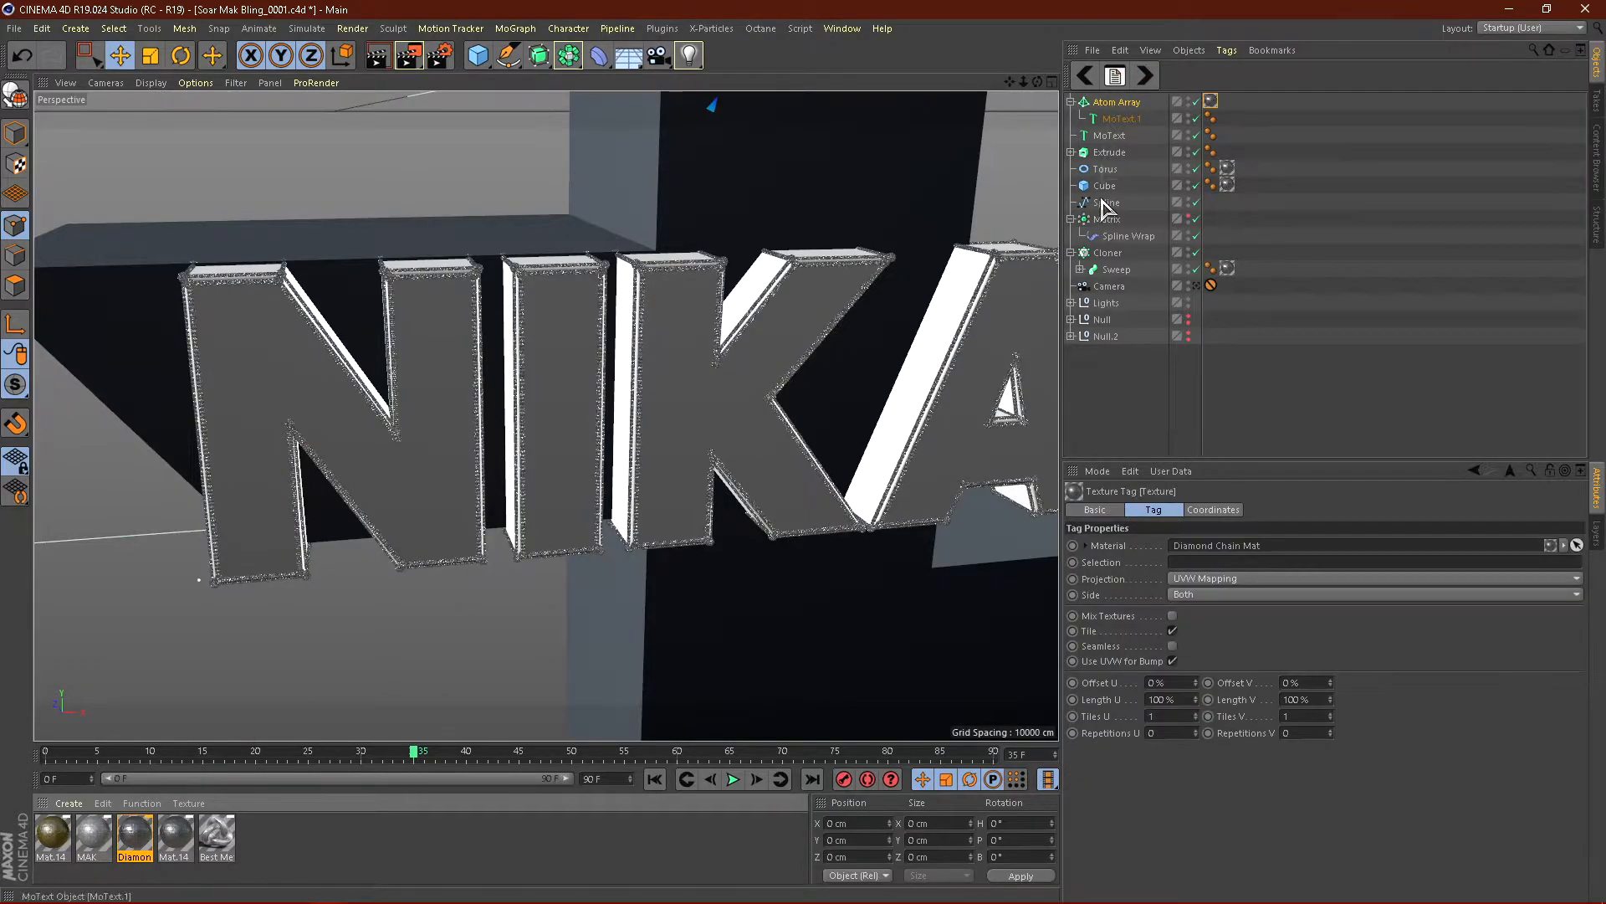
click(1210, 580)
click(1200, 651)
click(1172, 646)
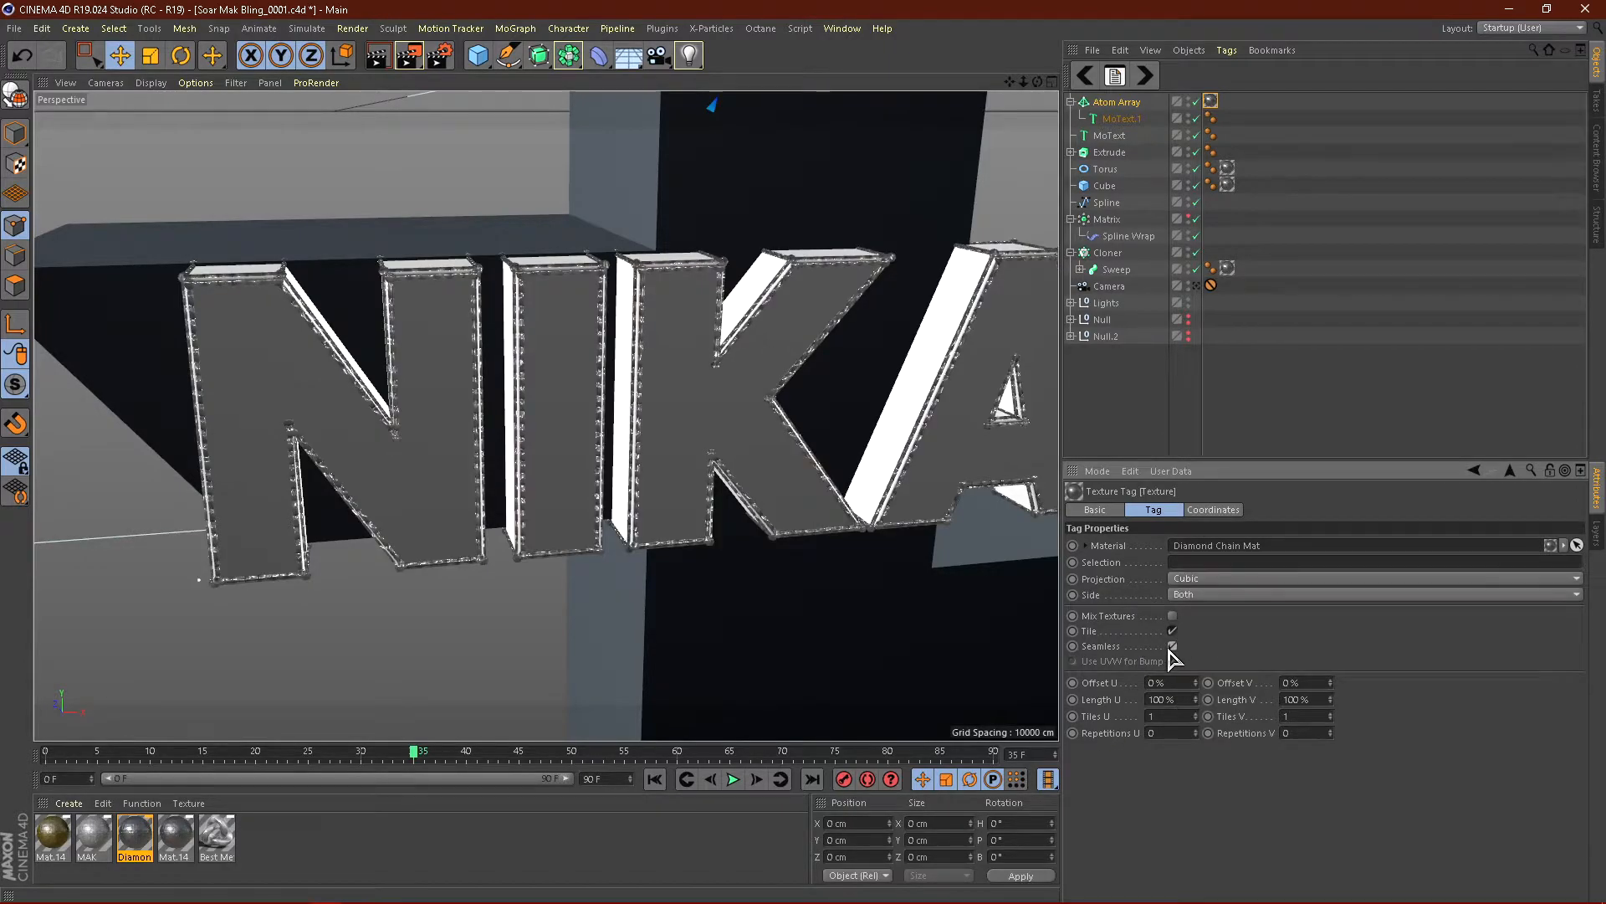
scroll(545, 390, down, 3)
scroll(699, 352, up, 1)
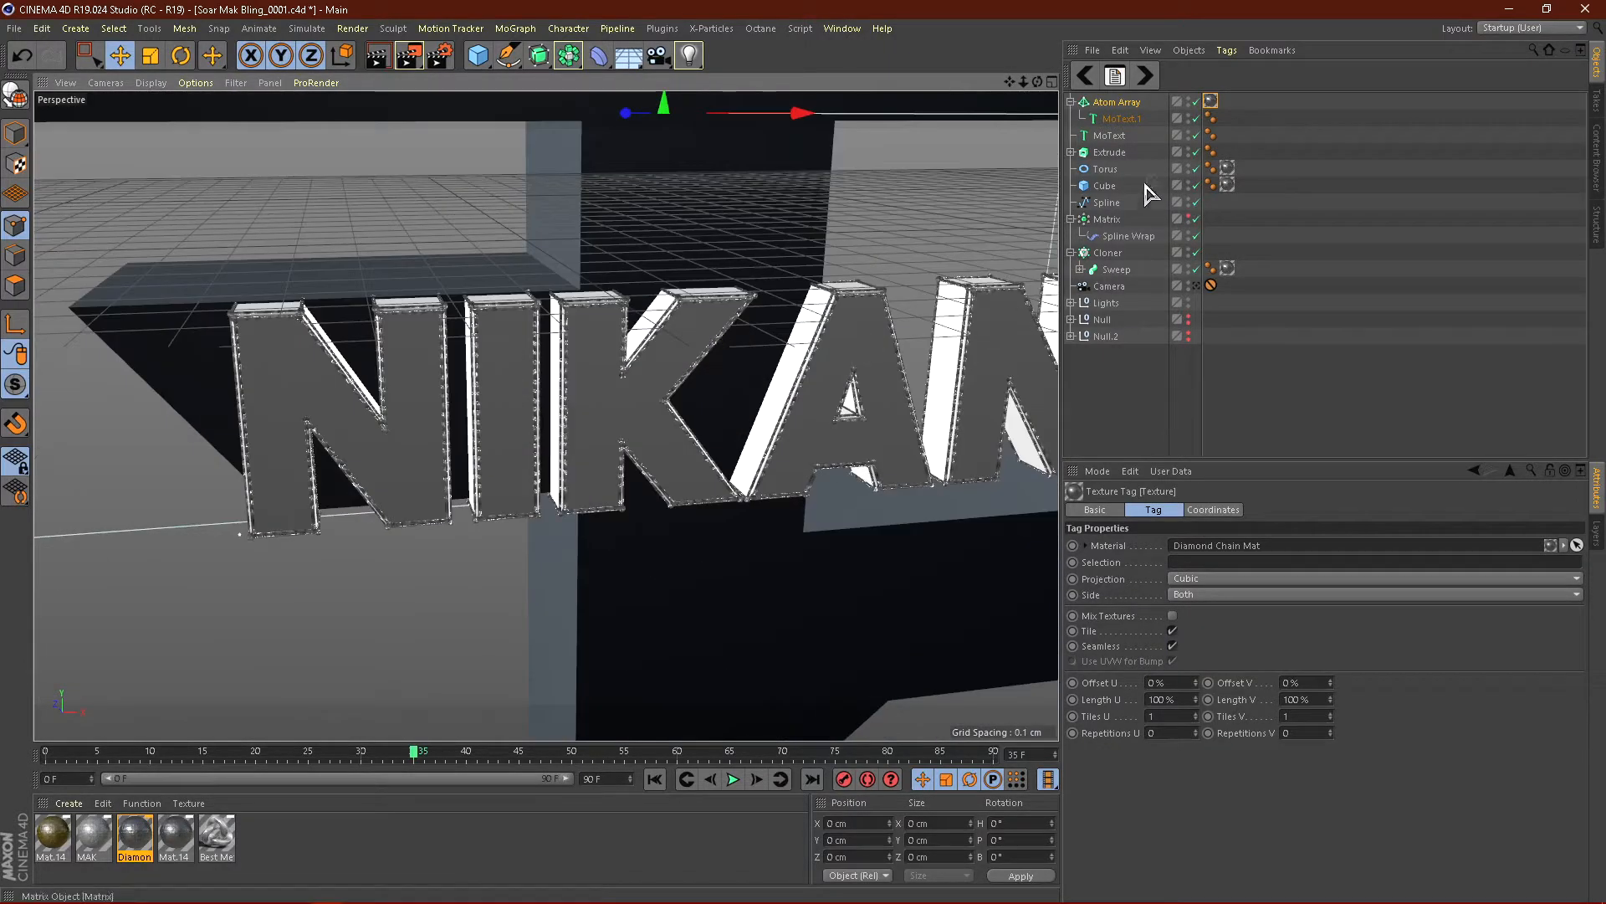
Step: Apply the gold Mat.14 material to the outer MoText with Cubic projection and Seamless enabled
click(1113, 137)
click(1071, 101)
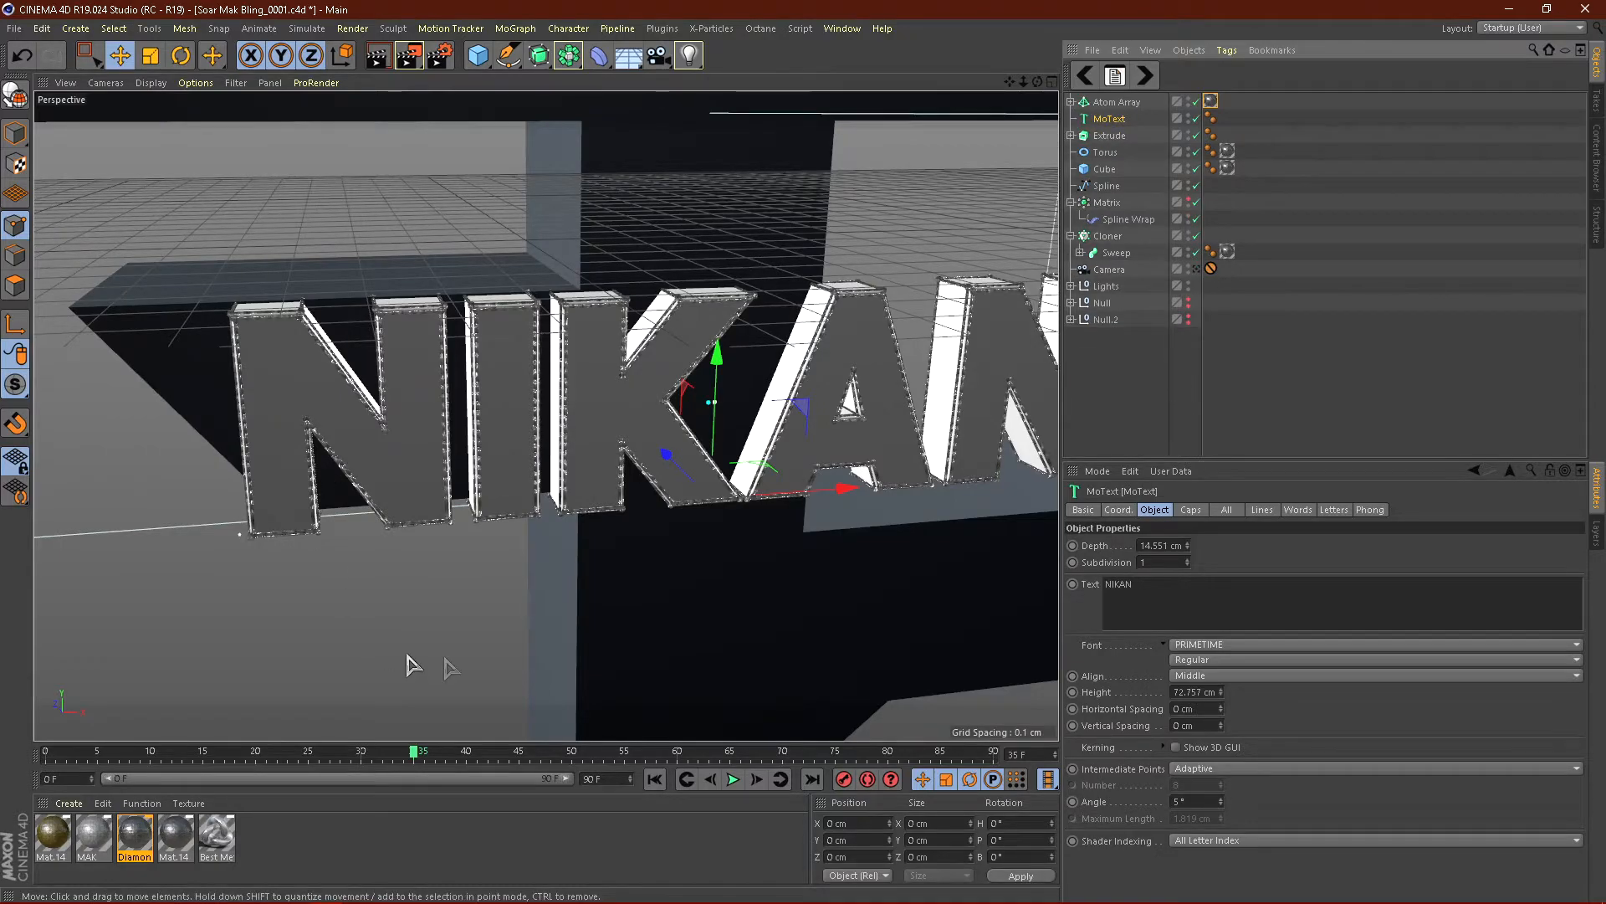
click(53, 836)
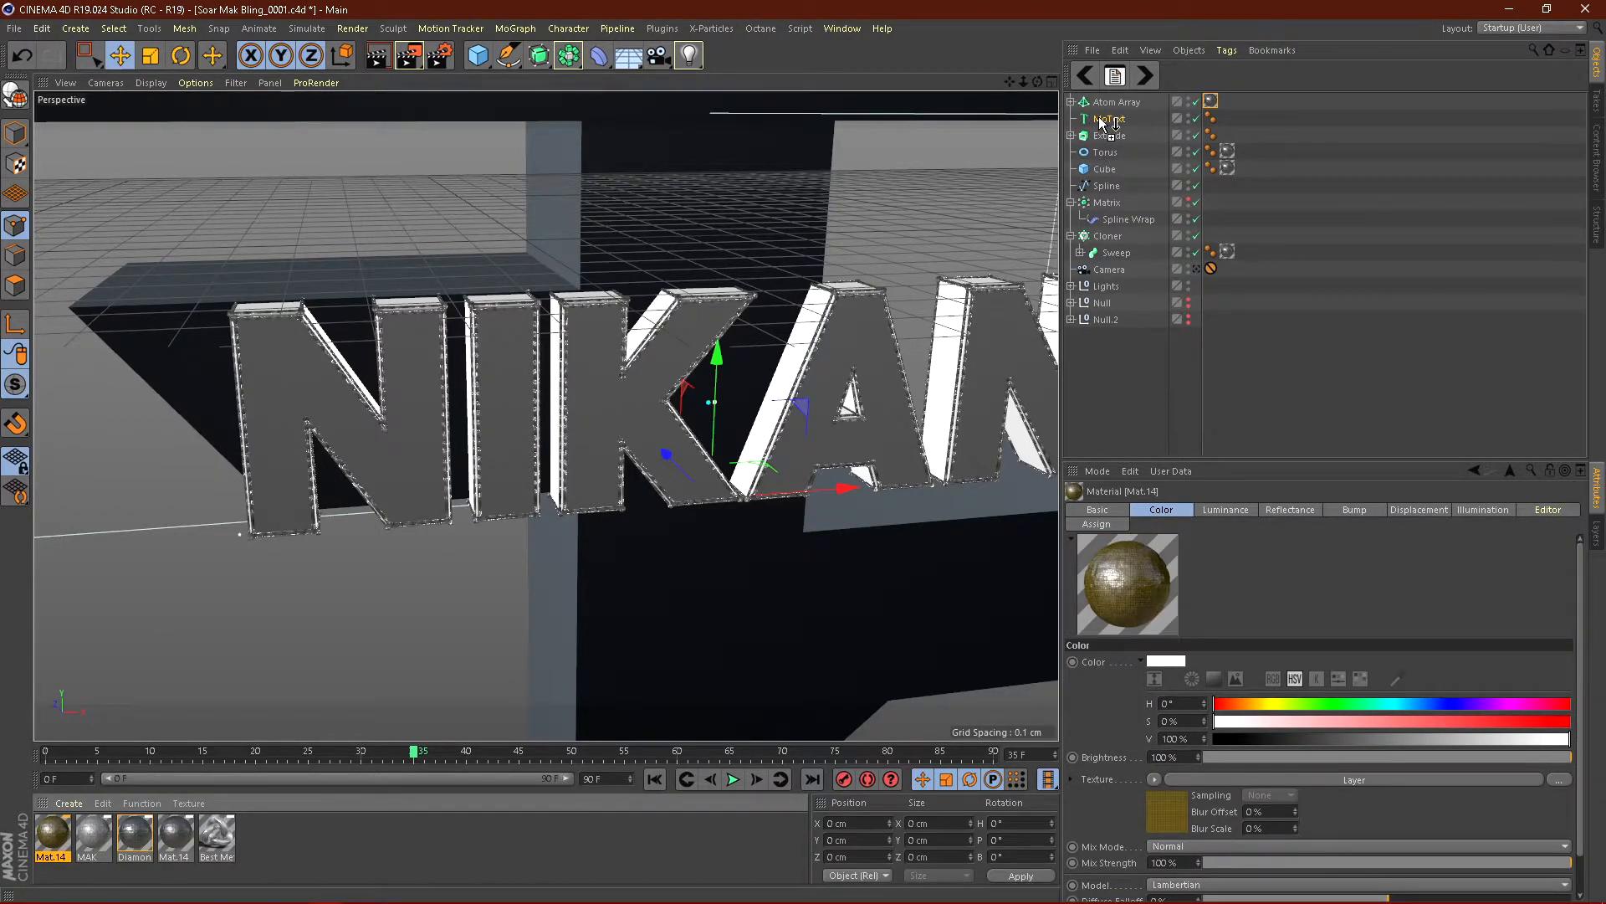
drag(1103, 121, 1105, 121)
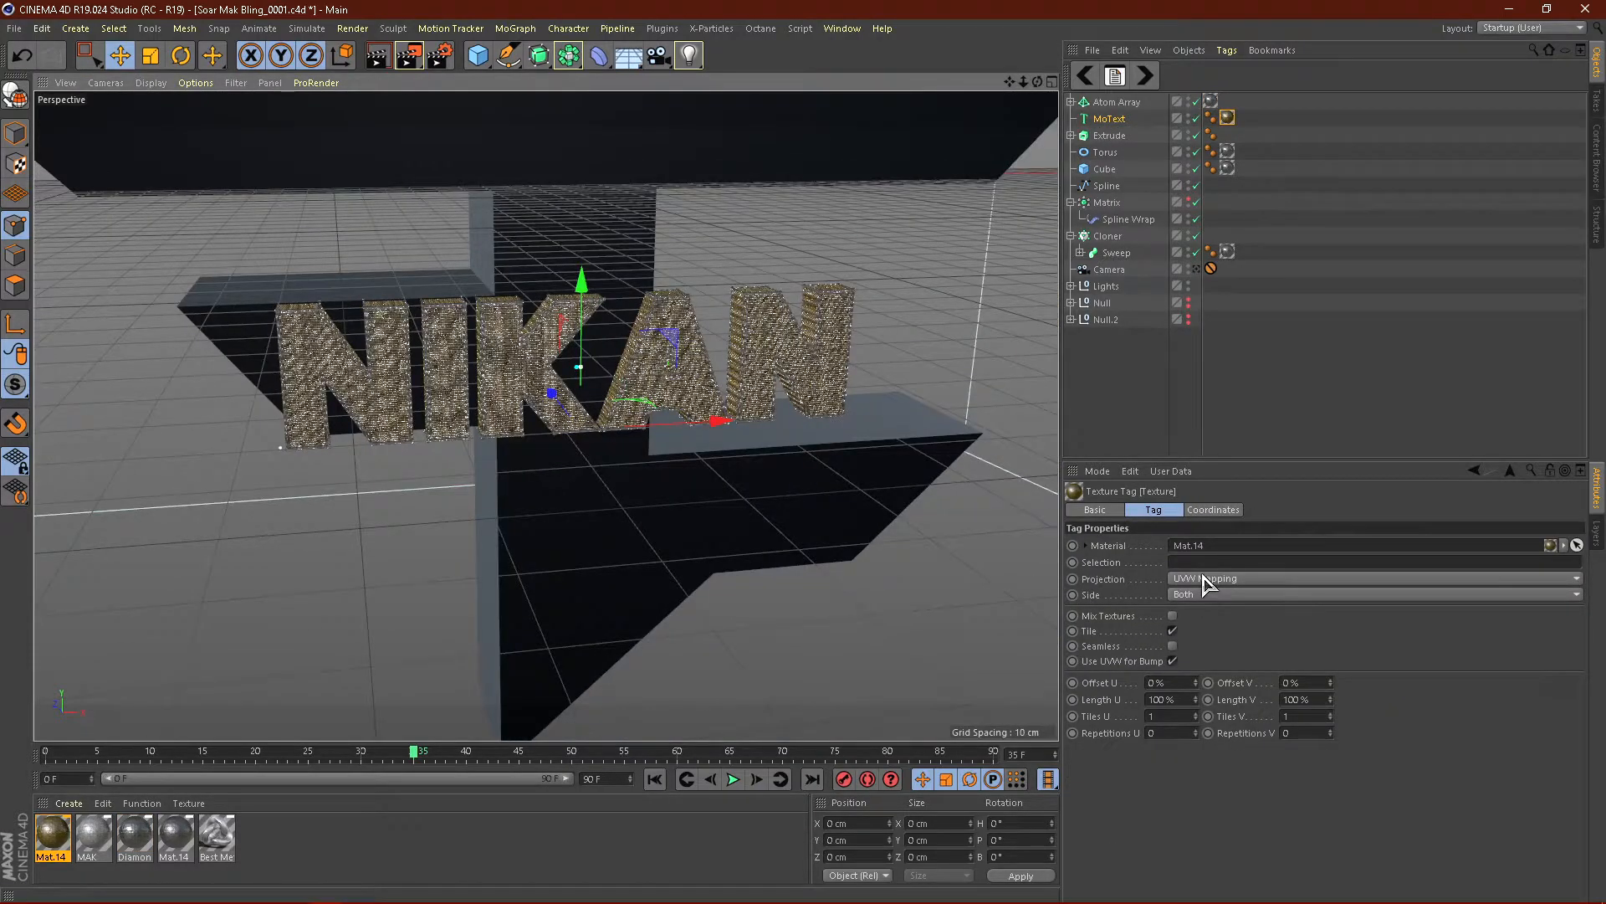
click(1201, 578)
click(1179, 661)
click(1173, 647)
scroll(618, 394, up, 4)
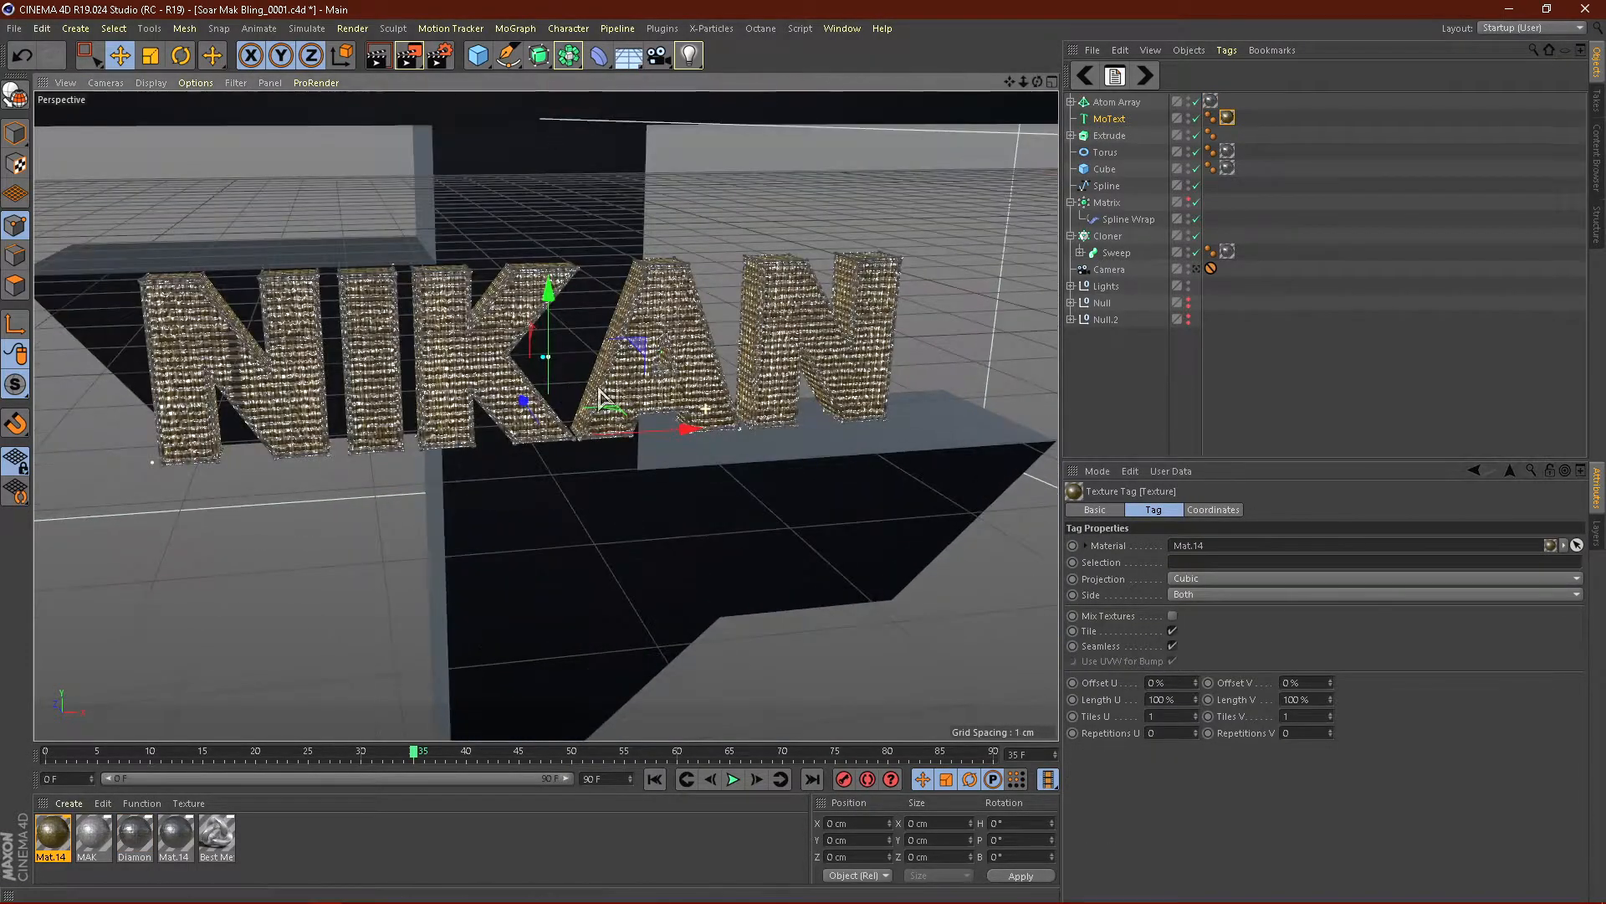
alt+drag(593, 389, 446, 380)
scroll(564, 343, down, 5)
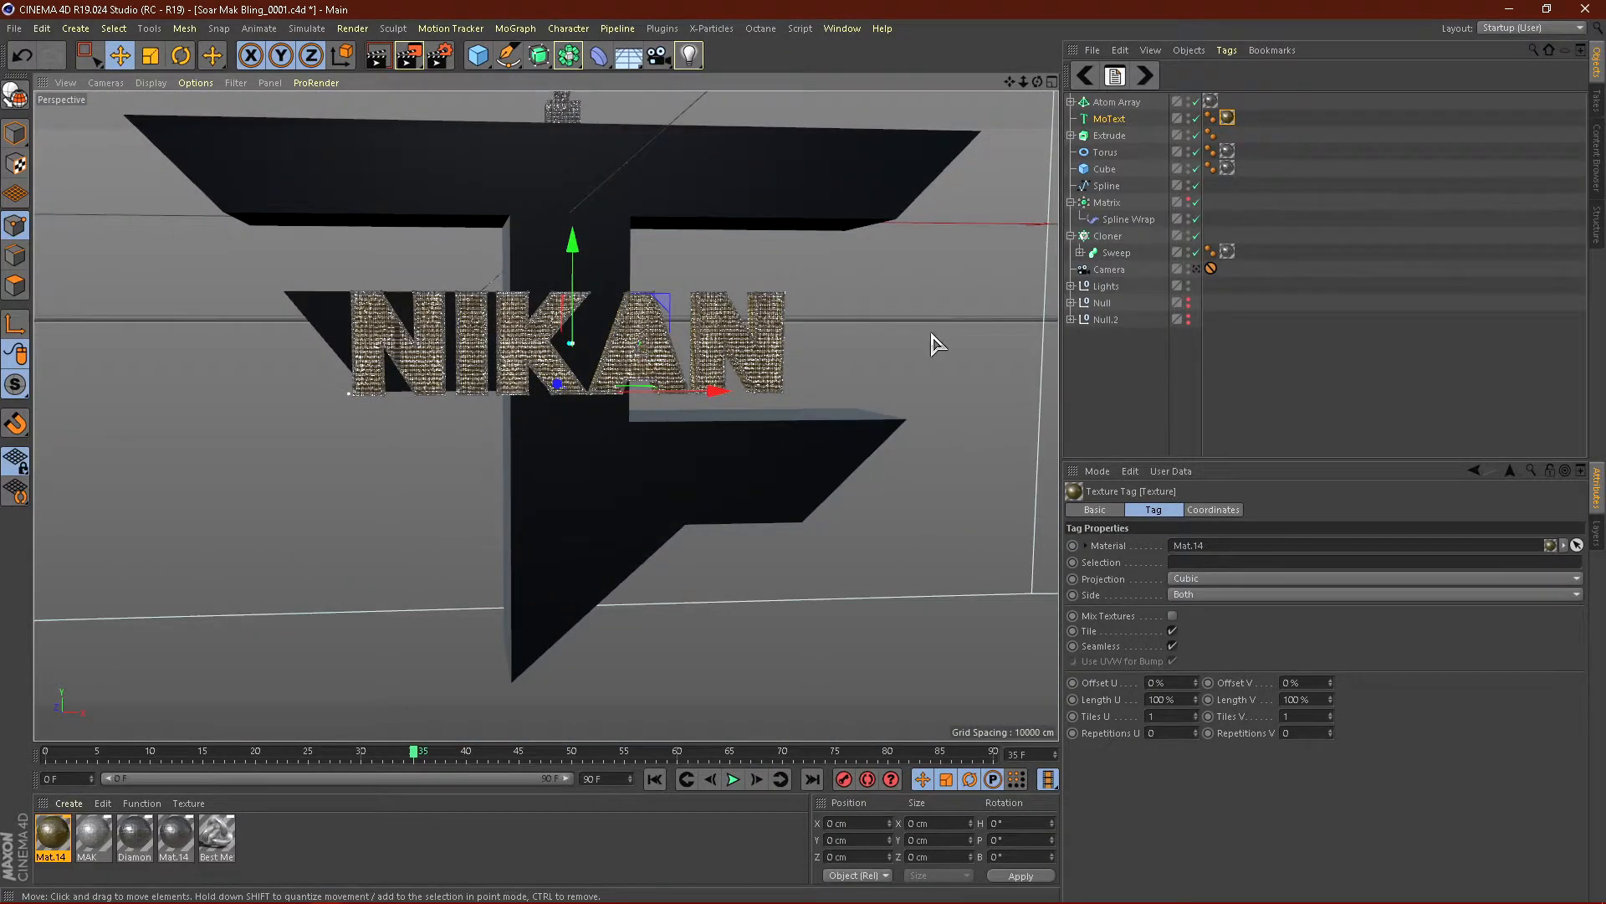
Step: Apply the Diamond Chain Mat material to the Extrude object of the logo pendant
click(94, 841)
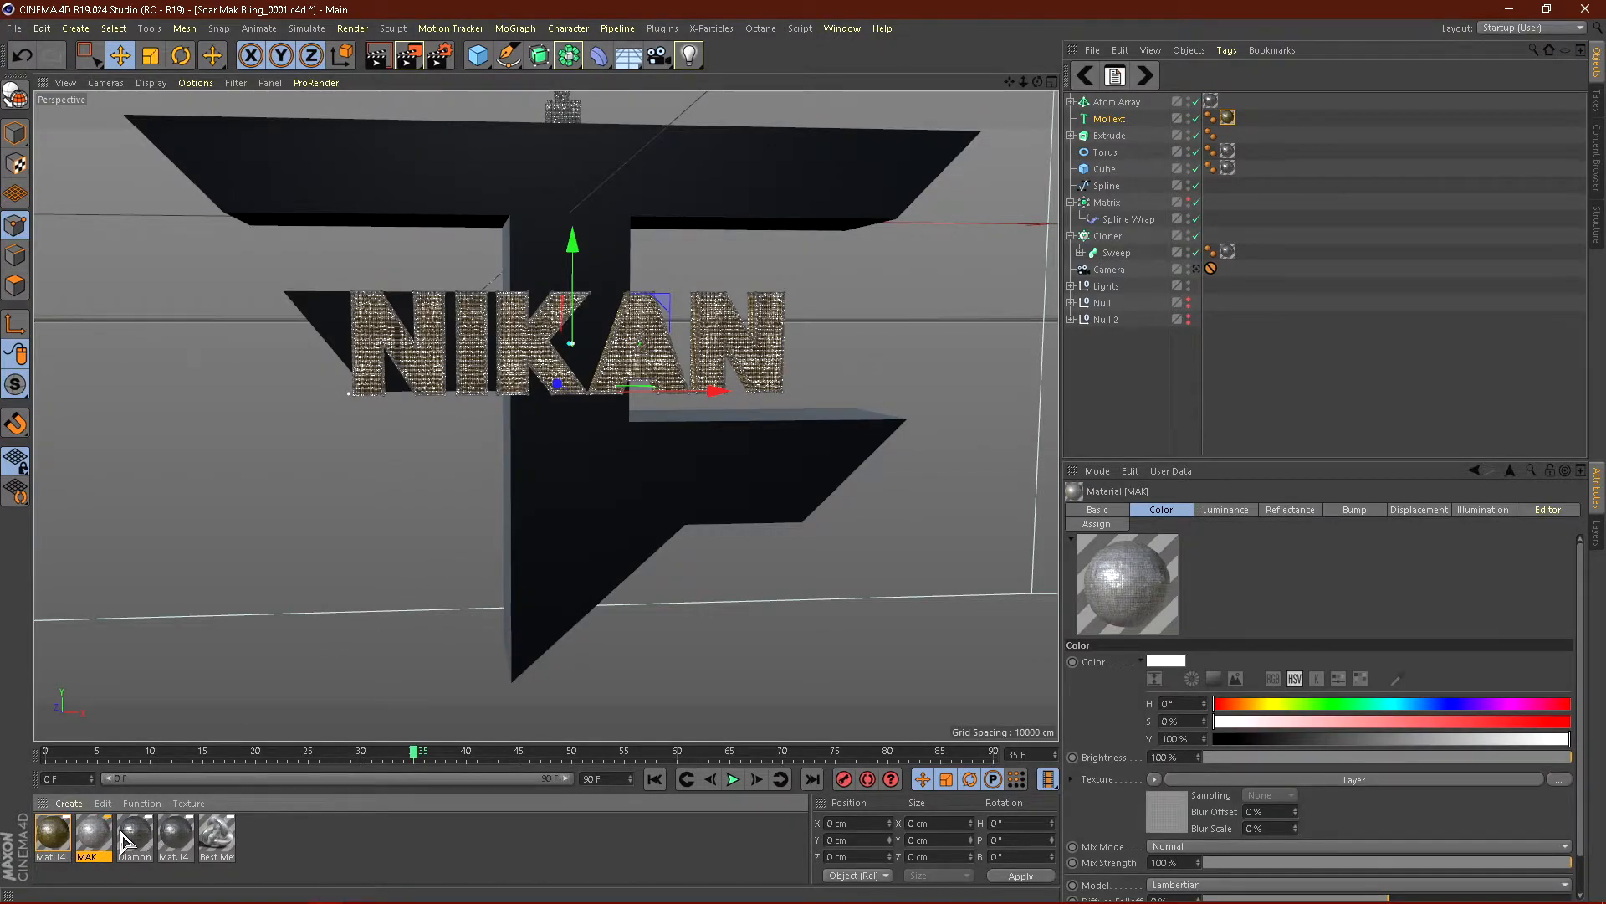
click(134, 837)
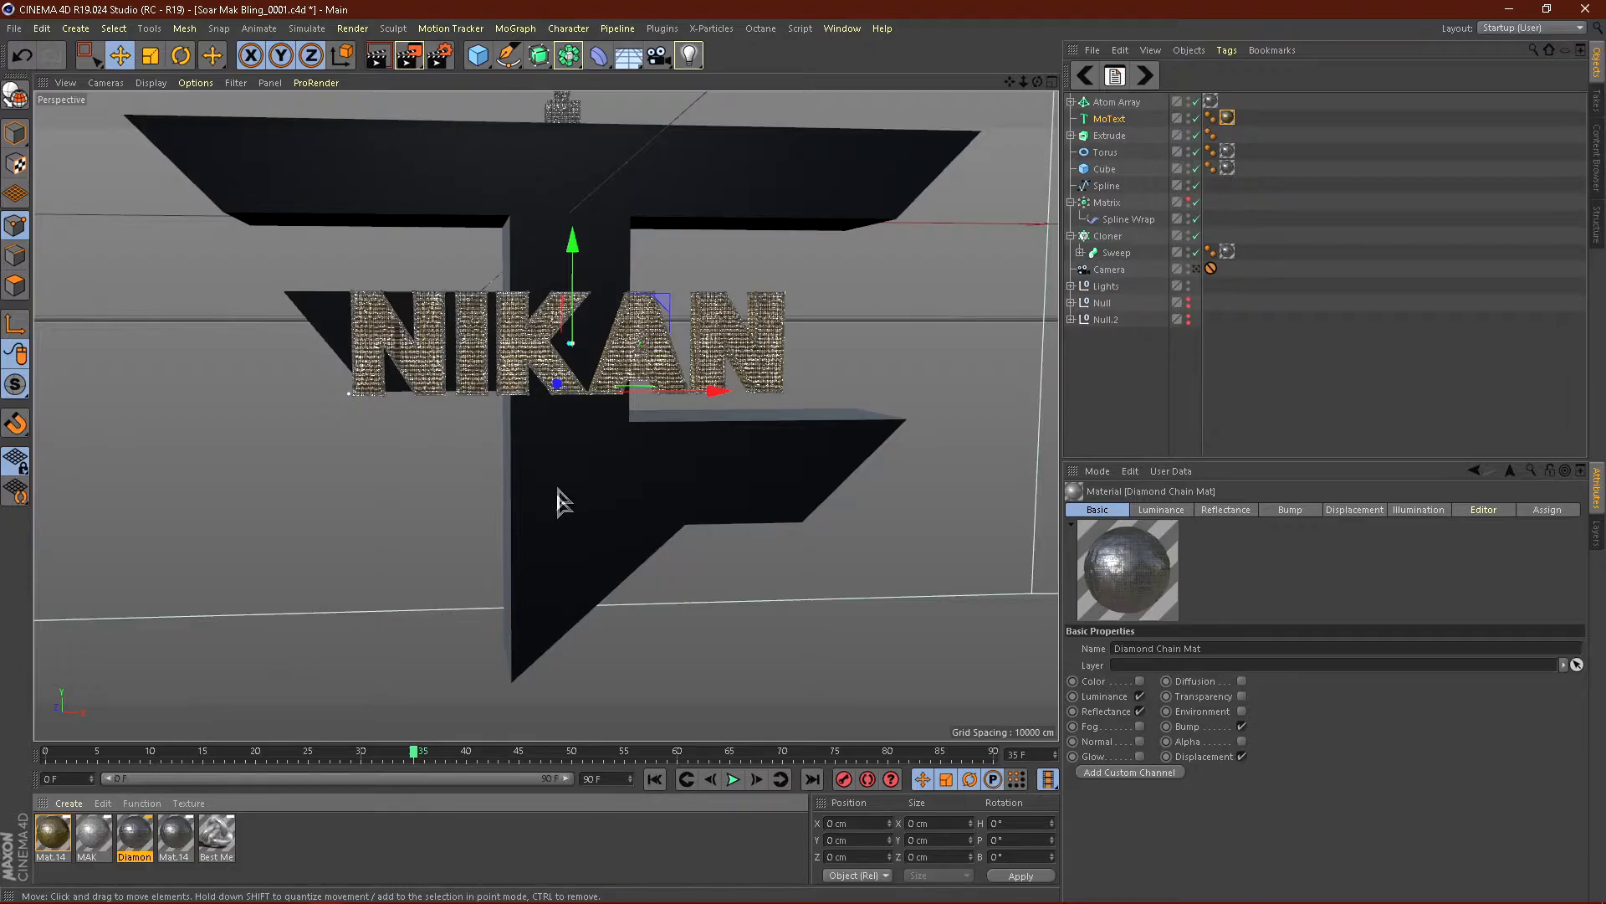
scroll(555, 502, up, 5)
scroll(550, 297, up, 2)
alt+drag(548, 312, 514, 312)
scroll(434, 409, down, 2)
alt+drag(433, 410, 427, 456)
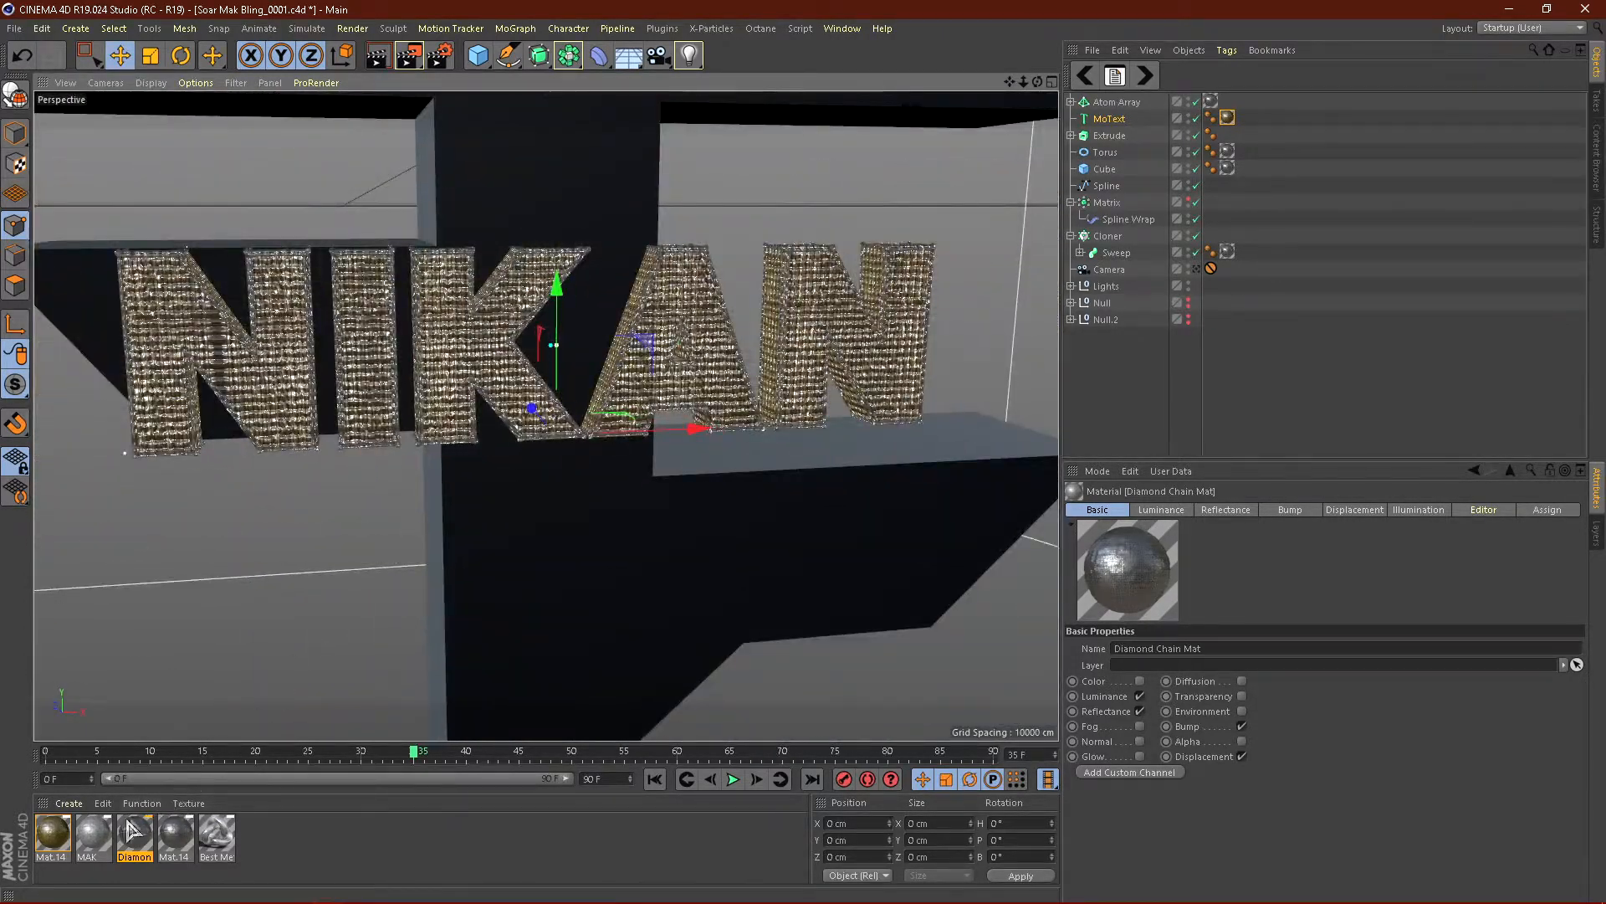
click(102, 833)
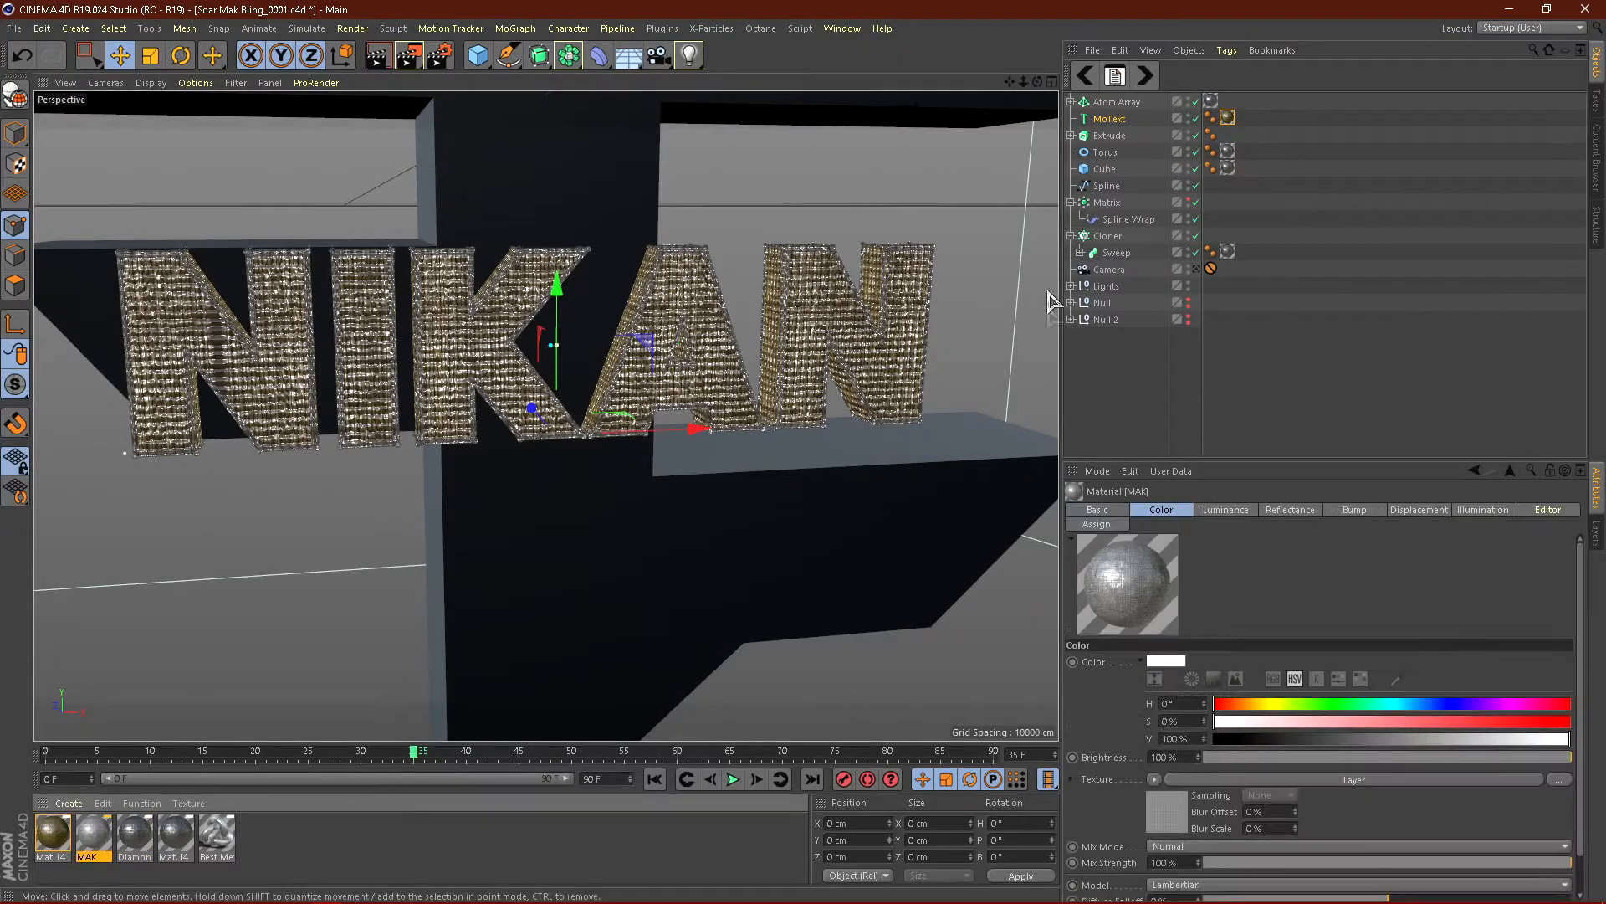
click(1122, 136)
drag(137, 845, 471, 740)
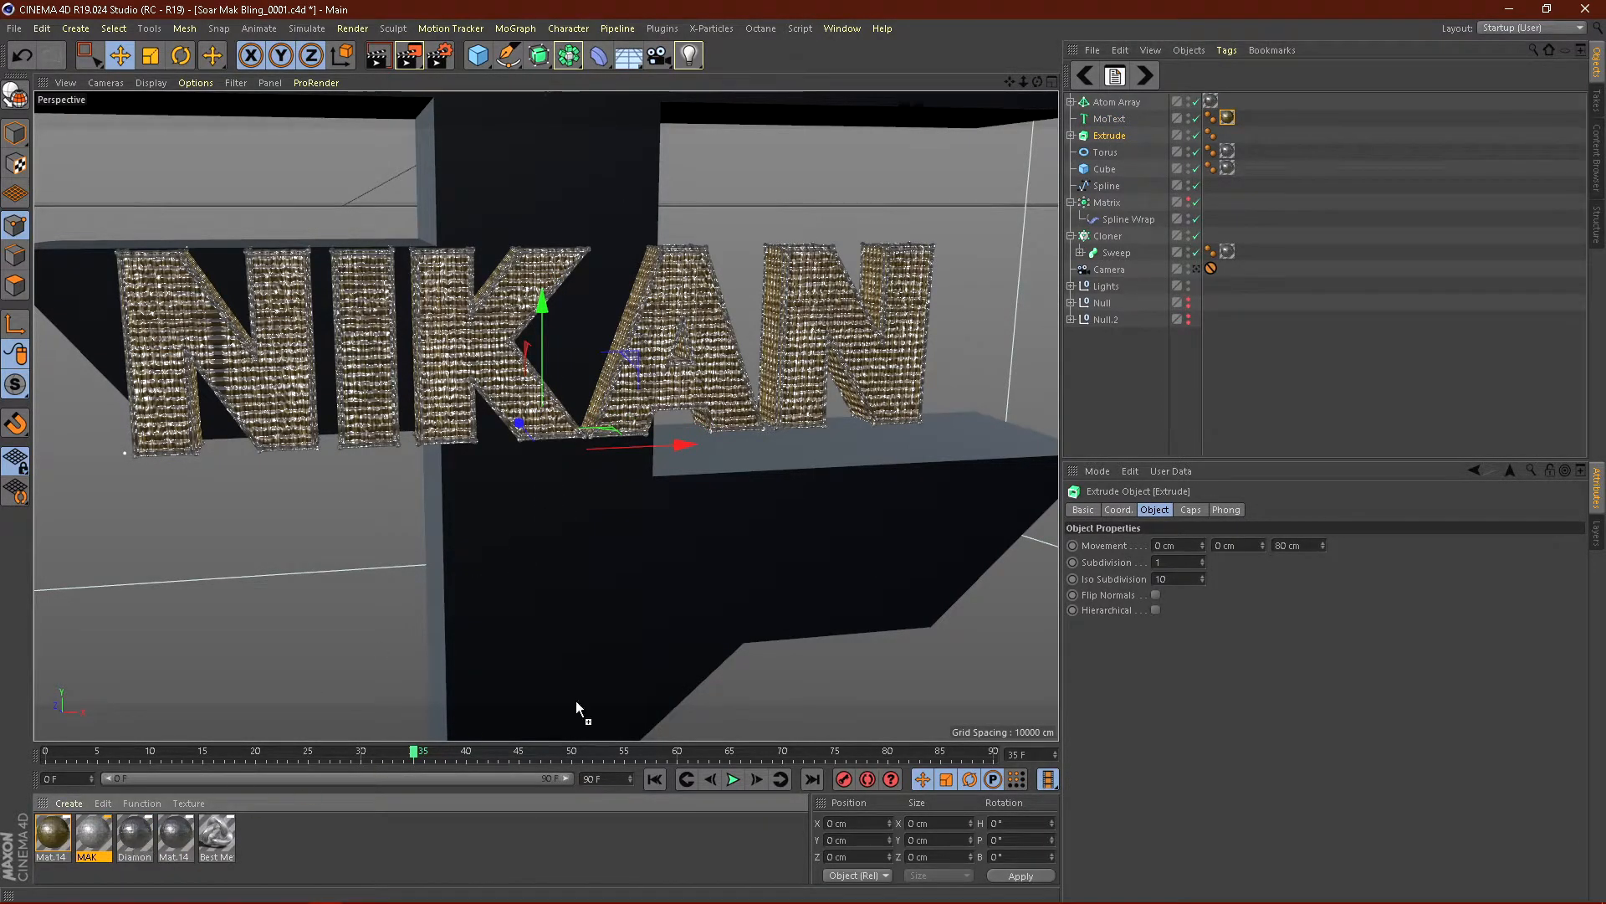
drag(1108, 140, 1108, 139)
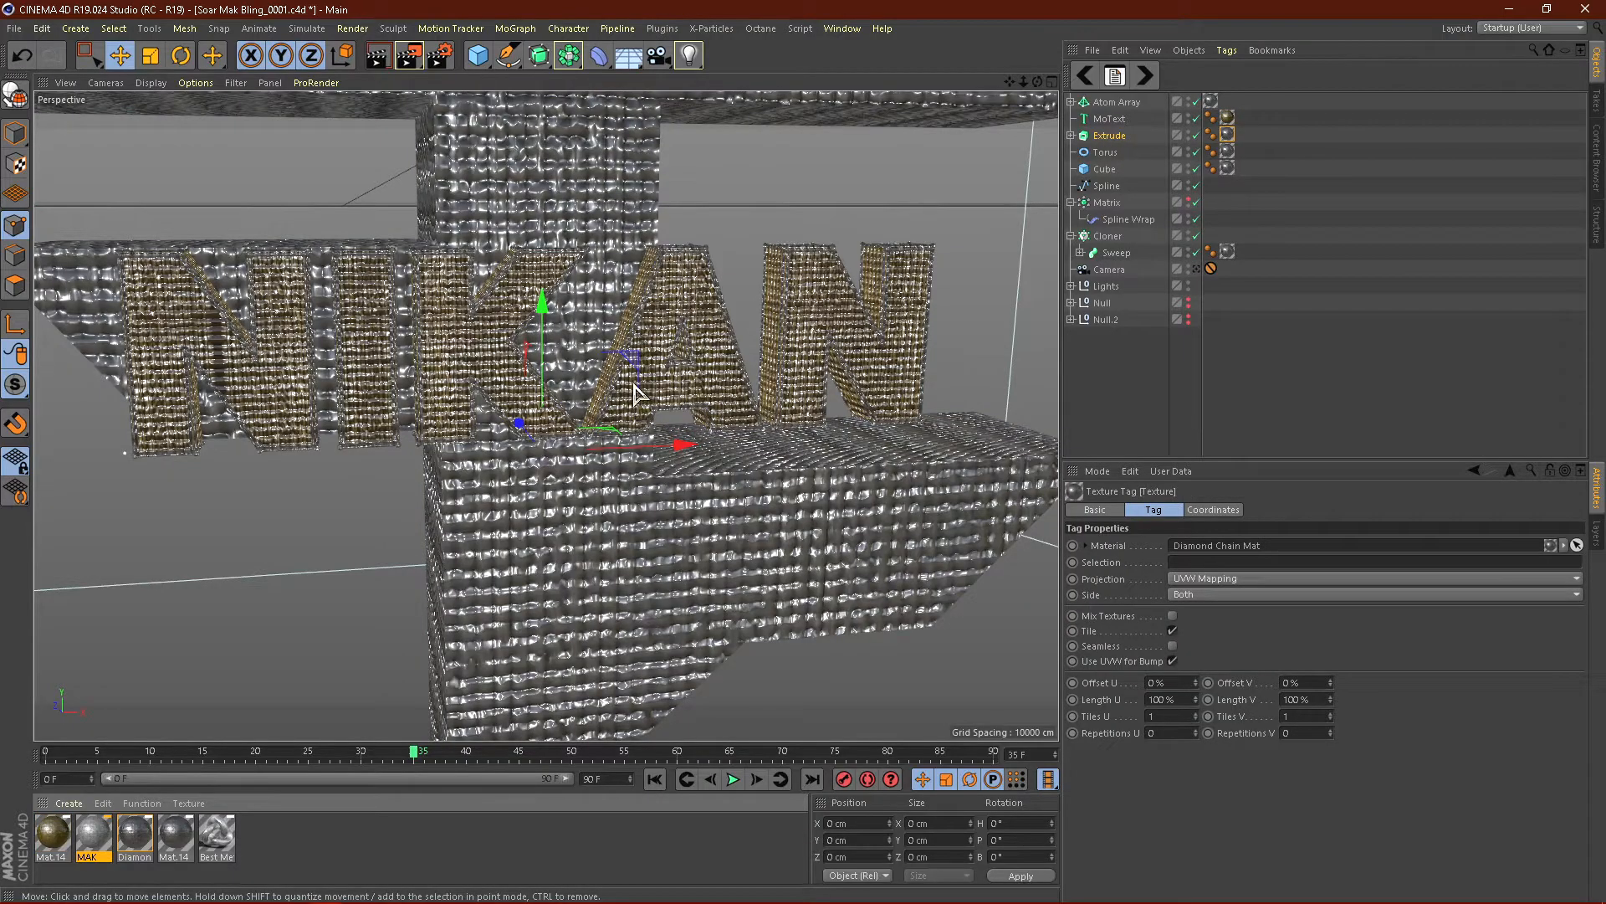
Step: Set the logo's texture tag to Cubic projection with Seamless enabled, and inspect the pendant's surface for seams
click(1225, 578)
click(1202, 664)
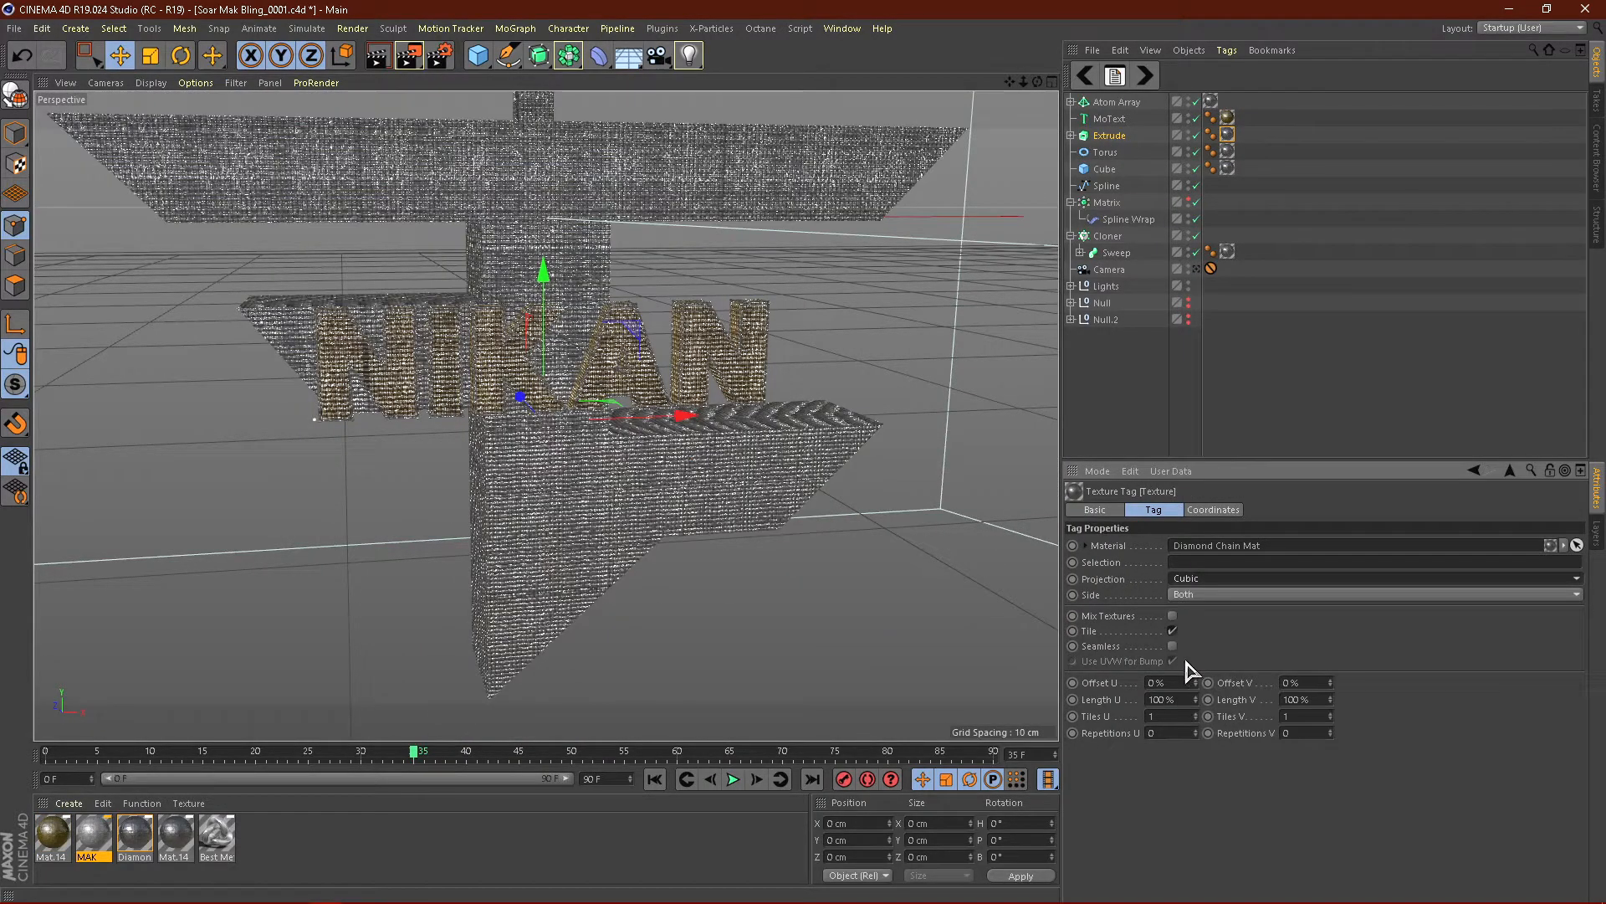
click(1230, 405)
scroll(611, 352, down, 5)
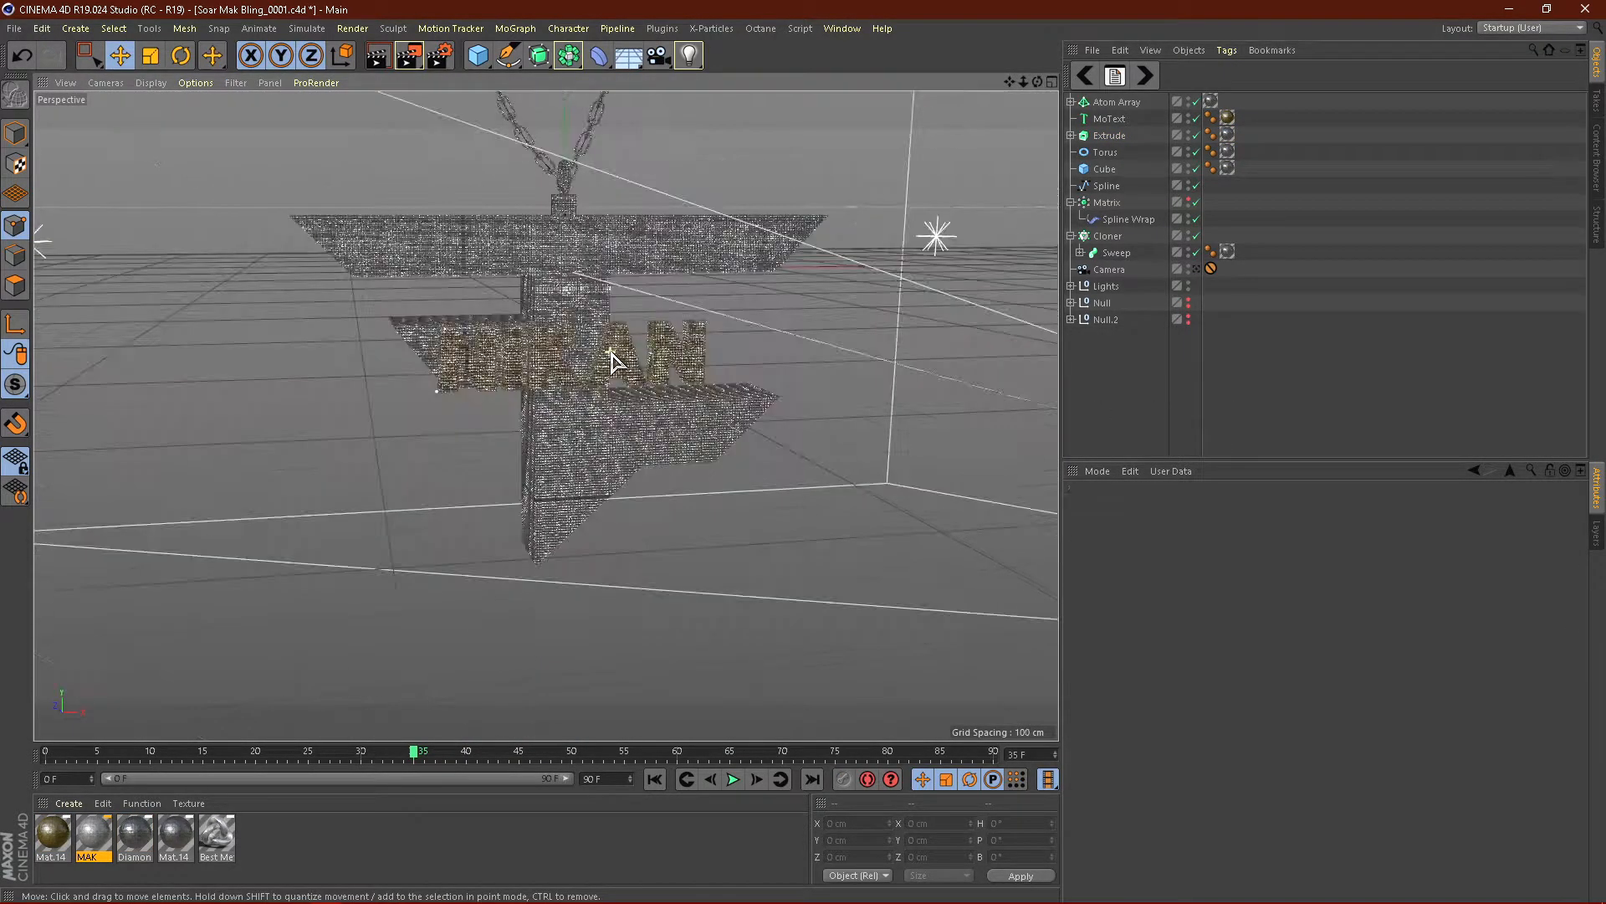
scroll(543, 486, up, 6)
scroll(601, 525, up, 2)
scroll(592, 531, up, 4)
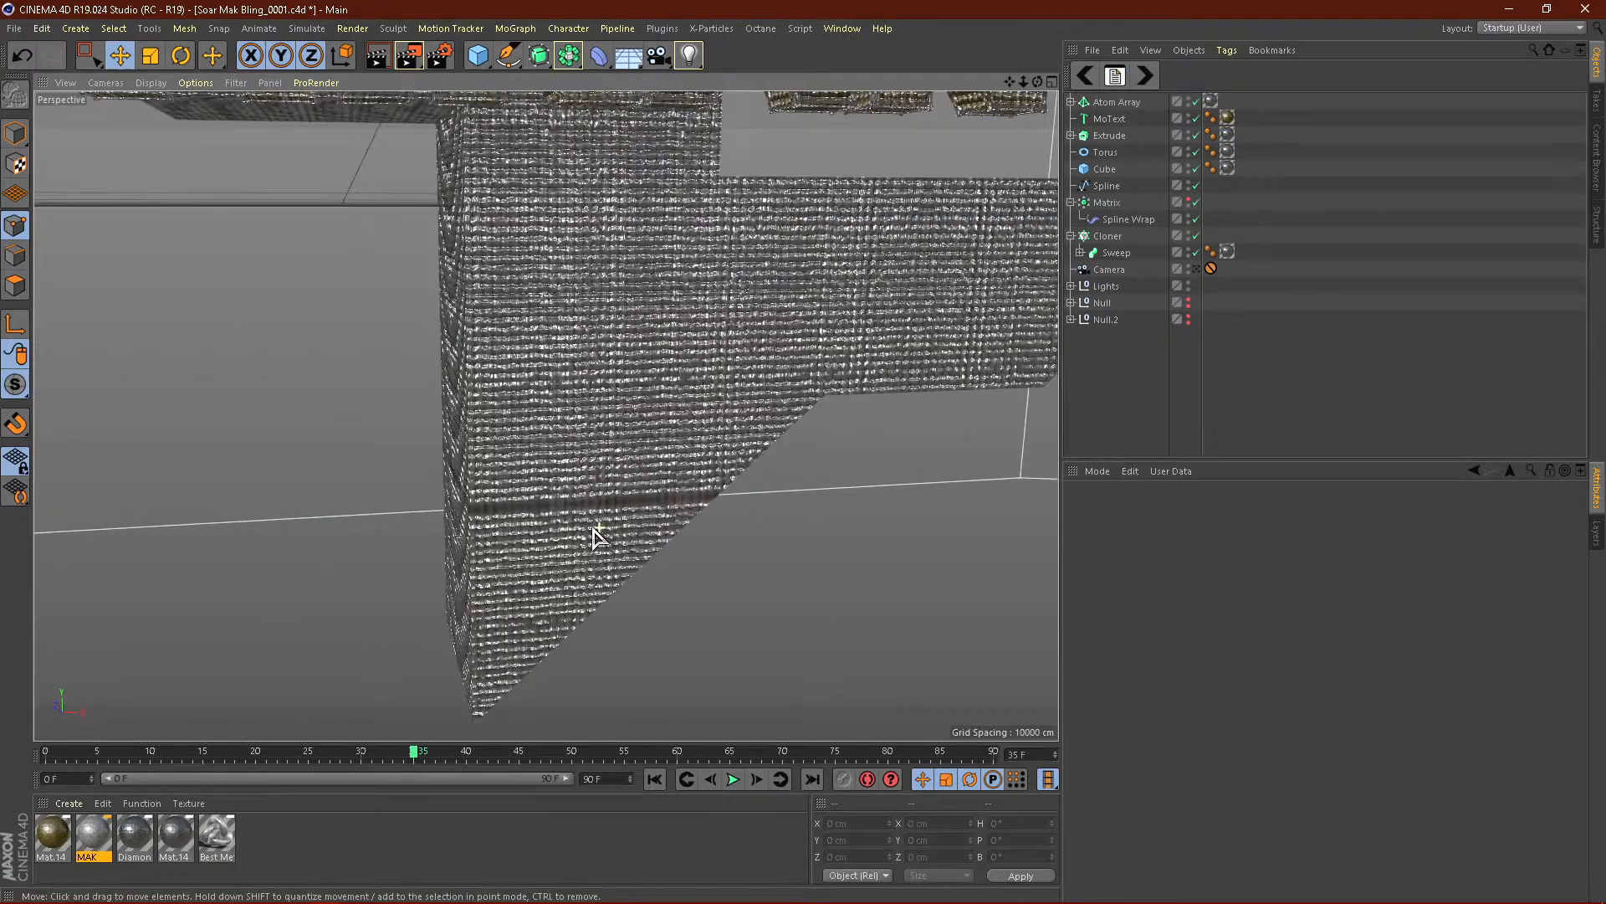
scroll(502, 520, up, 1)
scroll(510, 569, down, 6)
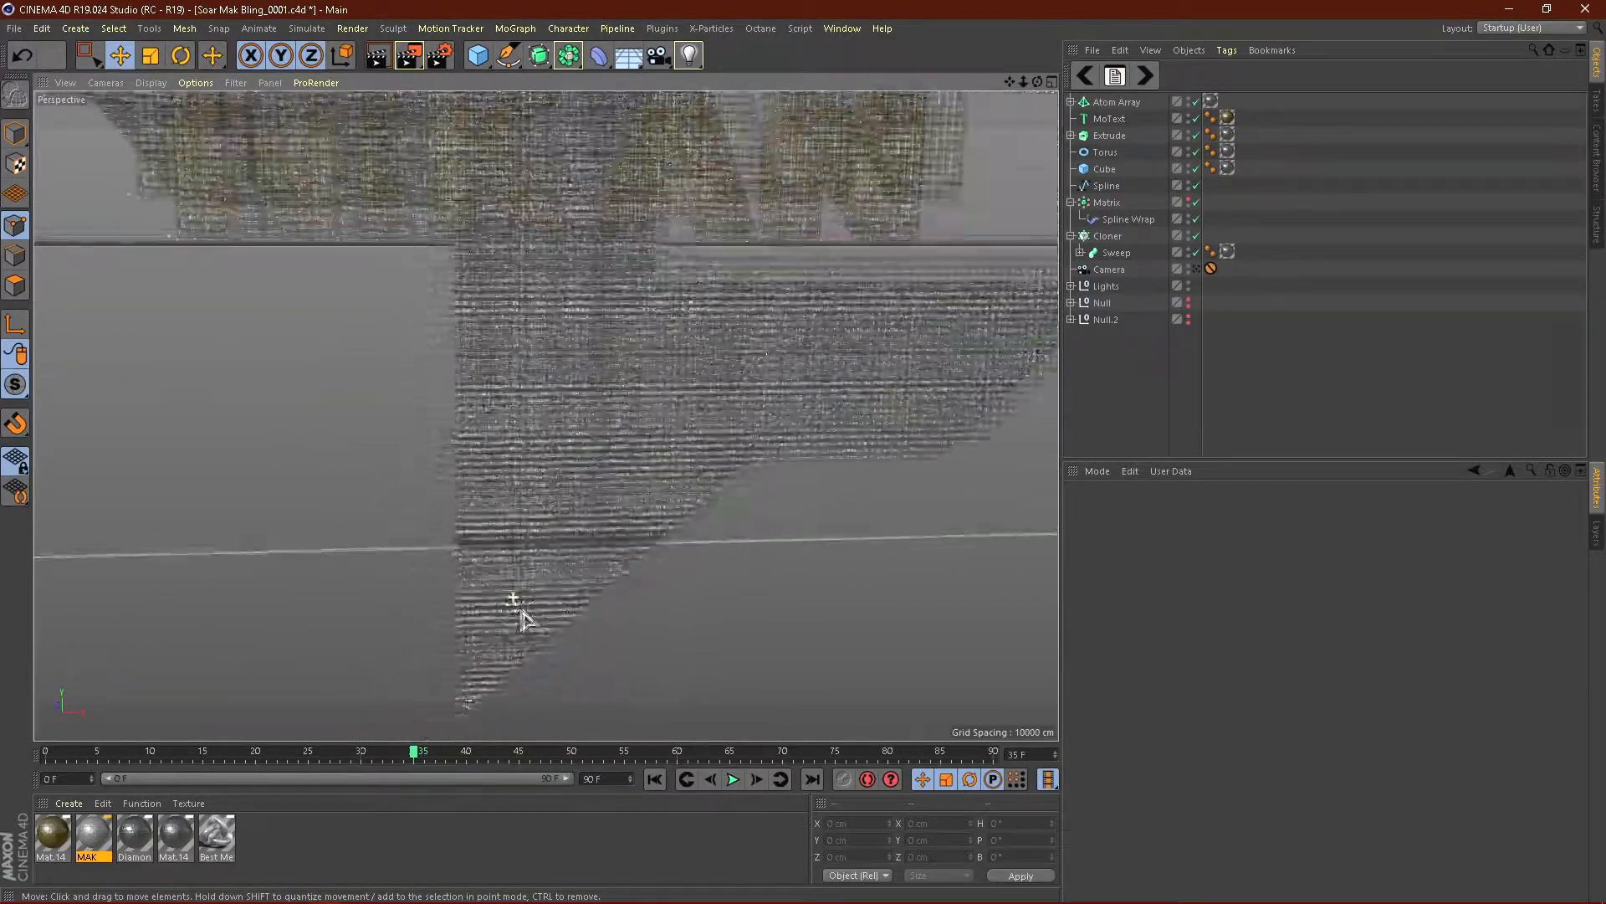
Step: Set the Offset V of the logo's Diamond Chain Mat texture tag to 38 %, leaving Offset U at 0 %
click(1229, 134)
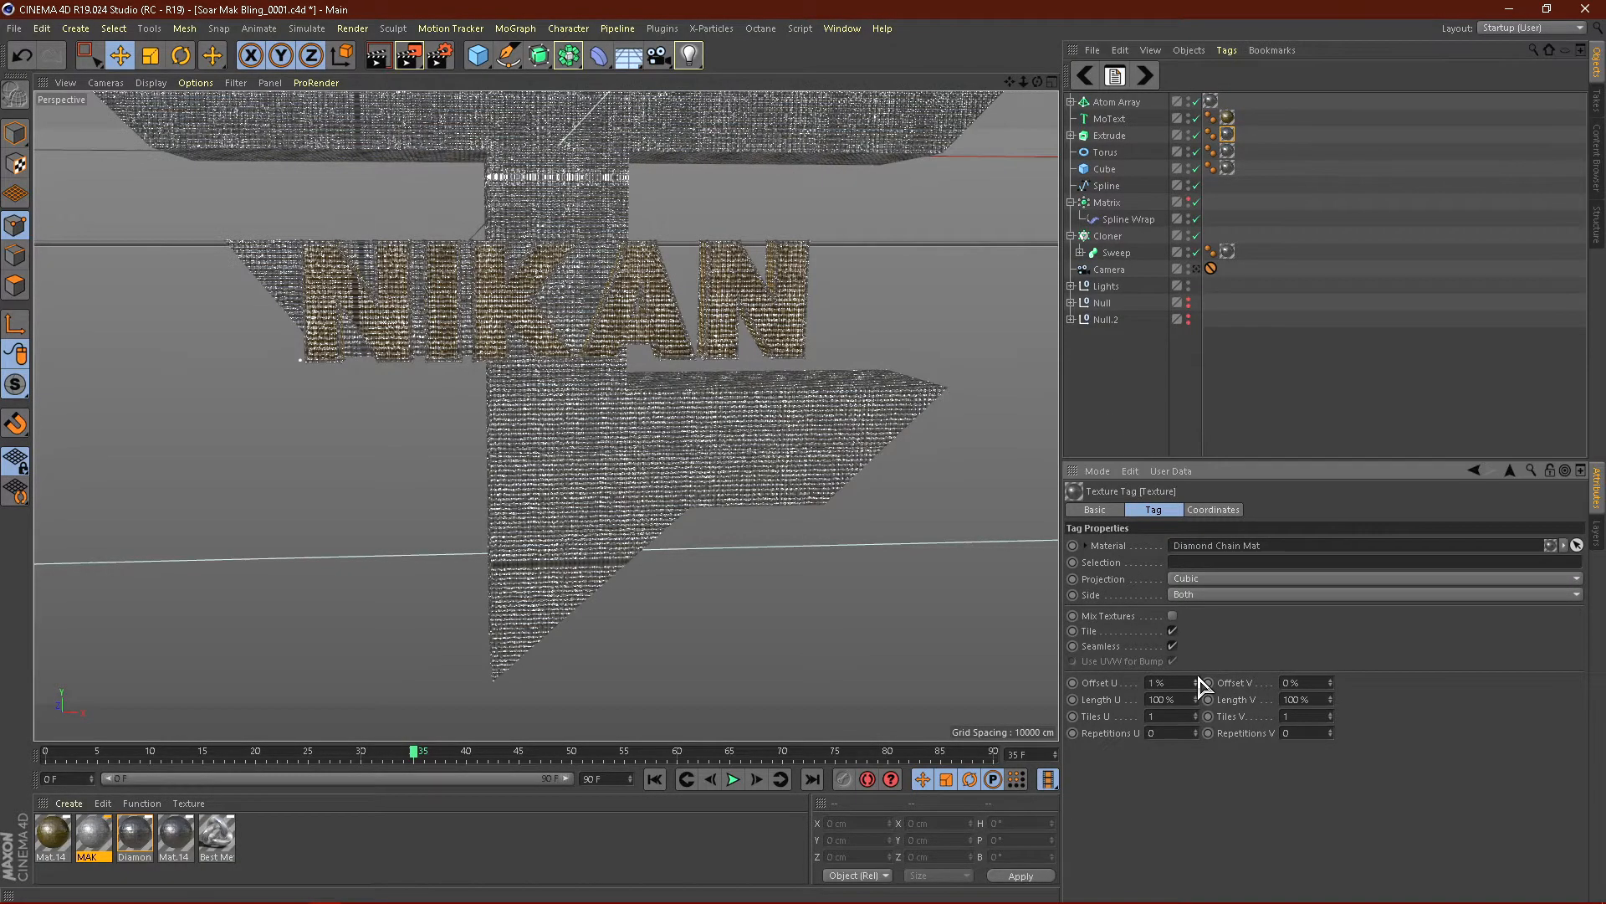
drag(1330, 682, 1430, 682)
scroll(705, 500, down, 4)
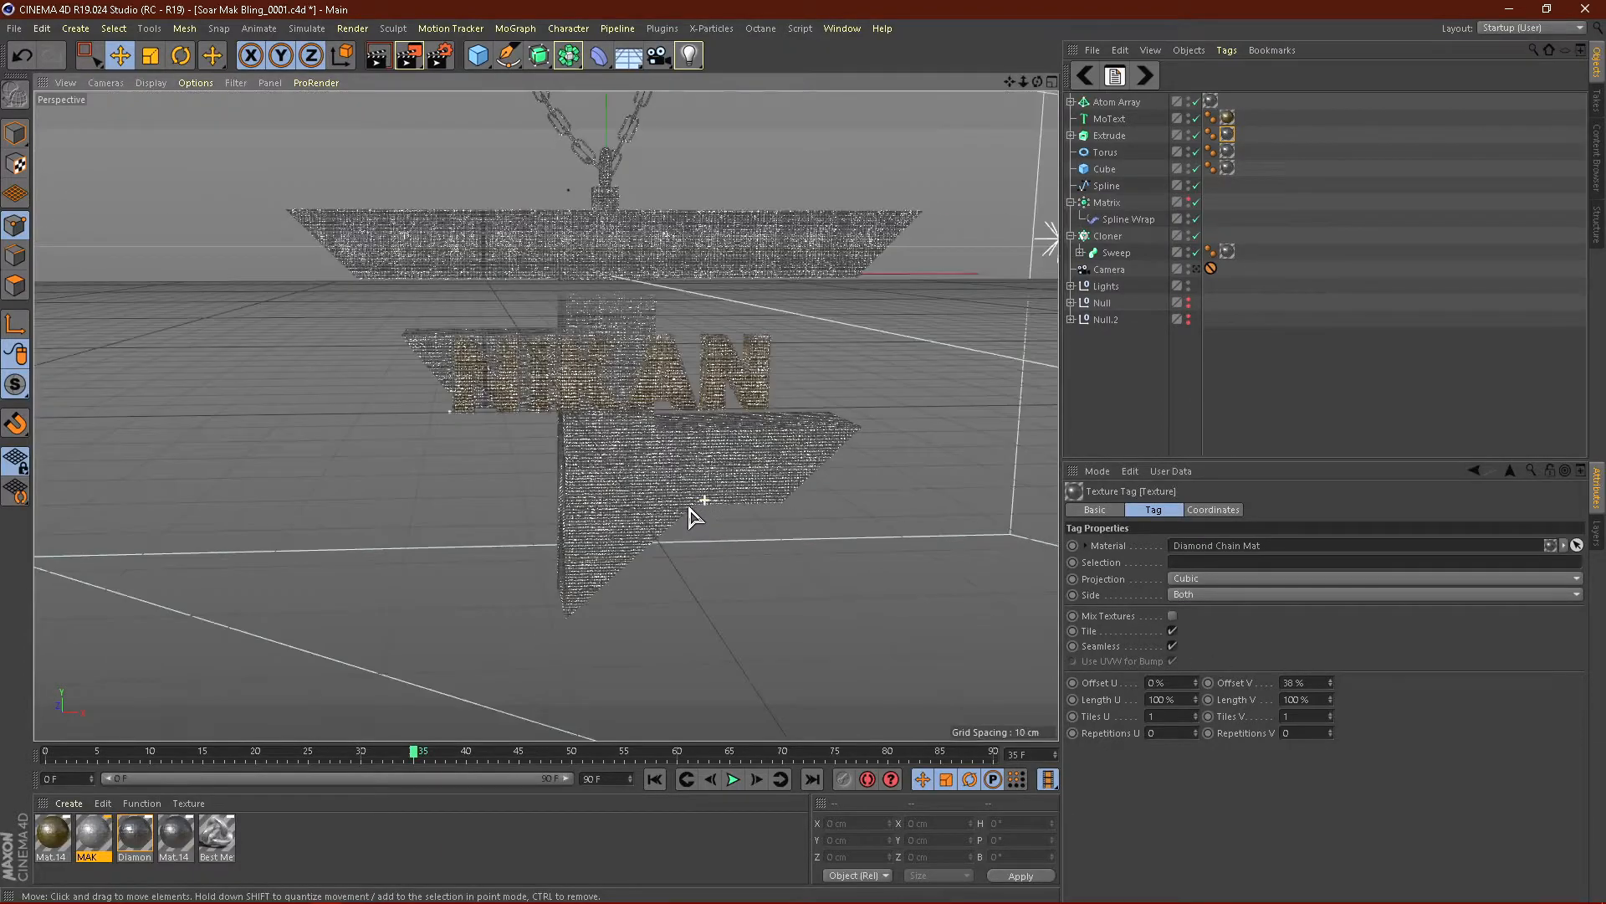
Step: Set Length U and Length V of the logo's Diamond Chain Mat texture tag to 150 %, and Offset U to -74 %
drag(1195, 682, 1065, 681)
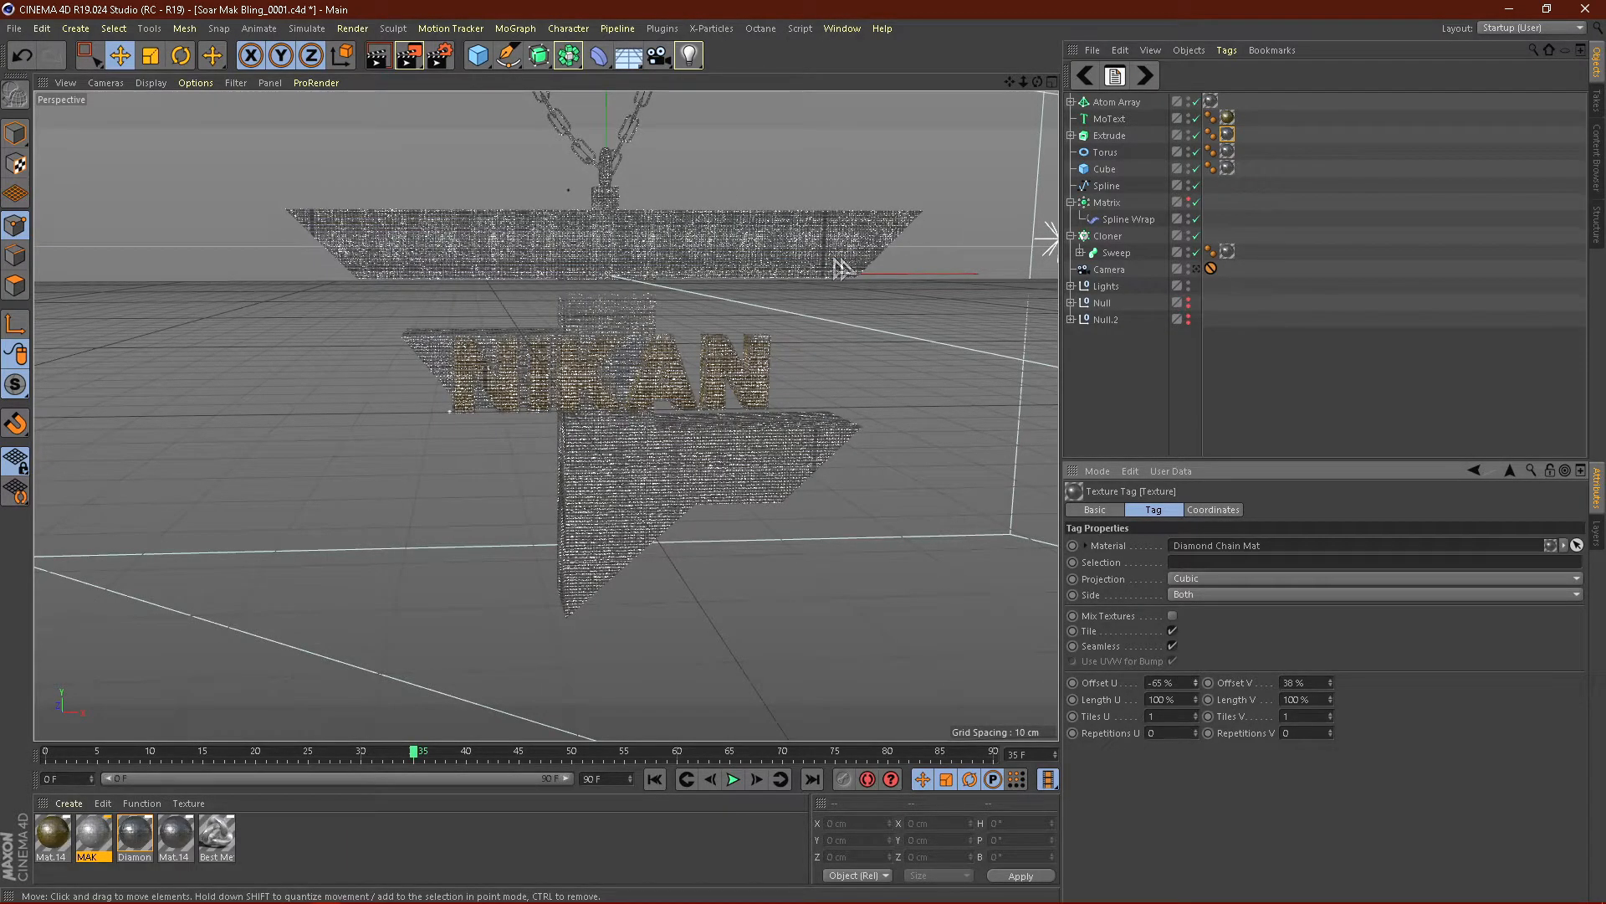
click(1176, 697)
text(150)
key(Return)
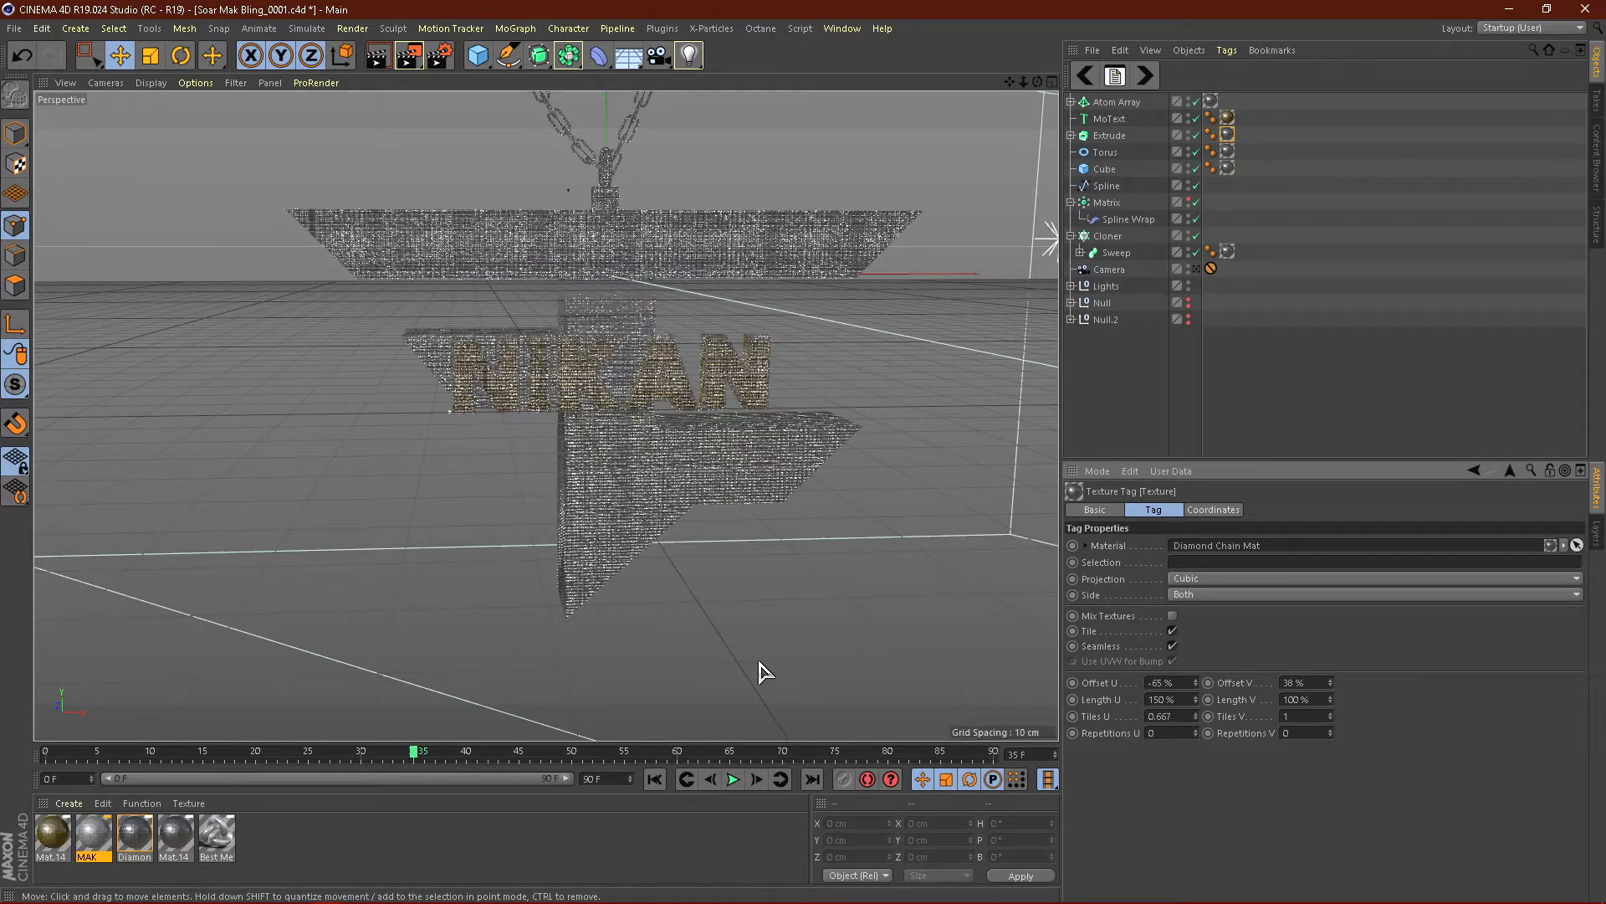
click(1305, 700)
text(150)
key(Return)
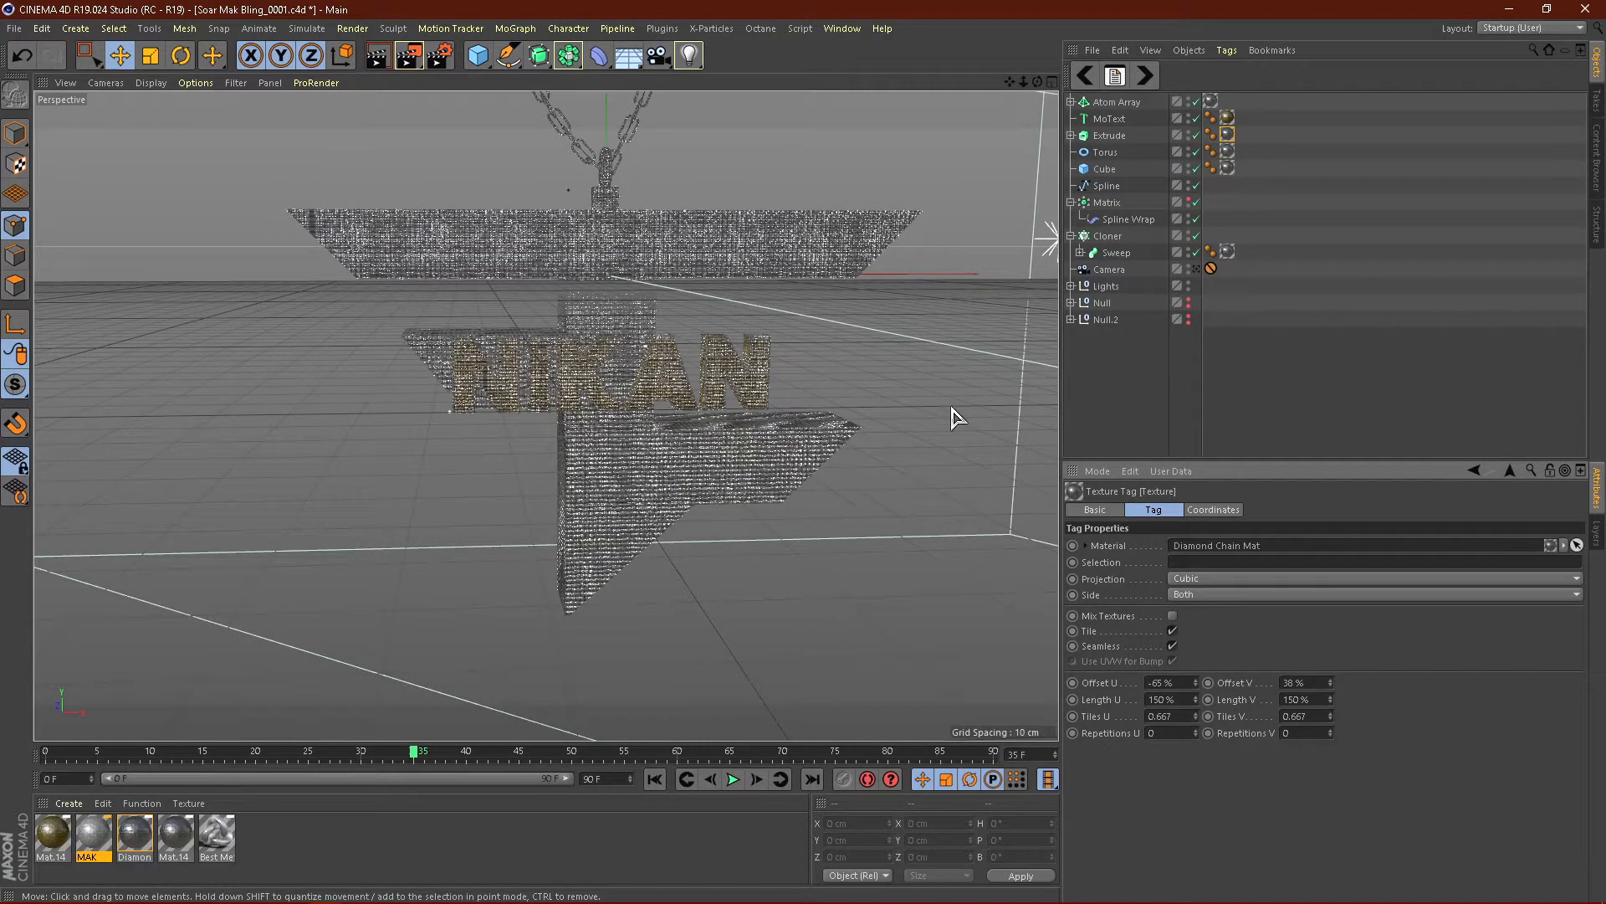
drag(1195, 683, 1188, 683)
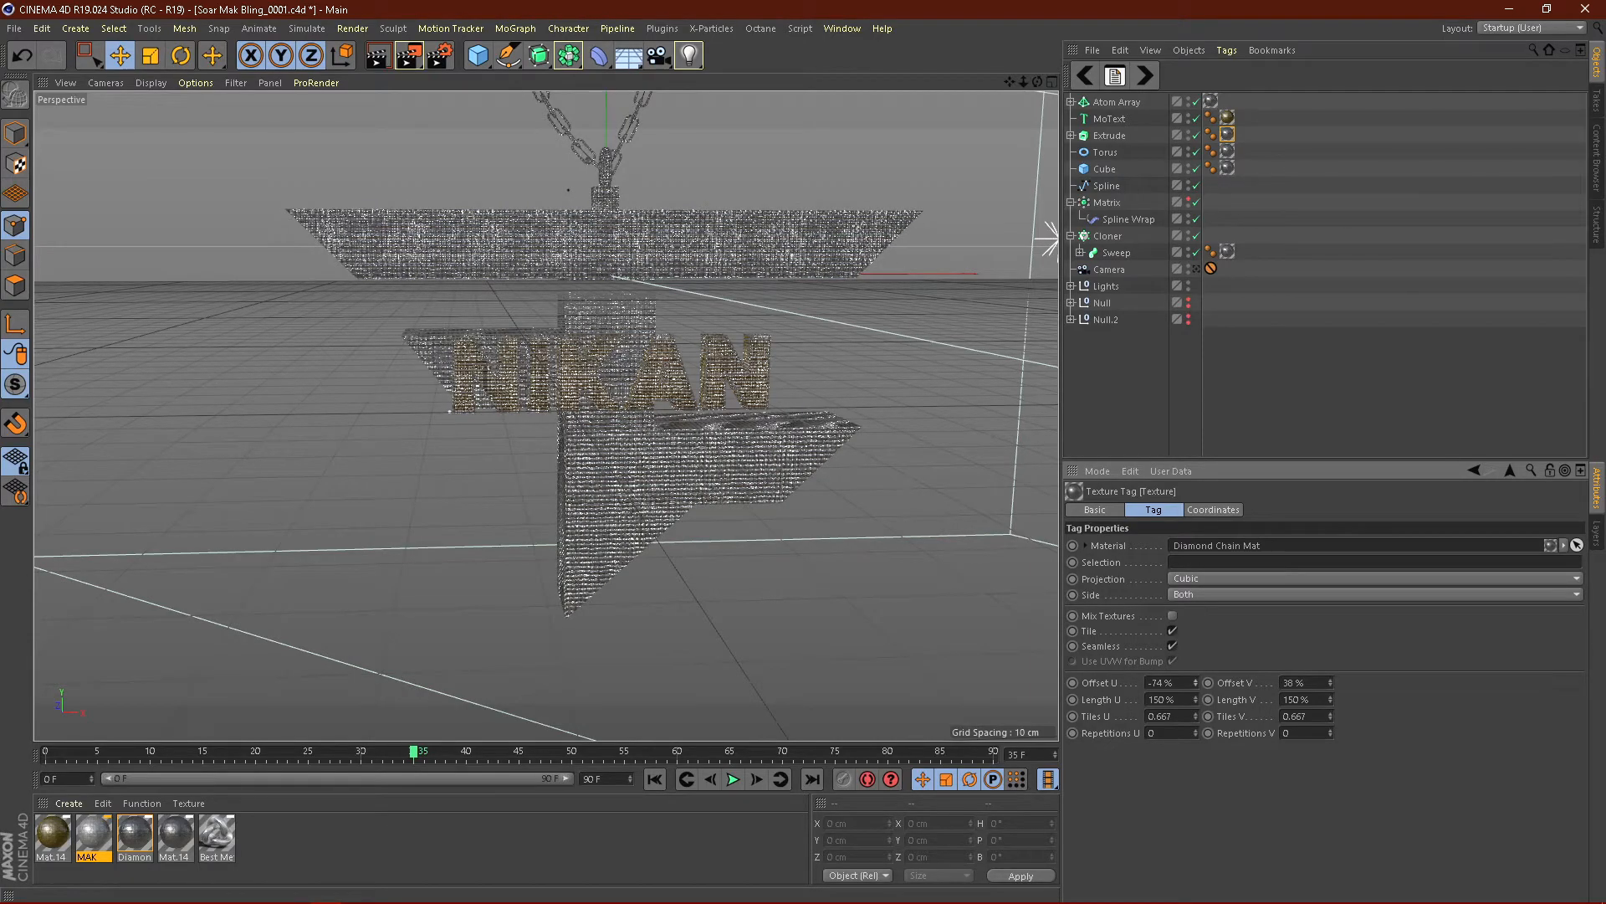
Step: Set Offset U of the outer MoText's Mat.14 texture tag to -18 %, and render the view to check the pendant
alt+drag(656, 440, 420, 396)
click(1227, 117)
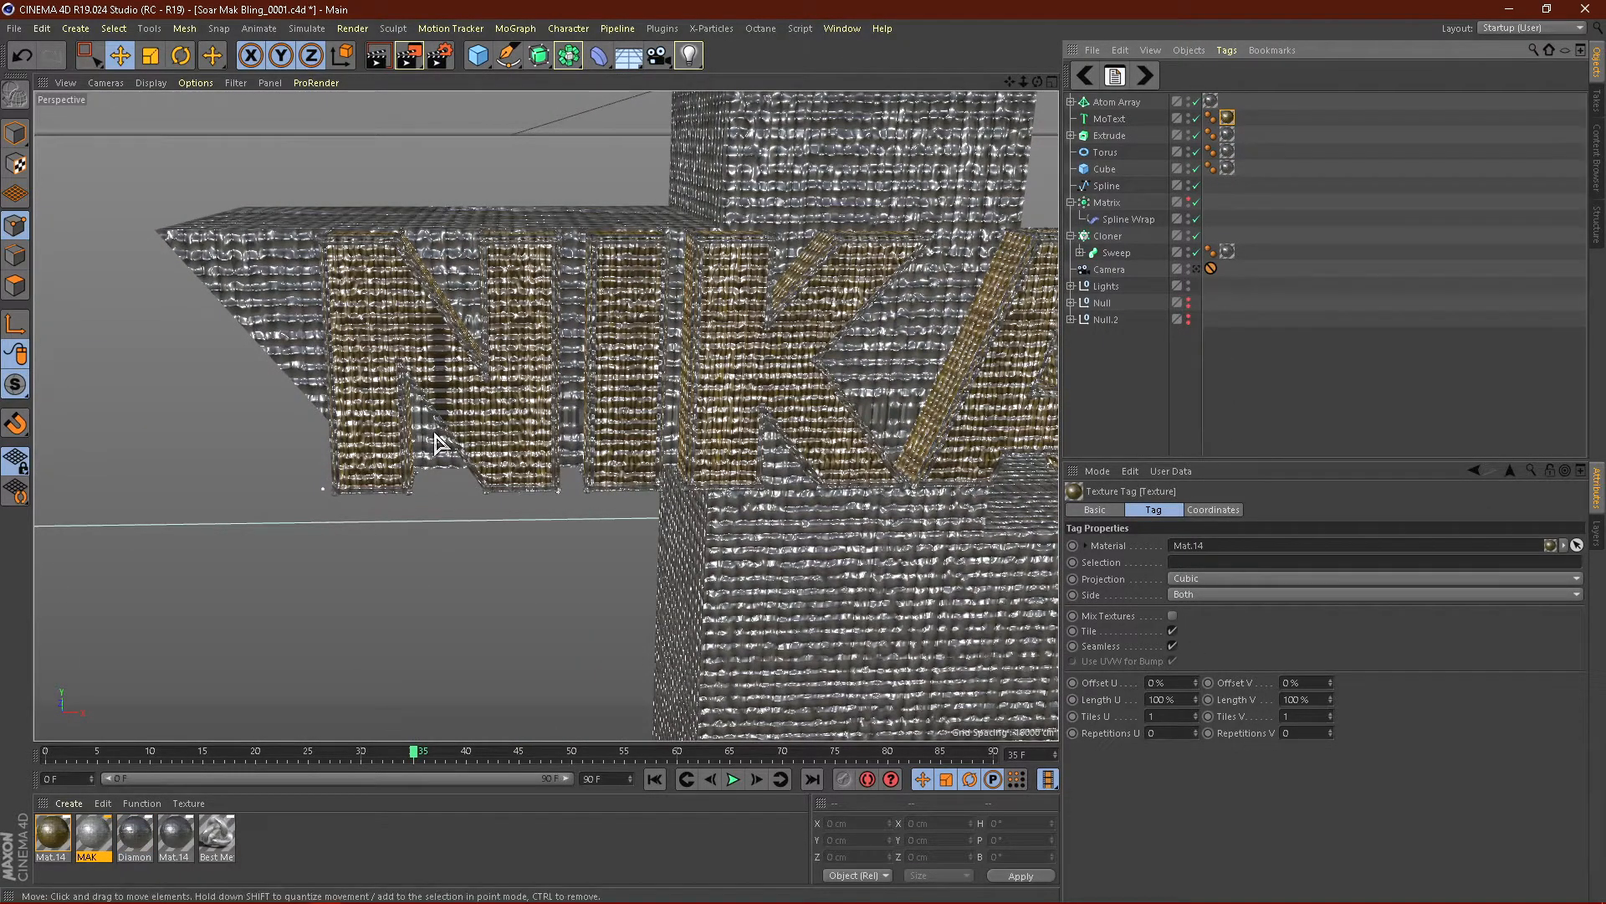
drag(1195, 683, 1194, 698)
scroll(286, 426, down, 3)
scroll(286, 426, down, 3)
scroll(859, 384, up, 4)
scroll(573, 429, up, 2)
alt+drag(573, 429, 711, 339)
scroll(711, 339, down, 10)
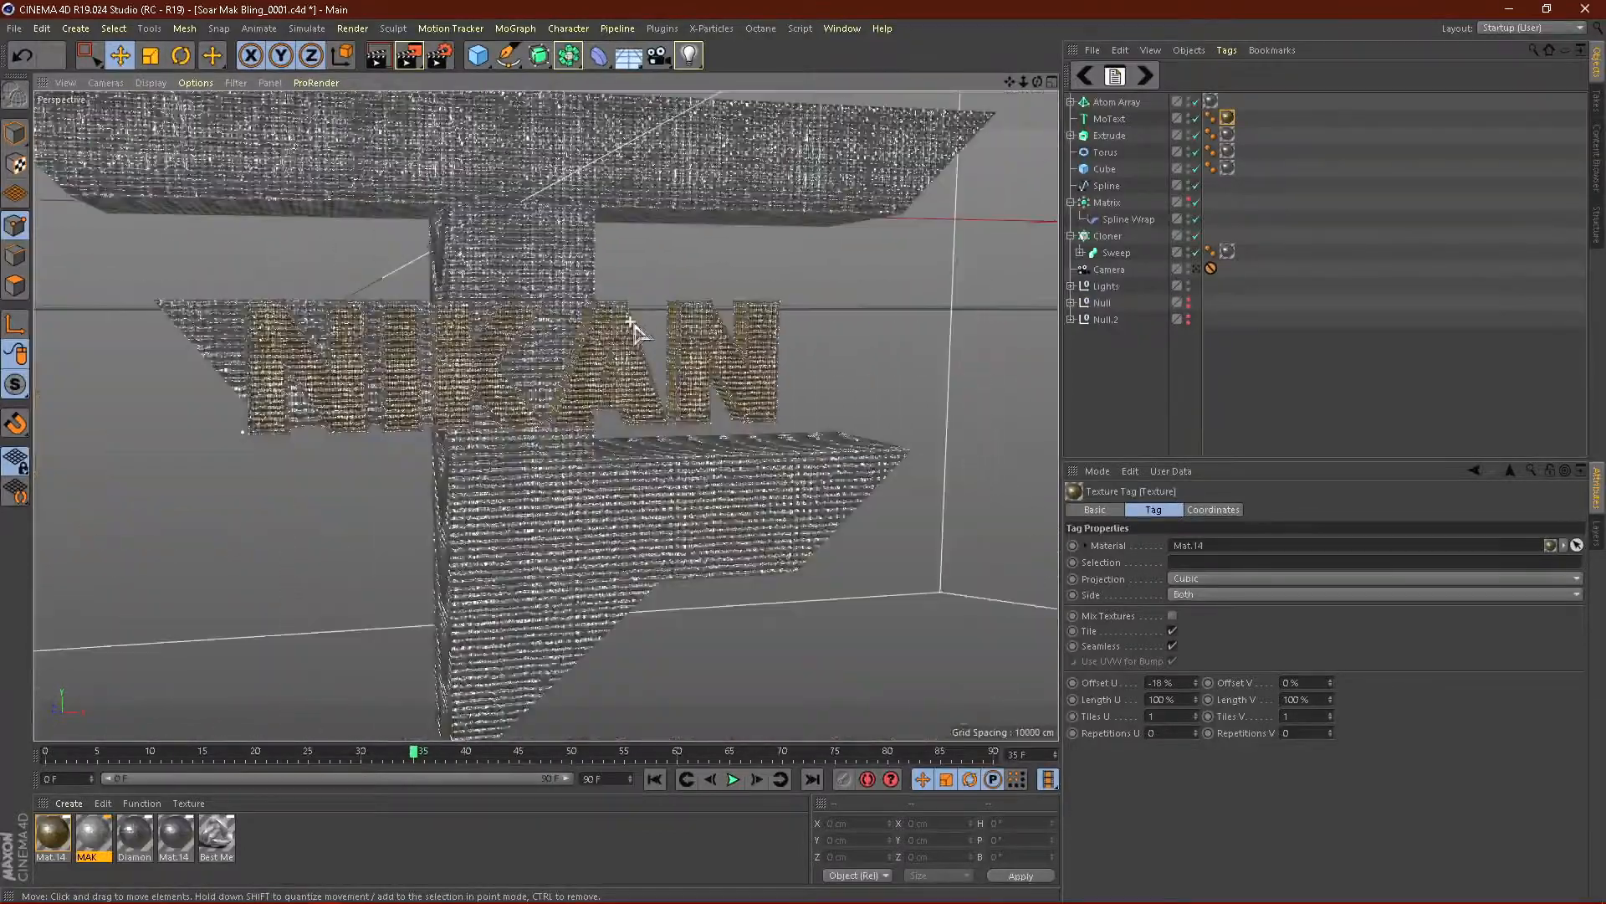
scroll(631, 423, up, 5)
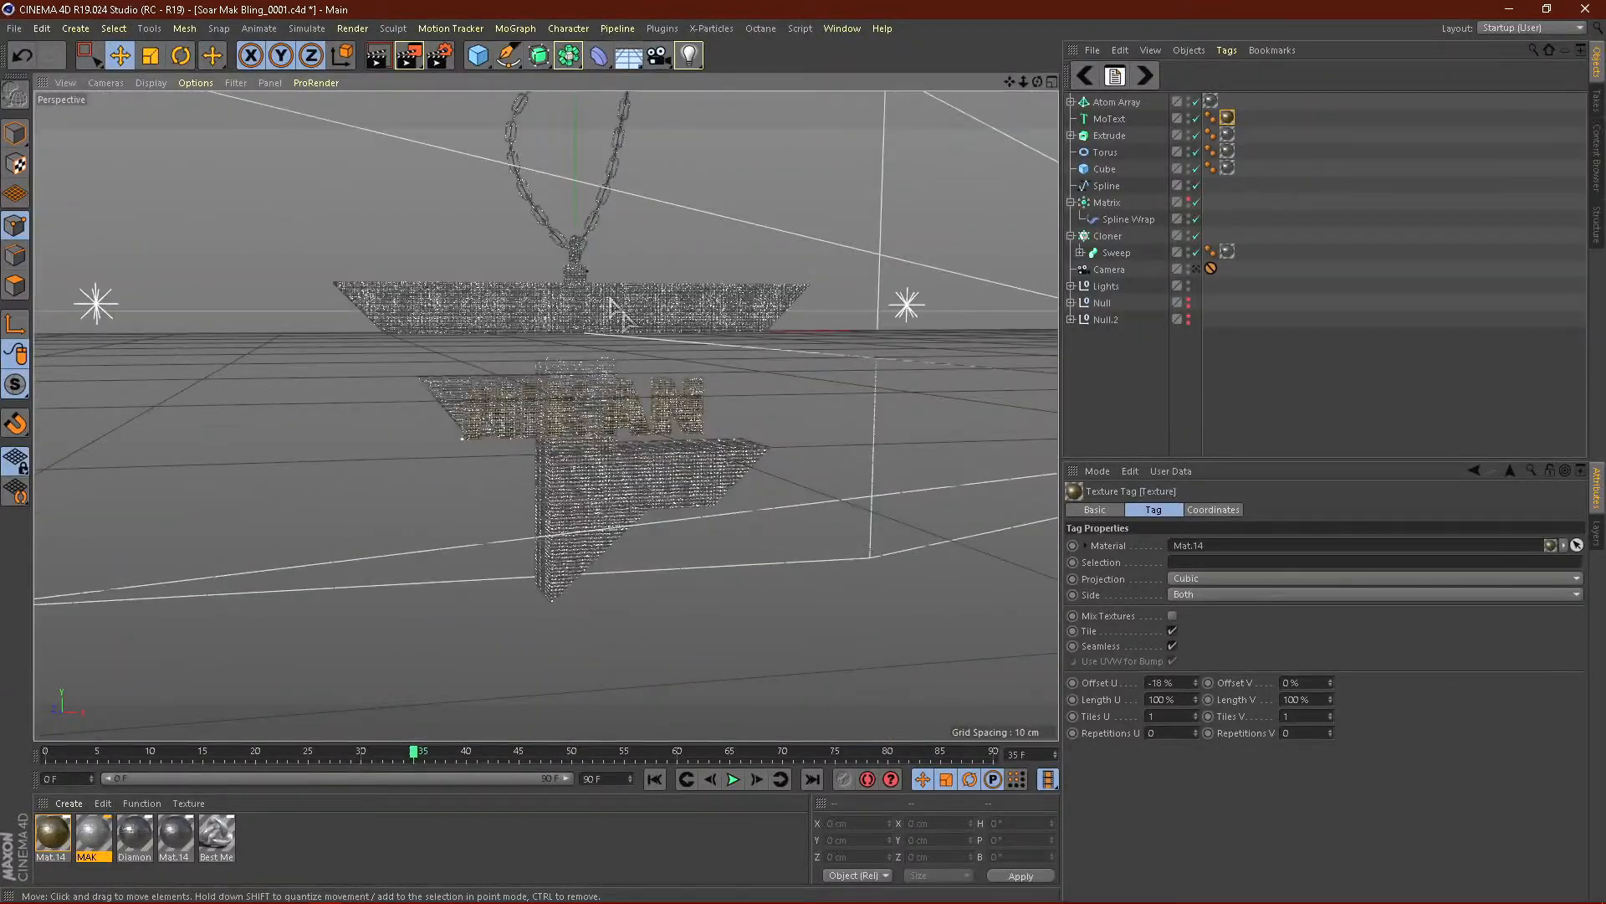
click(378, 56)
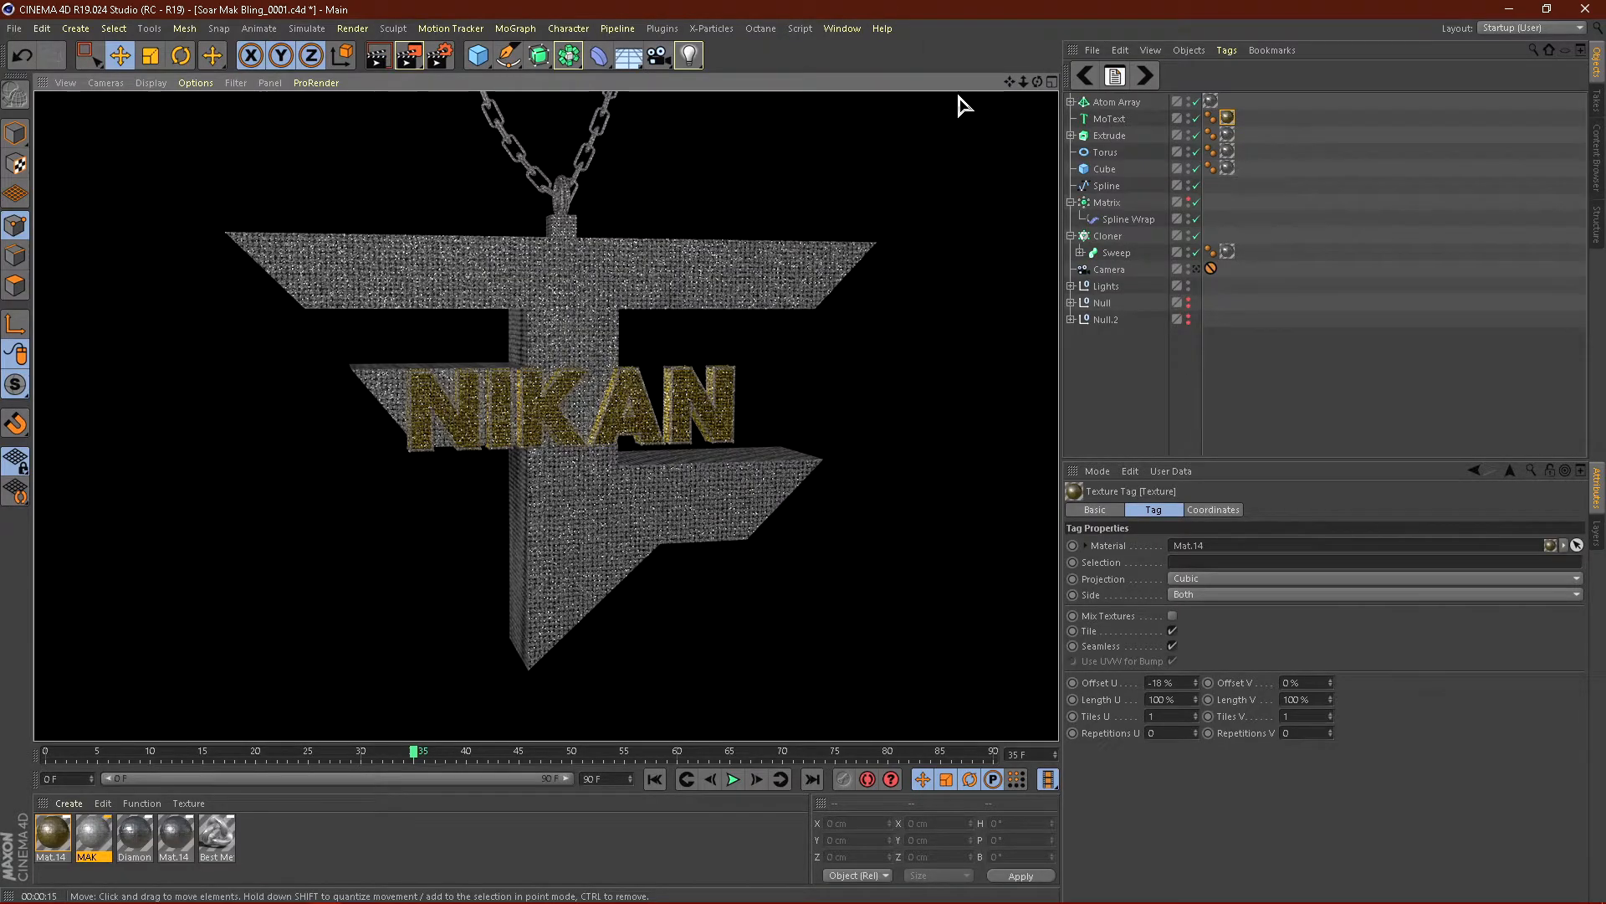
click(1149, 393)
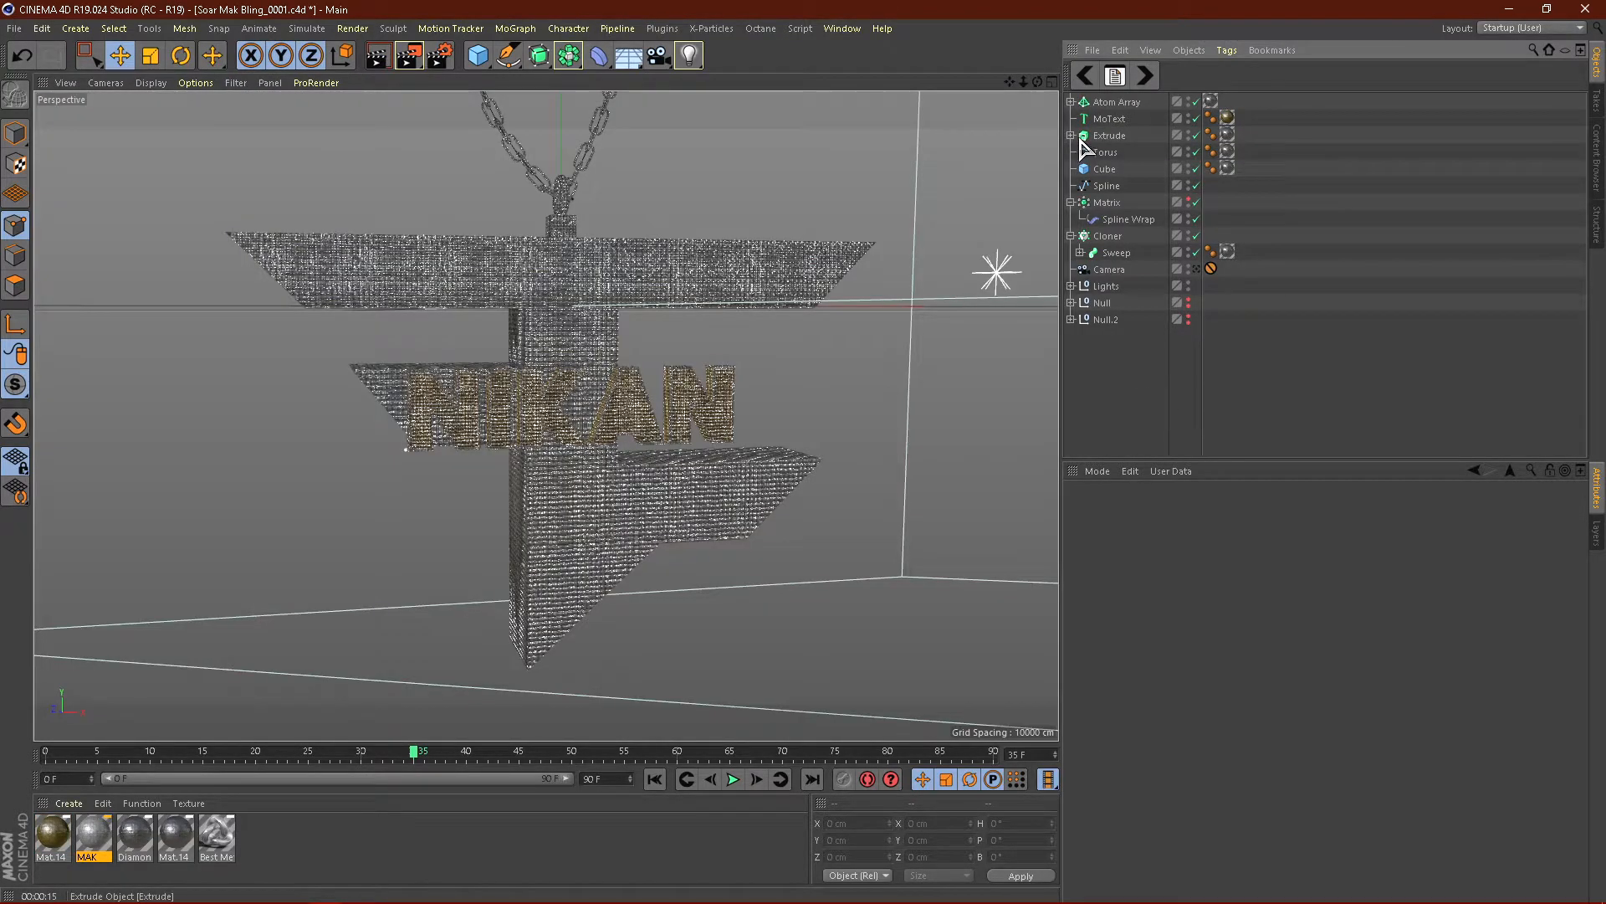
Step: Group all necklace objects, from the Atom Array through the Cloner, under one new null
click(1071, 202)
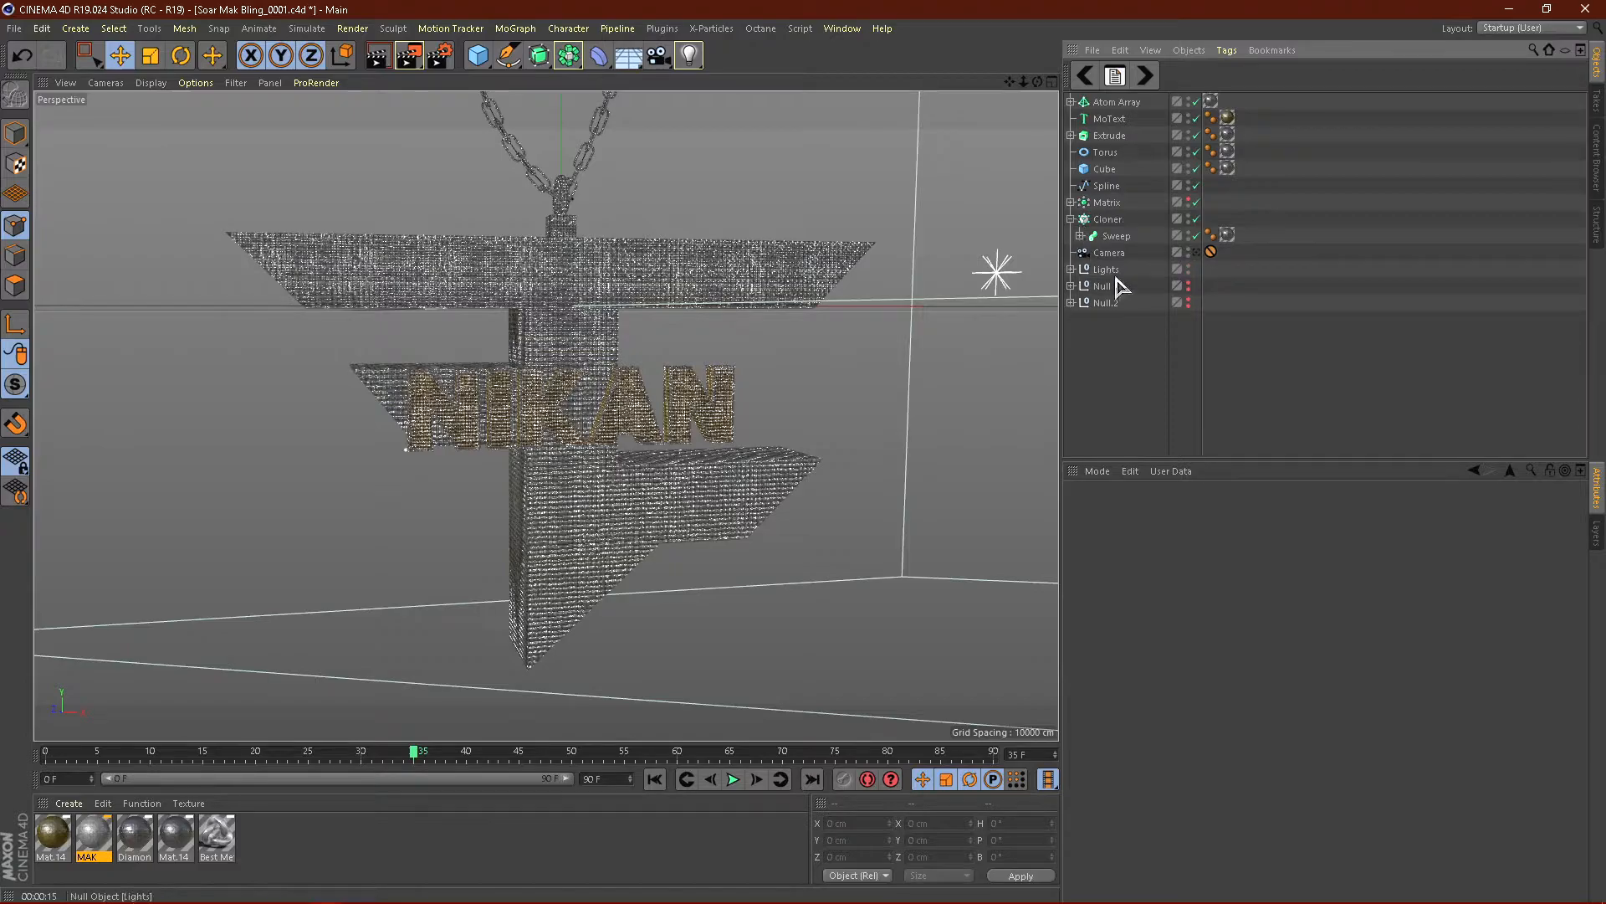
click(1106, 220)
click(1071, 219)
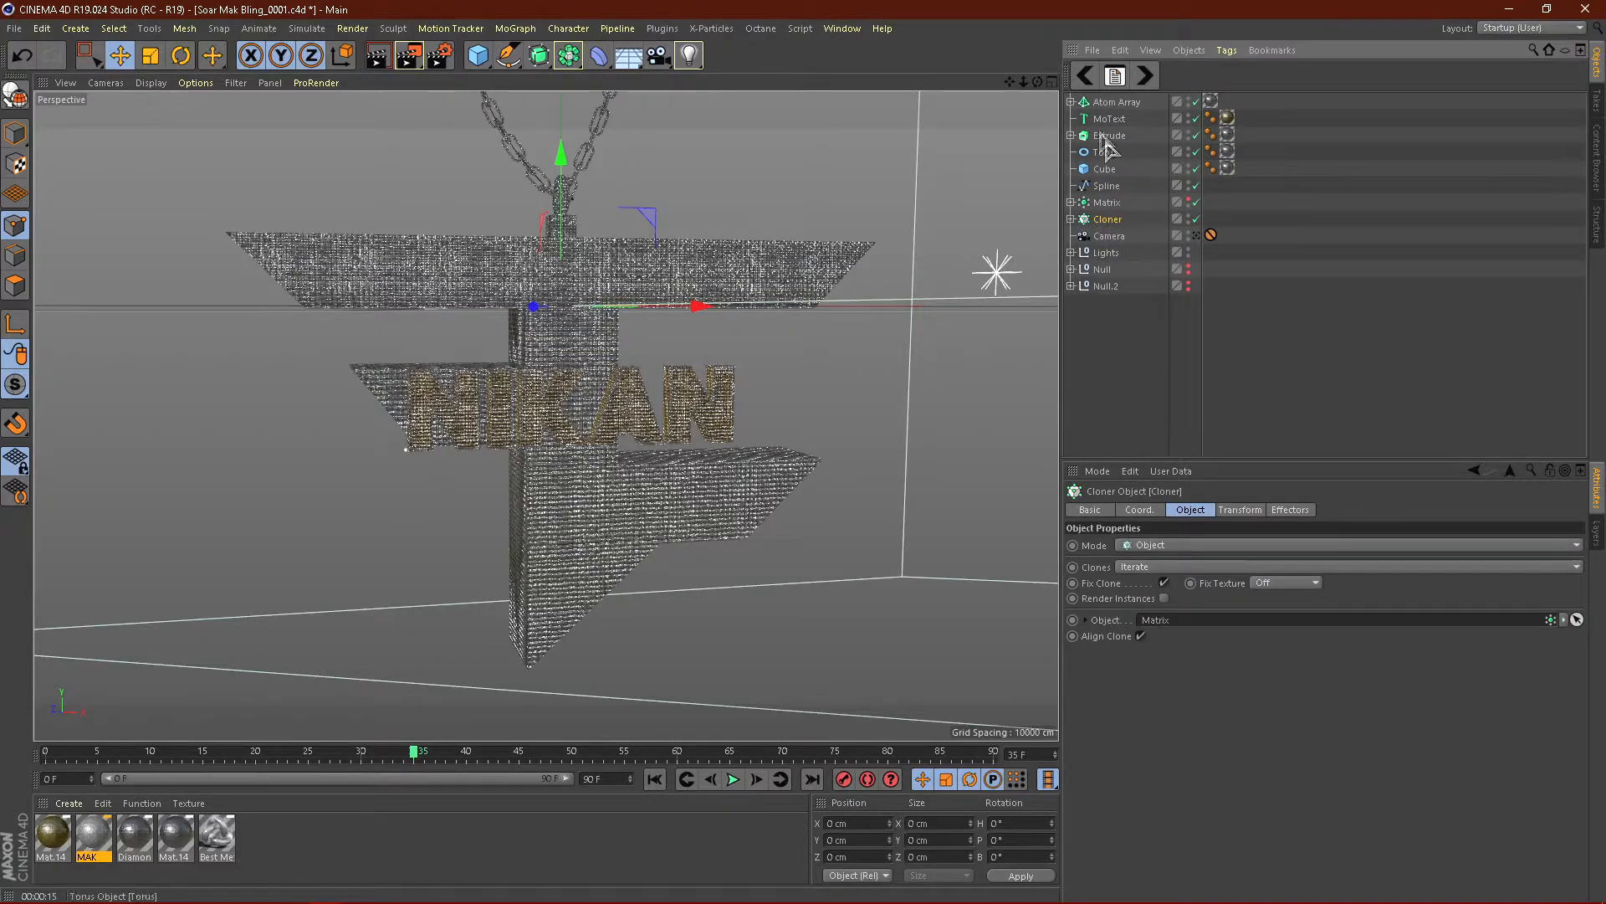
shift+click(1112, 103)
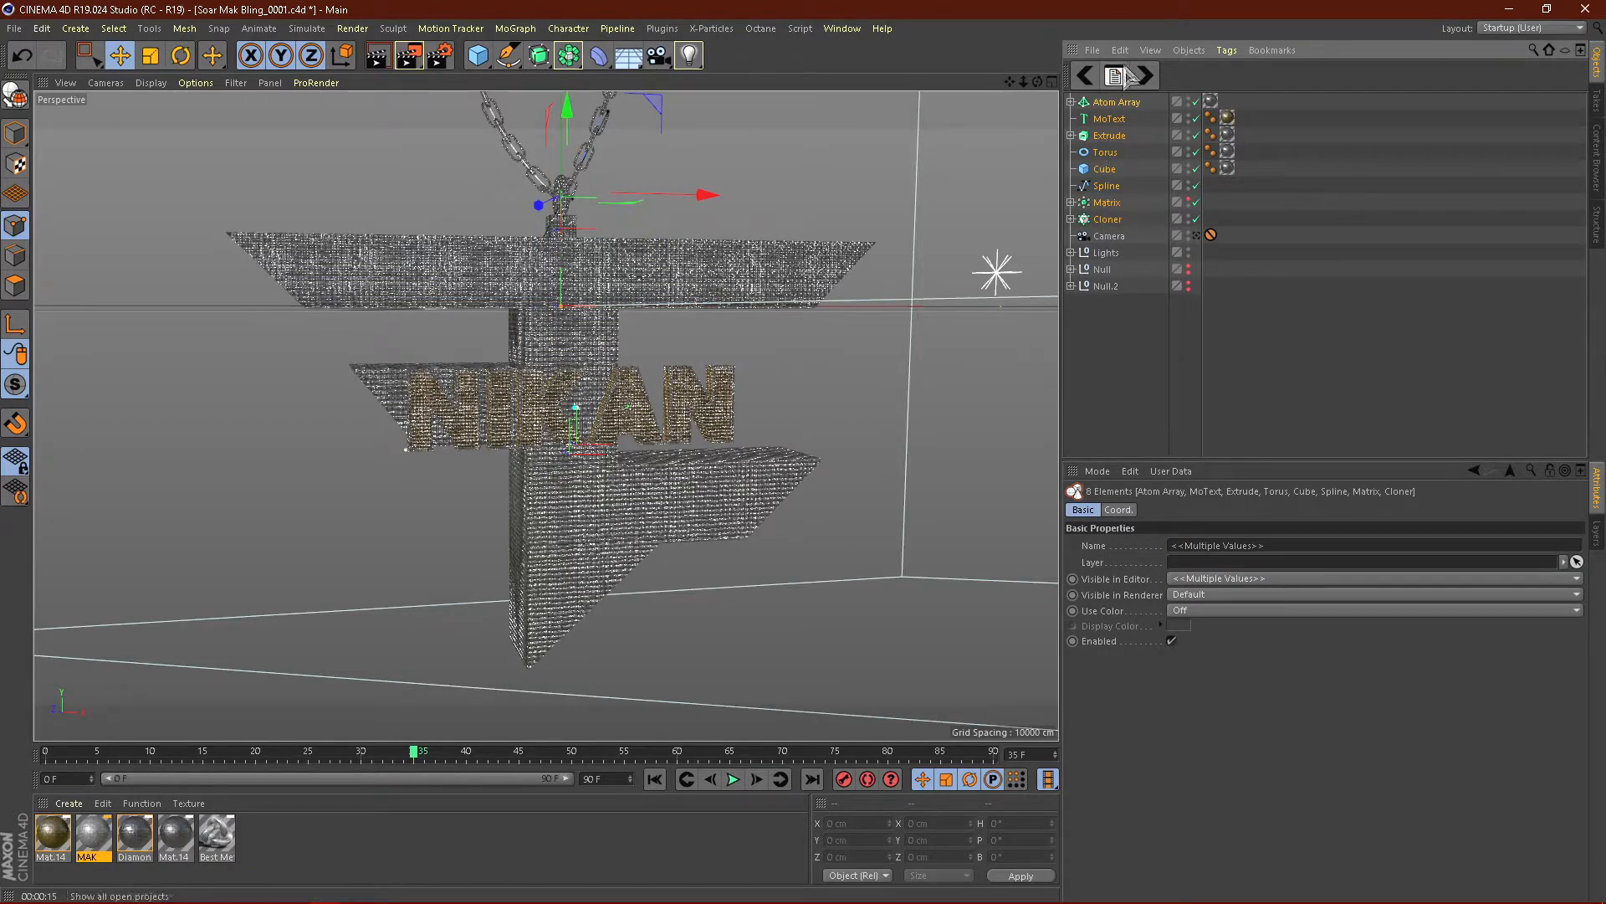
key(alt+g)
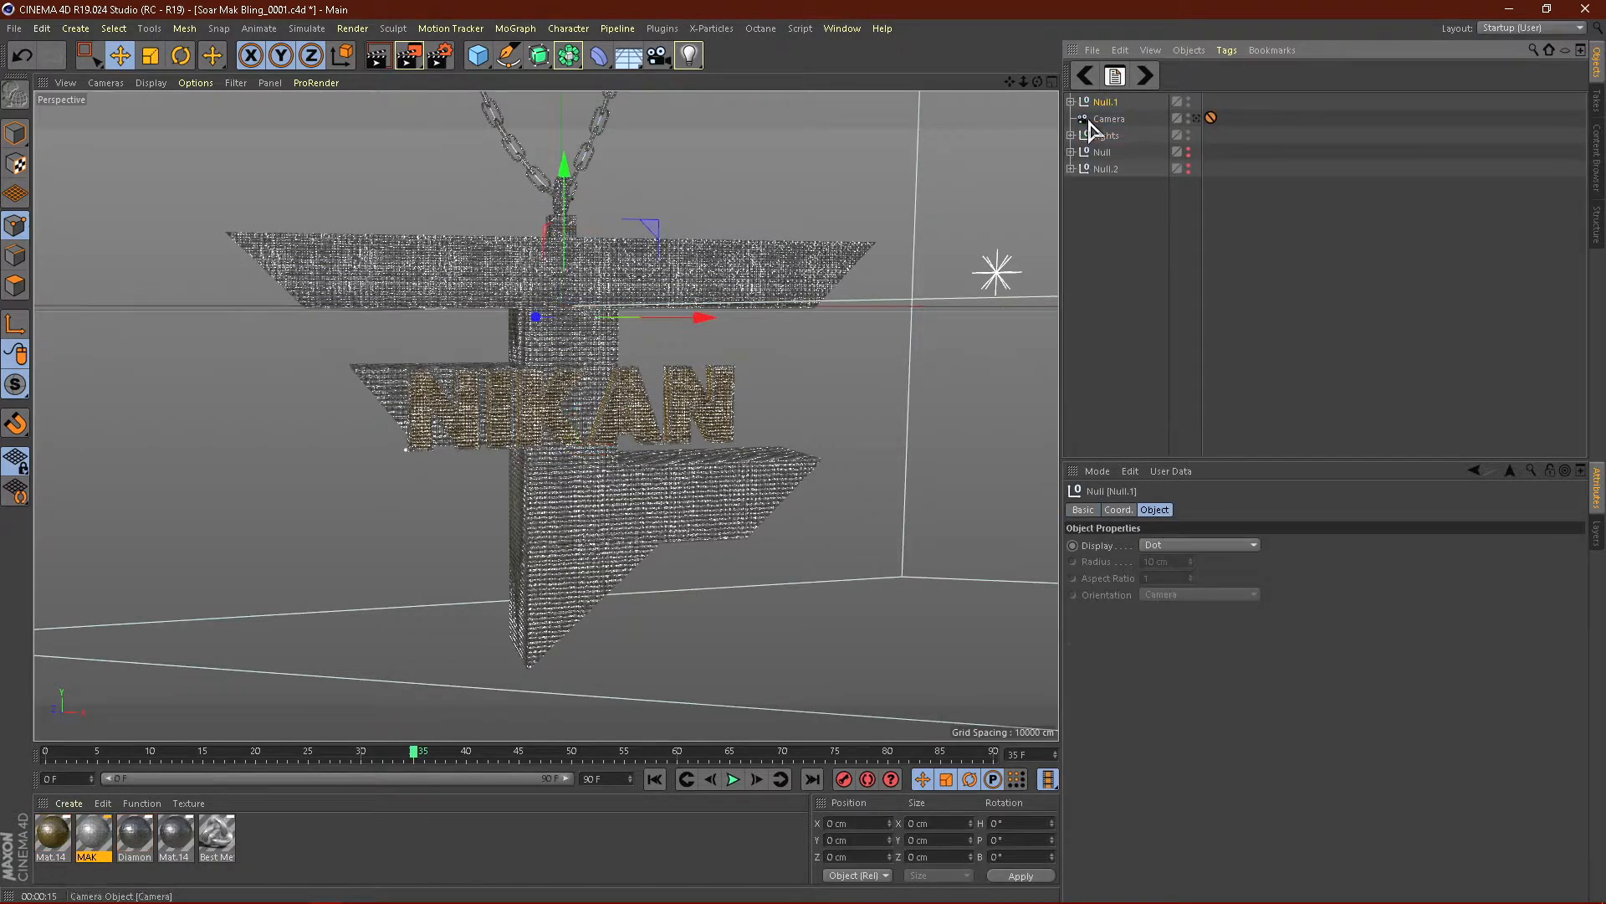
Step: Looking through the camera, raise the necklace null and rotate it to about -12.5° heading, -22.8° pitch and -3.9° bank
click(1197, 118)
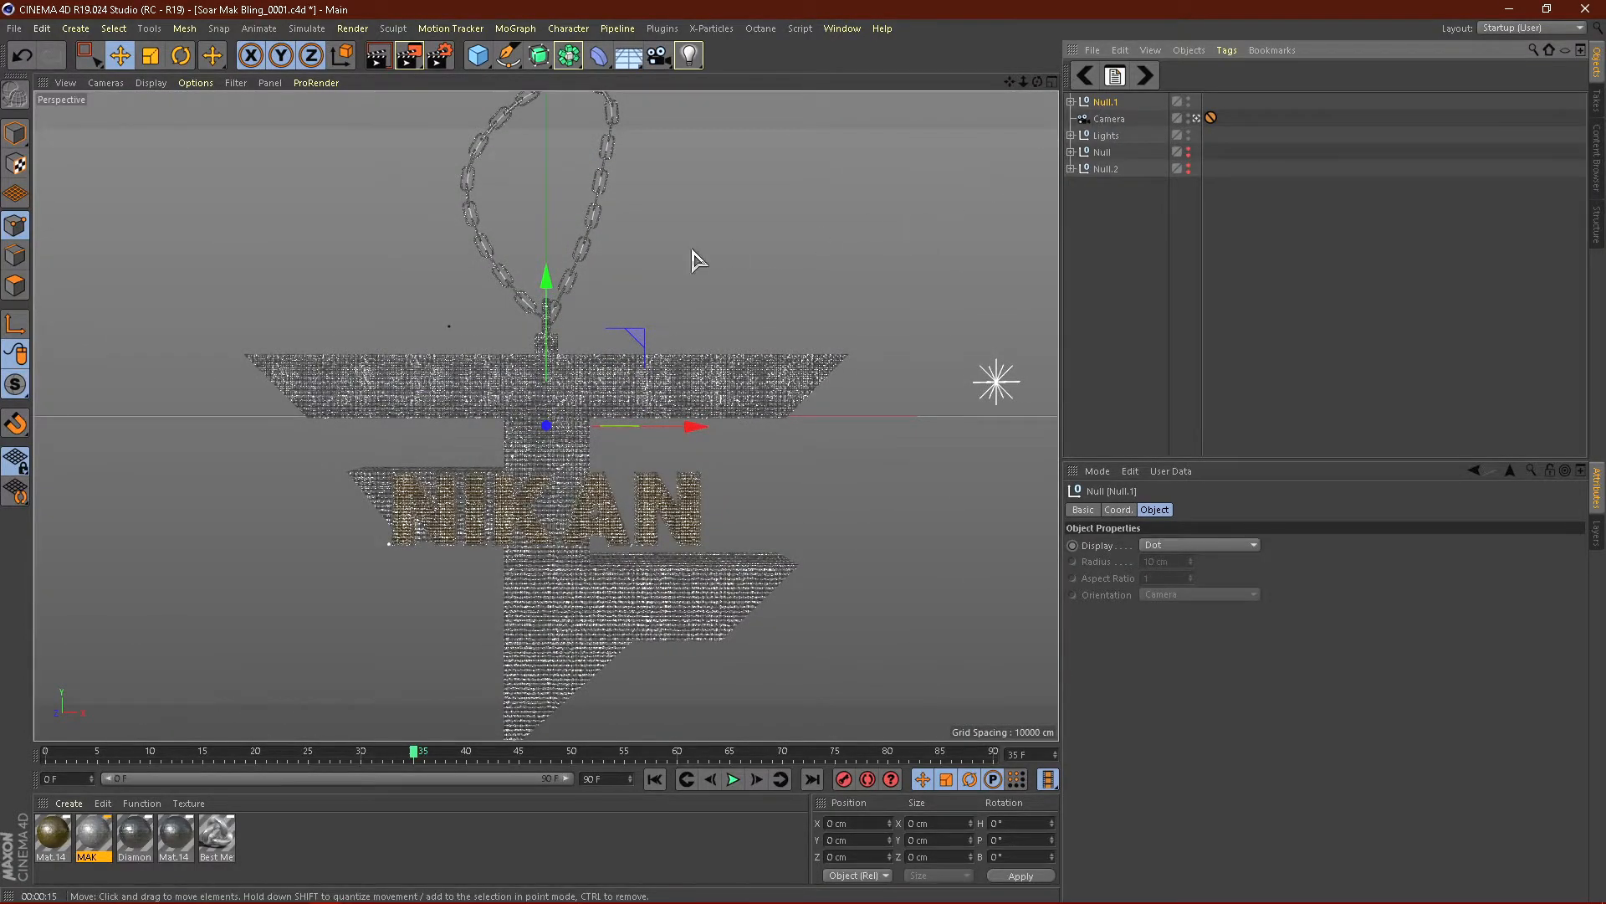
drag(548, 293, 546, 231)
click(181, 56)
drag(556, 412, 543, 360)
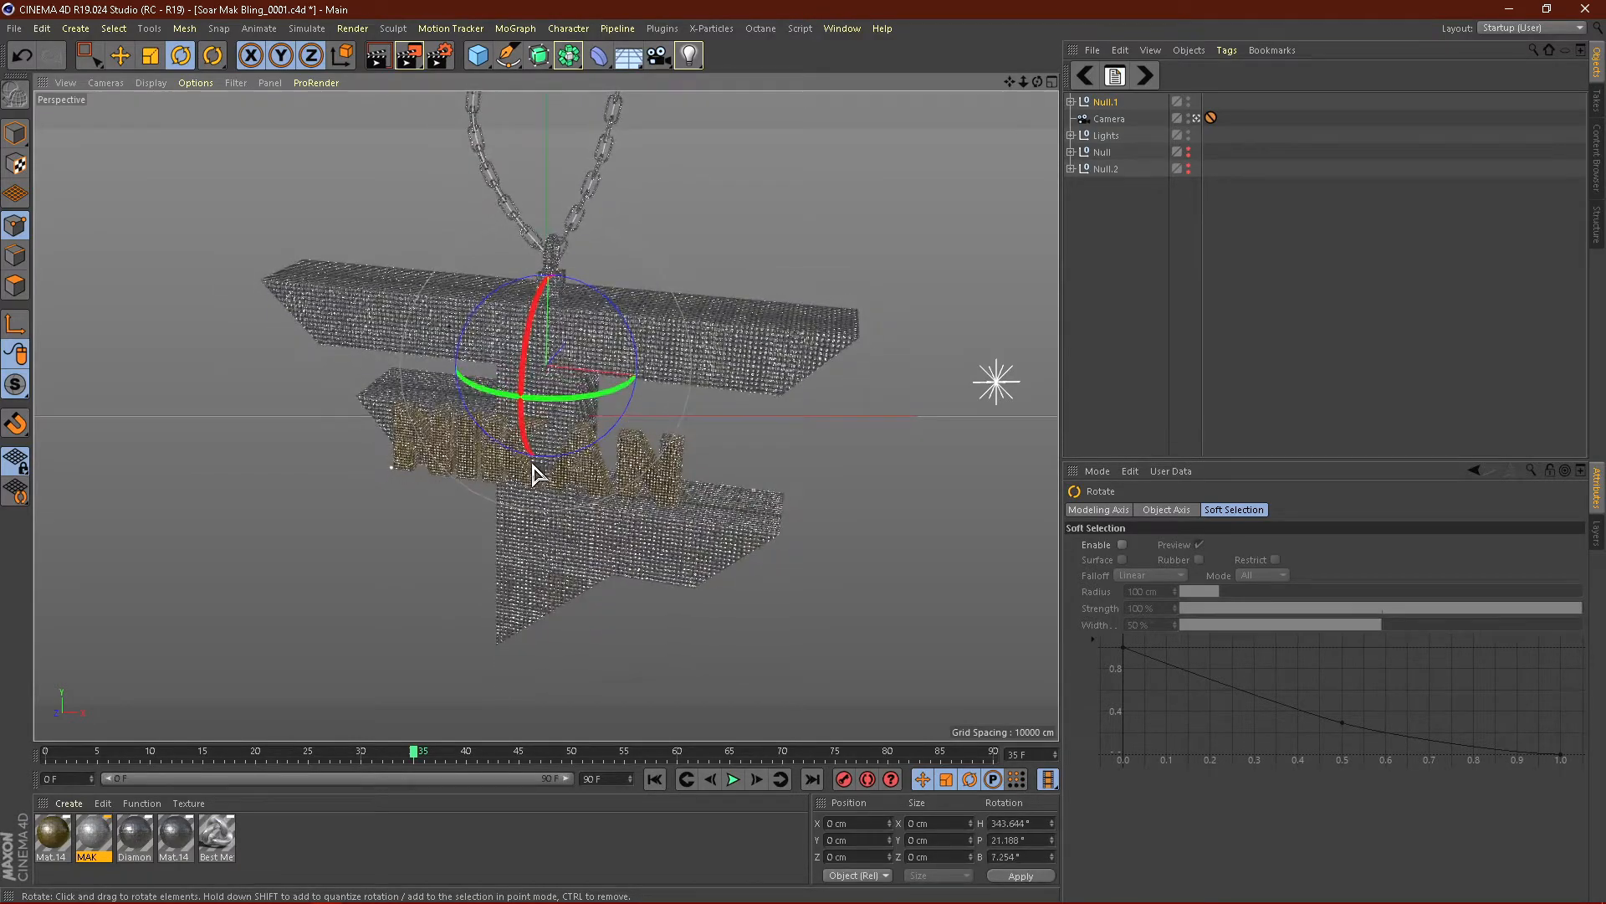
drag(514, 479, 567, 454)
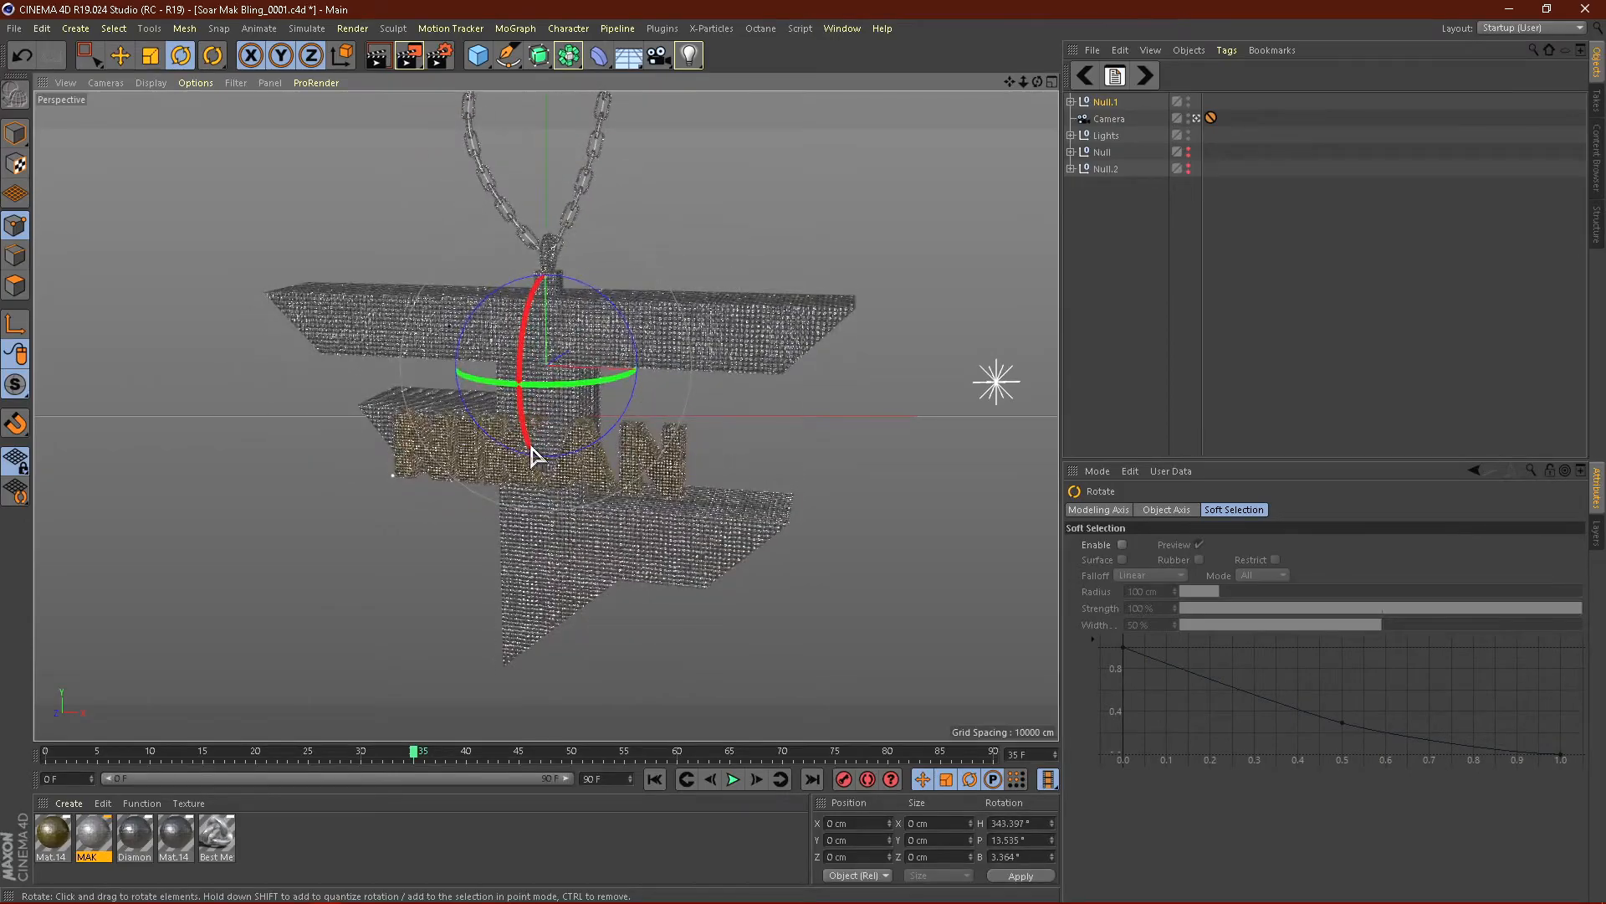
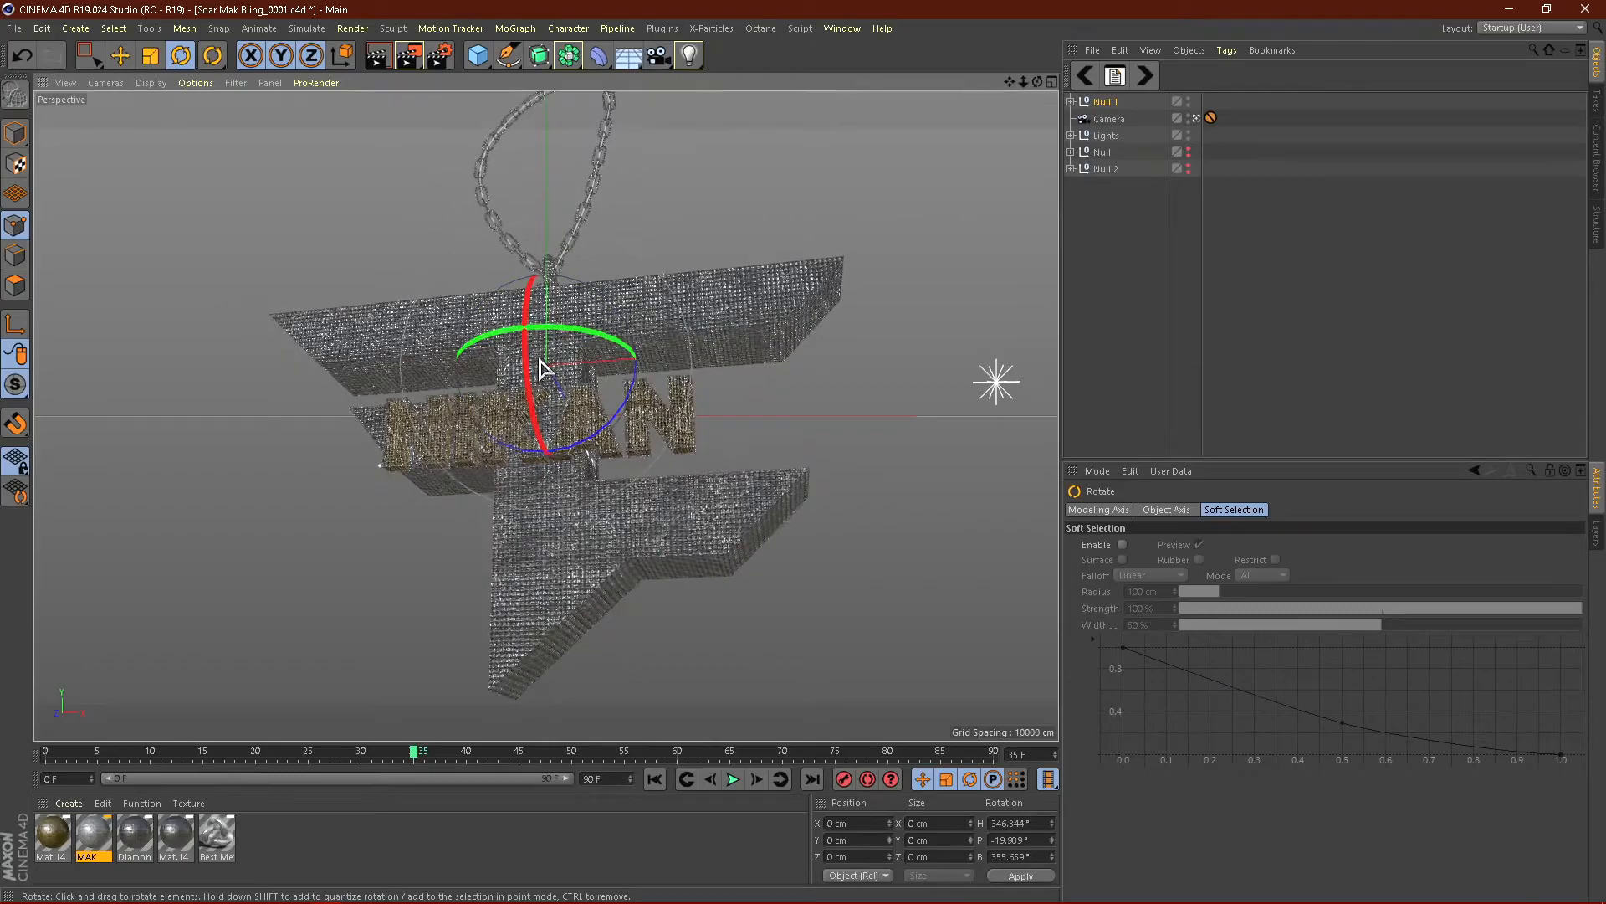
drag(549, 351, 591, 413)
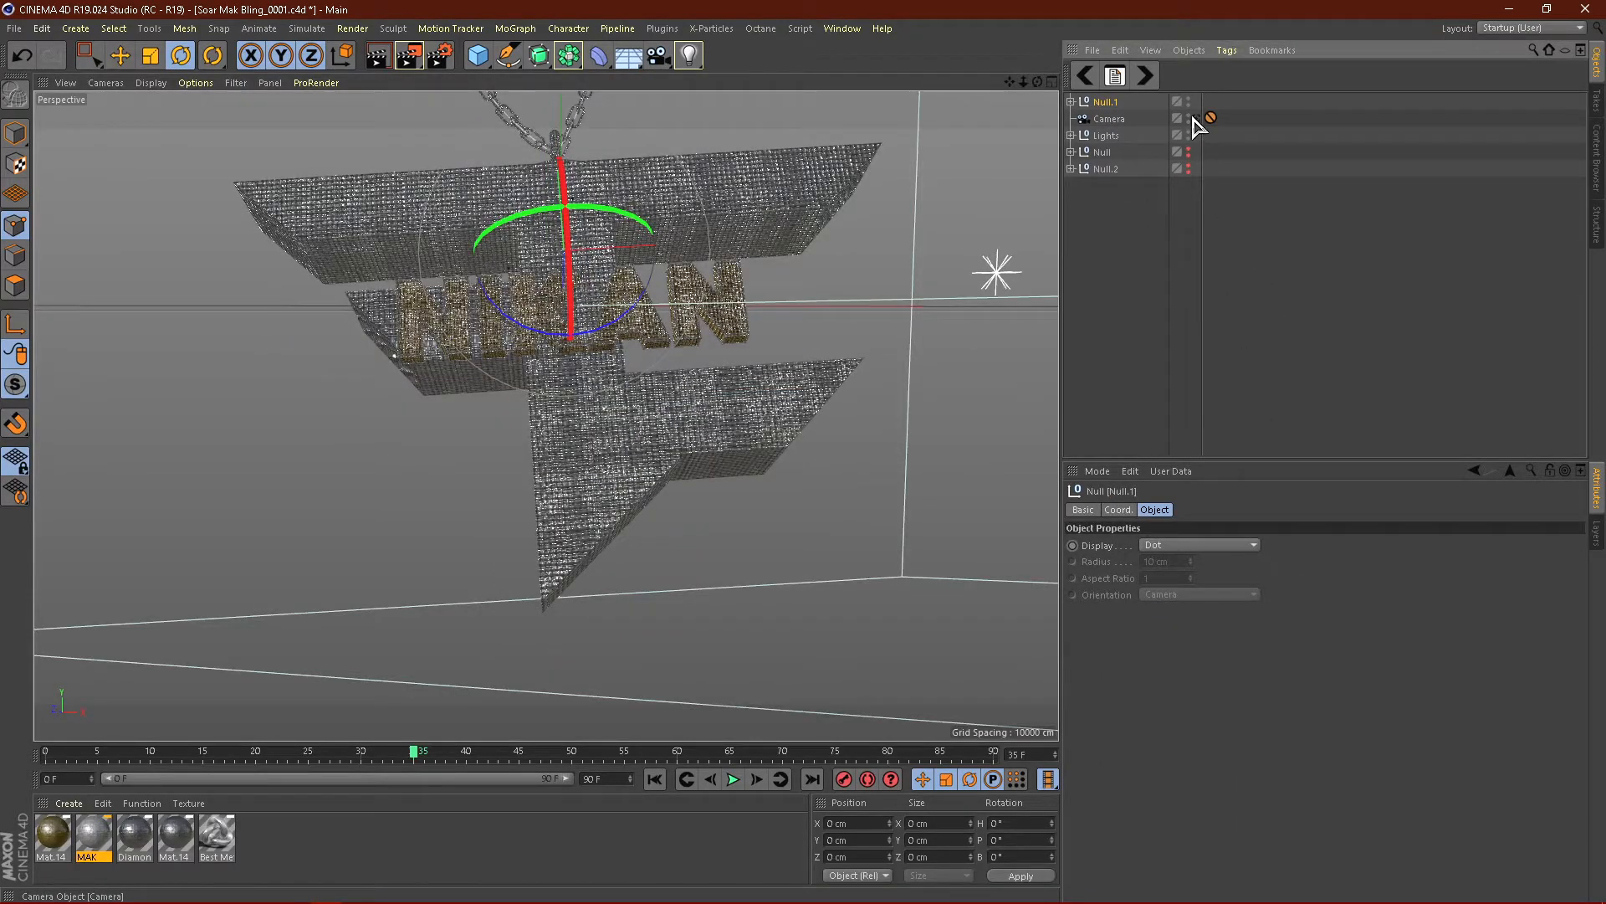
Step: Set the necklace null's Y position to 0 cm, and undo the zeros entered for its Z position and X scale
click(1118, 509)
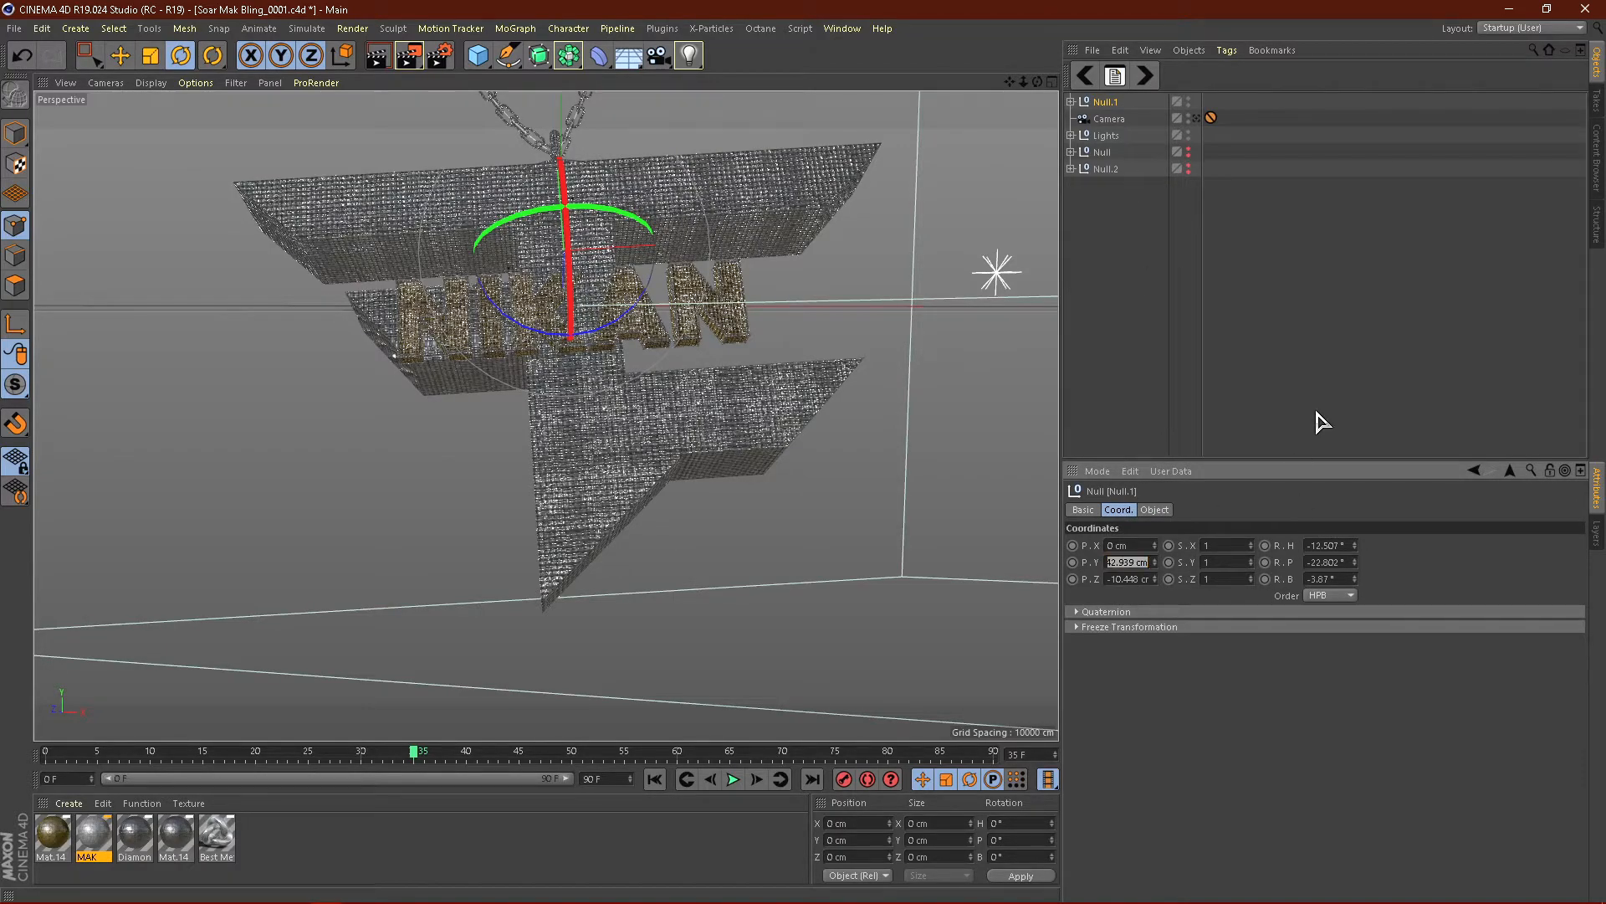
text(0)
key(Tab)
text(0)
key(Tab)
text(0)
key(Tab)
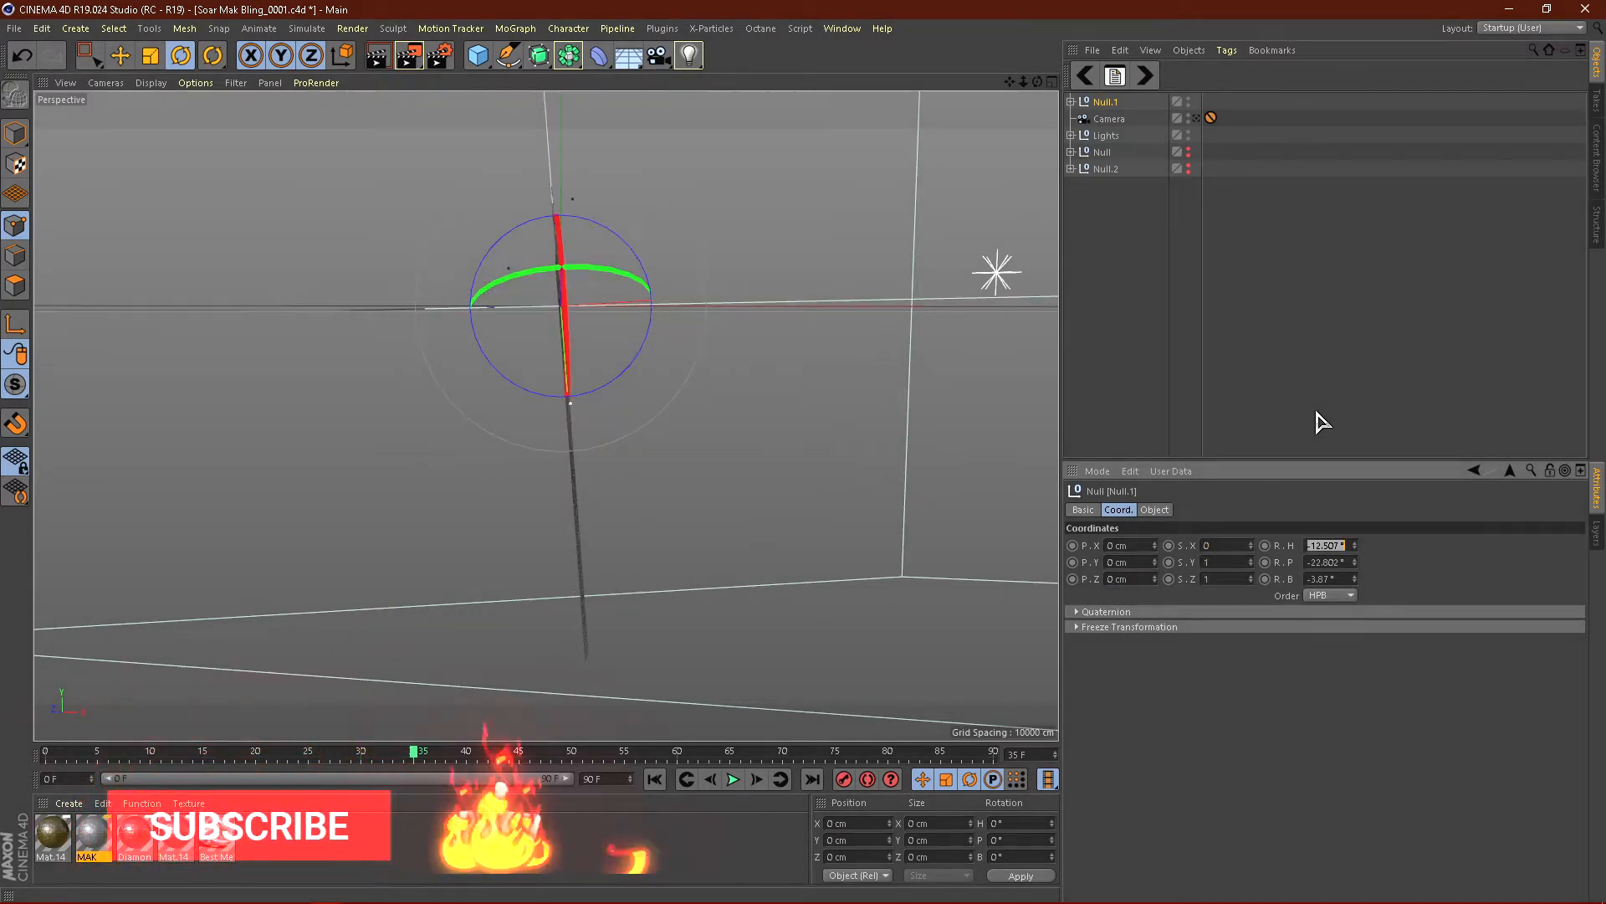
key(ctrl+z)
key(ctrl+z)
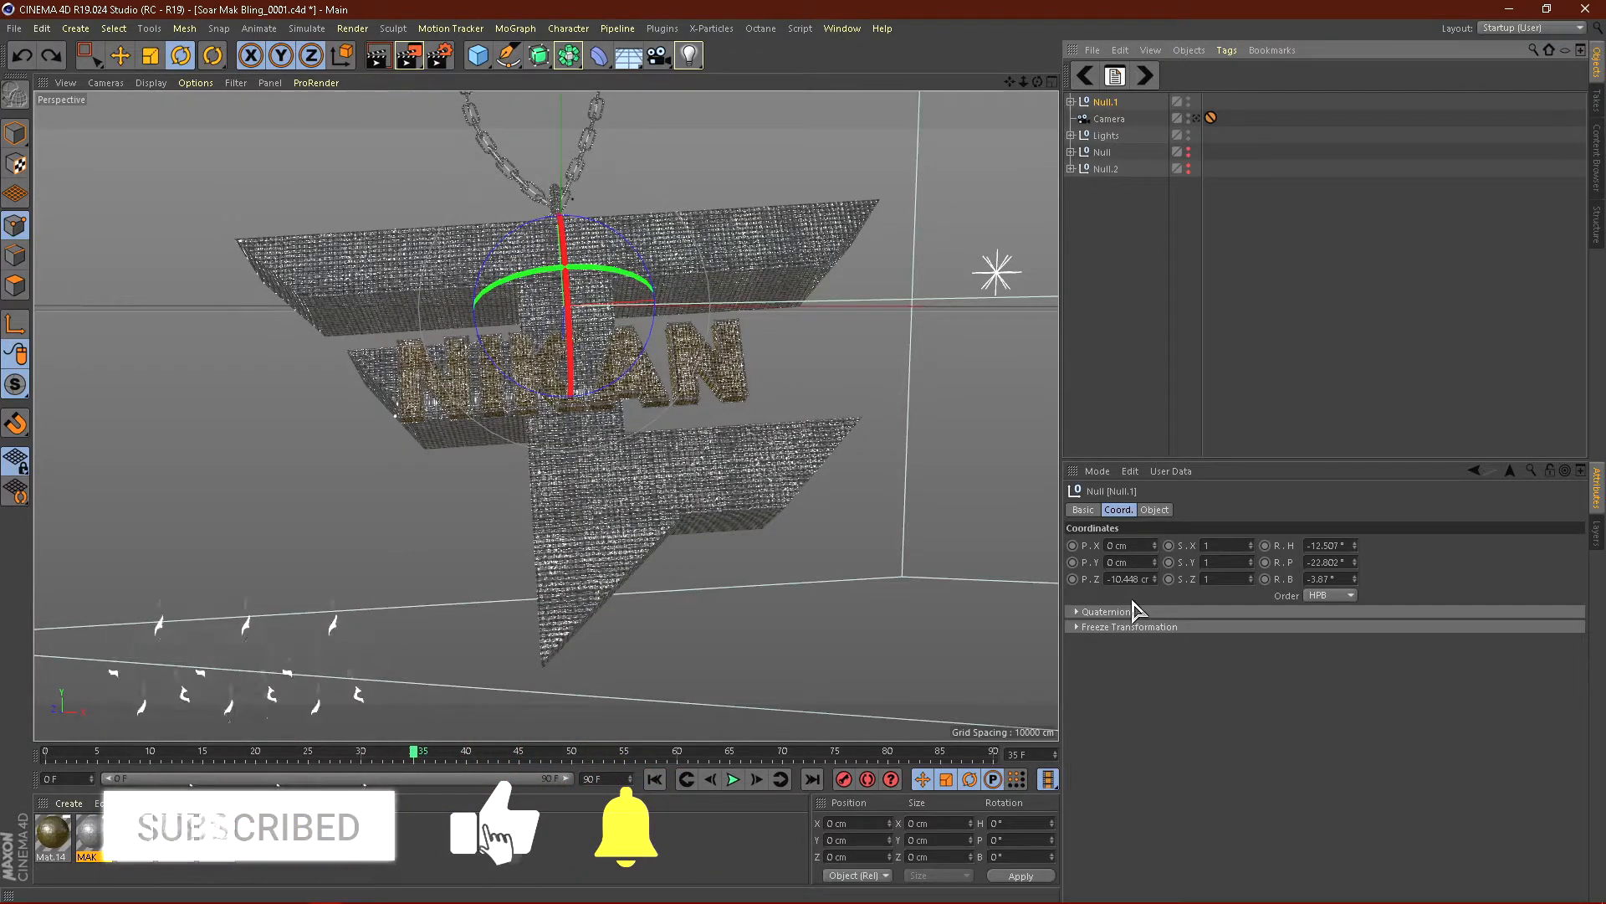
Step: Set the necklace null's Z position to 0 cm and its heading, pitch and bank rotations to 0°
text(0)
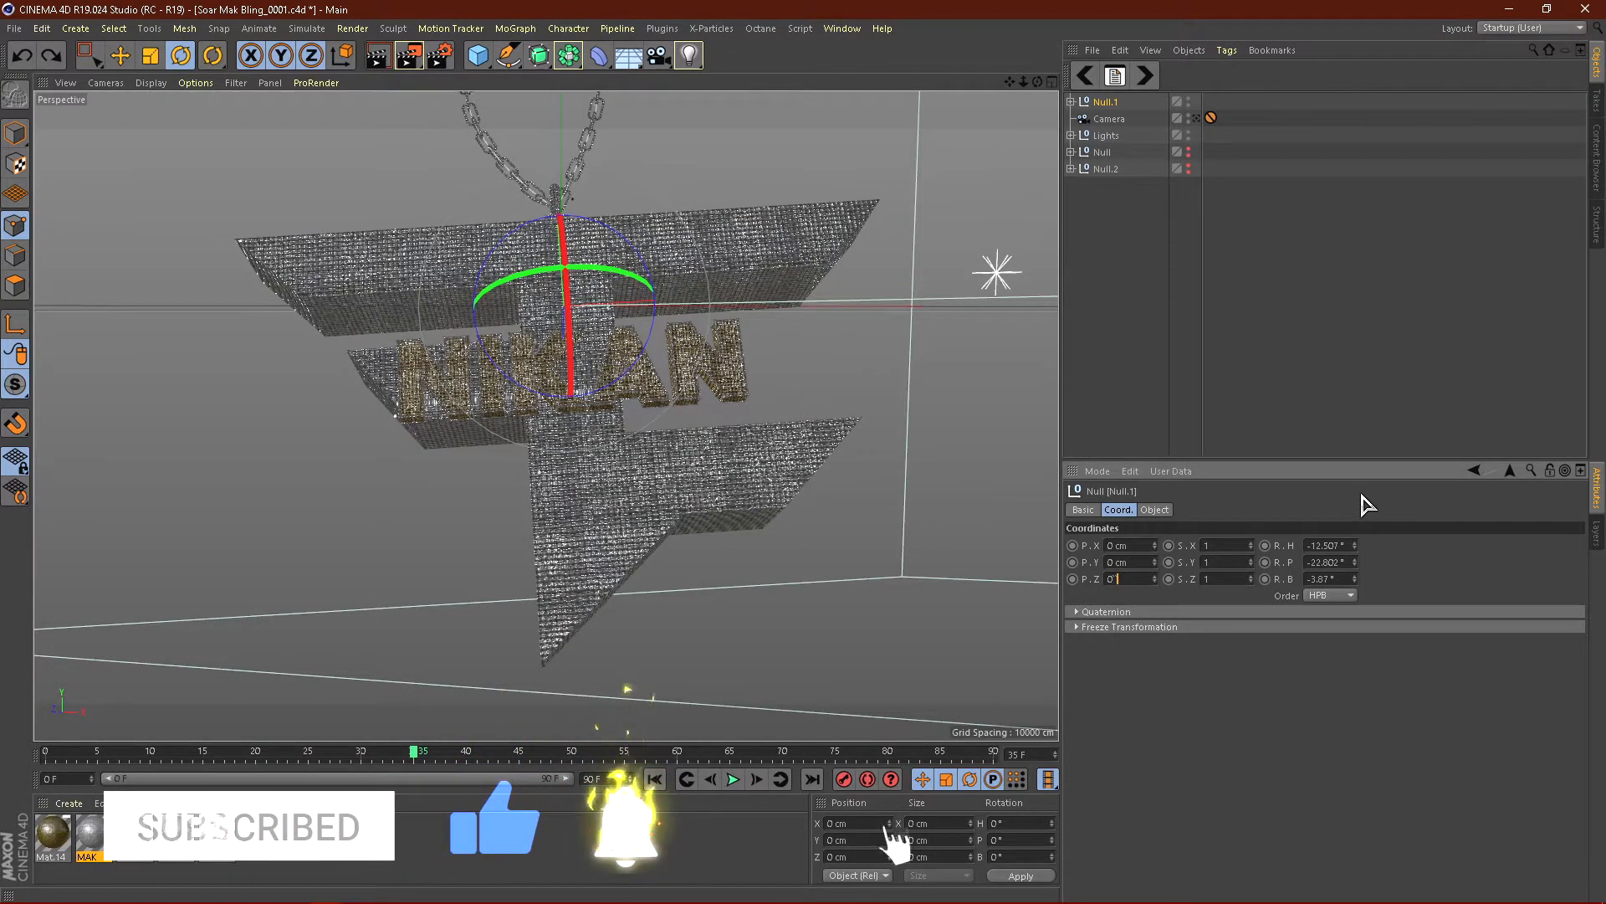
key(Tab)
key(Tab)
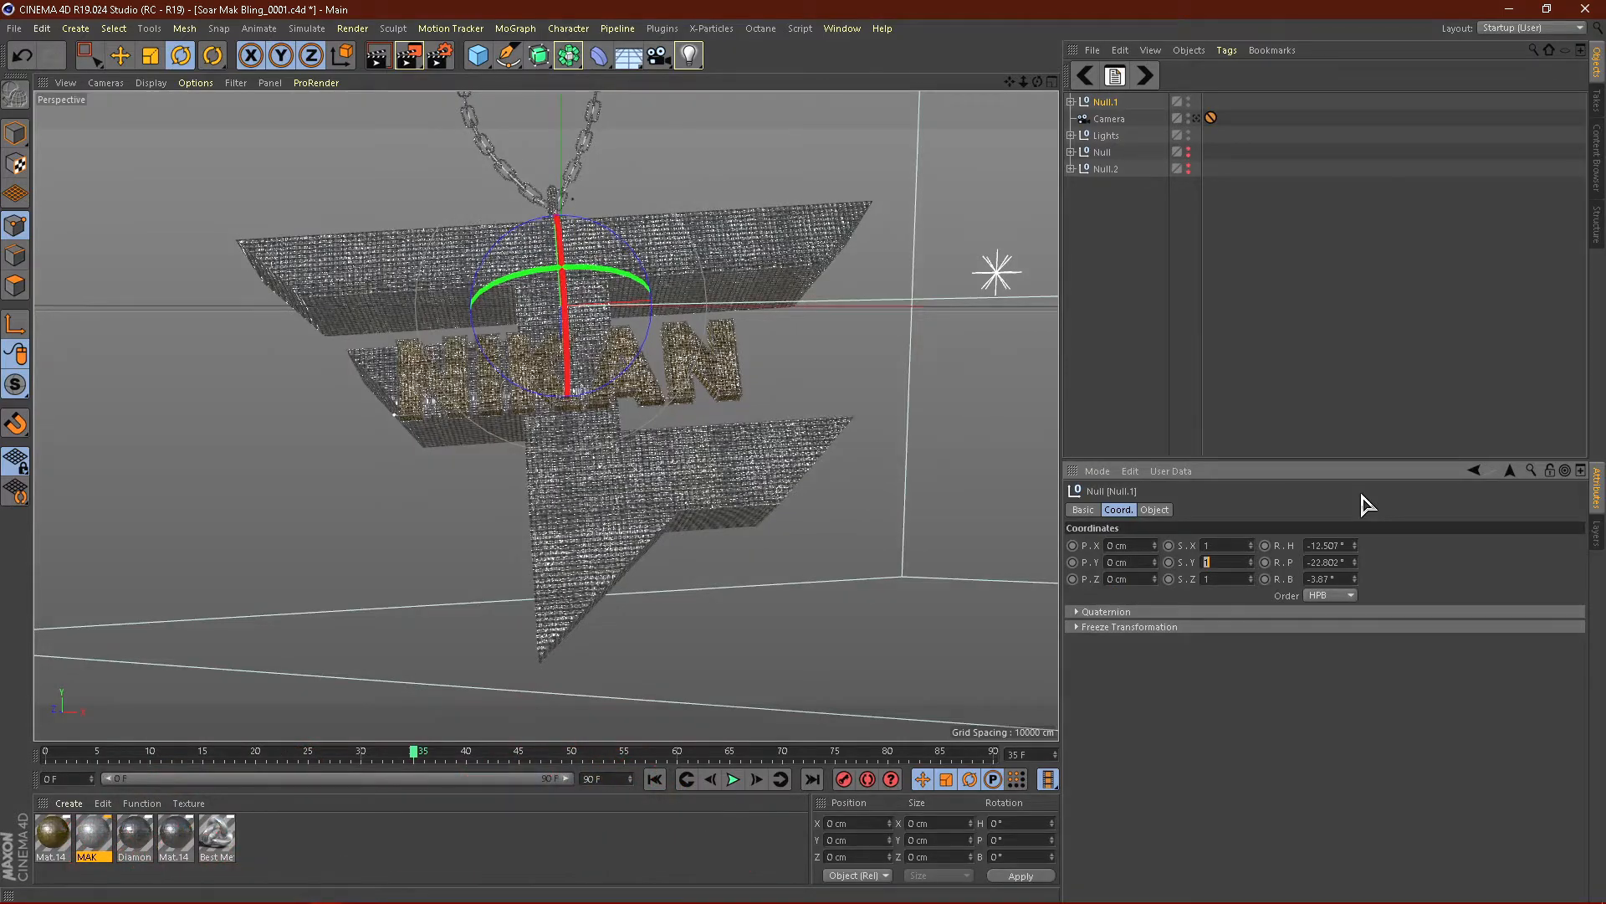
key(Tab)
text(0)
key(Tab)
text(0)
key(Tab)
text(0)
key(Tab)
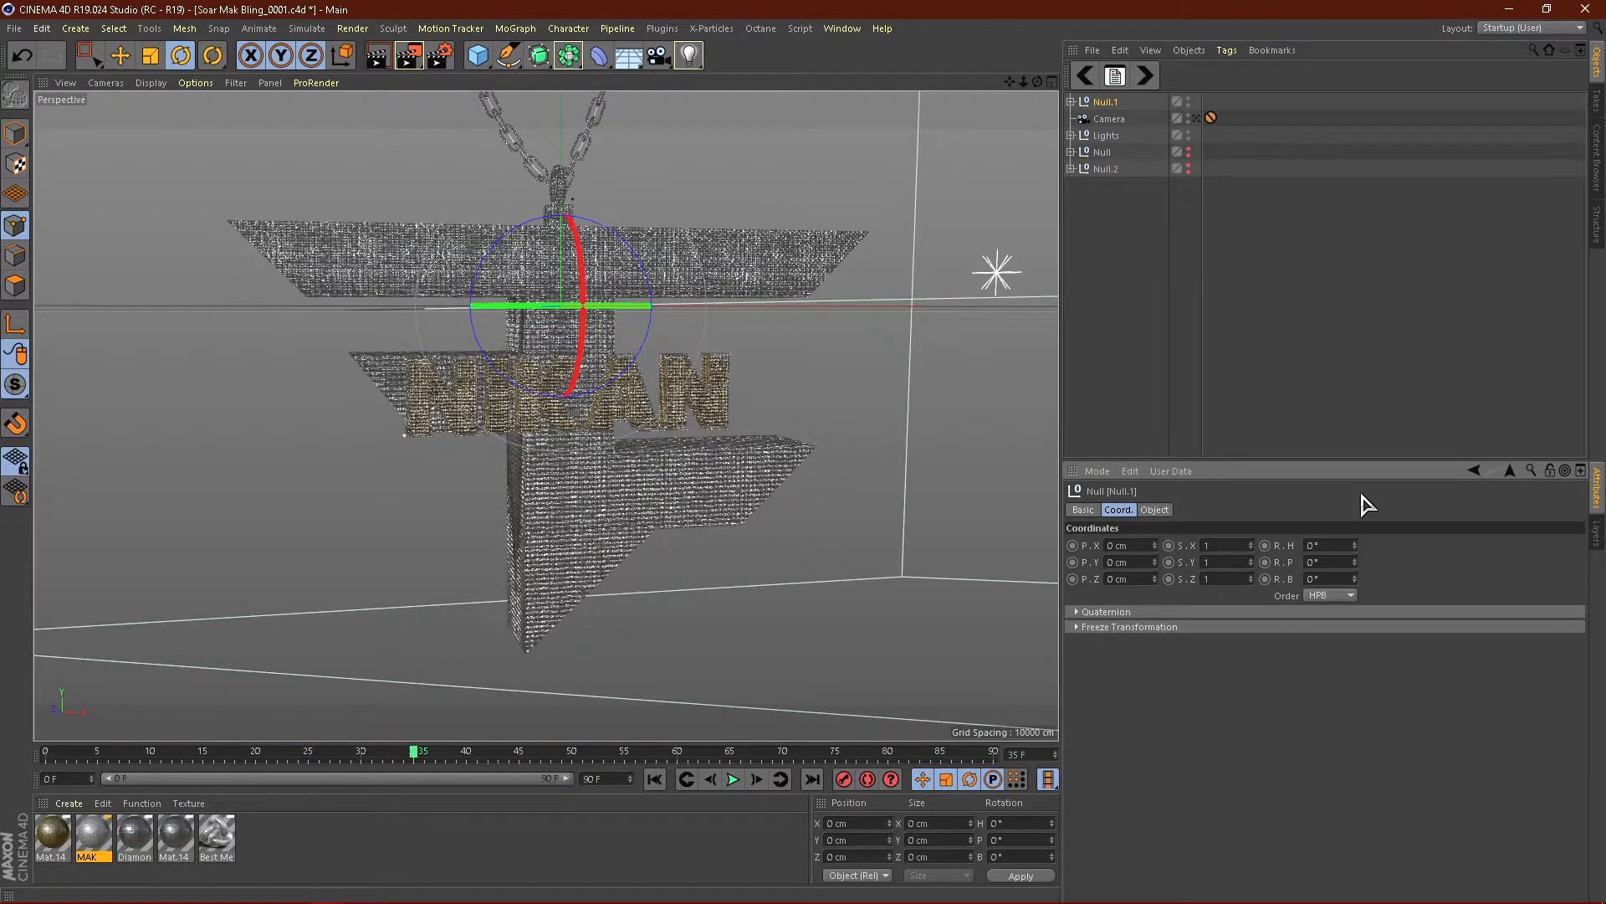
click(1342, 339)
Step: Set the depth of the outer MoText inside the necklace null to 40 cm
click(1070, 102)
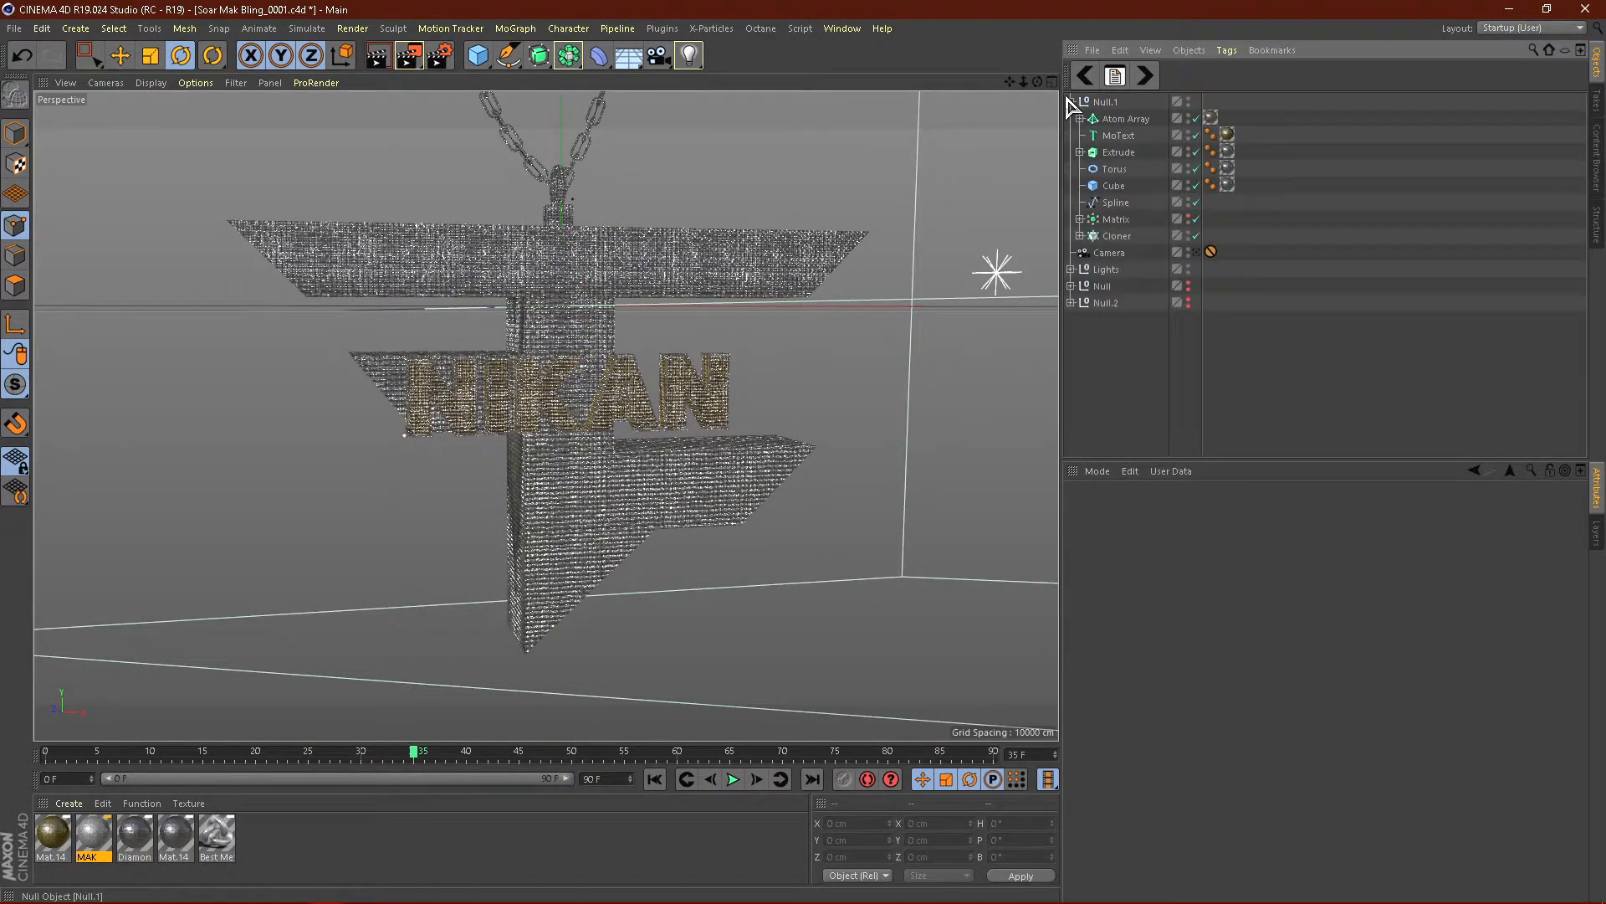
click(1116, 134)
click(1196, 251)
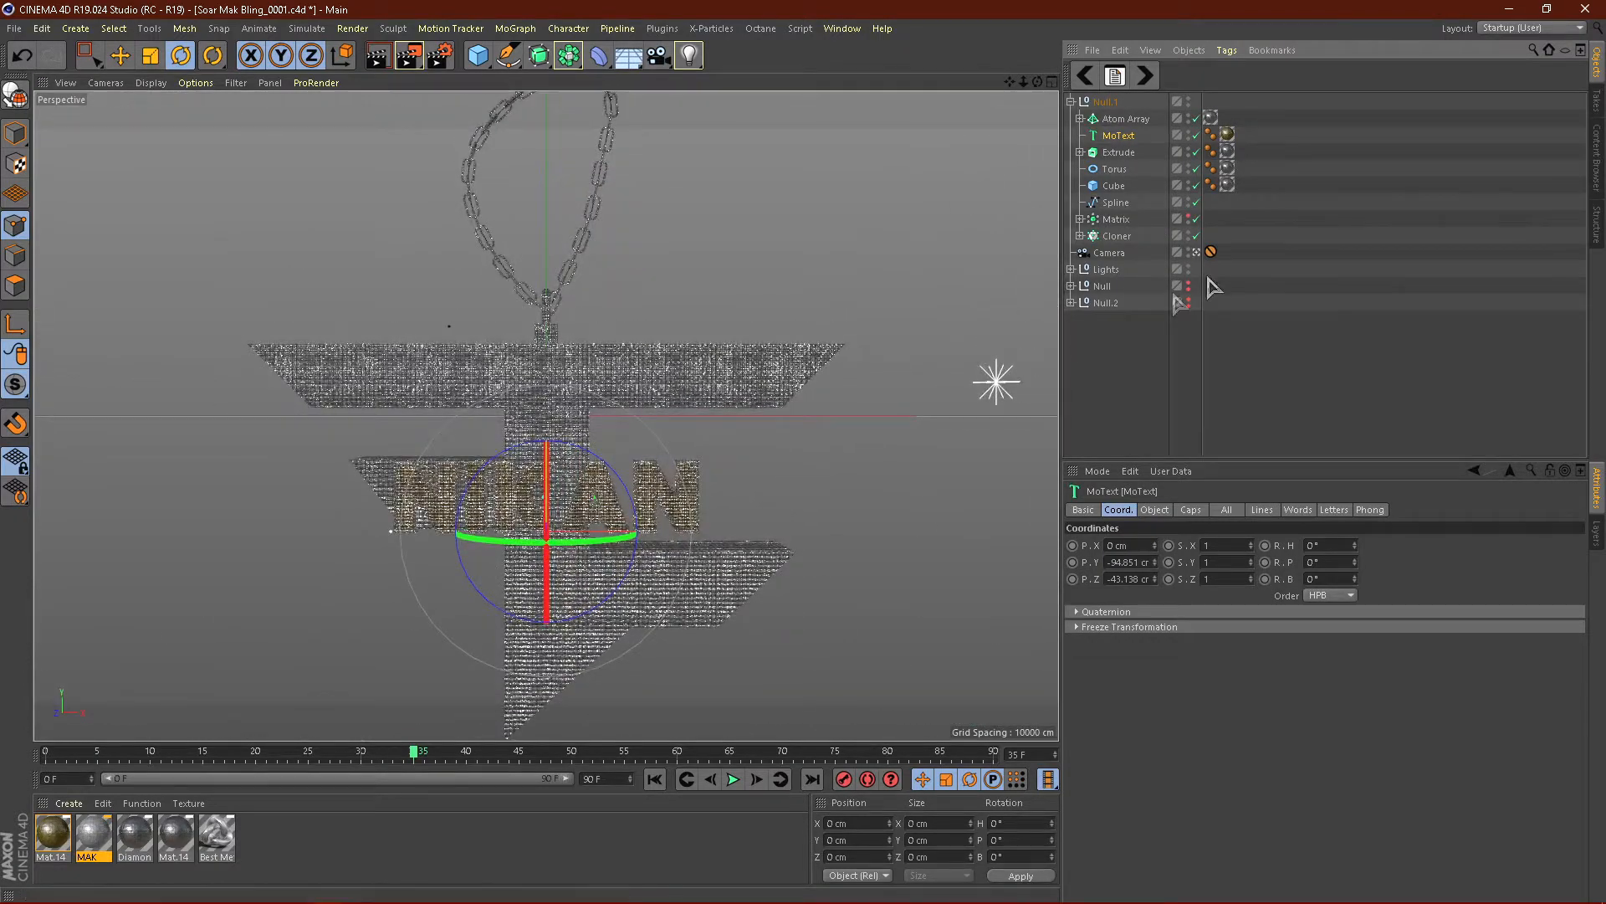
click(1197, 253)
scroll(562, 406, up, 4)
alt+drag(428, 391, 667, 435)
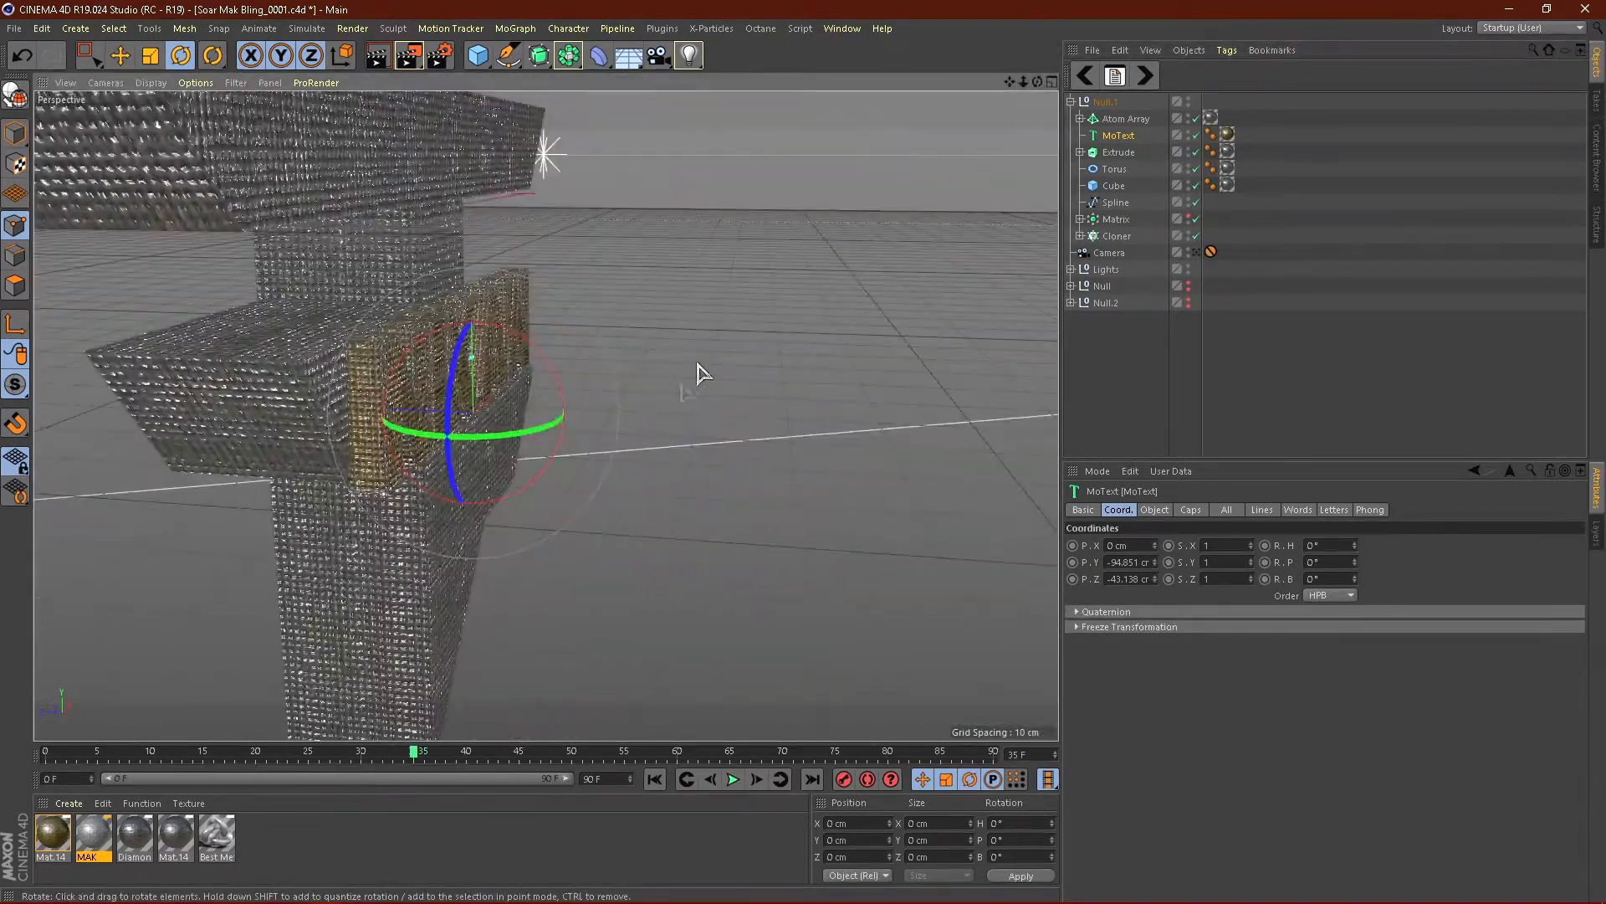
click(1155, 512)
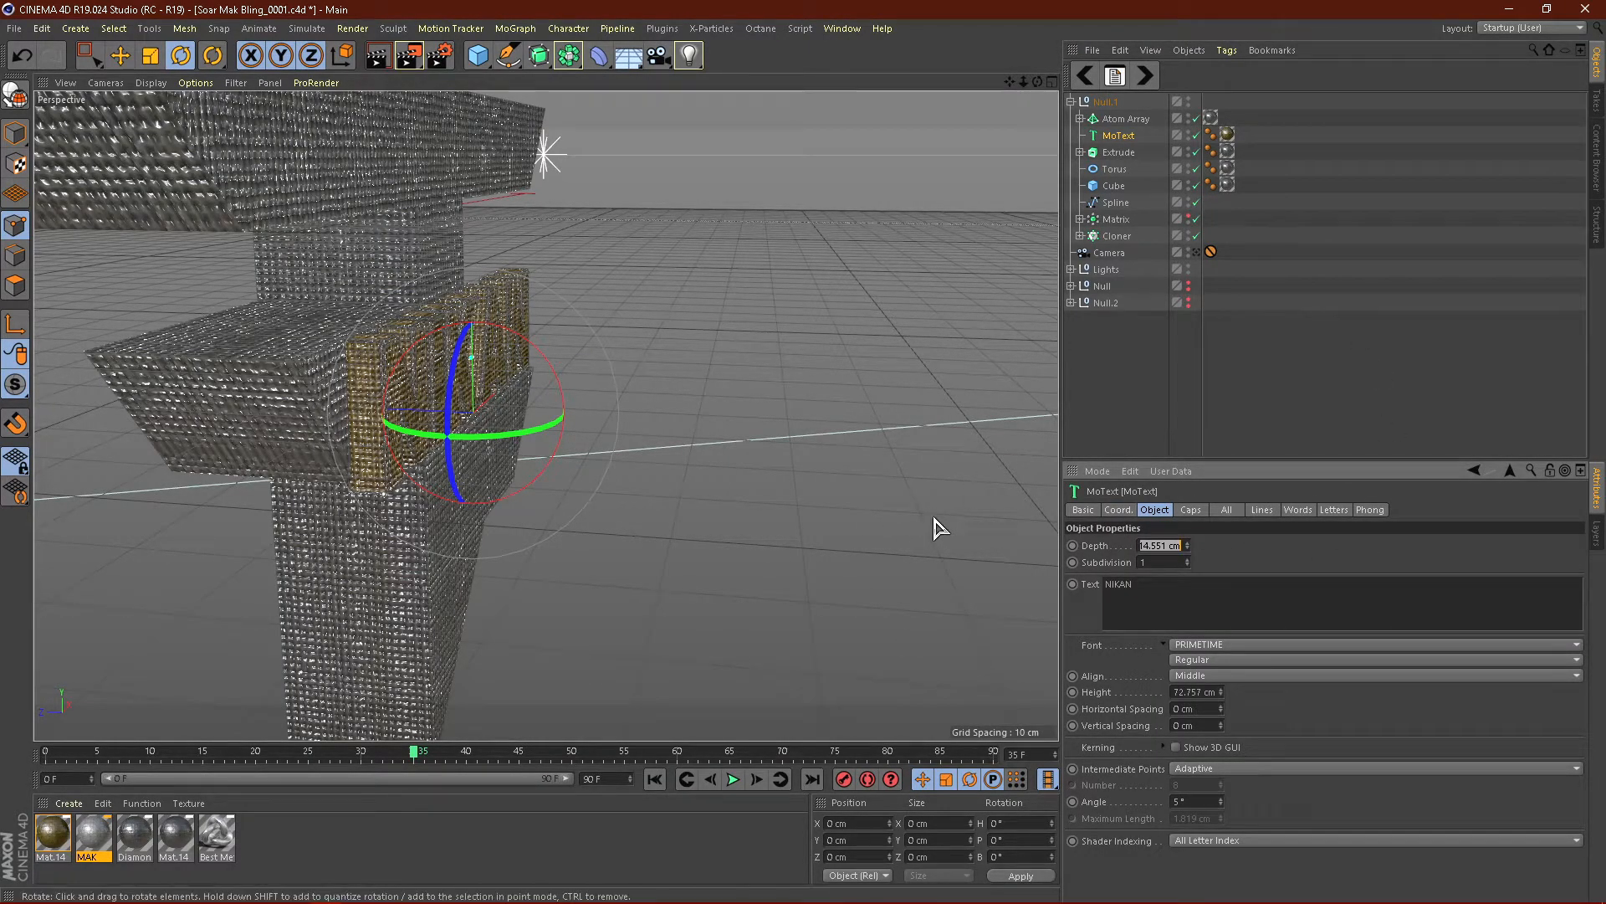
key(Return)
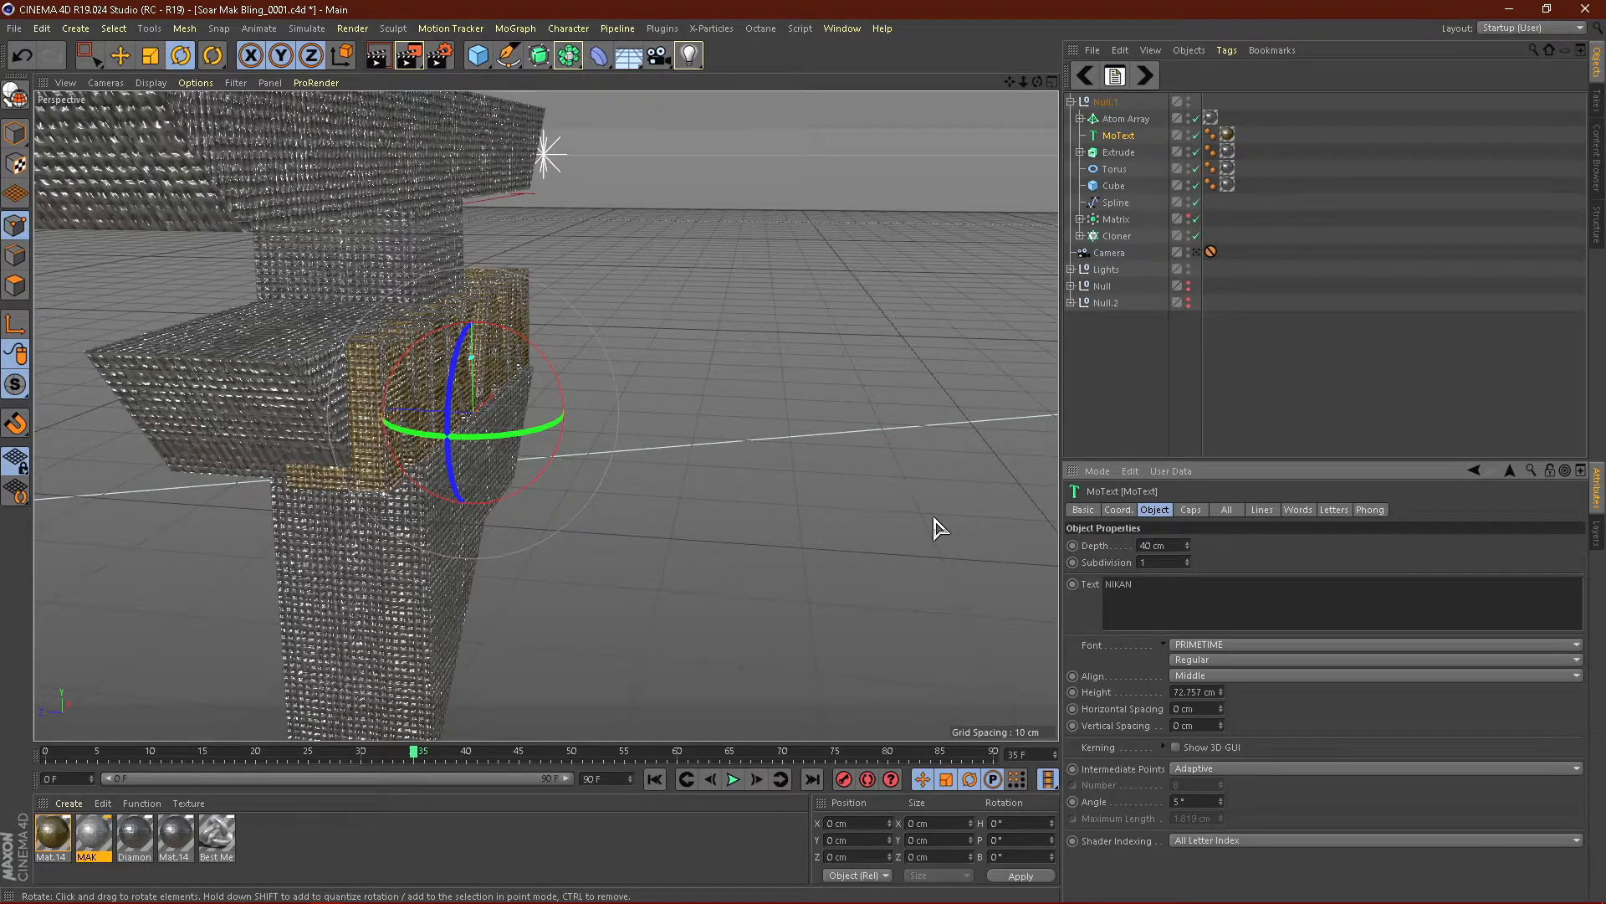
Step: Try to move the outer MoText forward along its Z axis, and undo the move
click(120, 55)
drag(374, 410, 440, 422)
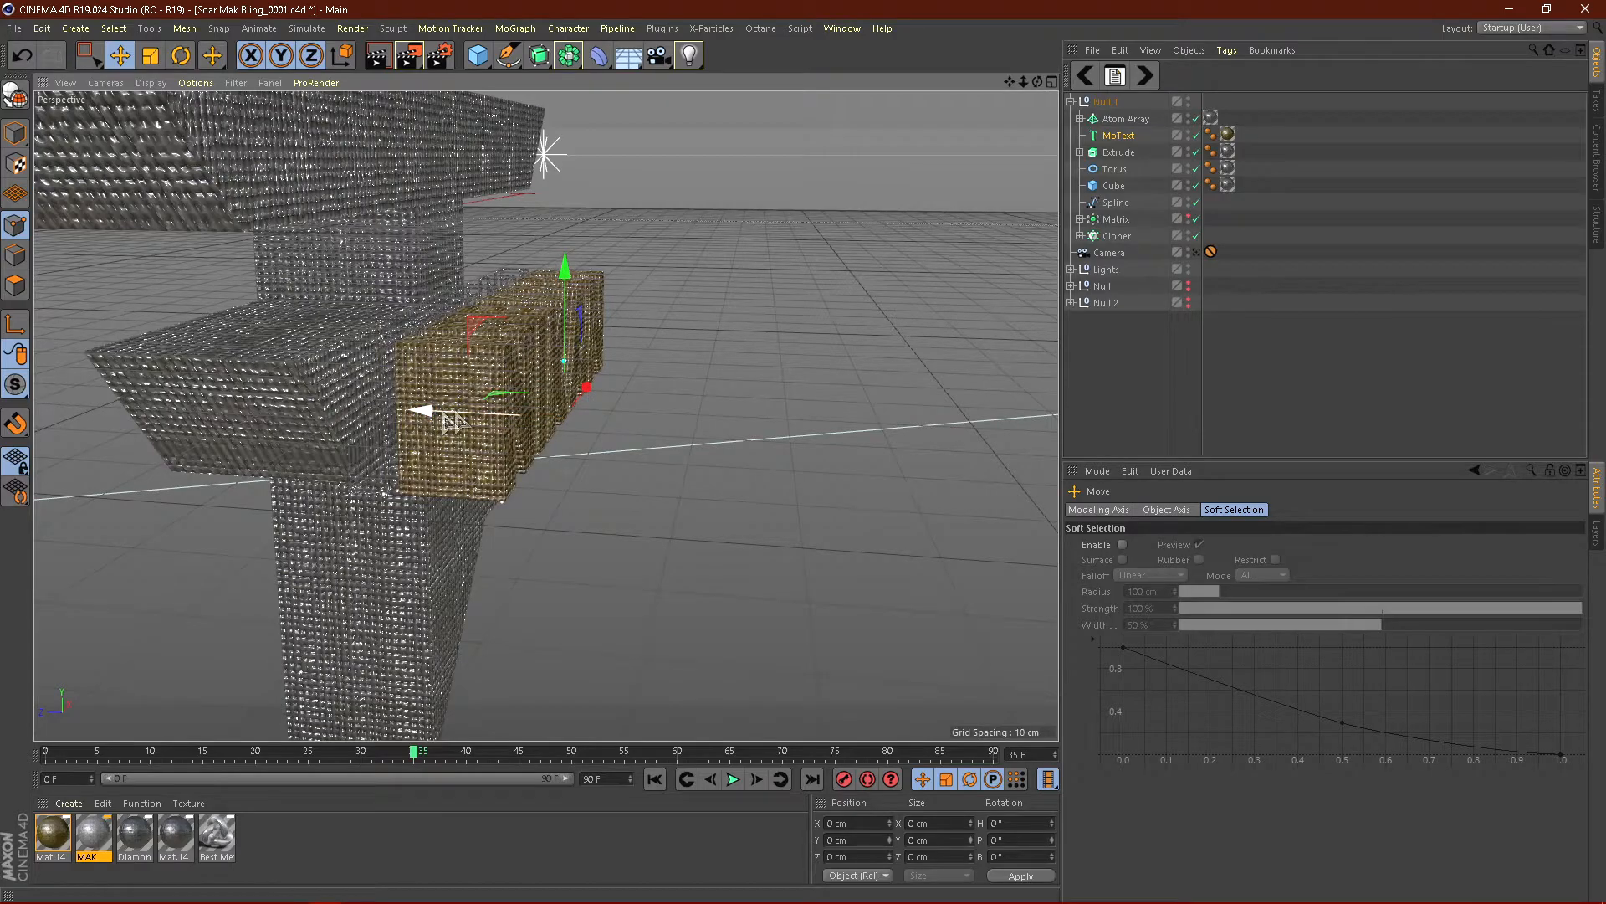
key(ctrl+z)
Step: Set the depth of the MoText inside the Atom Array to 40 cm
ctrl+drag(1113, 163, 1125, 118)
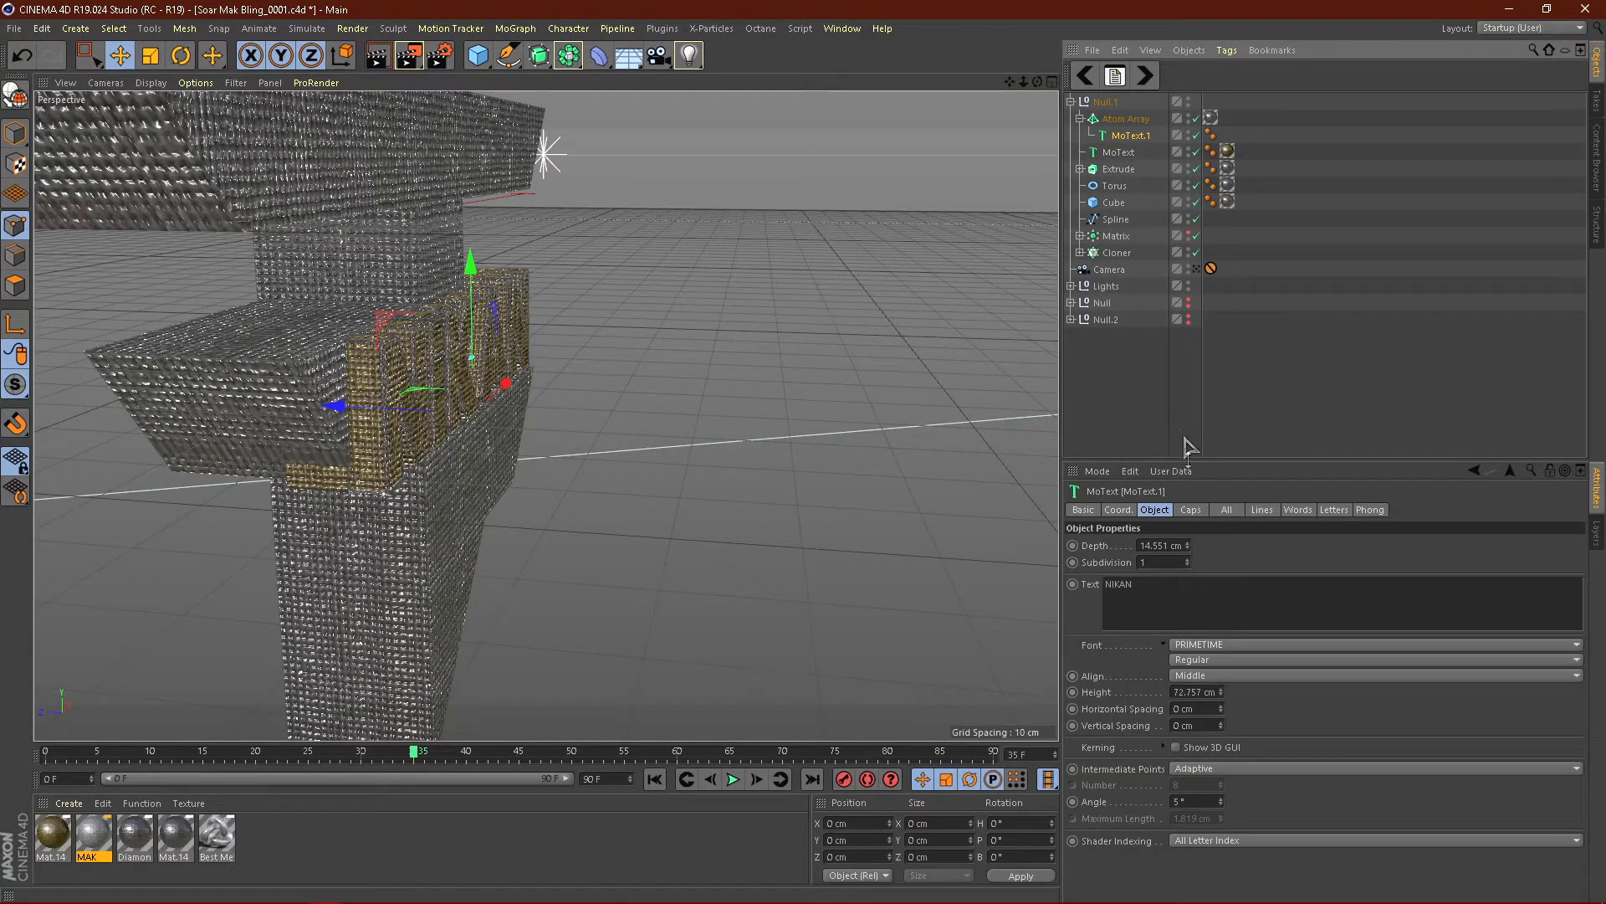
click(1144, 544)
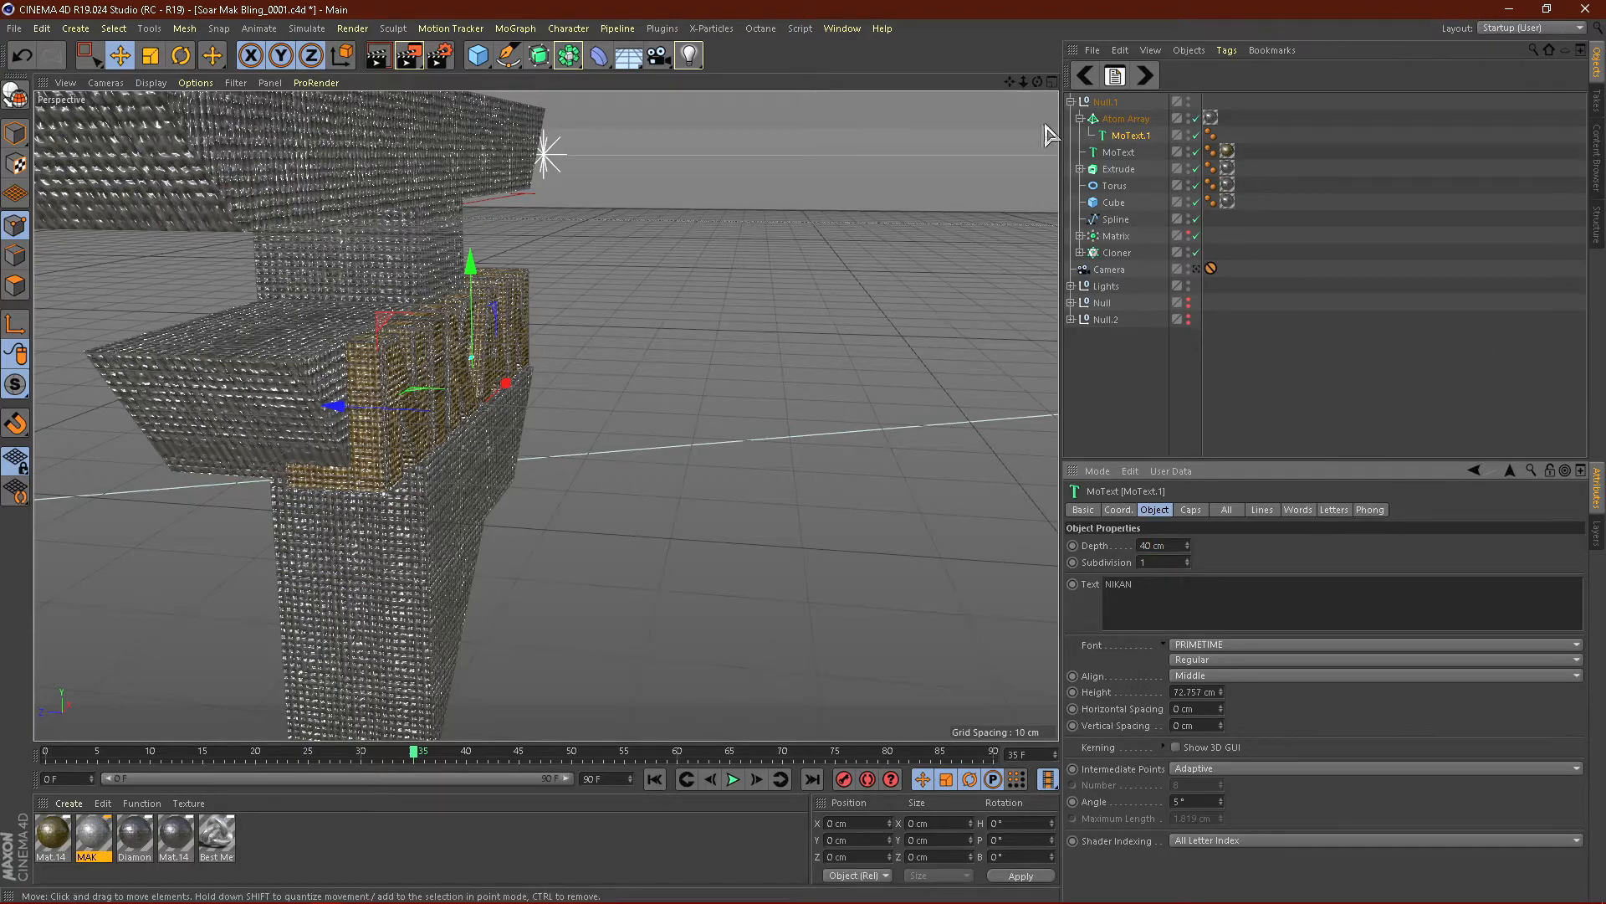
click(1081, 119)
Step: Move the Atom Array and the outer MoText together along Z so the thicker letters stand out in front of the logo
click(1119, 136)
shift+click(1126, 119)
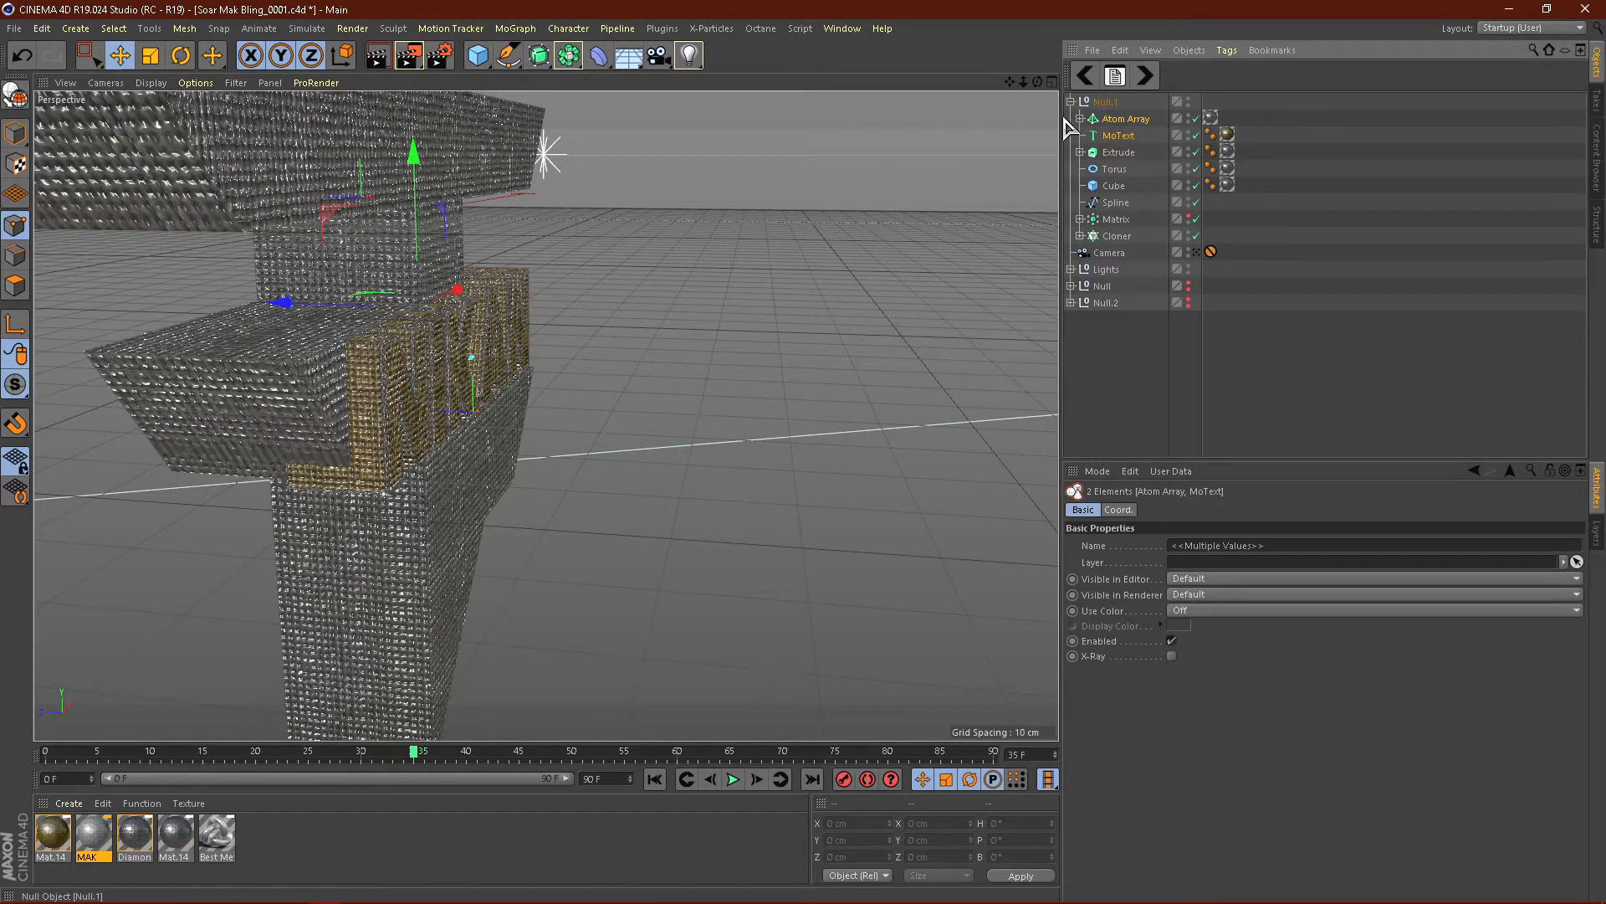
click(1119, 136)
shift+click(1127, 119)
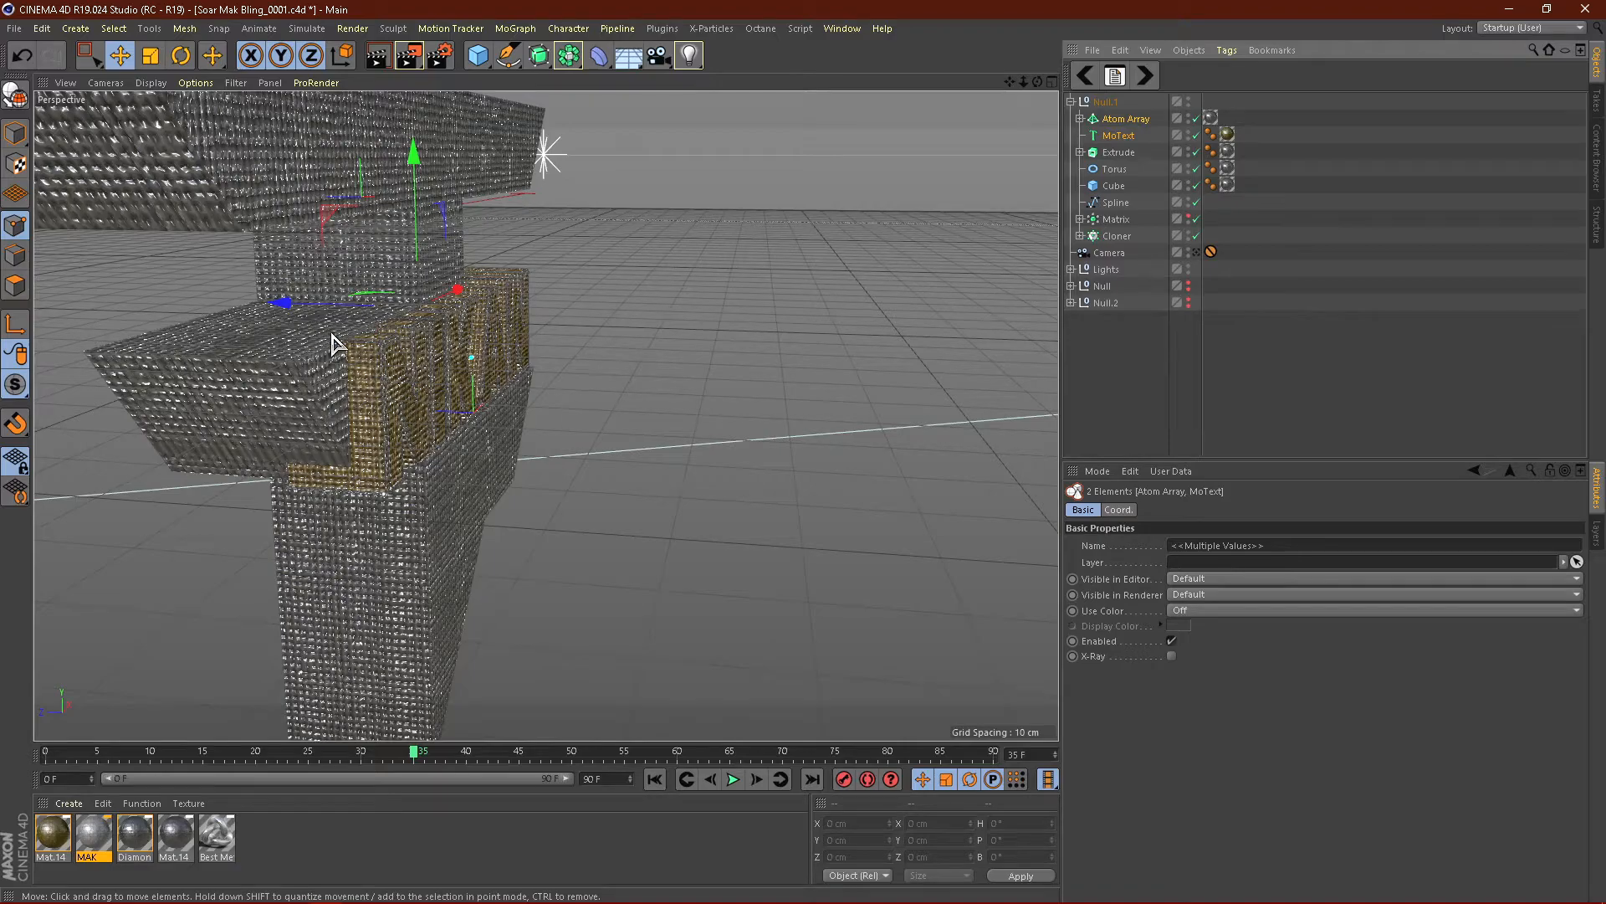
drag(287, 302, 352, 313)
mouse_move(347, 427)
alt+mouse_down()
mouse_move(415, 470)
mouse_move(352, 396)
alt+mouse_up()
drag(255, 303, 248, 305)
drag(243, 300, 240, 300)
alt+drag(349, 417, 63, 460)
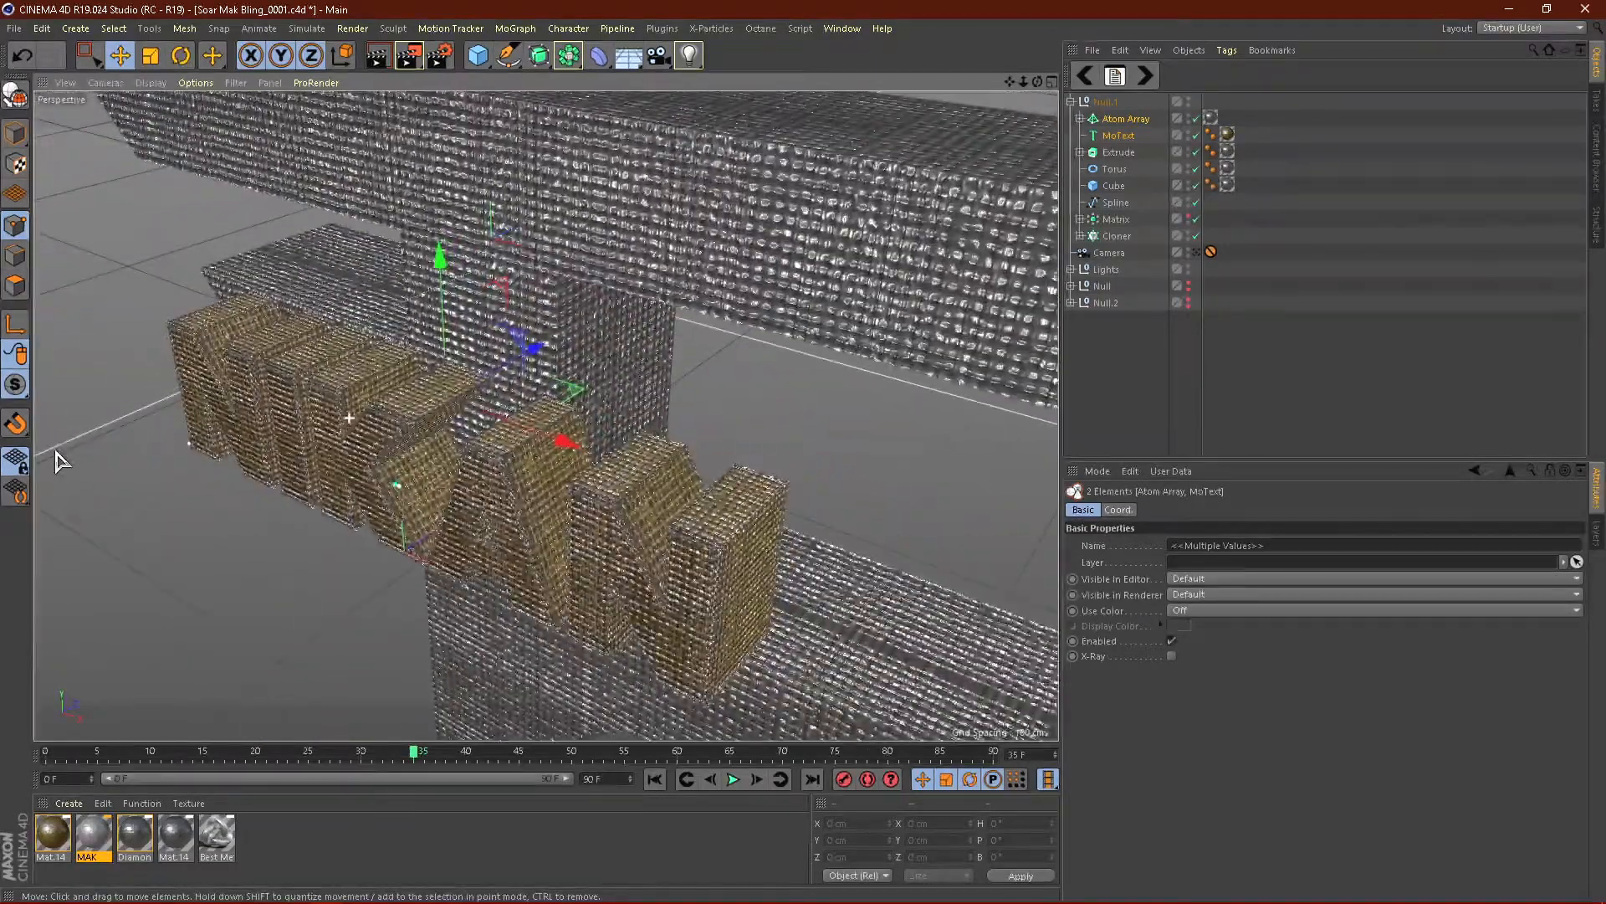
Step: Nudge the Atom Array and outer MoText together by about 1 cm along Z toward the logo, using the Top view
drag(532, 355, 535, 352)
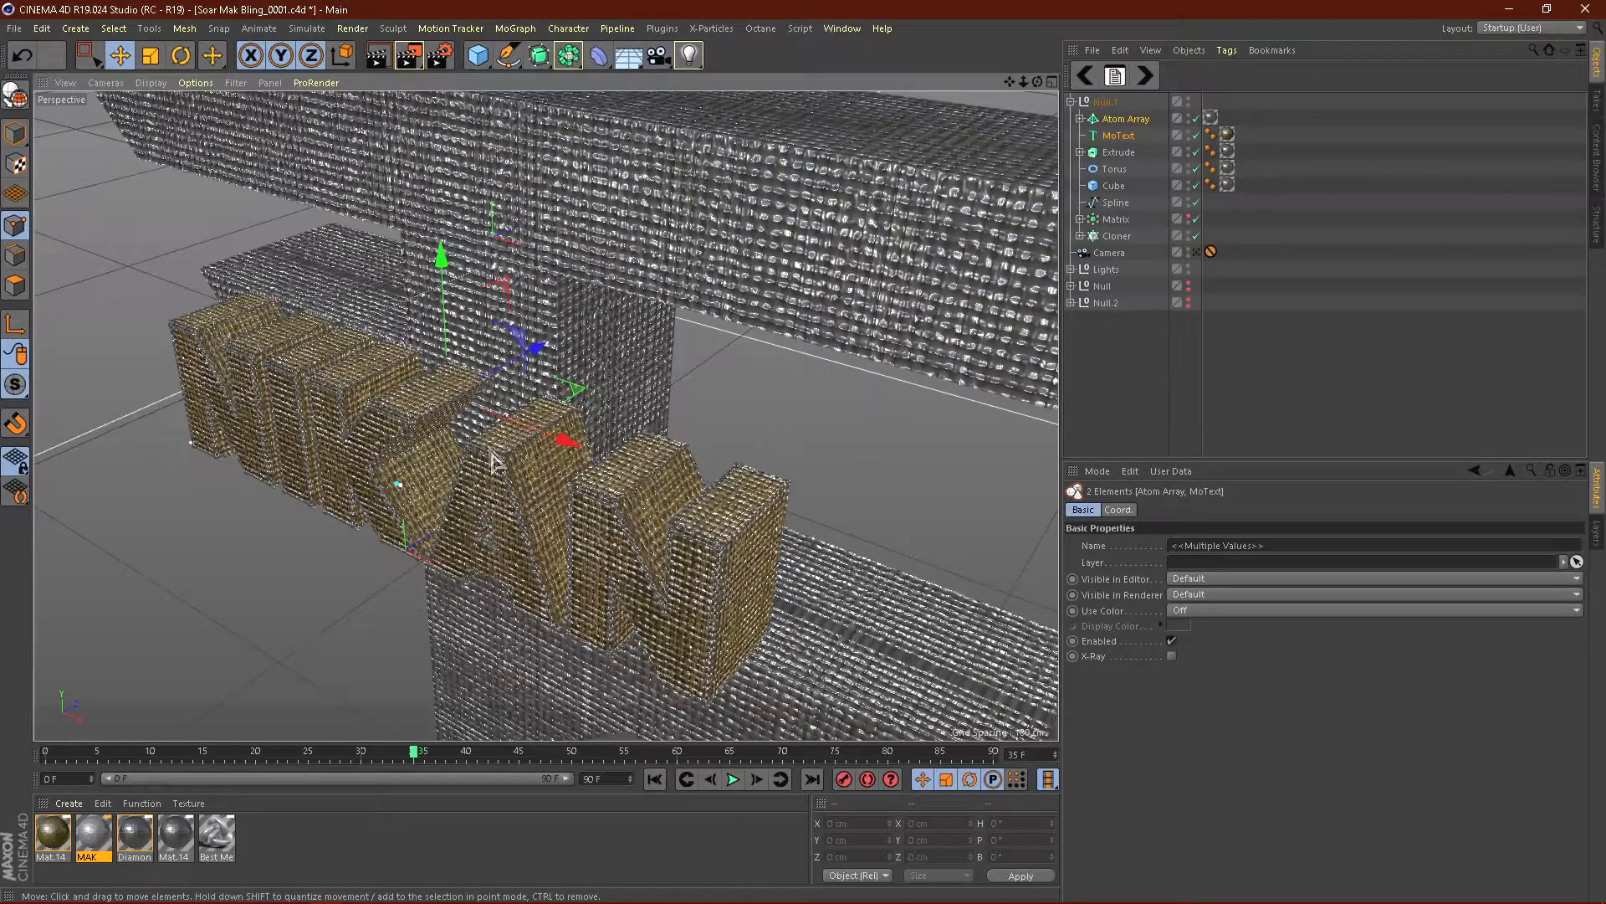
alt+right_drag(497, 453, 805, 282)
mouse_move(594, 405)
alt+mouse_down()
mouse_move(429, 386)
mouse_move(584, 419)
alt+mouse_up()
click(1051, 82)
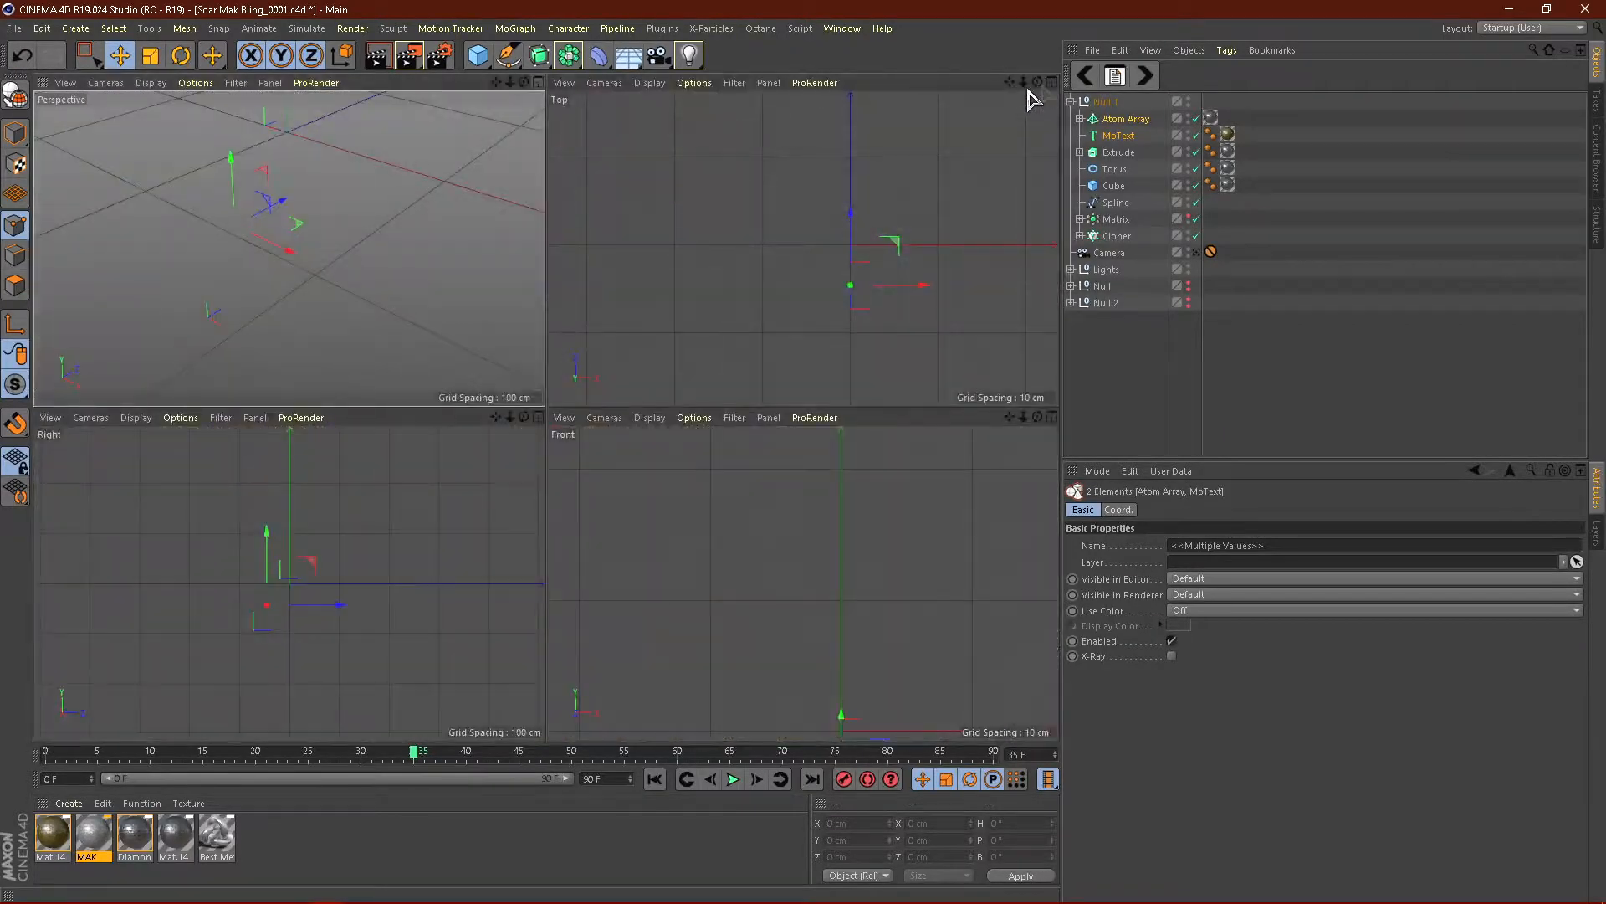
scroll(849, 289, up, 6)
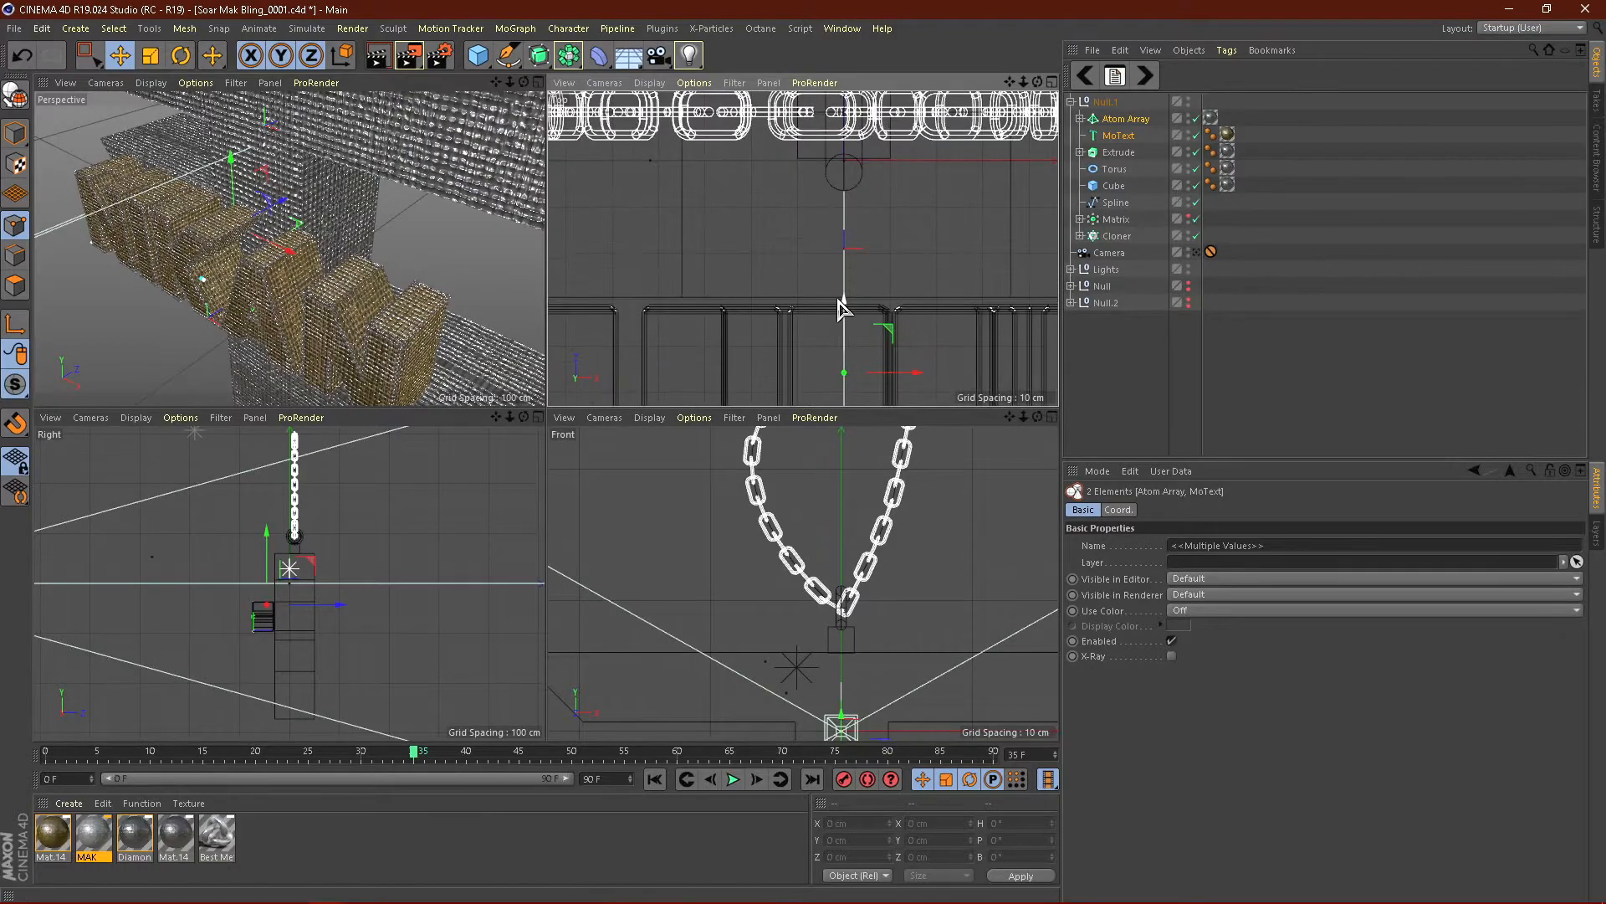
drag(842, 384, 839, 369)
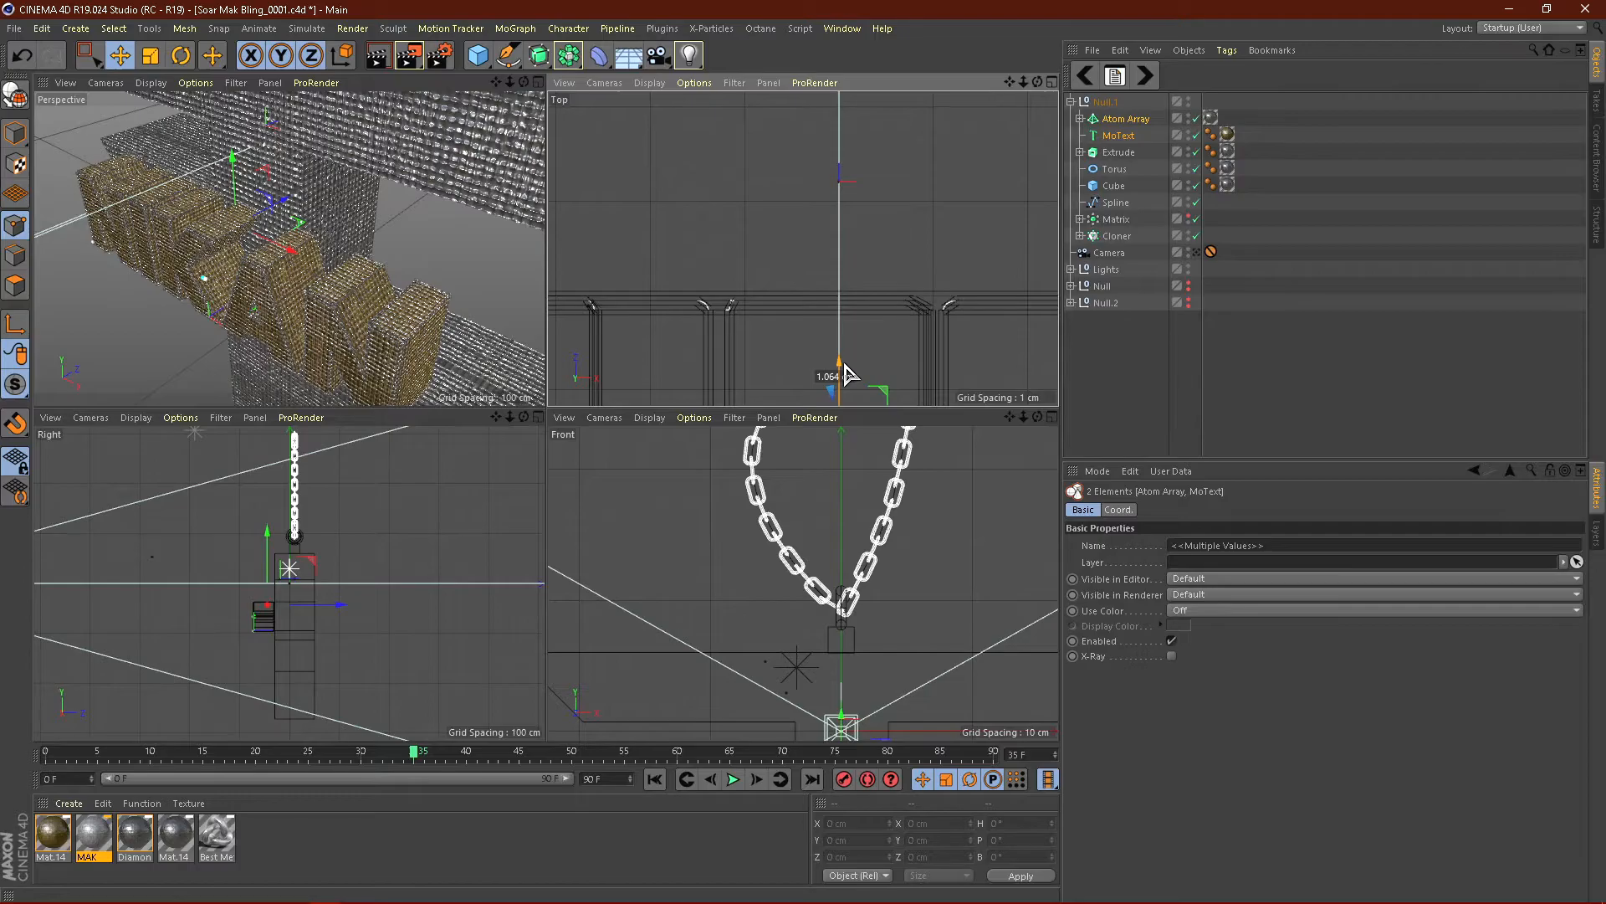
click(538, 82)
scroll(580, 314, down, 5)
alt+drag(581, 314, 962, 293)
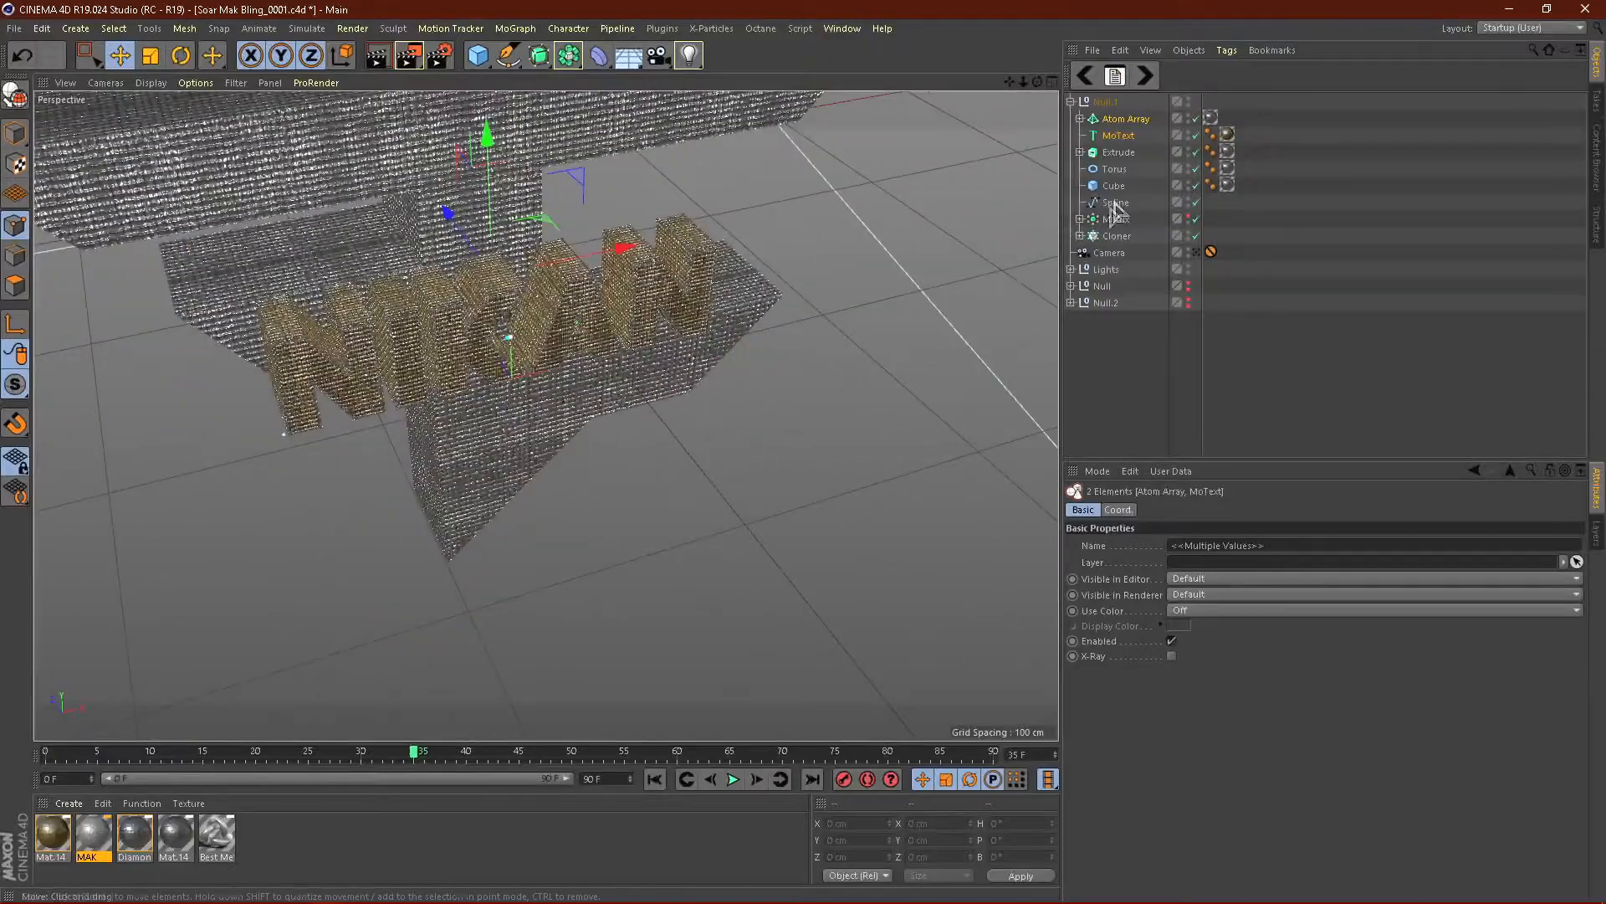
Step: Set the depth of both the outer MoText and the MoText inside the Atom Array to 30 cm
click(1119, 136)
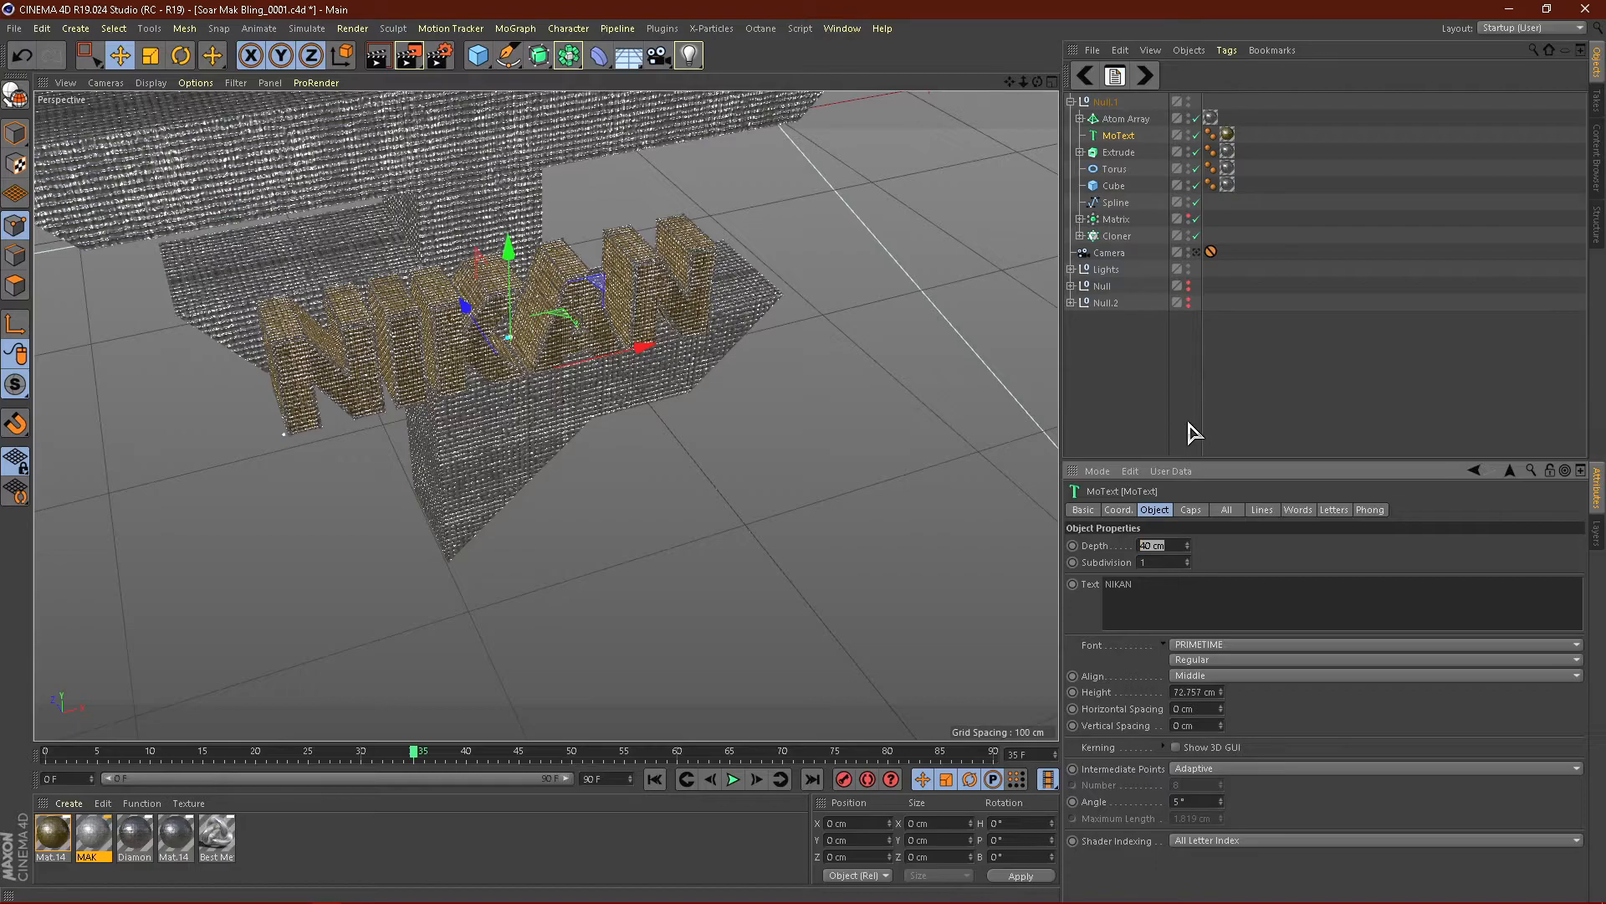
click(1080, 119)
ctrl+click(1127, 136)
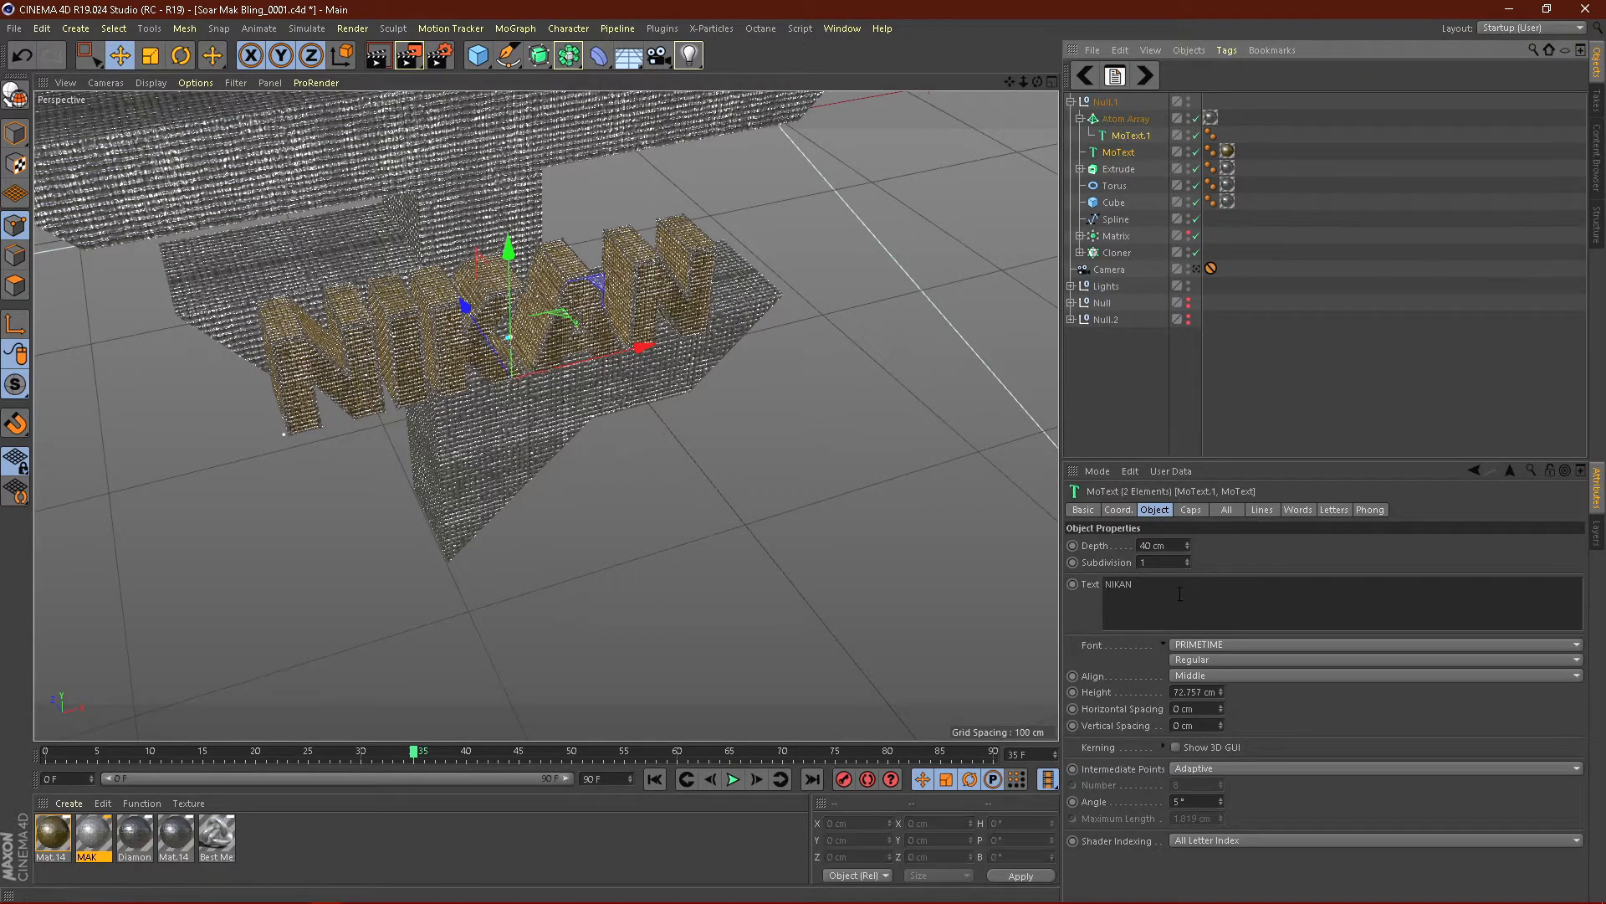
text(0)
key(Return)
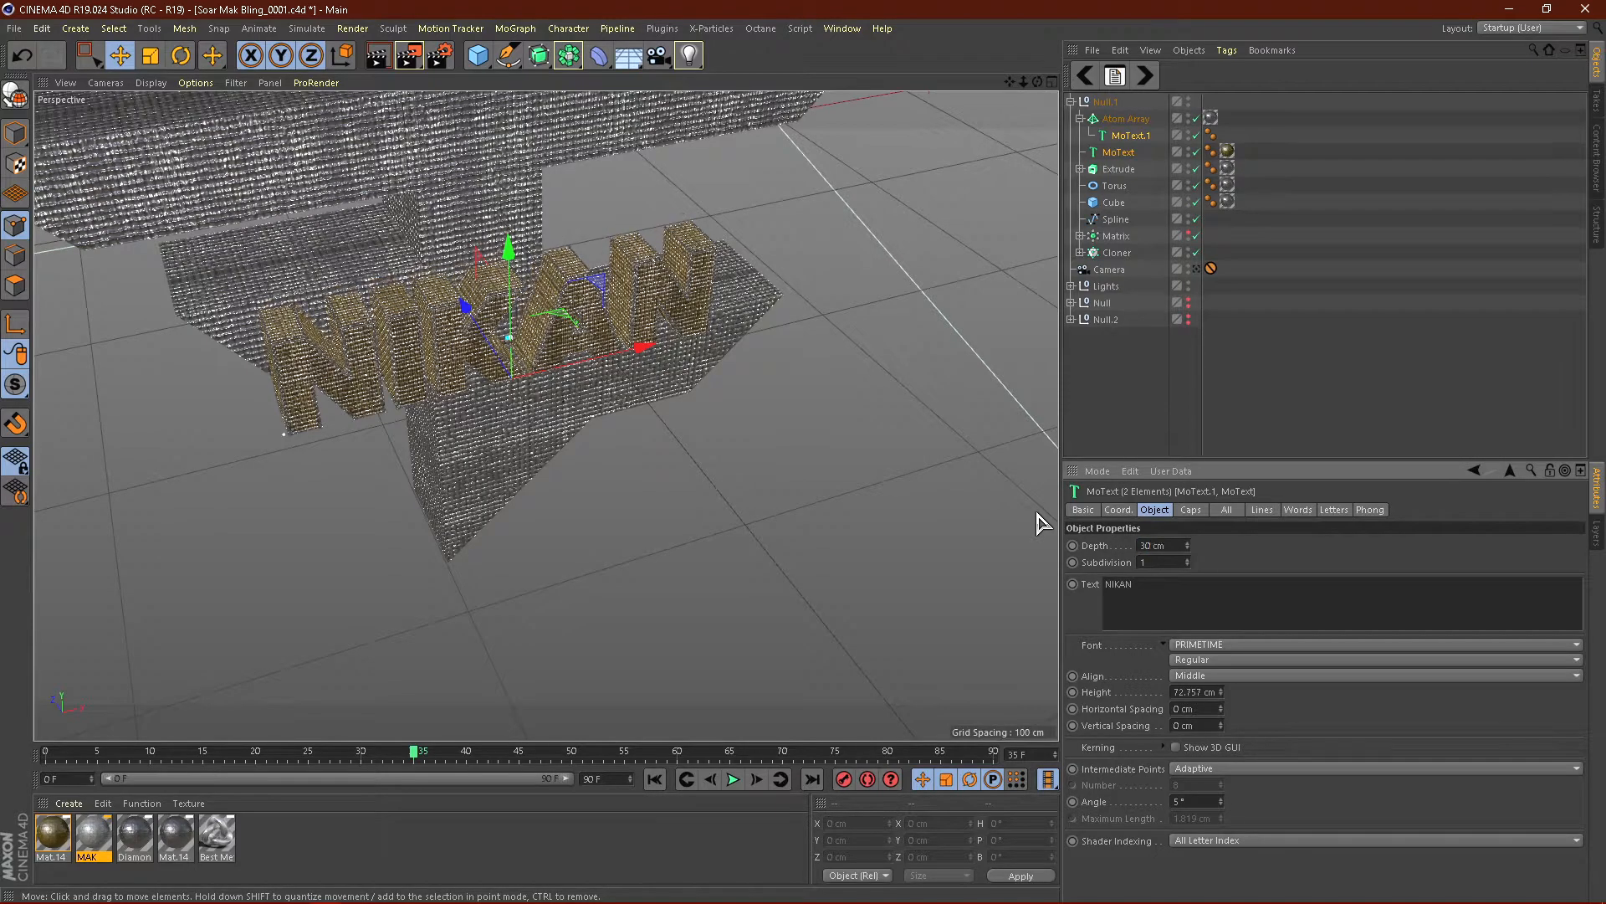
Step: Move the Atom Array and outer MoText back along Z toward the logo in the Top view to suit the thinner letters
alt+drag(447, 369, 508, 365)
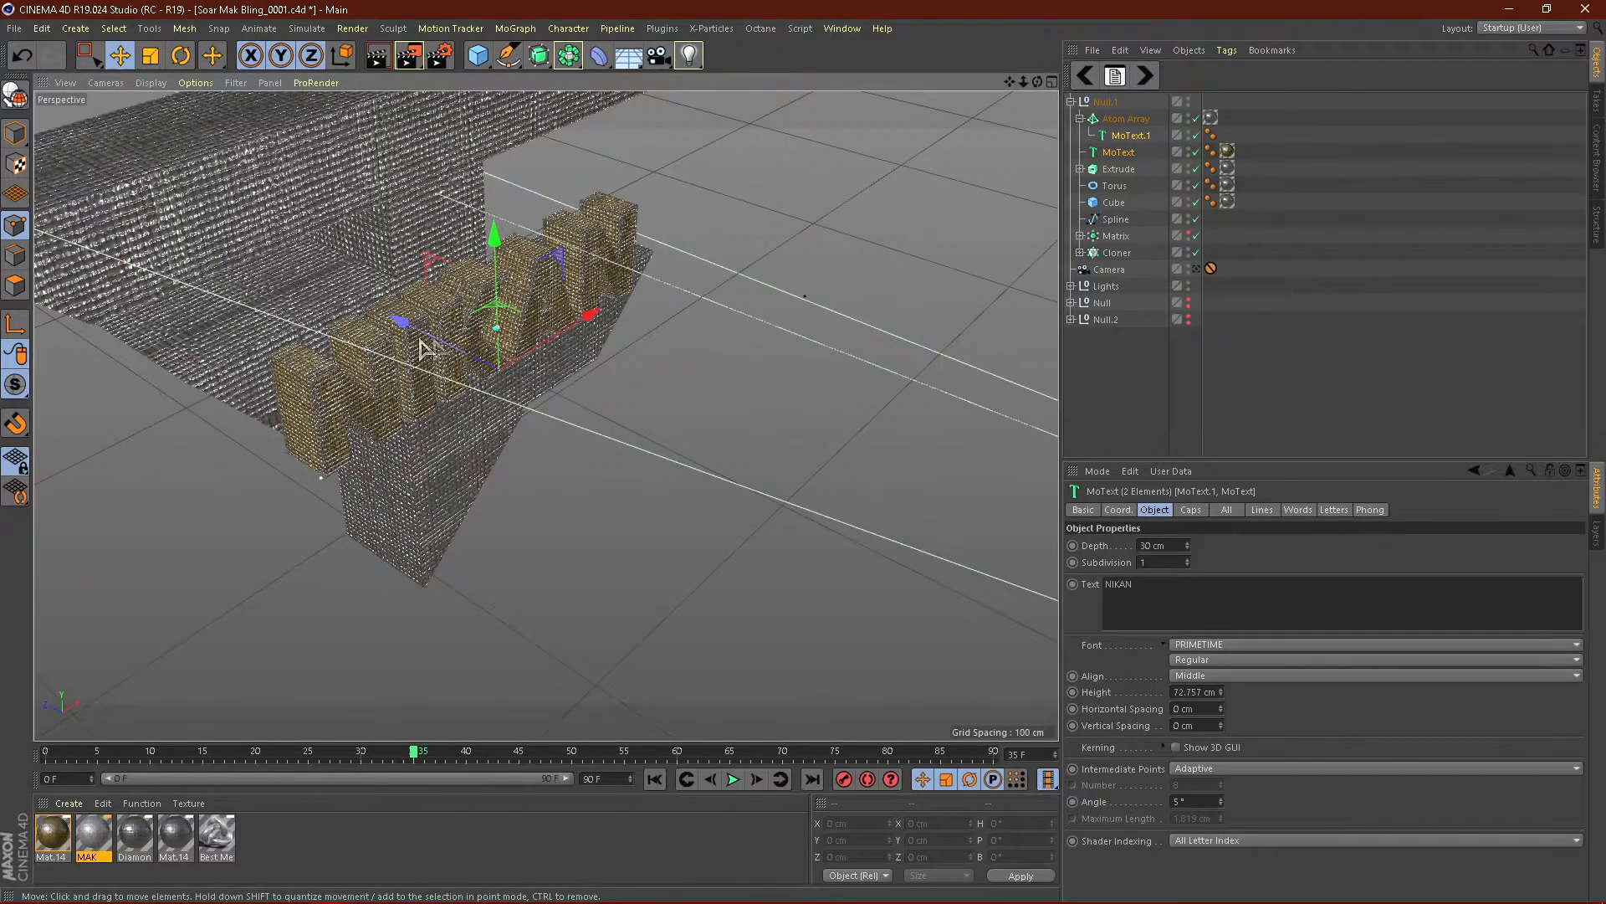
click(1121, 512)
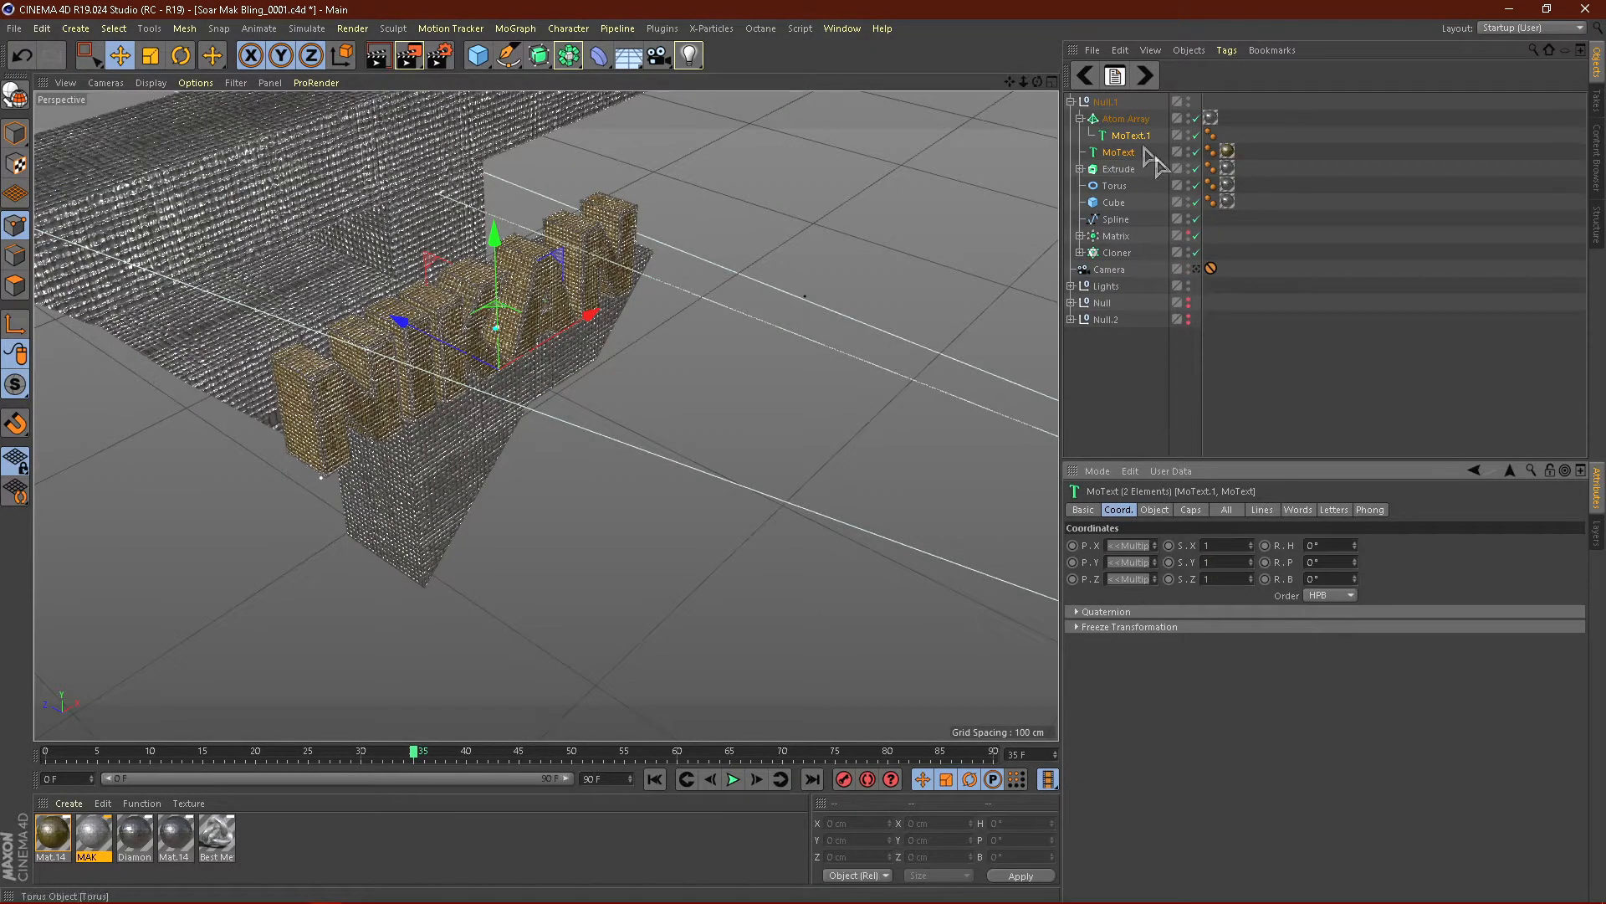
click(1080, 118)
click(1121, 136)
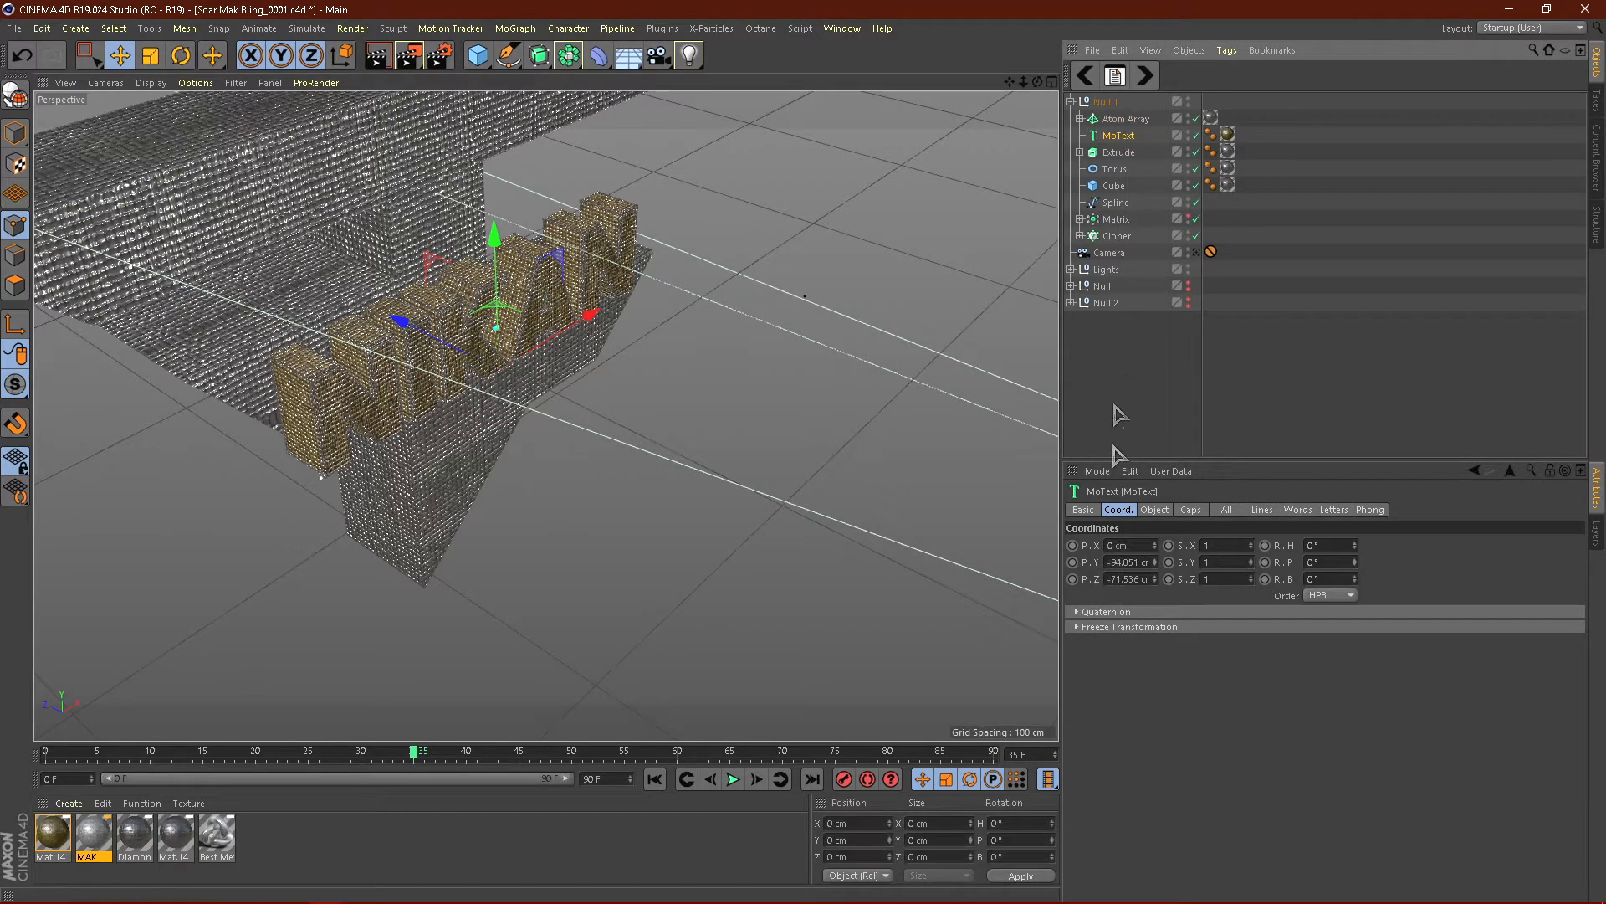
ctrl+click(1122, 119)
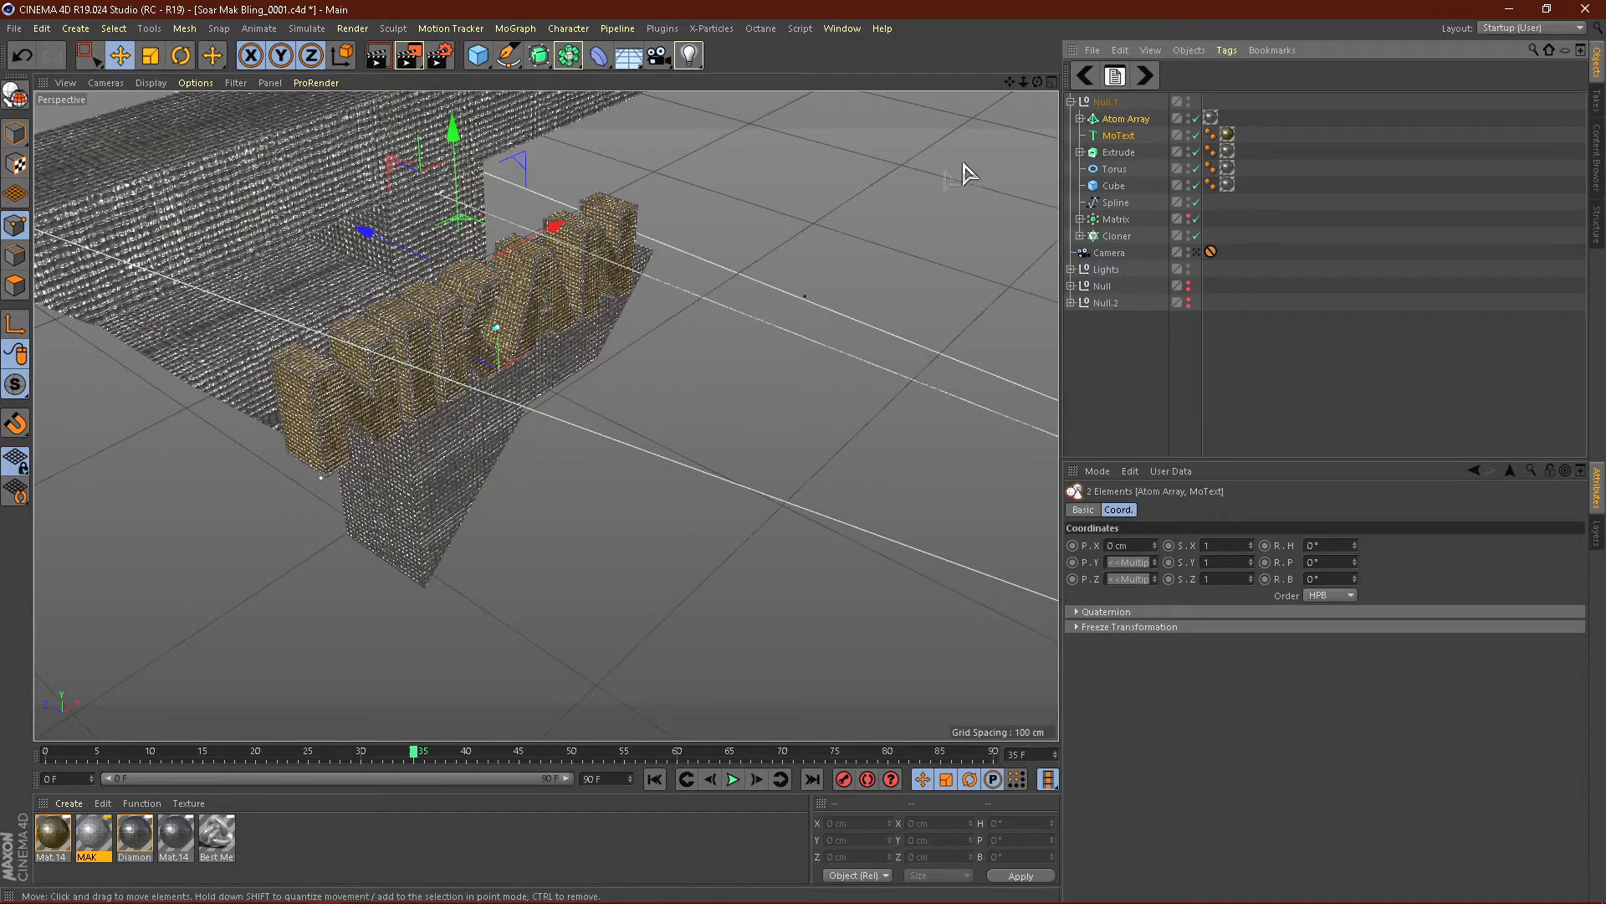
click(1051, 81)
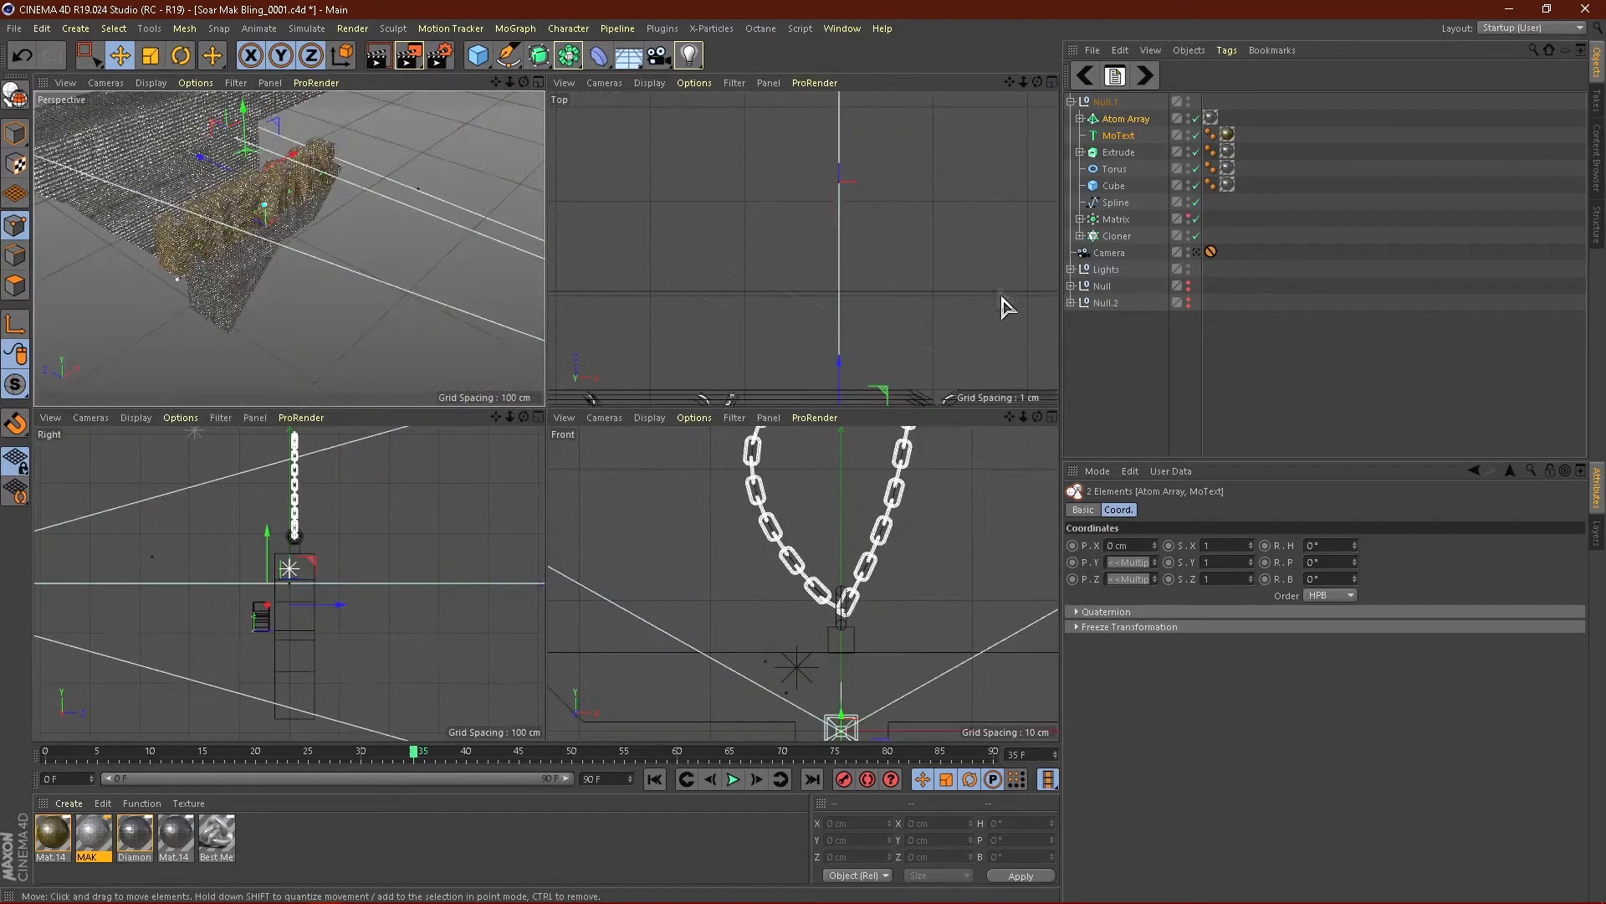
click(1051, 81)
scroll(669, 368, up, 6)
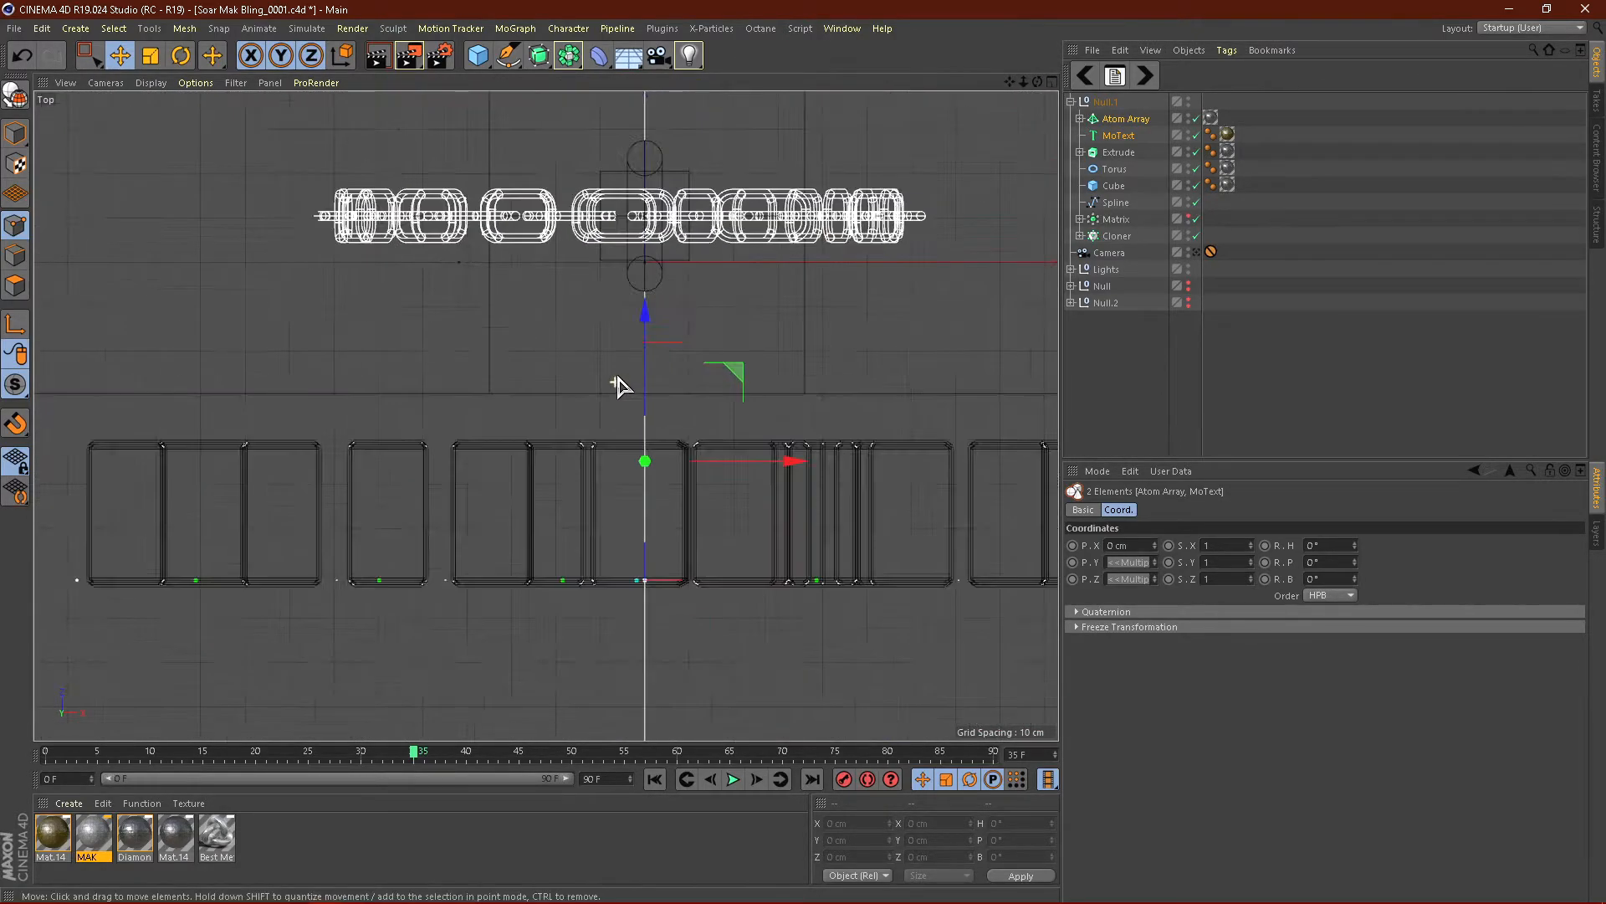
scroll(619, 384, up, 2)
drag(656, 326, 662, 268)
click(1052, 82)
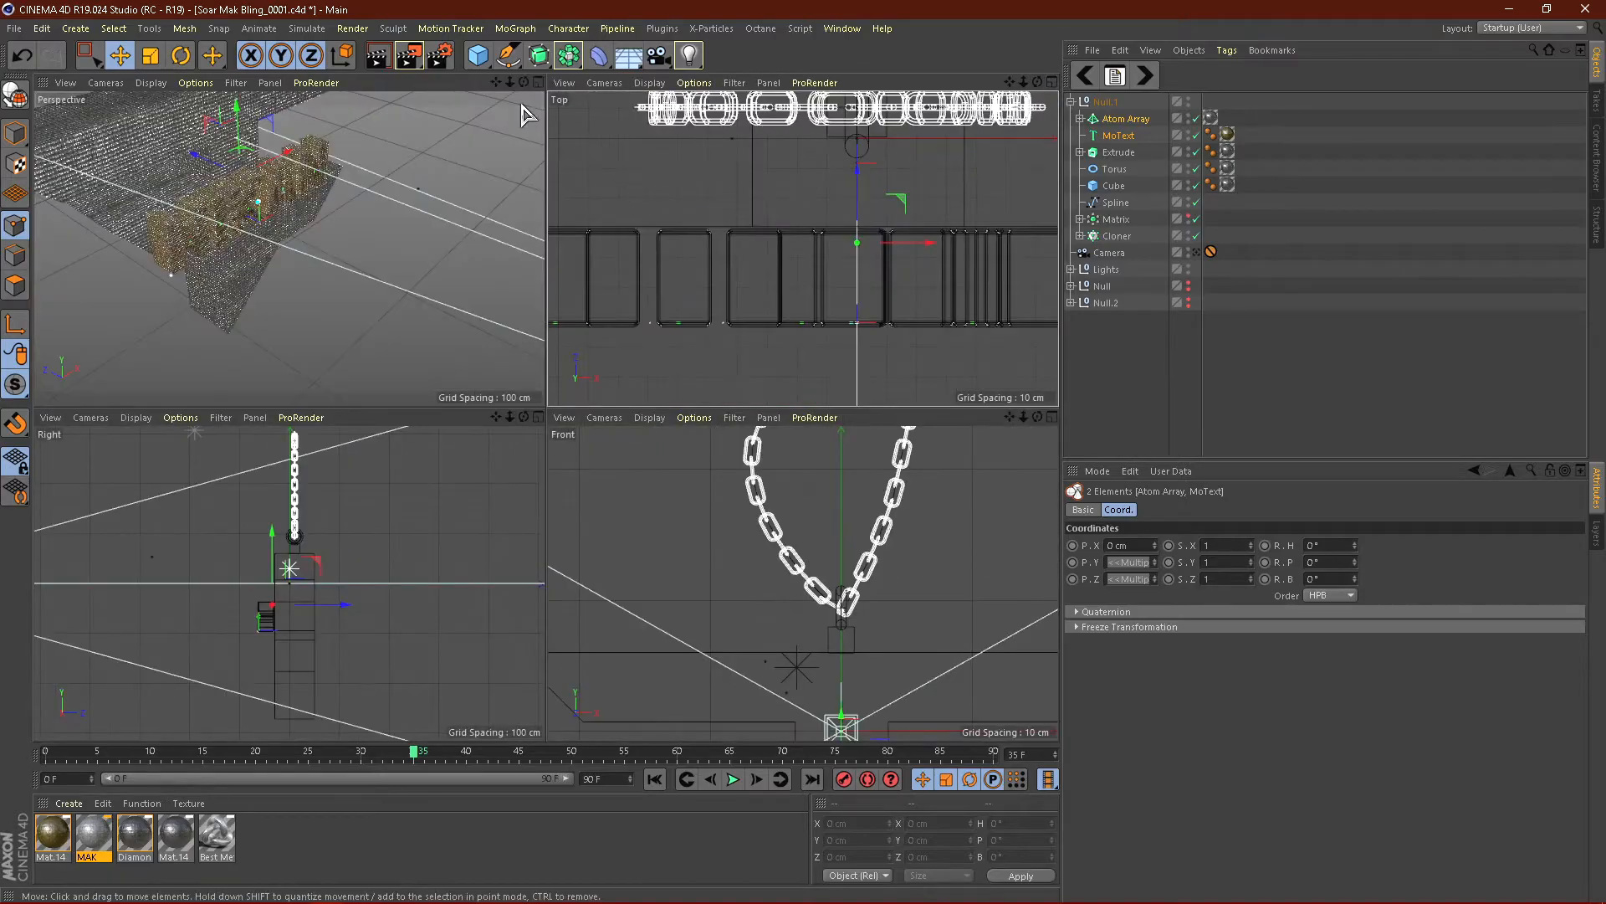
click(538, 82)
scroll(527, 289, up, 4)
mouse_move(437, 253)
alt+mouse_down()
mouse_move(535, 237)
mouse_move(386, 165)
mouse_move(376, 117)
alt+mouse_up()
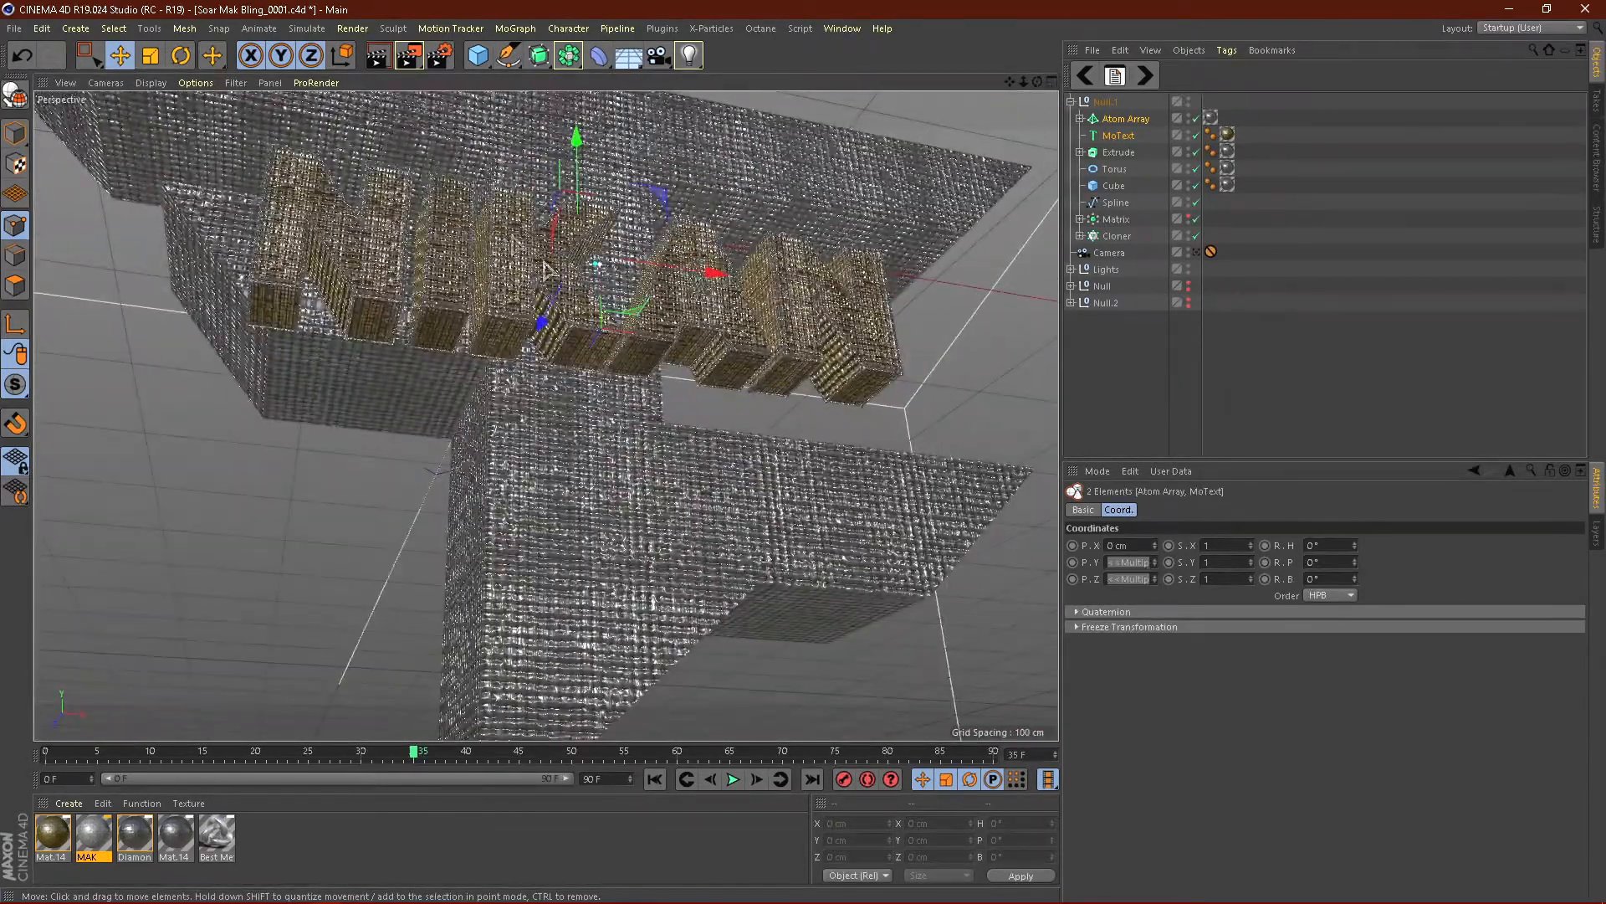
scroll(645, 369, down, 5)
mouse_move(584, 386)
alt+mouse_down()
mouse_move(656, 440)
mouse_move(719, 543)
mouse_move(499, 419)
mouse_move(531, 359)
mouse_move(706, 401)
mouse_move(481, 399)
alt+mouse_up()
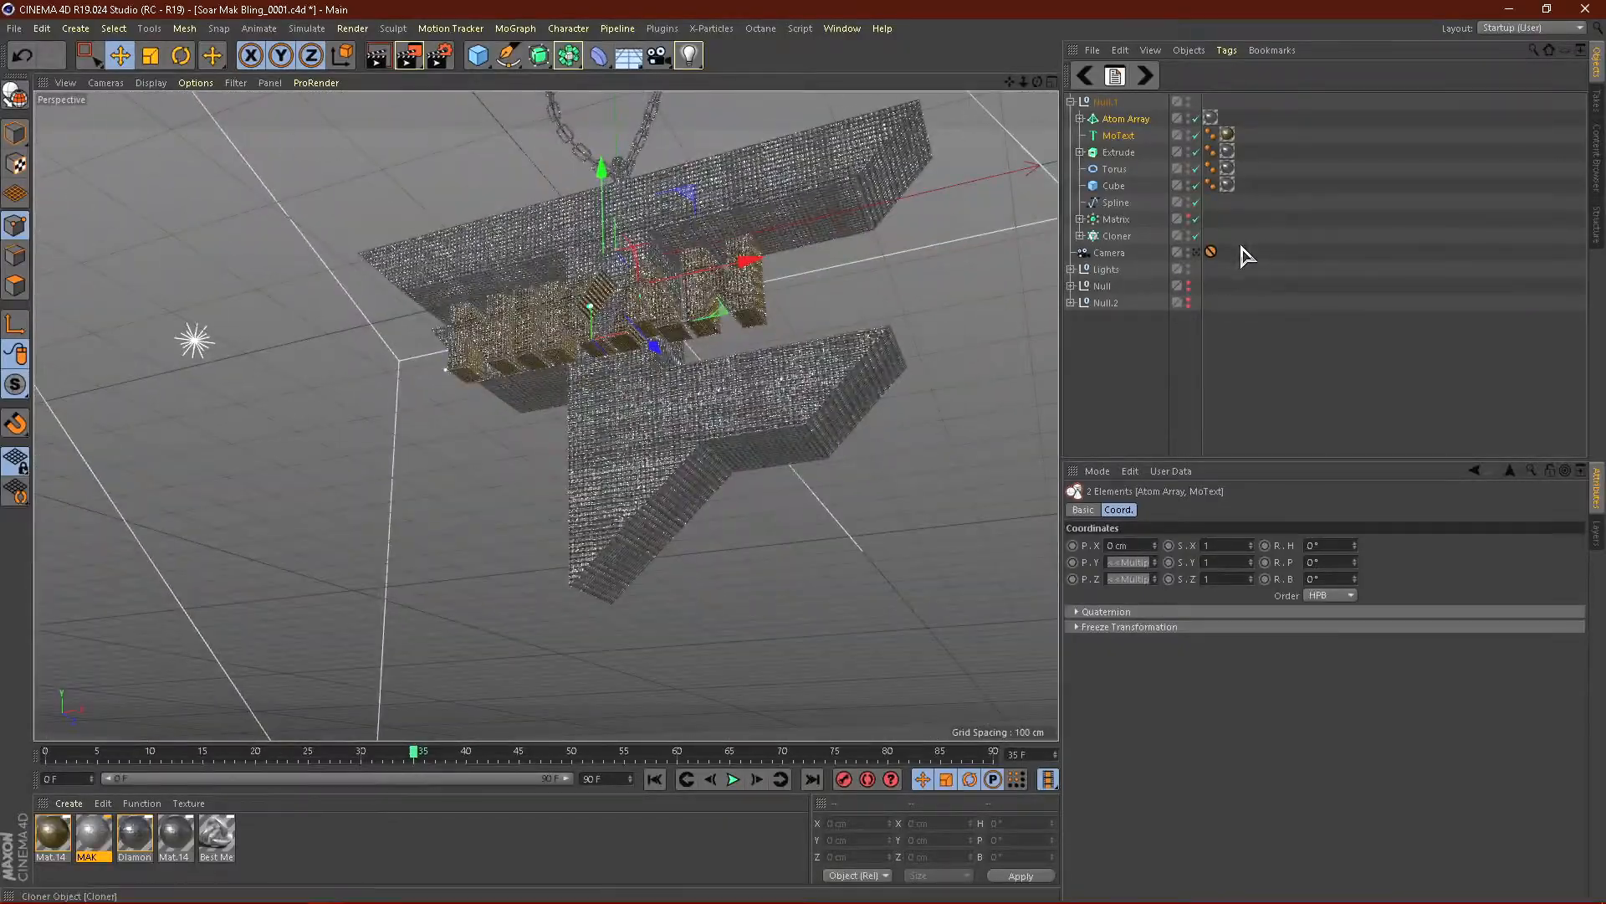
Step: Try rotating the necklace null Null.1 in the scene camera view, and reset its rotation angles to 0
click(1196, 251)
click(1088, 102)
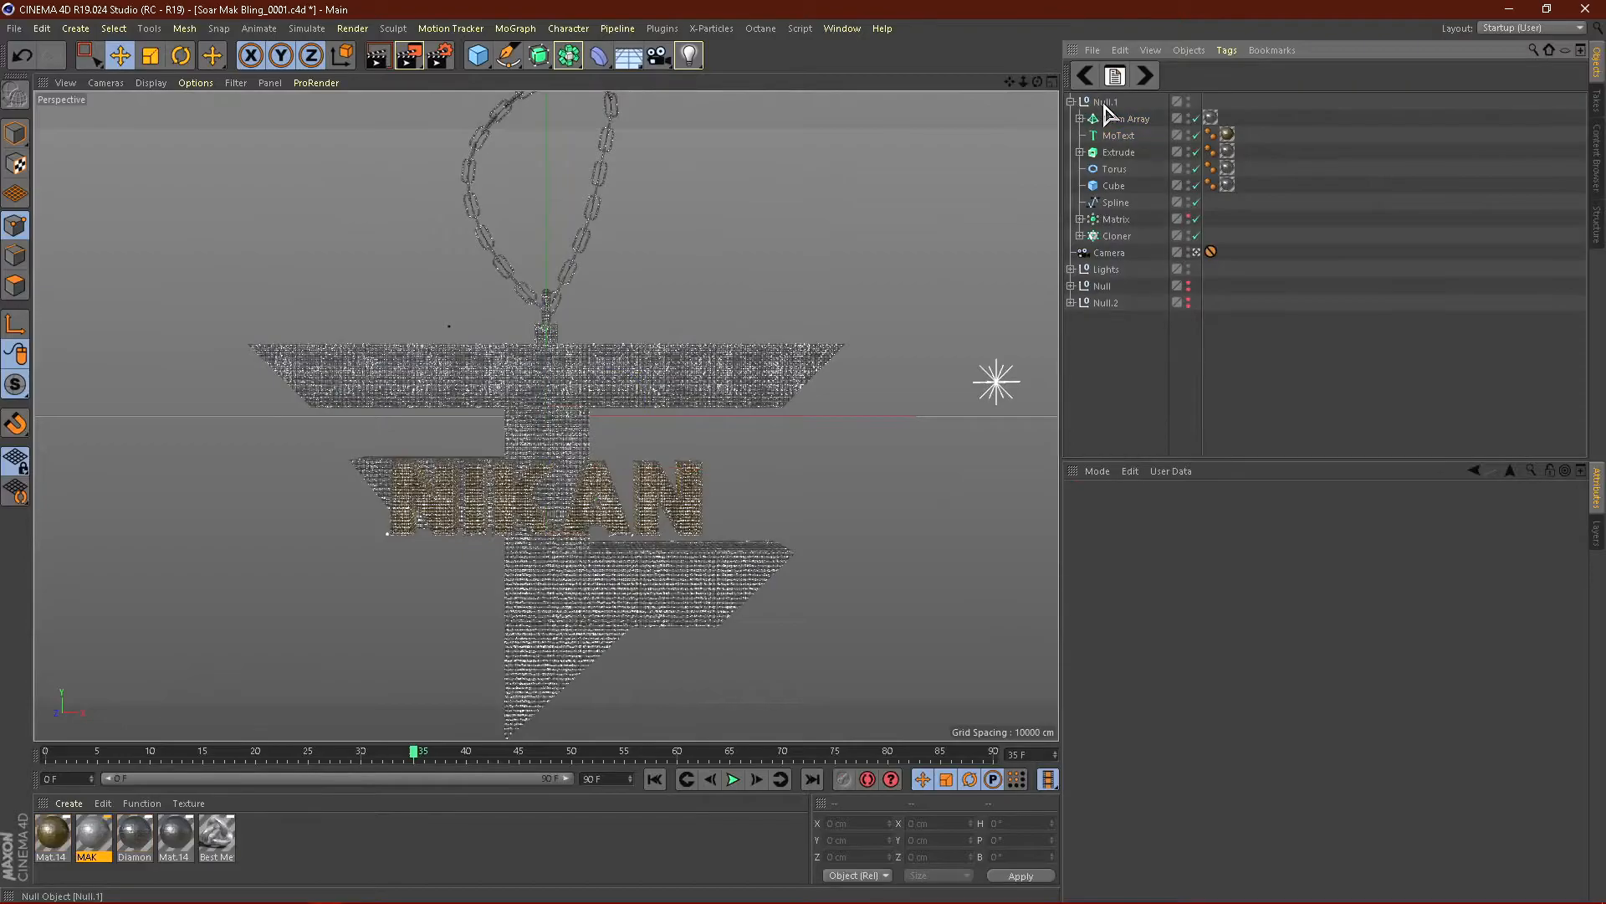
click(1071, 101)
key(r)
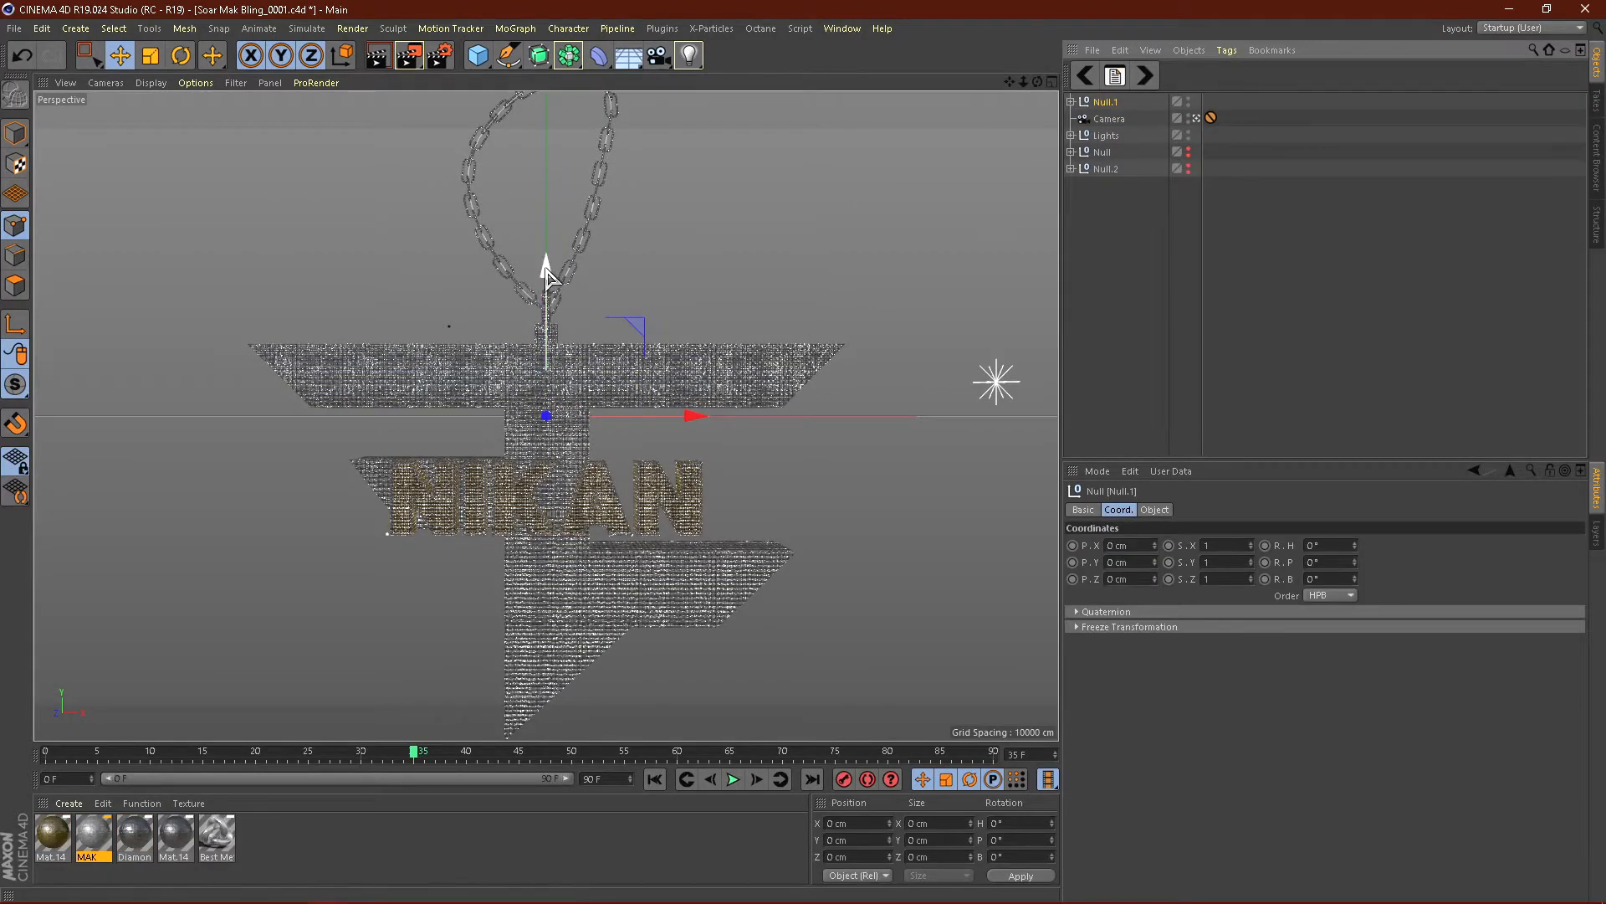
drag(559, 291, 1244, 514)
text(0)
key(Tab)
text(0)
key(Tab)
text(0)
key(Return)
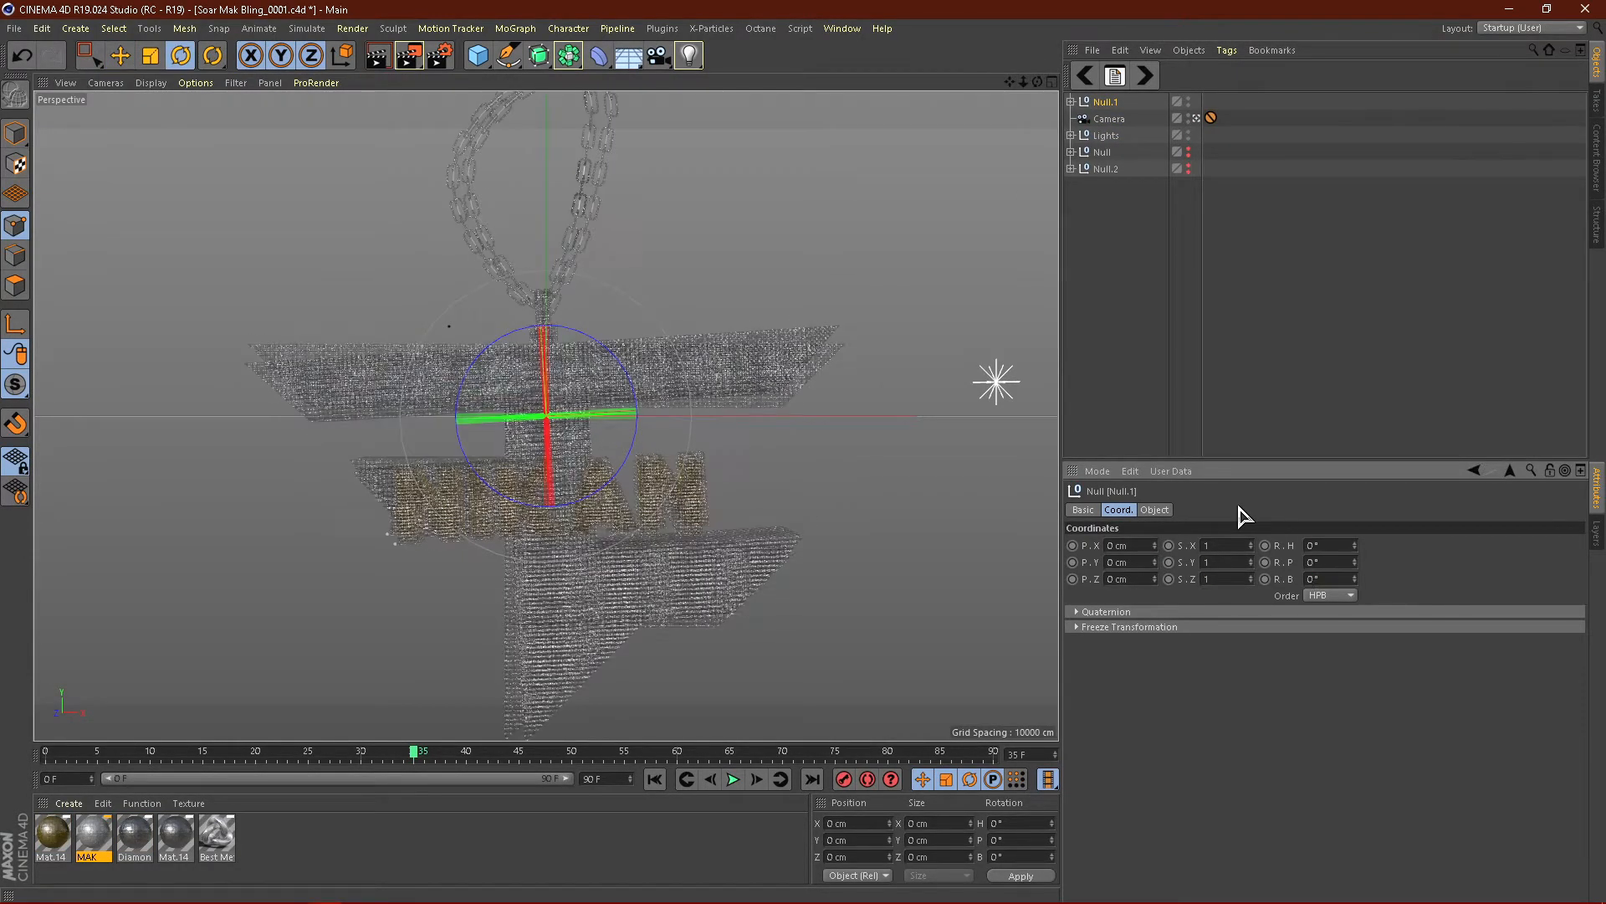
Step: Try to move the Torus, Cube, Spline, Matrix and Cloner together along Y outside the camera view, and undo the move
click(1196, 118)
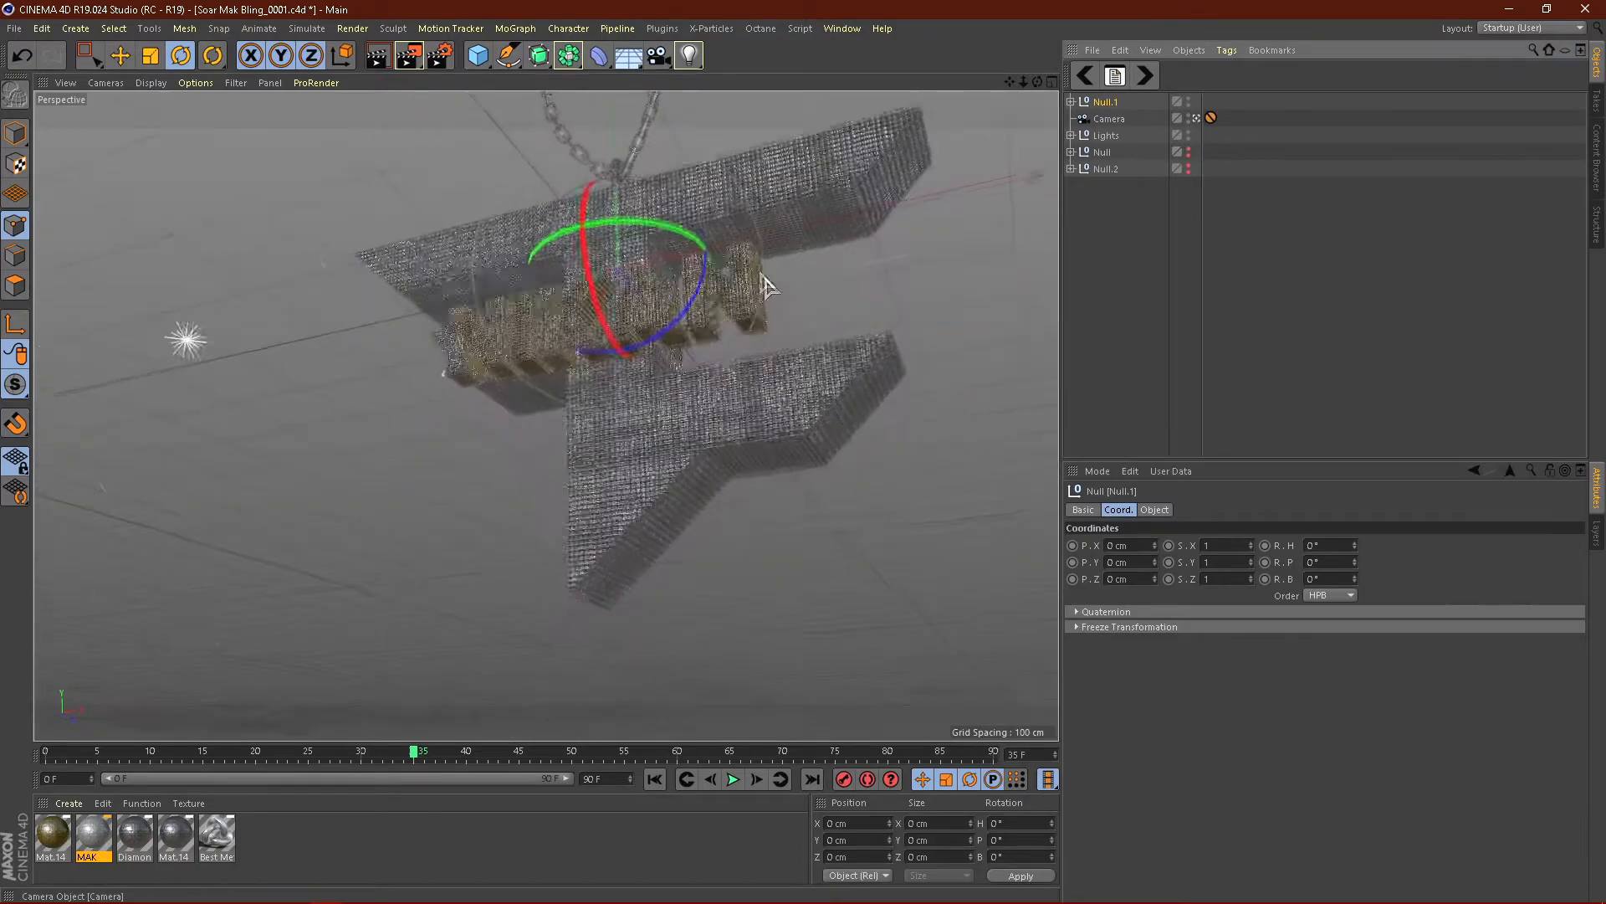
scroll(736, 502, down, 4)
scroll(642, 297, up, 6)
alt+drag(643, 297, 743, 392)
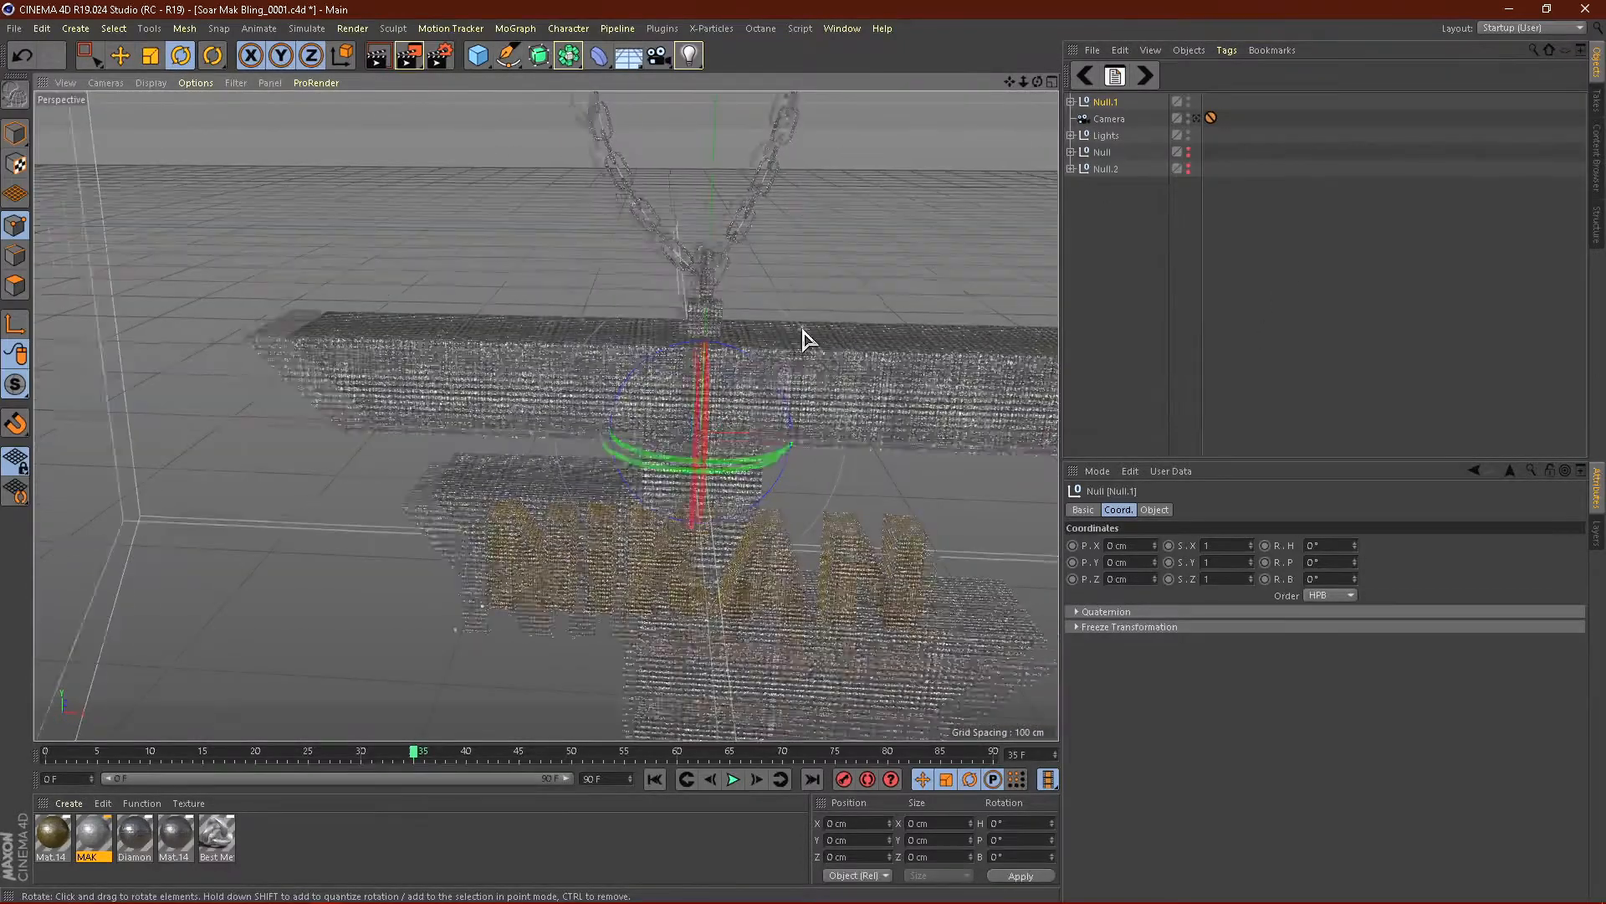
scroll(803, 334, up, 4)
click(1071, 101)
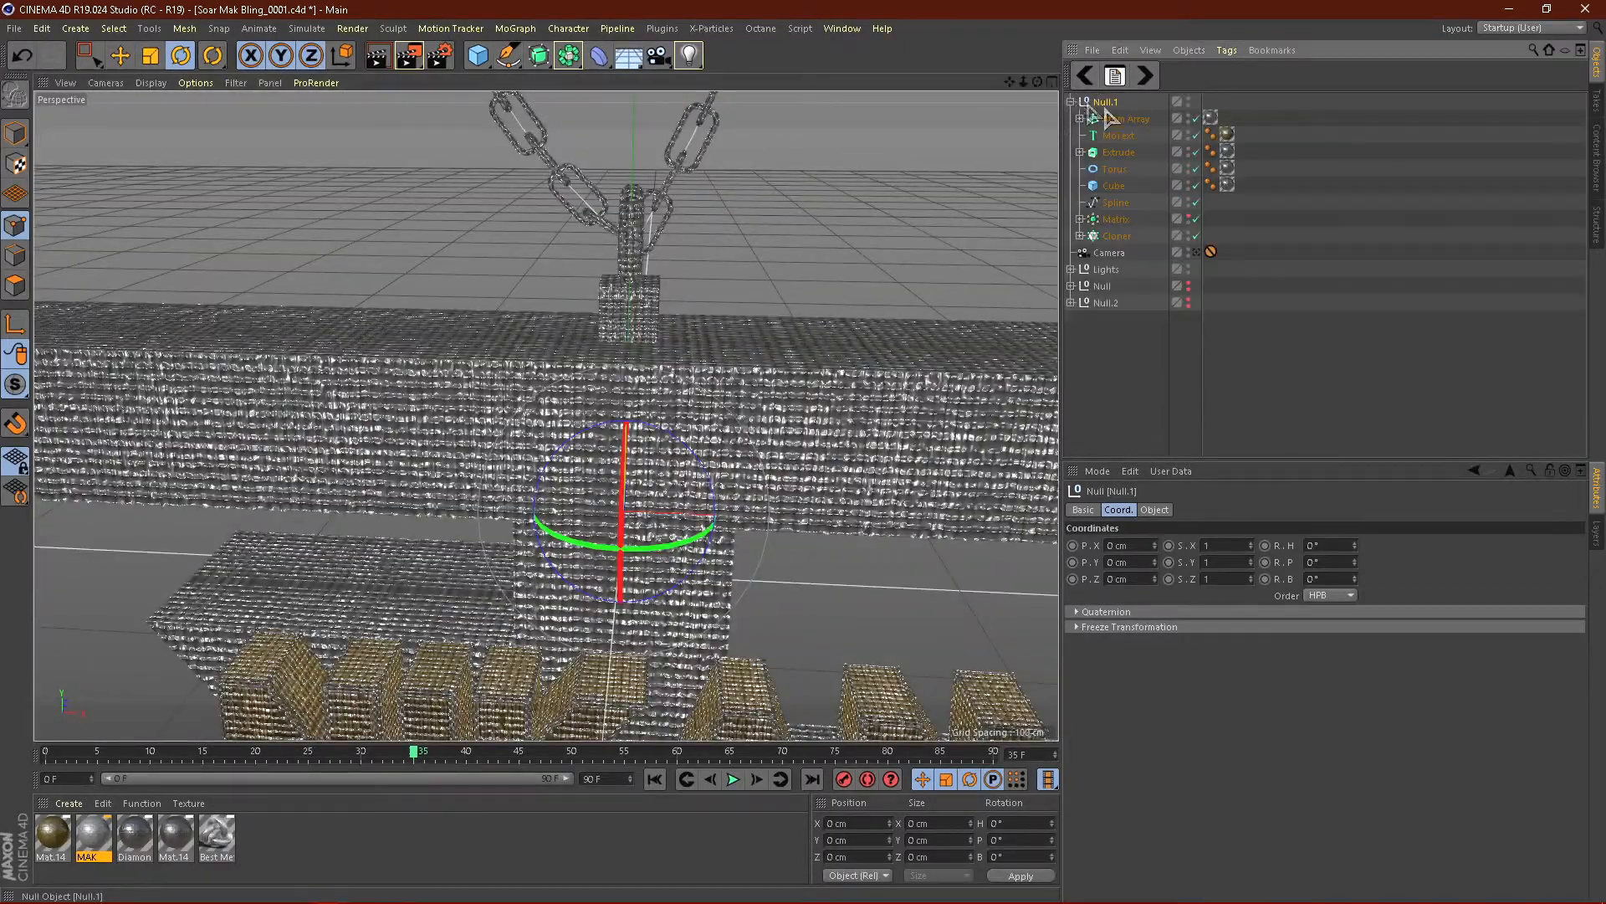
click(1117, 185)
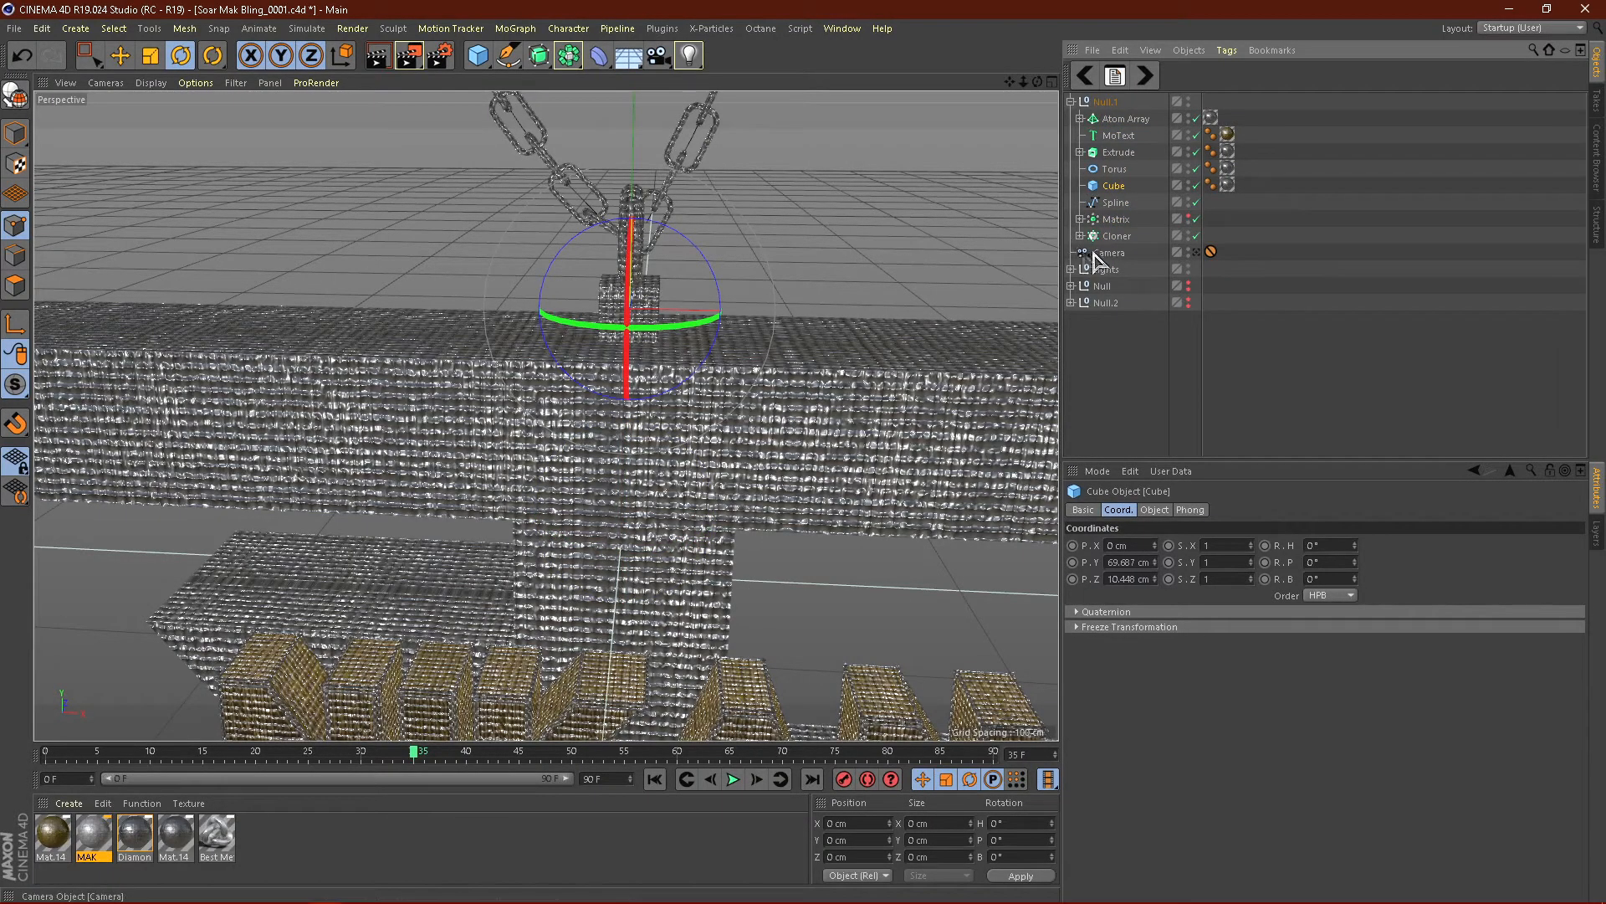
click(120, 56)
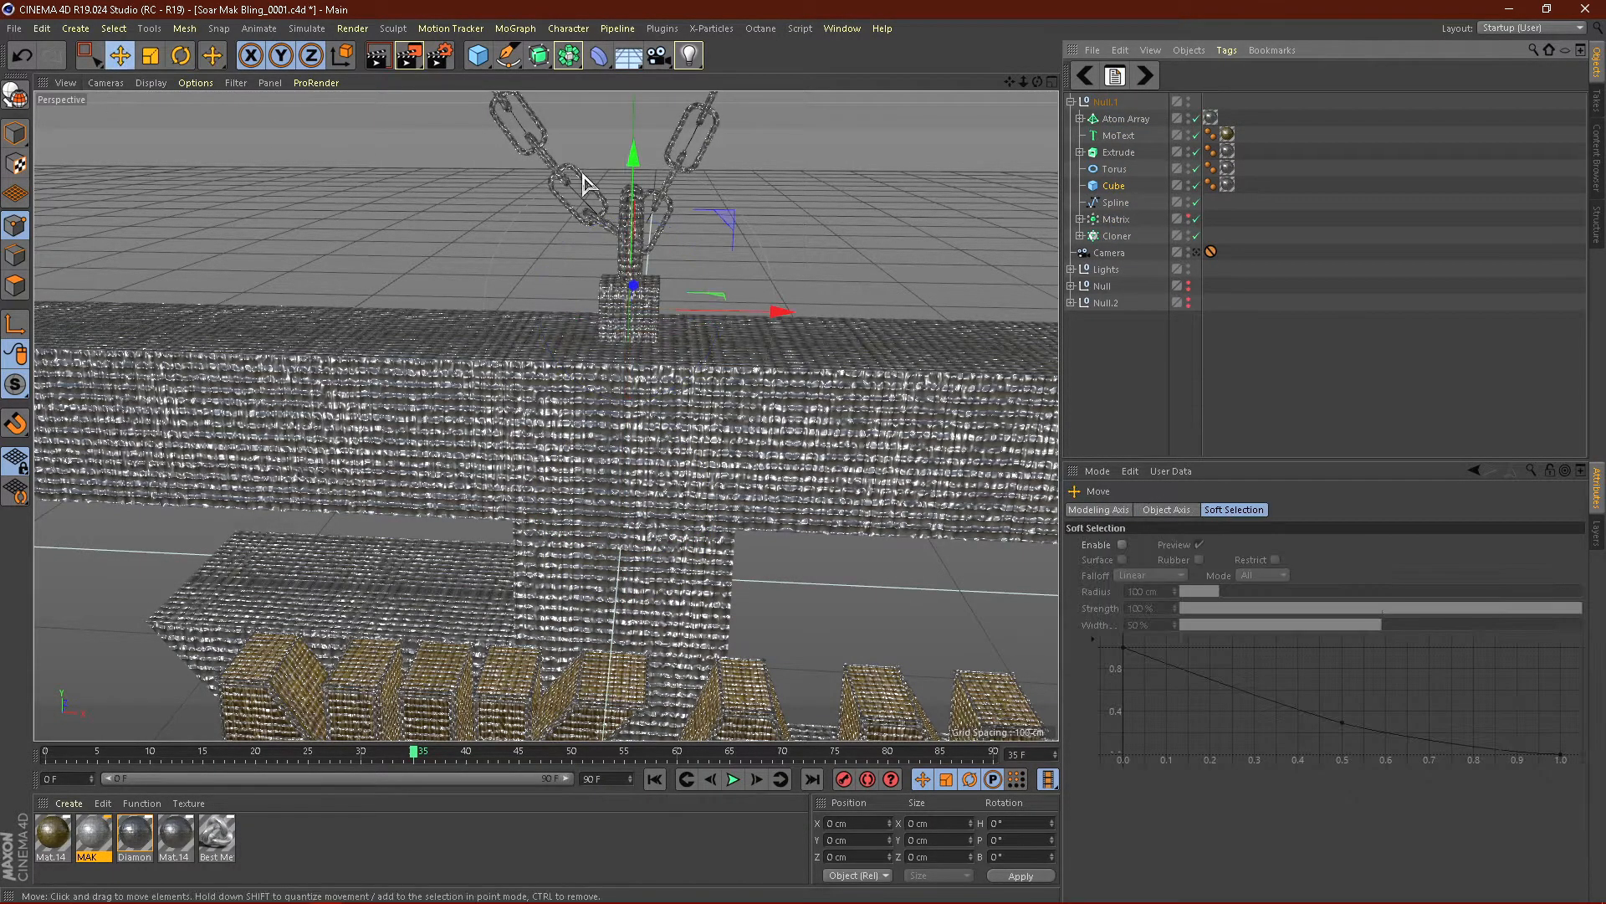
click(1115, 173)
click(1119, 156)
click(1115, 187)
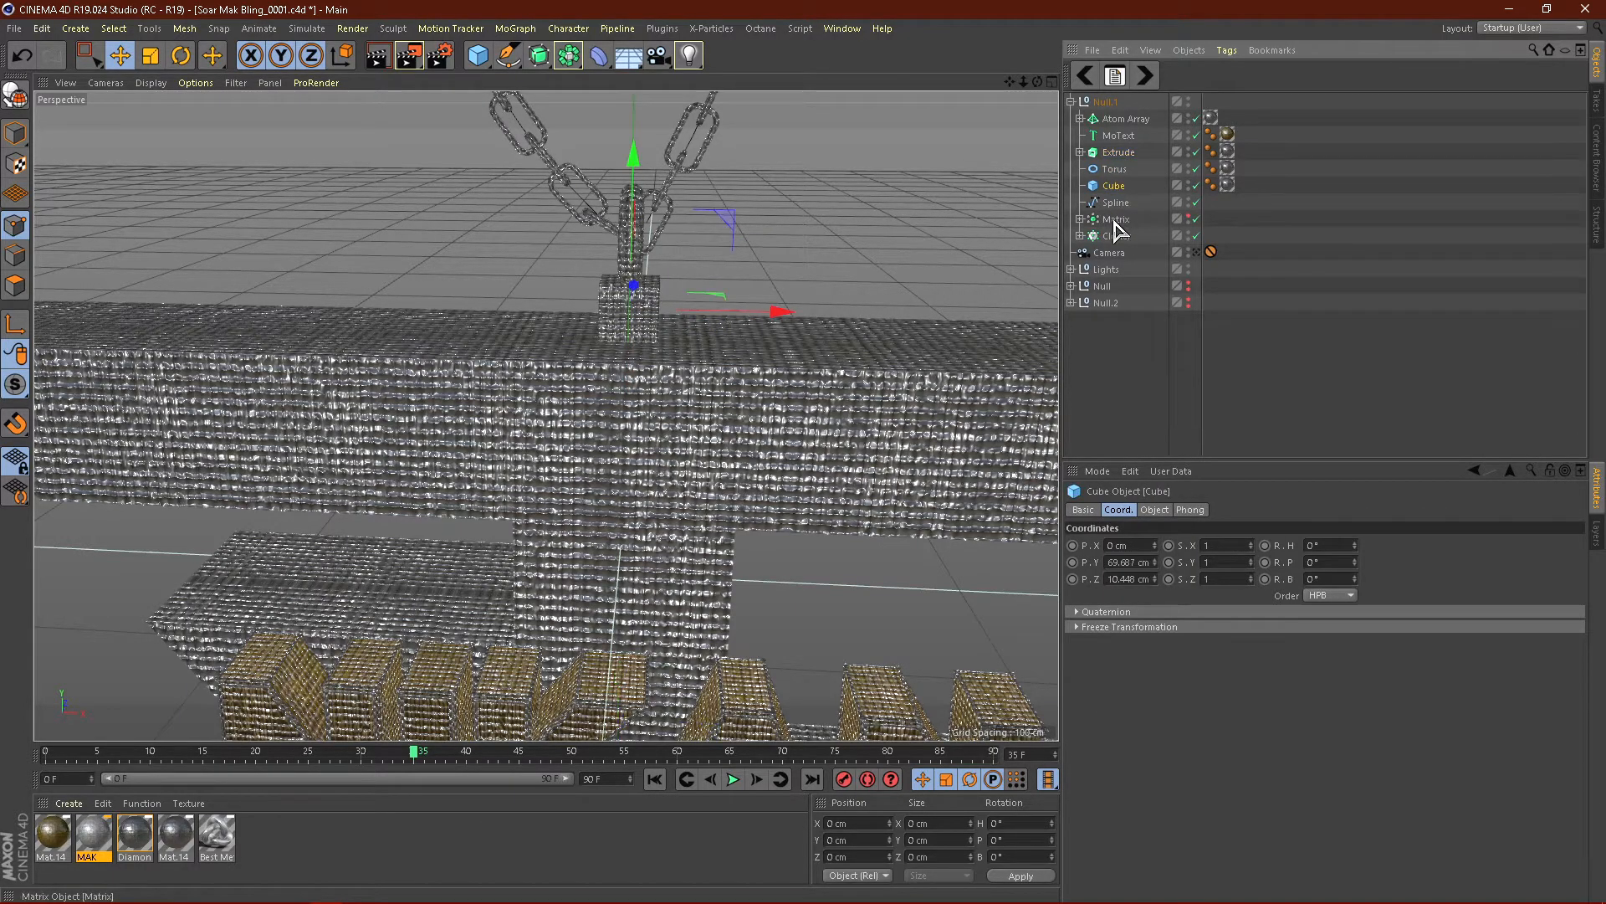
click(1117, 237)
shift+click(1115, 169)
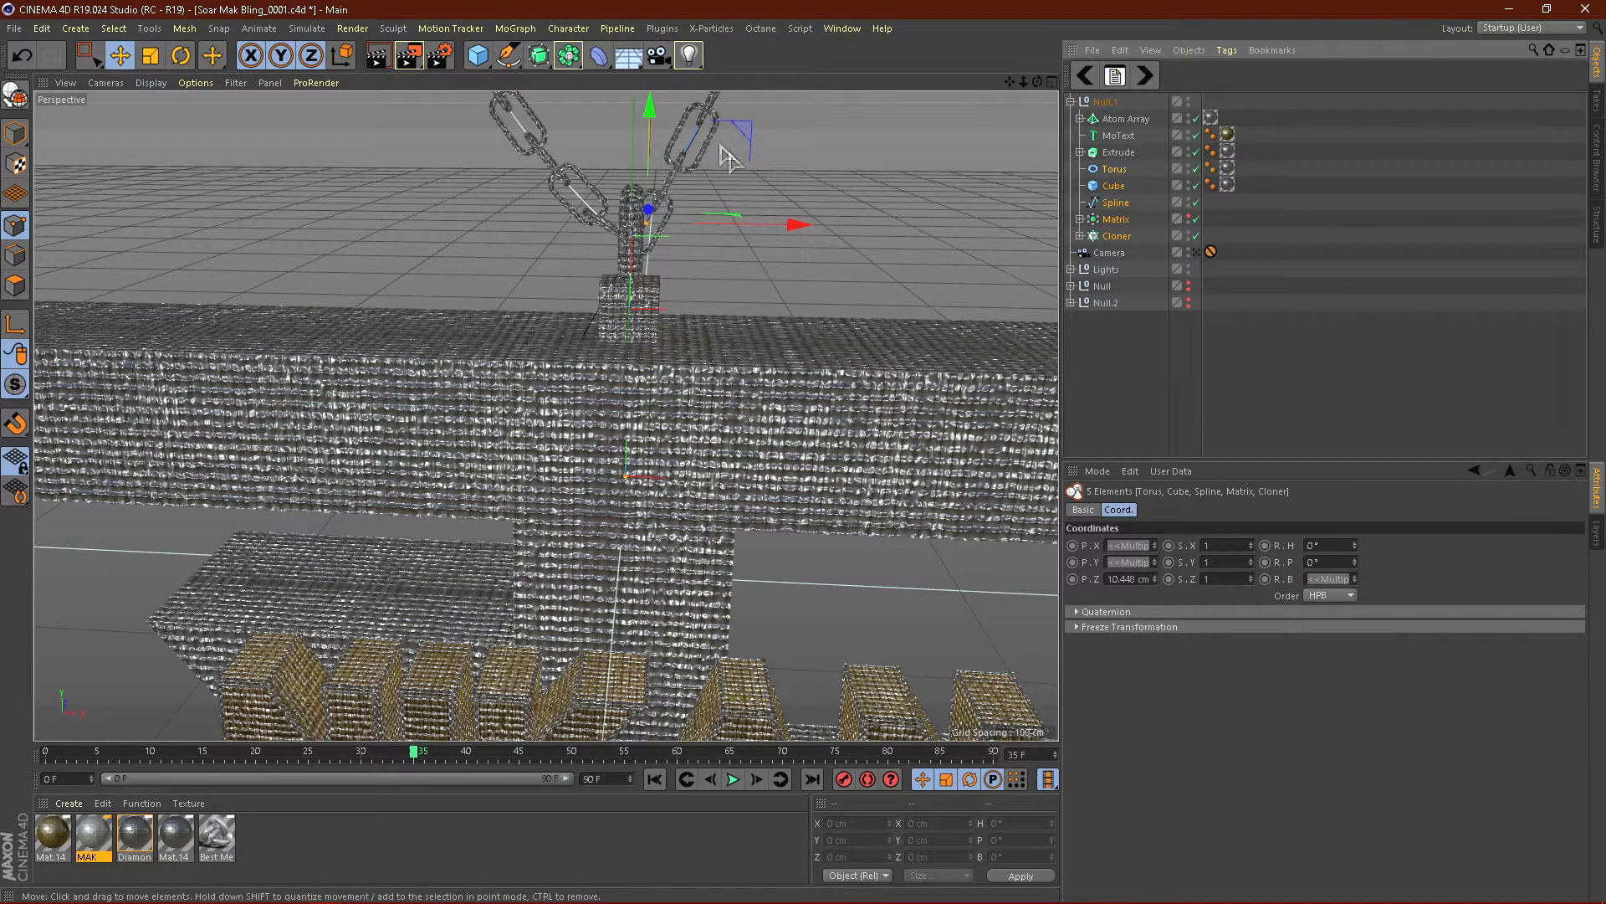
mouse_move(656, 102)
mouse_down()
mouse_move(657, 151)
mouse_move(658, 108)
mouse_up()
key(ctrl+z)
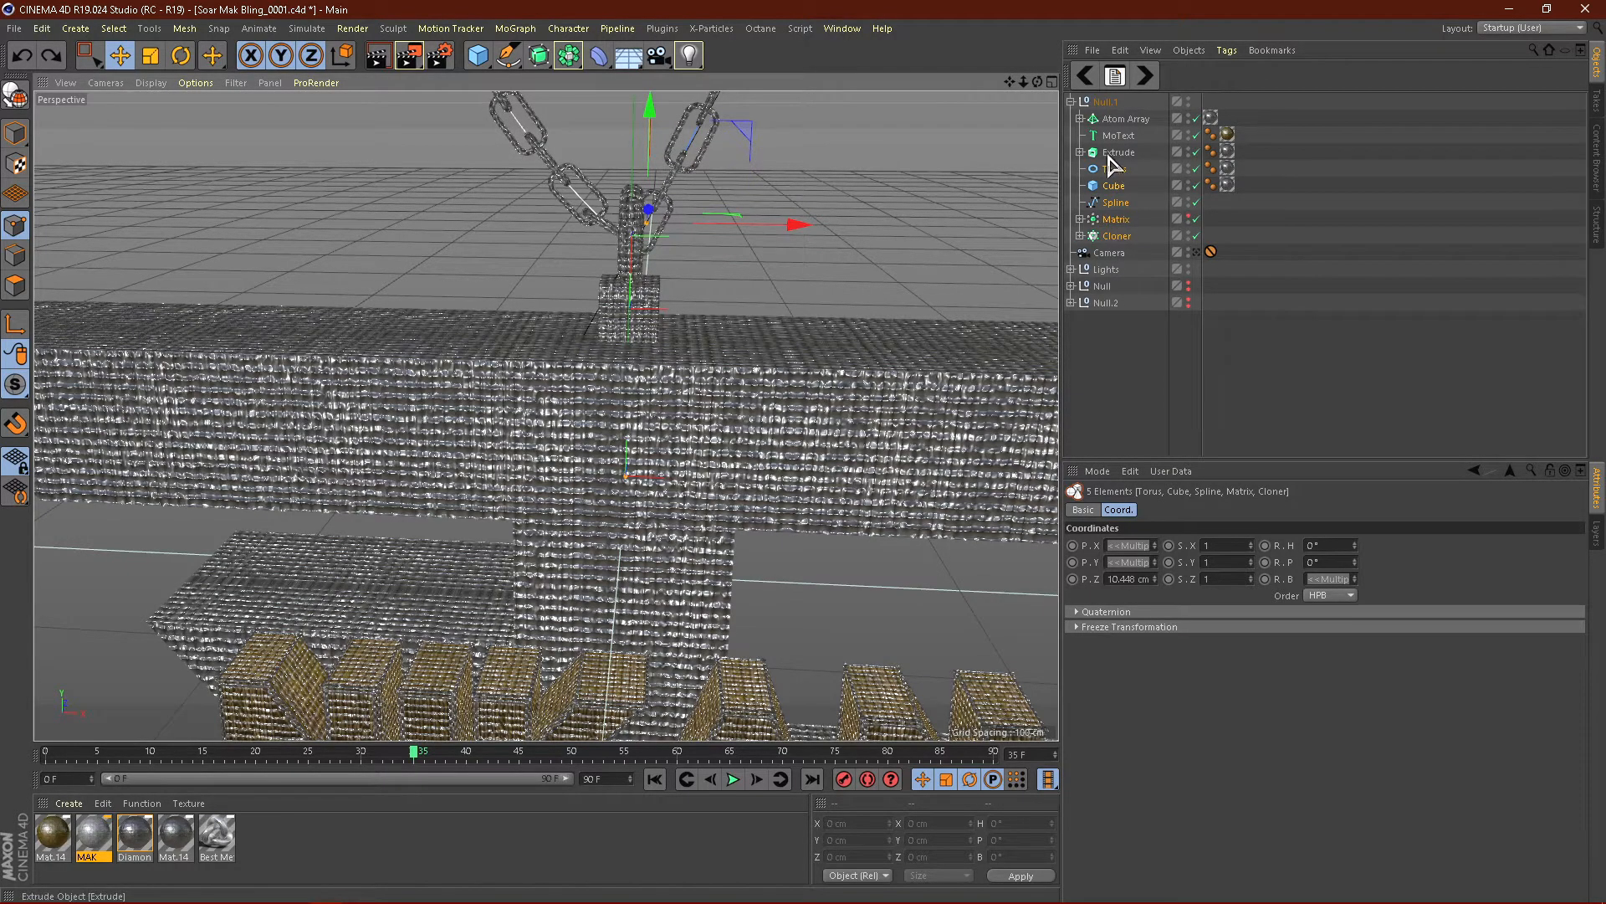
Step: Reselect the five objects from Torus through Cloner and switch to Object mode for moving them
click(1113, 187)
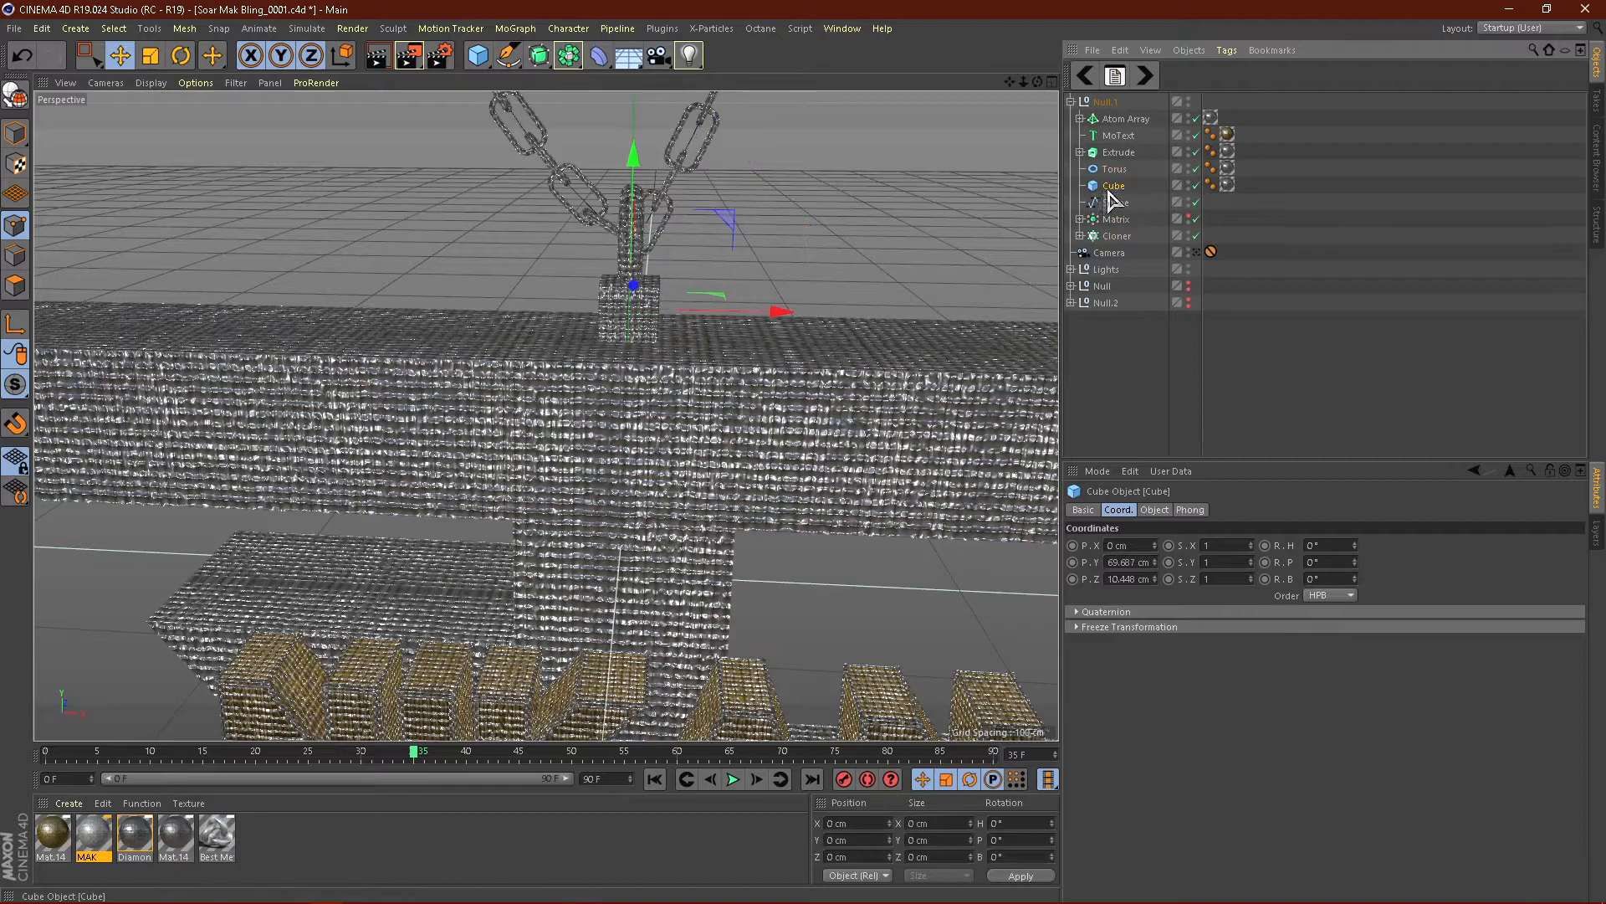
click(1118, 237)
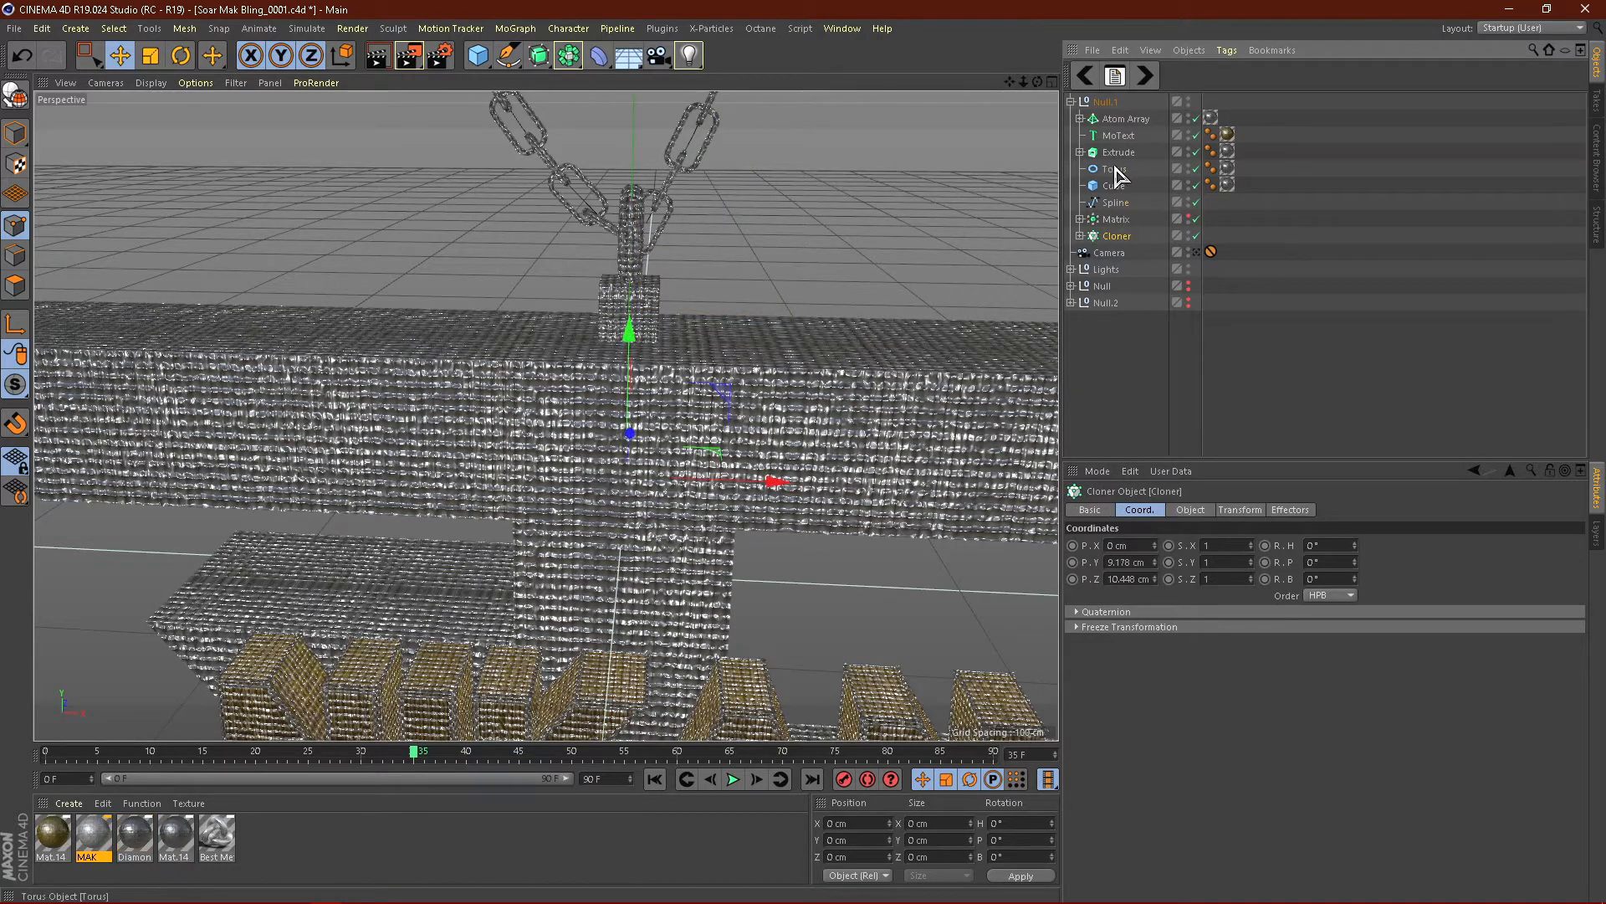
shift+click(1114, 170)
mouse_move(653, 119)
mouse_down()
mouse_move(655, 149)
mouse_move(655, 92)
mouse_up()
key(ctrl+z)
click(15, 133)
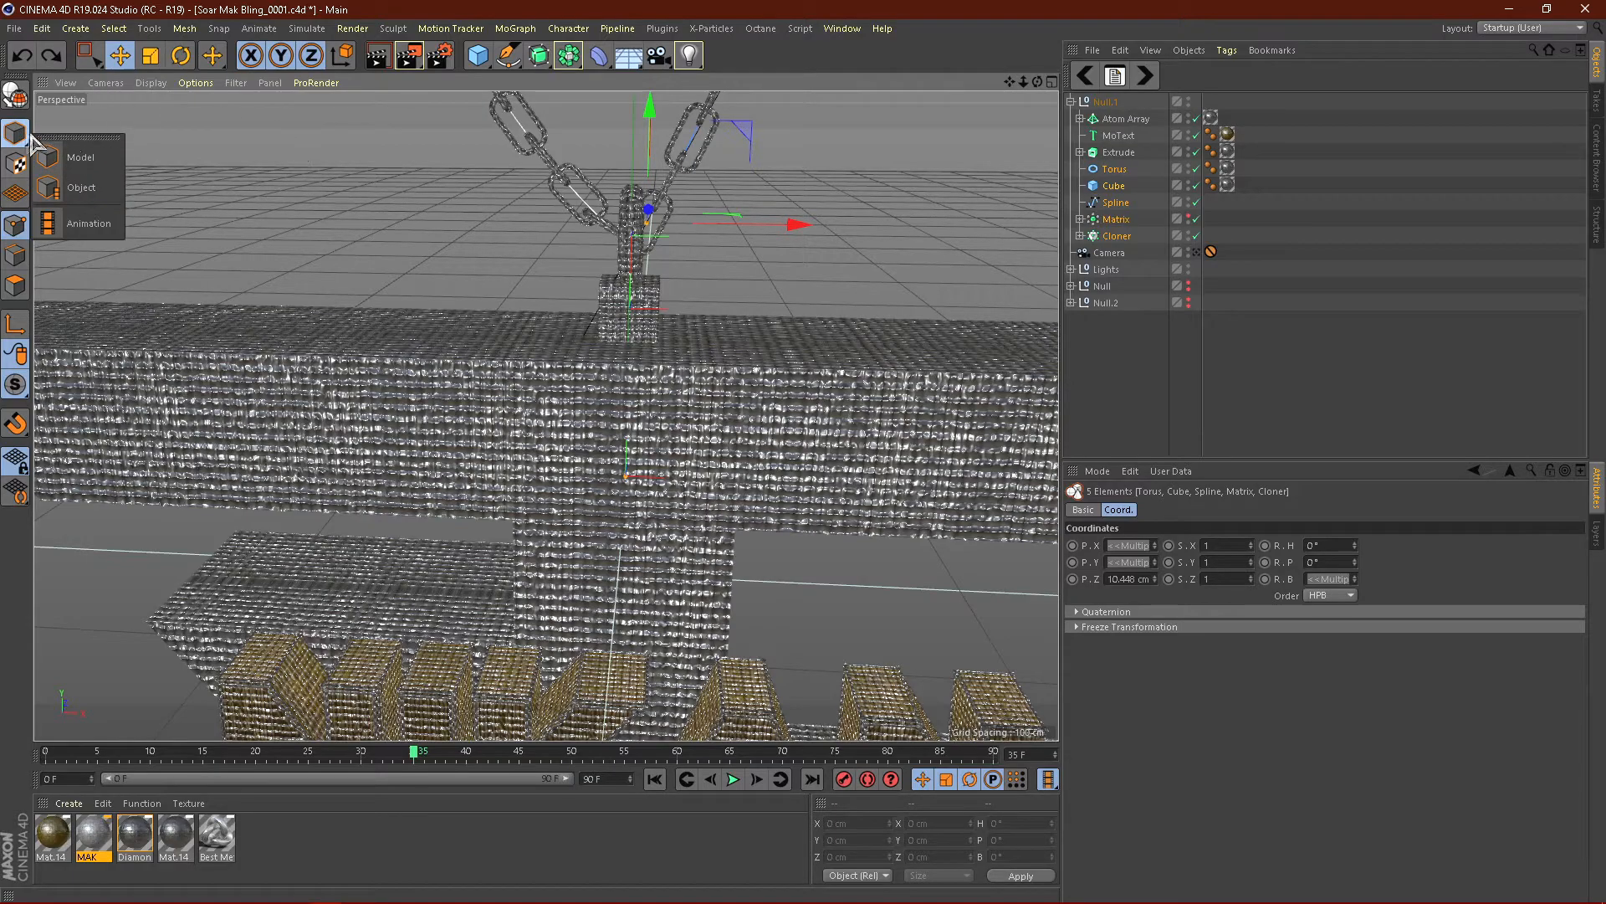
click(50, 185)
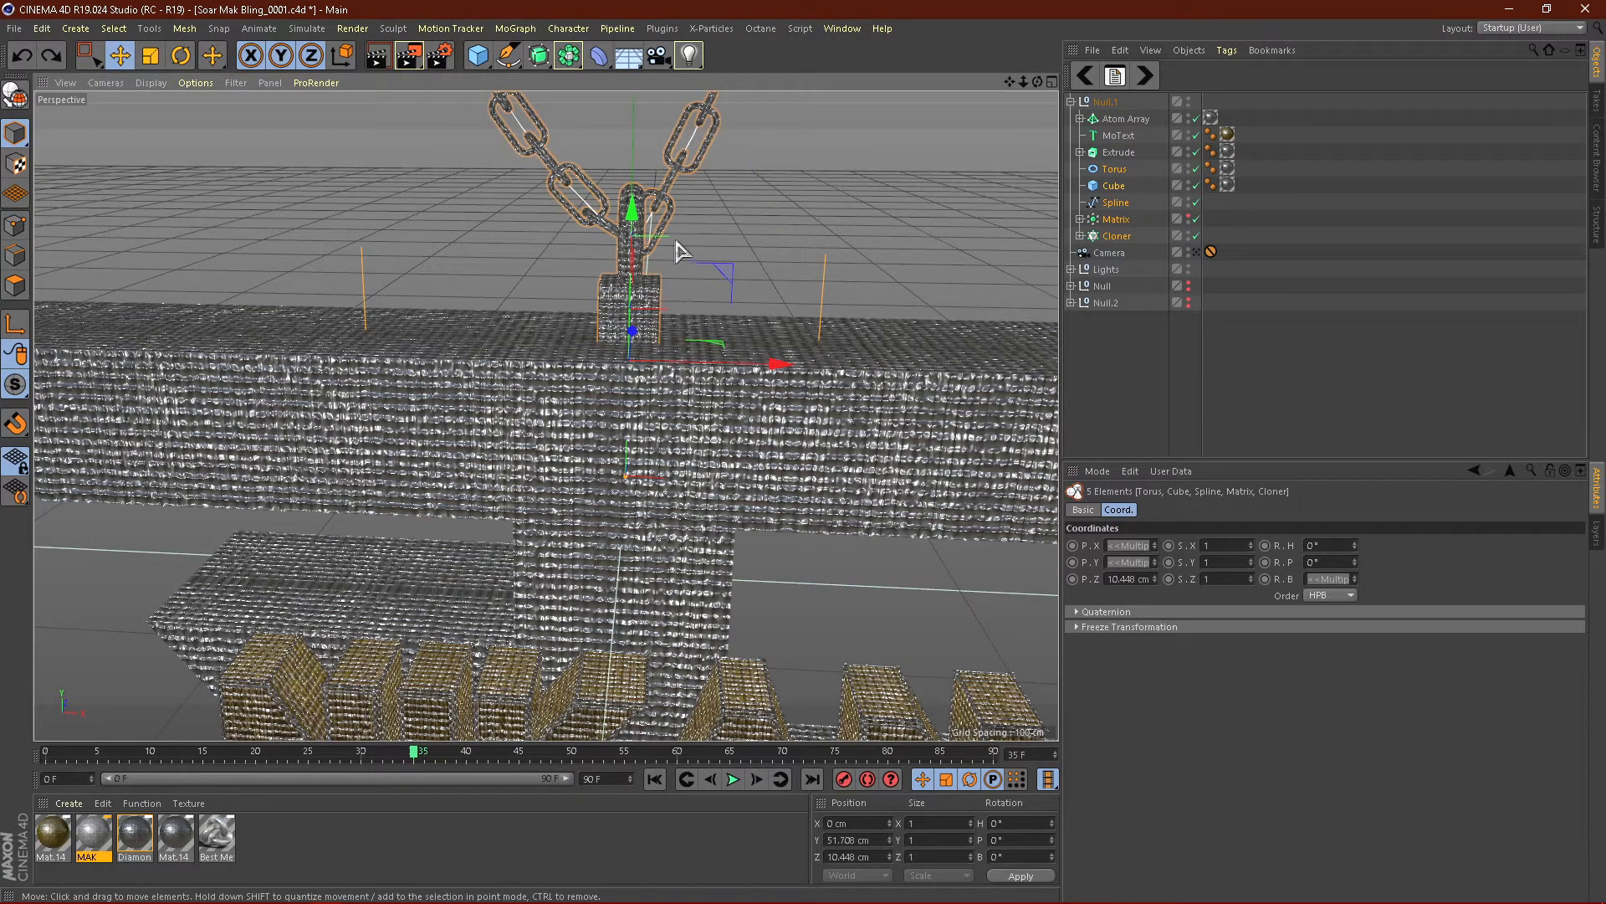
Step: Lower the Torus, Cube, Spline, Matrix and Cloner together to about 42.8 cm in Y, sinking the connector cube into the logo
mouse_move(652, 227)
mouse_down()
mouse_move(659, 252)
mouse_move(676, 213)
mouse_move(679, 228)
mouse_up()
key(ctrl+z)
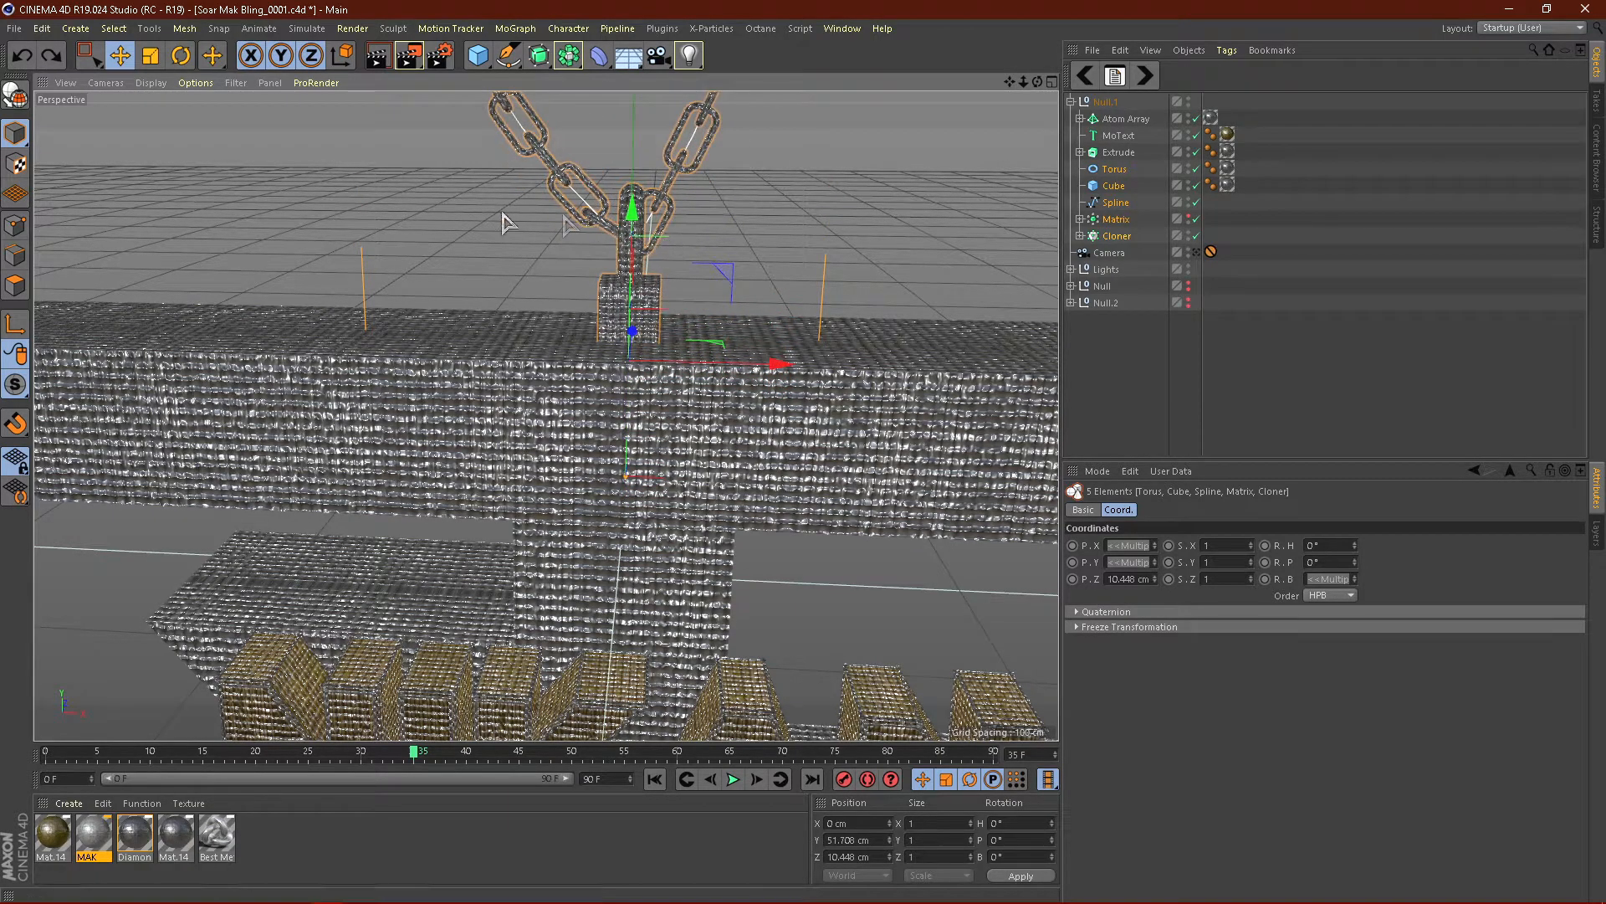
click(15, 134)
drag(632, 209, 634, 236)
alt+drag(548, 364, 702, 344)
drag(525, 257, 545, 258)
alt+drag(623, 404, 433, 397)
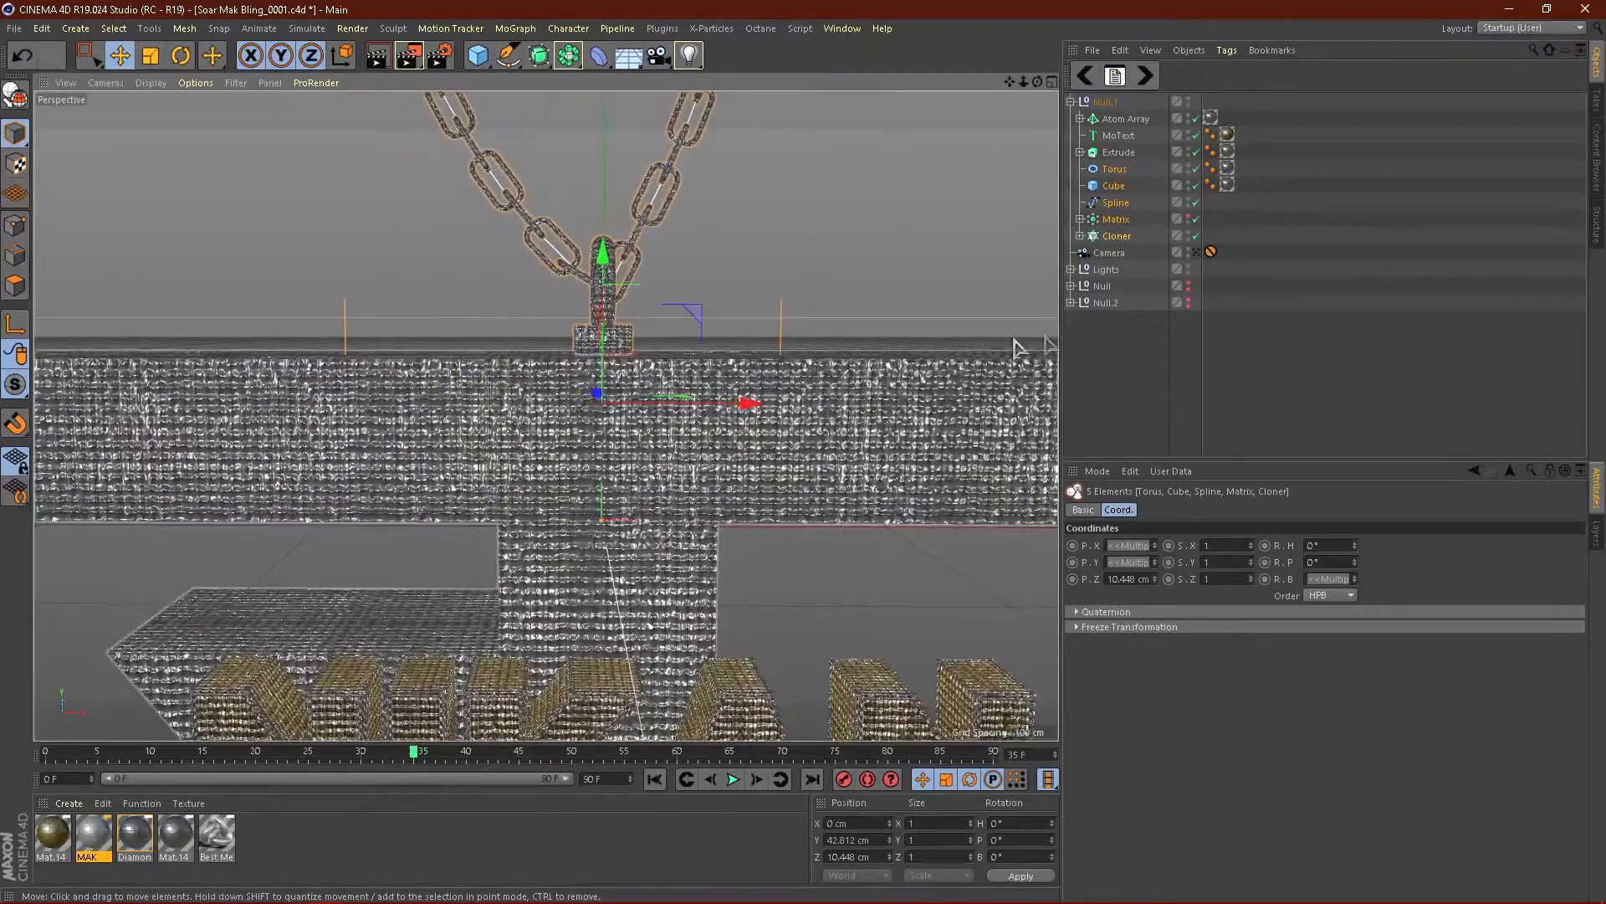
click(1196, 252)
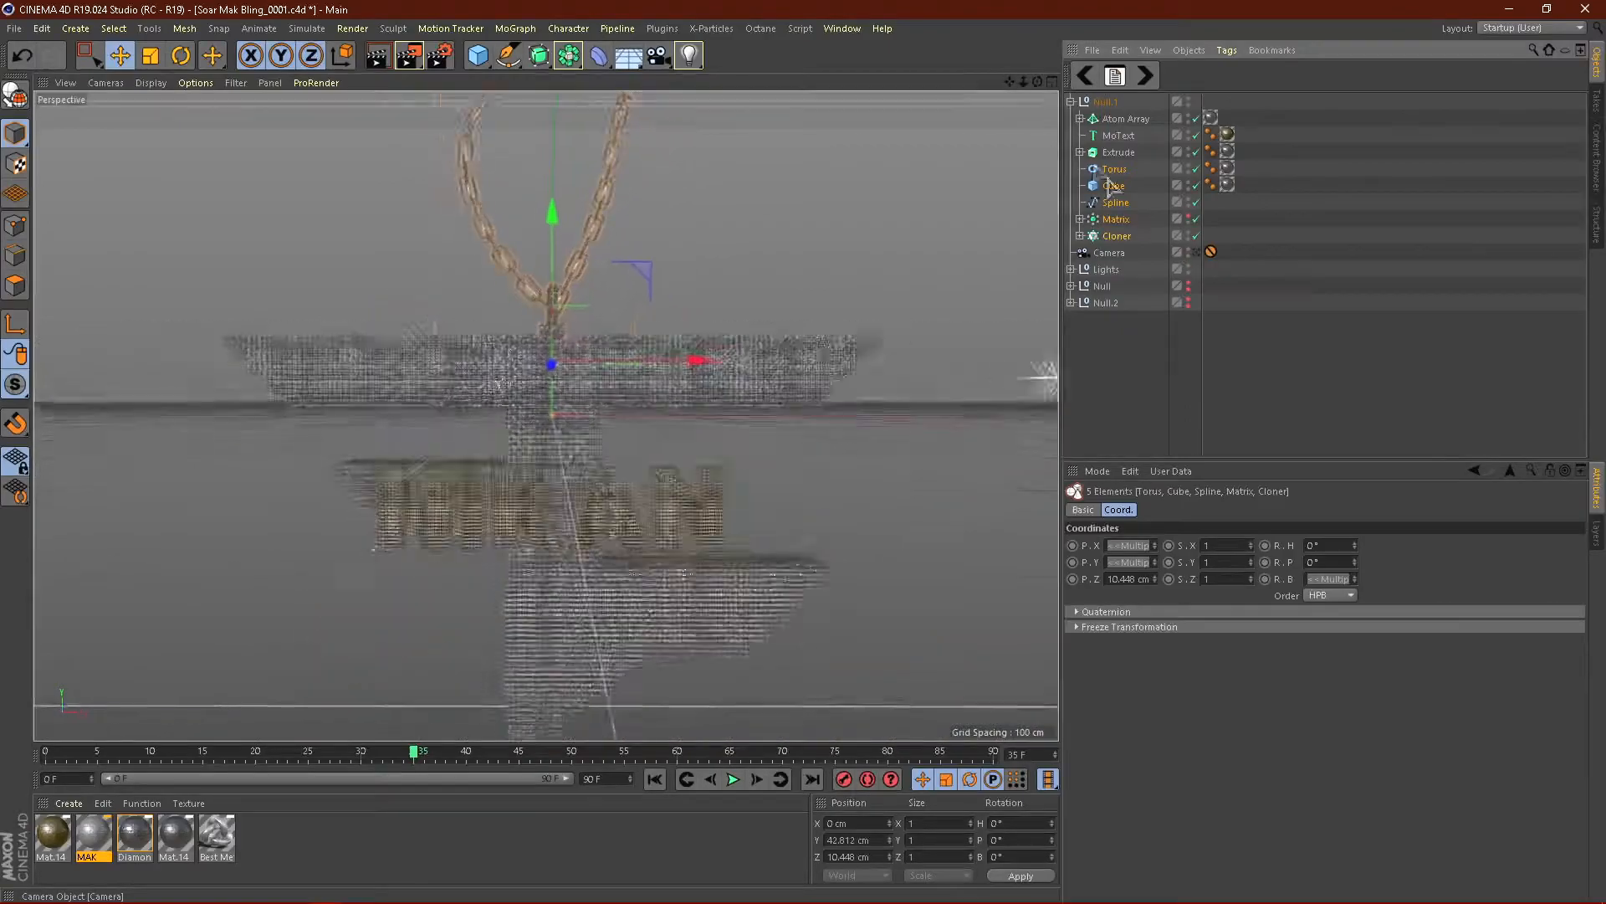
Step: Raise the whole necklace null Null.1 to about 57.8 cm in Y and rotate it freely to a tilted three-quarter angle
click(1071, 102)
drag(548, 278, 558, 209)
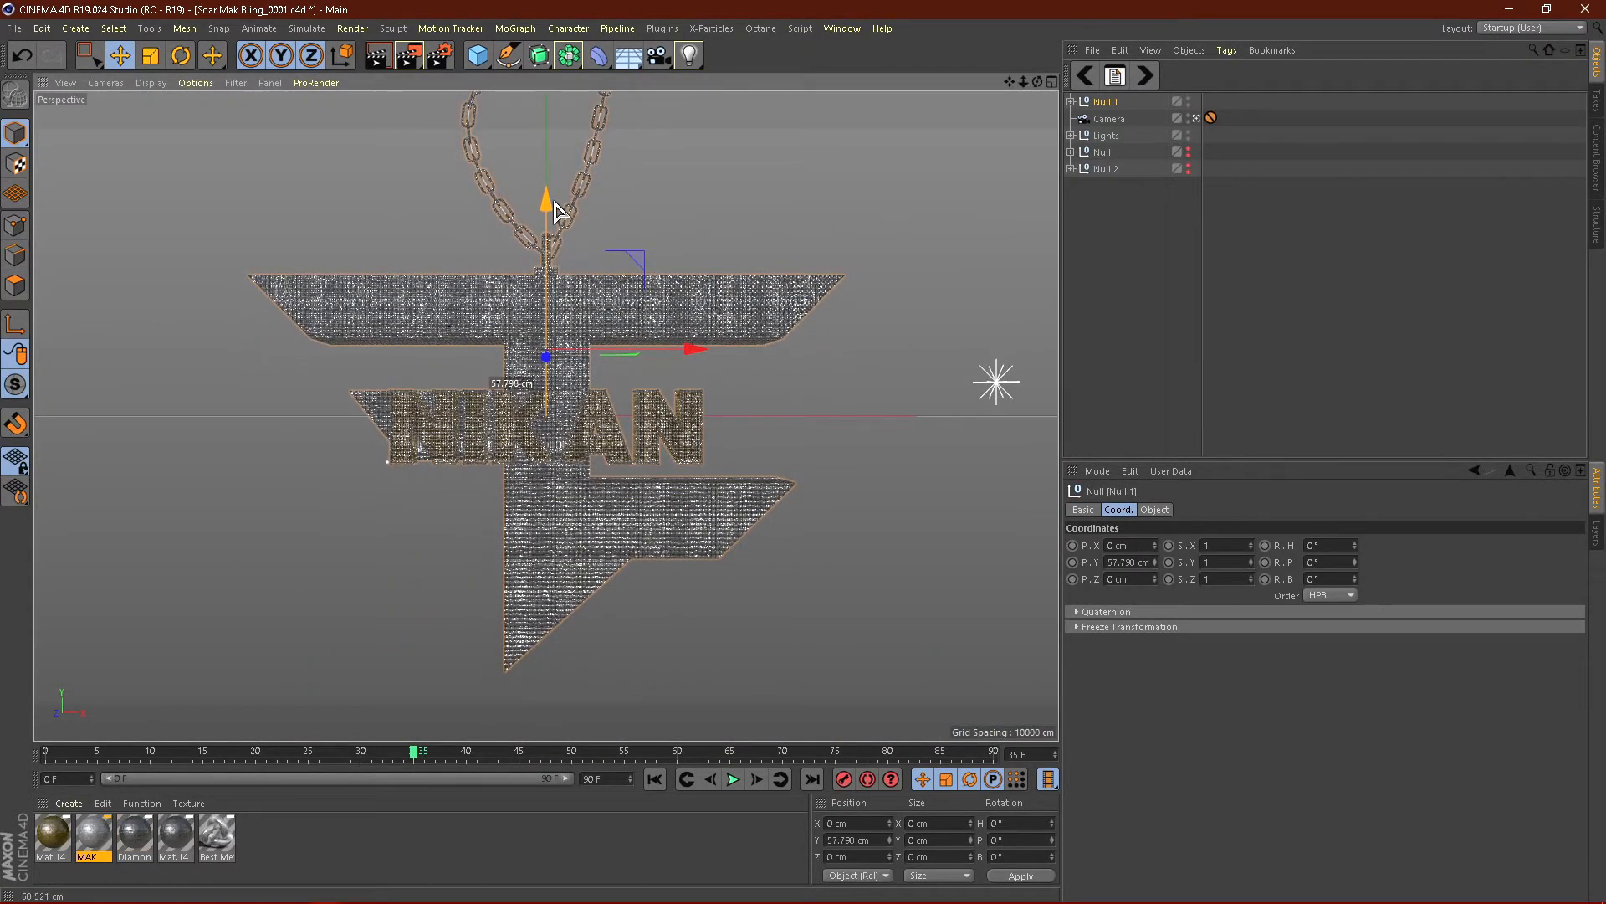
click(186, 54)
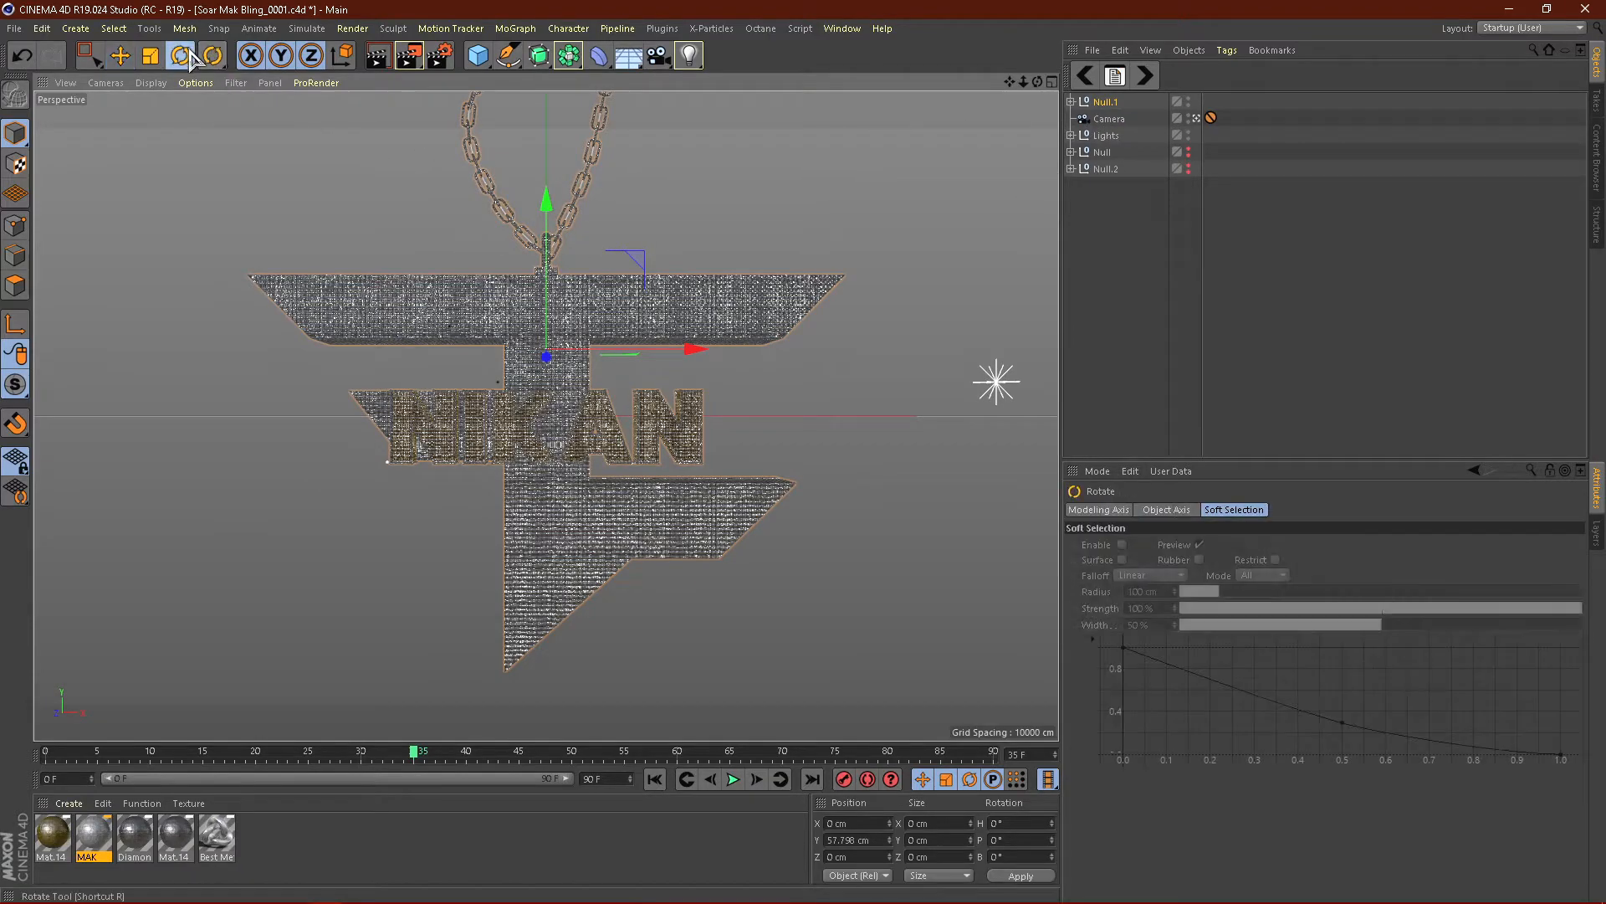
drag(616, 405, 573, 361)
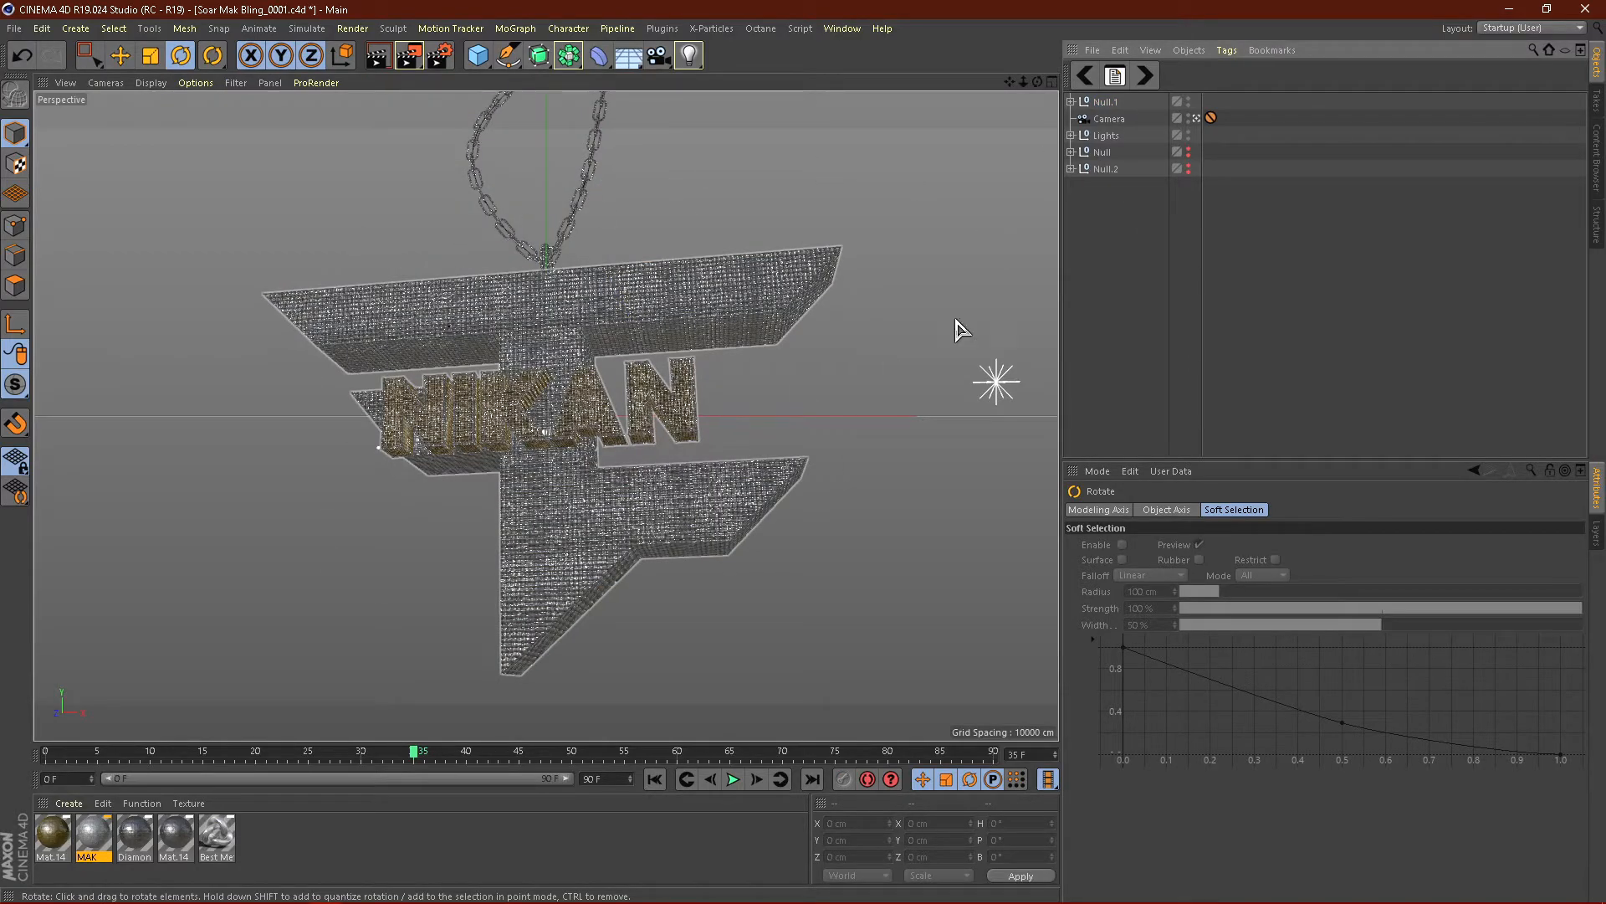
Step: Rename the render's output file as FaZe Chain Render in the render settings, keeping the GFX Renders folder
click(440, 56)
drag(315, 65, 572, 125)
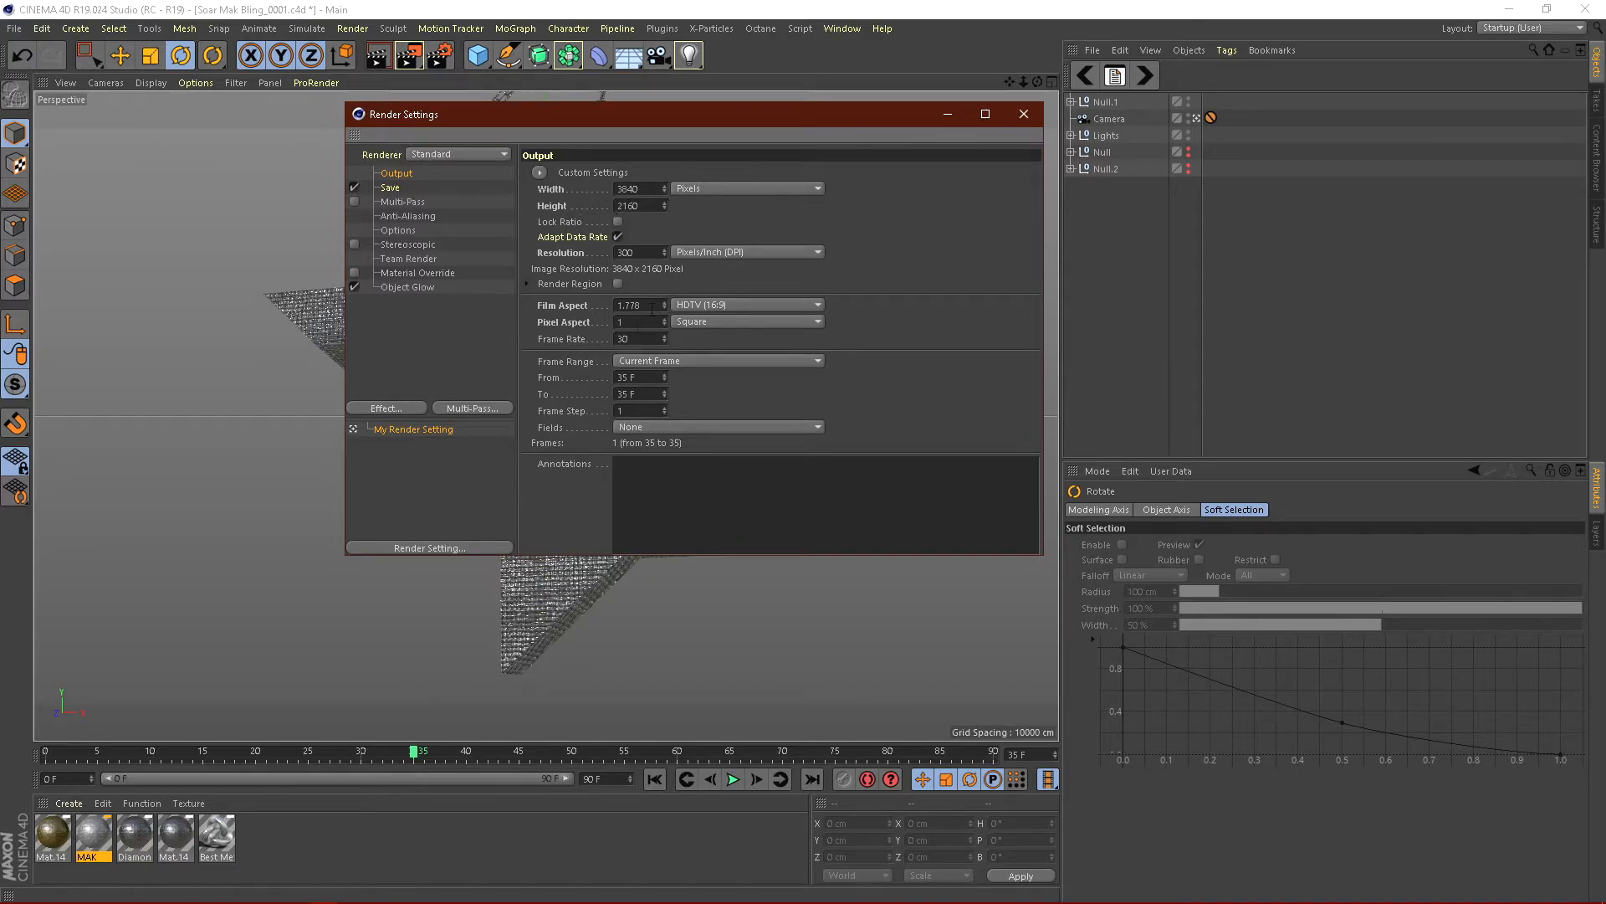
click(393, 188)
drag(956, 201, 824, 198)
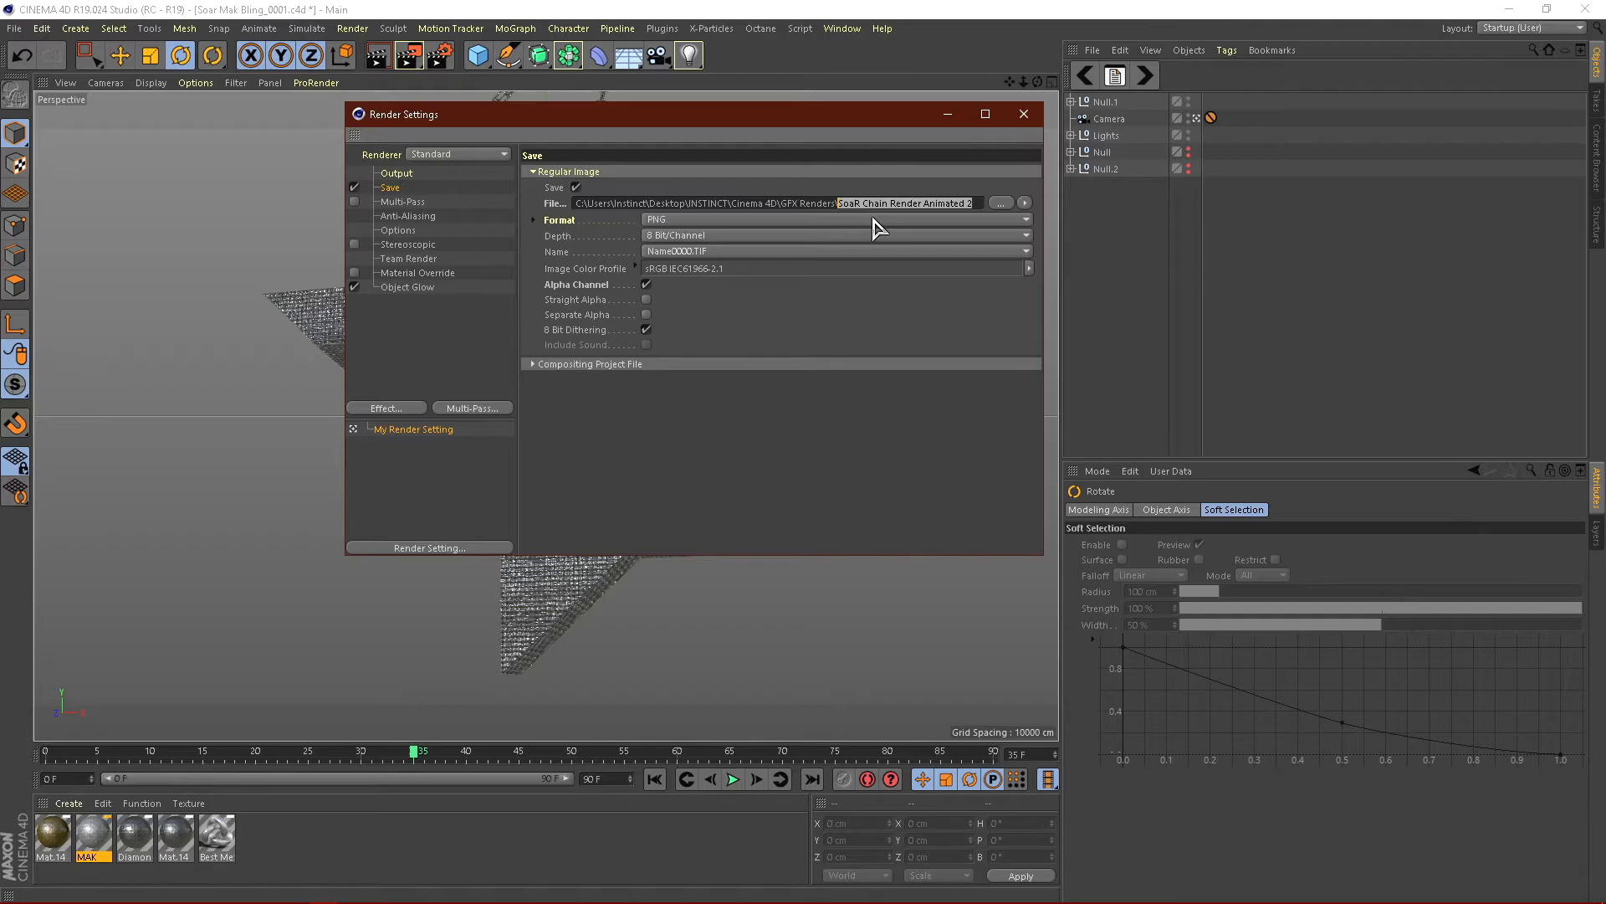
key(BackSpace)
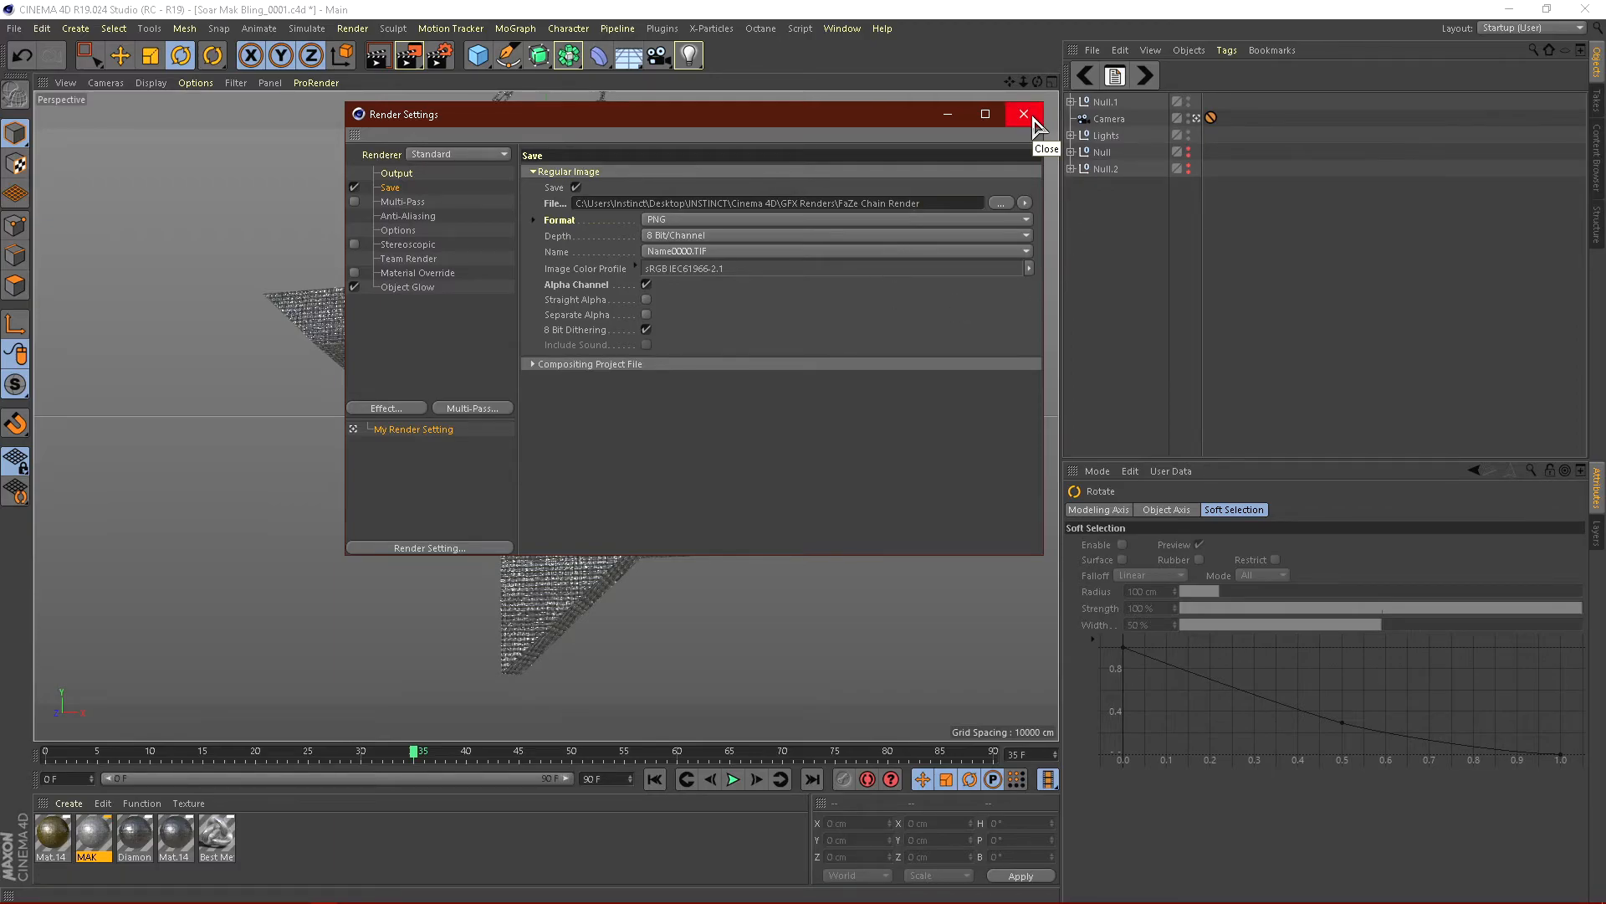
click(1024, 115)
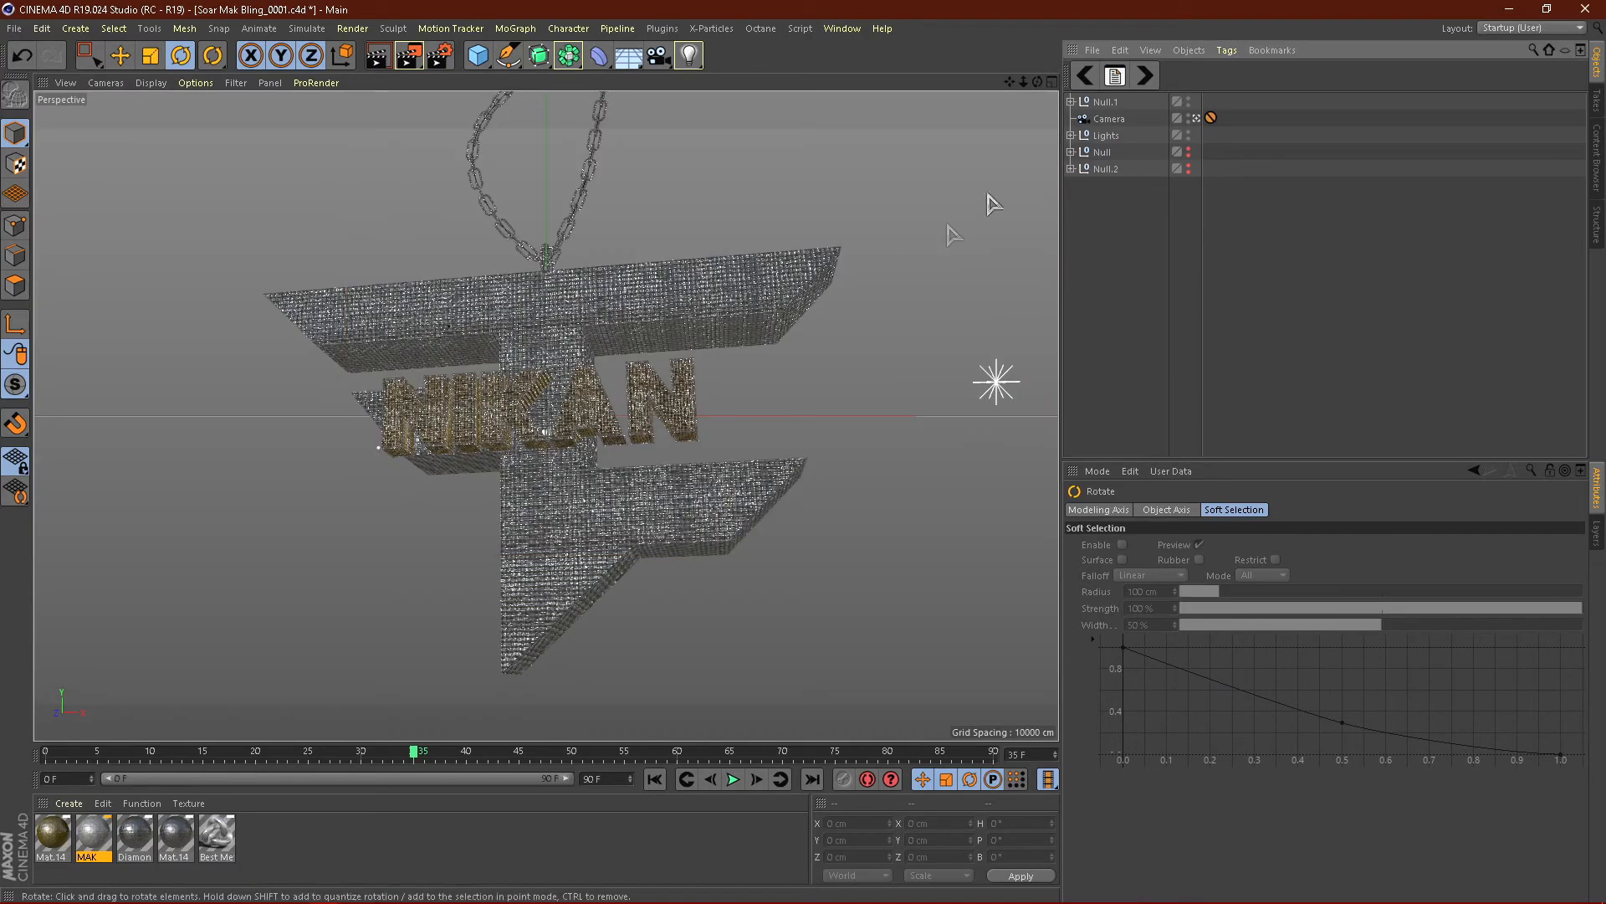
Step: Save the project as a new incremental version
click(15, 29)
click(63, 199)
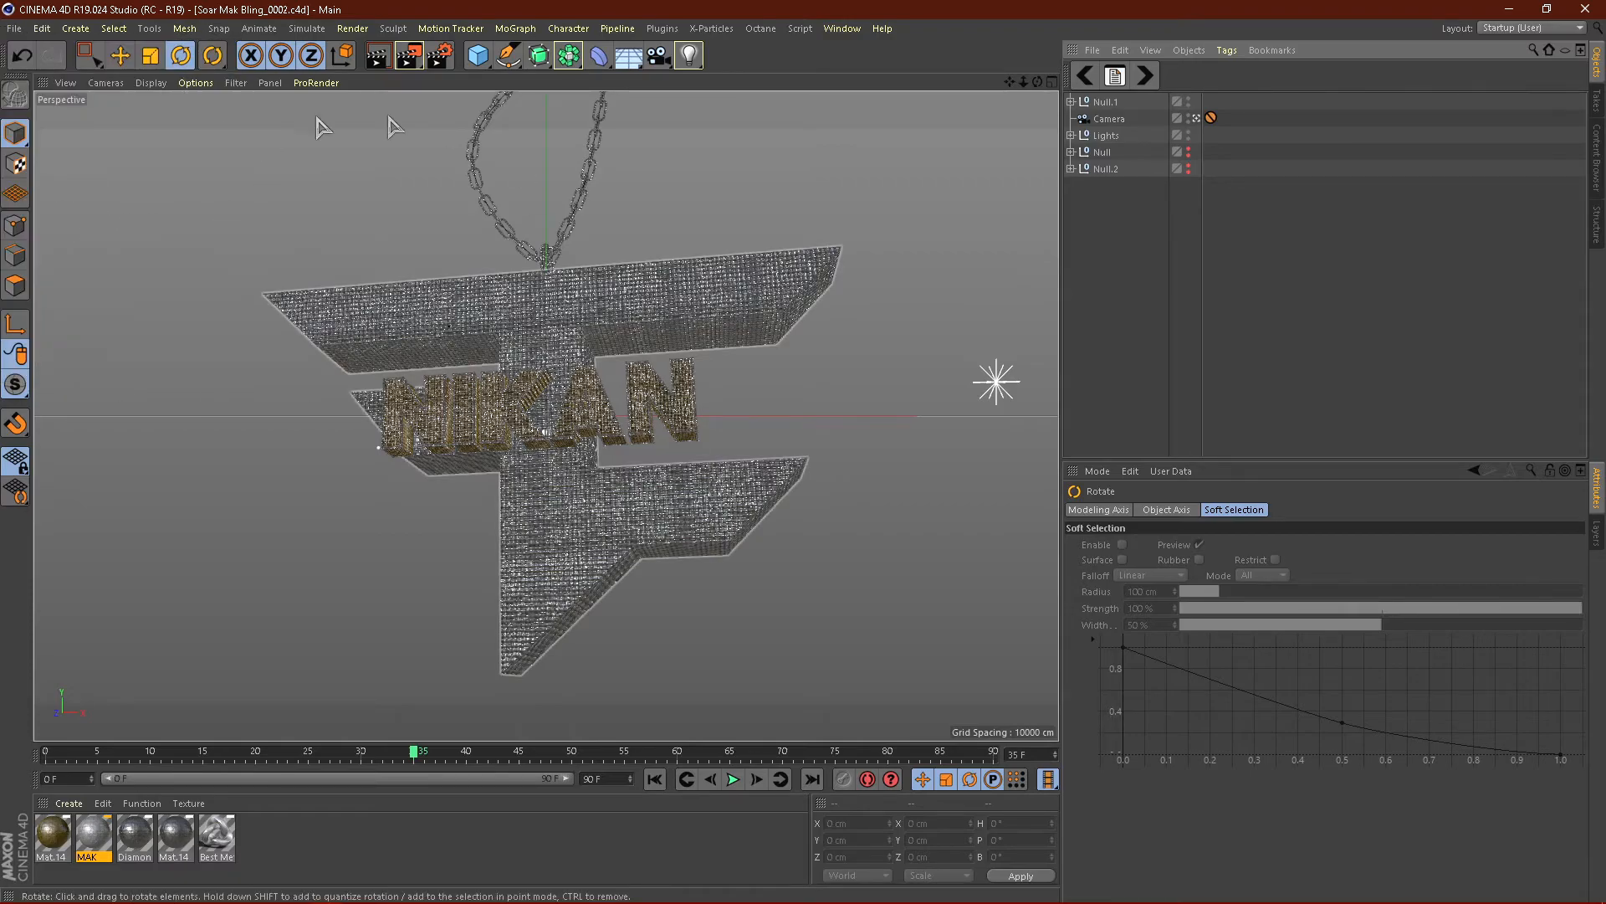